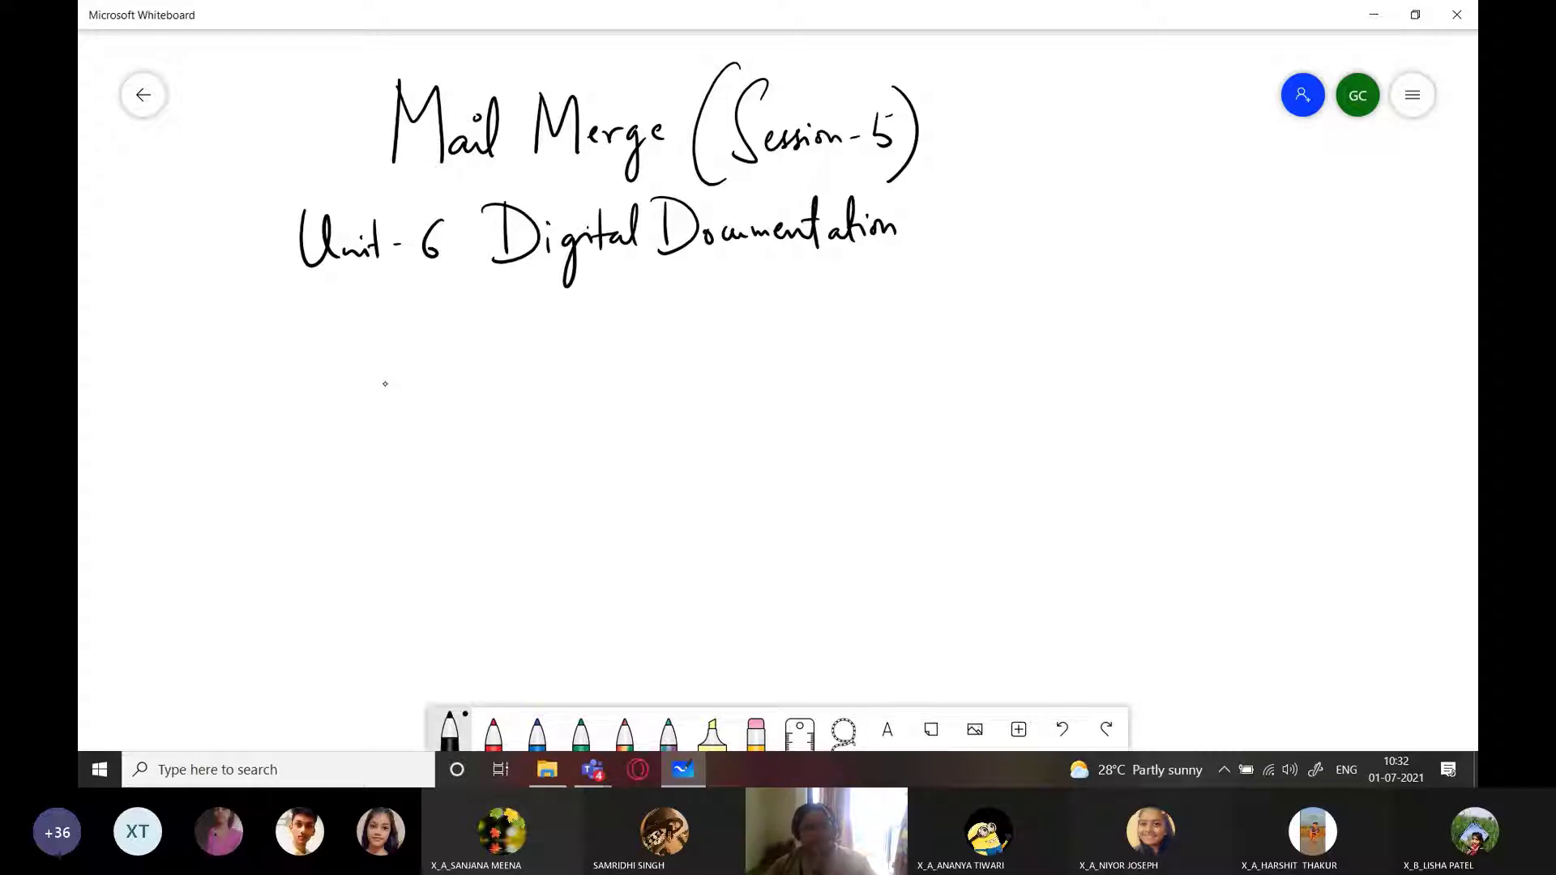
Underline the Unit-6 Digital Documentation heading and handwrite 'Mail (Body of Letter)' below it
left_click_drag(261, 307, 1108, 304)
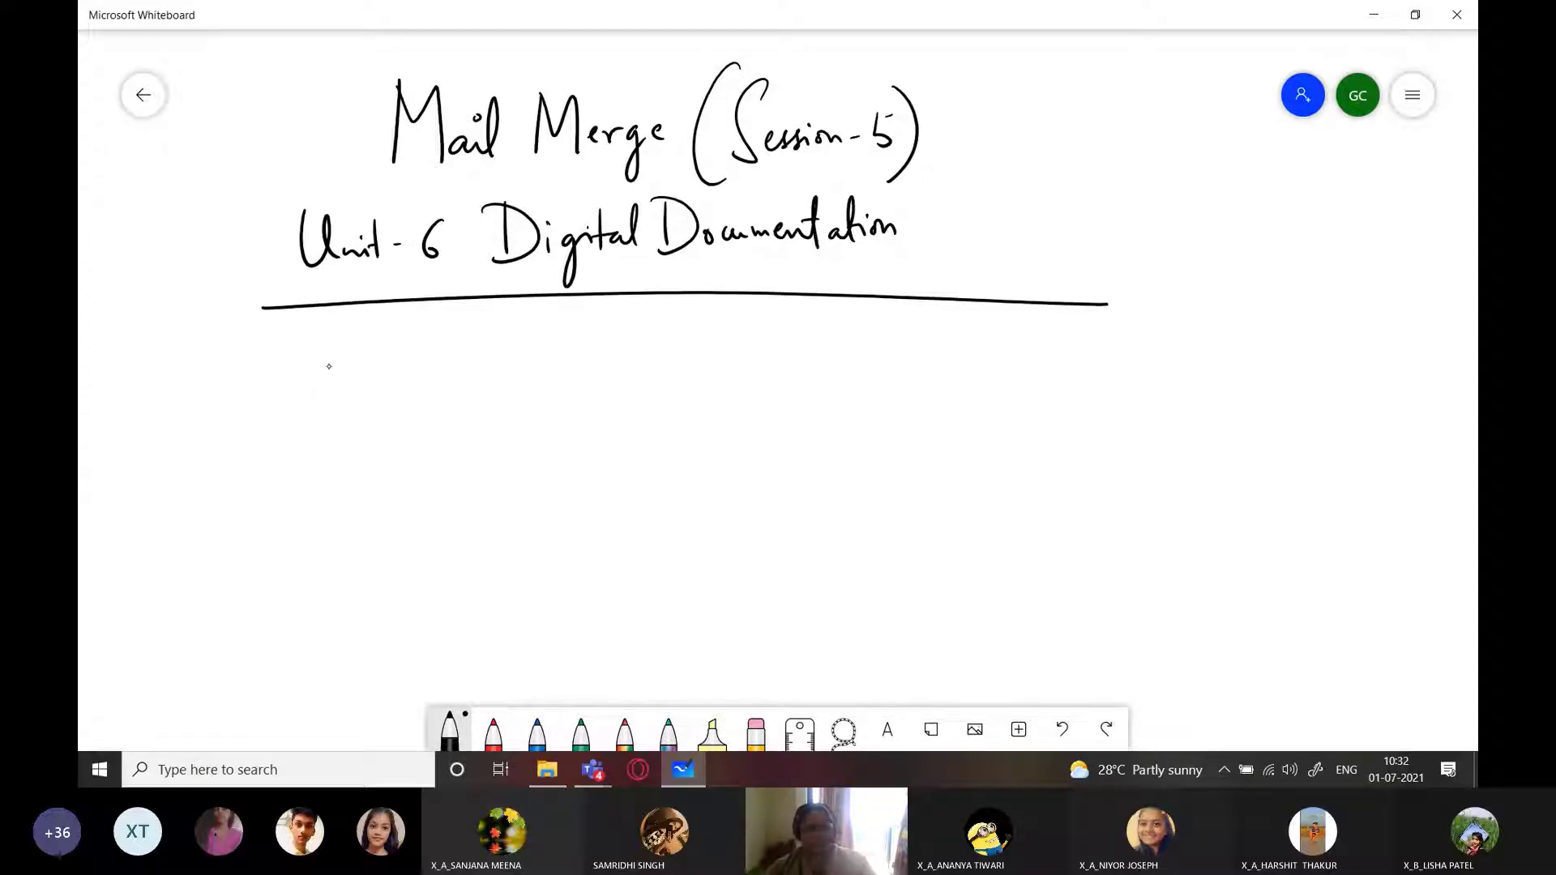
left_click_drag(303, 364, 301, 419)
left_click_drag(303, 364, 334, 416)
left_click_drag(365, 392, 388, 409)
left_click(363, 374)
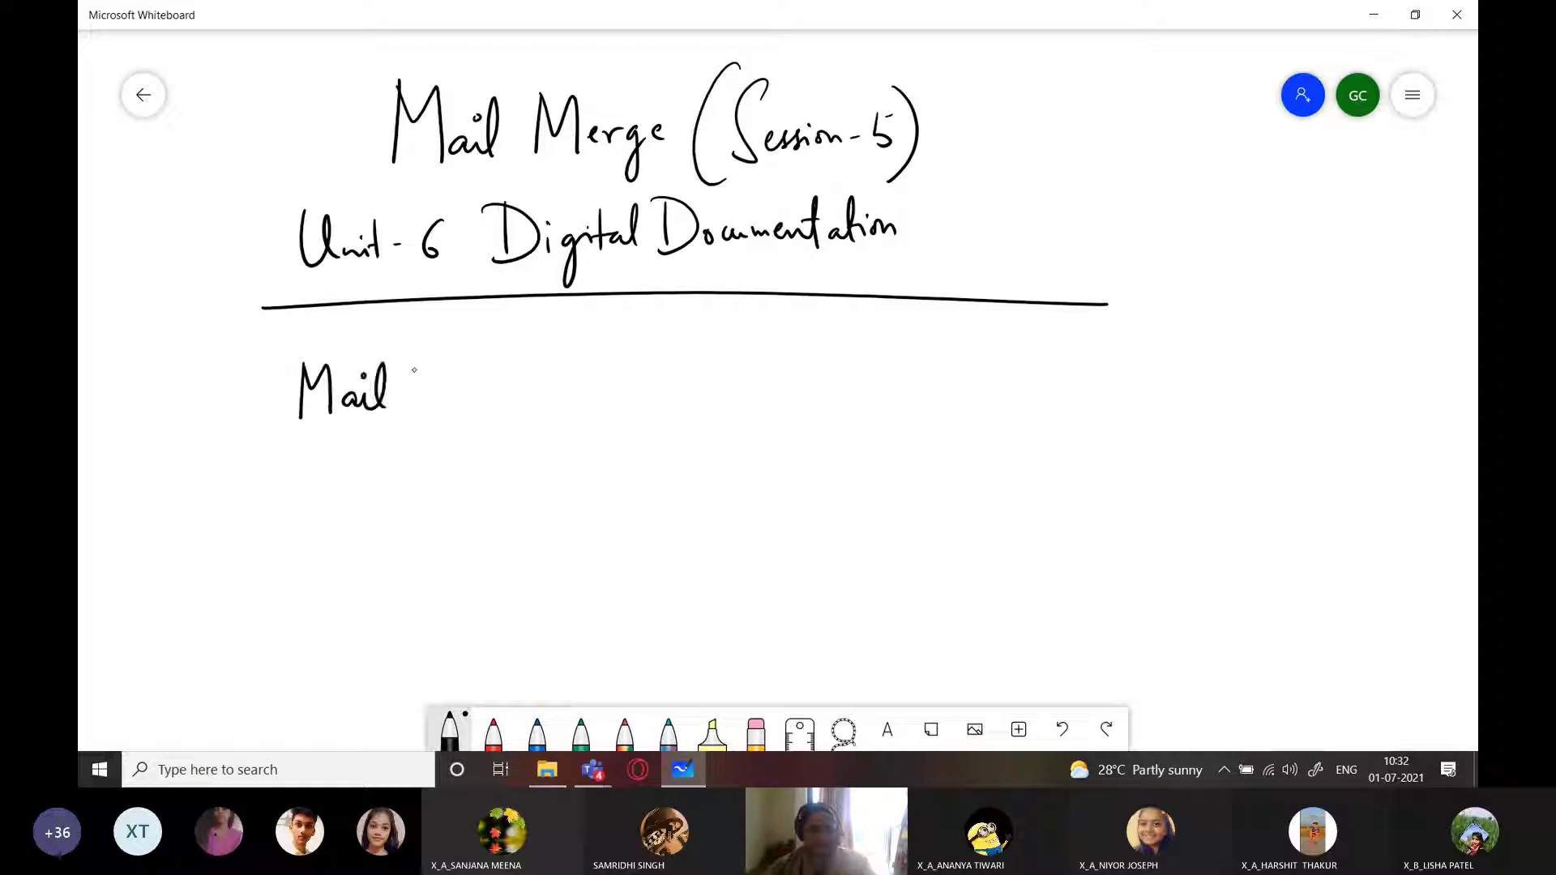
left_click_drag(426, 352, 424, 421)
mouse_move(432, 386)
left_mouse_down()
mouse_move(442, 378)
mouse_move(454, 407)
left_mouse_up()
left_click_drag(458, 404, 474, 404)
left_click_drag(461, 379, 485, 377)
mouse_move(483, 398)
left_mouse_down()
mouse_move(508, 386)
mouse_move(515, 428)
left_mouse_up()
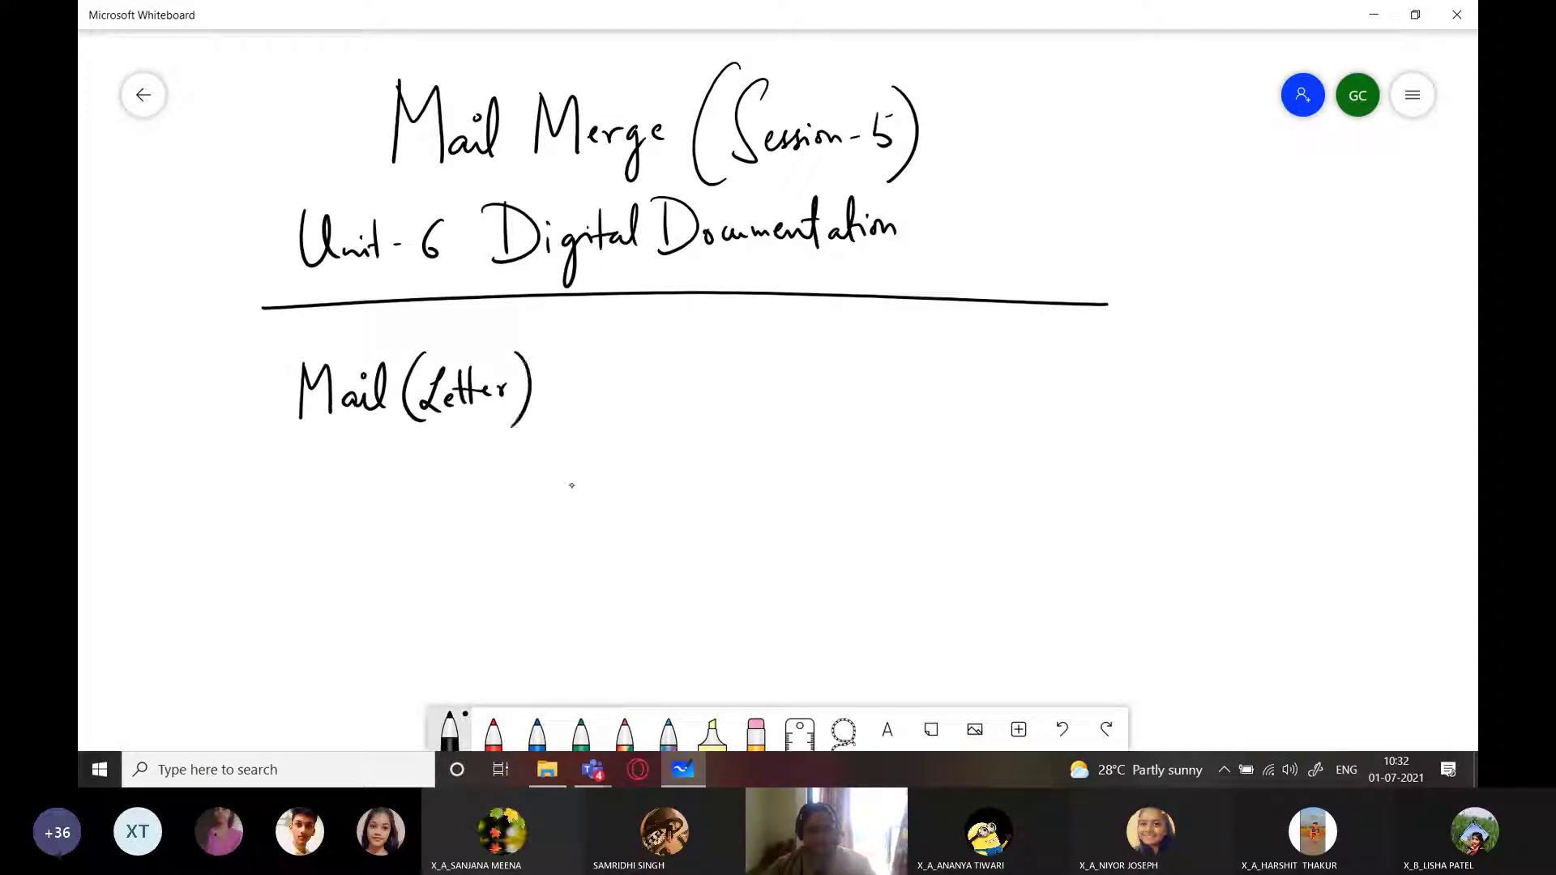
left_click_drag(444, 318, 446, 339)
mouse_move(462, 325)
left_mouse_down()
mouse_move(480, 312)
mouse_move(488, 359)
mouse_move(520, 351)
left_mouse_up()
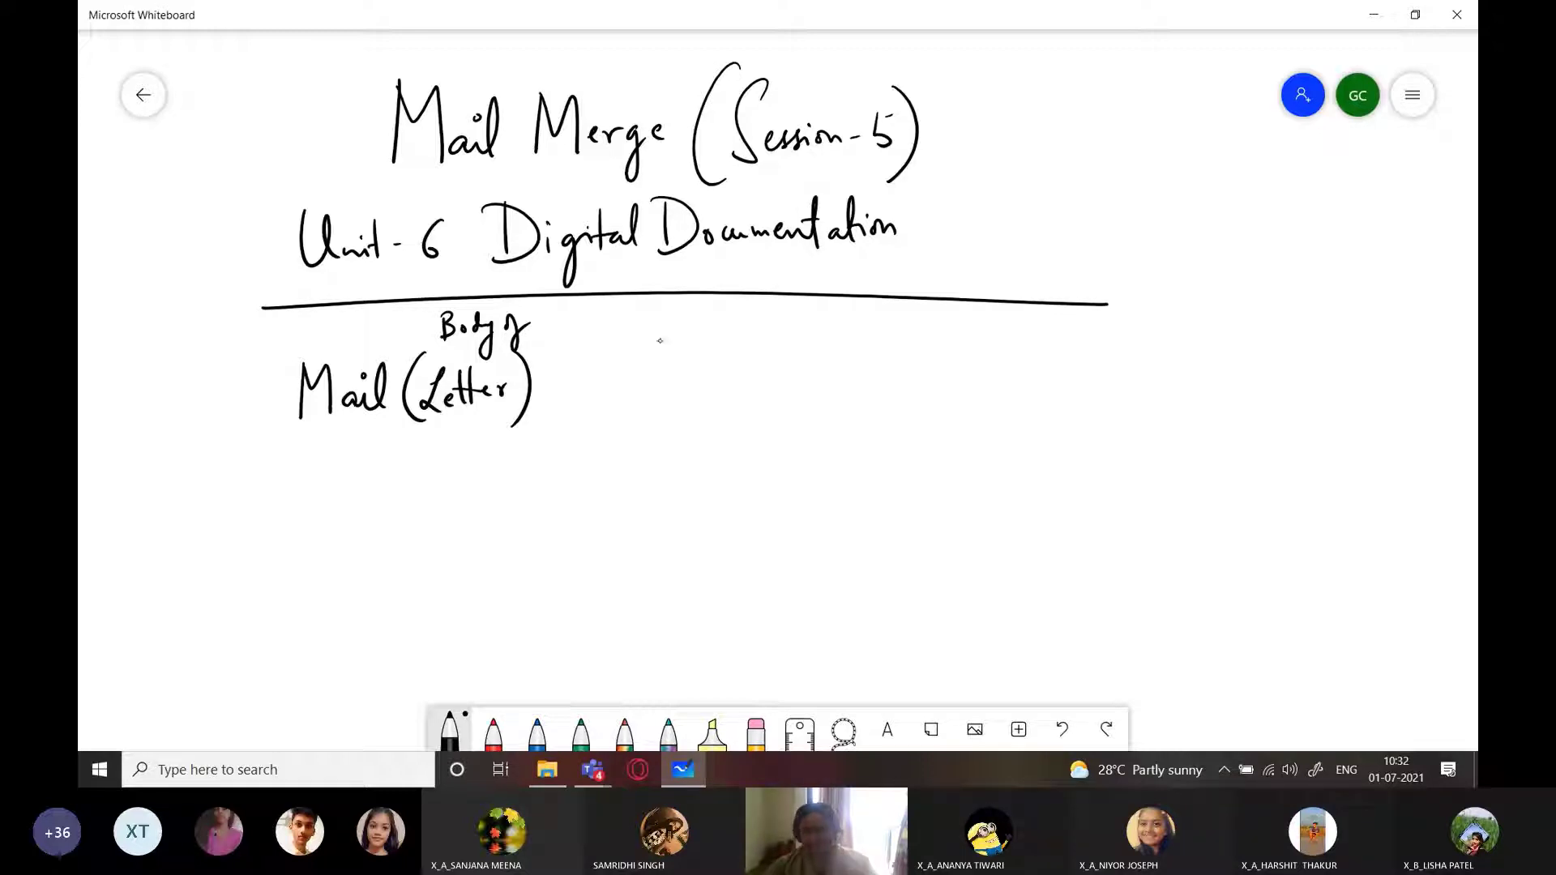
Add '+ Addresses' beneath, then a brace and an arrow pointing to 'Merged Document'
left_click_drag(375, 488, 411, 487)
left_click_drag(392, 471, 388, 513)
mouse_move(282, 574)
left_mouse_down()
mouse_move(308, 574)
mouse_move(307, 559)
left_mouse_up()
mouse_move(328, 552)
left_mouse_down()
mouse_move(350, 538)
mouse_move(434, 550)
left_mouse_up()
left_click(359, 556)
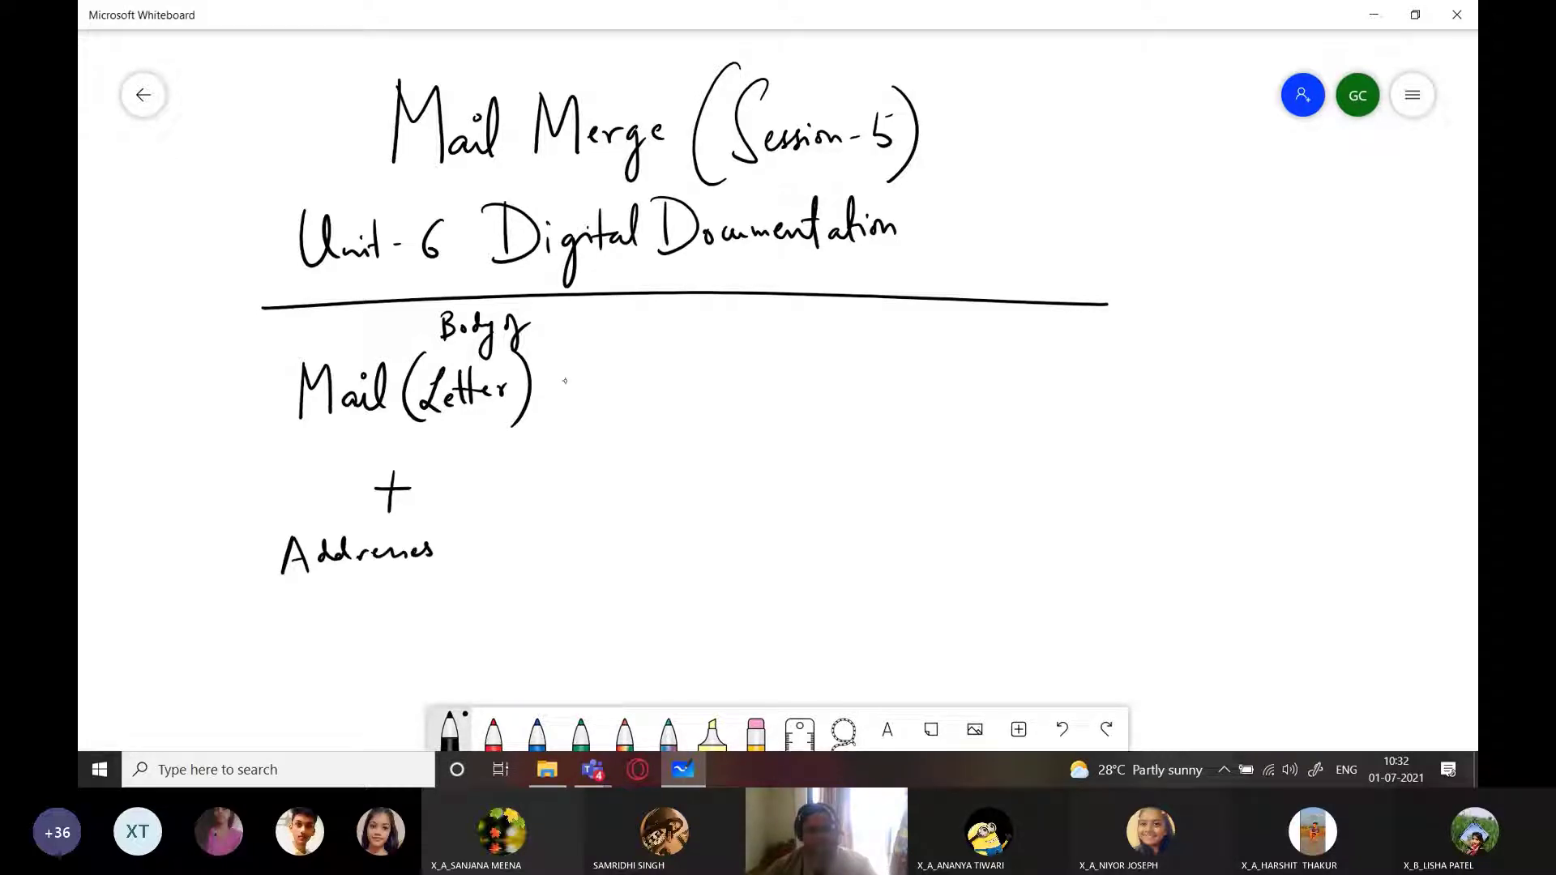
mouse_move(563, 375)
left_mouse_down()
mouse_move(572, 470)
mouse_move(544, 565)
left_mouse_up()
mouse_move(586, 451)
left_mouse_down()
mouse_move(746, 449)
mouse_move(724, 464)
mouse_move(1075, 435)
left_mouse_up()
left_click_drag(1068, 410, 1093, 409)
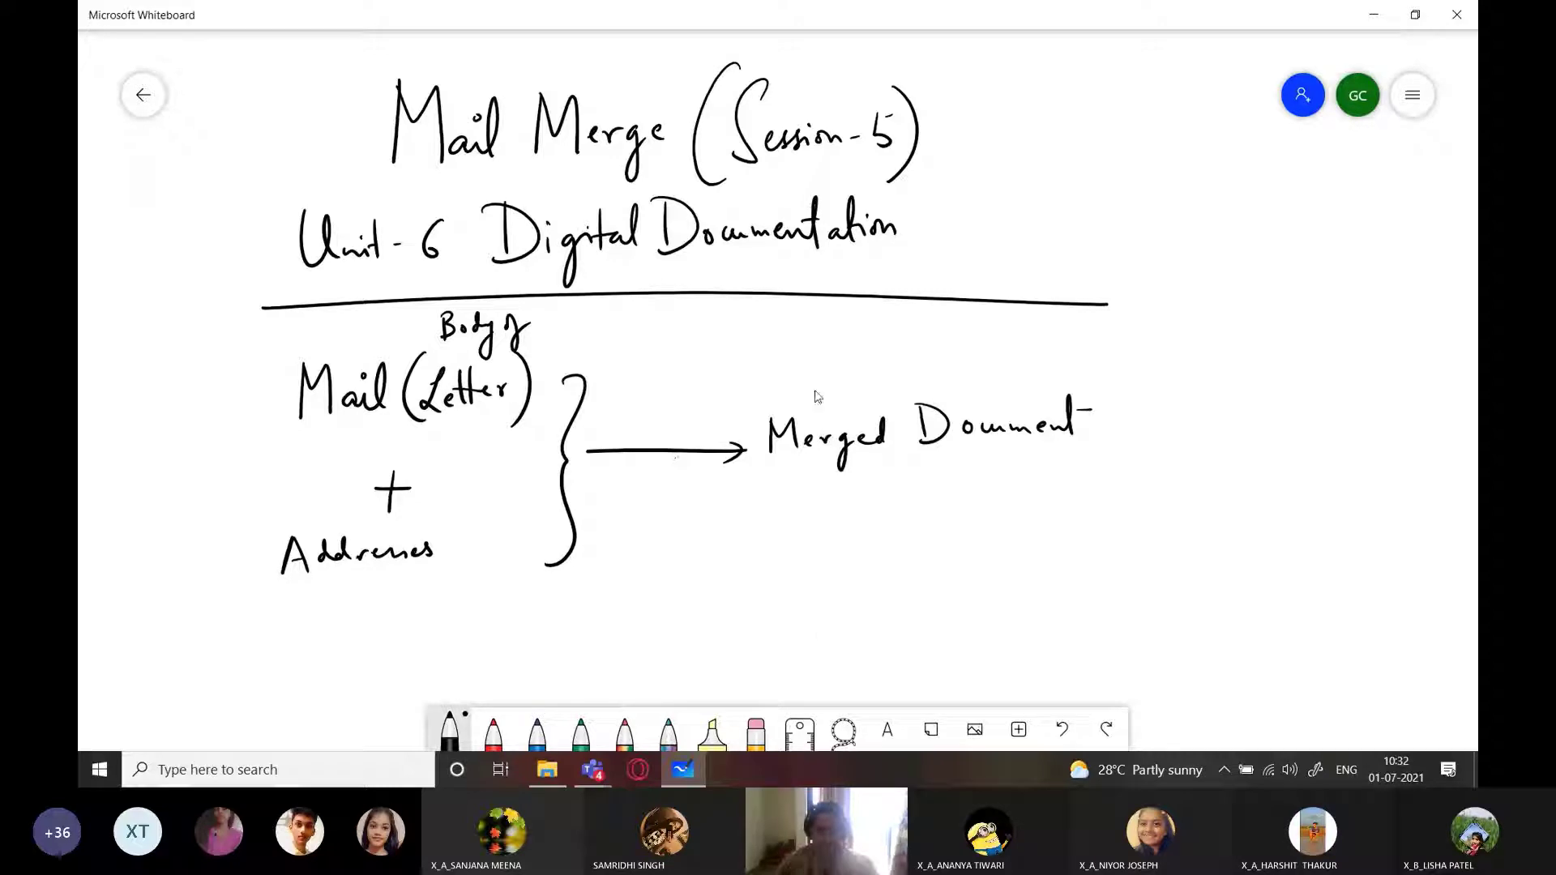
Below the diagram, handwrite a circled 1 followed by 'Type the Content'
scroll(806, 380, "down", 4)
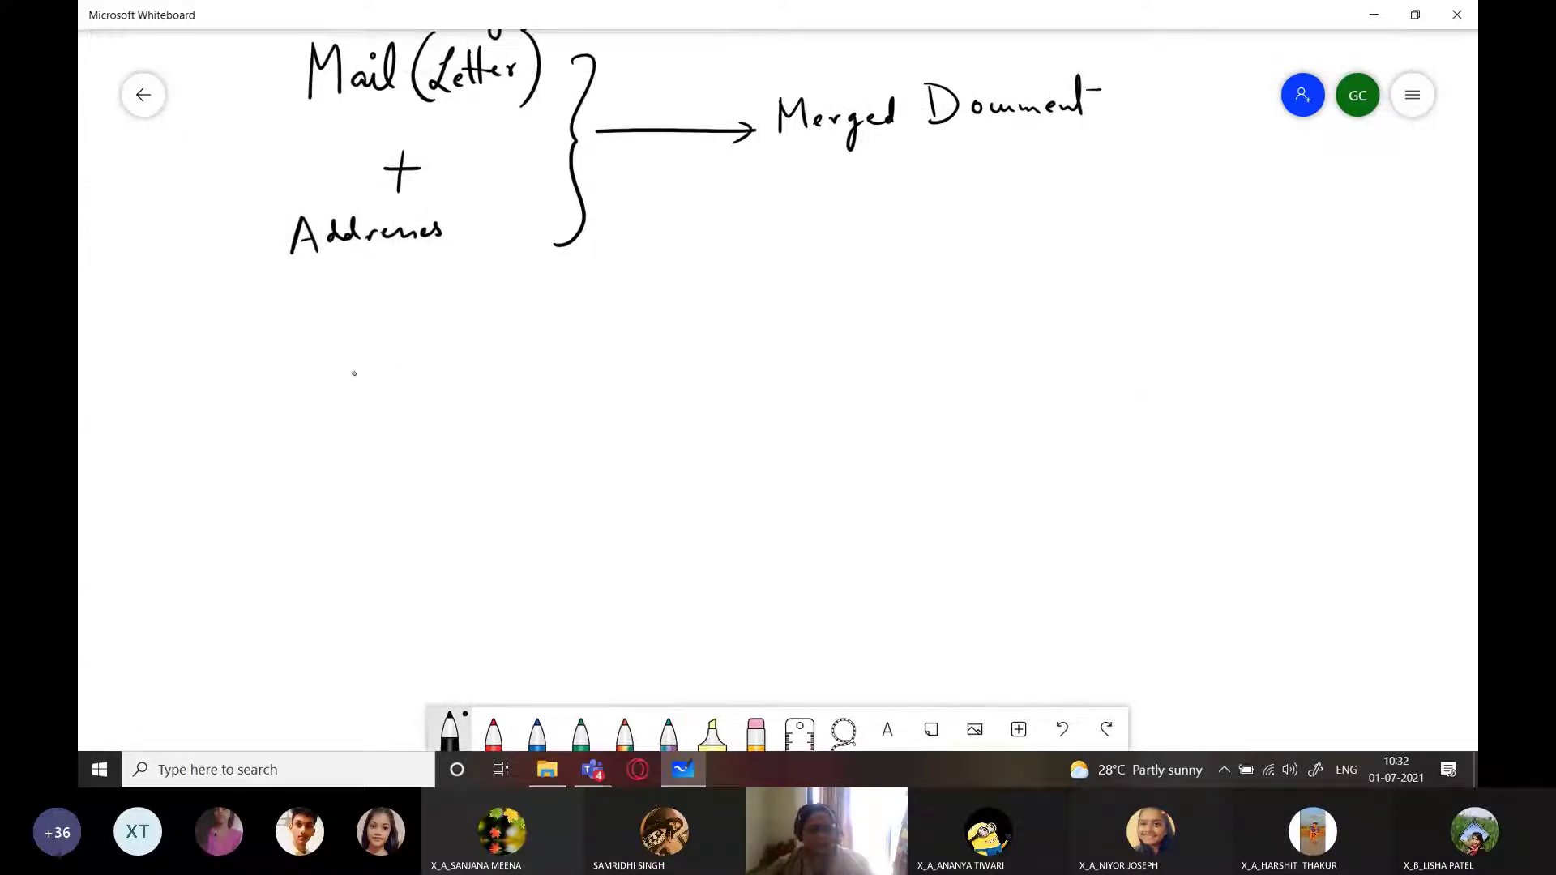
mouse_move(204, 336)
left_mouse_down()
mouse_move(204, 352)
mouse_move(203, 323)
mouse_move(288, 369)
left_mouse_up()
left_click_drag(302, 350, 306, 402)
left_click_drag(325, 351, 327, 392)
mouse_move(397, 327)
left_mouse_down()
mouse_move(399, 358)
mouse_move(450, 357)
left_mouse_up()
left_click_drag(373, 344, 395, 340)
mouse_move(504, 322)
left_mouse_down()
mouse_move(504, 355)
mouse_move(542, 355)
left_mouse_up()
mouse_move(545, 320)
left_mouse_down()
mouse_move(548, 353)
mouse_move(592, 352)
mouse_move(610, 332)
left_mouse_up()
left_click_drag(533, 334, 550, 326)
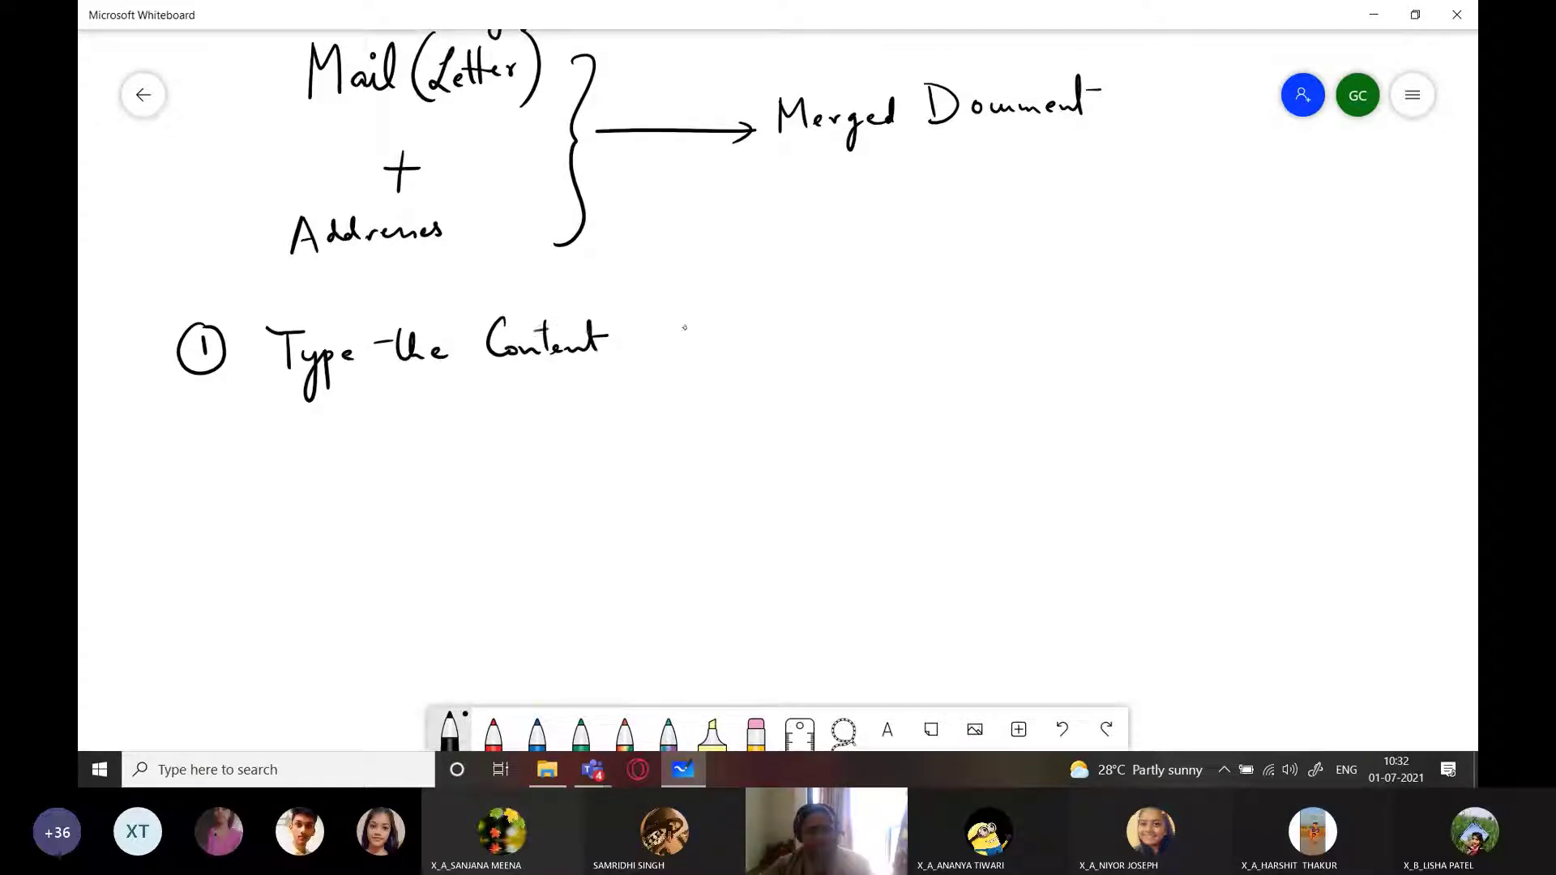
Continue the line with 'in', an arrow, and 'Main Document'
mouse_move(647, 334)
left_mouse_down()
mouse_move(681, 347)
mouse_move(815, 333)
left_mouse_up()
mouse_move(803, 321)
left_mouse_down()
mouse_move(825, 333)
mouse_move(808, 346)
mouse_move(865, 321)
mouse_move(874, 341)
left_mouse_up()
left_click_drag(901, 324, 913, 340)
mouse_move(918, 327)
left_mouse_down()
mouse_move(937, 341)
mouse_move(1023, 325)
left_mouse_up()
left_click_drag(1031, 315, 1128, 323)
left_click_drag(1121, 297, 1141, 294)
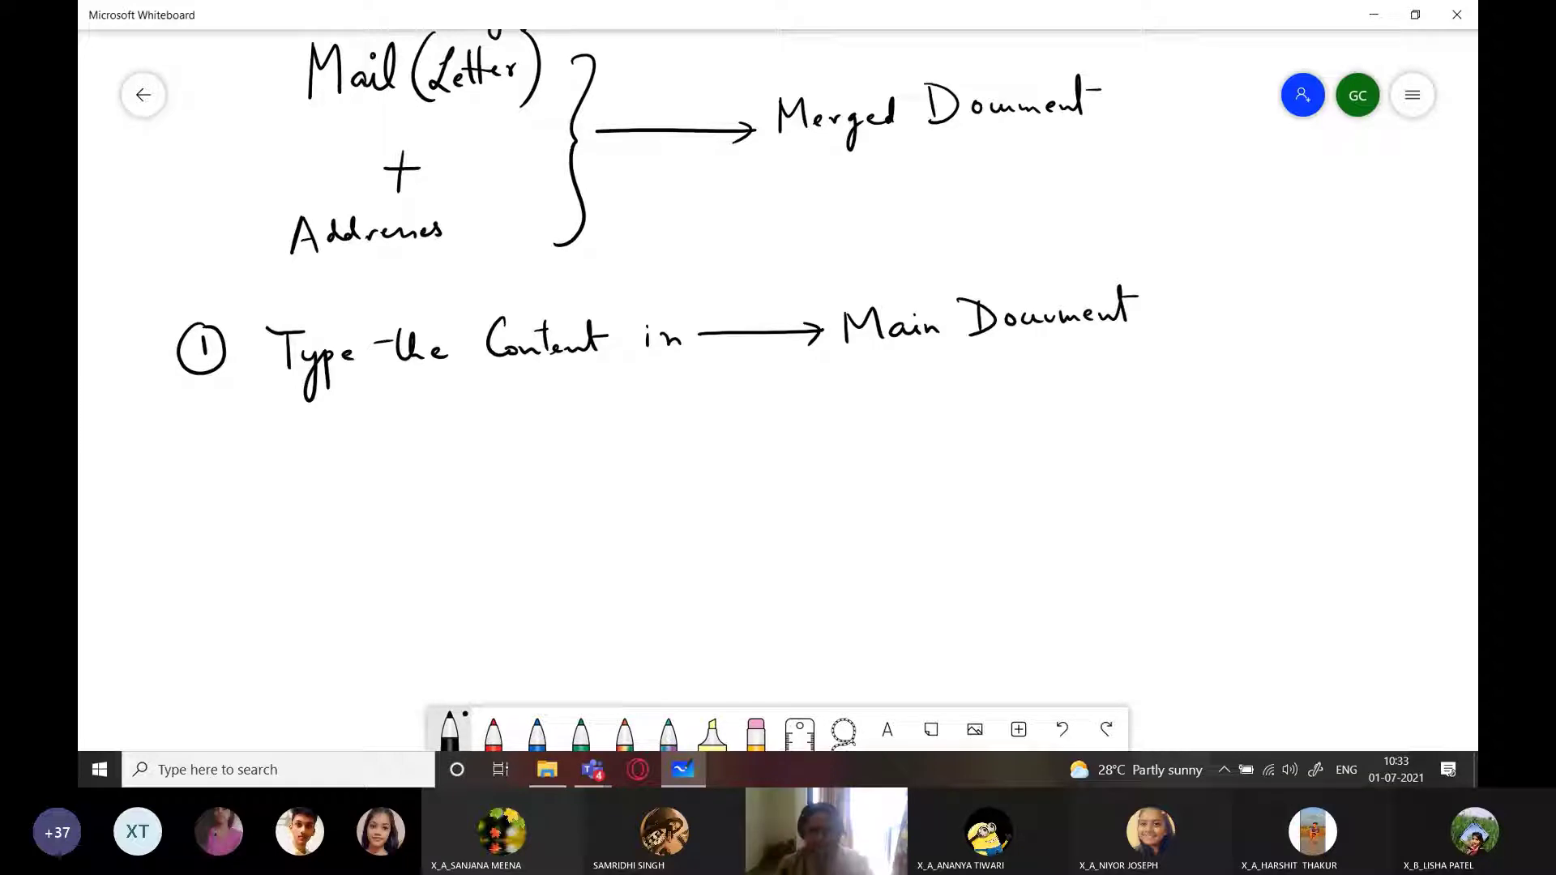
Handwrite a circled 2 and 'Type the Recipients' details' with an arrow, undoing a misplaced 's'
mouse_move(182, 446)
left_mouse_down()
mouse_move(208, 462)
mouse_move(227, 429)
mouse_move(301, 433)
mouse_move(287, 459)
mouse_move(307, 497)
left_mouse_up()
mouse_move(321, 483)
left_mouse_down()
mouse_move(331, 451)
mouse_move(508, 444)
left_mouse_up()
mouse_move(522, 435)
left_mouse_down()
mouse_move(514, 445)
mouse_move(537, 442)
left_mouse_up()
mouse_move(547, 414)
left_mouse_down()
mouse_move(557, 445)
mouse_move(600, 439)
left_mouse_up()
left_click_drag(602, 410, 605, 441)
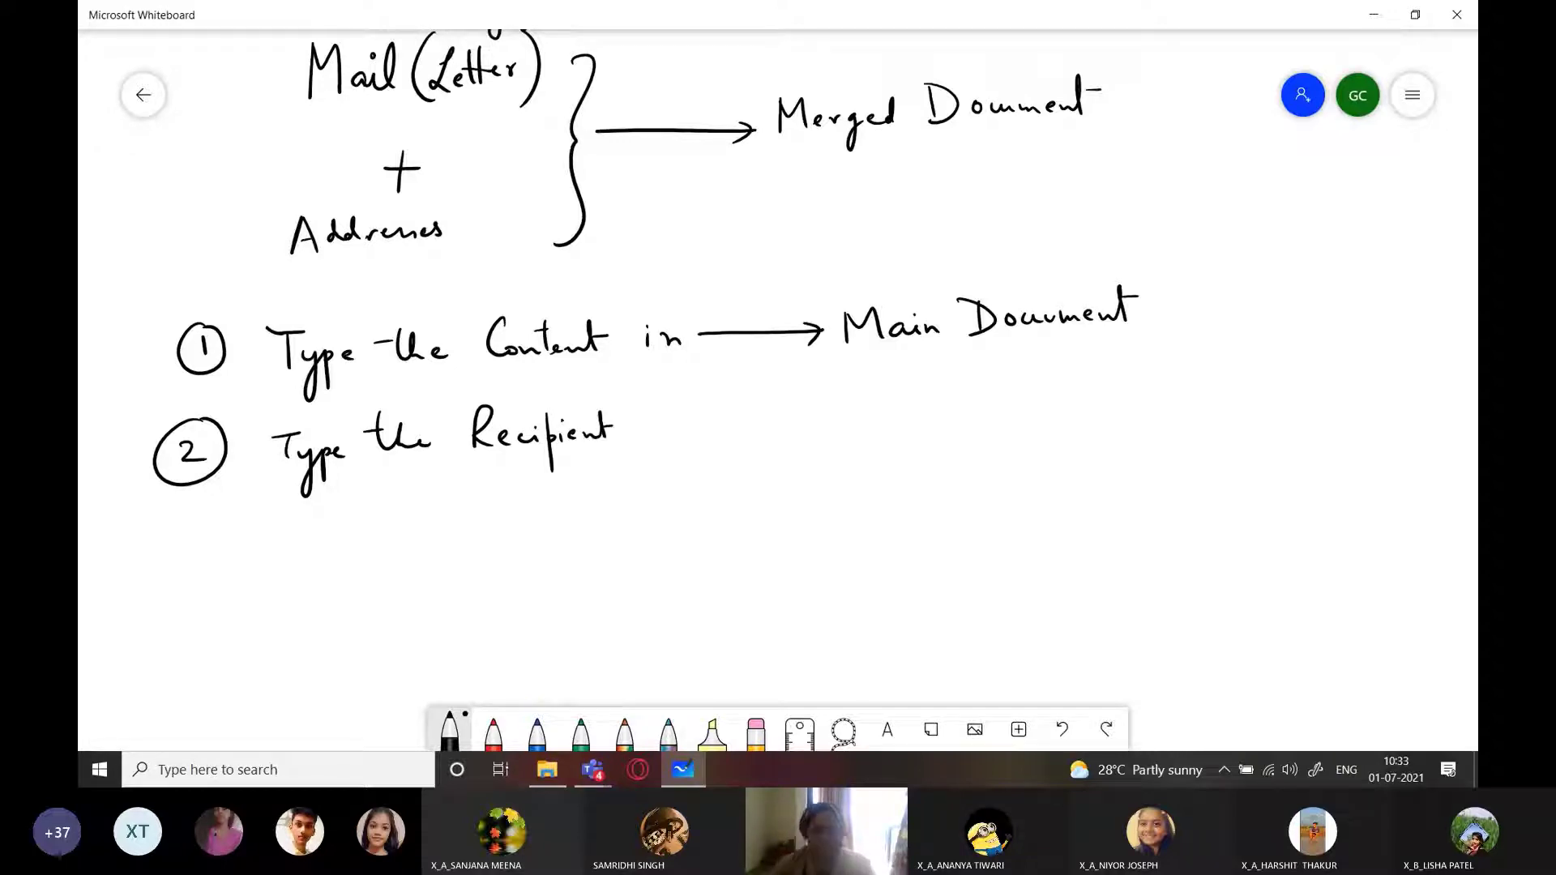
left_click_drag(631, 406, 627, 415)
left_click_drag(638, 422, 627, 439)
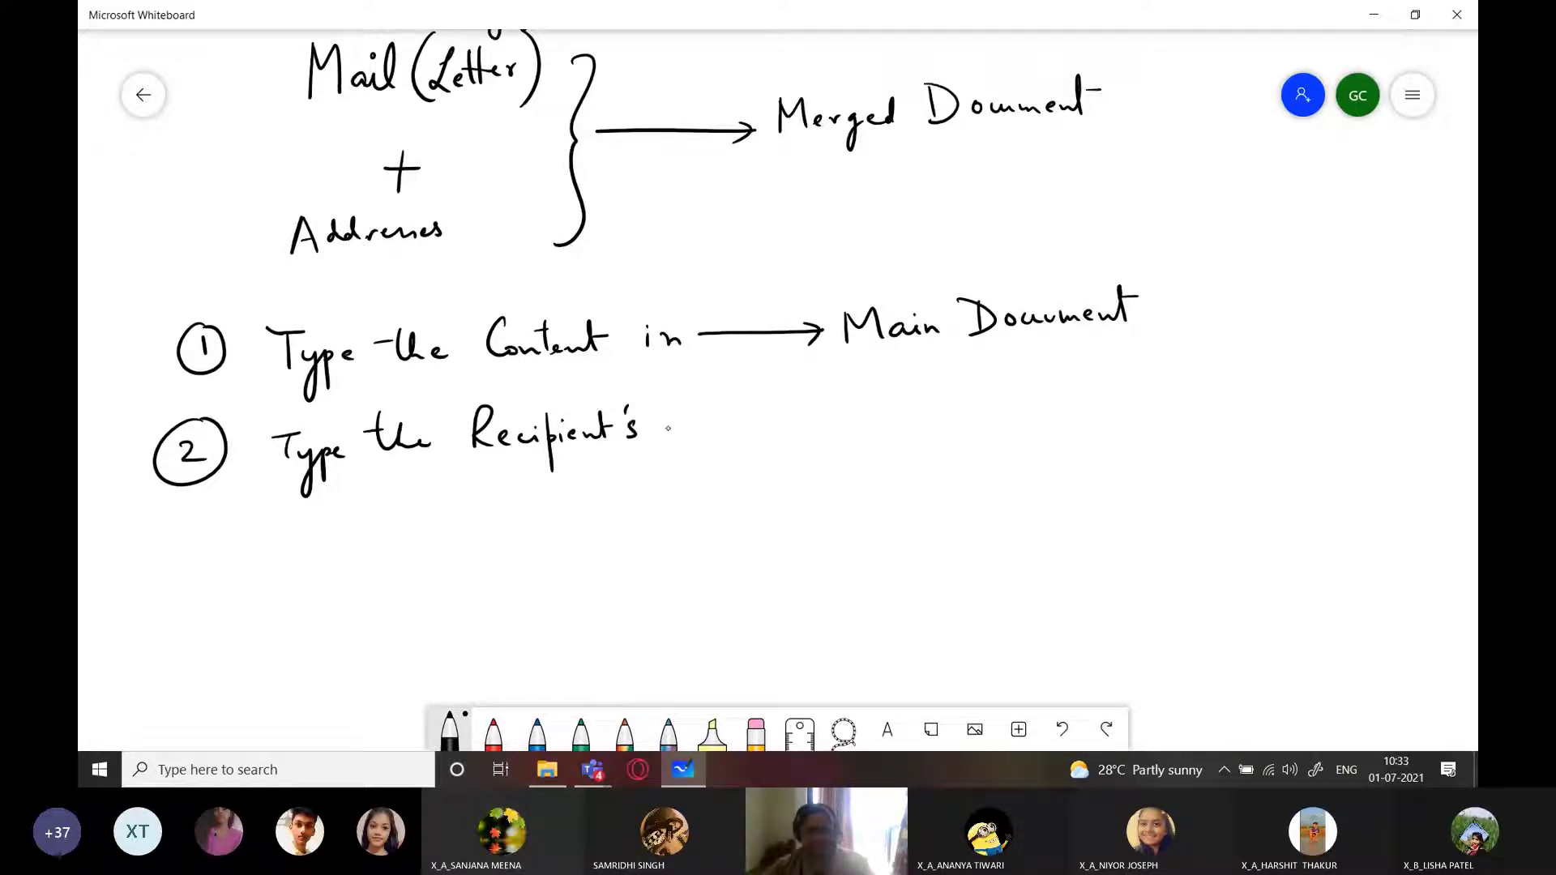
key("ctrl+z")
key("ctrl+z")
left_click_drag(631, 423, 620, 440)
mouse_move(641, 417)
left_mouse_down()
mouse_move(711, 431)
mouse_move(872, 420)
left_mouse_up()
left_click_drag(843, 410, 844, 436)
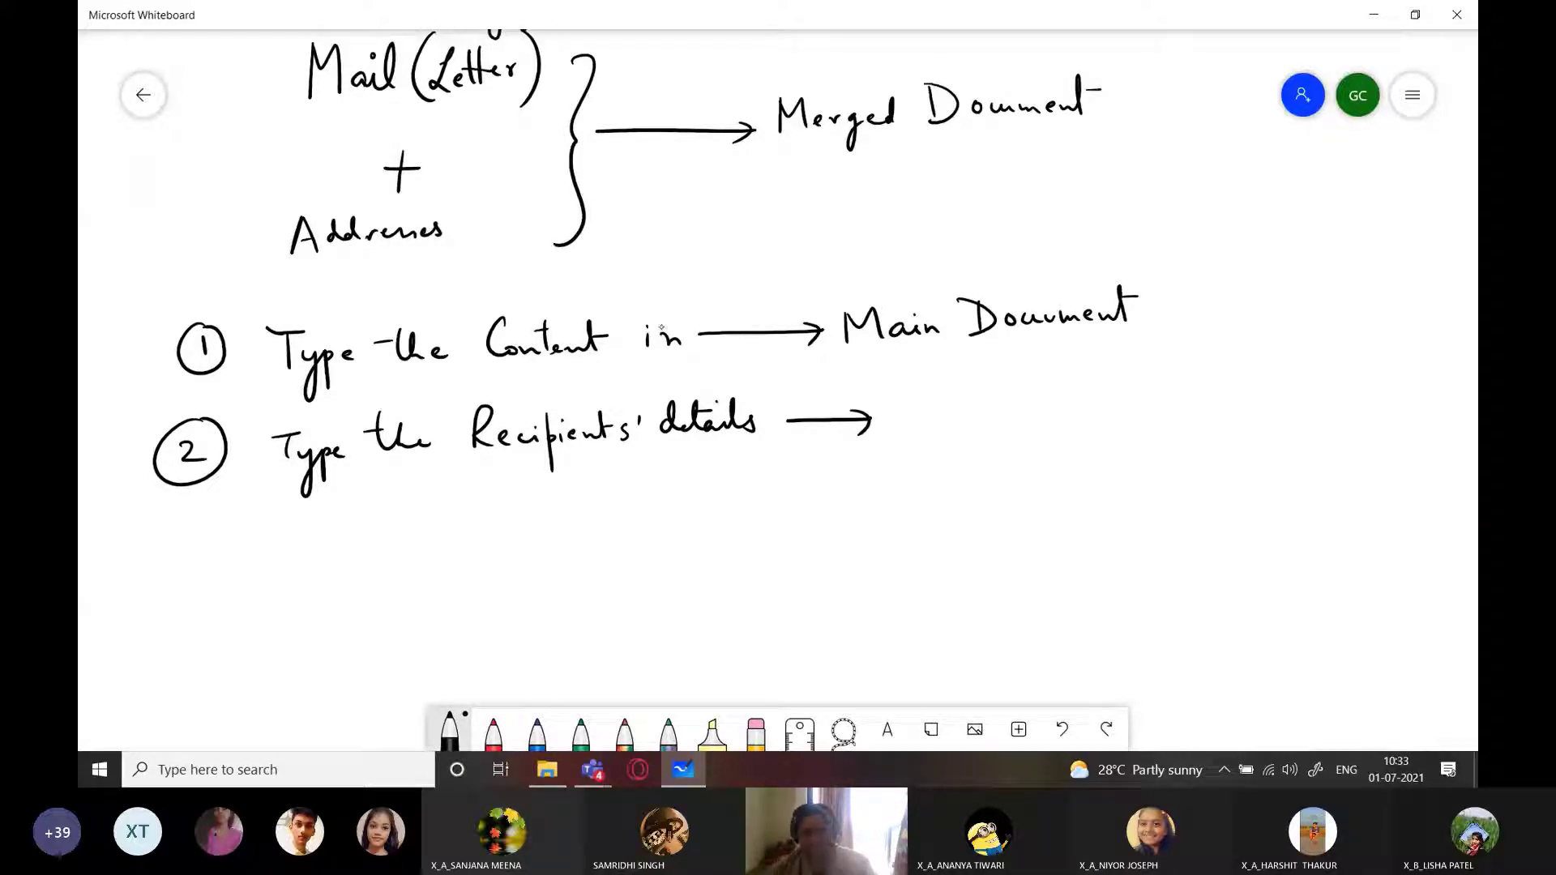
Draw a branching tree listing Firstname, Lastname, Address, Pincode, City and State
left_click_drag(432, 465, 446, 689)
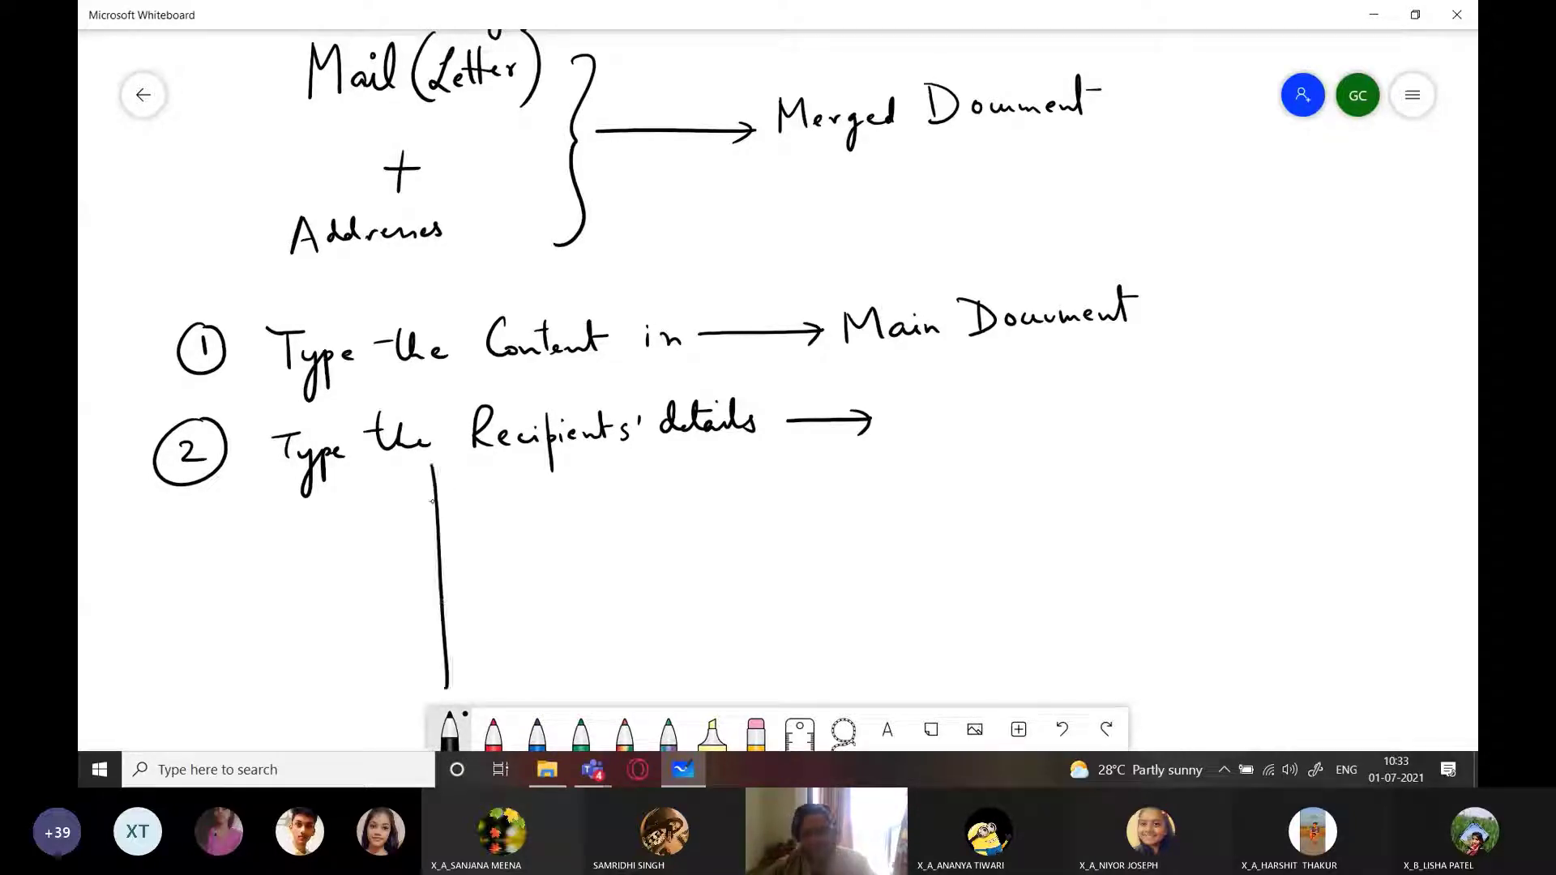
left_click_drag(420, 497, 626, 484)
mouse_move(442, 531)
left_mouse_down()
mouse_move(503, 551)
mouse_move(534, 542)
left_mouse_up()
left_click_drag(531, 535, 549, 533)
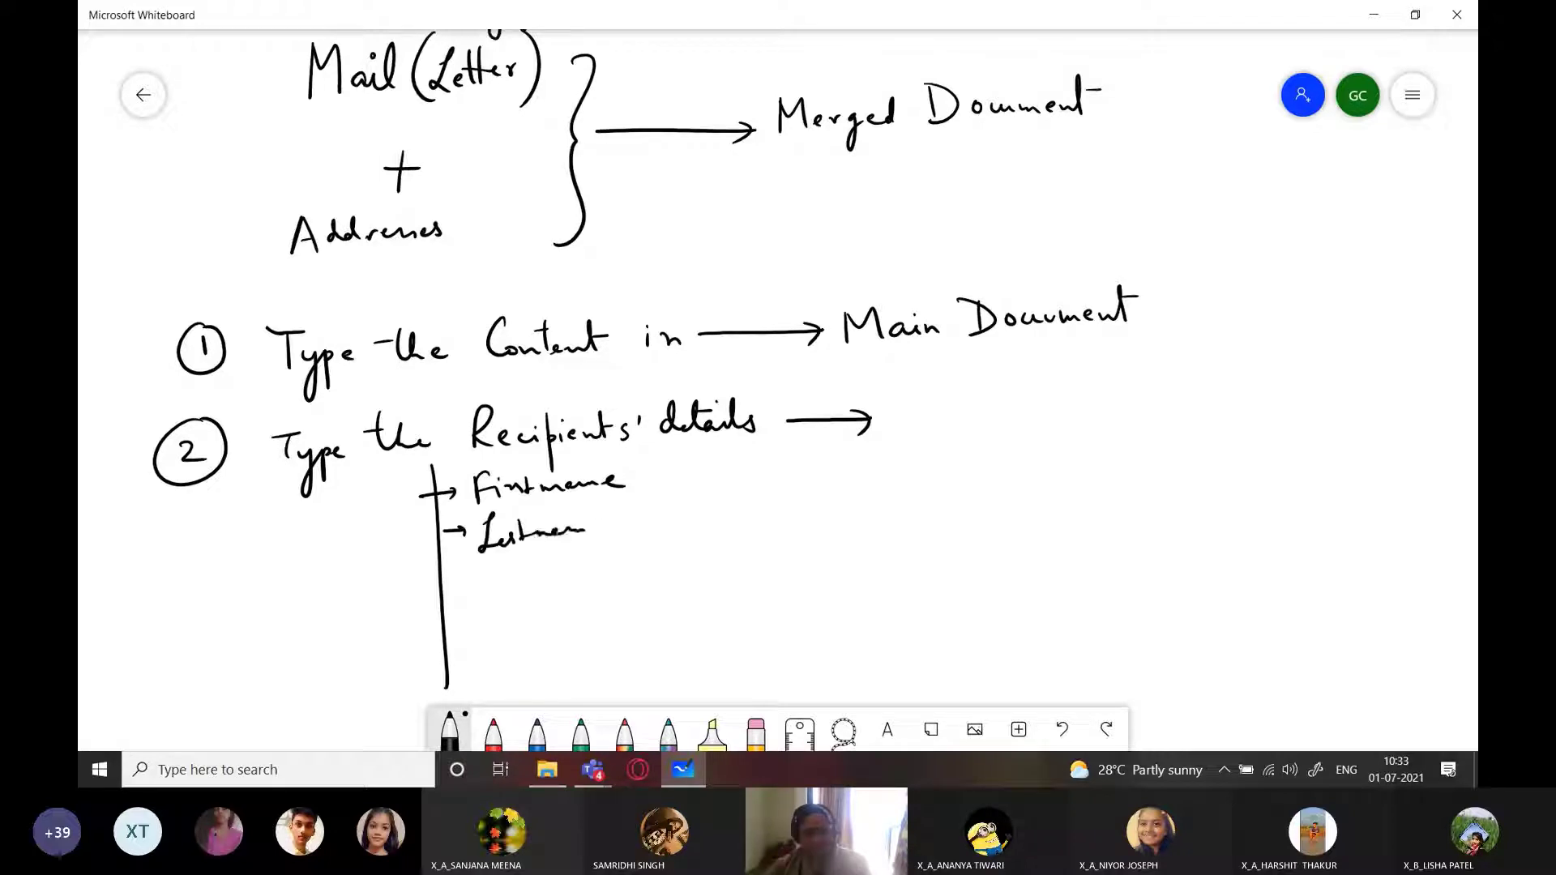
left_click_drag(426, 581, 451, 580)
mouse_move(448, 572)
left_mouse_down()
mouse_move(452, 587)
mouse_move(489, 590)
mouse_move(503, 566)
mouse_move(568, 569)
left_mouse_up()
mouse_move(434, 624)
left_mouse_down()
mouse_move(466, 621)
mouse_move(479, 602)
left_mouse_up()
left_click_drag(480, 603, 525, 622)
mouse_move(535, 618)
left_mouse_down()
mouse_move(563, 600)
mouse_move(584, 616)
left_mouse_up()
mouse_move(458, 653)
left_mouse_down()
mouse_move(460, 668)
mouse_move(549, 687)
left_mouse_up()
left_click_drag(437, 692, 531, 693)
left_click_drag(537, 689, 548, 666)
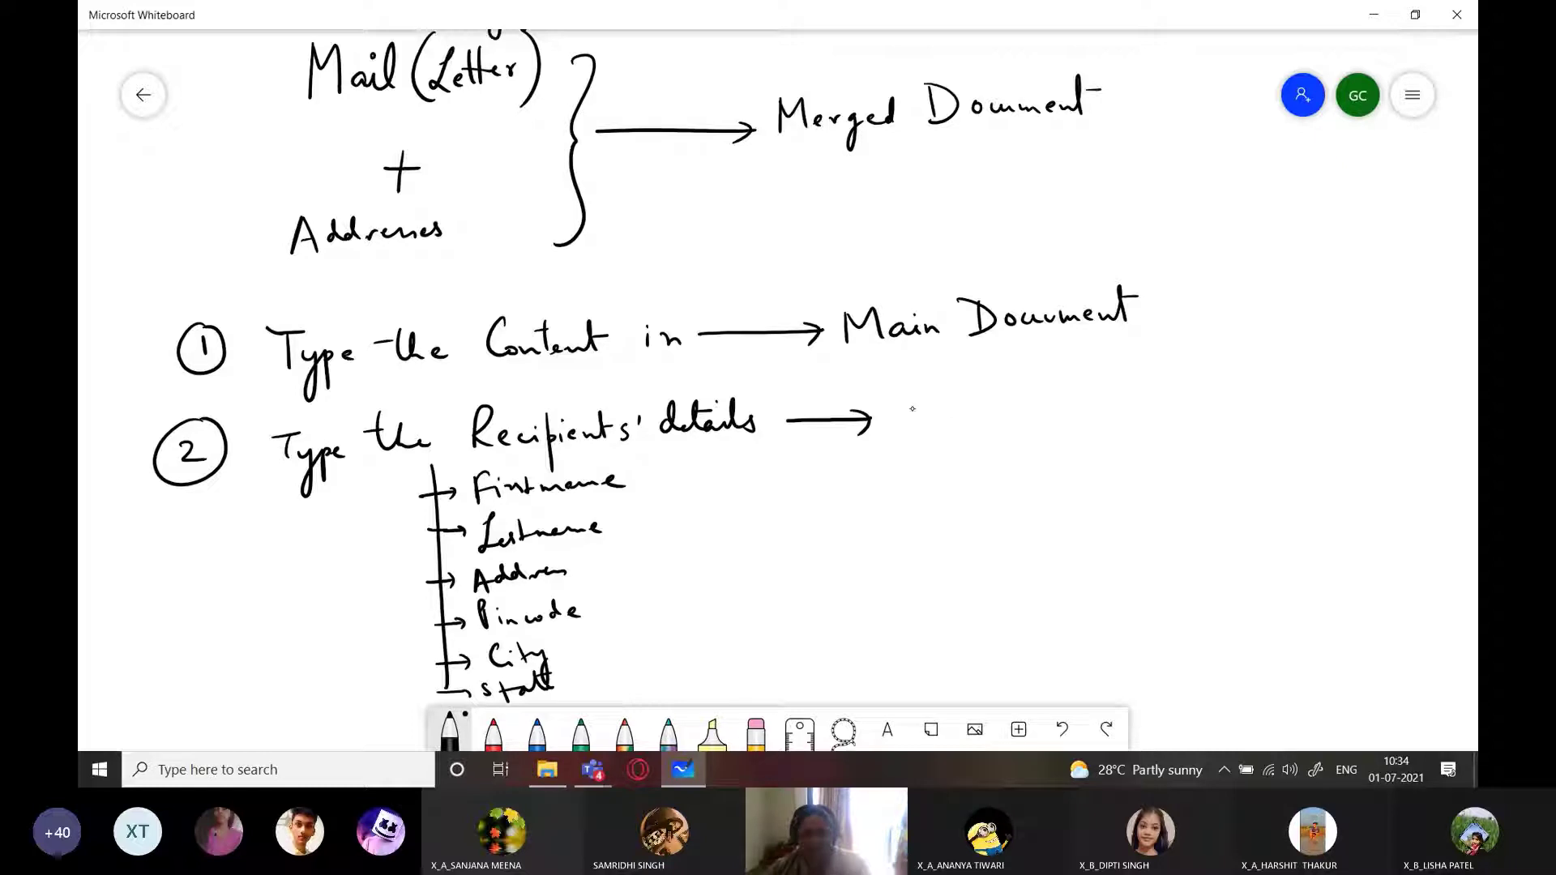
Write 'Address List' after the recipients' details arrow
mouse_move(894, 435)
left_mouse_down()
mouse_move(907, 397)
mouse_move(919, 442)
left_mouse_up()
left_click_drag(900, 424, 970, 406)
left_click_drag(963, 432, 1019, 423)
mouse_move(1068, 396)
left_mouse_down()
mouse_move(1059, 425)
mouse_move(1099, 421)
left_mouse_up()
left_click_drag(1104, 401, 1101, 435)
left_click_drag(1092, 418, 1119, 414)
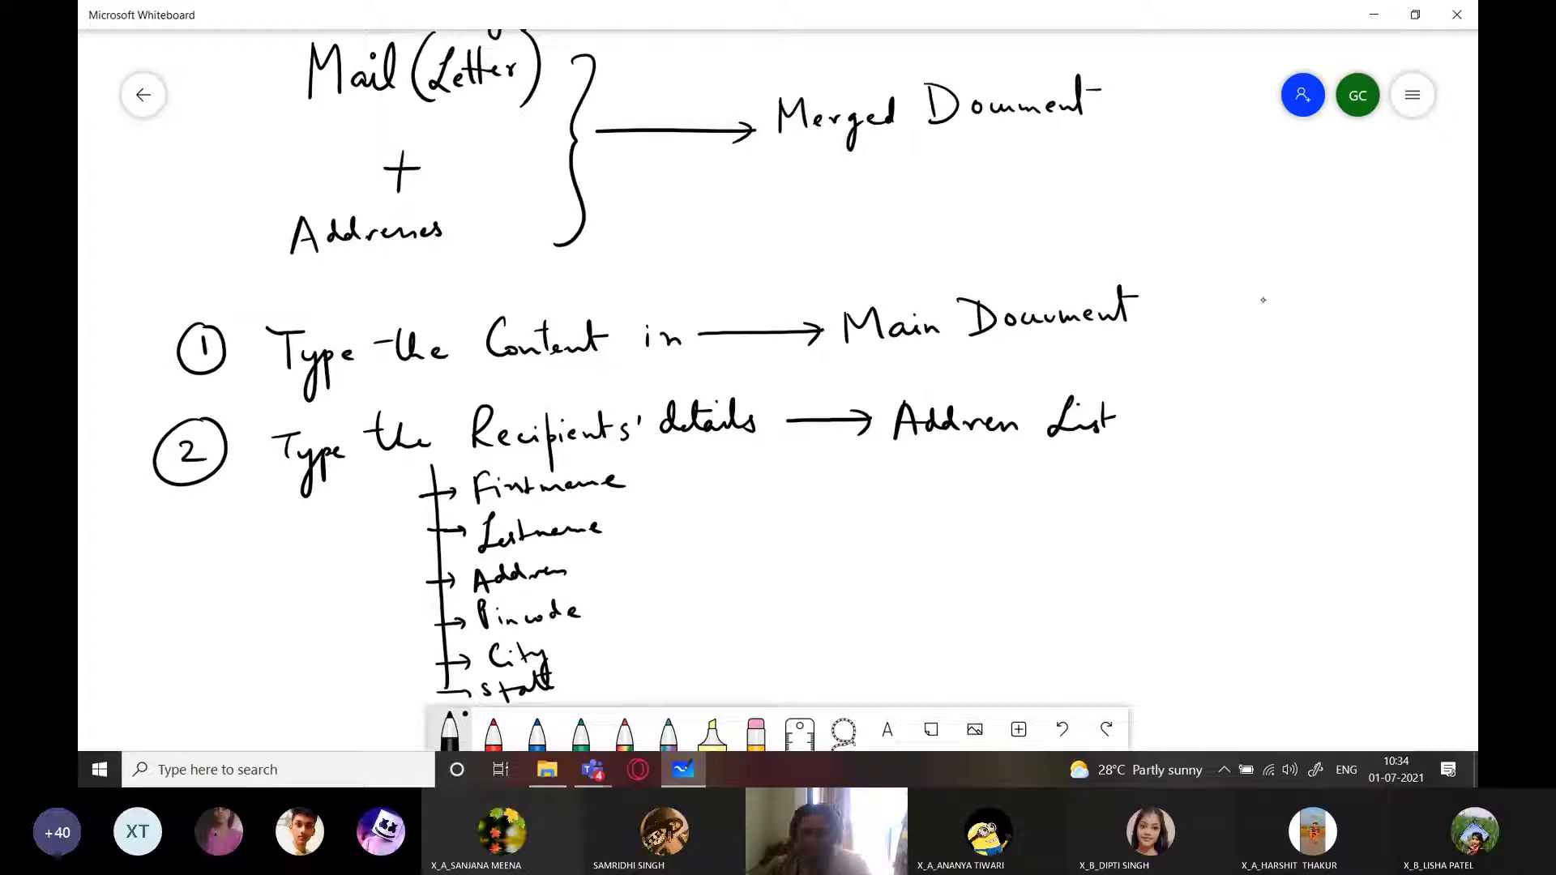
Annotate Main Document with '(Word-Processor Word/Writer)'
left_click_drag(1170, 282, 1183, 351)
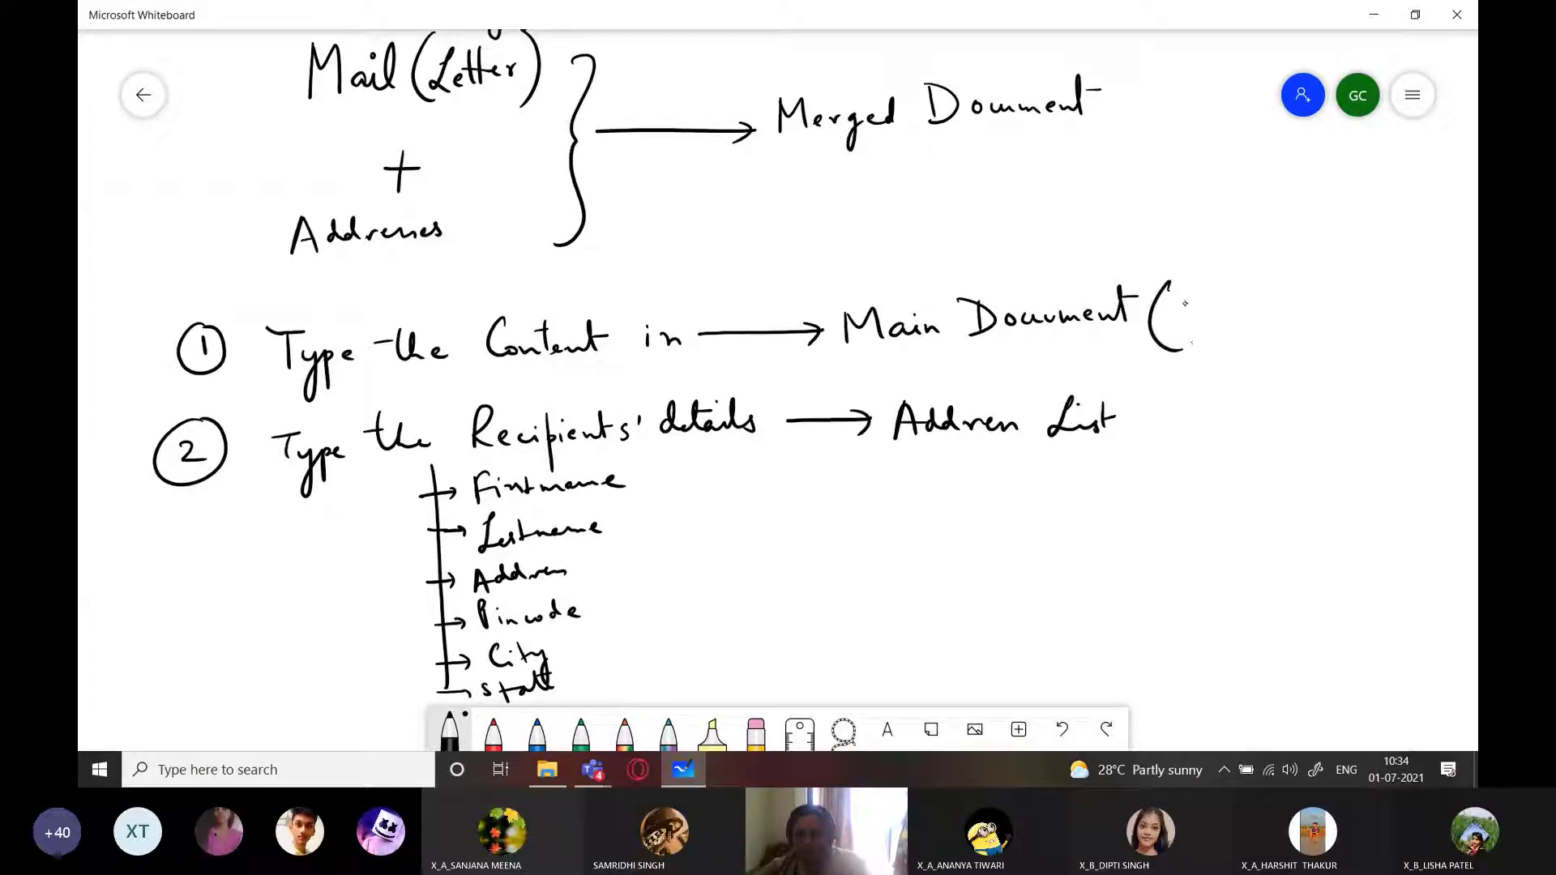
mouse_move(1180, 293)
left_mouse_down()
mouse_move(1199, 319)
mouse_move(1210, 293)
left_mouse_up()
left_click_drag(1221, 305, 1262, 289)
left_click_drag(1266, 306, 1289, 296)
mouse_move(1294, 309)
left_mouse_down()
mouse_move(1362, 307)
mouse_move(1390, 329)
left_mouse_up()
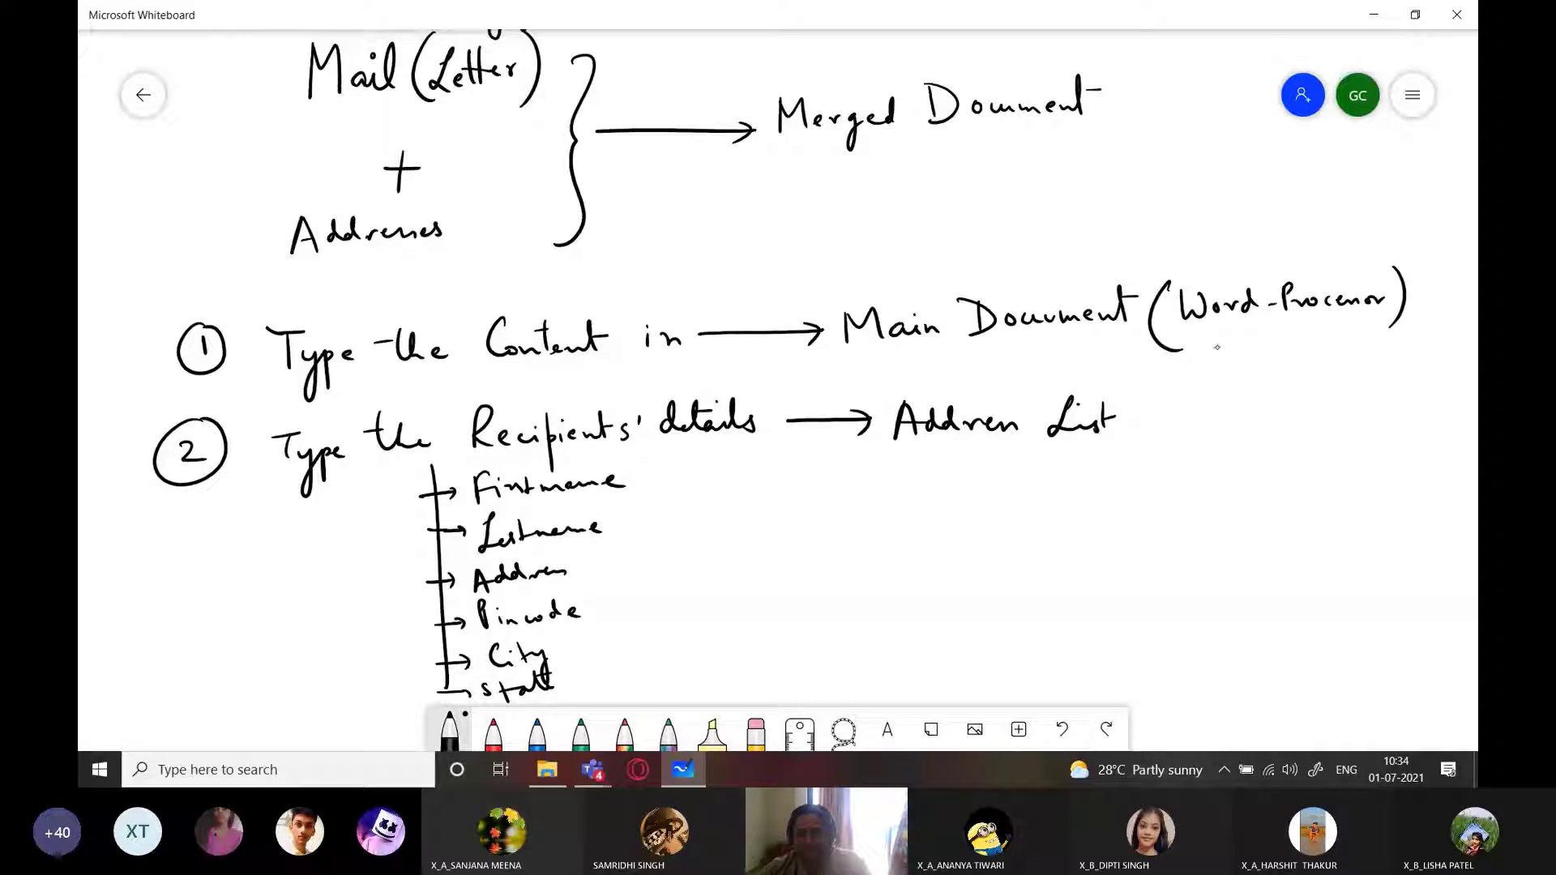
mouse_move(1229, 329)
left_mouse_down()
mouse_move(1242, 354)
mouse_move(1261, 330)
left_mouse_up()
left_click_drag(1258, 336, 1289, 335)
left_click_drag(1300, 336, 1306, 355)
left_click_drag(1324, 334, 1399, 333)
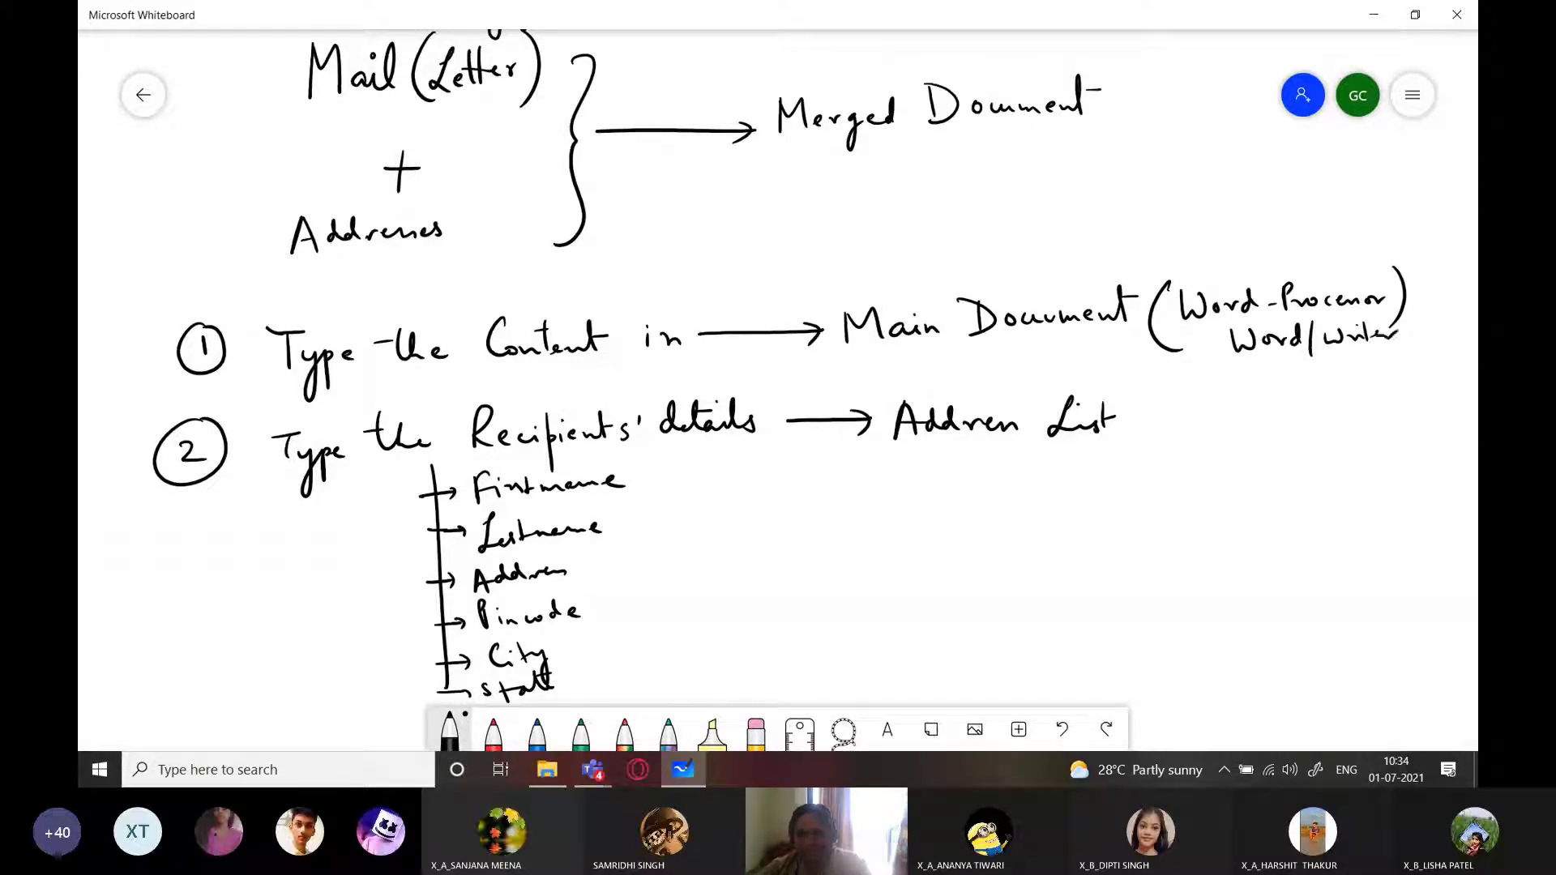
Annotate Address List with '(Database appl. Access/Base)'
left_click_drag(1160, 378, 1168, 454)
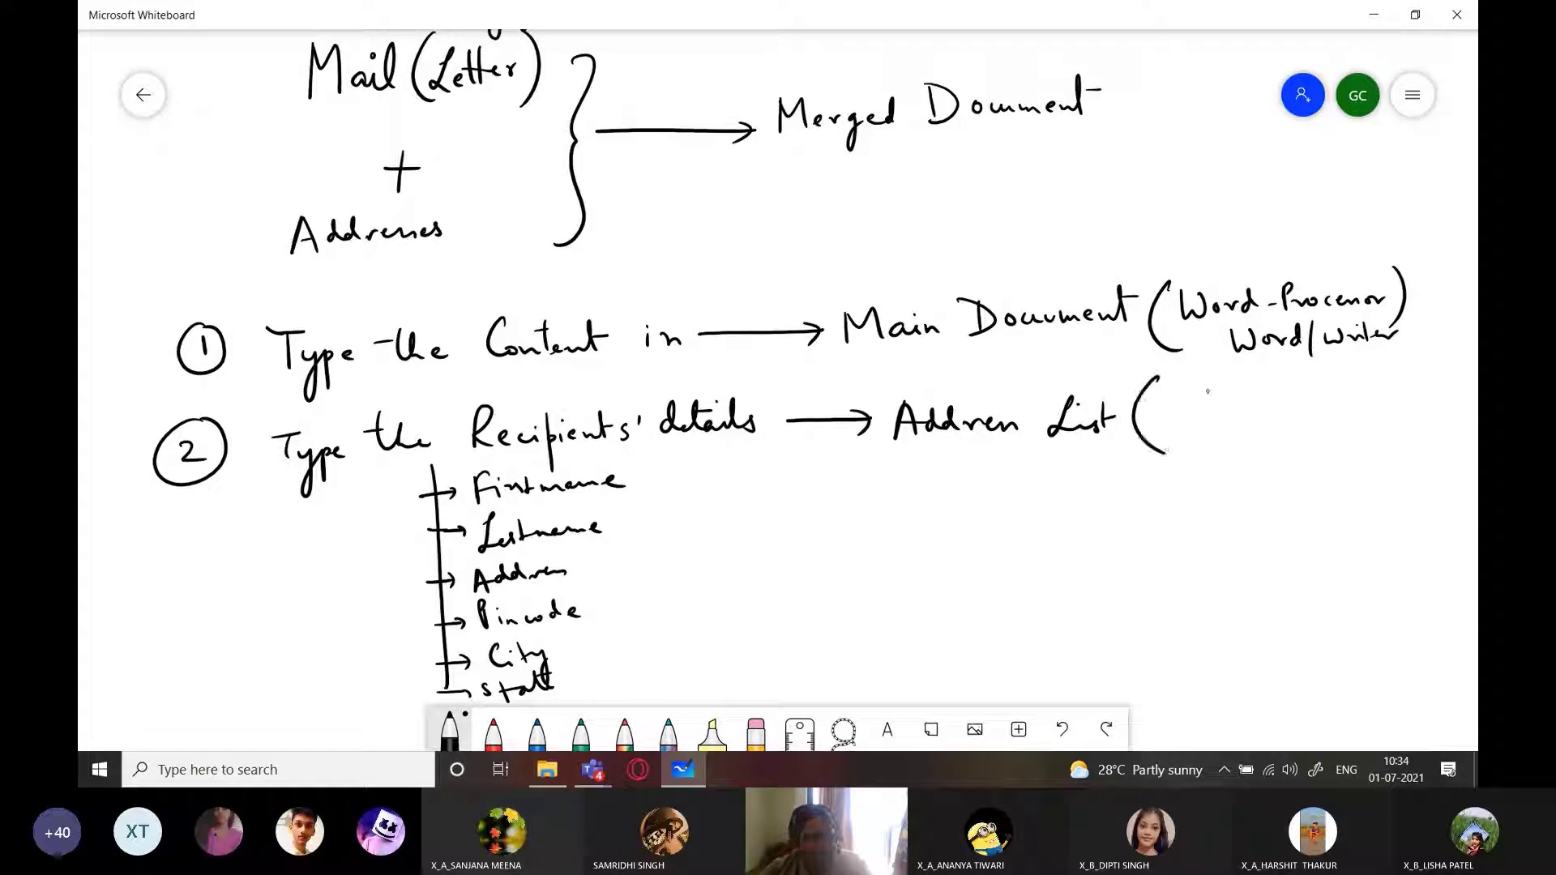
mouse_move(1168, 386)
left_mouse_down()
mouse_move(1170, 409)
mouse_move(1245, 381)
mouse_move(1297, 396)
mouse_move(1350, 374)
mouse_move(1349, 415)
mouse_move(1365, 409)
left_mouse_up()
left_click_drag(1378, 373, 1386, 458)
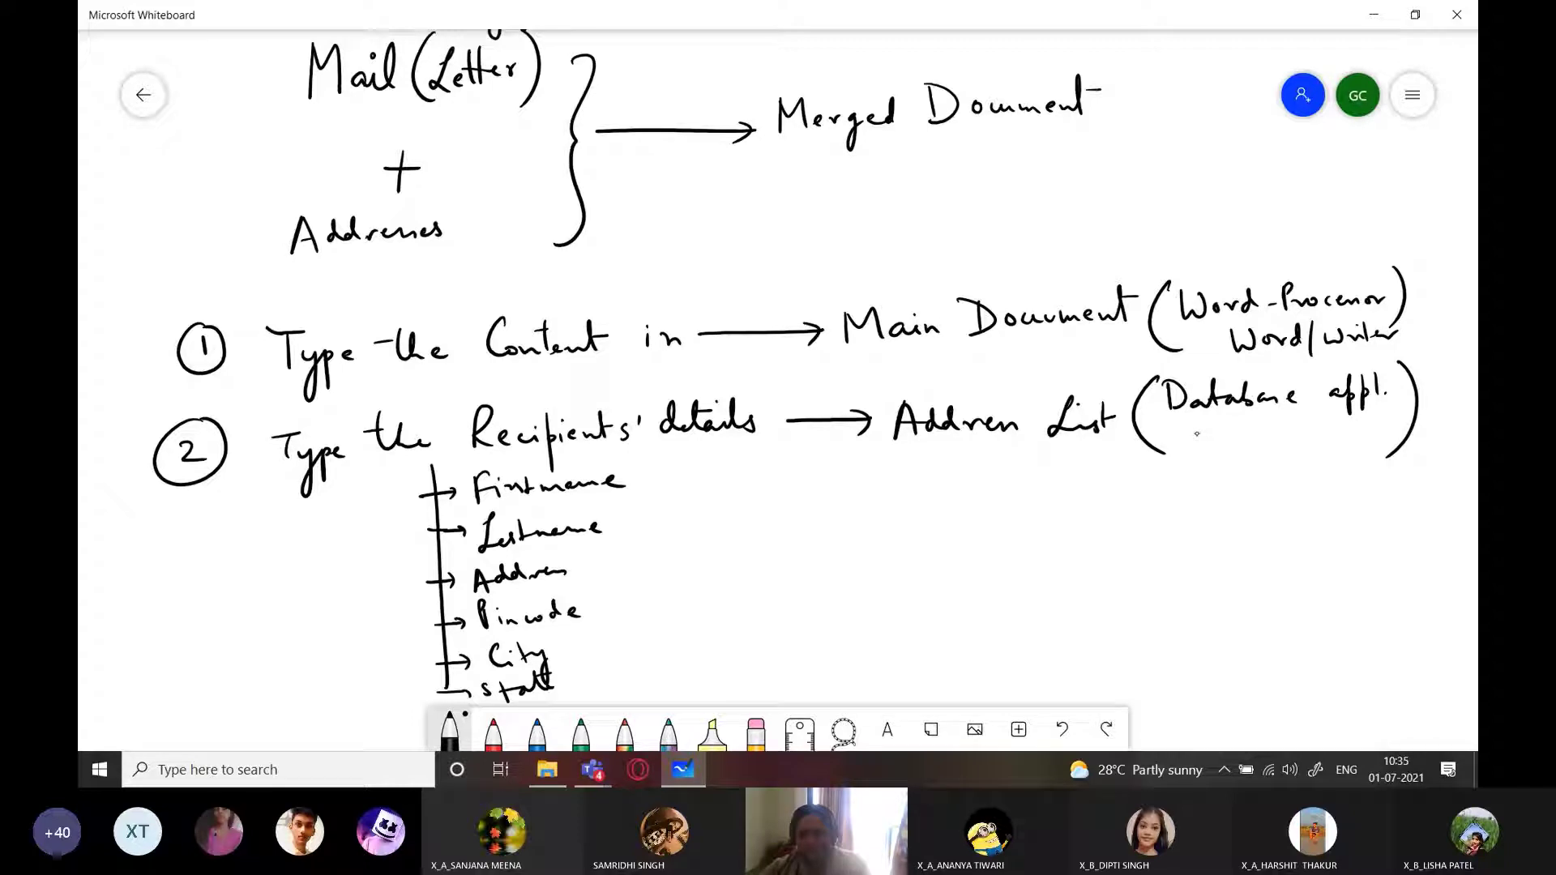
left_click_drag(1191, 458, 1210, 456)
left_click_drag(1225, 437, 1224, 450)
left_click_drag(1235, 442, 1274, 475)
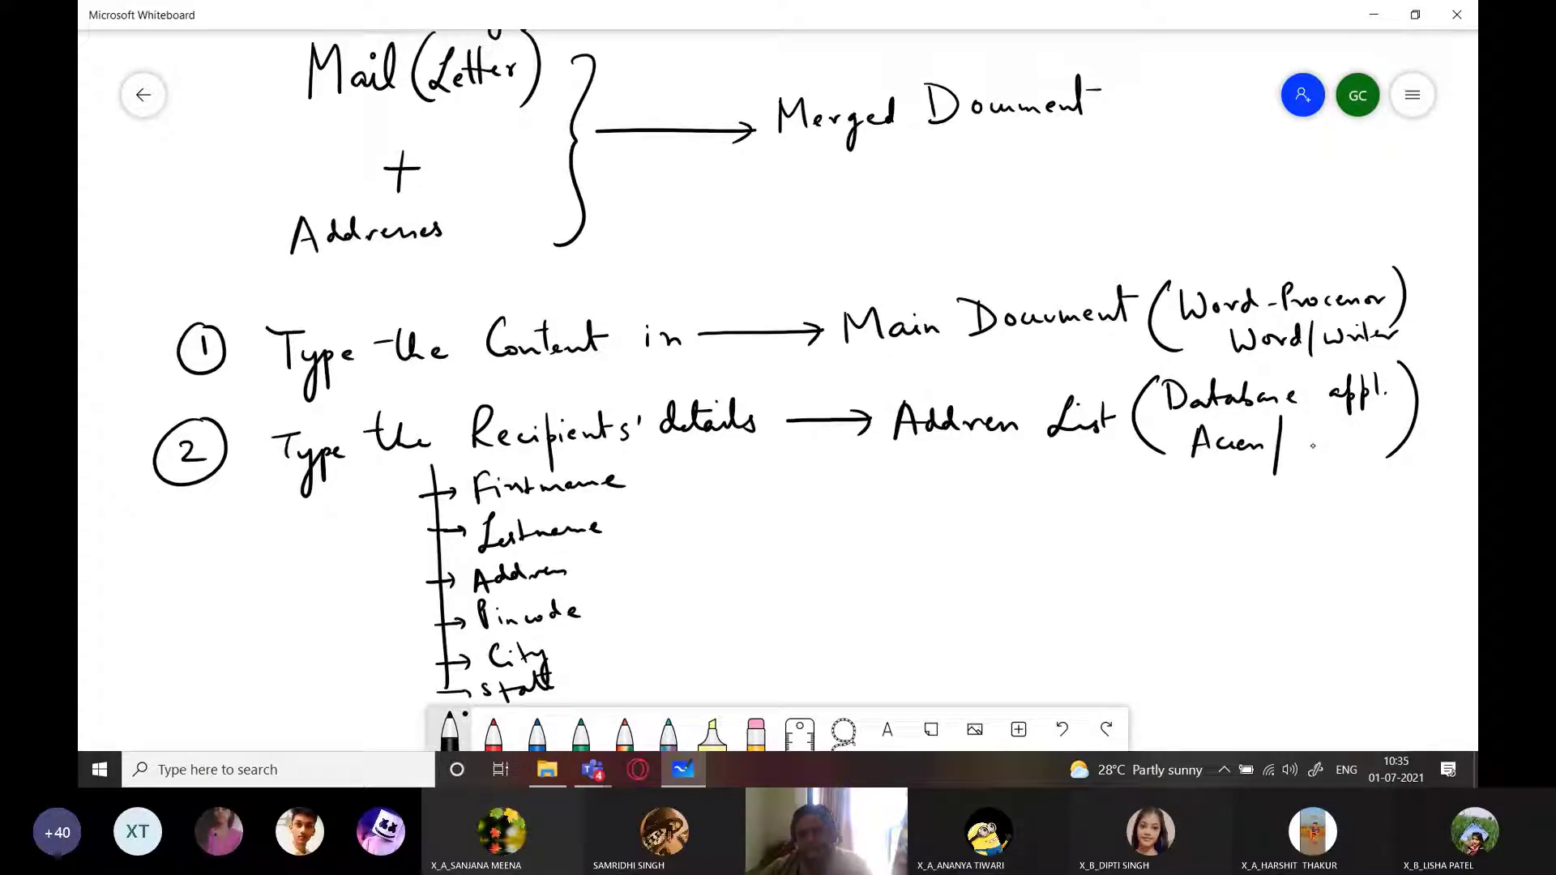
mouse_move(1298, 425)
left_mouse_down()
mouse_move(1307, 450)
mouse_move(1338, 447)
left_mouse_up()
left_click_drag(1350, 440, 1361, 439)
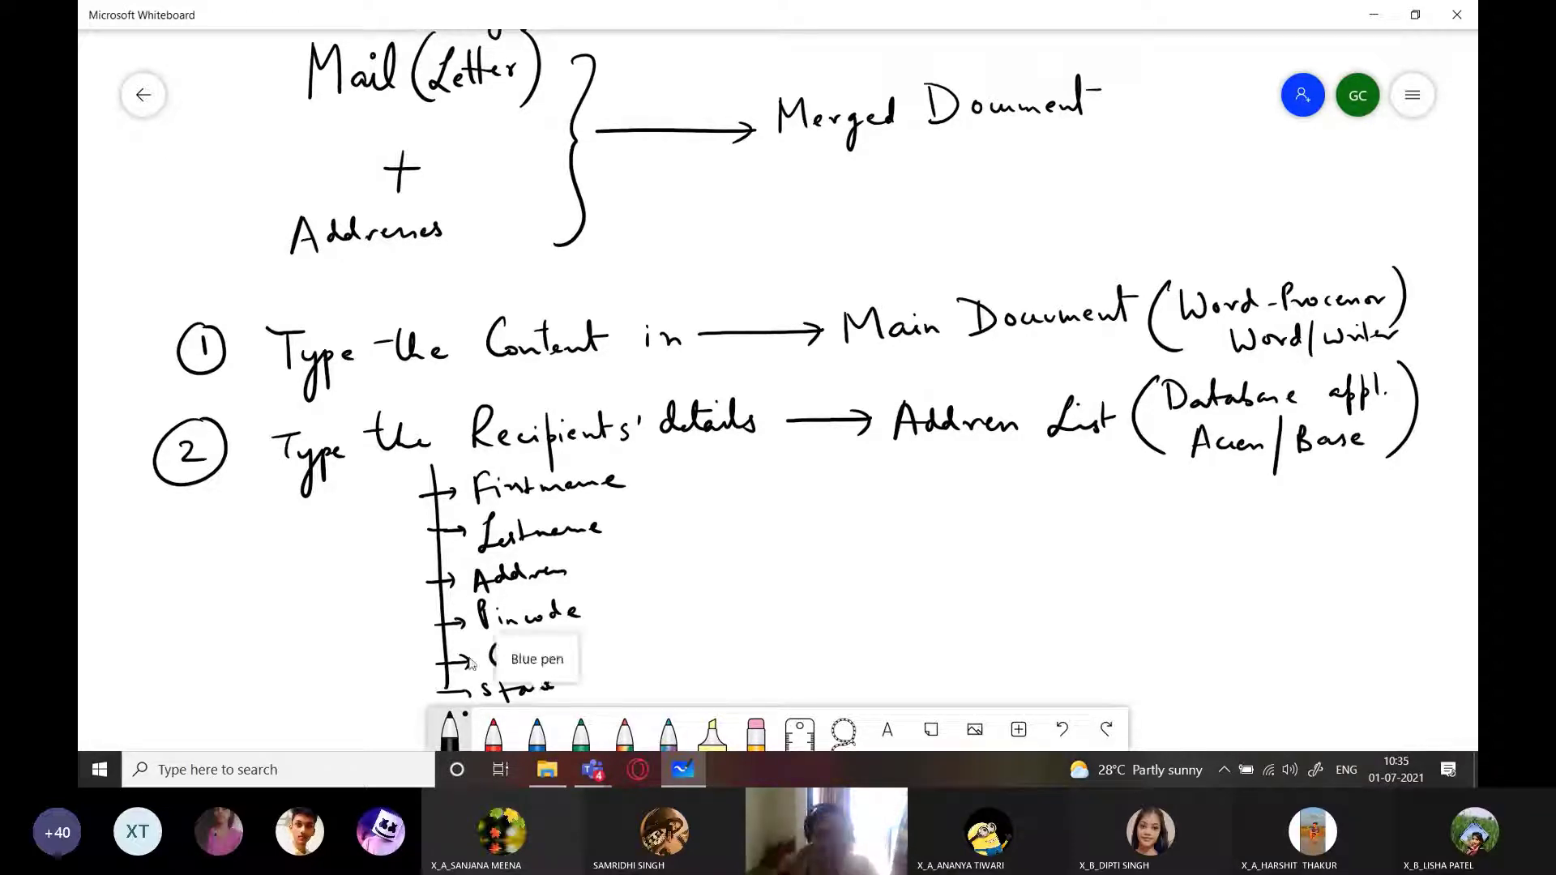
left_click(85, 775)
Launch Apache OpenOffice, check the whiteboard notes, and return to the Start Center
left_click(815, 448)
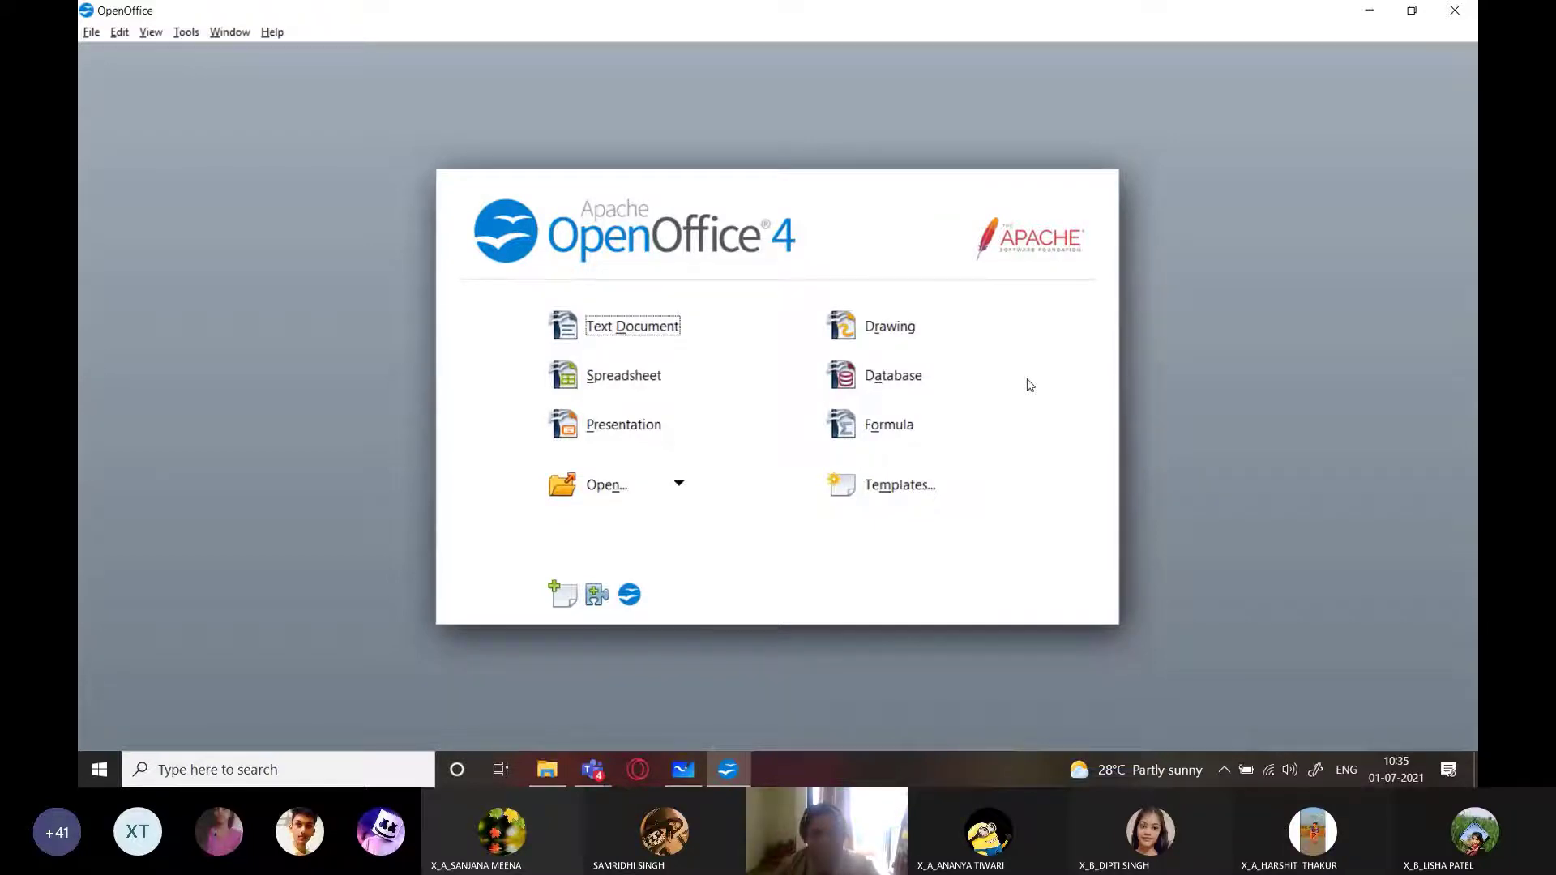
key("alt+Tab")
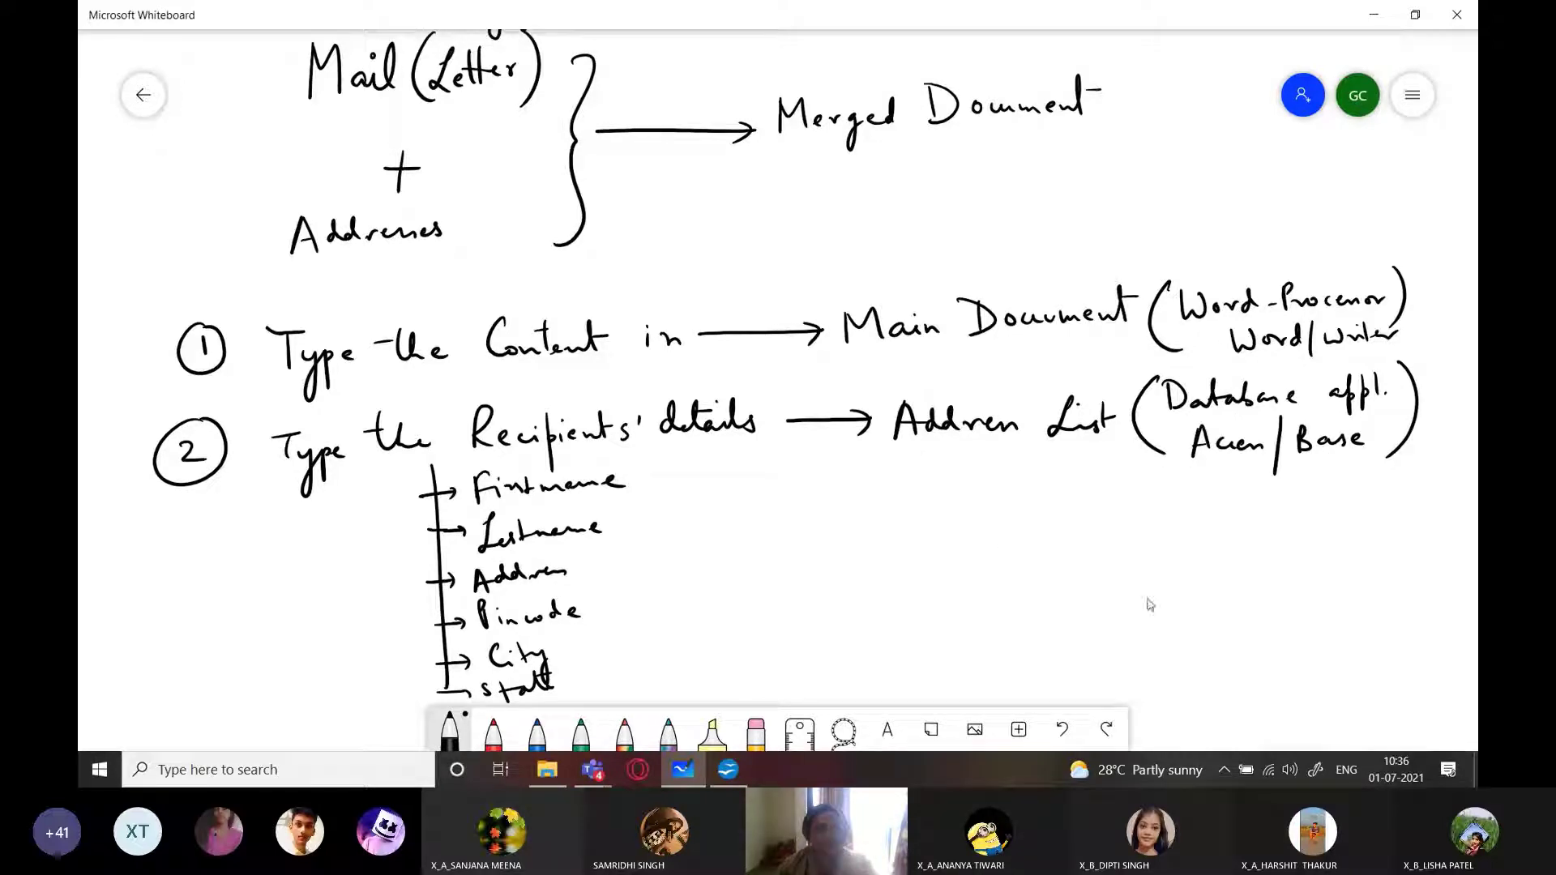
scroll(1149, 605, "down", 2)
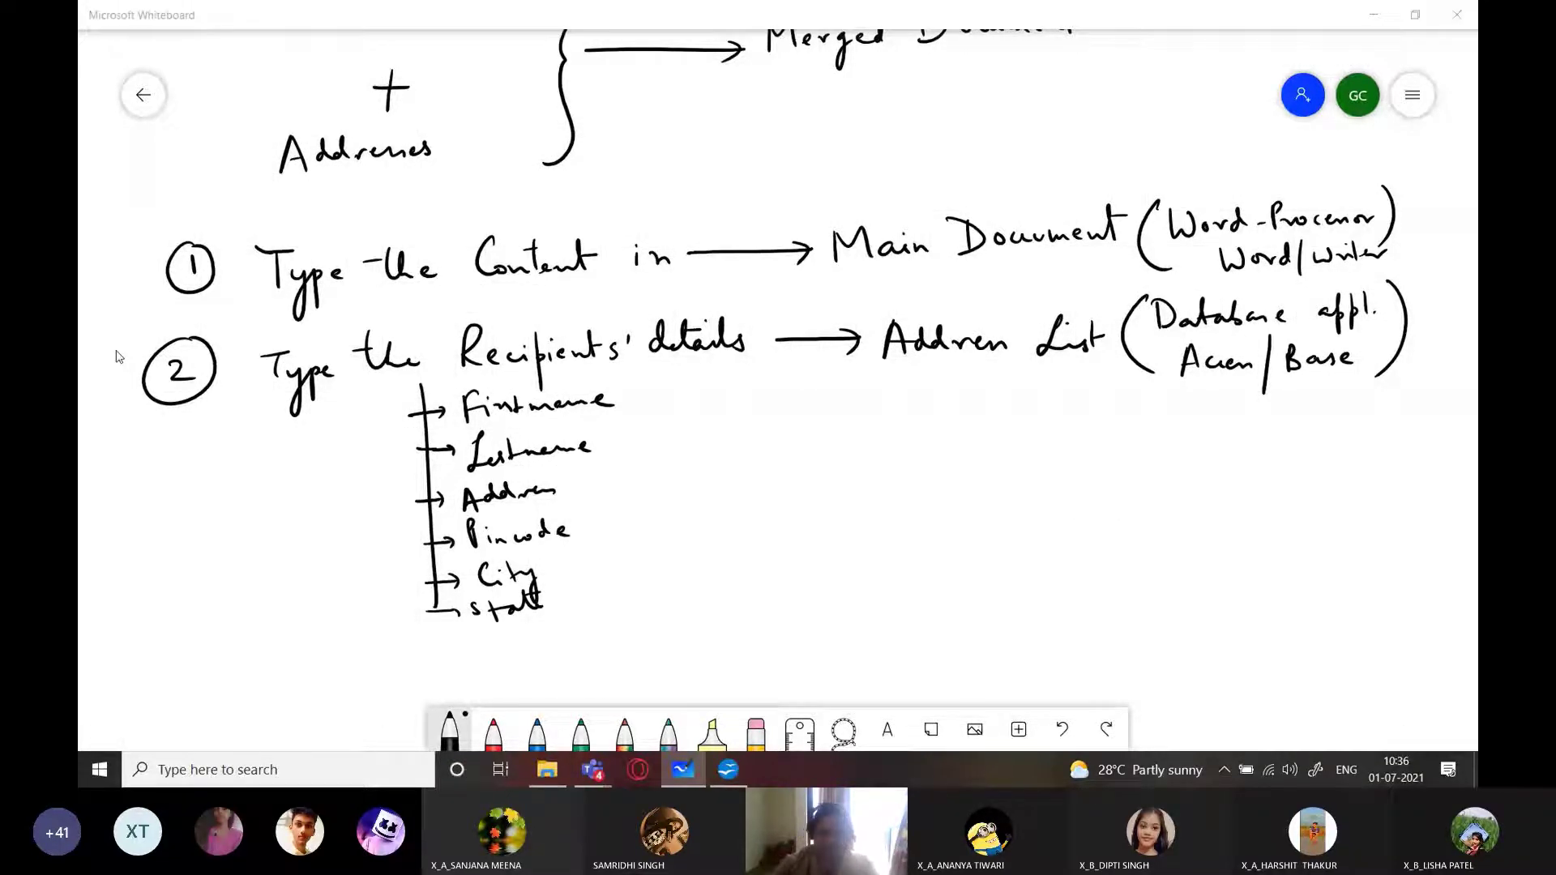
key("alt+Tab")
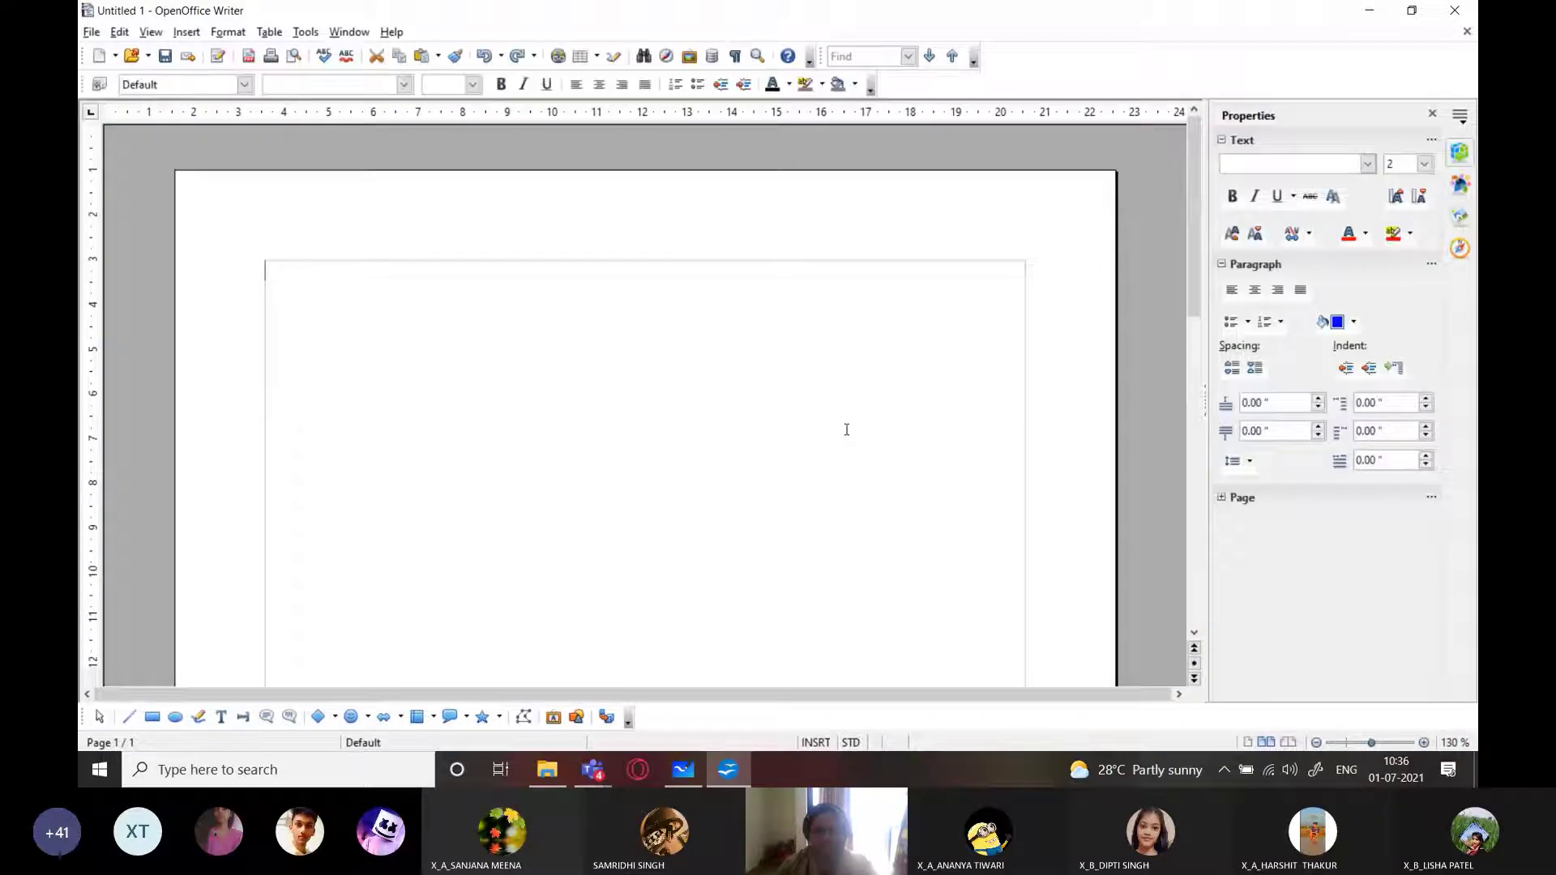
On the blank page, type 'Dear' with a sample candidate's name on the next line
left_click(96, 770)
left_click(423, 648)
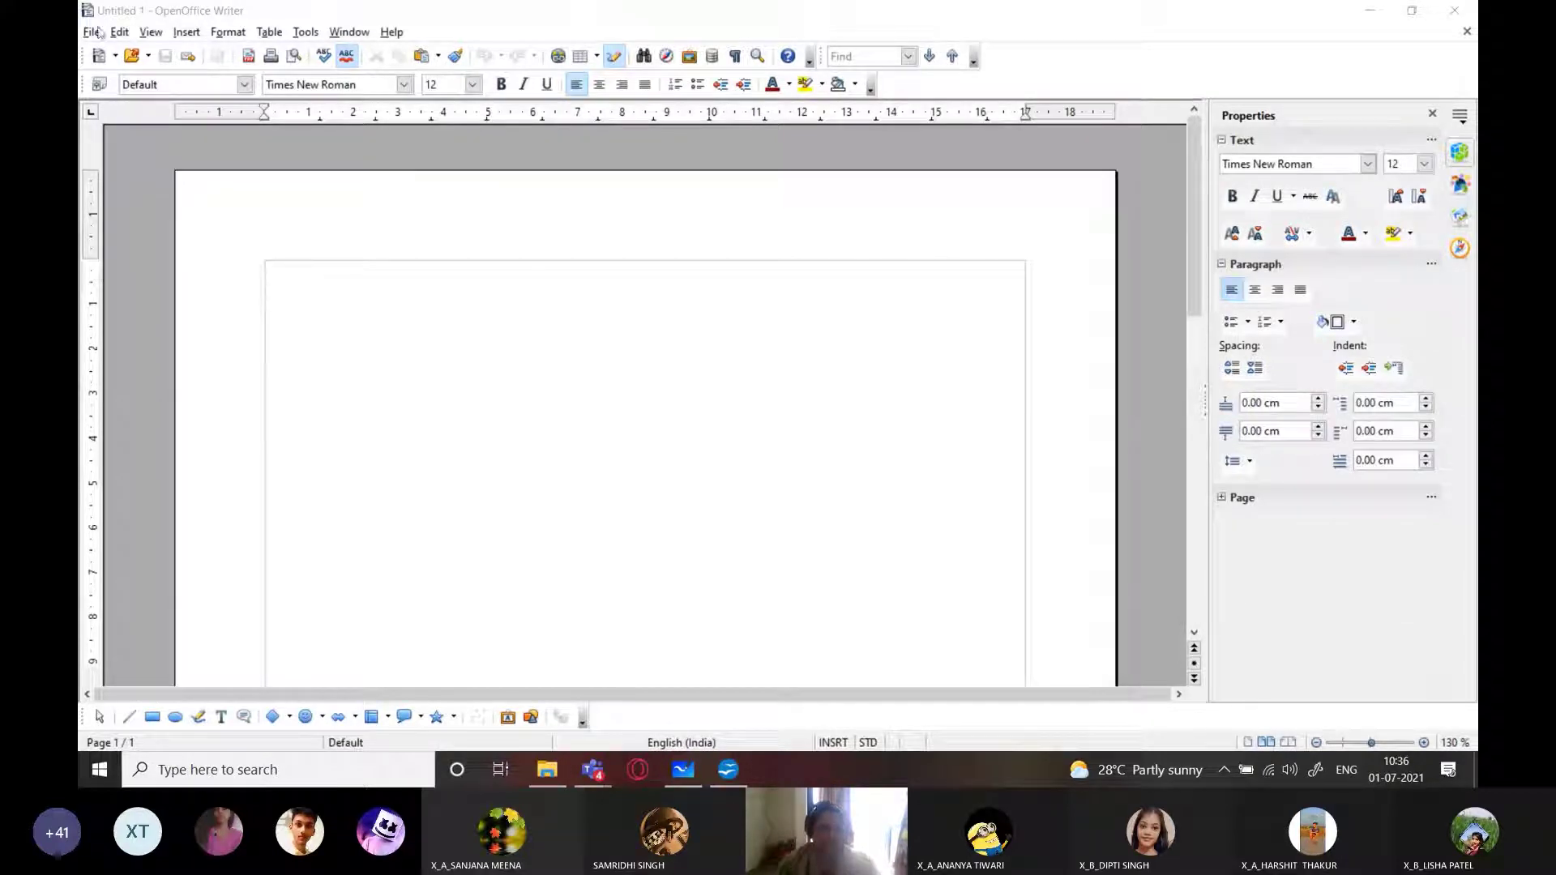
left_click(349, 294)
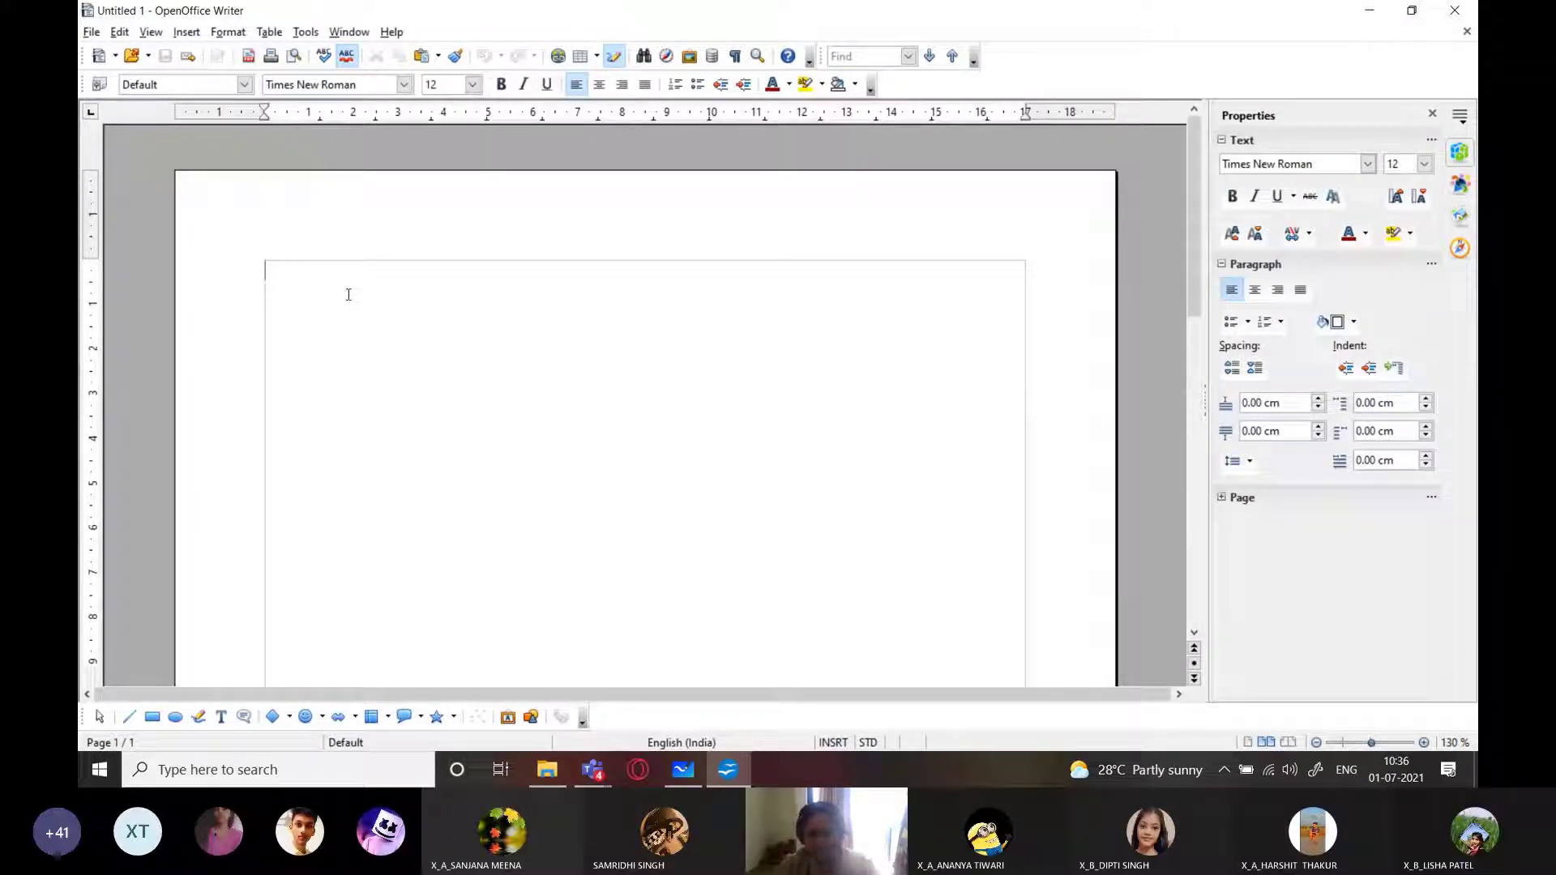
type("ear")
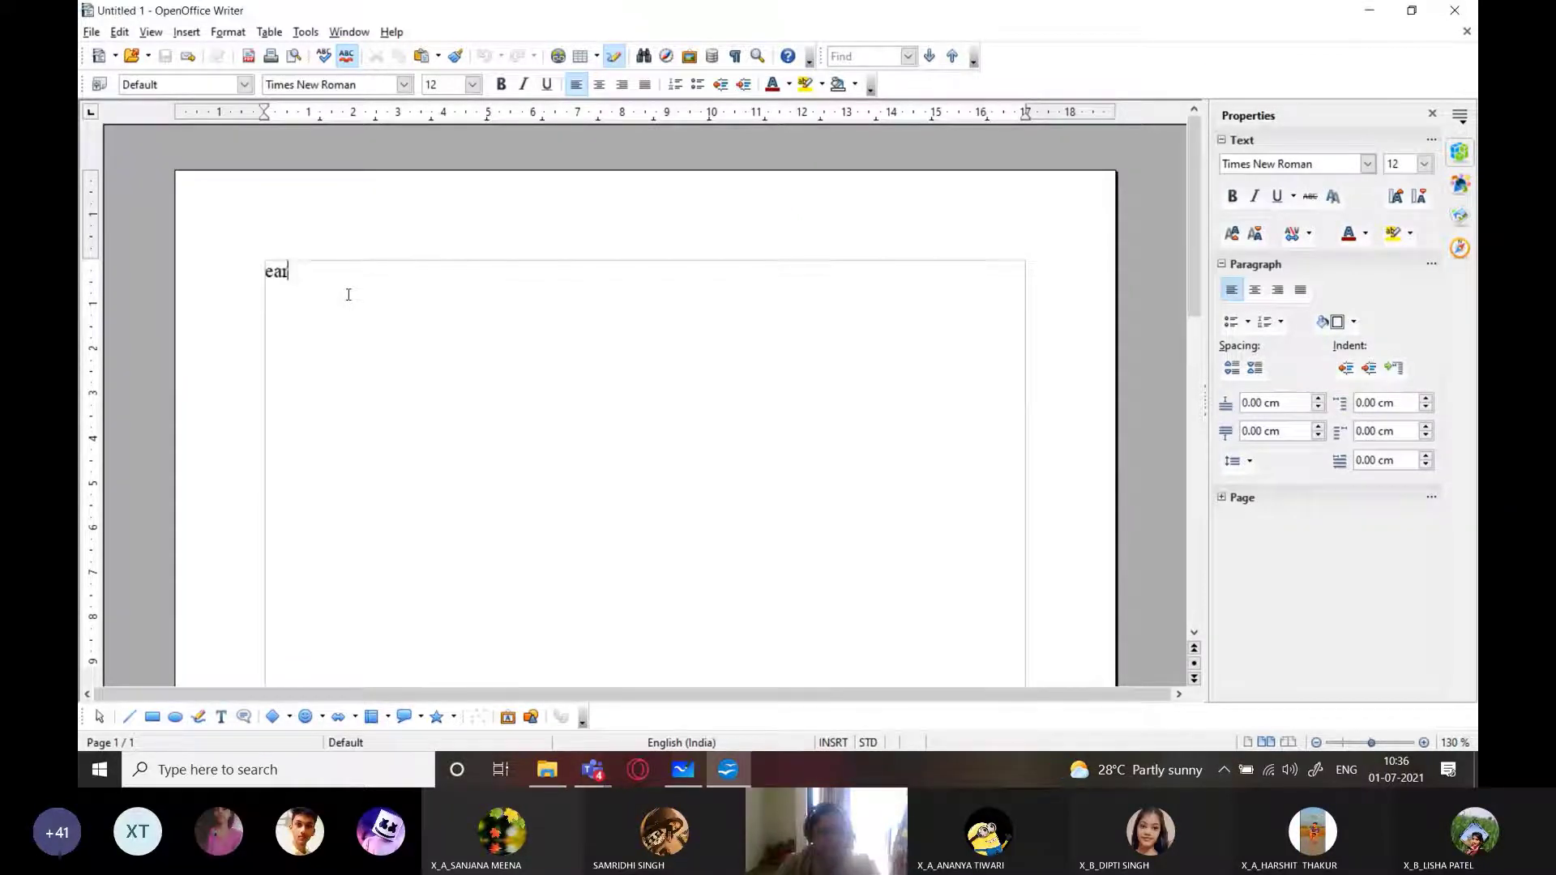
key("BackSpace")
key("BackSpace")
key("BackSpace")
type("Dear")
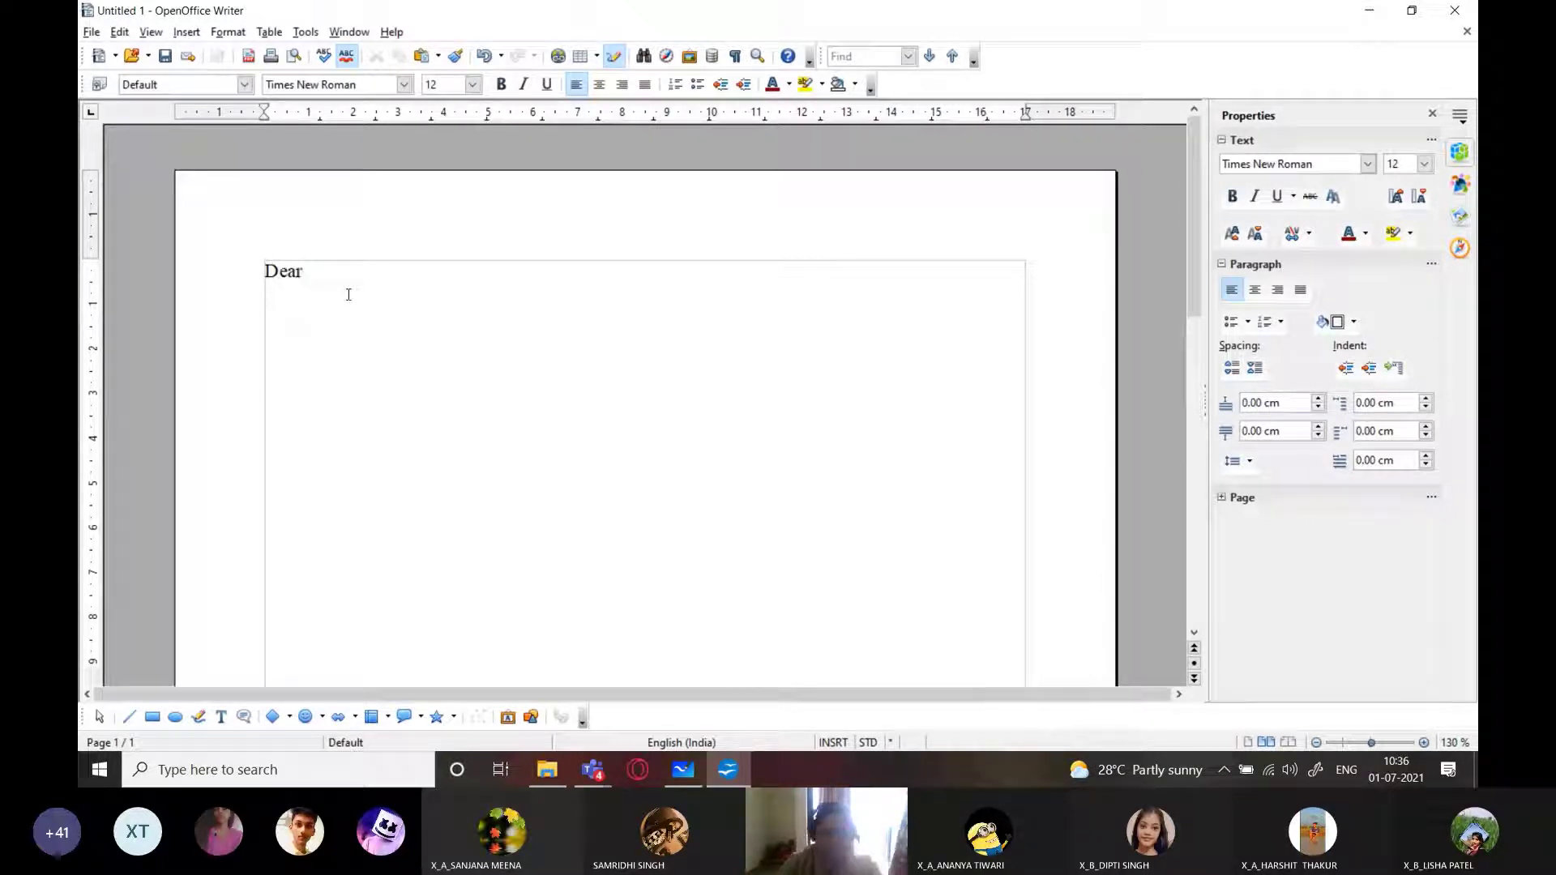
key("Return")
key("Return")
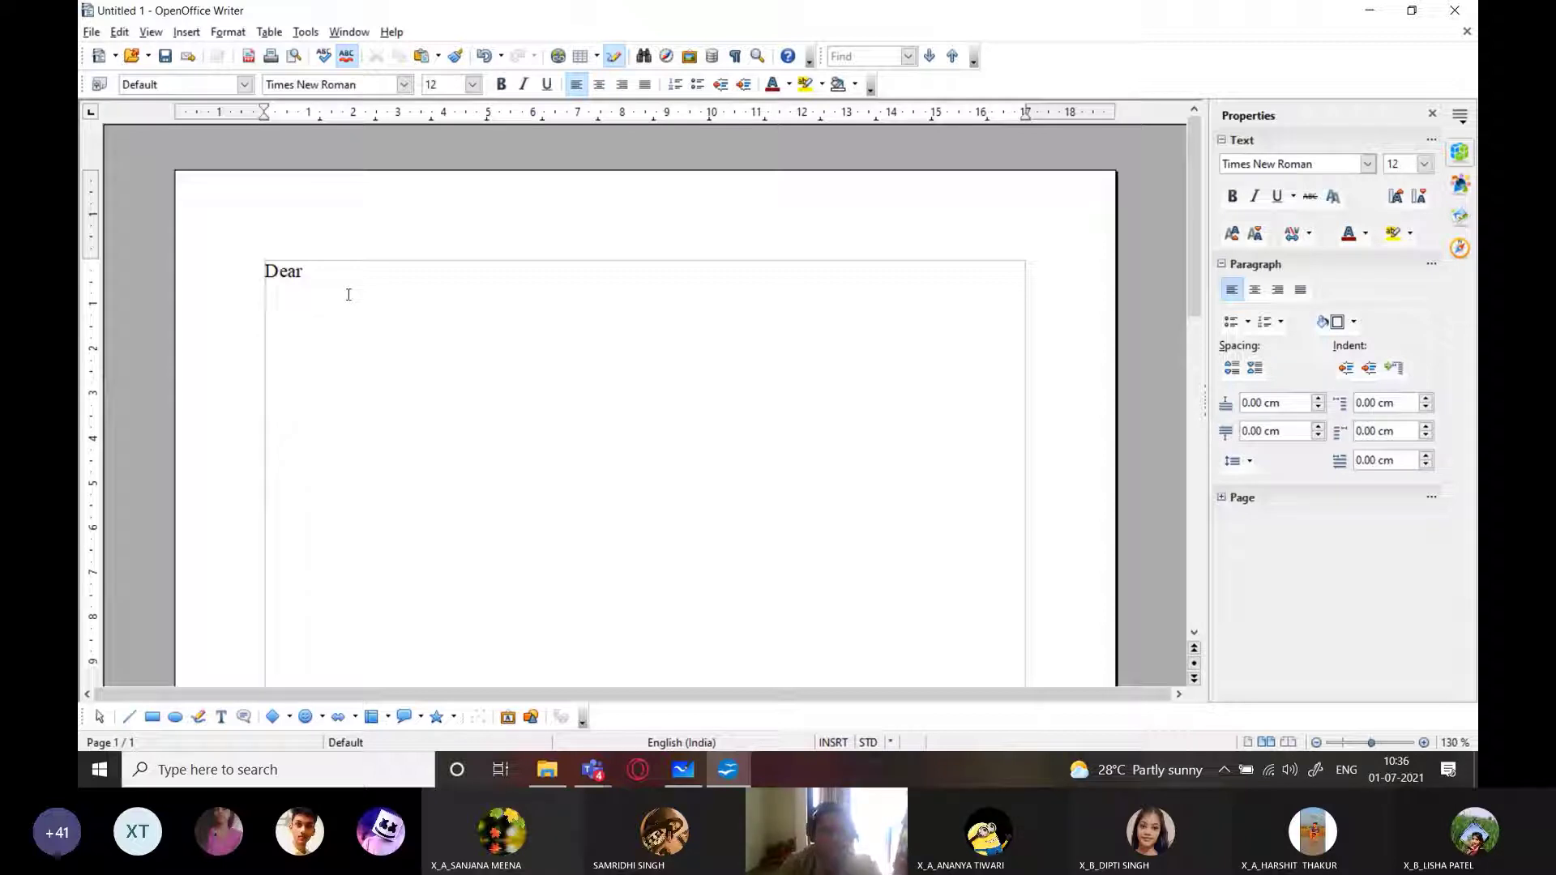
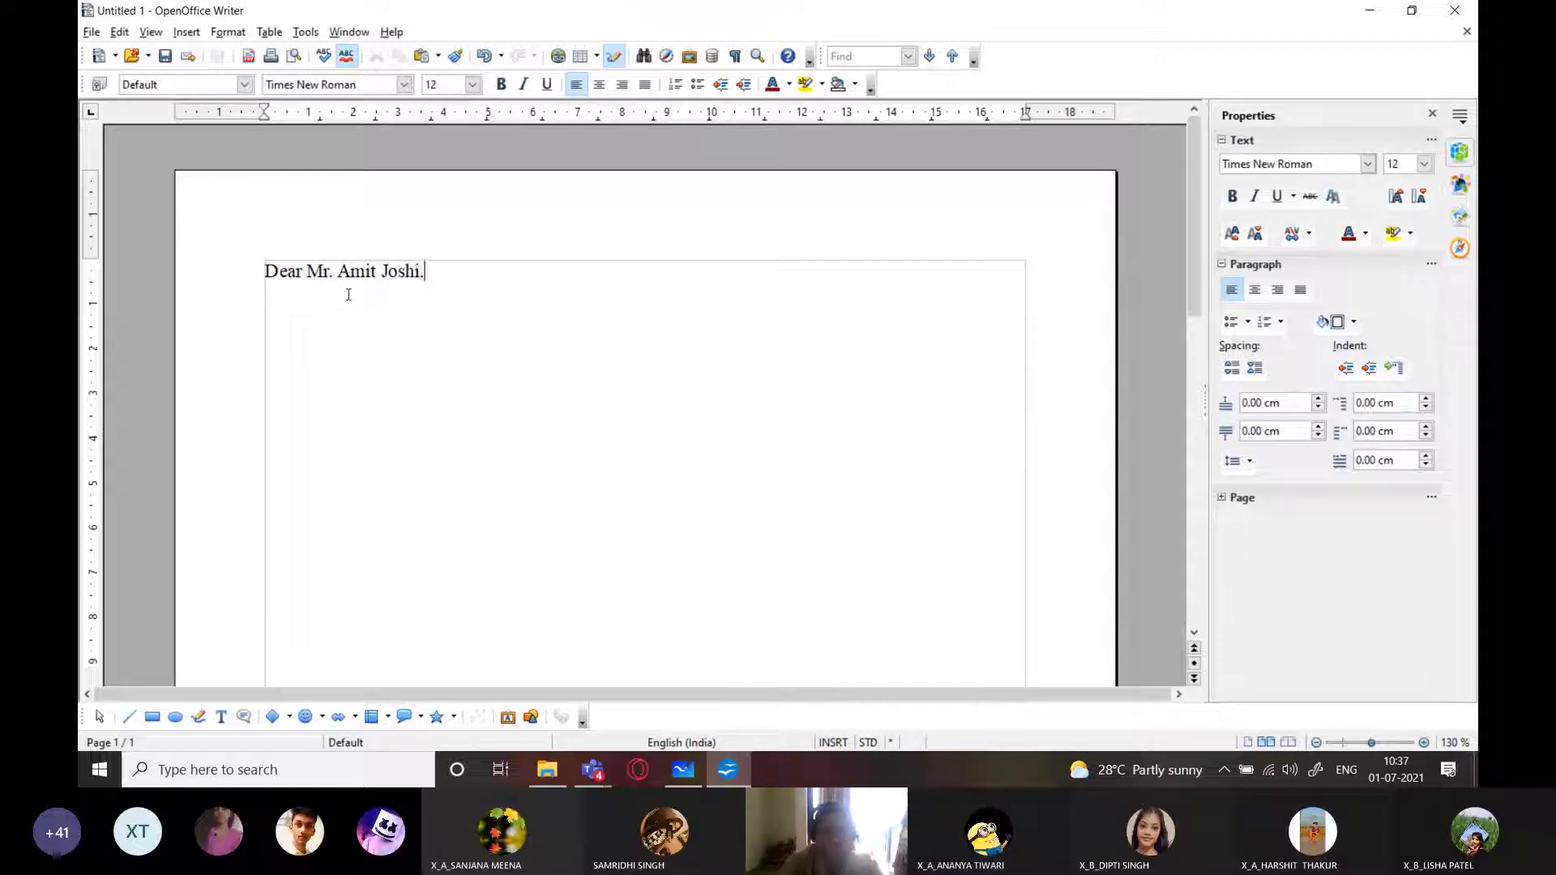
type(",")
key("Return")
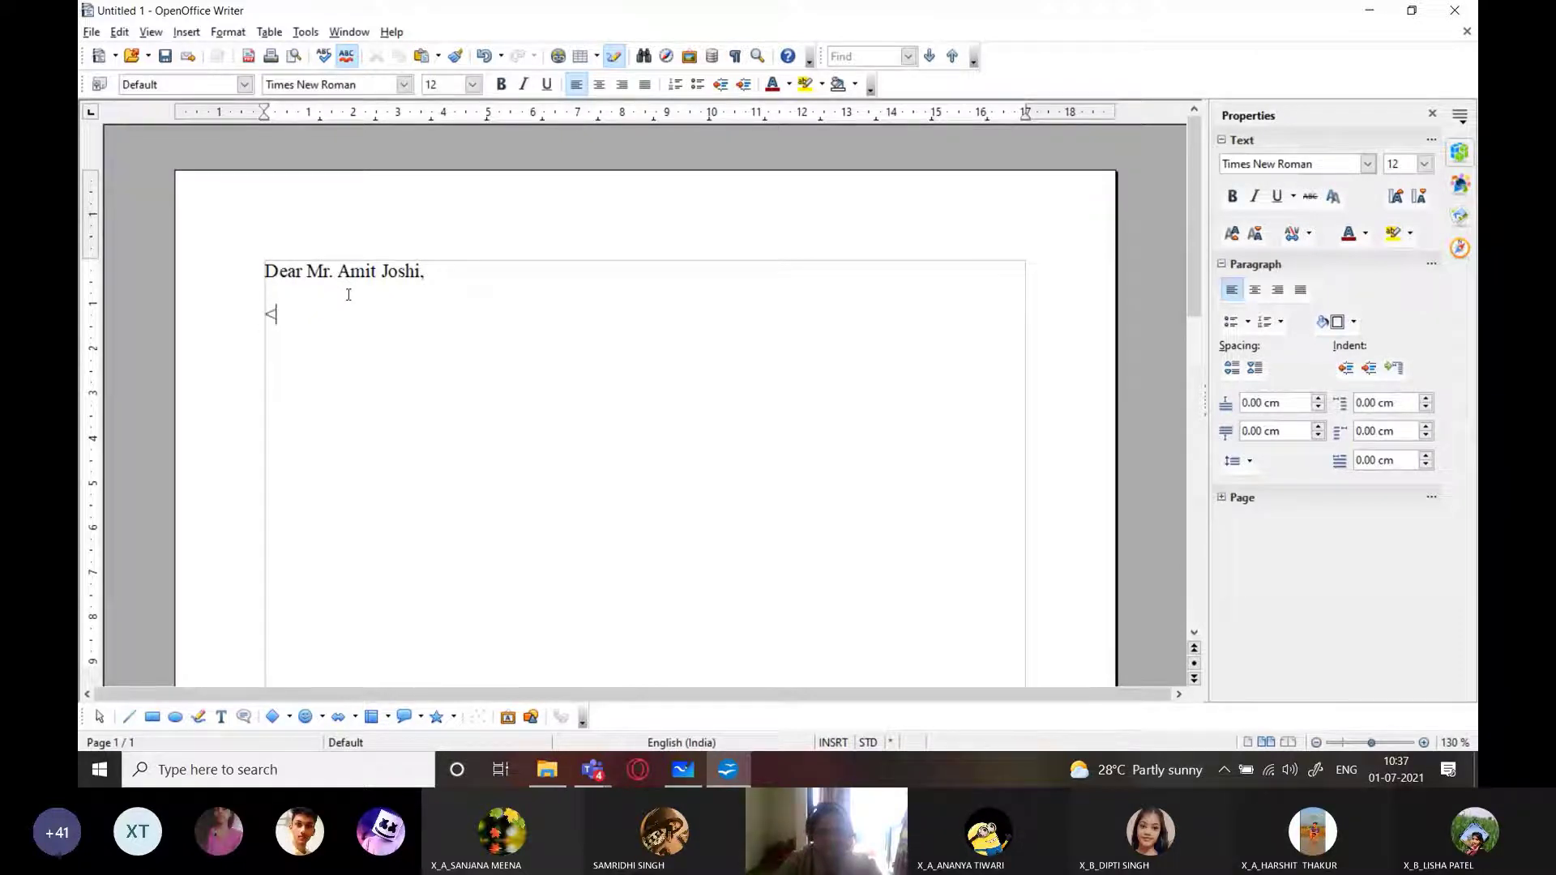
Add placeholder lines <Address-line-1>, <city> - <pincode> and <state>, with a comma after <pincode>
type("Address")
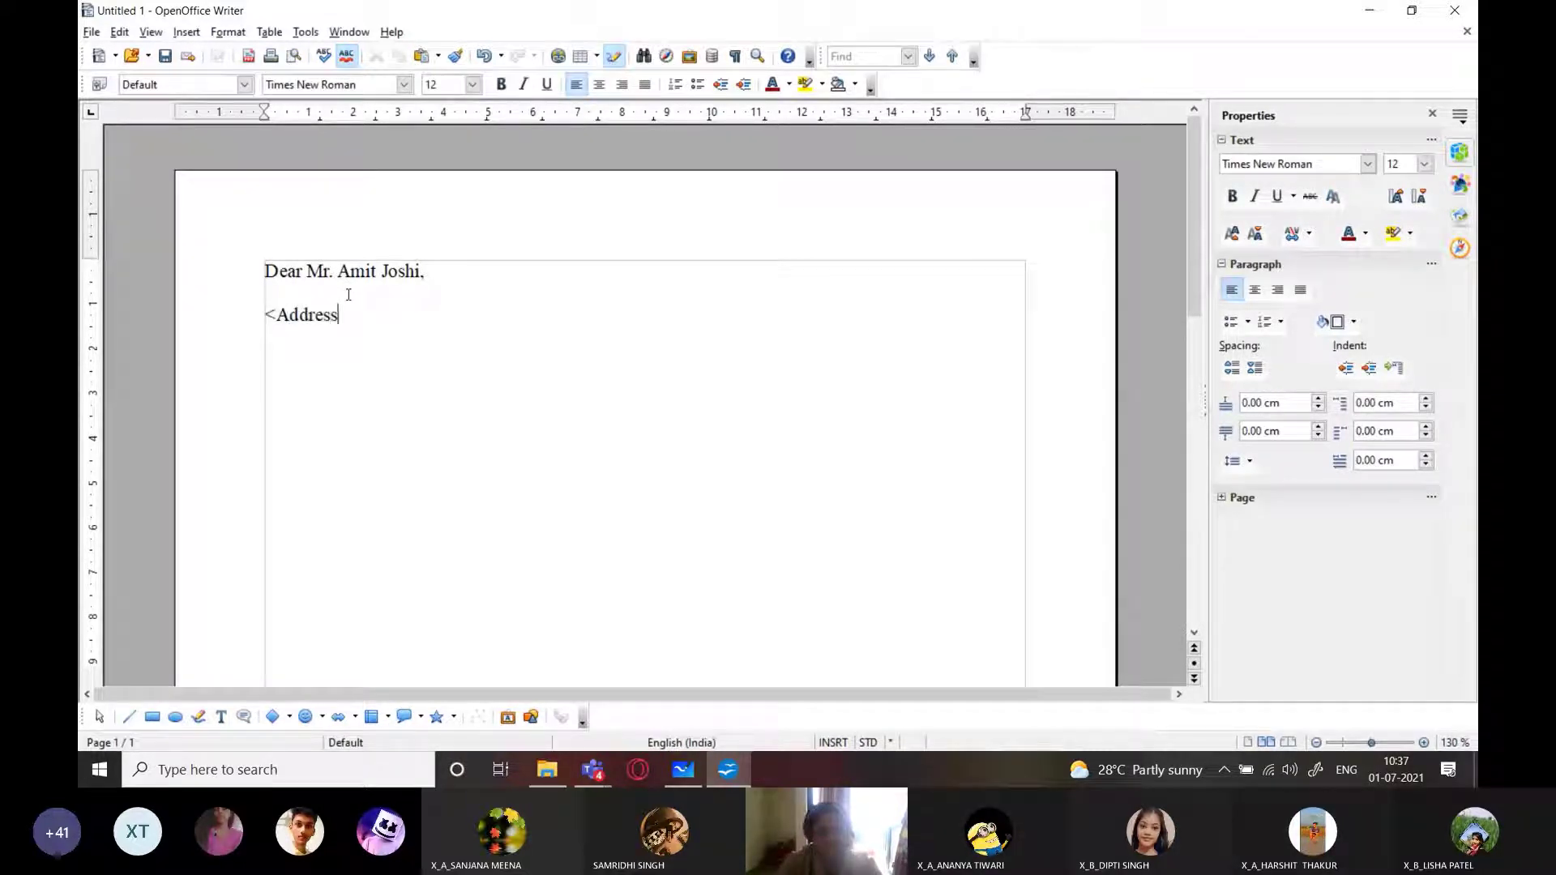
type("-line-1>")
key("Return")
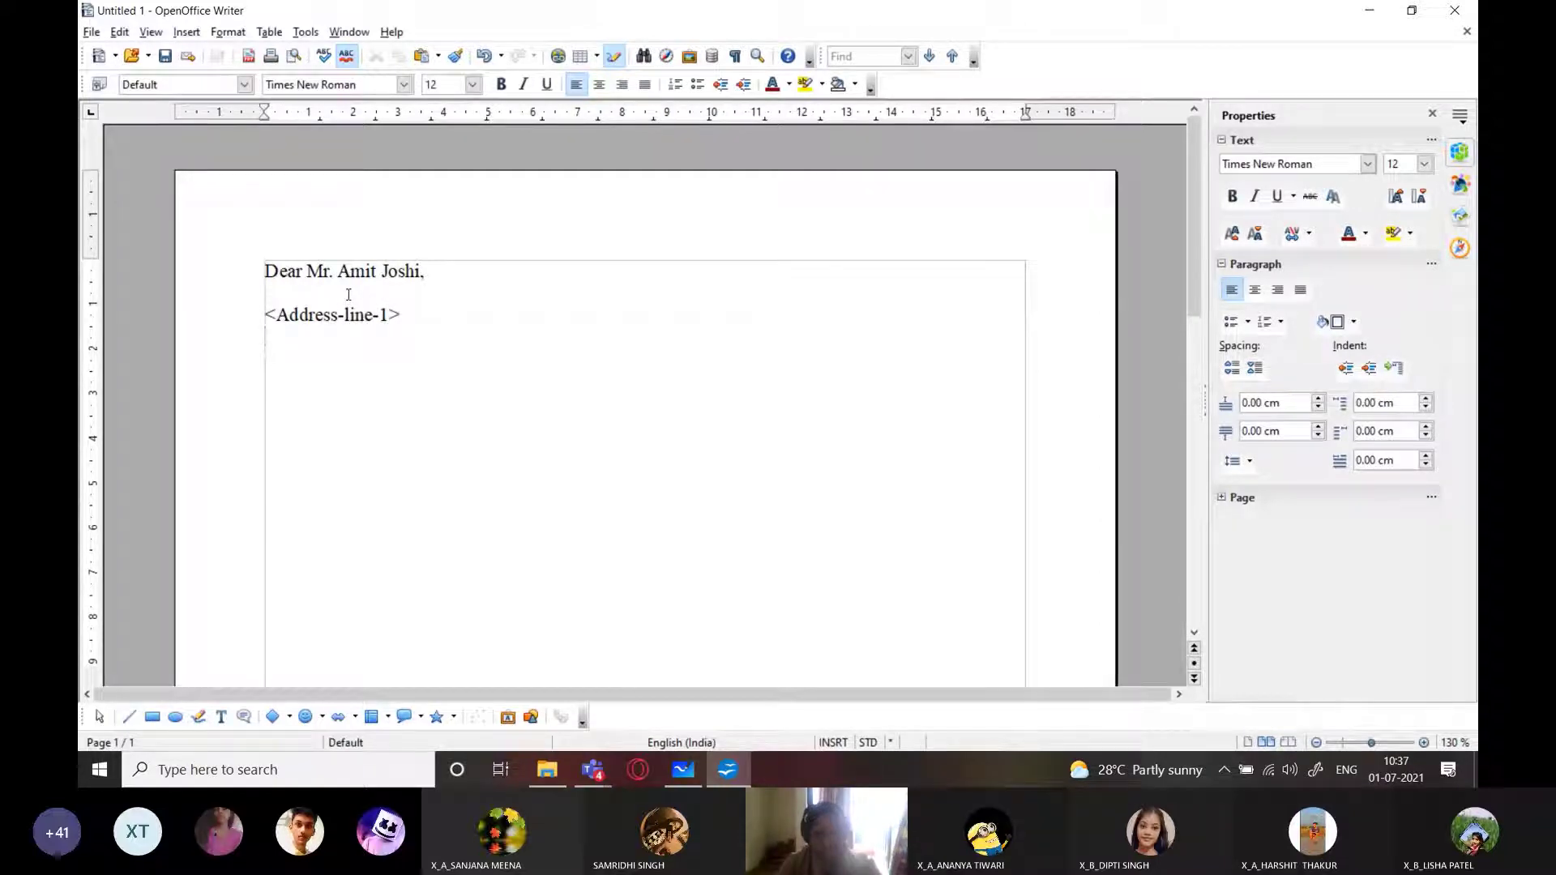
type("City")
key("BackSpace")
key("BackSpace")
key("BackSpace")
key("BackSpace")
type("<")
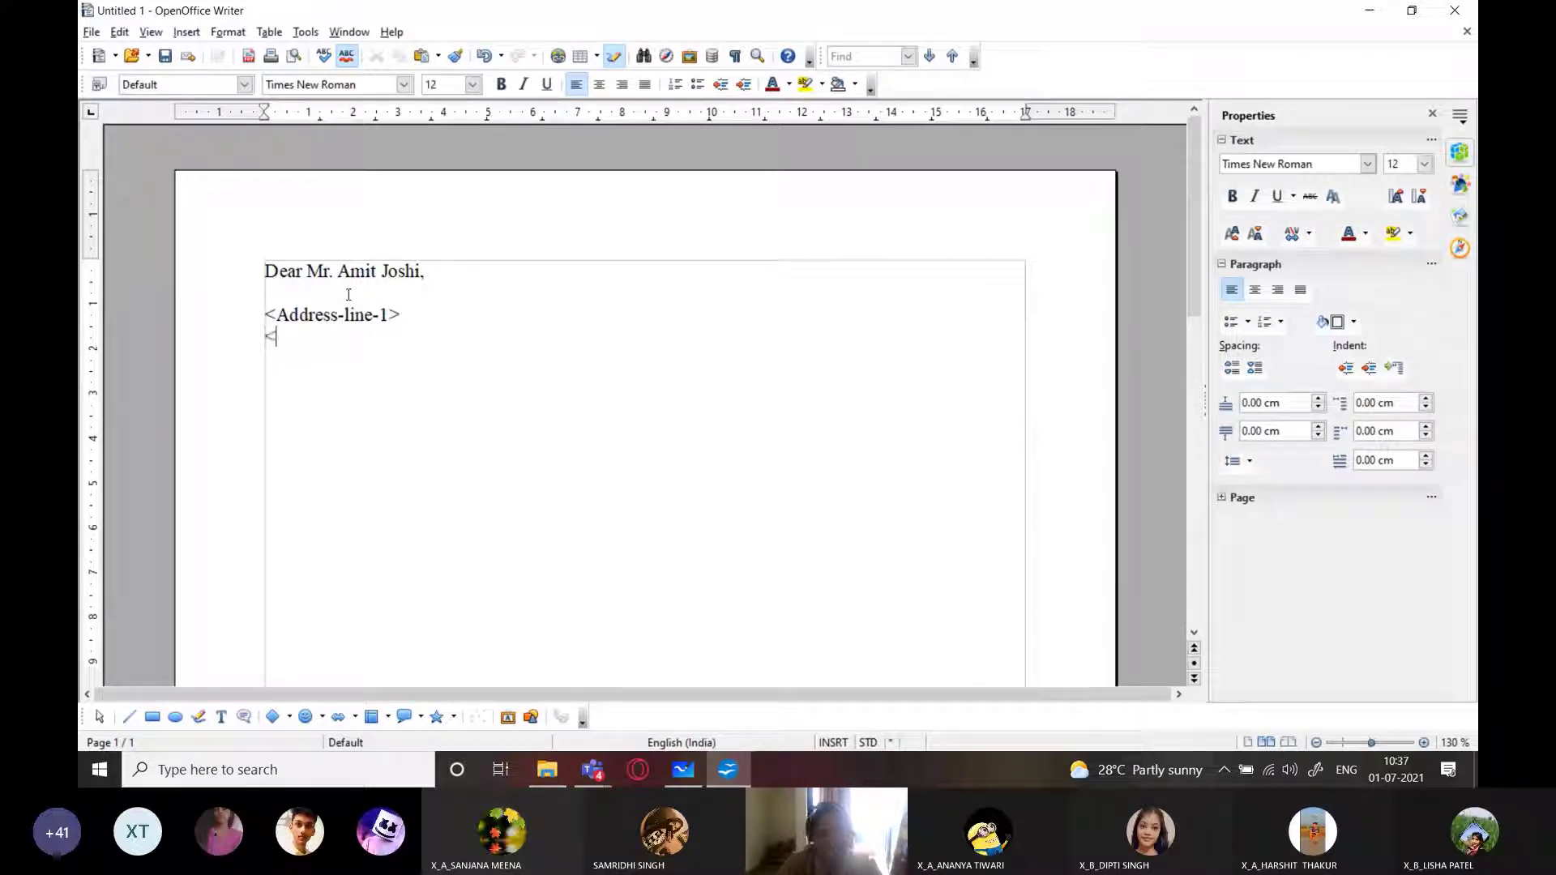
type("city> - ")
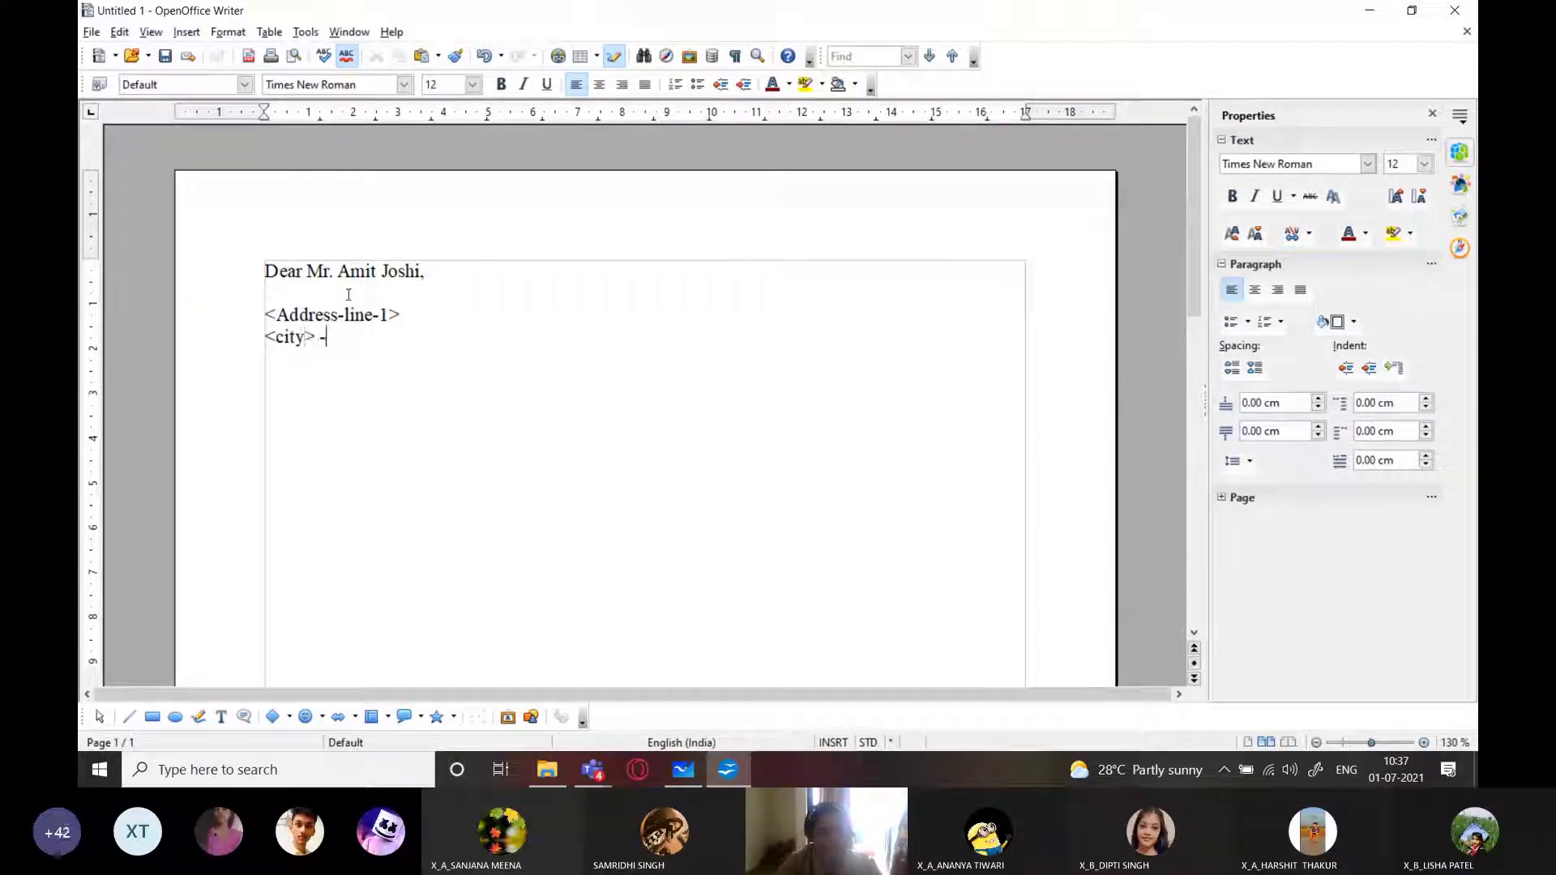
type("<pincode>")
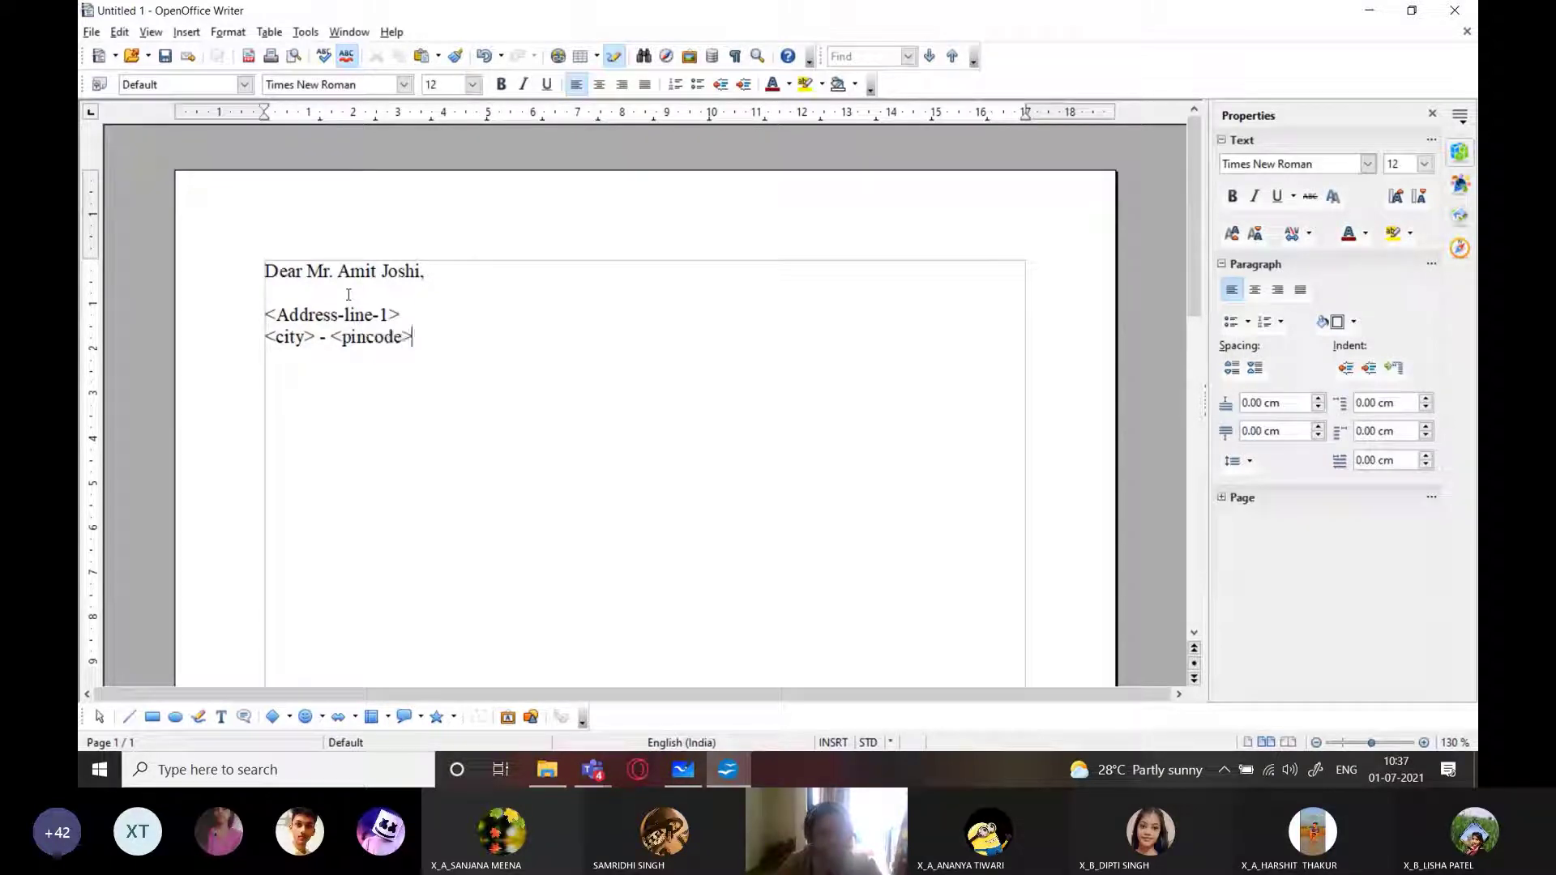
key("Return")
type("<state>")
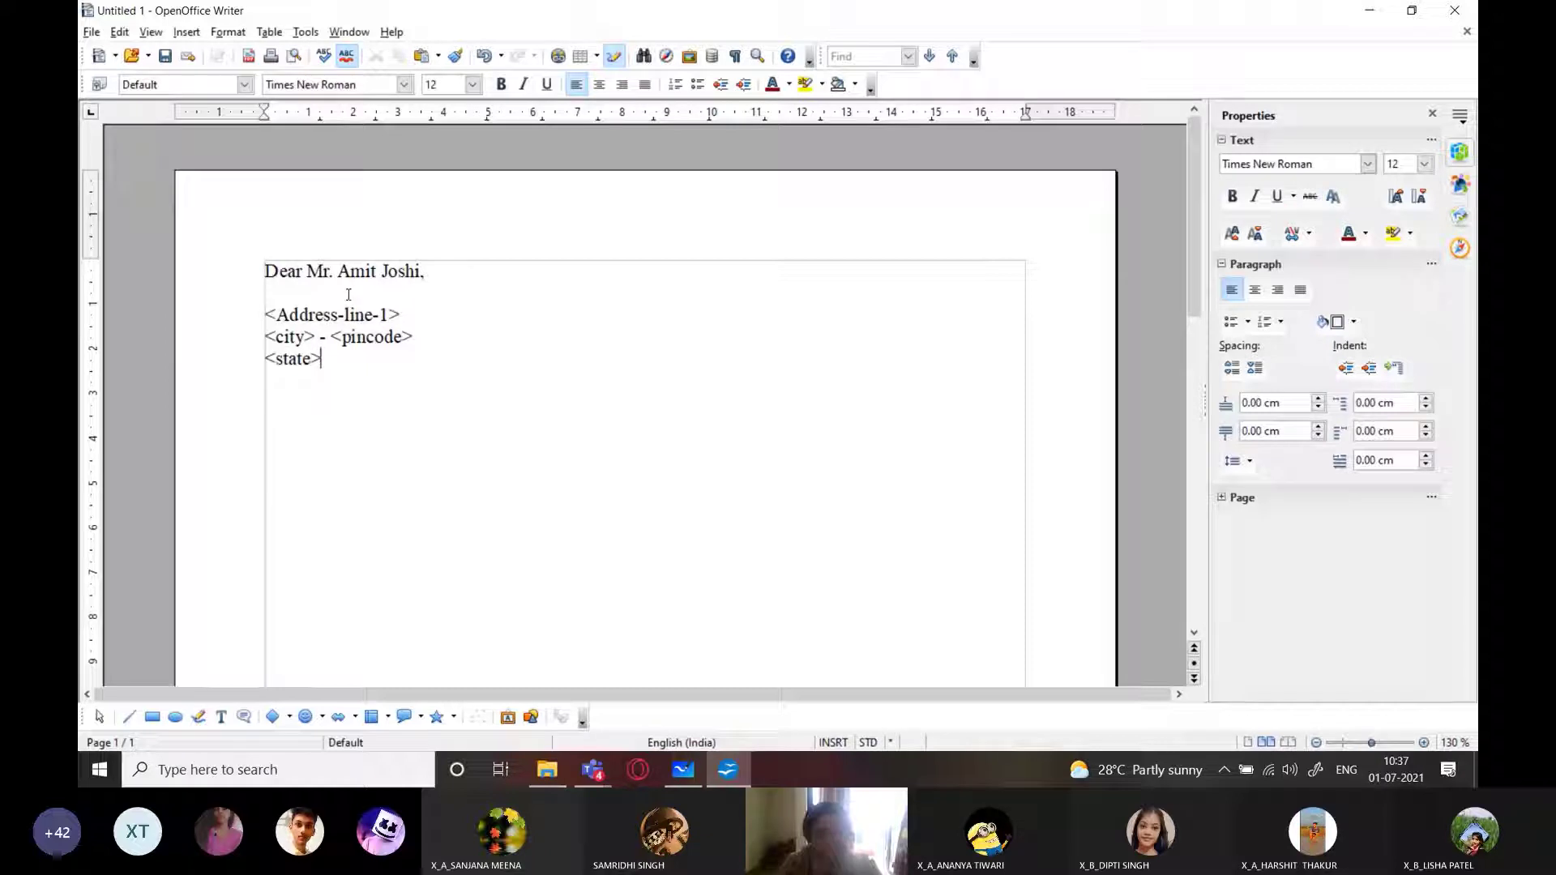
key("Up")
key("Up")
key("Down")
key("Home")
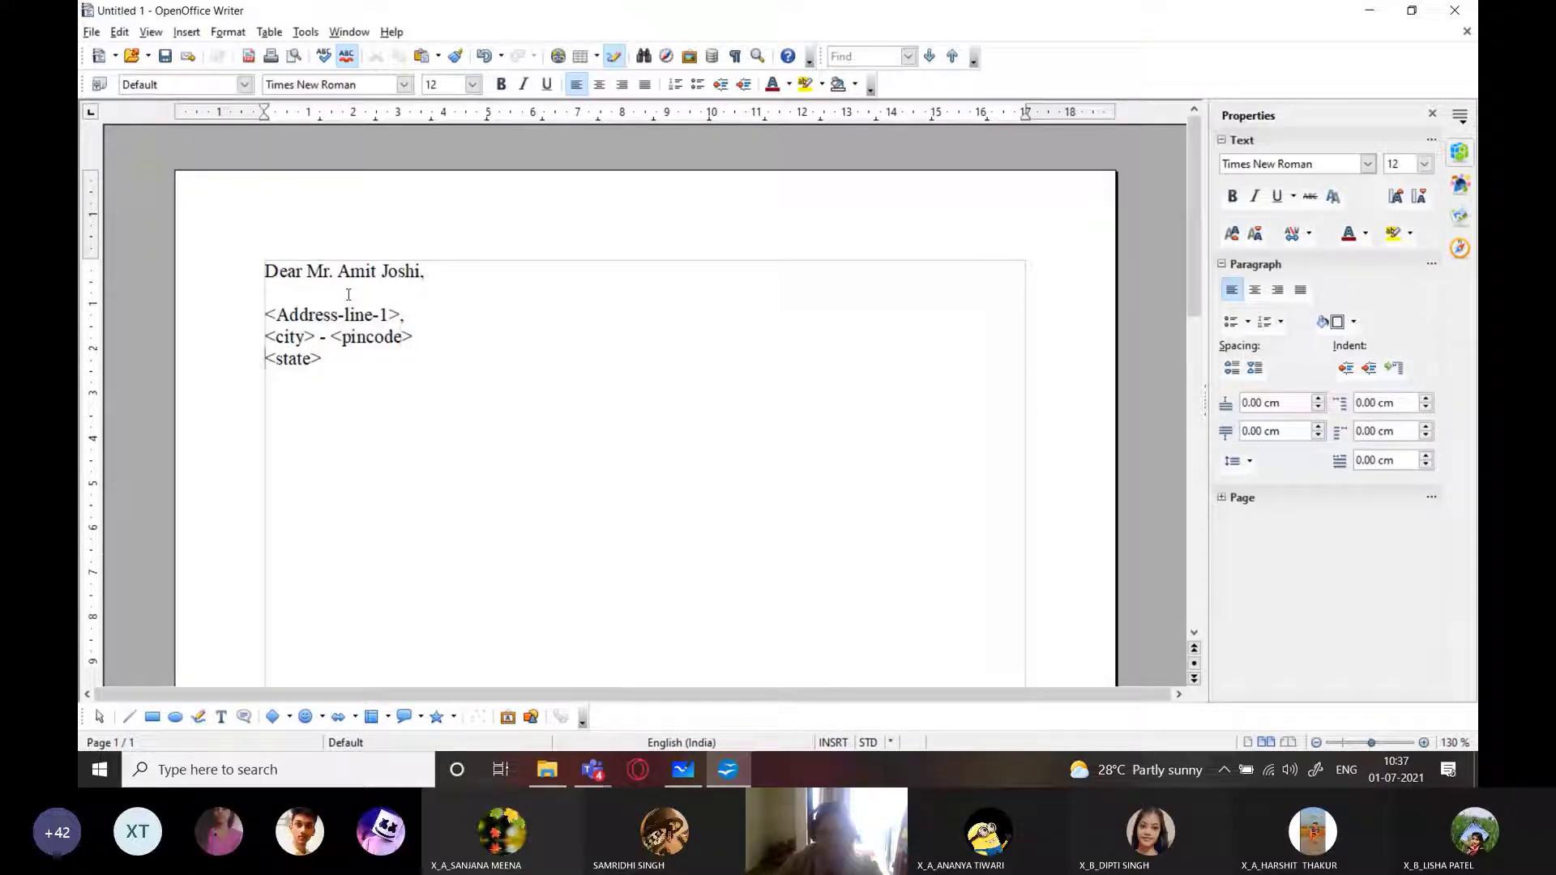
key("Up")
key("End")
type(",")
left_click(414, 488)
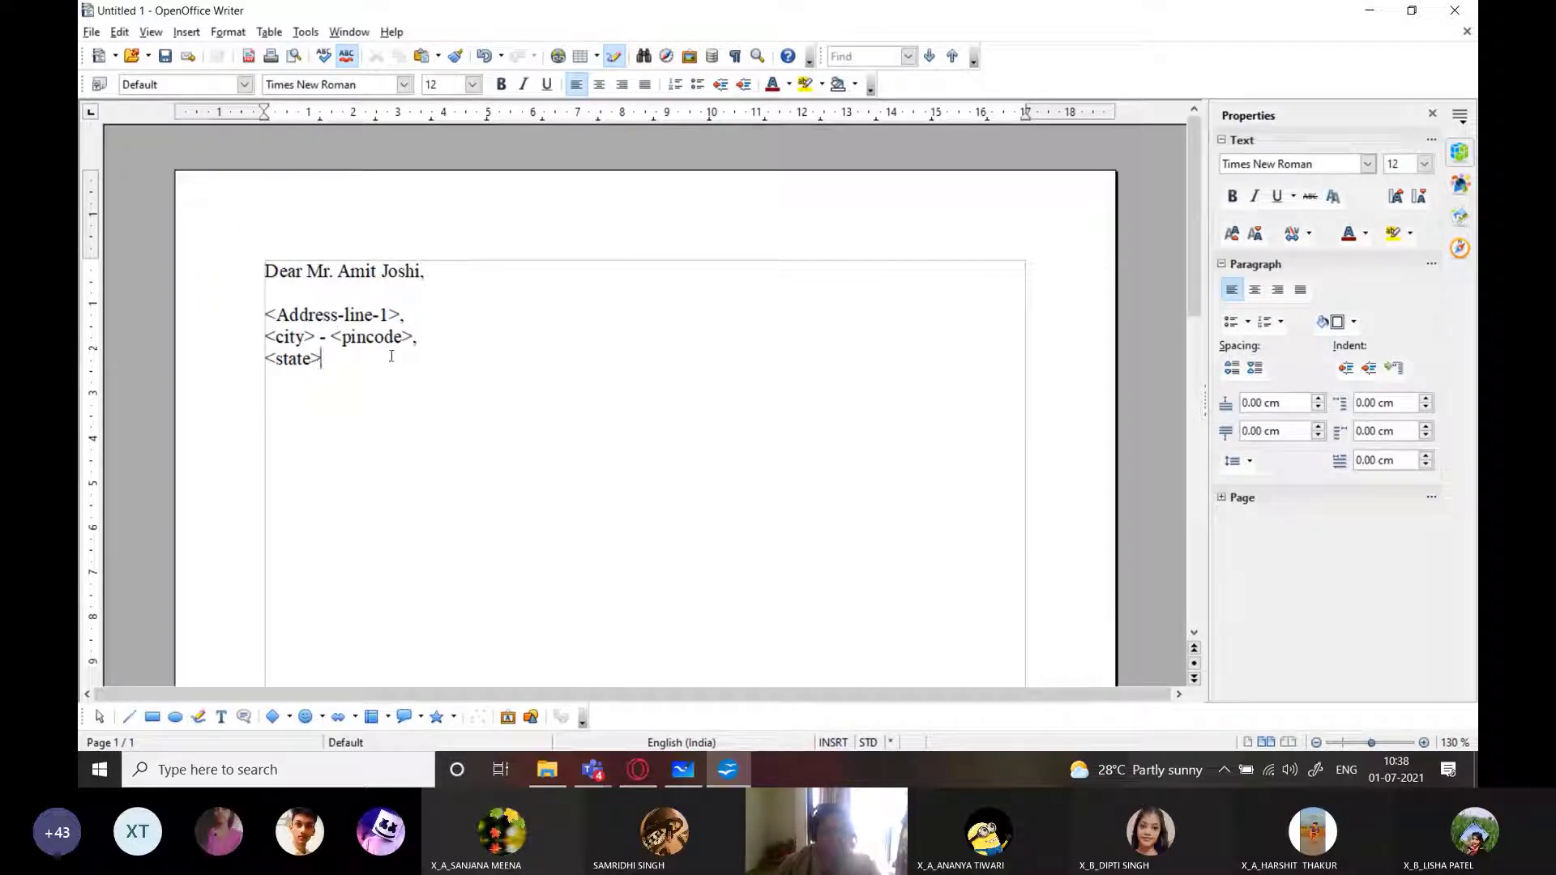
Delete the three address lines and the name, leaving 'Dear ,', then begin 'Subject -' below
left_click_drag(336, 361, 246, 314)
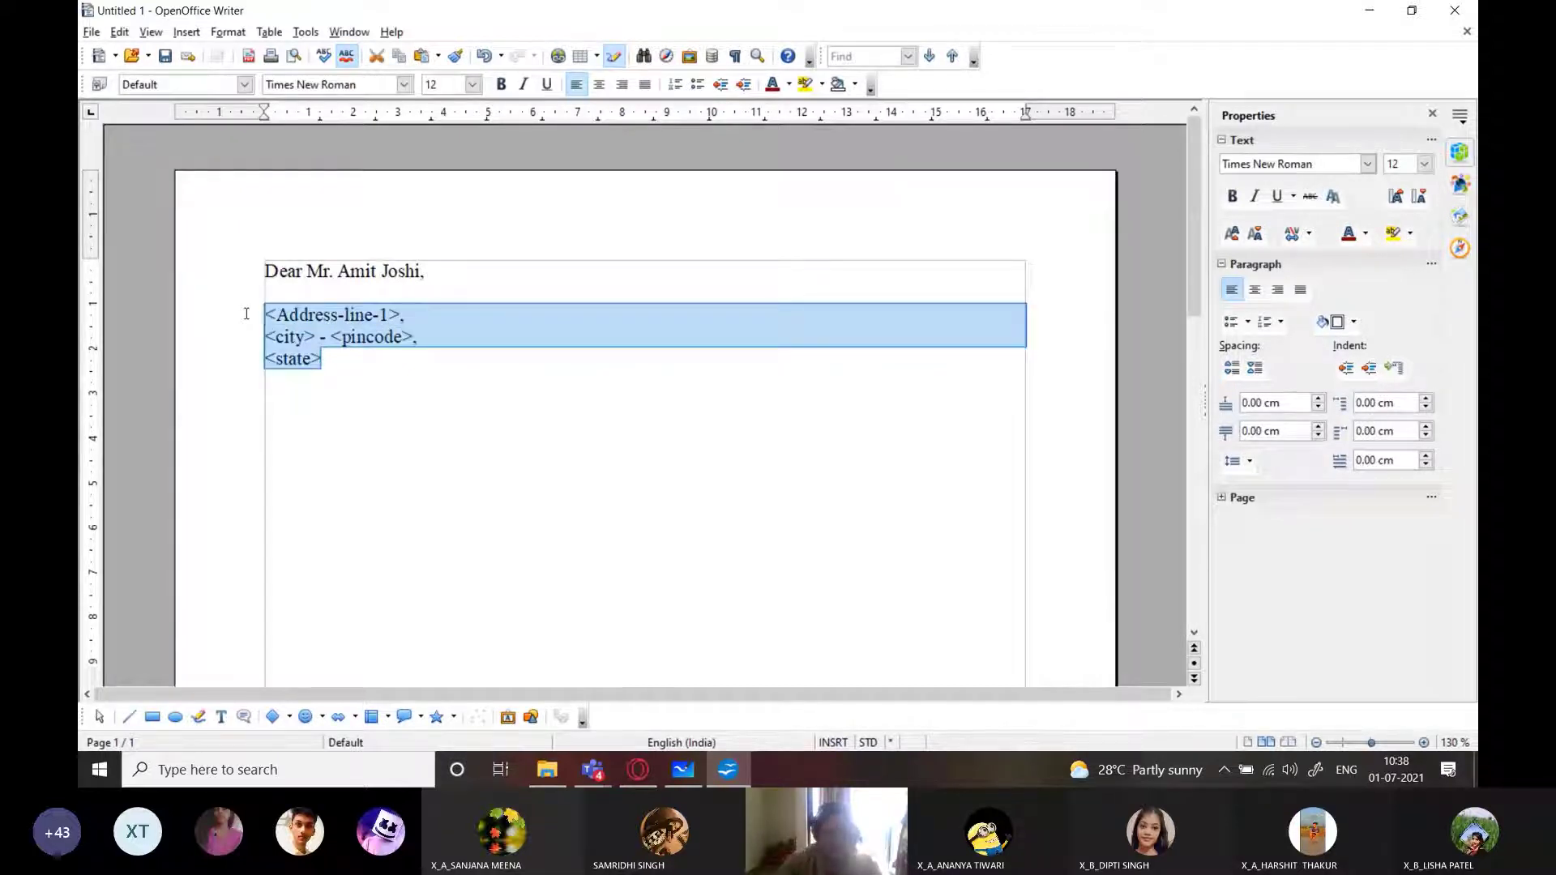
key("Delete")
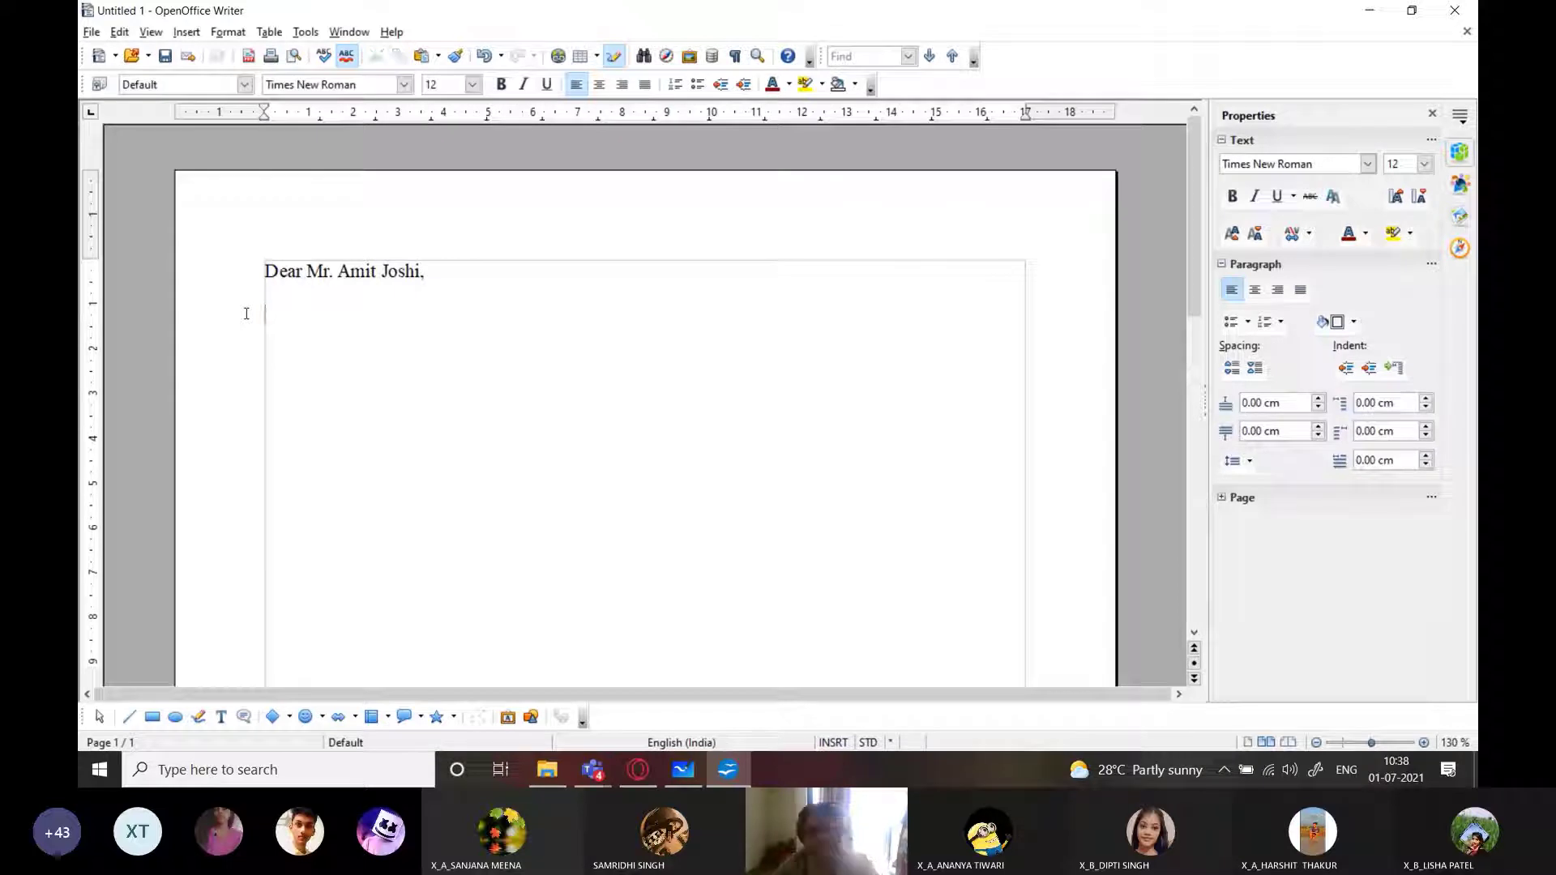
key("BackSpace")
key("BackSpace")
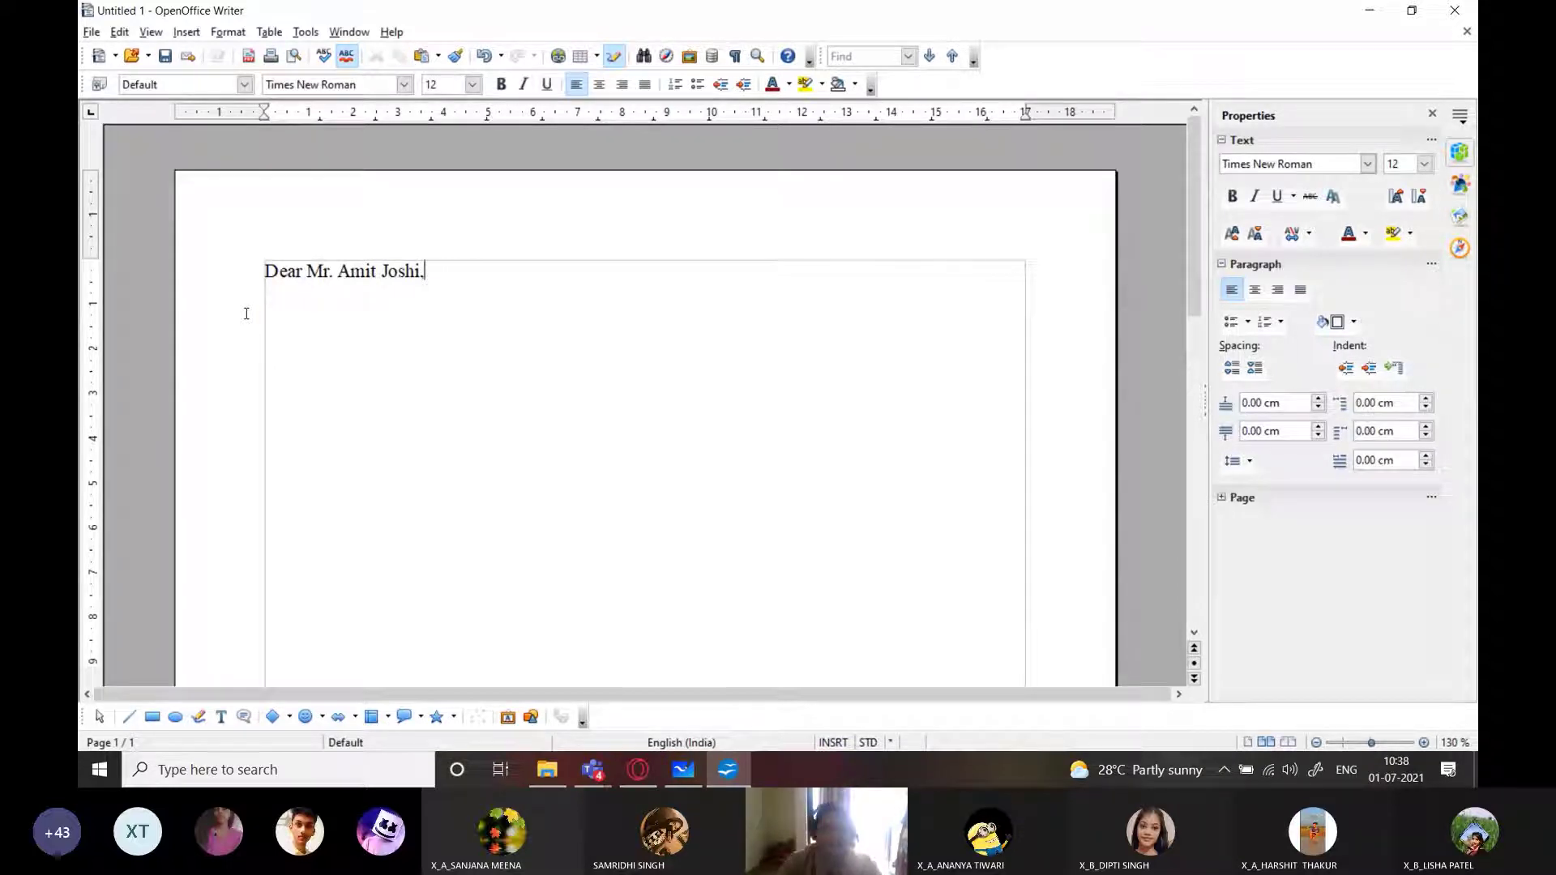
key("BackSpace")
key("BackSpace")
key("BackSpace")
key("BackSpace")
key("BackSpace")
key("BackSpace")
key("BackSpace")
key("BackSpace")
key("BackSpace")
key("BackSpace")
key("BackSpace")
key("BackSpace")
key("BackSpace")
key("BackSpace")
key("BackSpace")
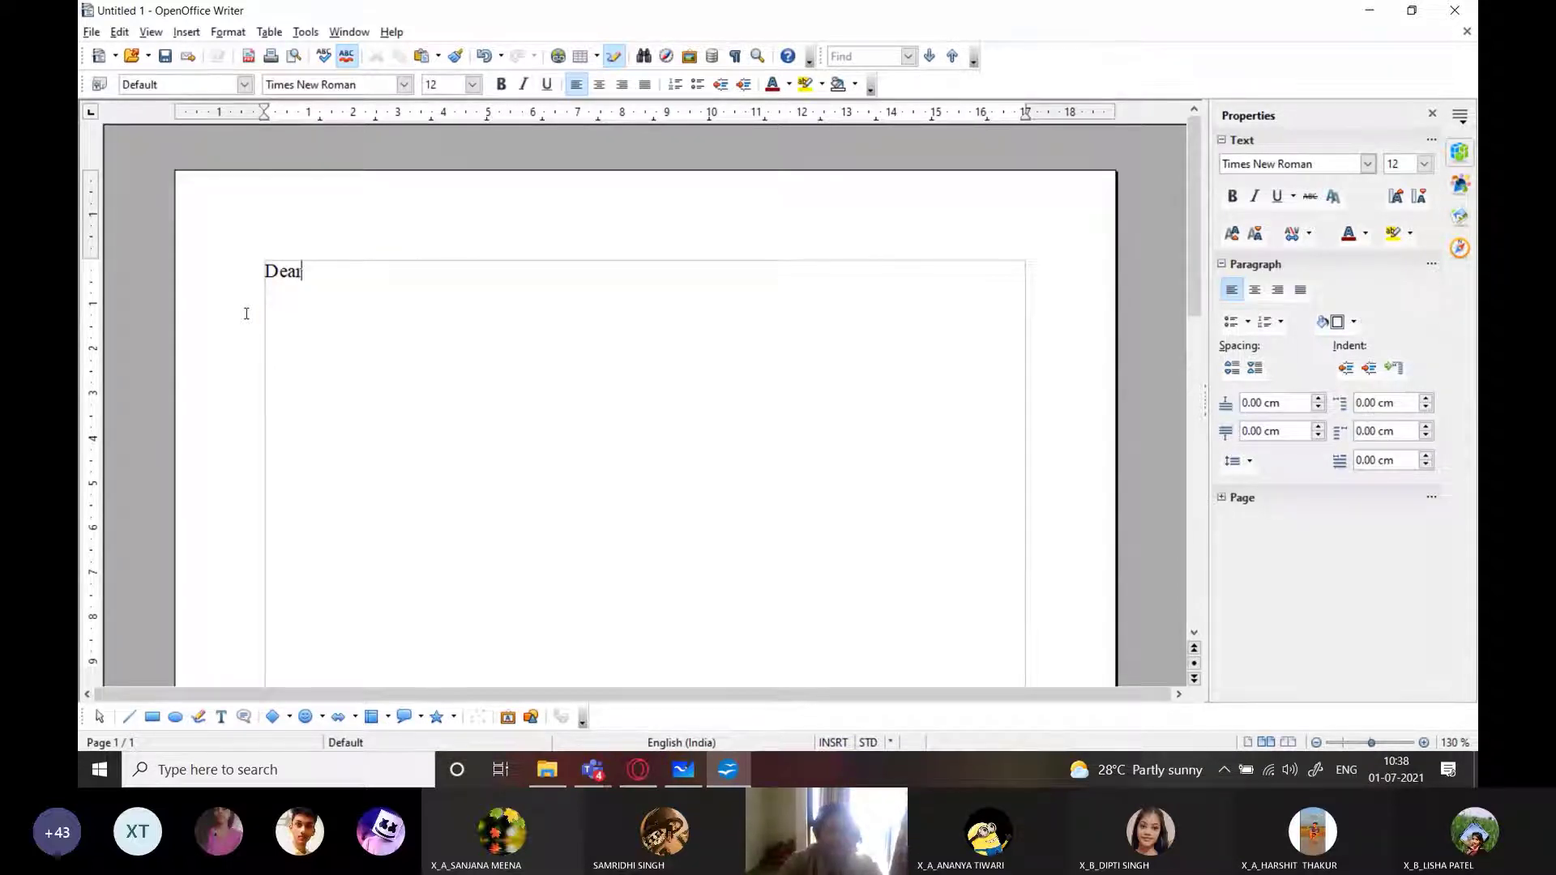
type(",")
key("Return")
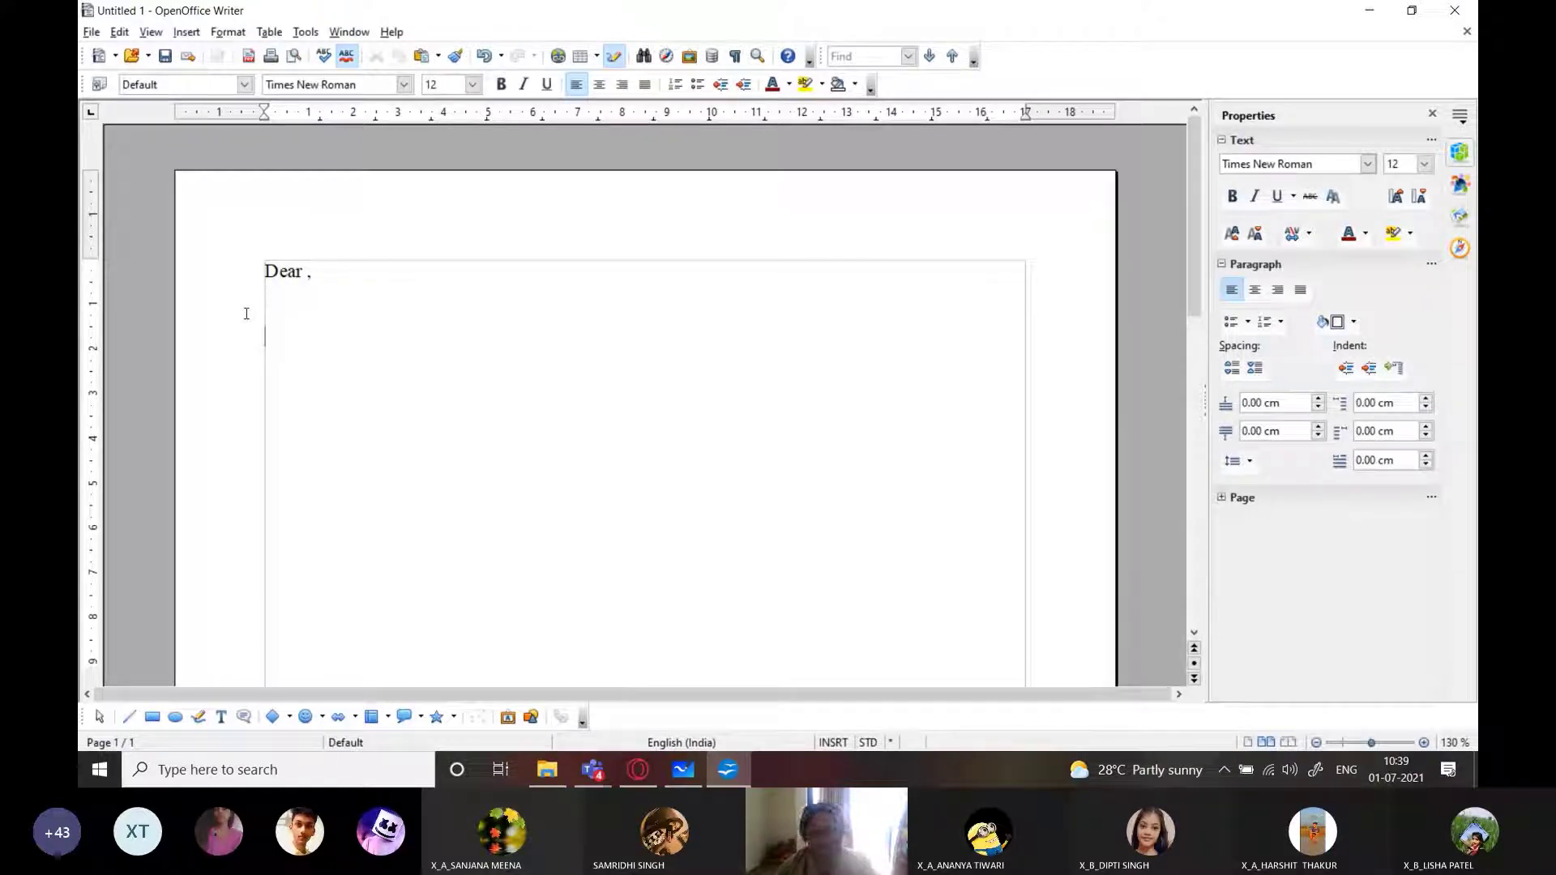
key("Return")
type("Subj")
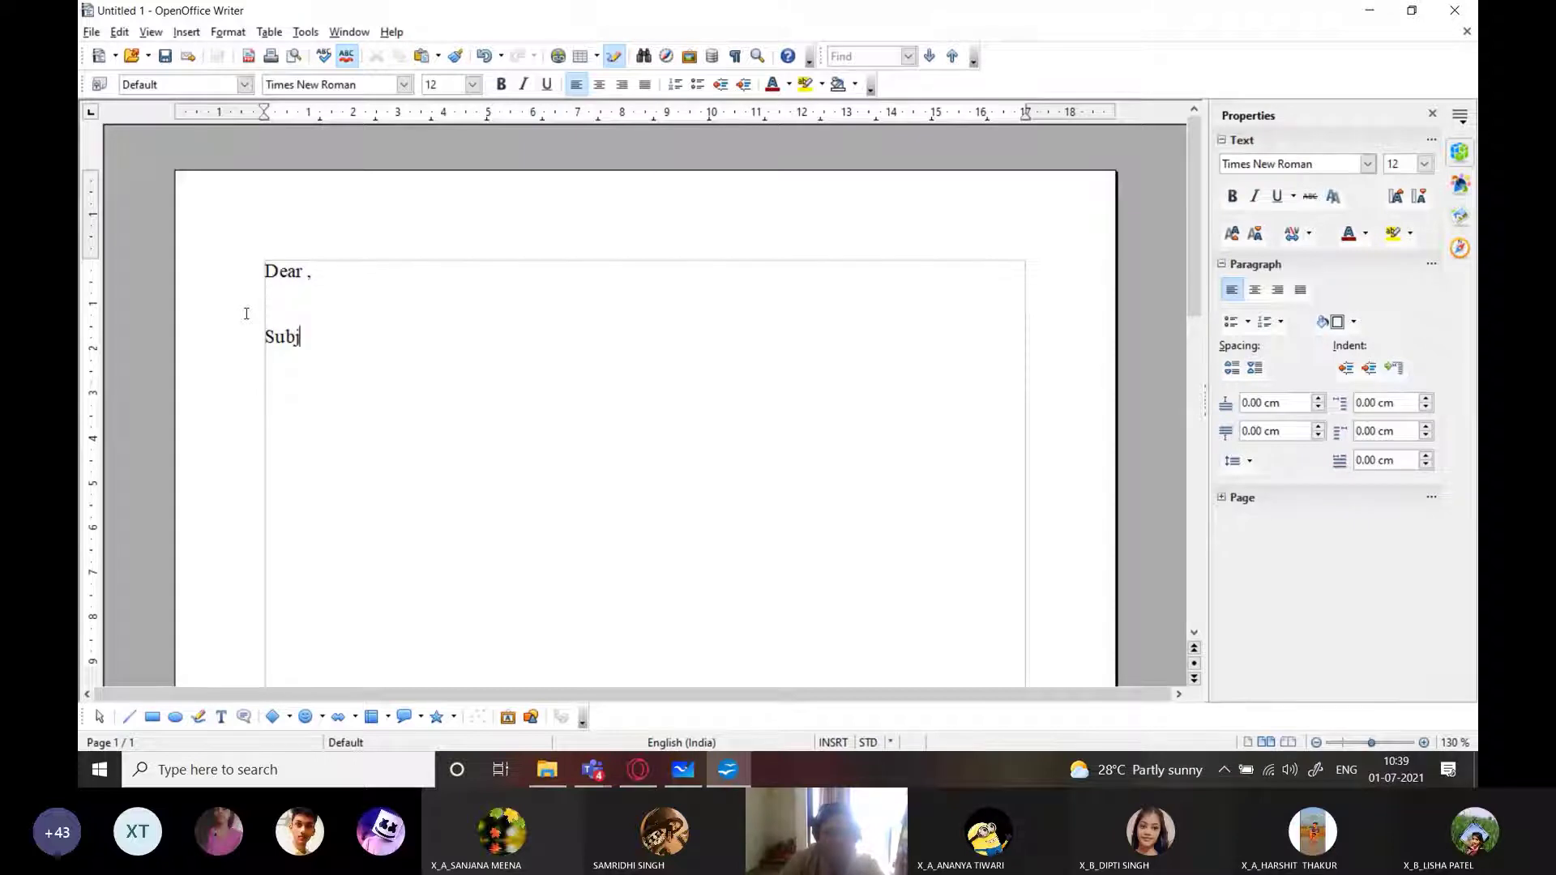
type("ect -")
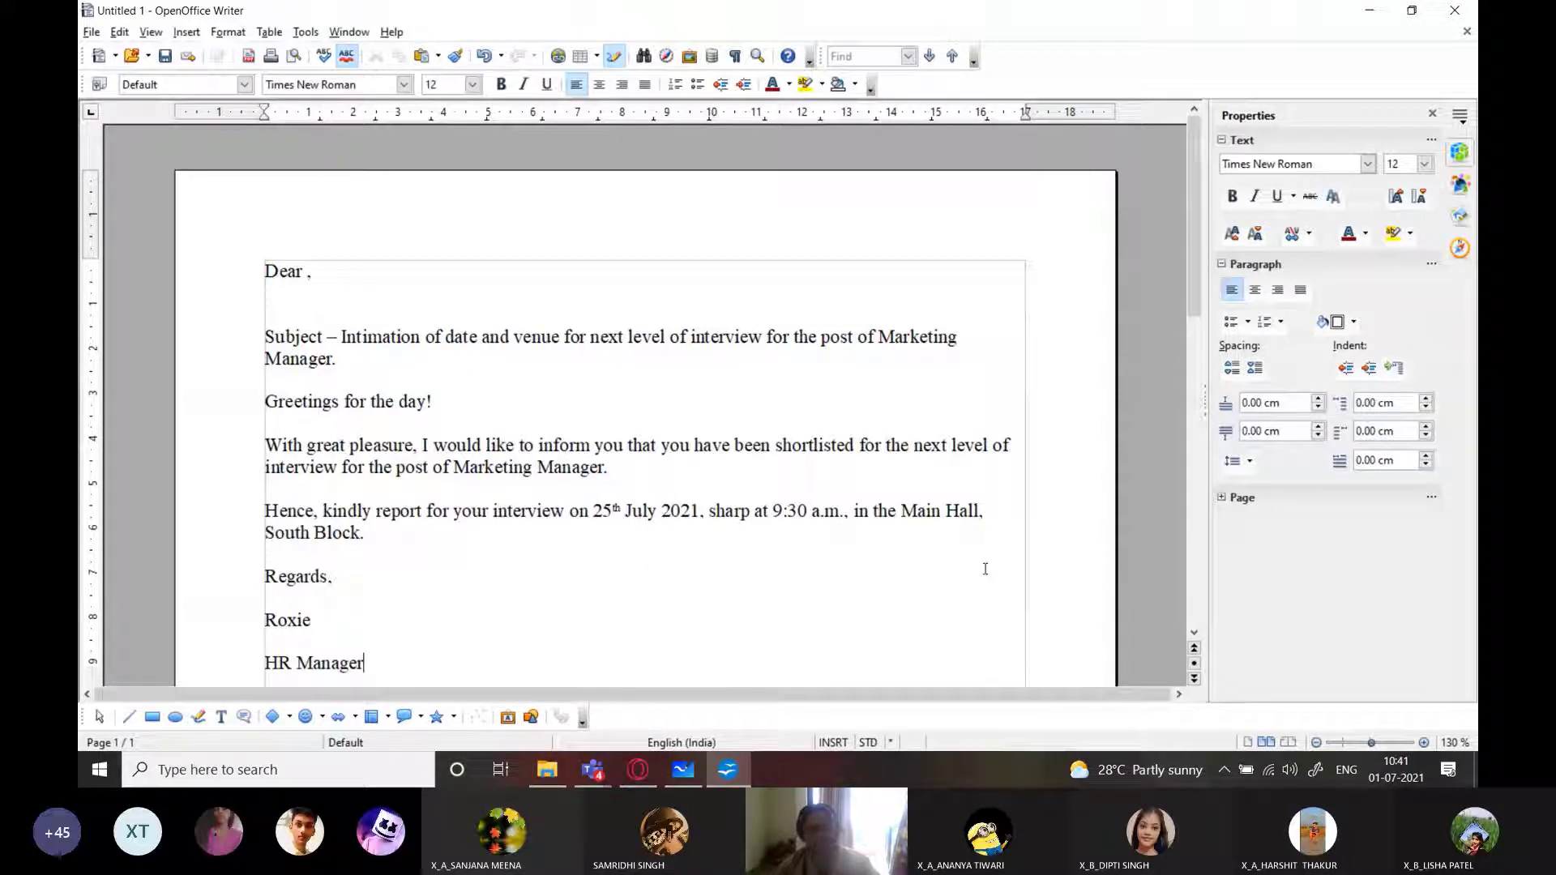
Scroll down and back up to review the interview letter body
scroll(881, 574, "down", 3)
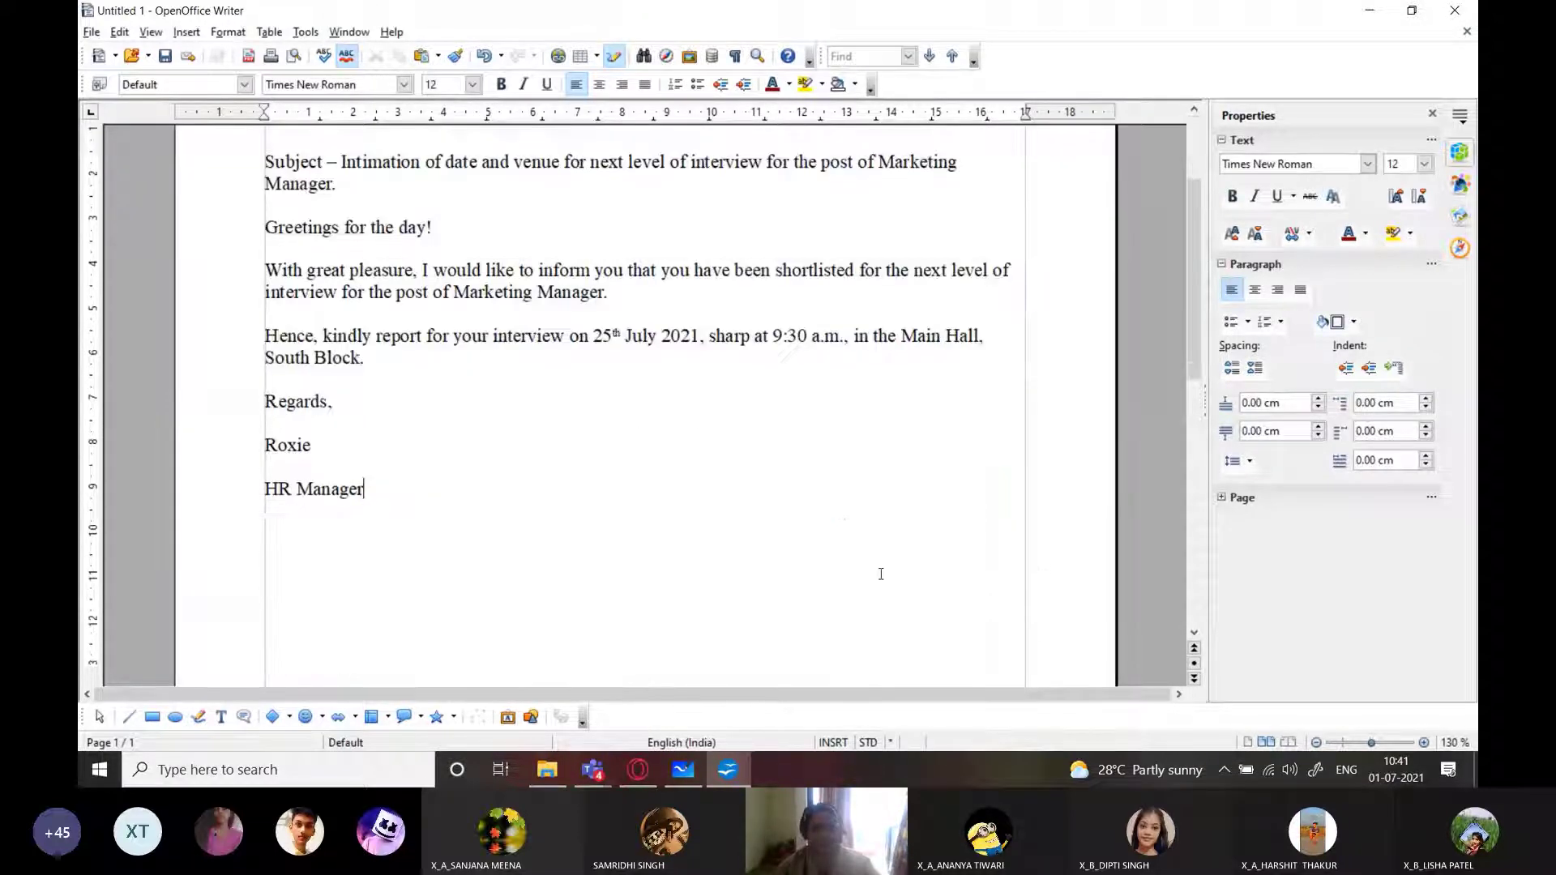
scroll(882, 574, "up", 2)
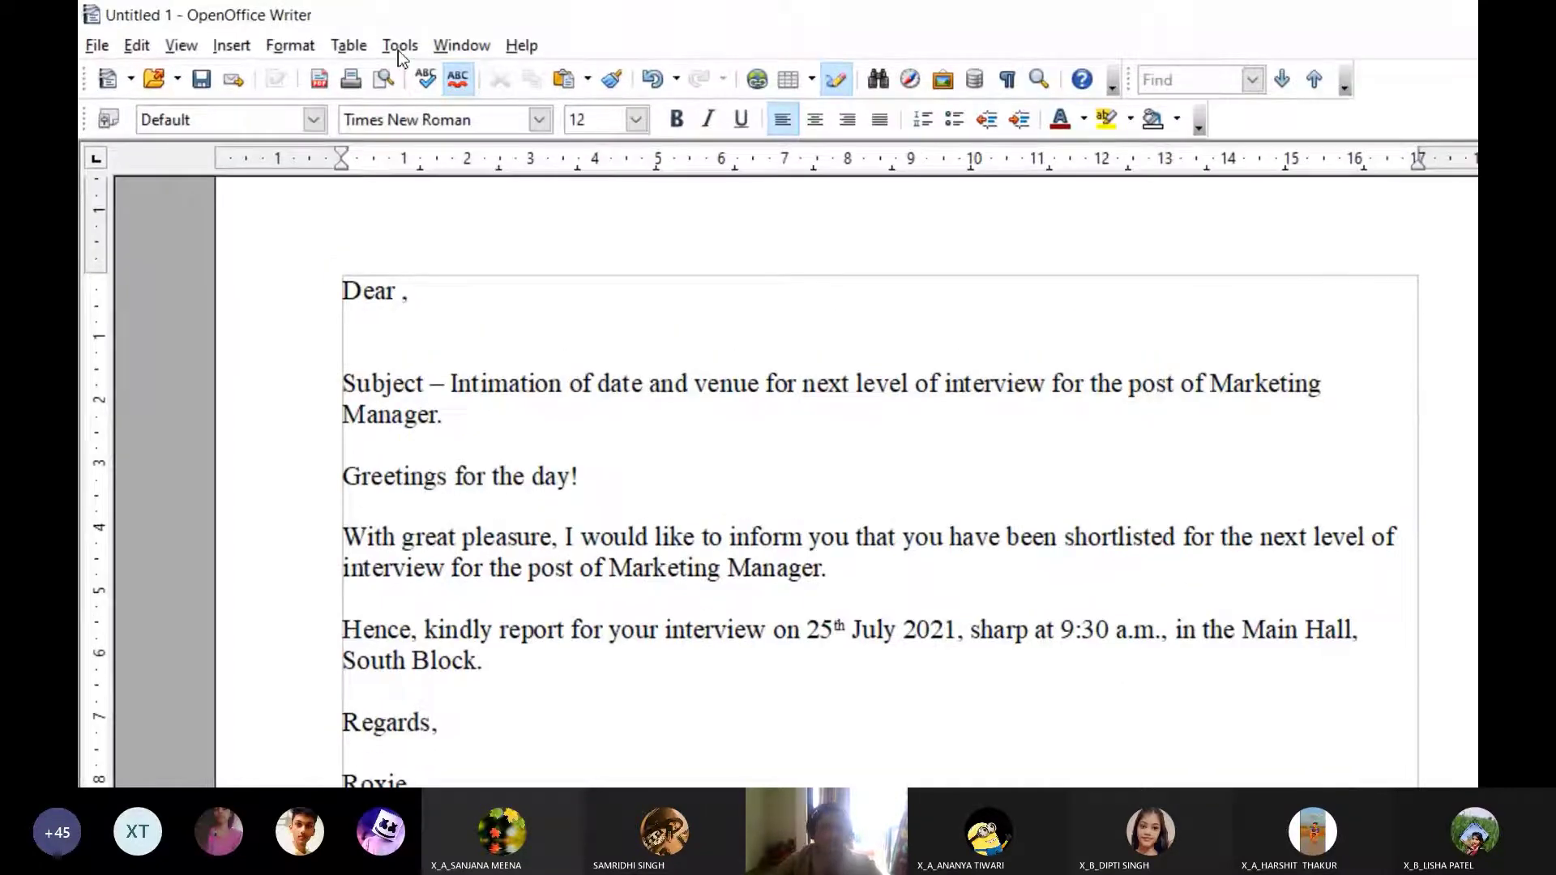
Choose Tools > Mail Merge Wizard for the interview letter
left_click(397, 51)
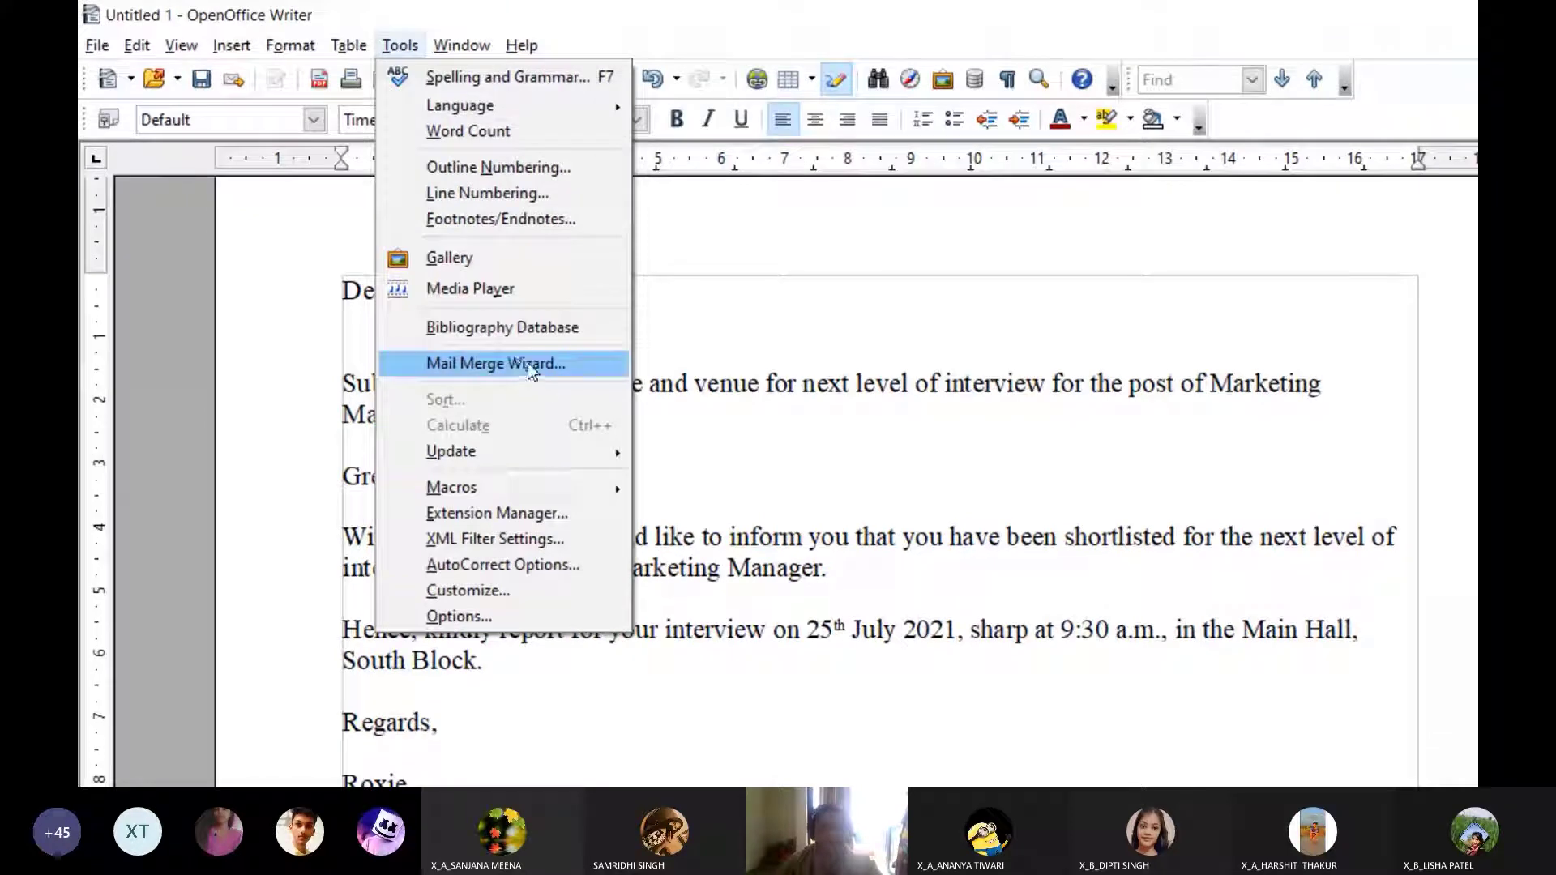
left_click(541, 369)
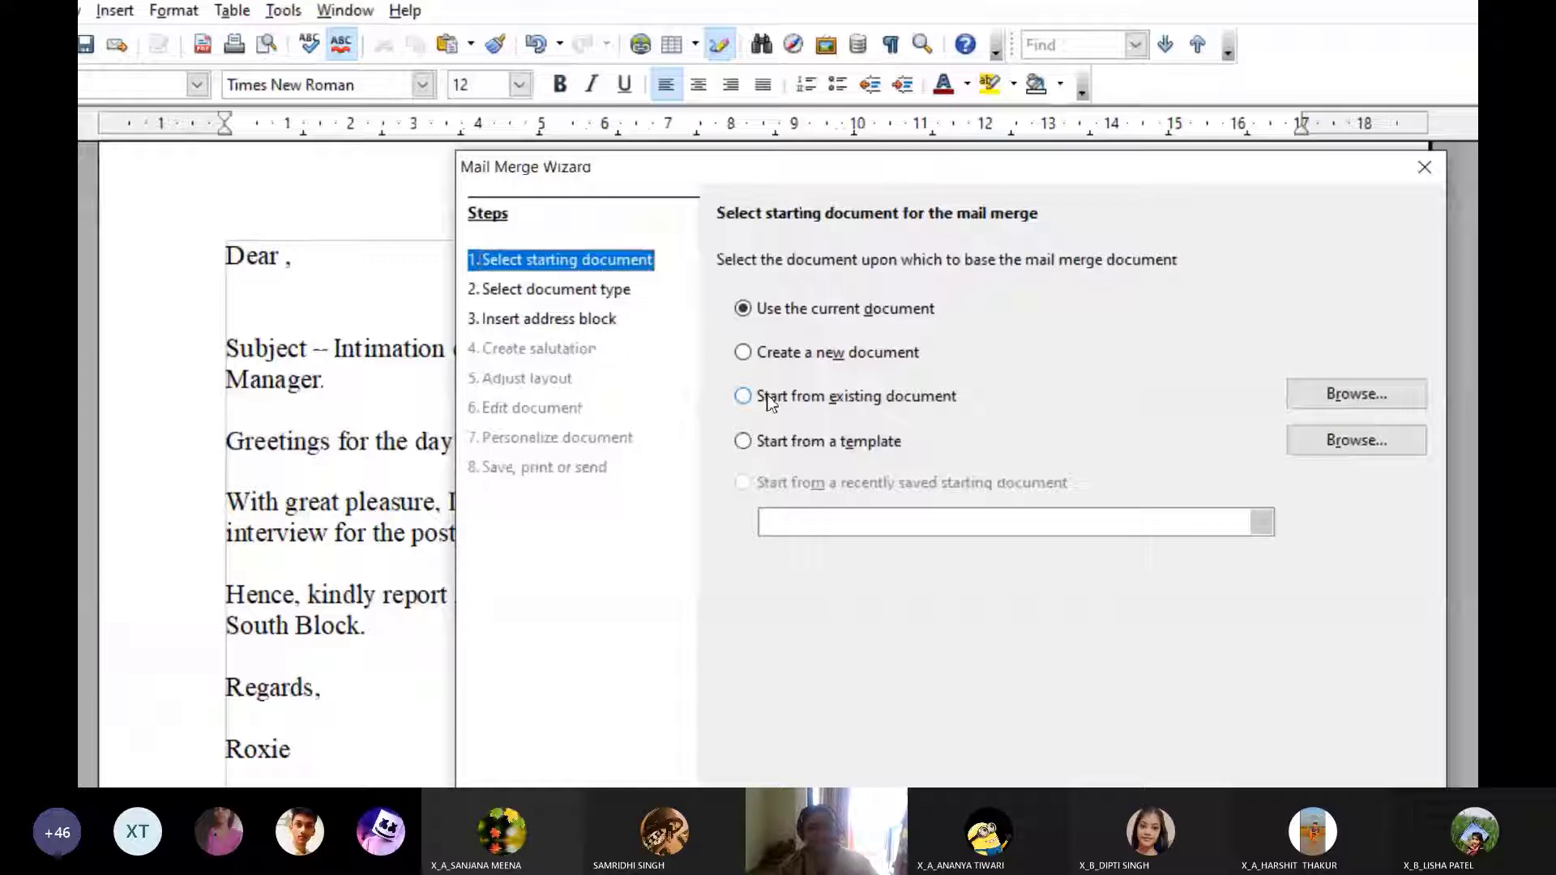
After trying the existing-file and template options, choose 'Use the current document'
left_click(769, 402)
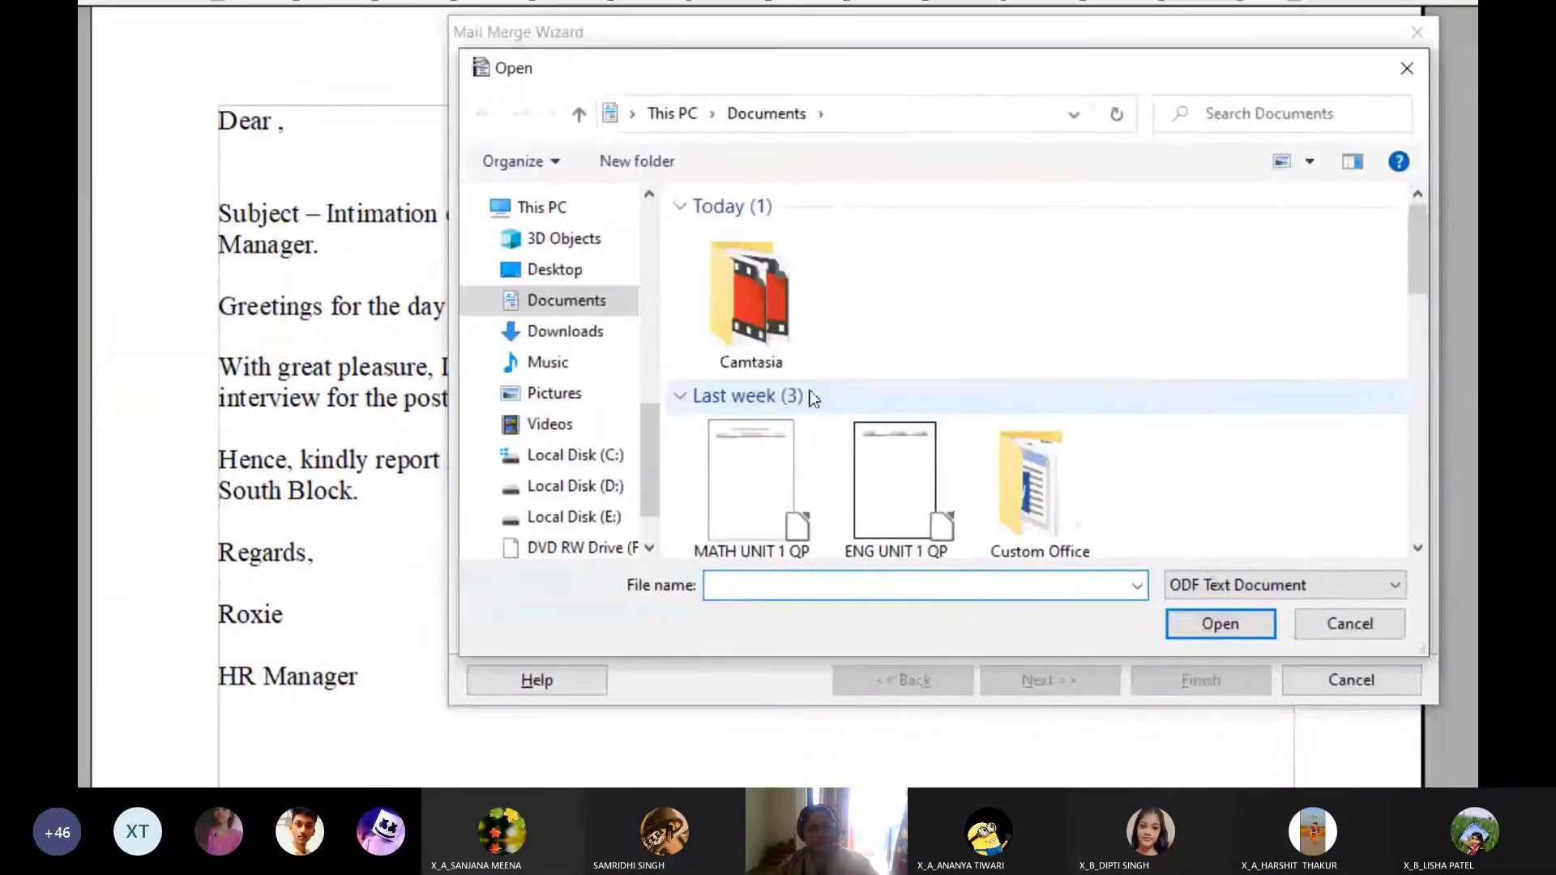
left_click(1407, 68)
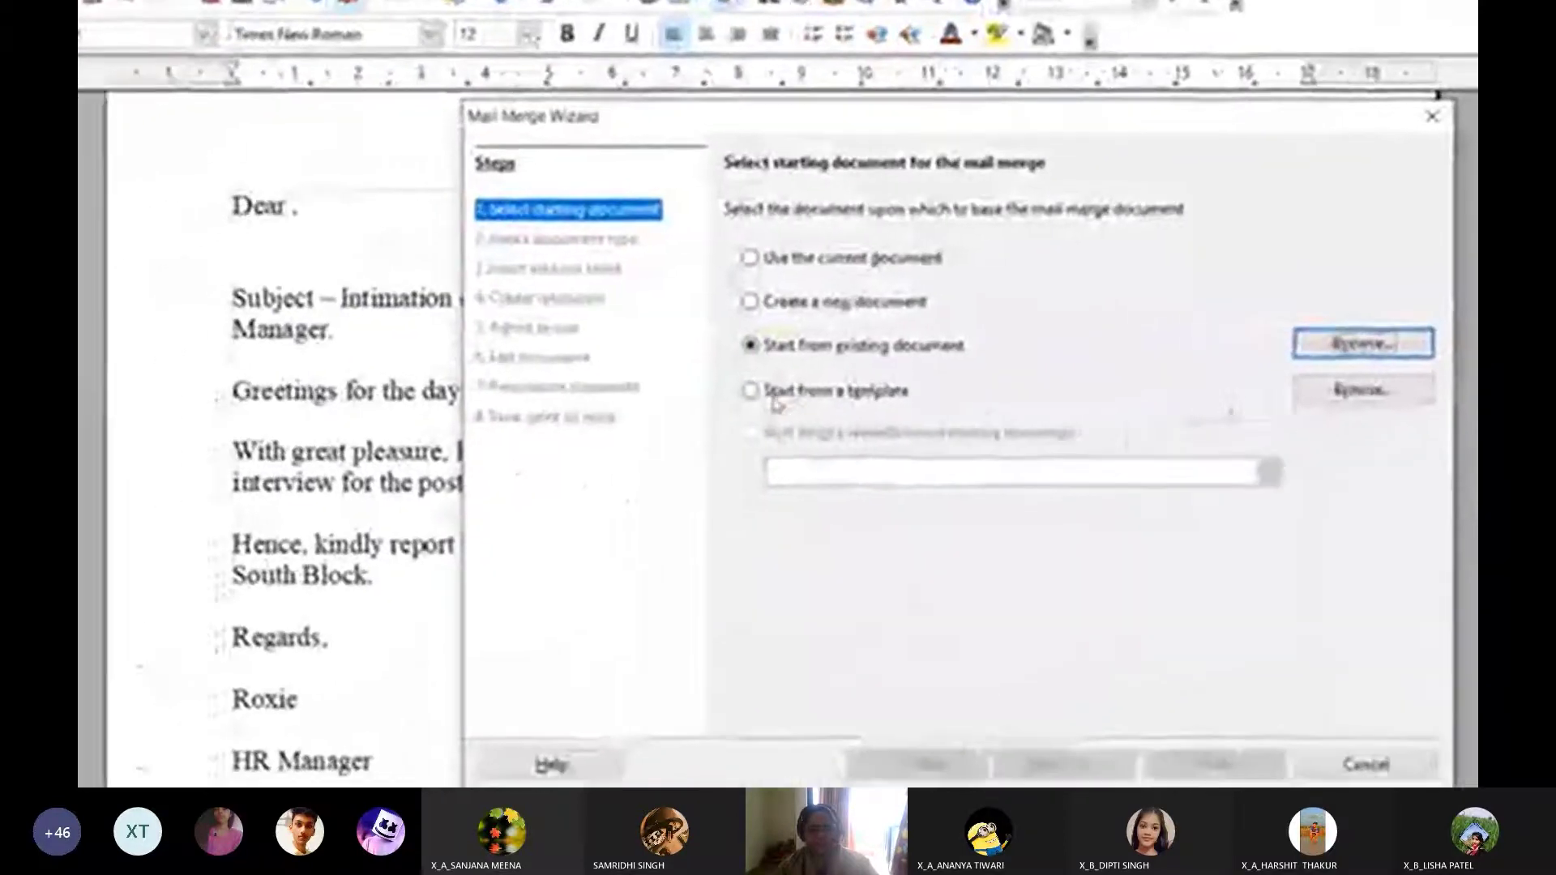
left_click(776, 399)
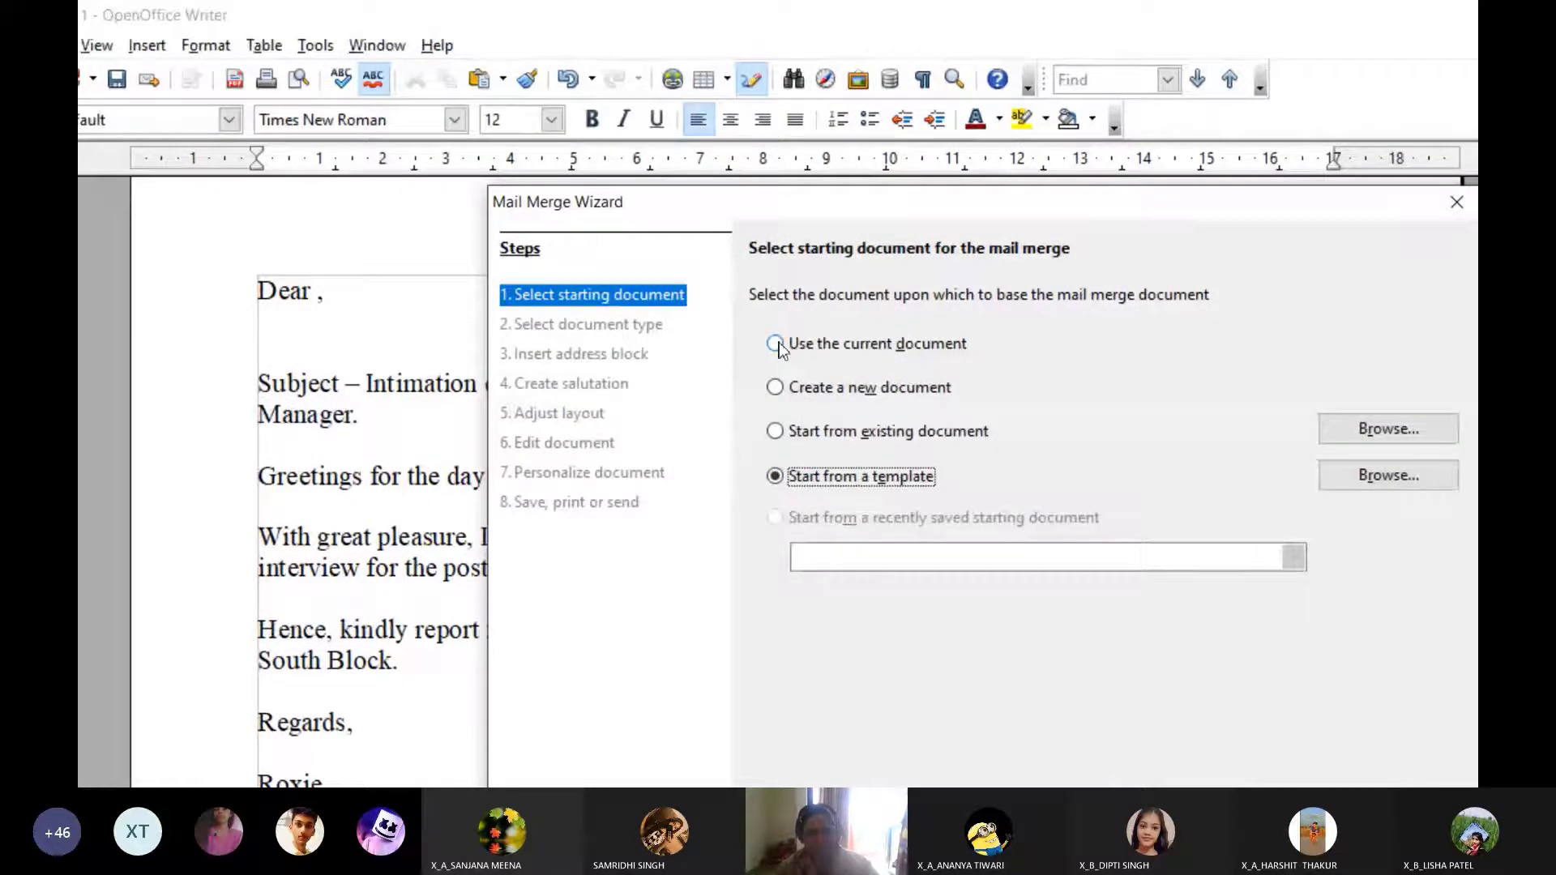
left_click(776, 345)
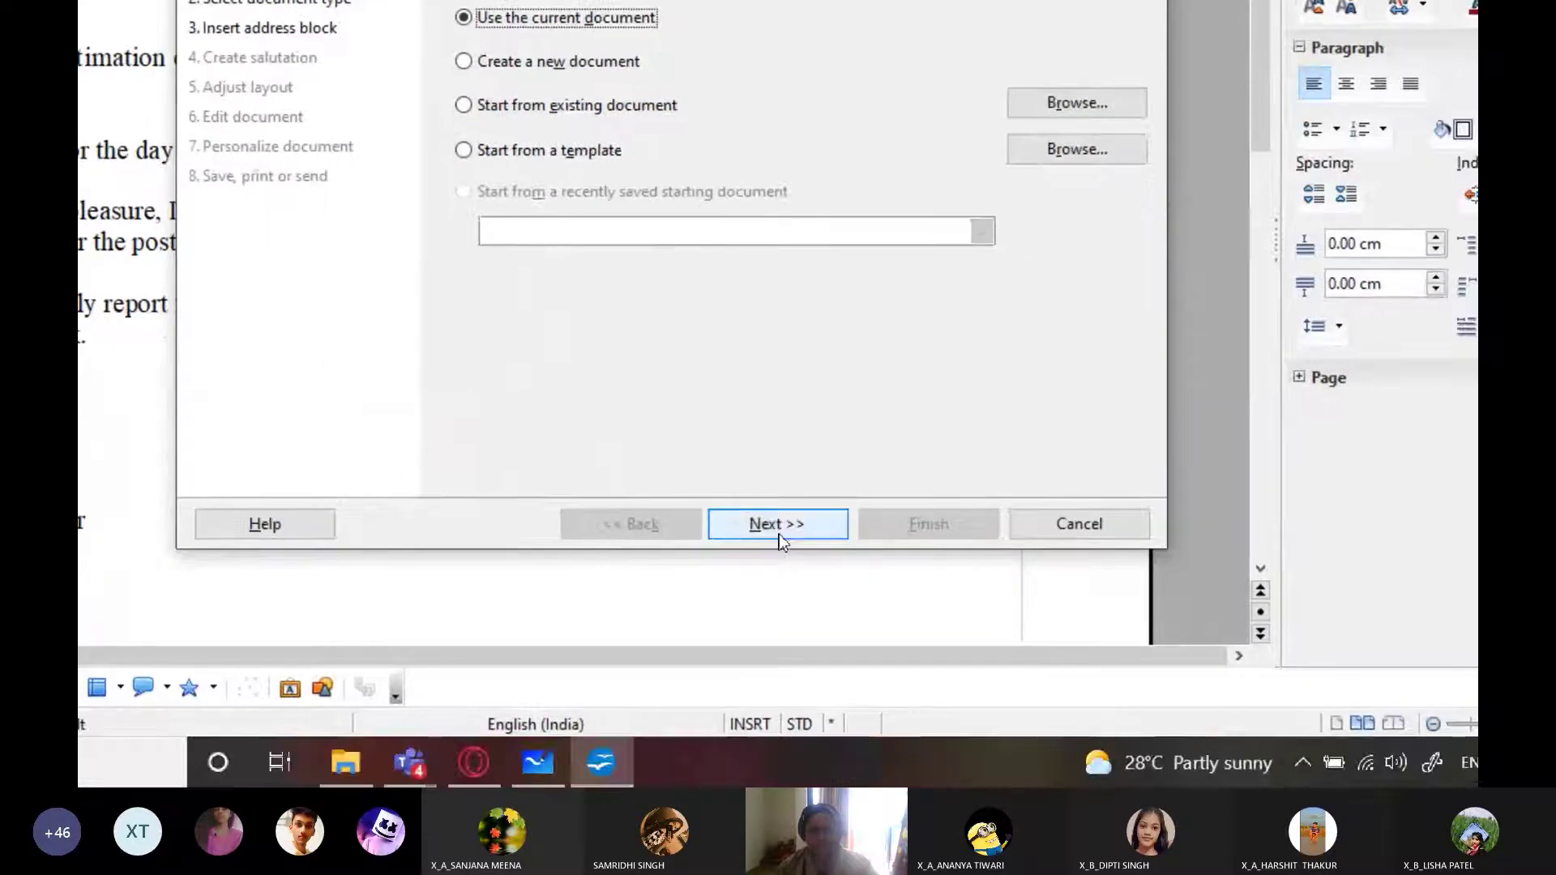
Keep Letter as the document type and move on to the Insert address block step
left_click(818, 571)
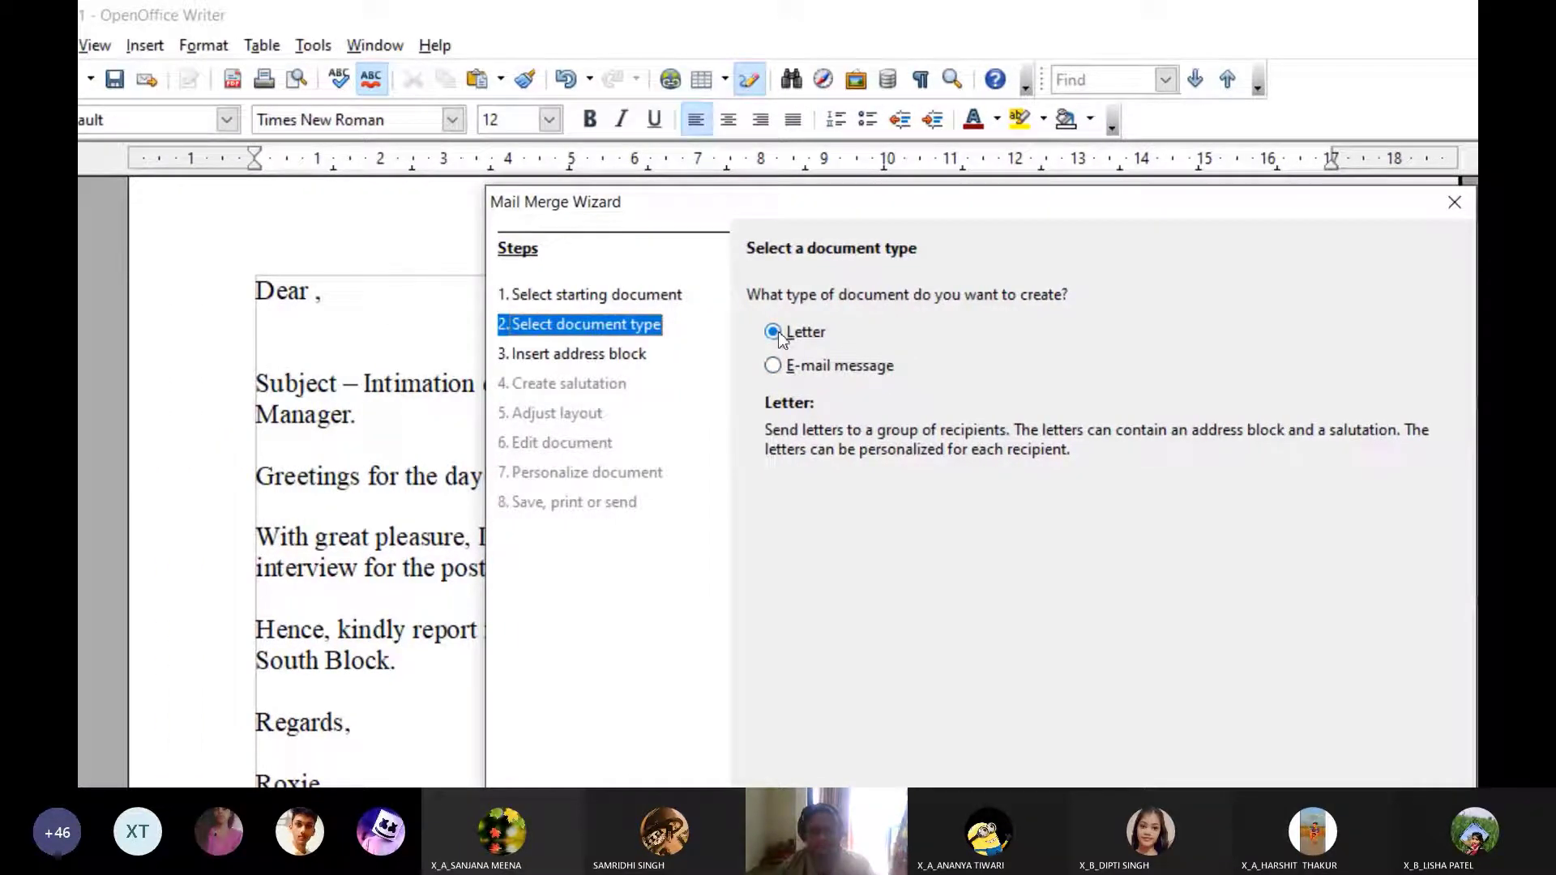
left_click(892, 736)
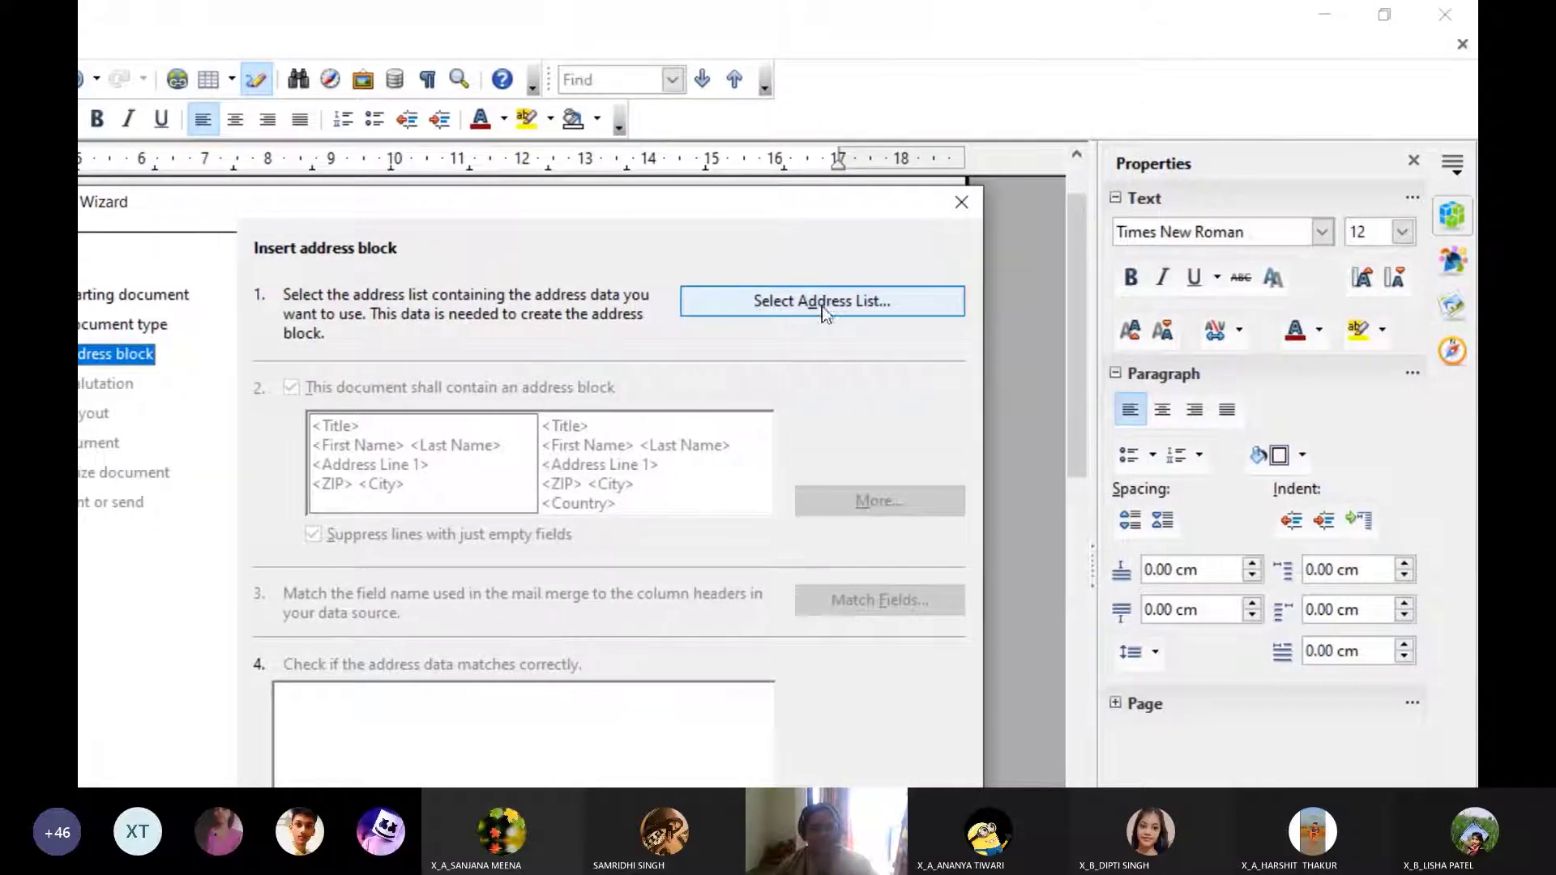
Choose to create a new address list from the address-list selection dialog
left_click(862, 311)
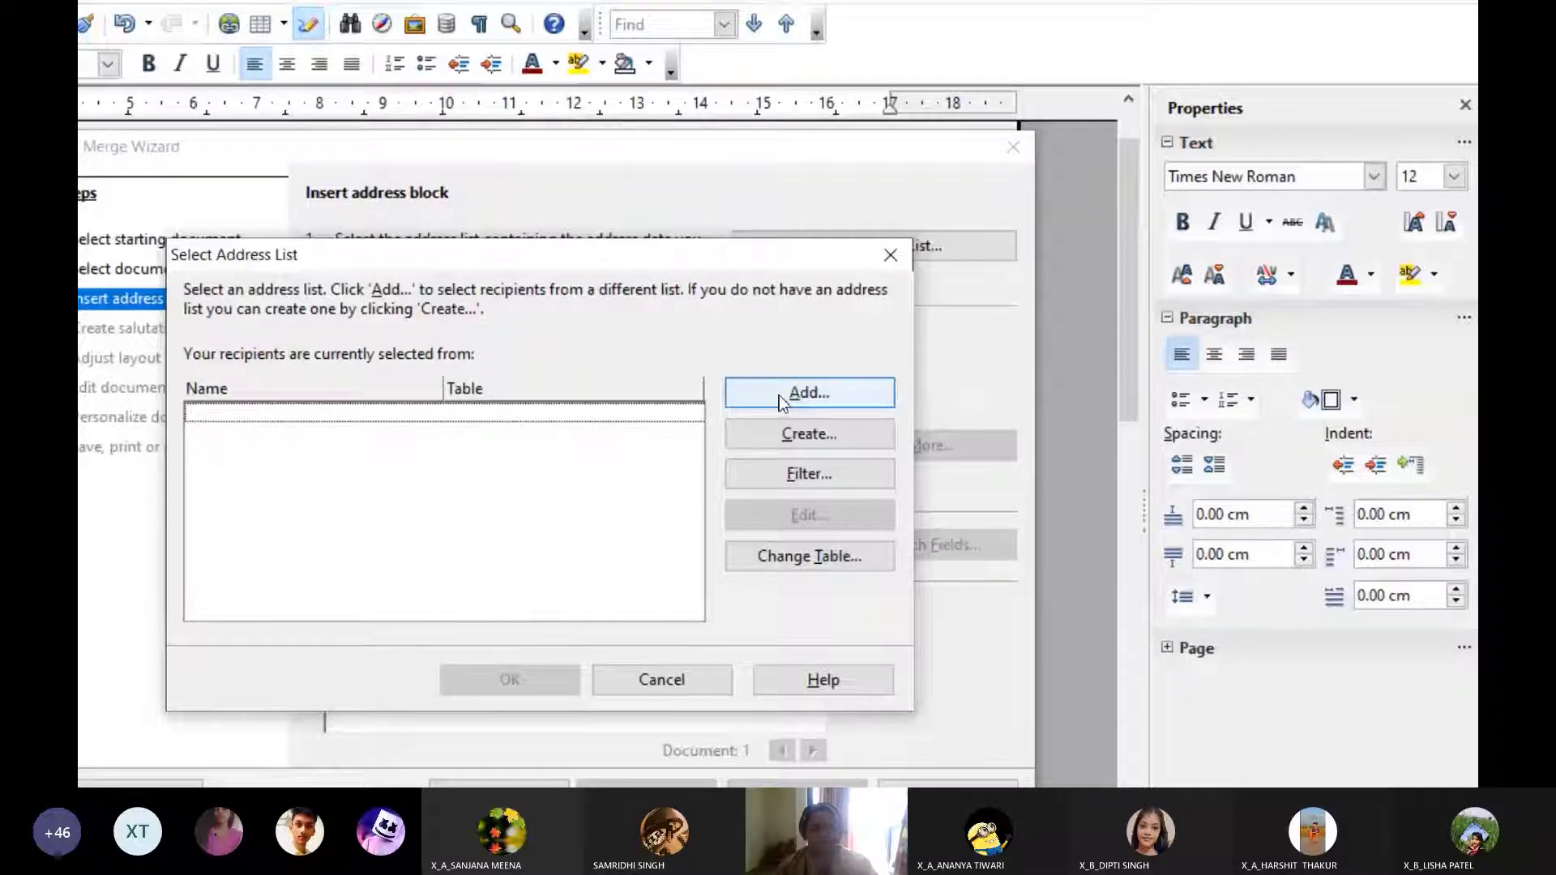
left_click(803, 434)
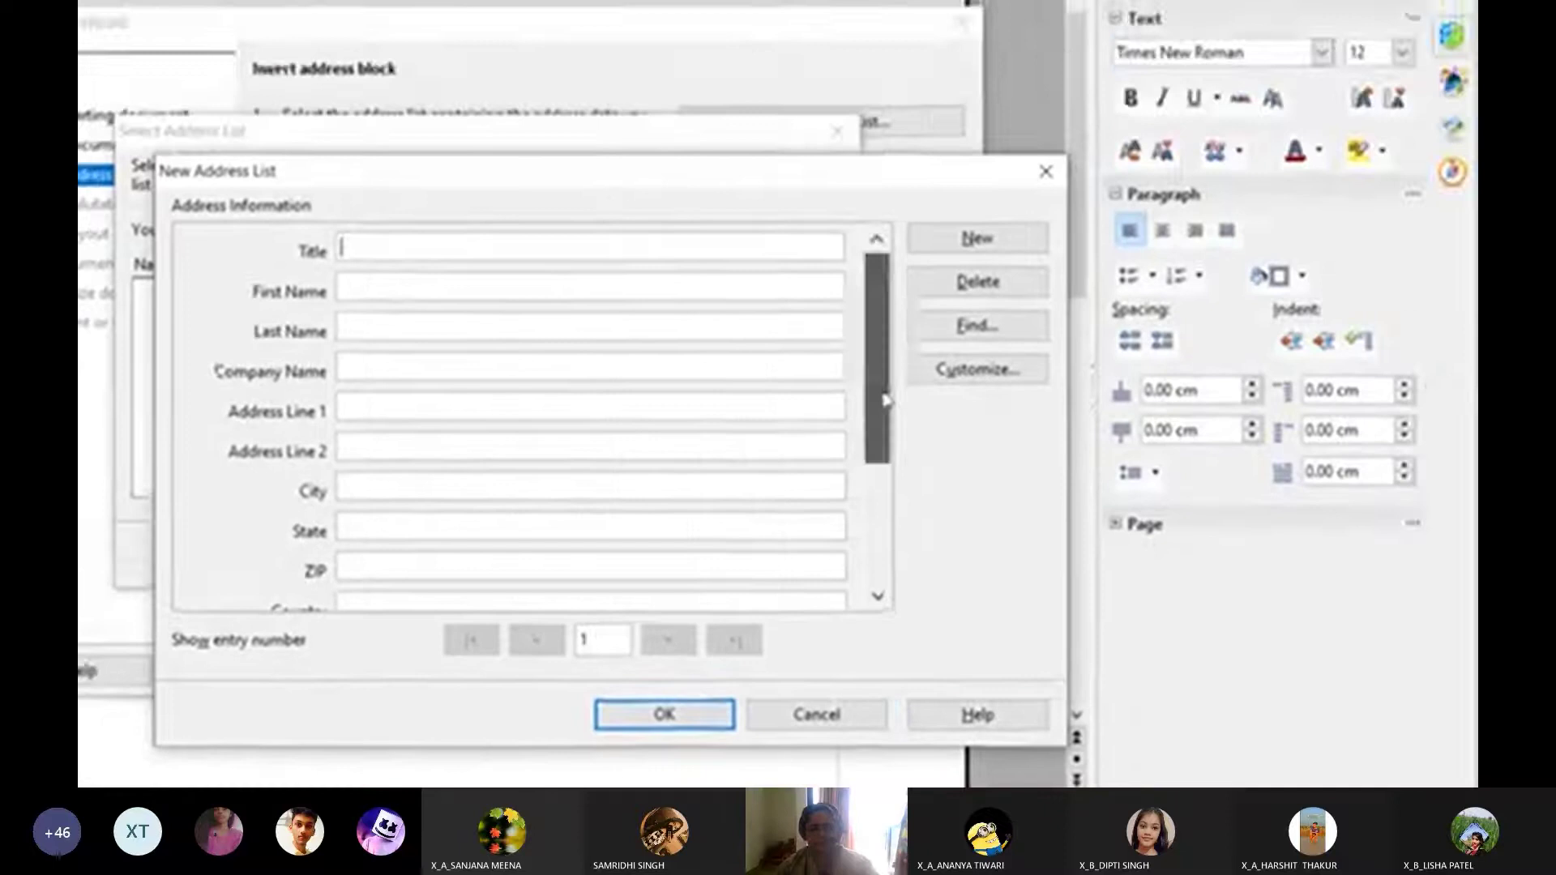
In Customize Address List, delete the Company Name and Address Line 2 fields
left_click_drag(1071, 250, 1072, 431)
left_click_drag(873, 322, 875, 198)
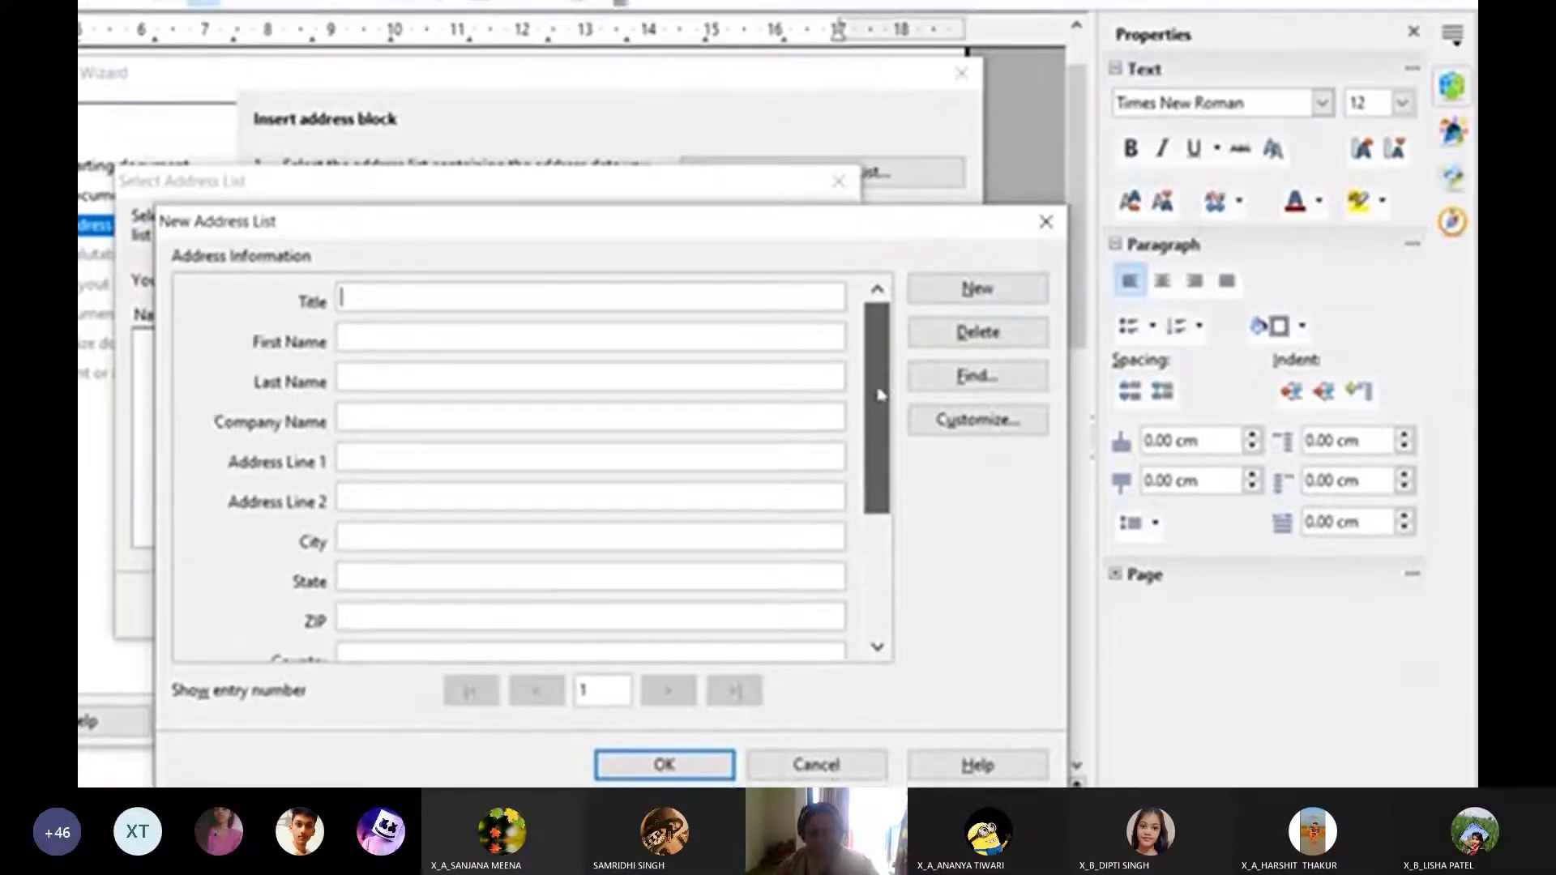
left_click_drag(882, 402, 882, 541)
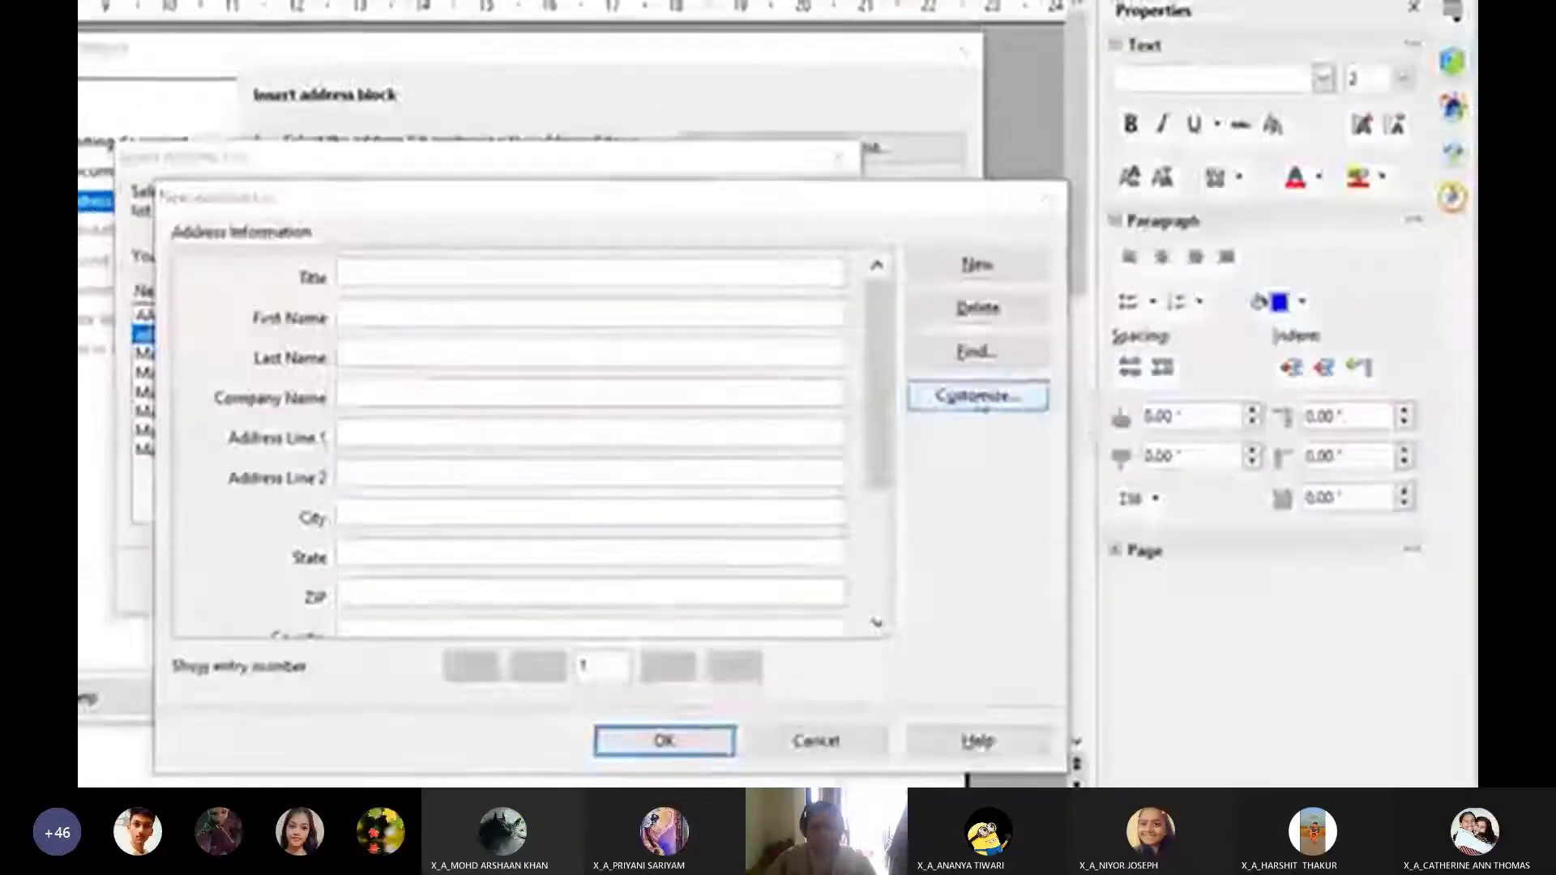
left_click(978, 395)
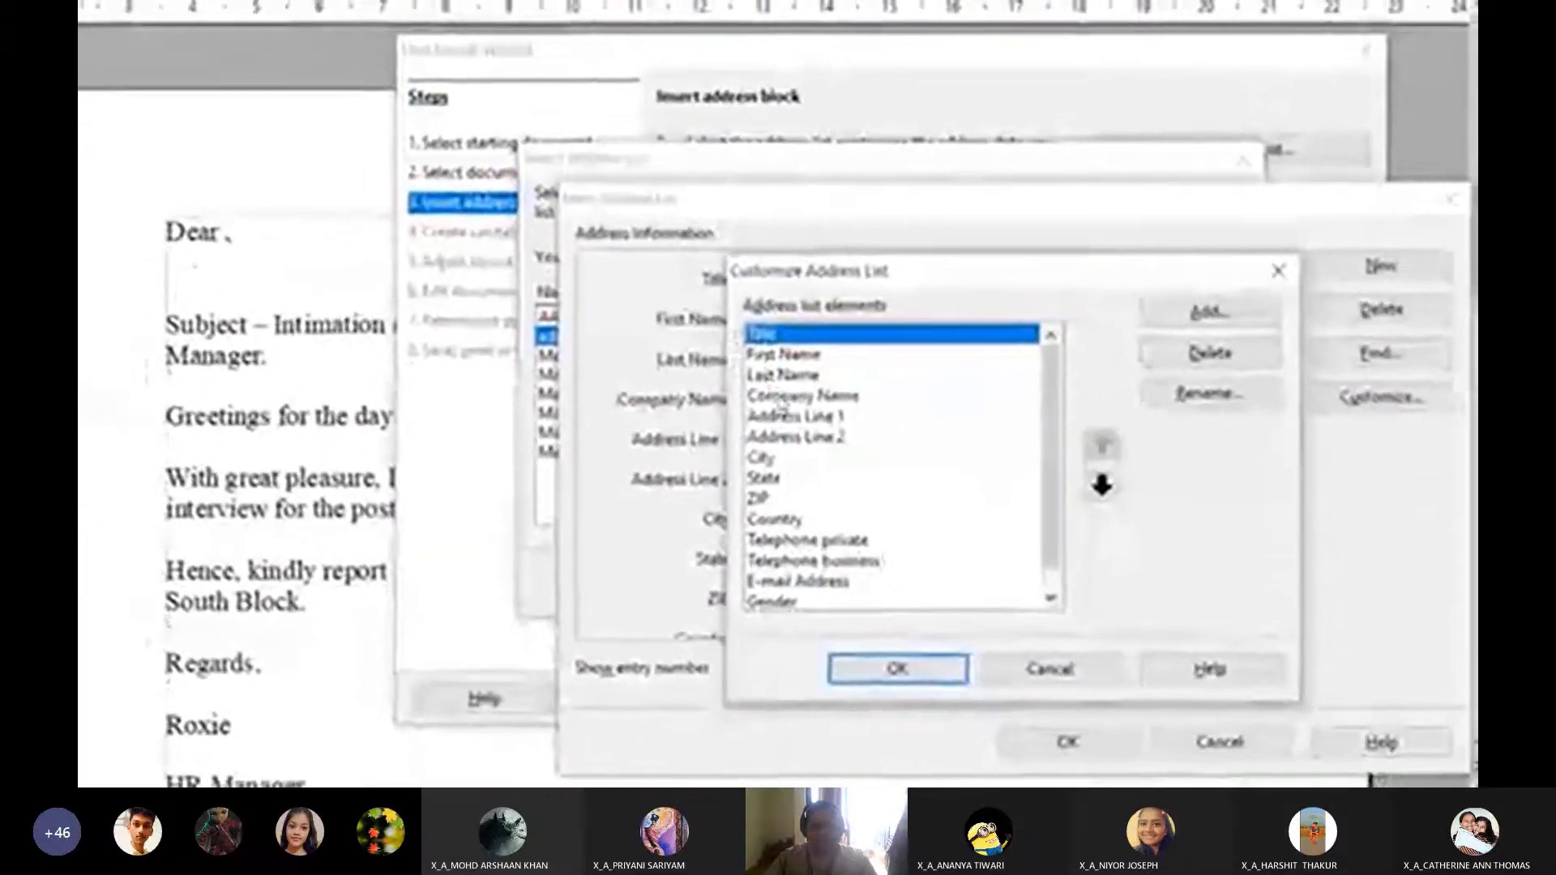
left_click(803, 412)
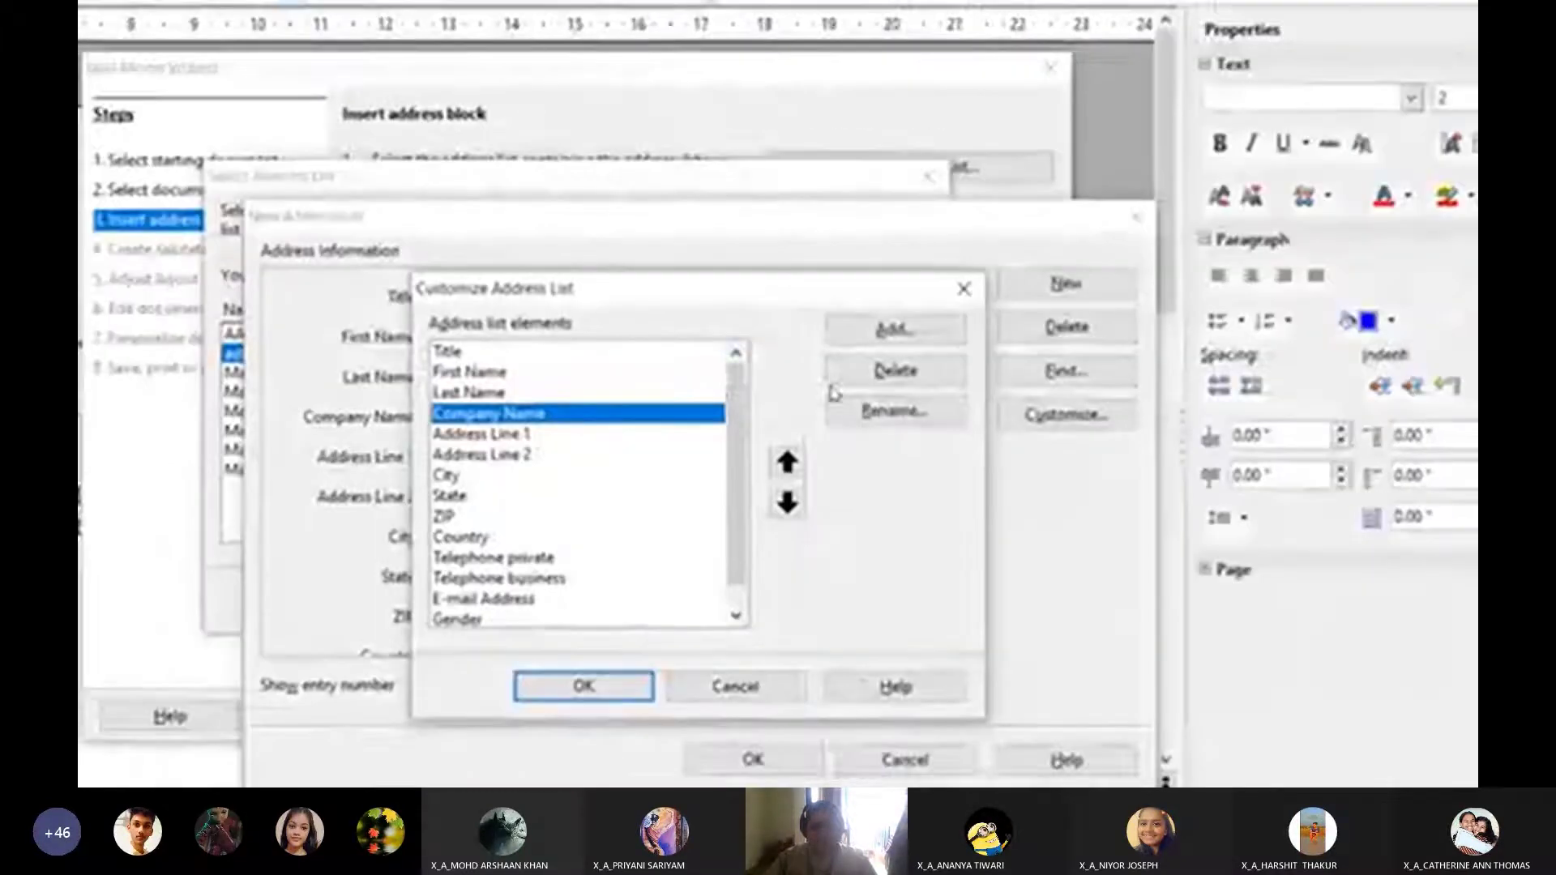
left_click(839, 374)
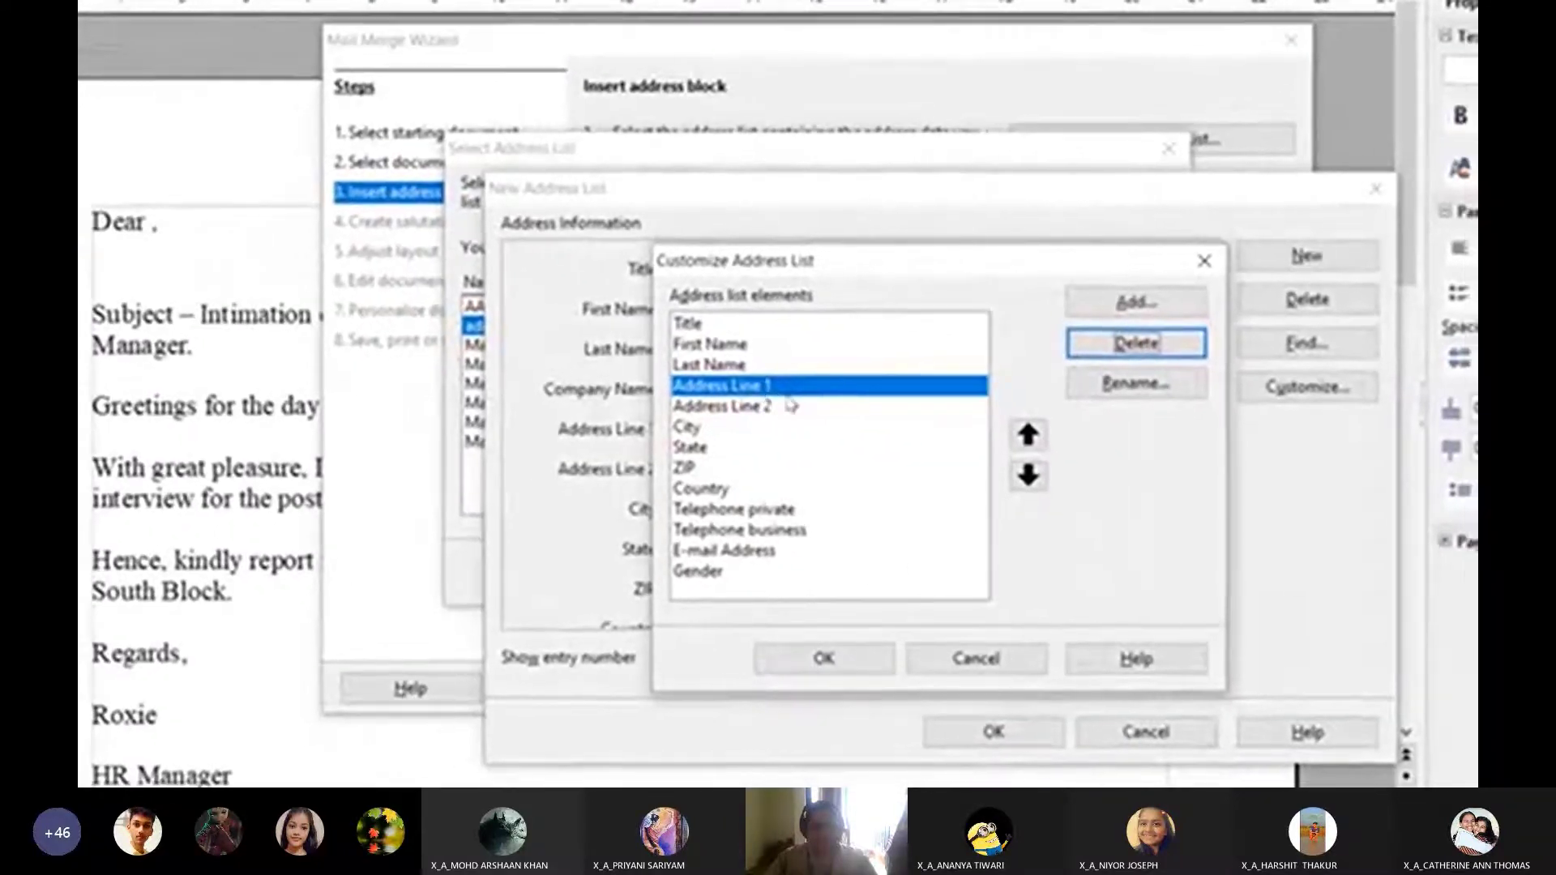
left_click(778, 412)
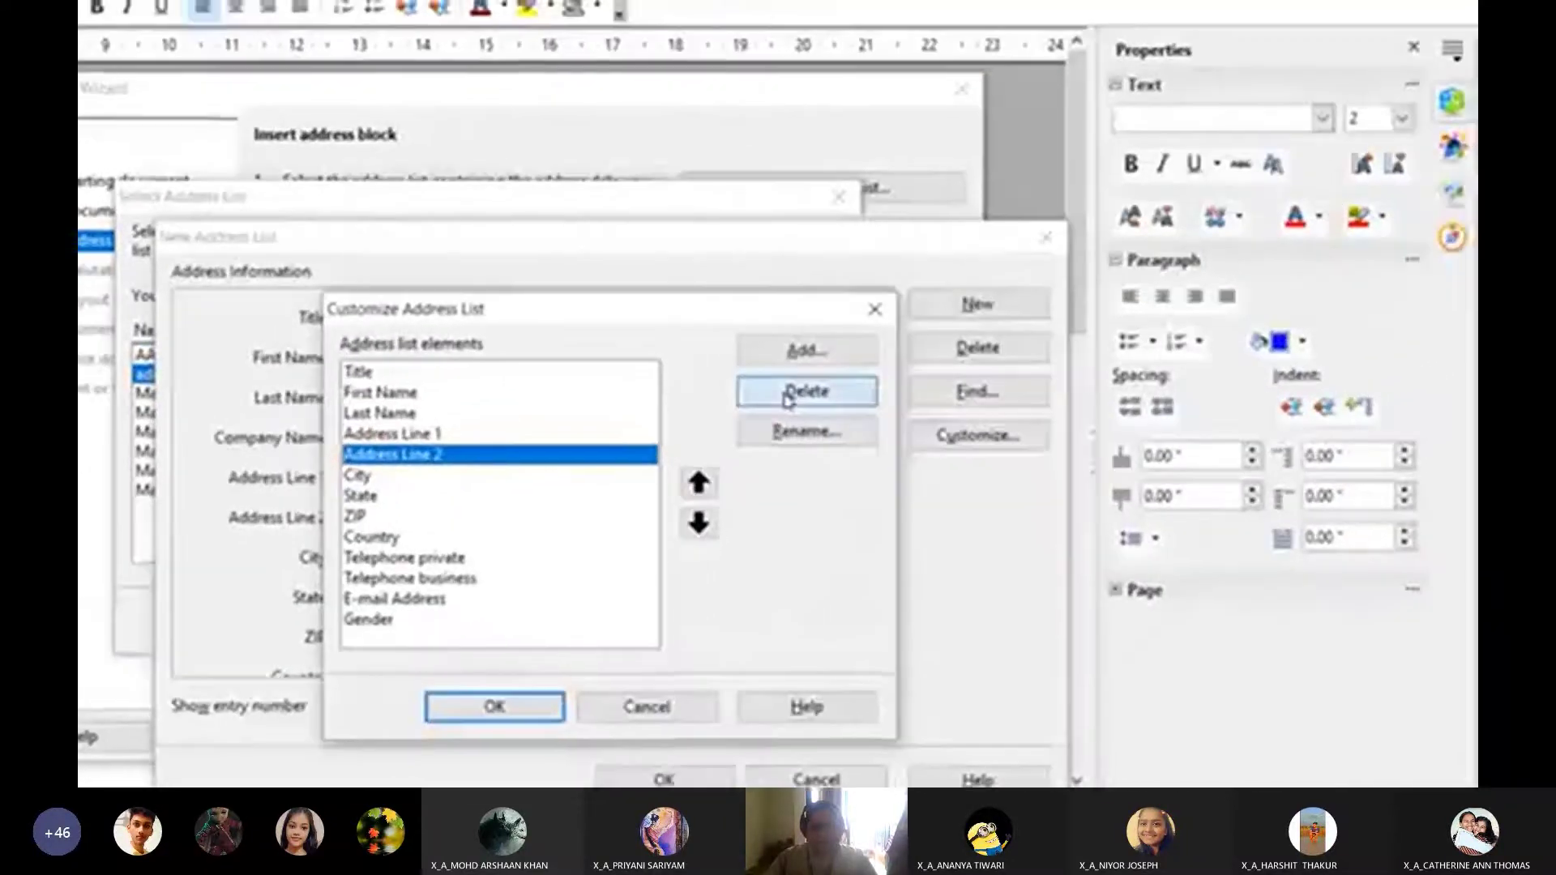
left_click(786, 396)
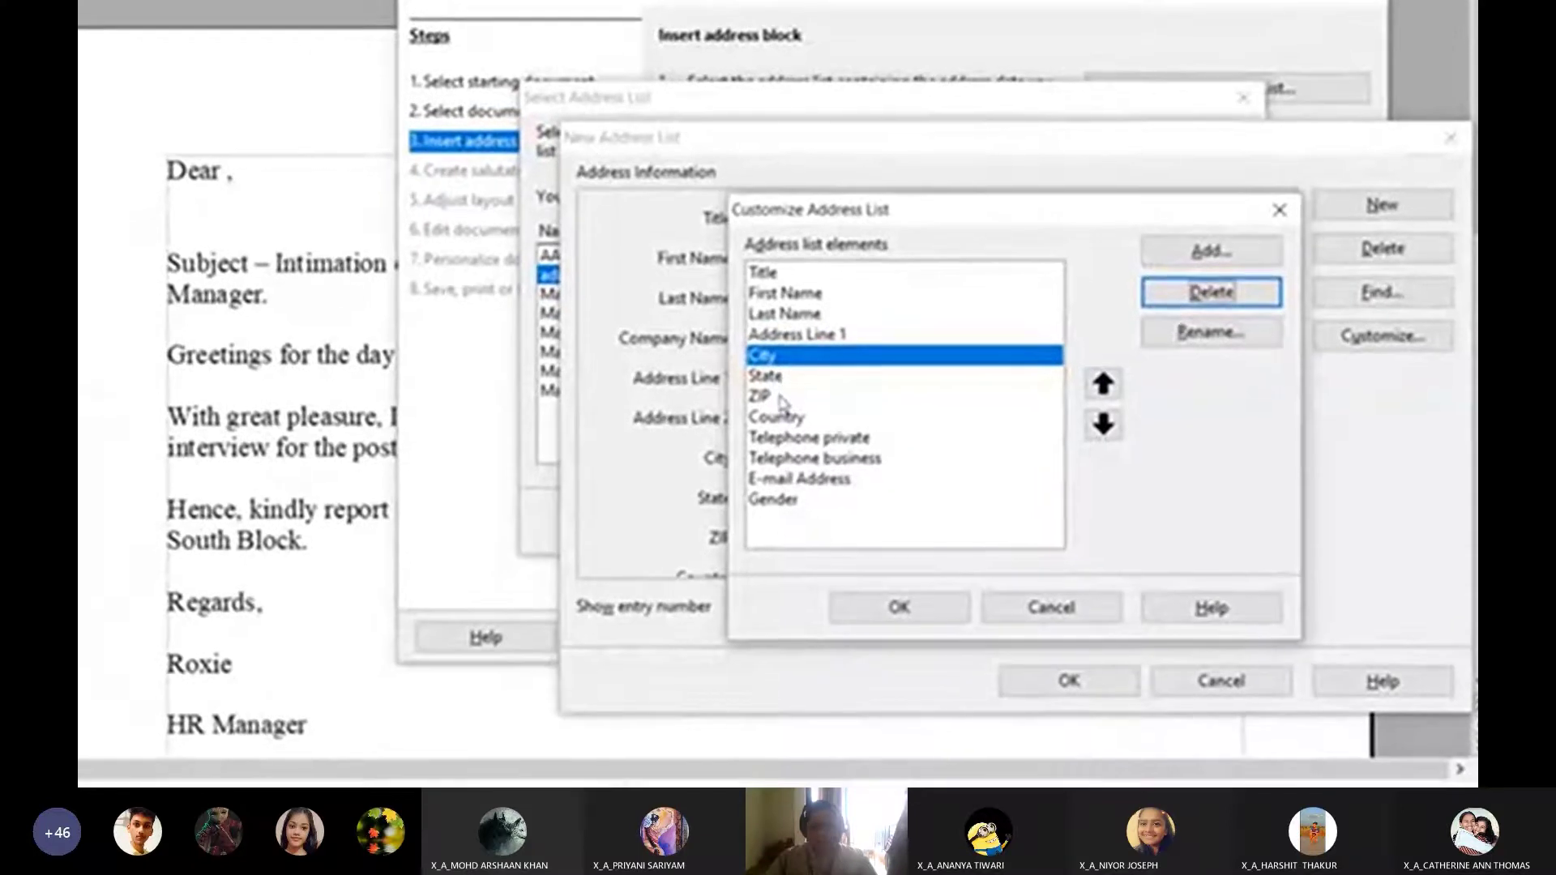
Rename the ZIP field to 'Pincode'
left_click(775, 412)
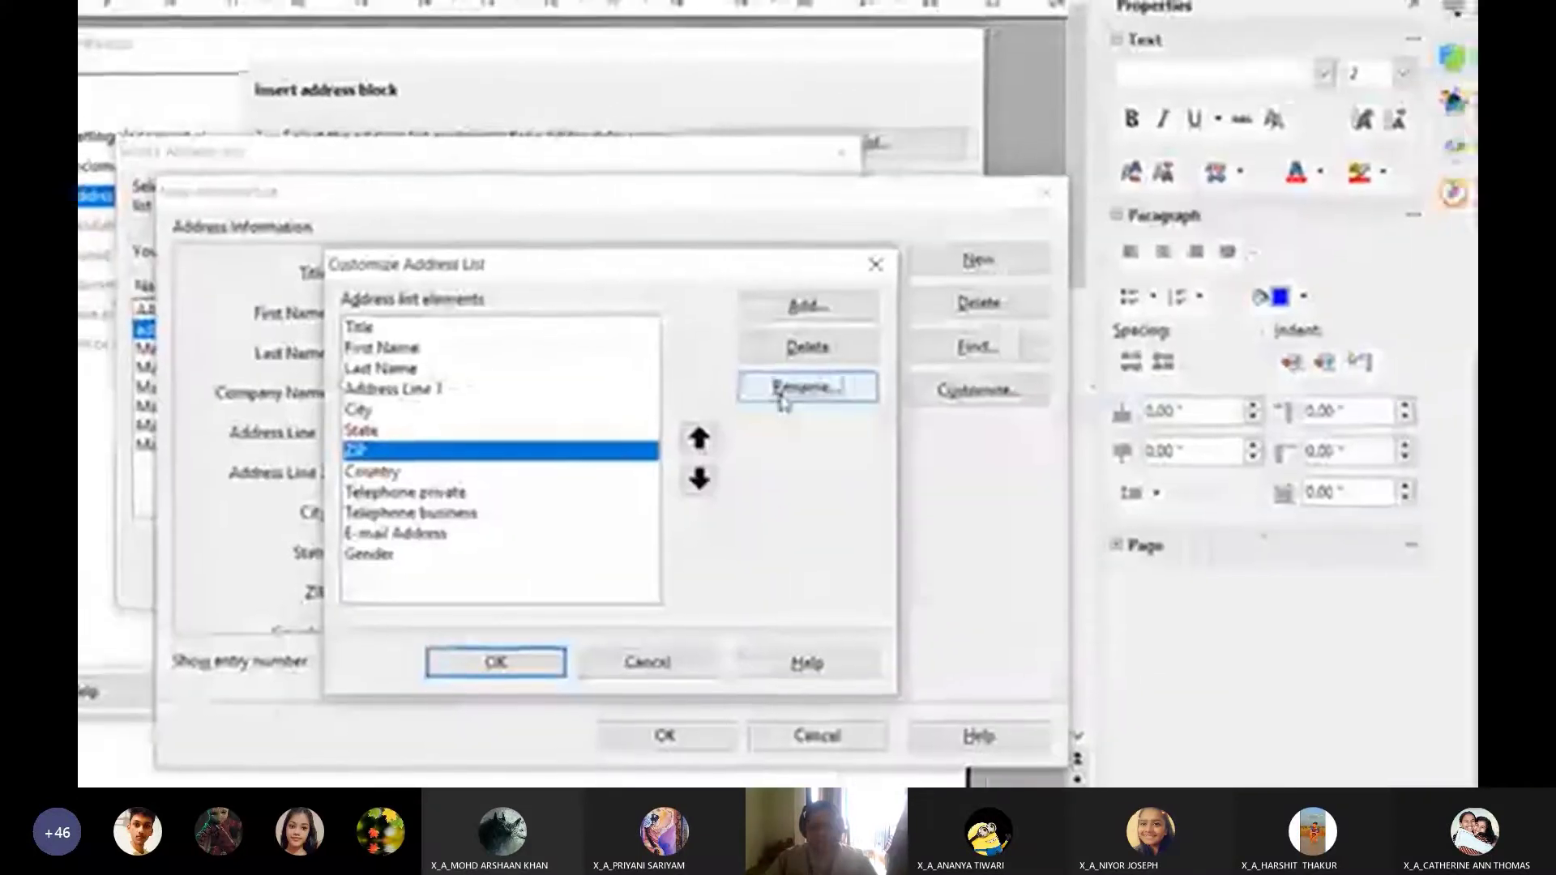
left_click(781, 389)
key("BackSpace")
key("BackSpace")
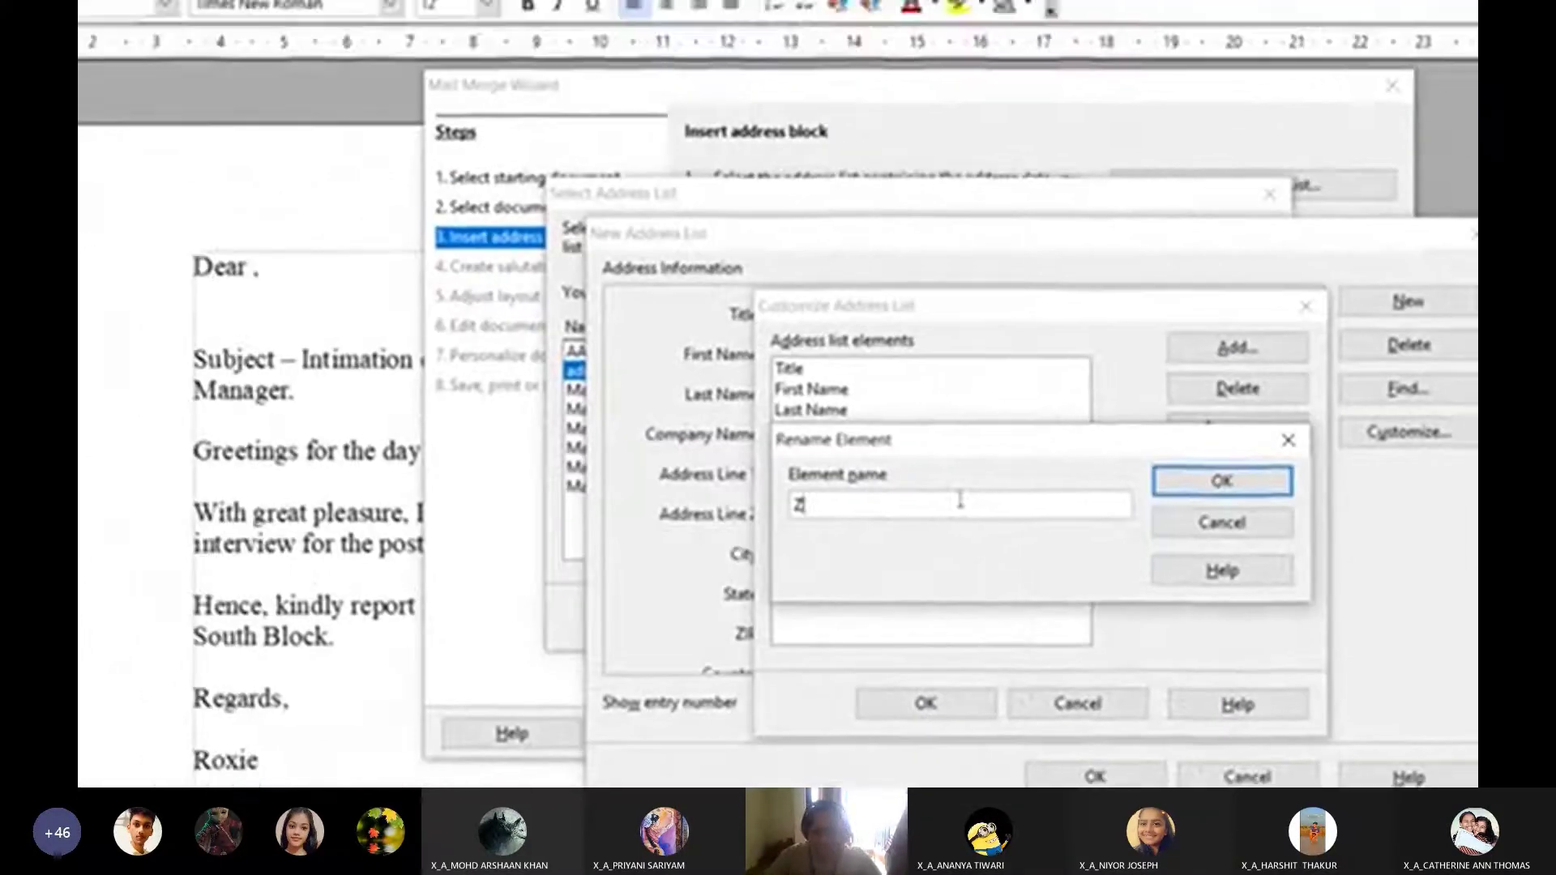
key("BackSpace")
type("Pincode")
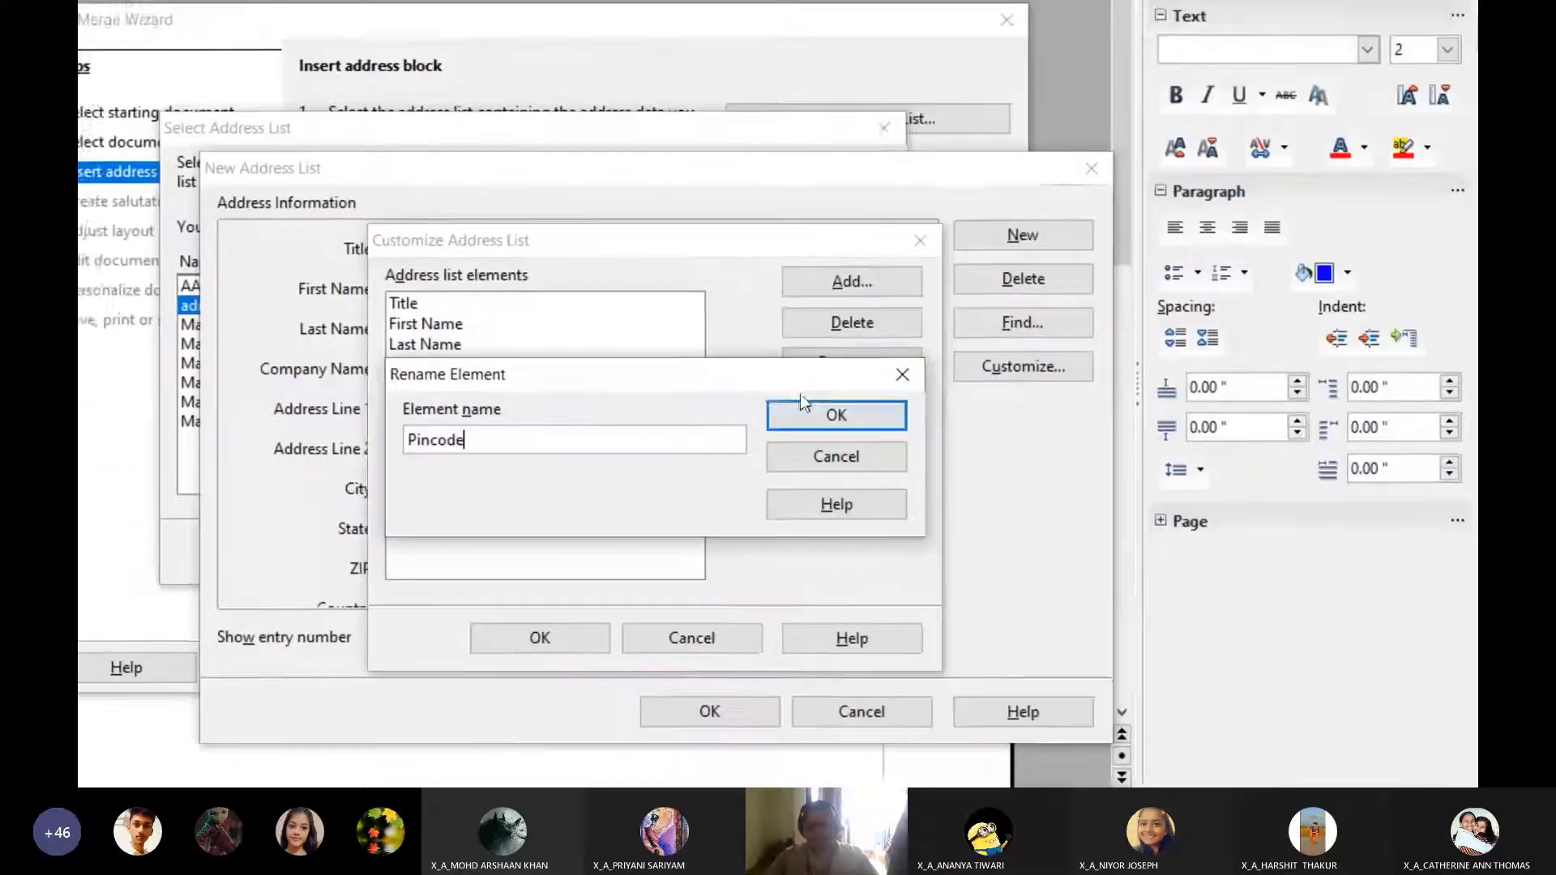
left_click(1211, 501)
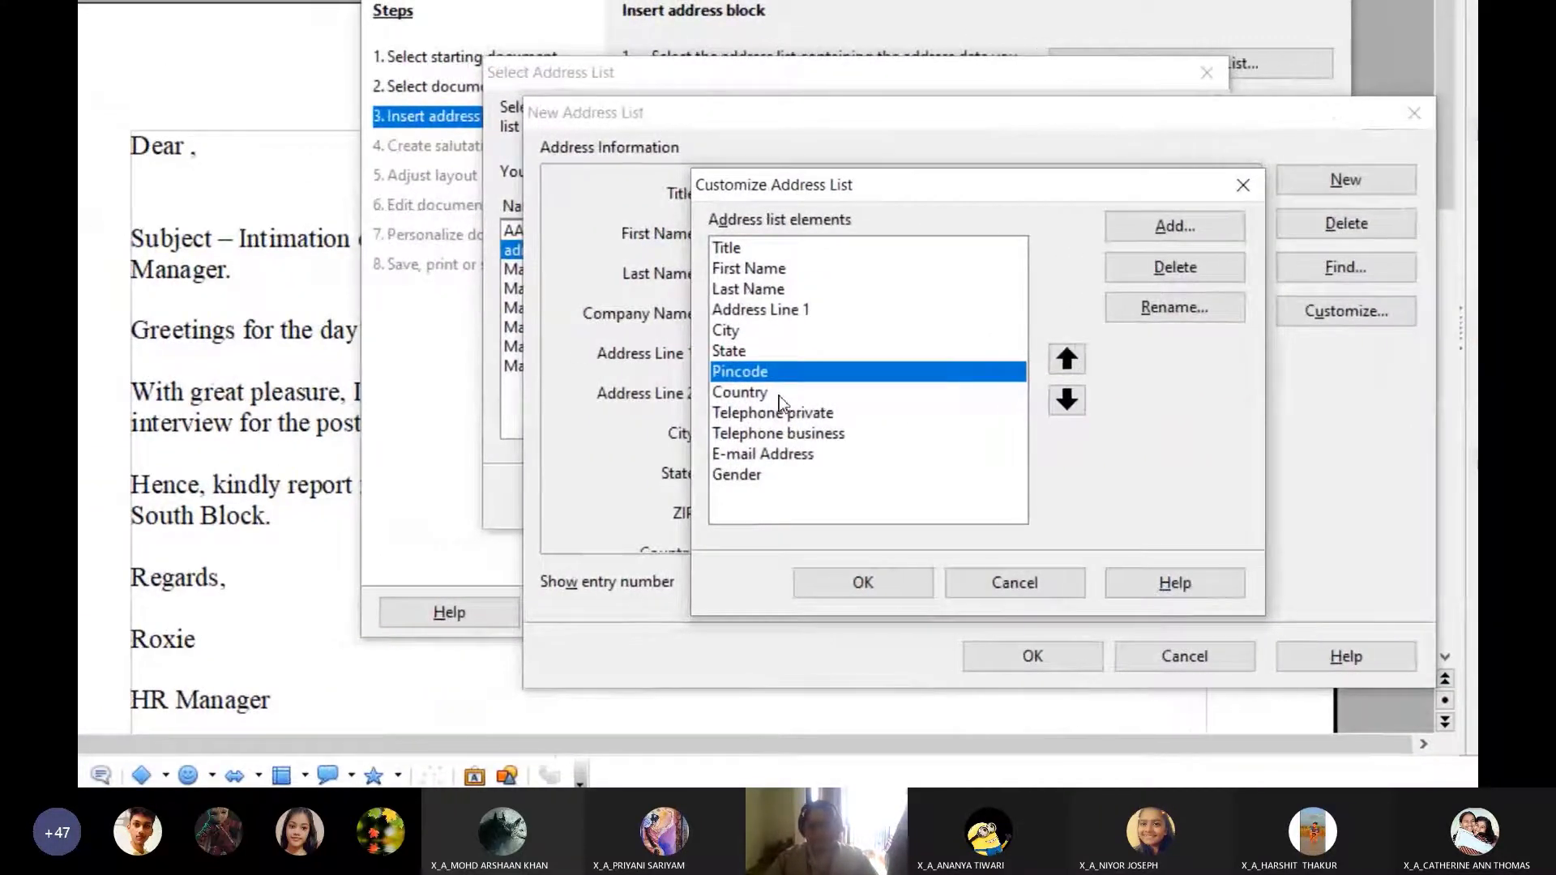
Delete the Country, both Telephone, E-mail Address and Gender fields
left_click(780, 395)
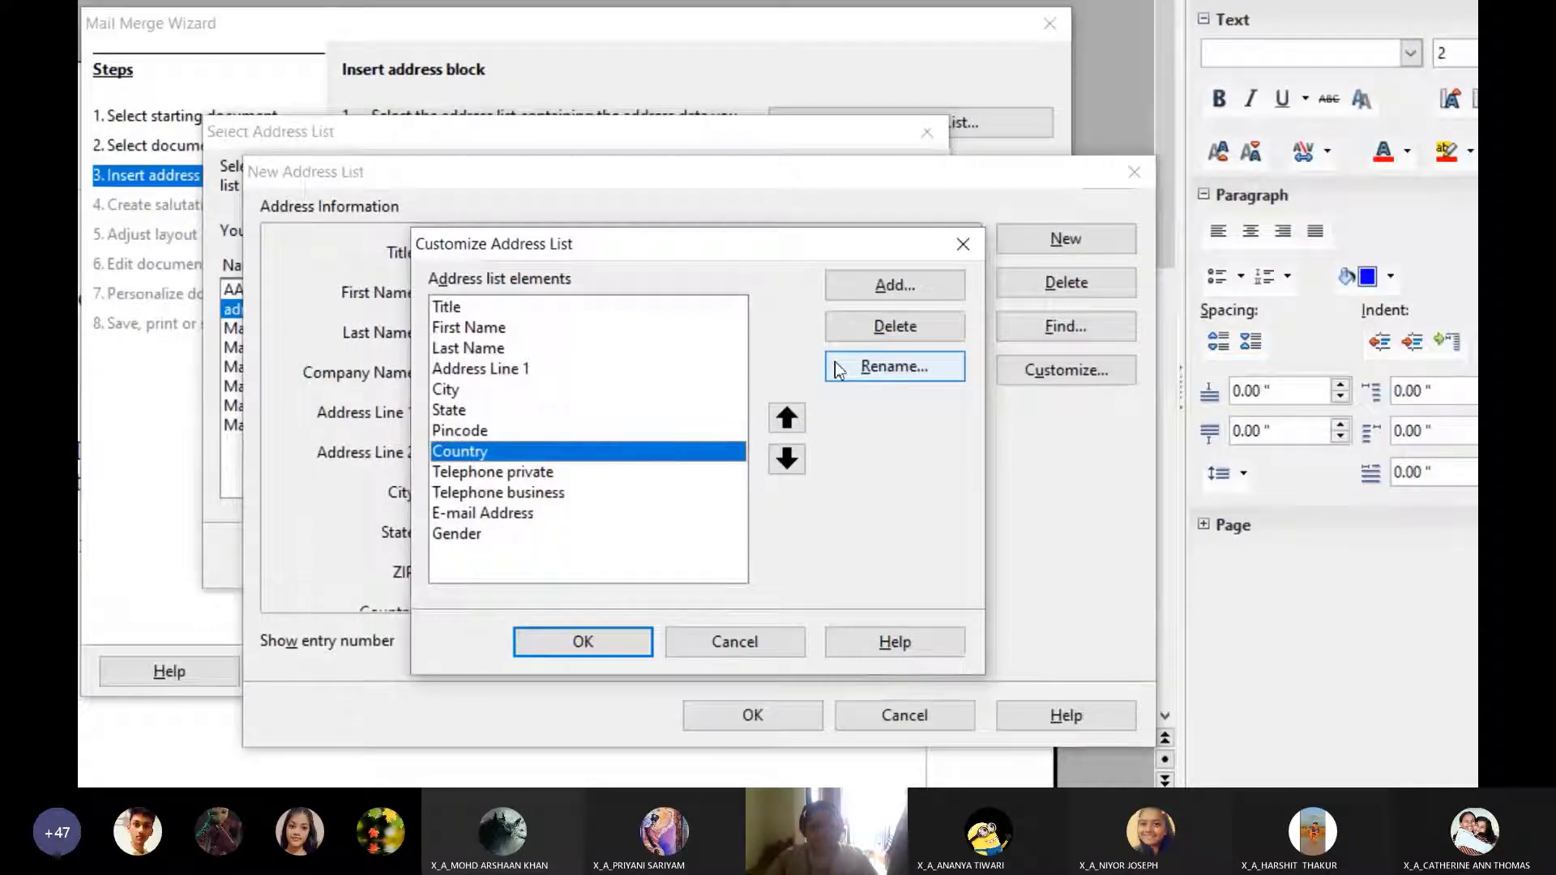
left_click(865, 329)
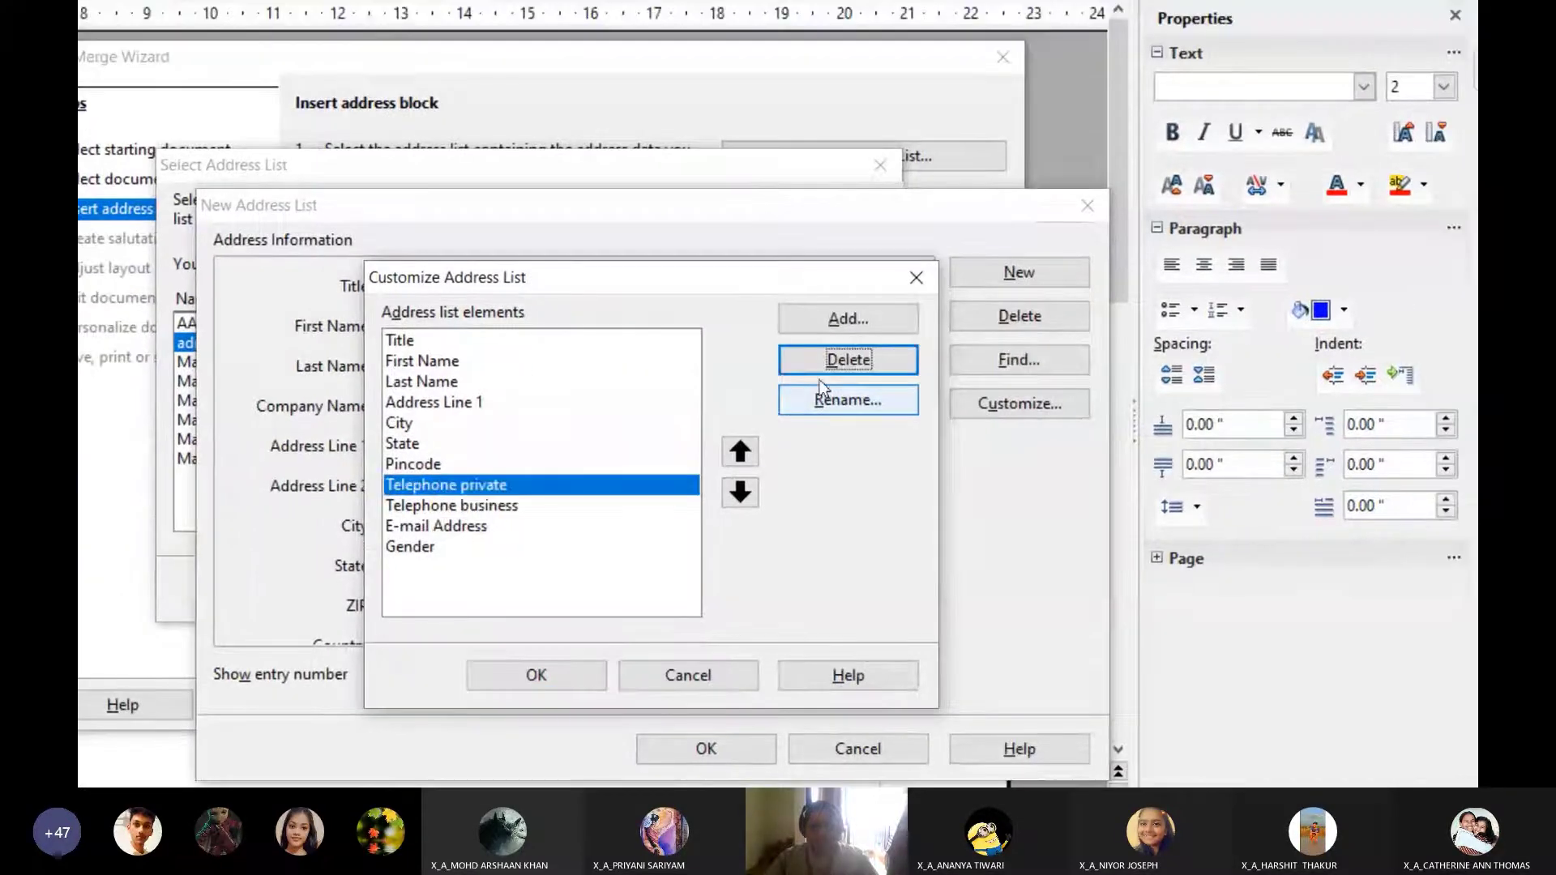
left_click(821, 369)
left_click(820, 369)
left_click(821, 369)
left_click(820, 369)
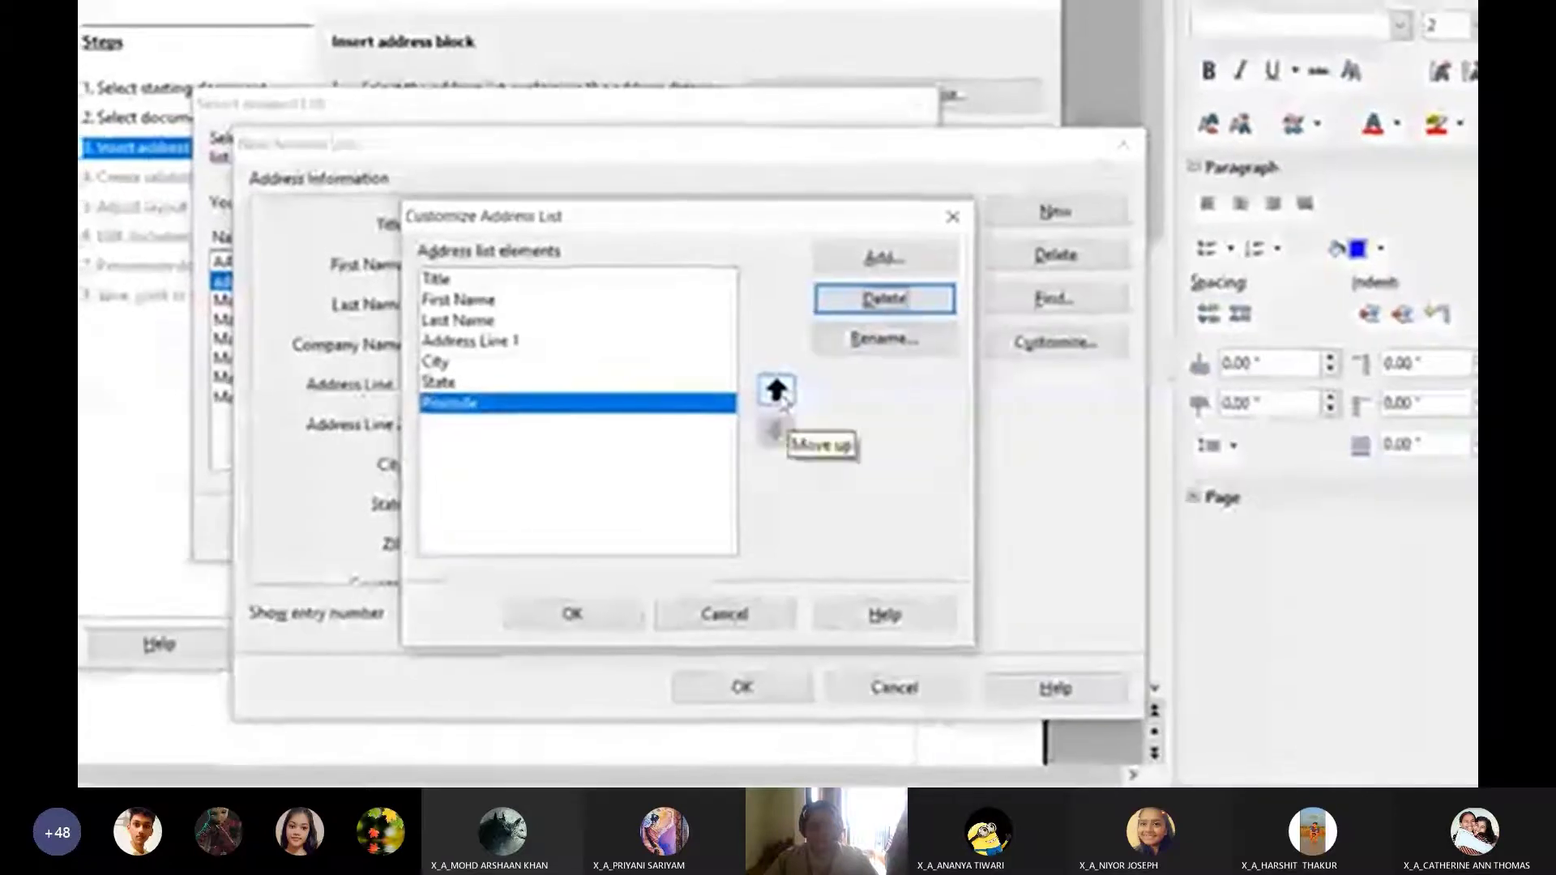
Reorder fields so Pincode sits above State, then accept the customized field list
left_click(1010, 400)
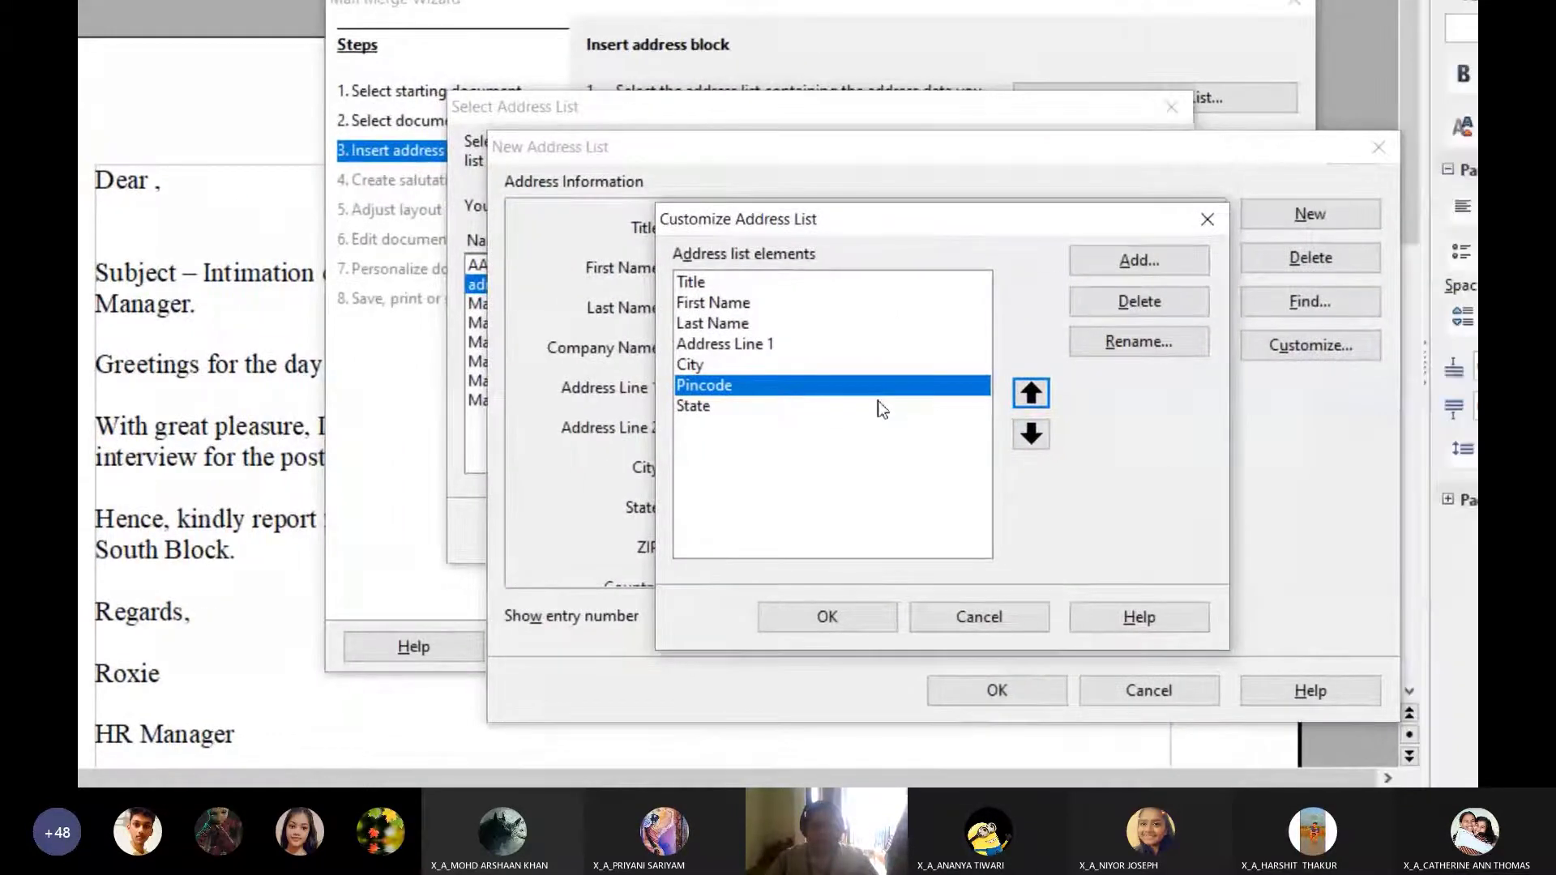
left_click(1094, 400)
left_click(1093, 399)
left_click(1094, 399)
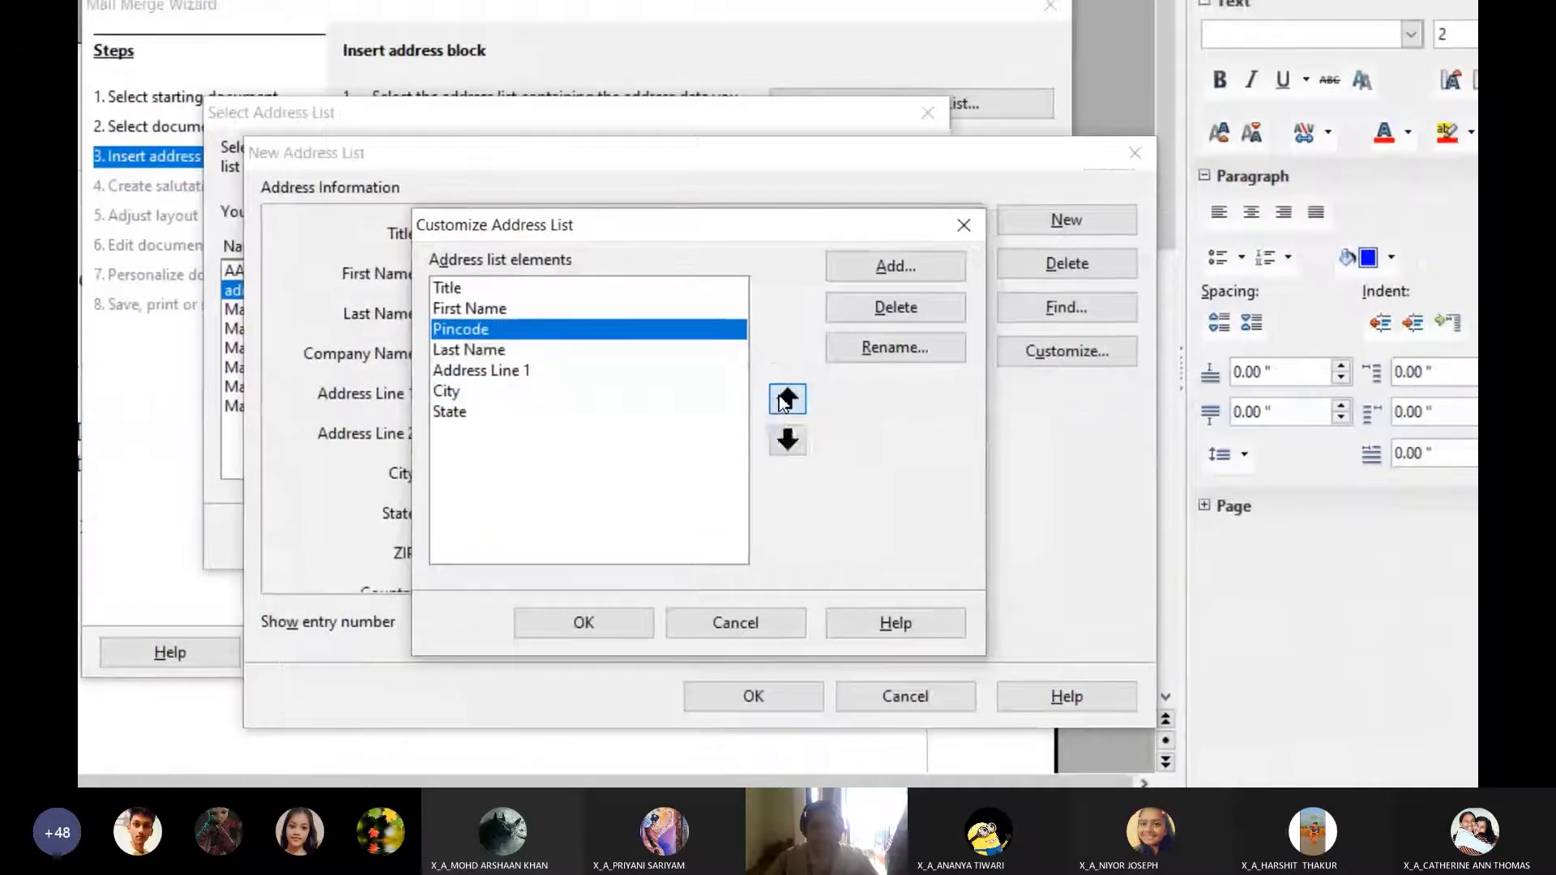
left_click(784, 399)
left_click(786, 440)
left_click(786, 441)
left_click(786, 440)
left_click(786, 440)
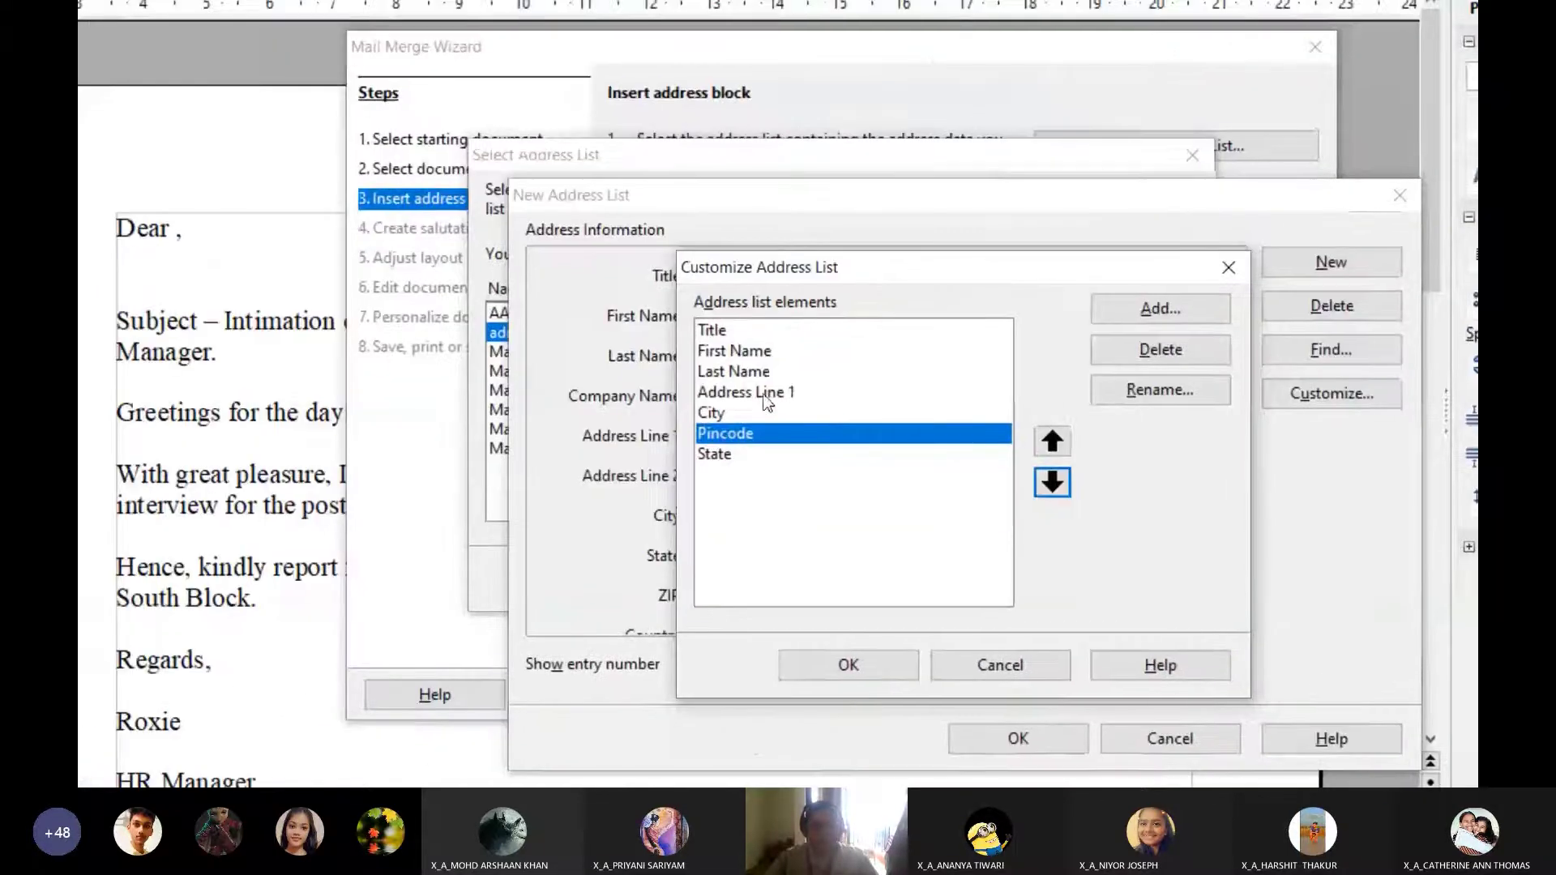
left_click(767, 396)
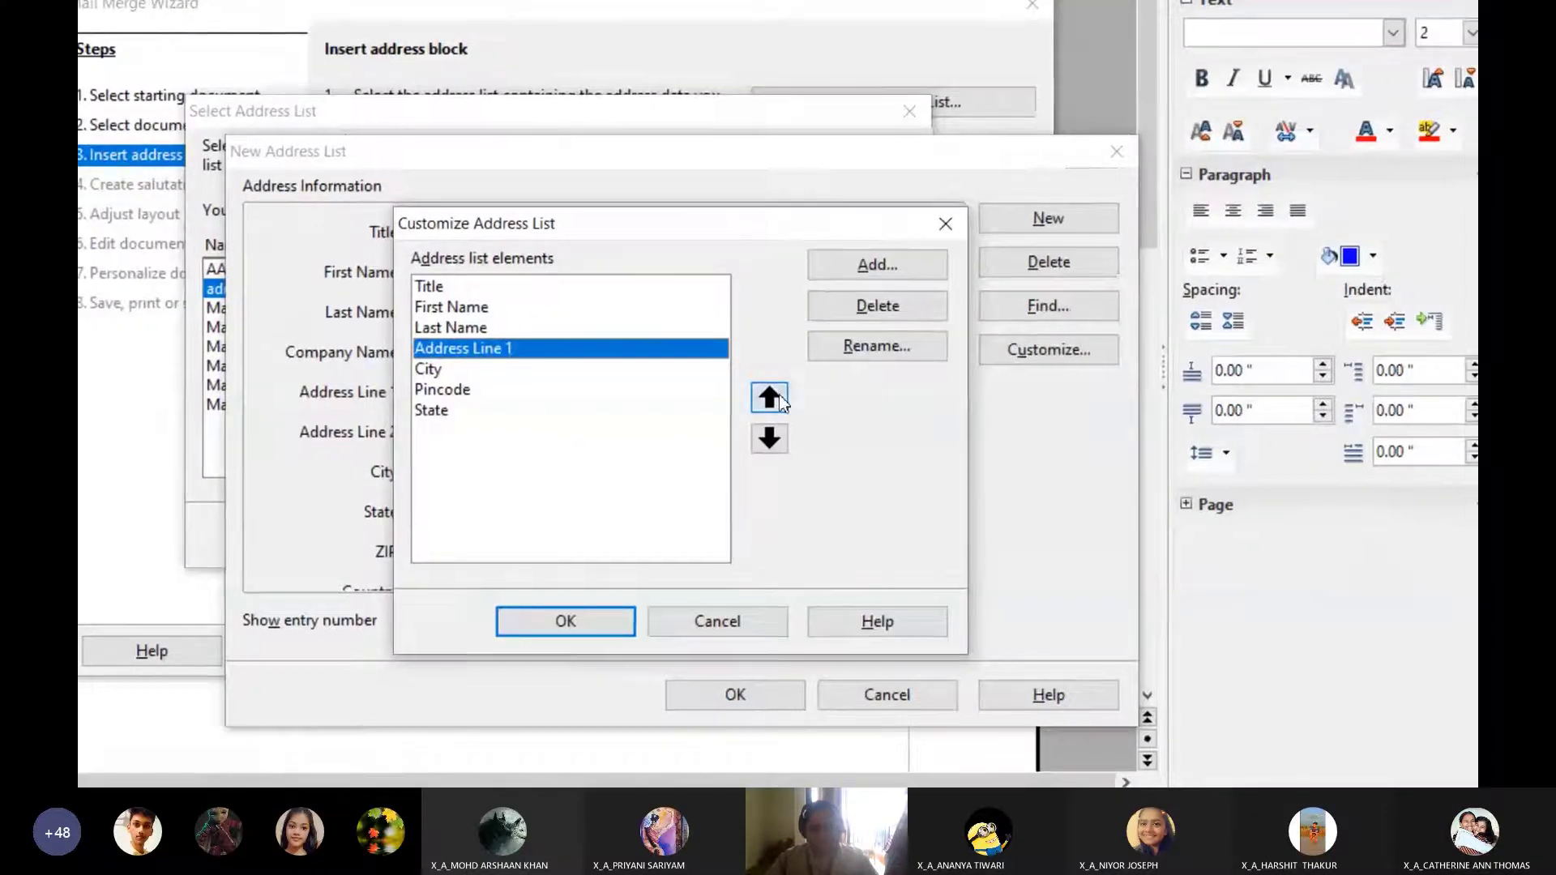
left_click(1048, 443)
left_click(1048, 444)
left_click(1047, 484)
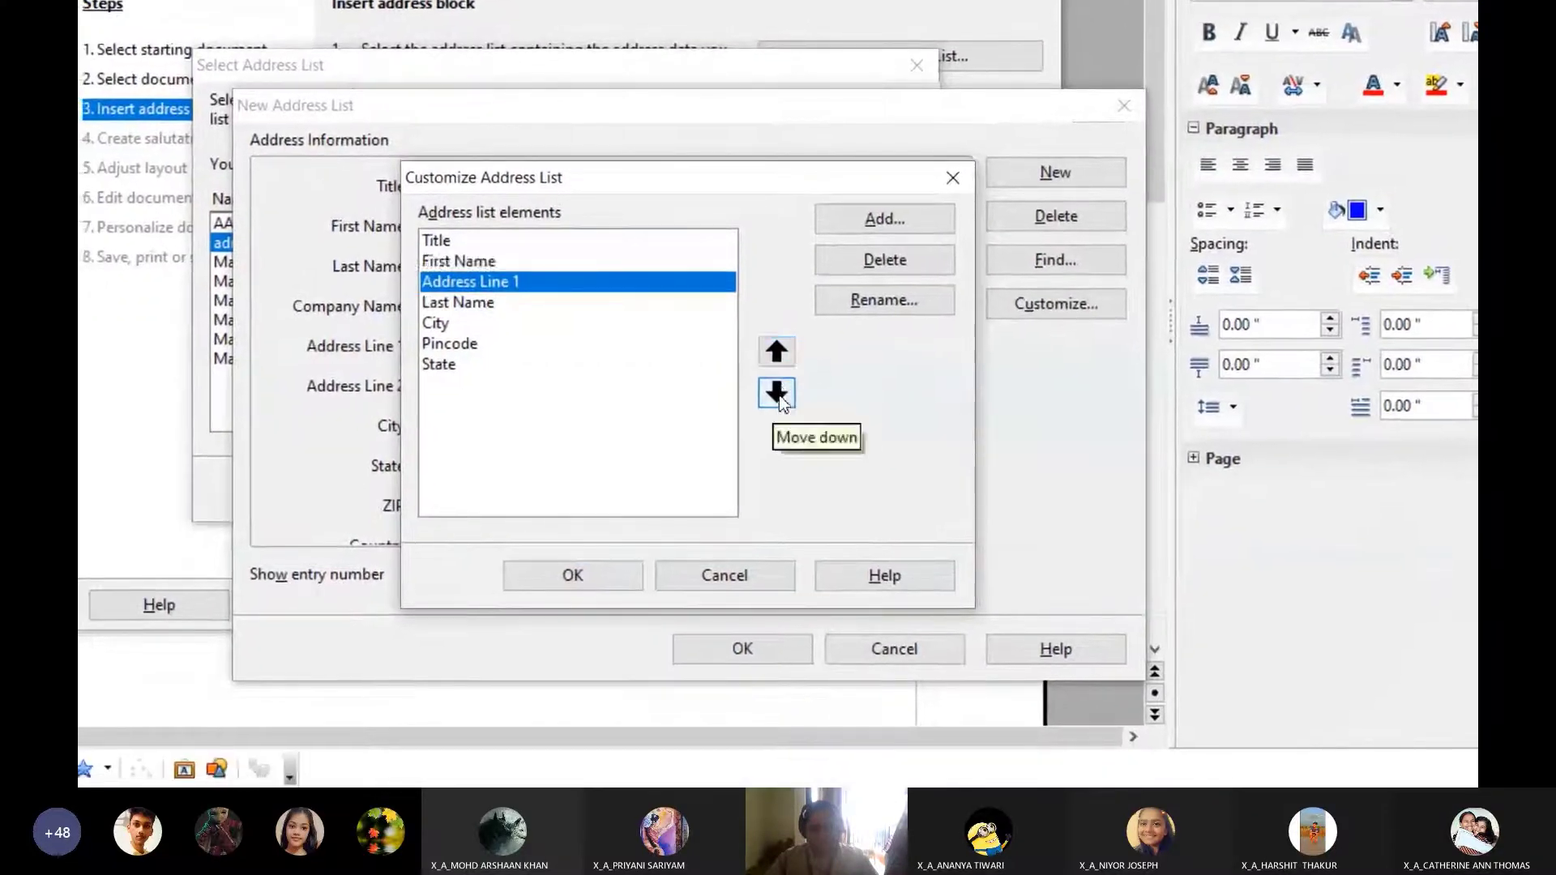
left_click(1047, 485)
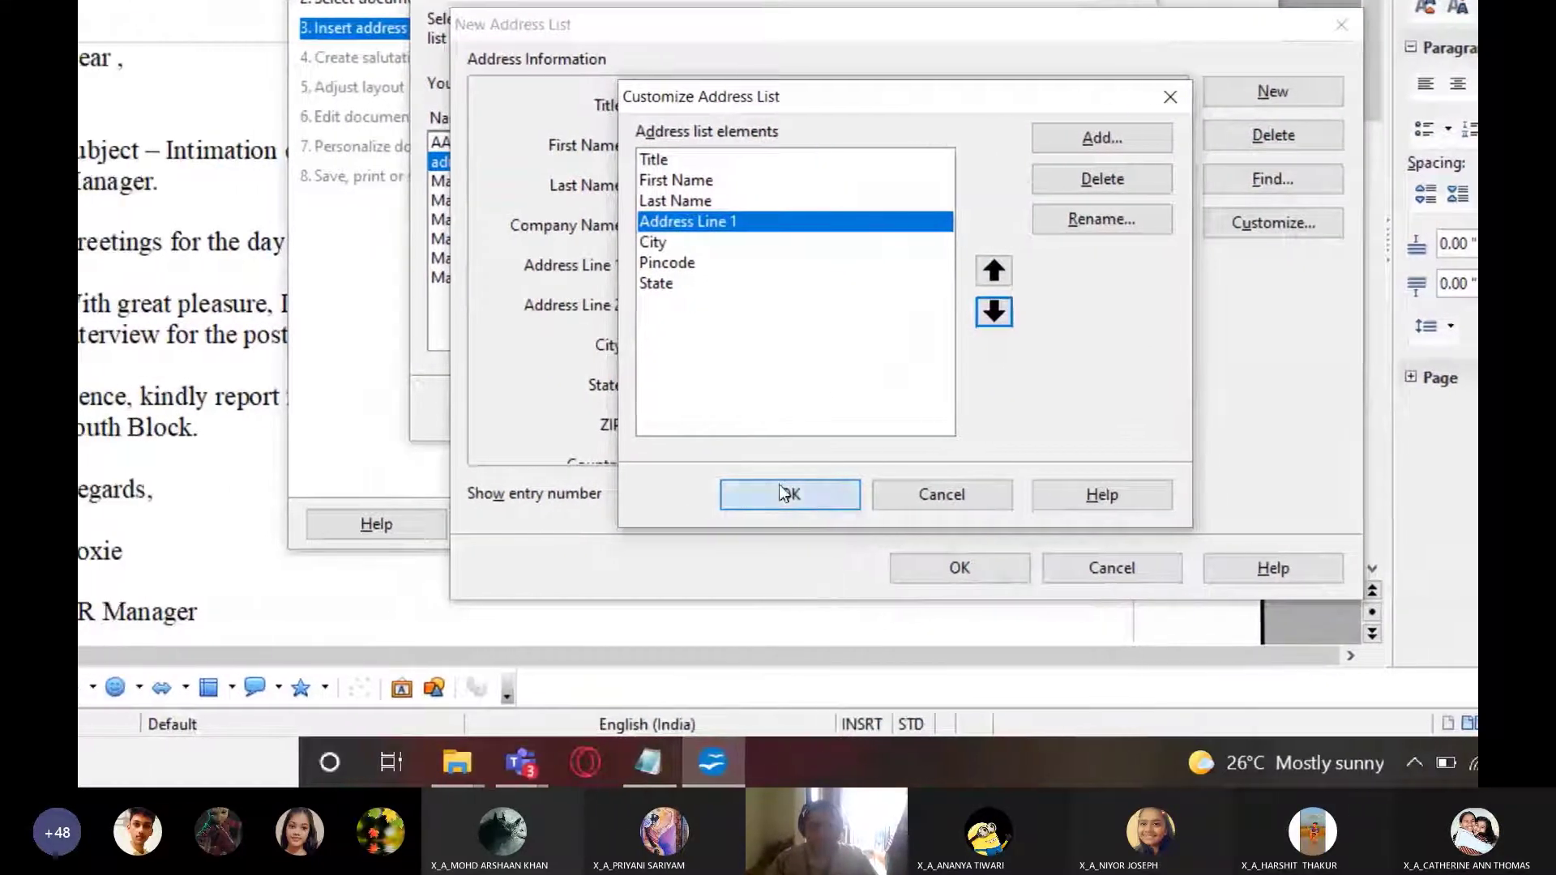
left_click(697, 531)
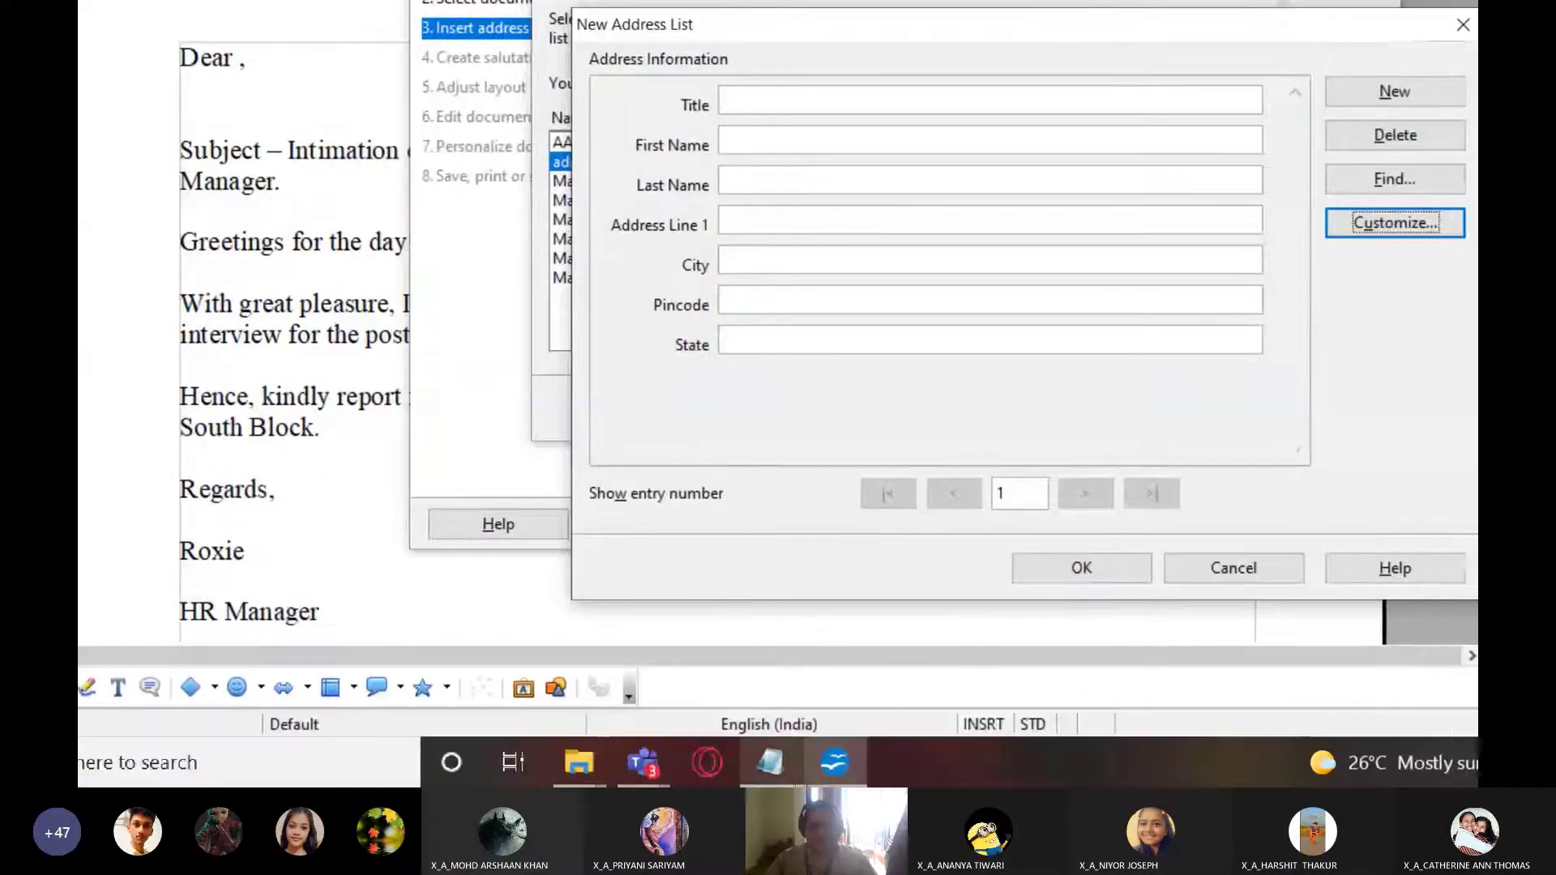
Enter title 'Mr.' and the first candidate's first name in the new entry
left_click(767, 765)
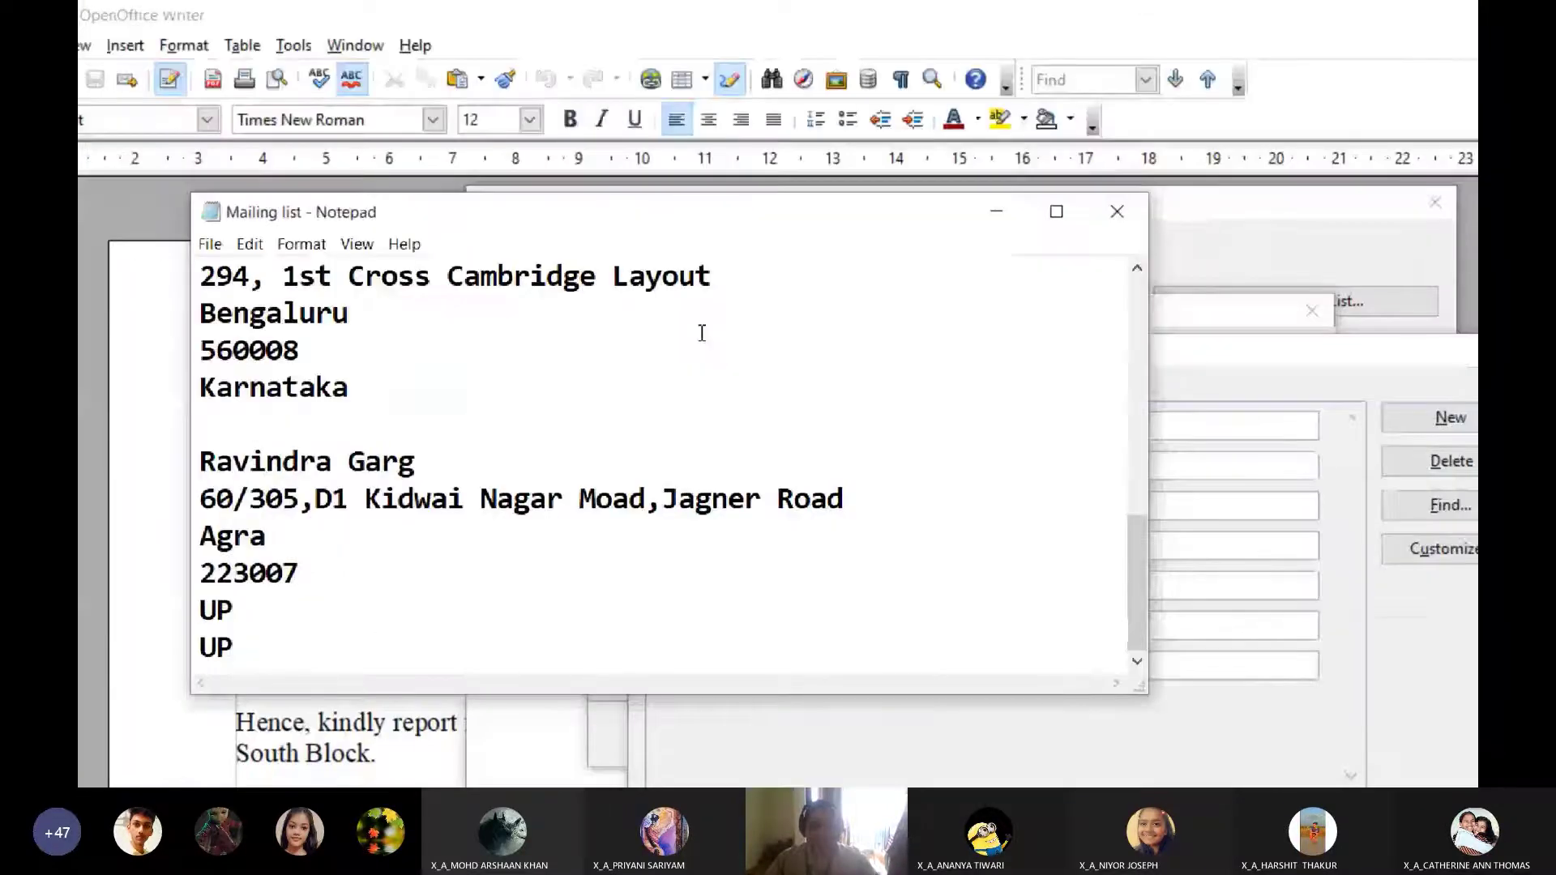
scroll(702, 333, "up", 3)
scroll(659, 389, "up", 3)
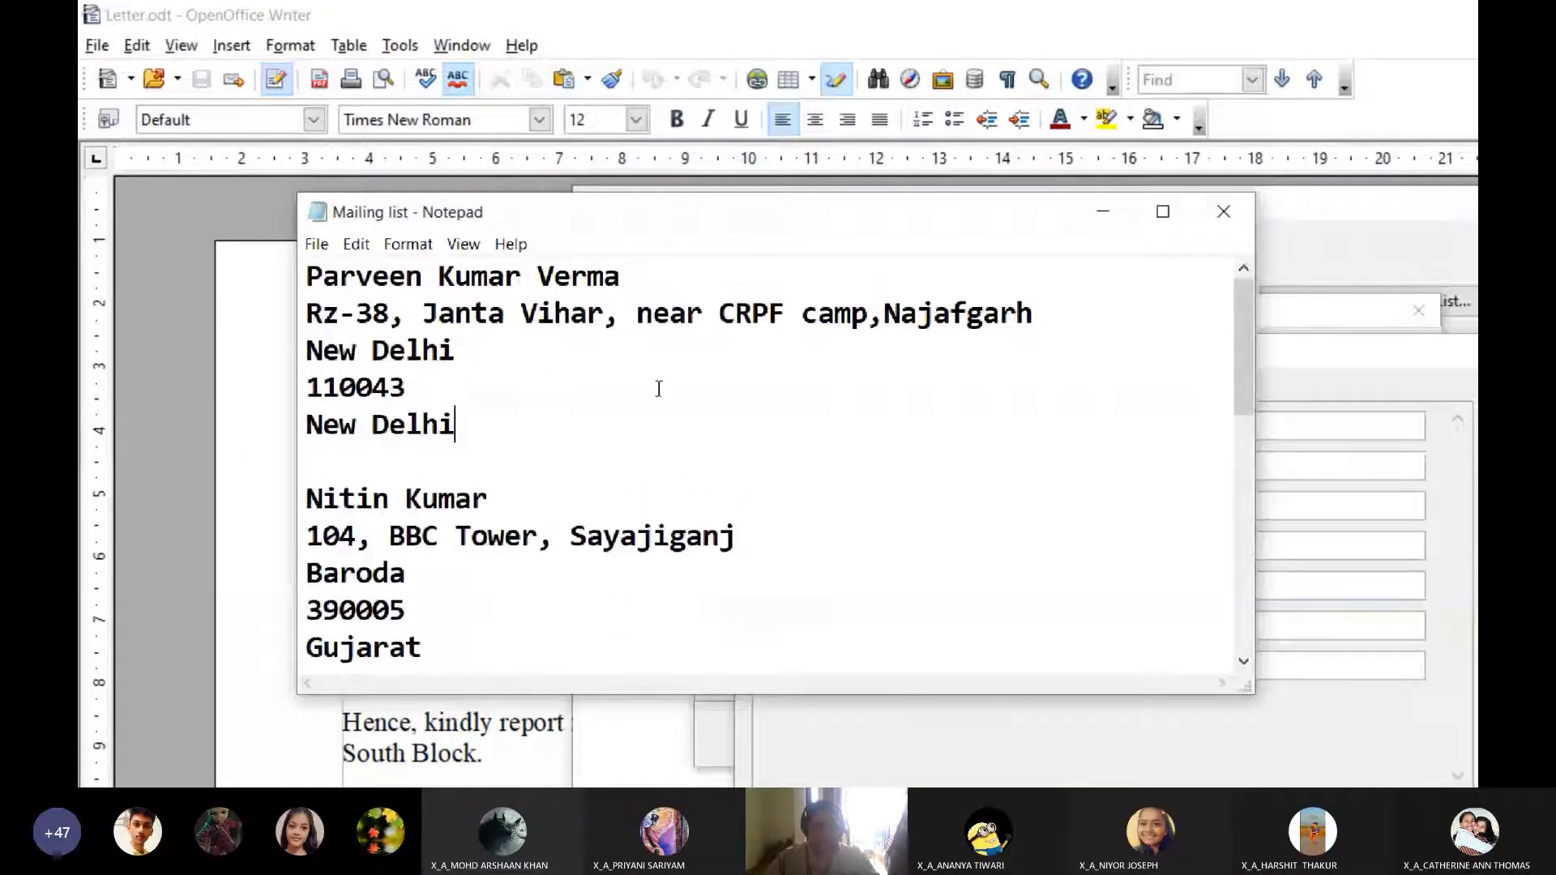
left_click_drag(622, 280, 299, 285)
left_click(654, 313)
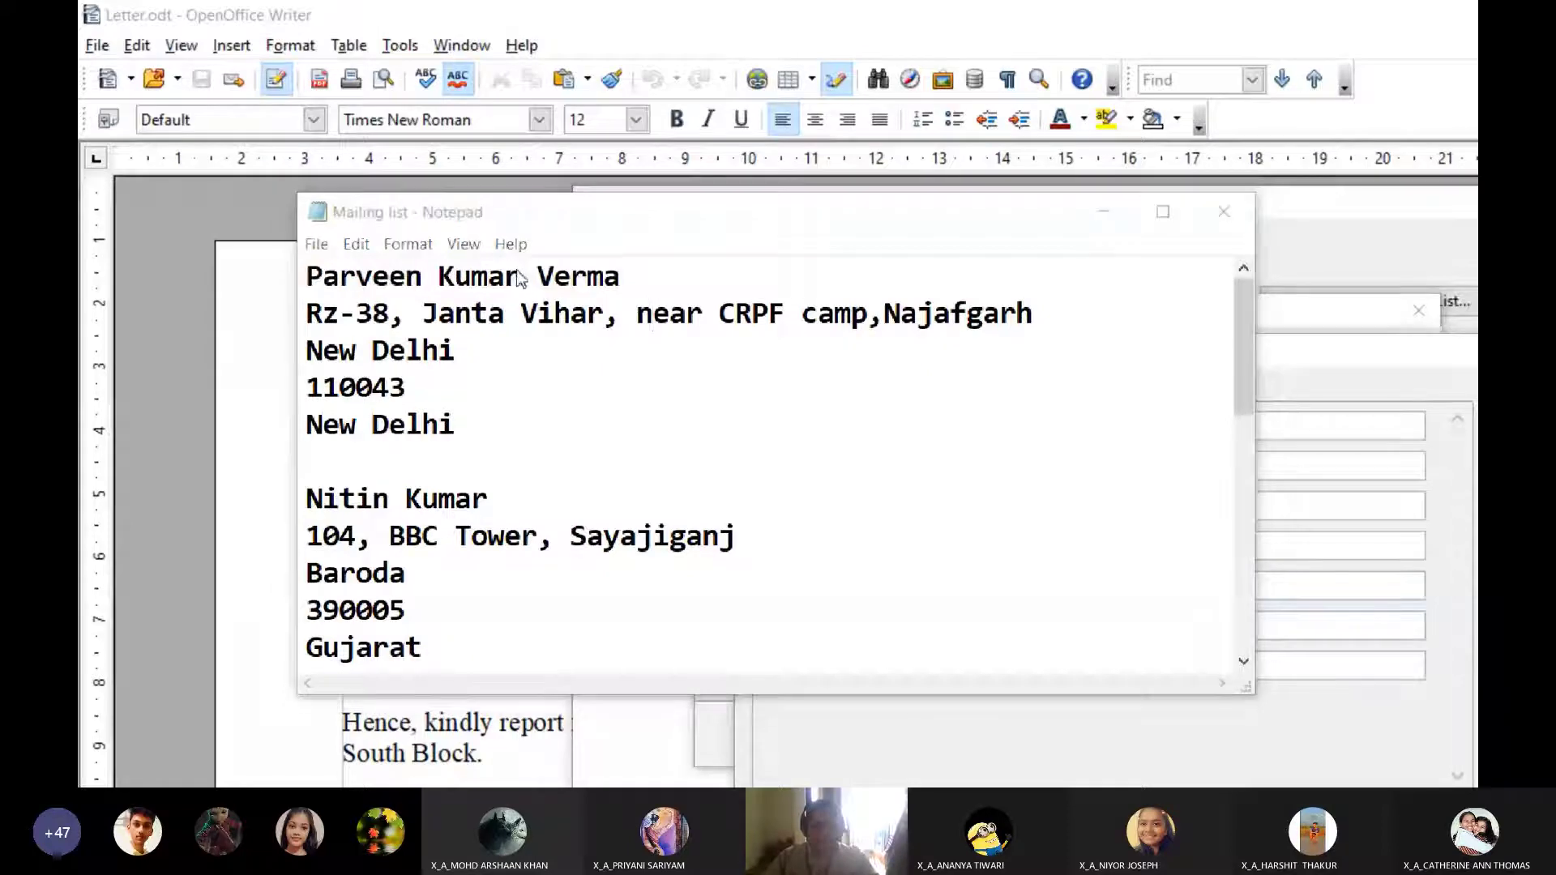
left_click_drag(521, 278, 304, 278)
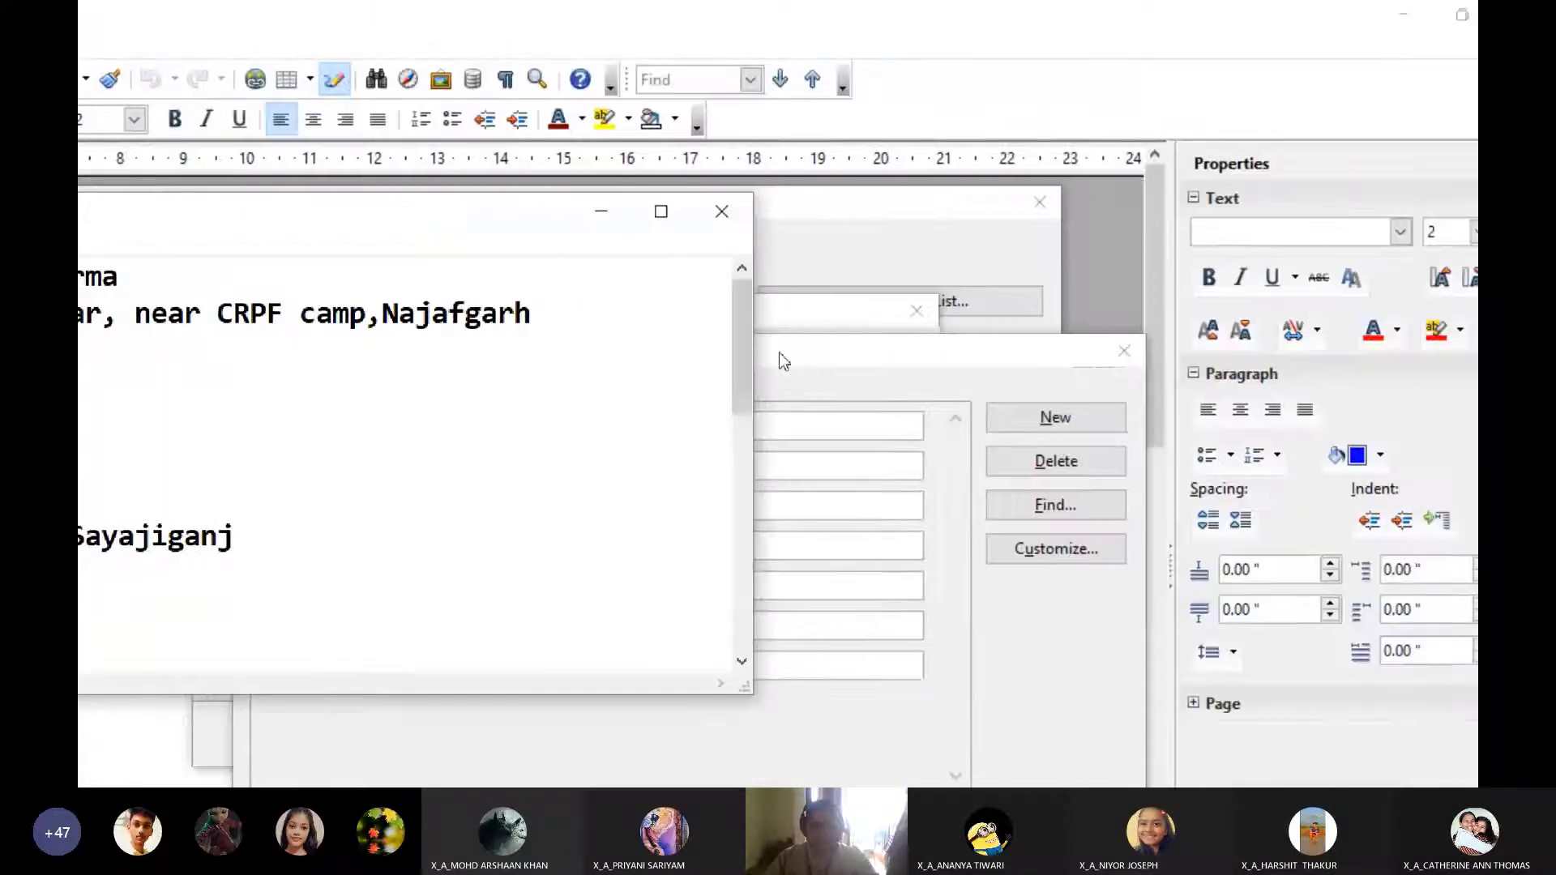
left_click(1285, 353)
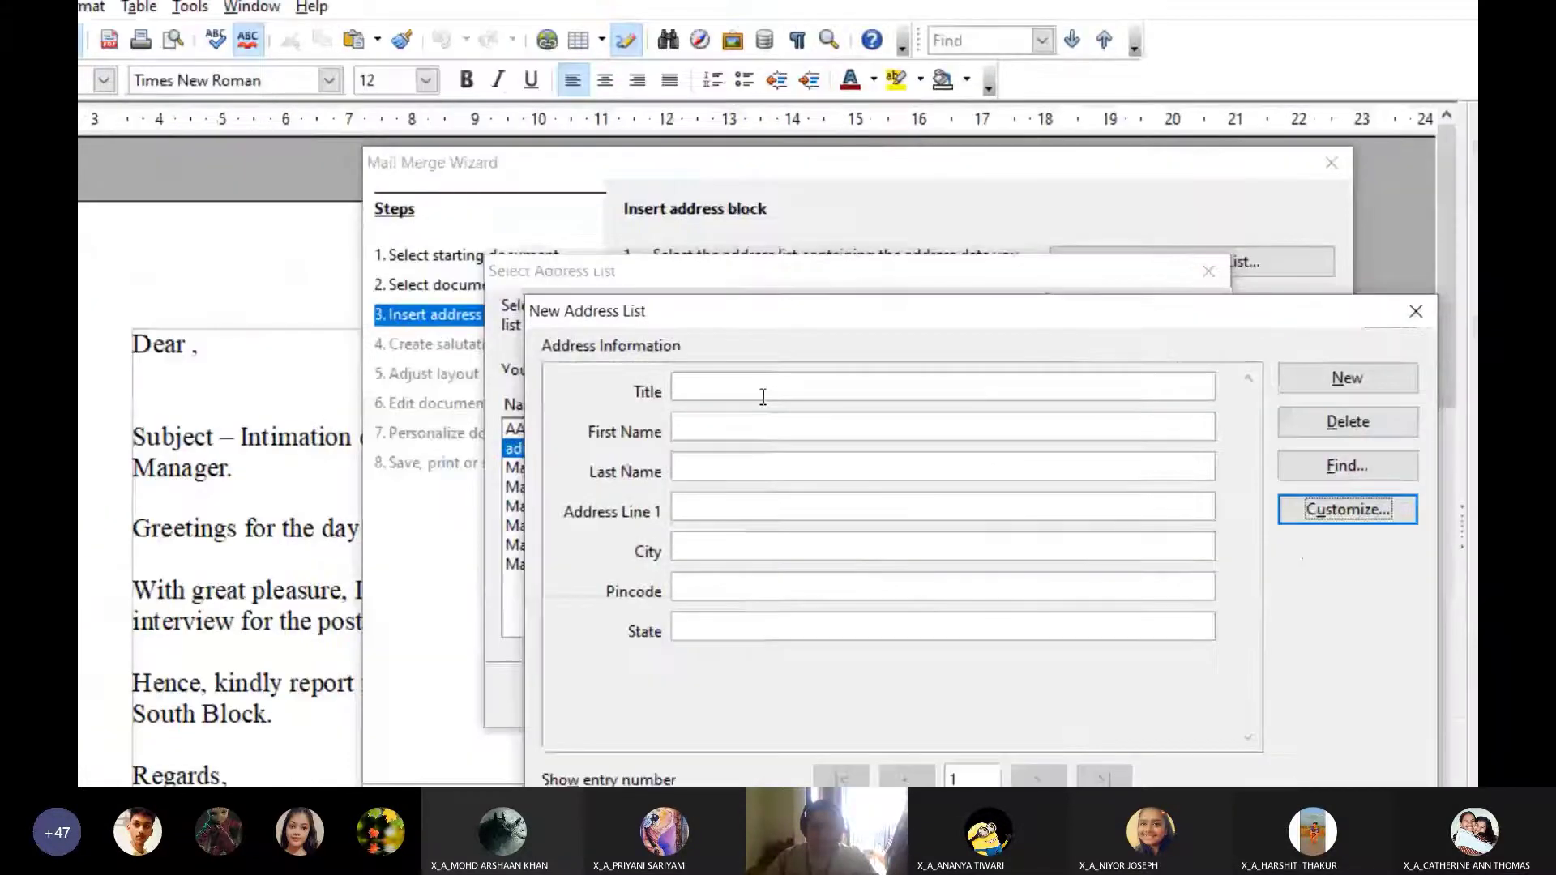
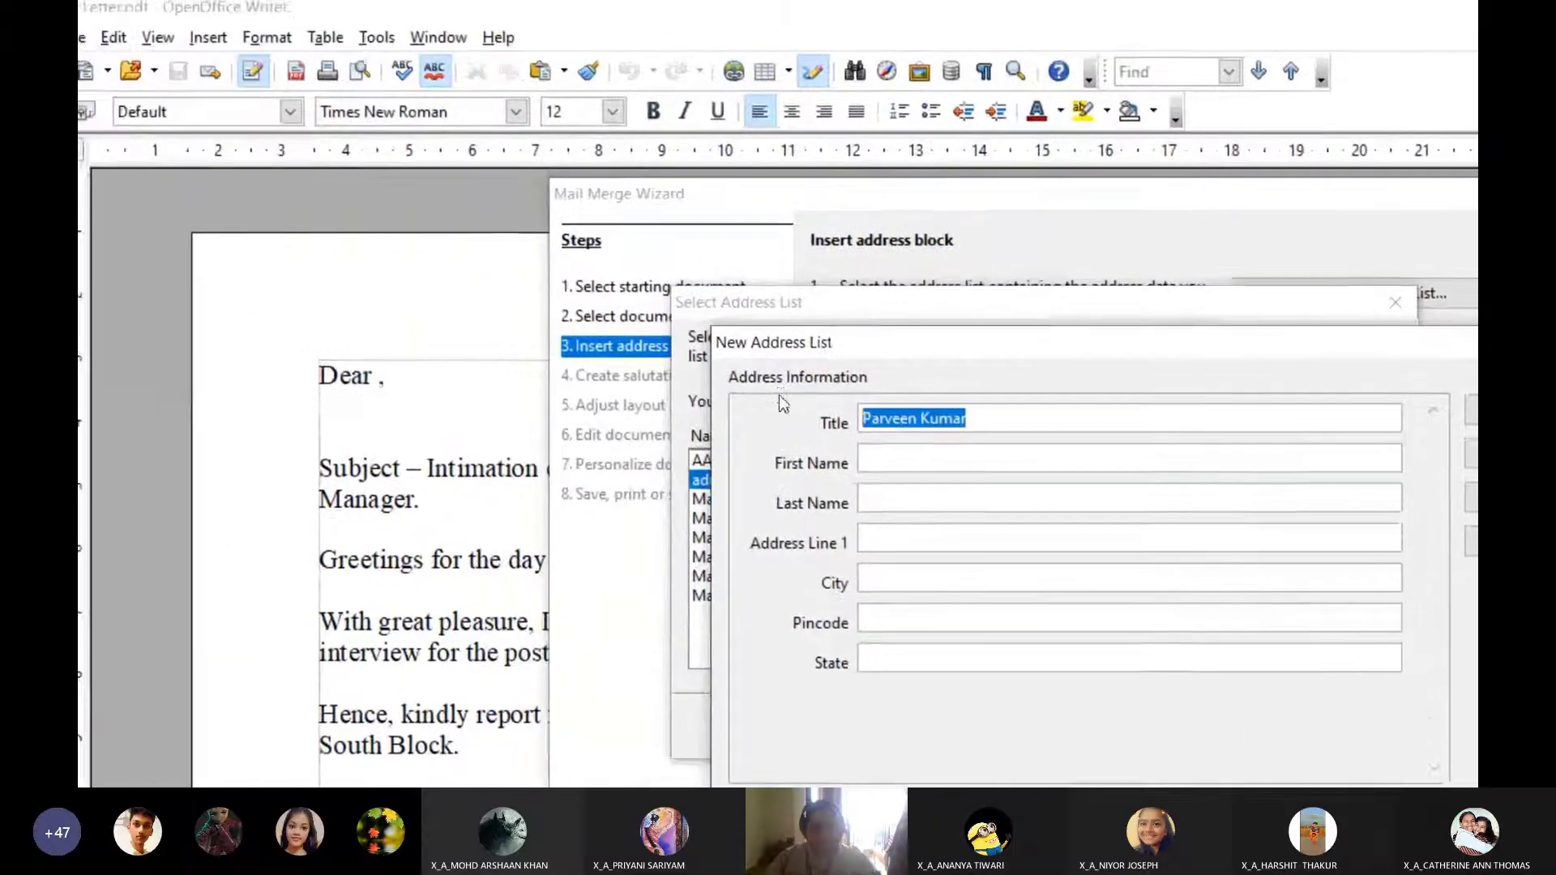
type("Mr.")
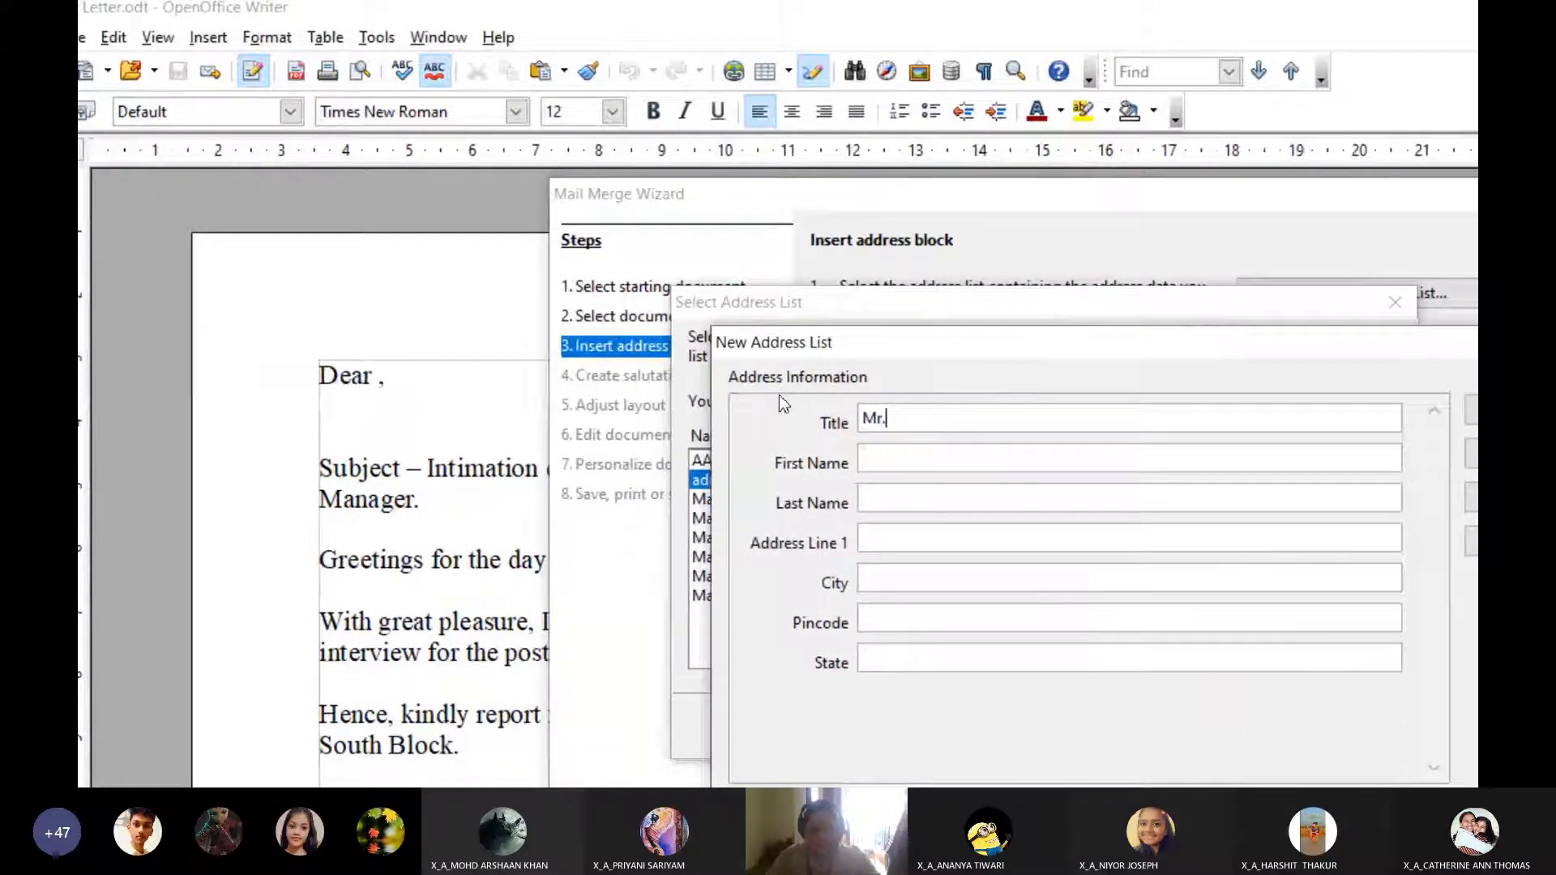
key("Tab")
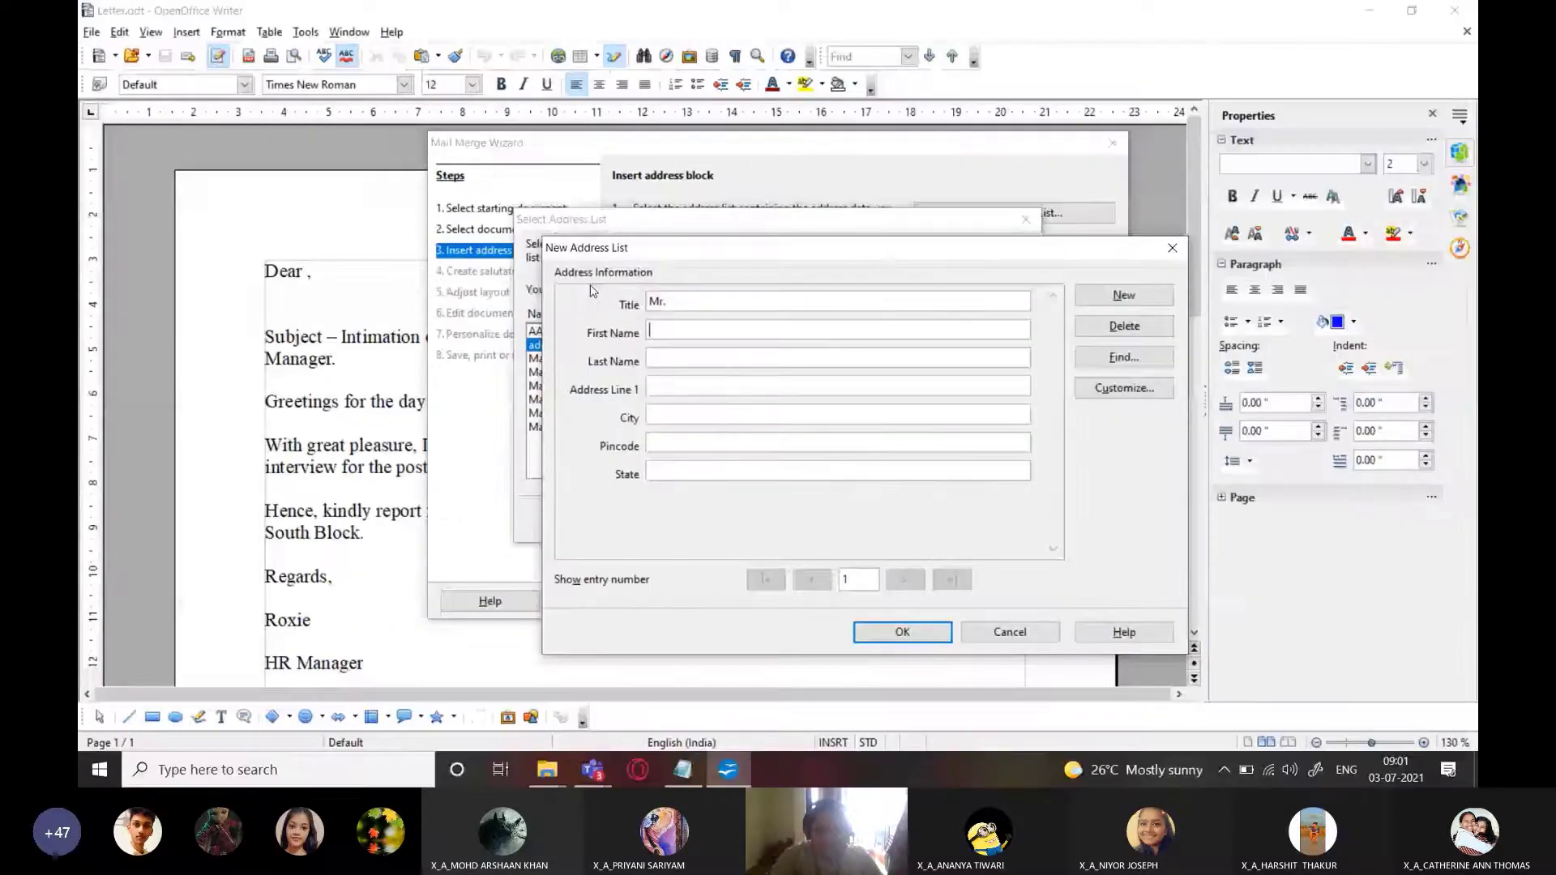
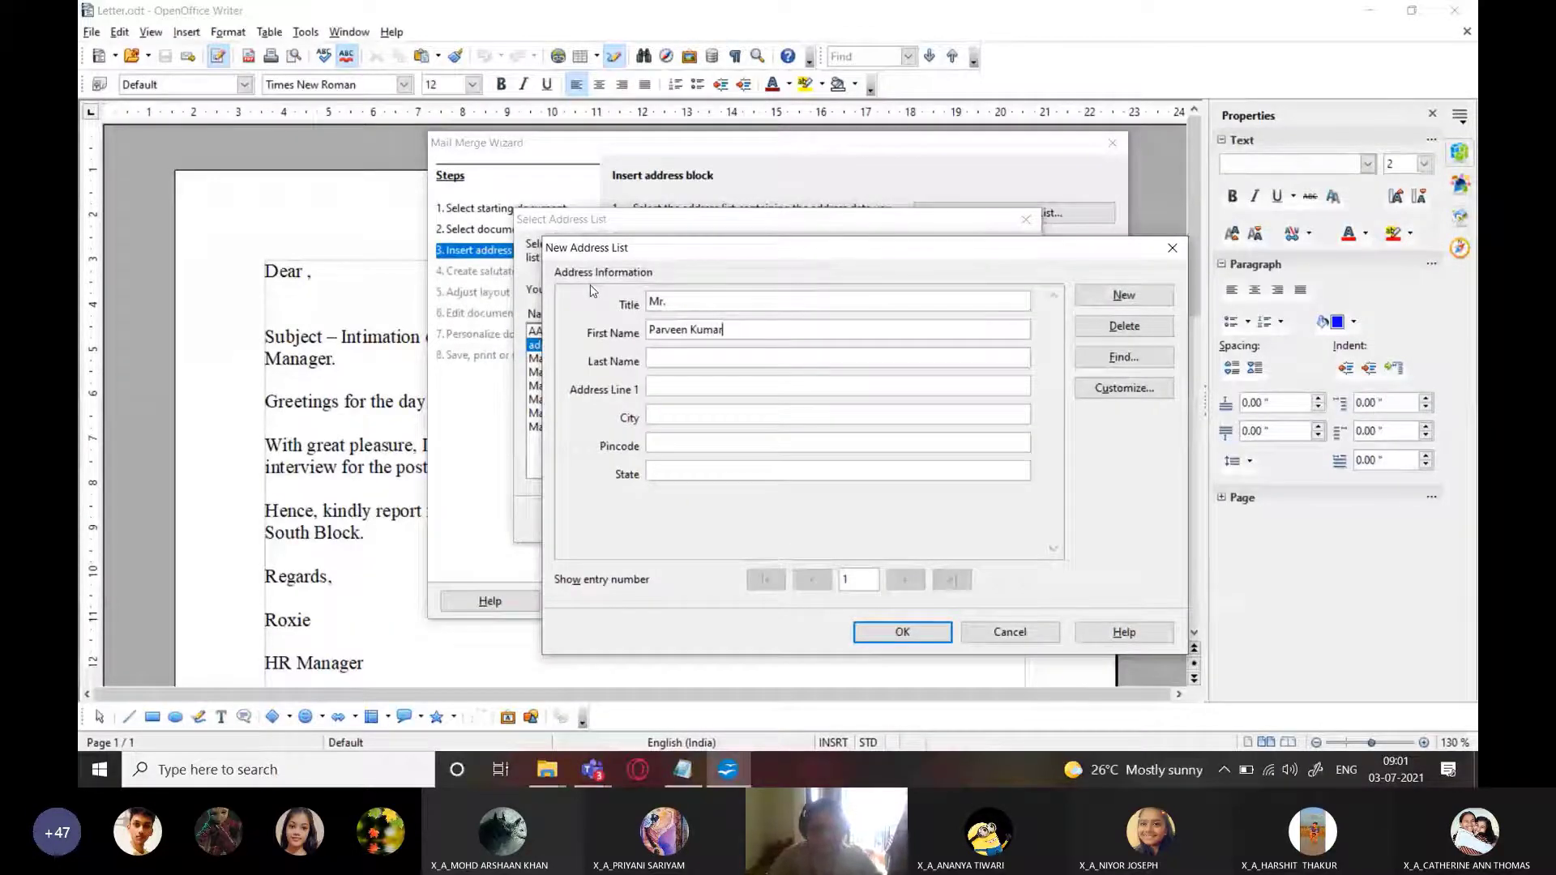
Add the candidate's last name and street address copied from the Notepad mailing list
key("alt+Tab")
key("alt+Tab")
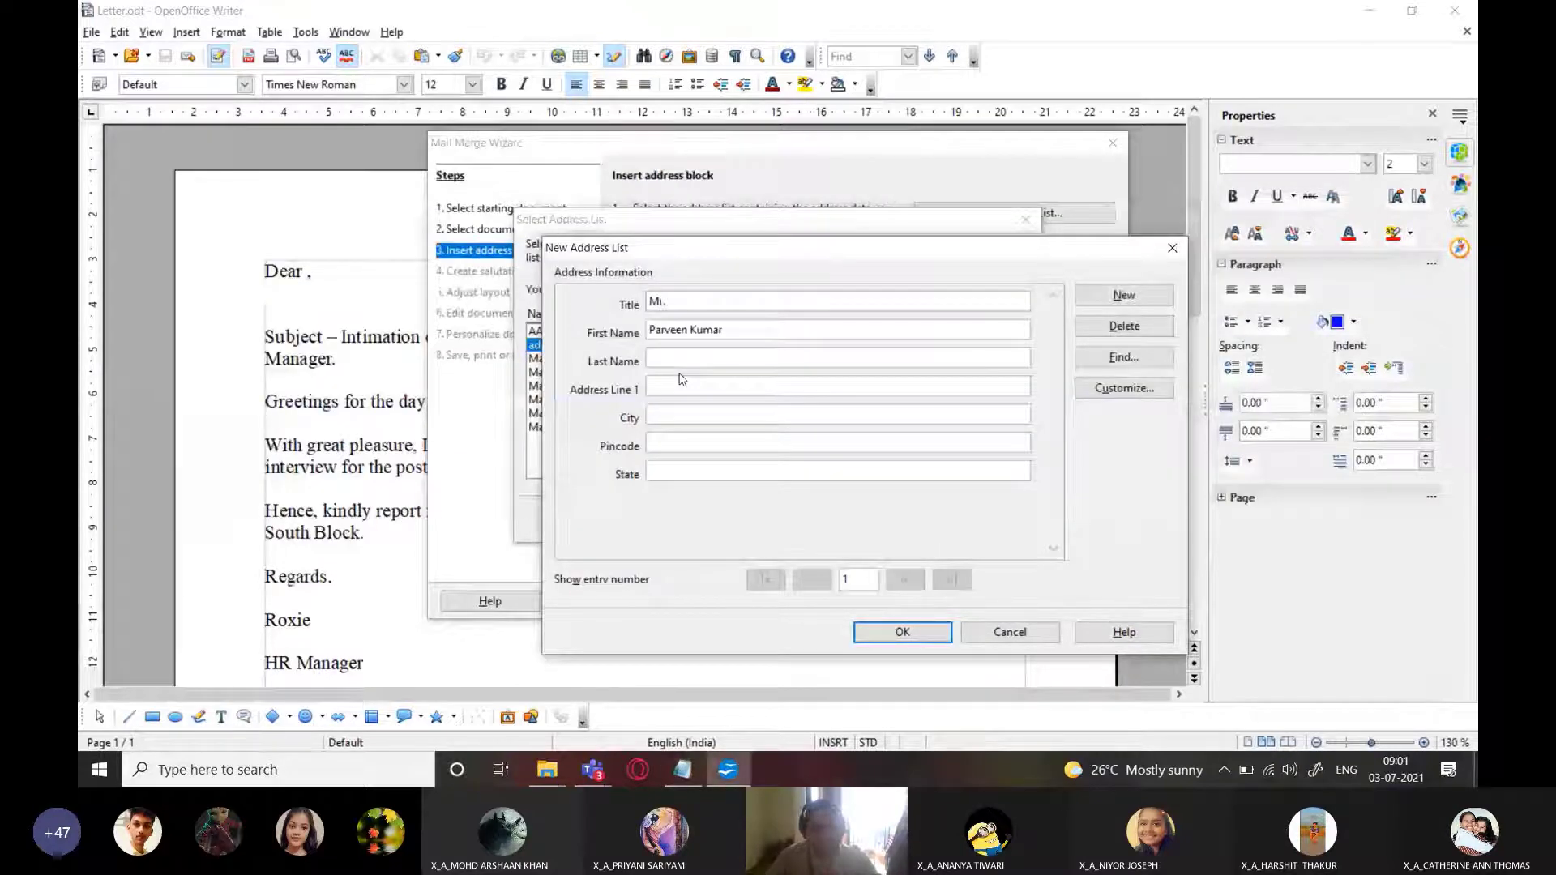
left_click(684, 360)
type("Verma")
key("alt+Tab")
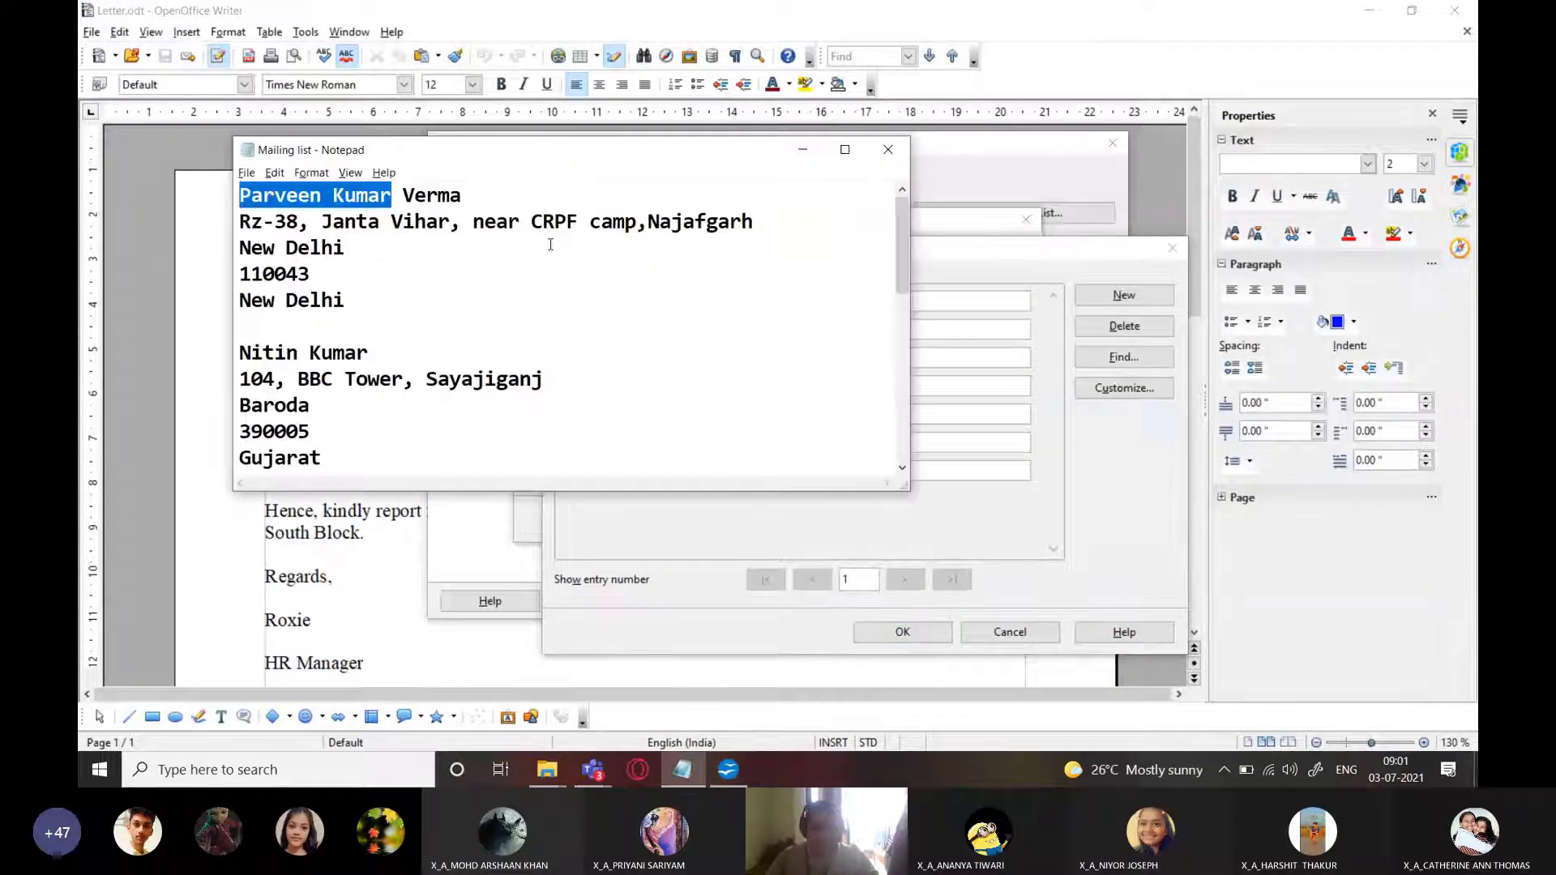
left_click_drag(243, 224, 768, 229)
key("ctrl+c")
key("alt+Tab")
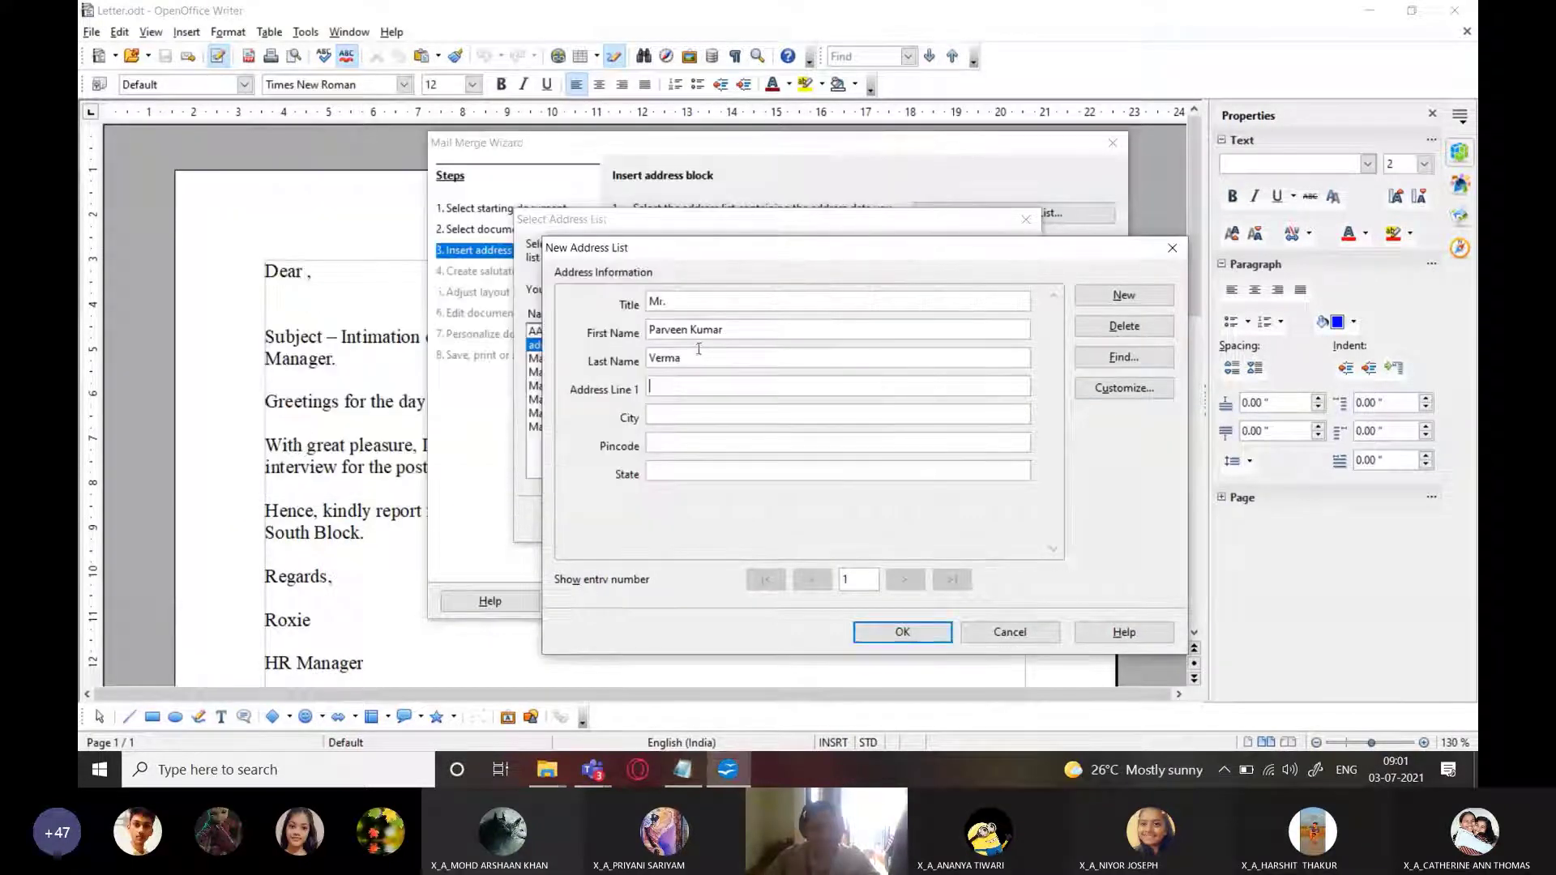
key("Tab")
key("ctrl+v")
key("alt+Tab")
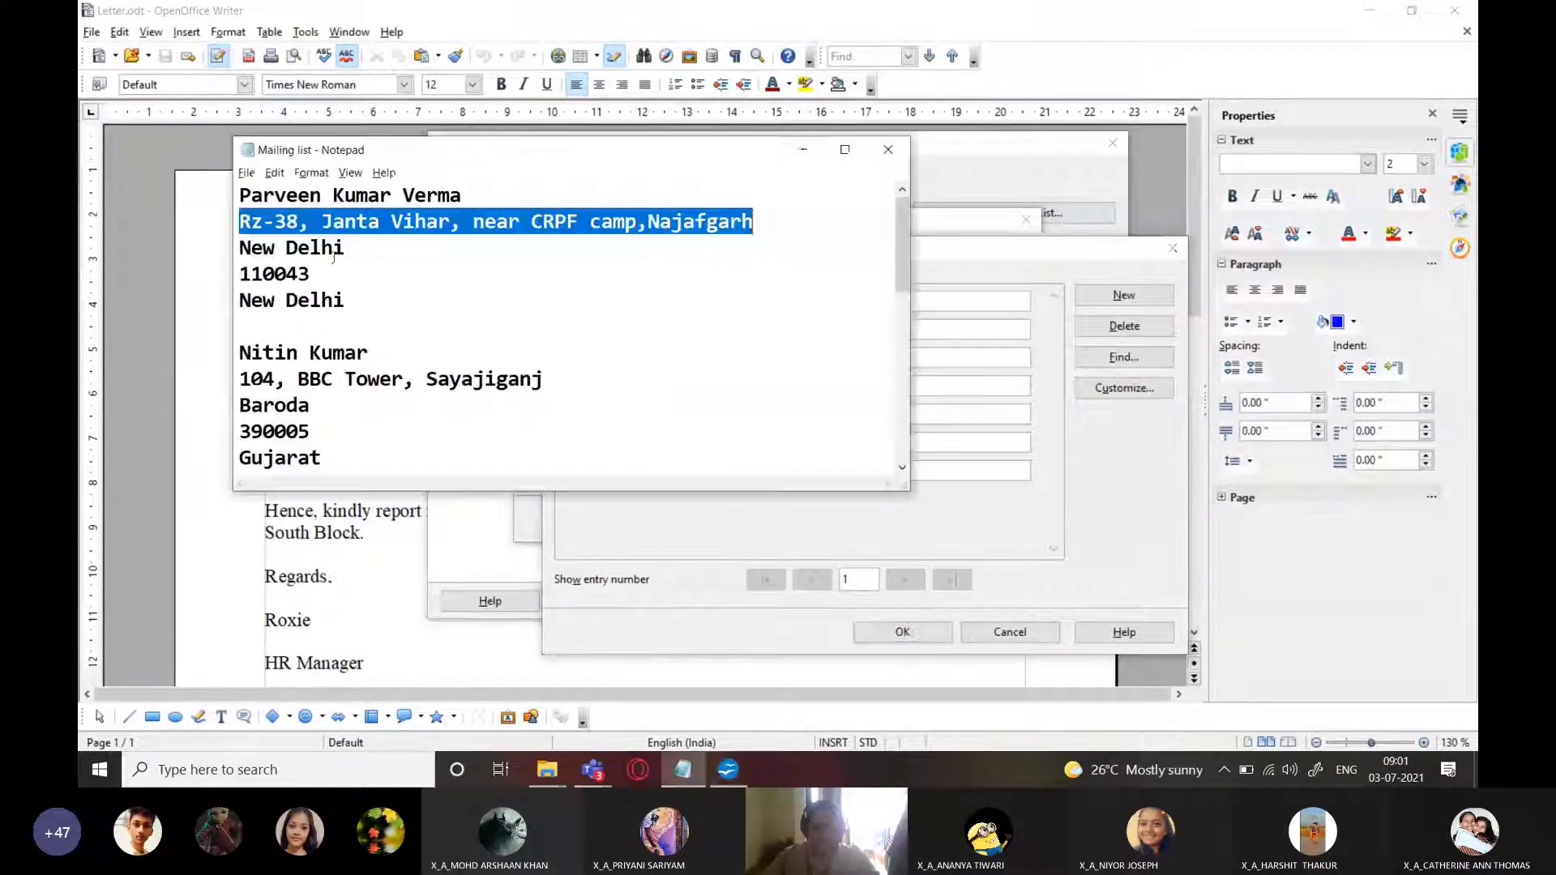
key("alt+Tab")
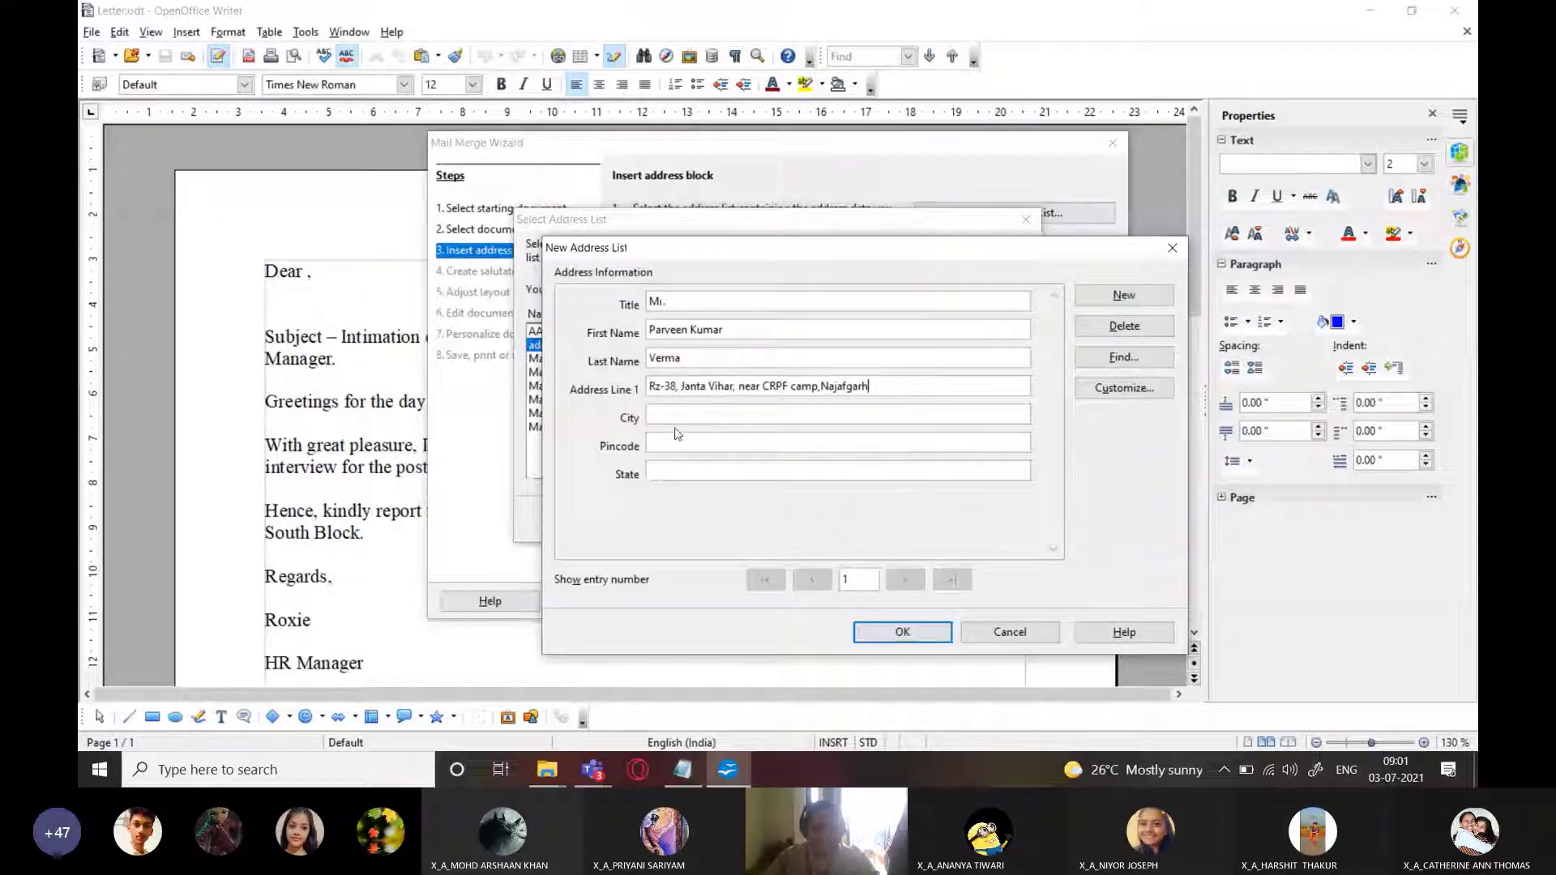
type("New Delhi")
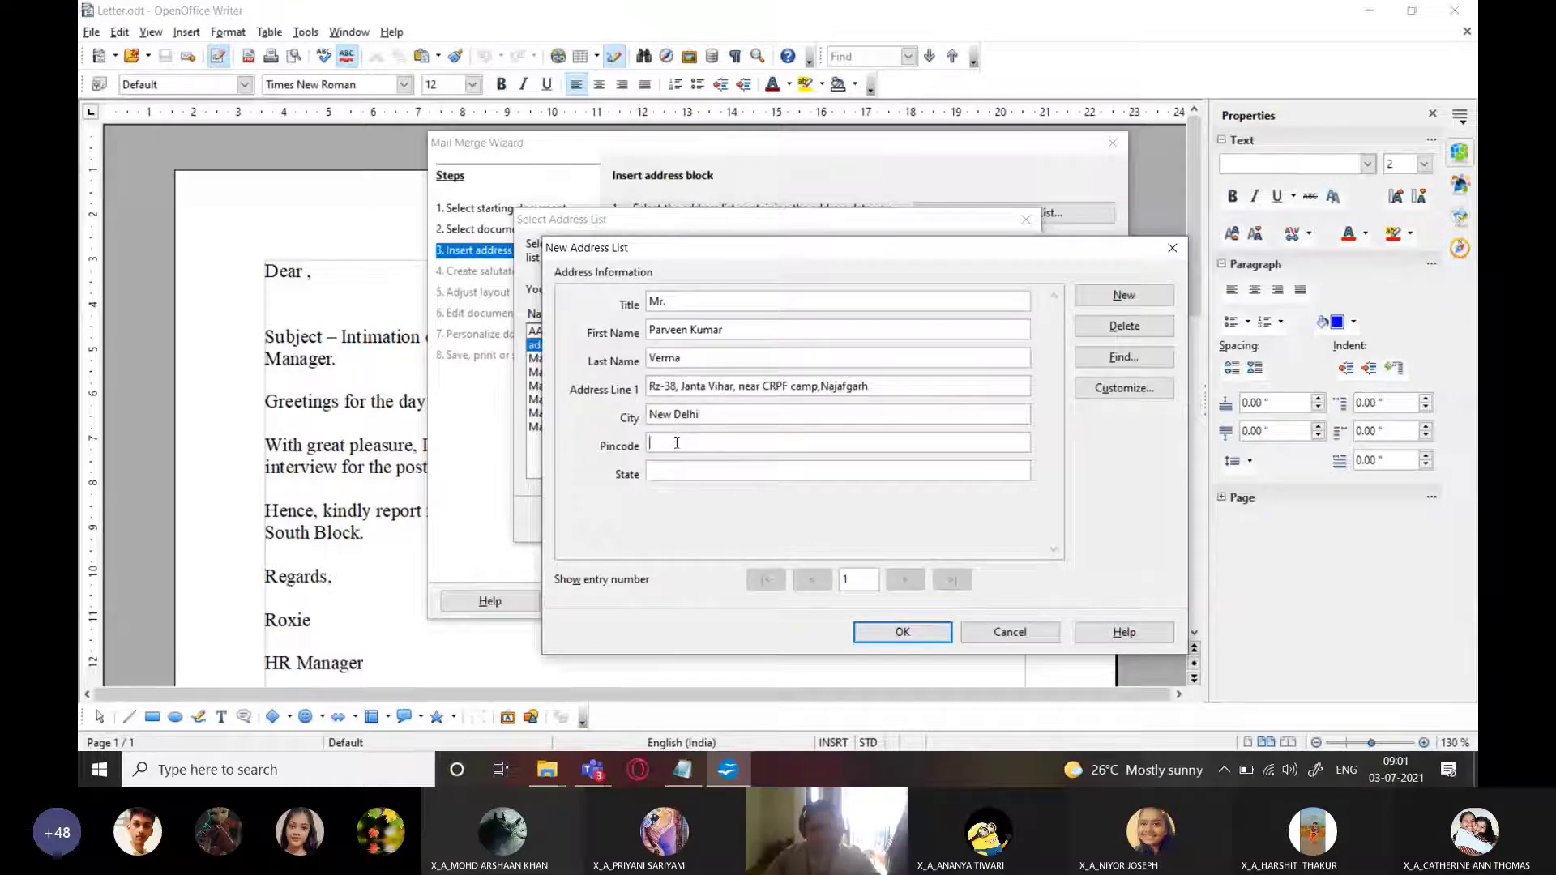
Paste the candidate's pincode and type the state into the entry
key("alt+Tab")
left_click_drag(327, 275, 252, 276)
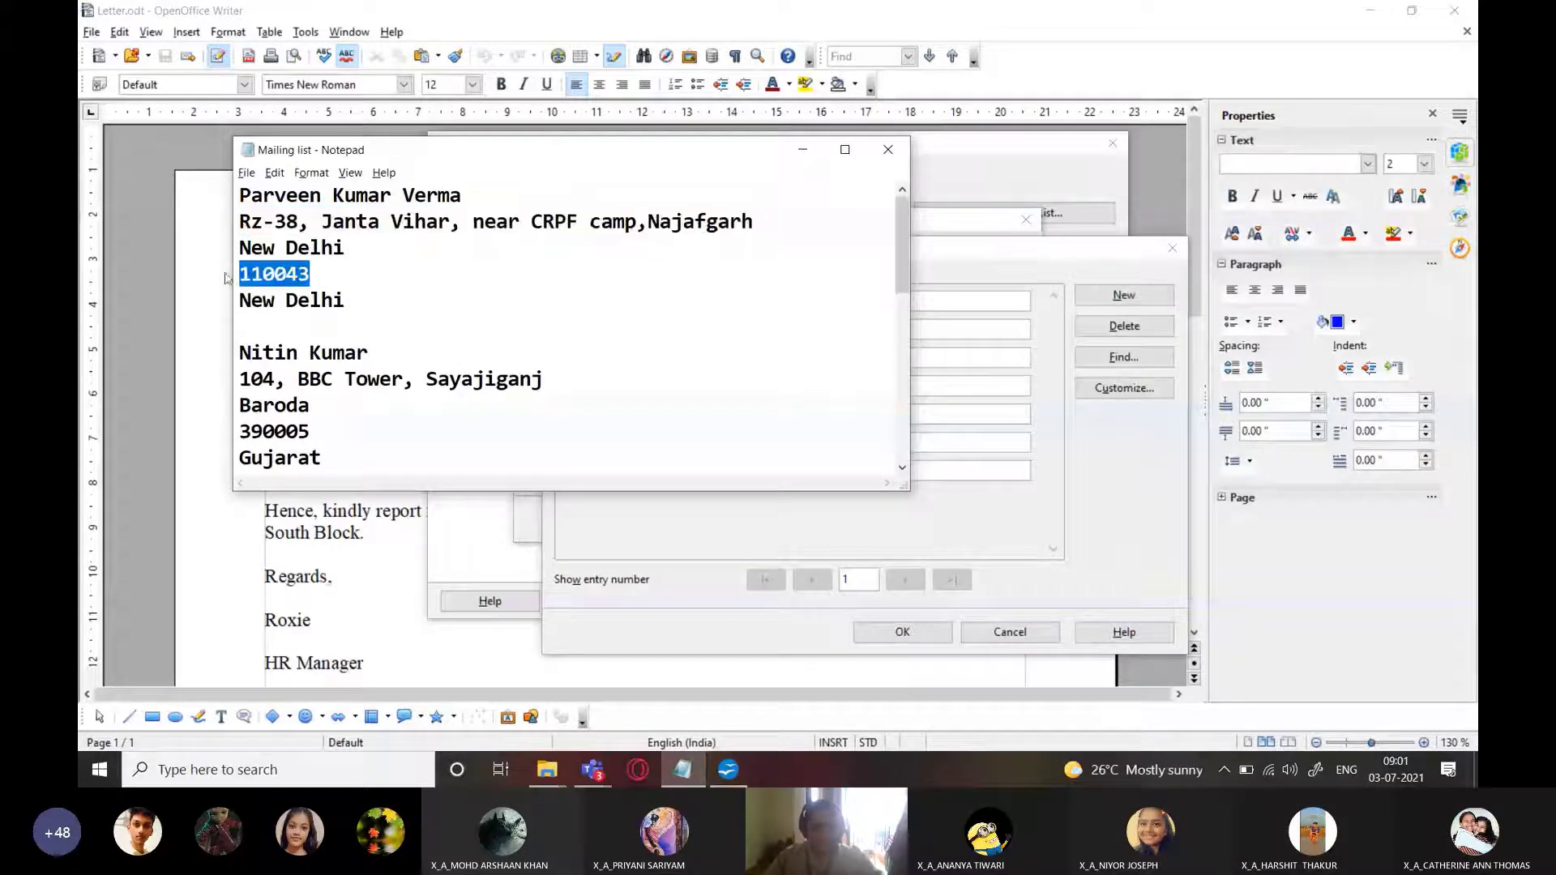
key("ctrl+c")
key("alt+Tab")
key("ctrl+v")
left_click(678, 469)
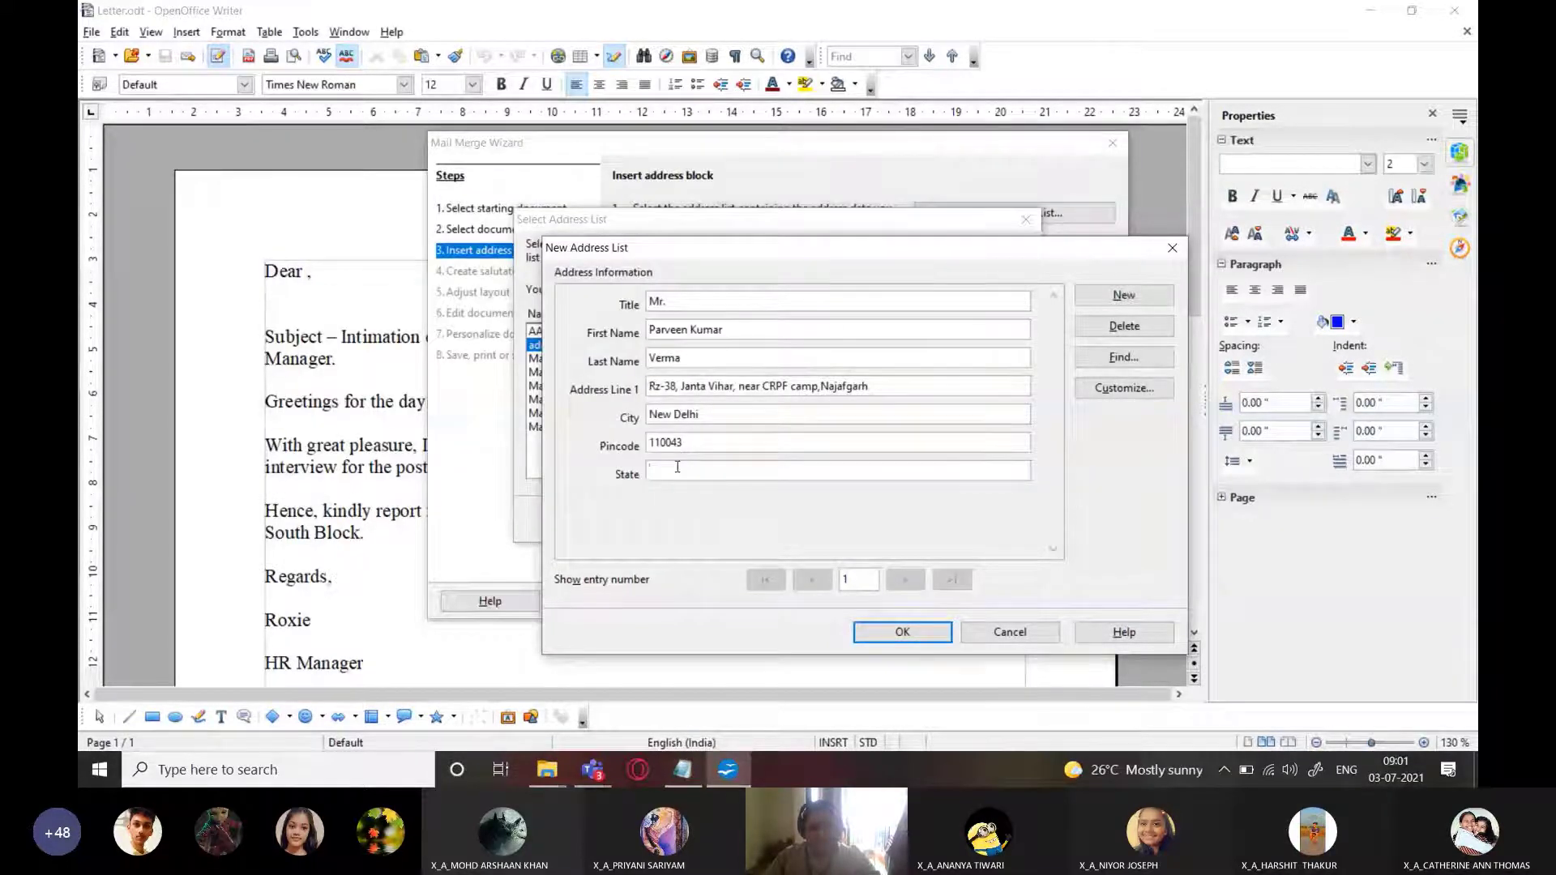
type("New Del")
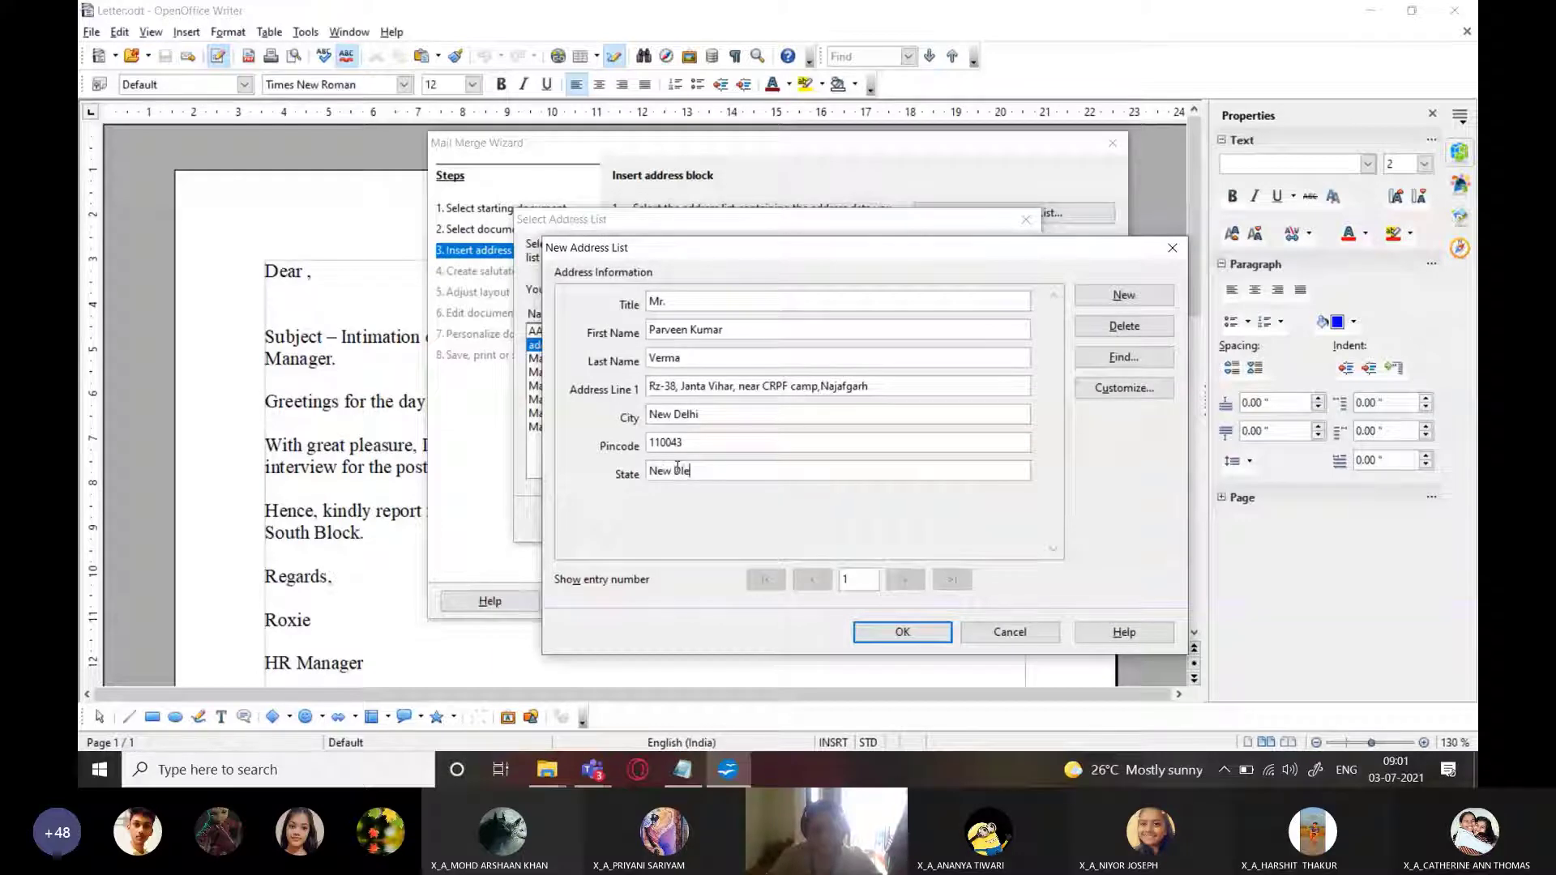
type("hi")
key("BackSpace")
key("BackSpace")
key("BackSpace")
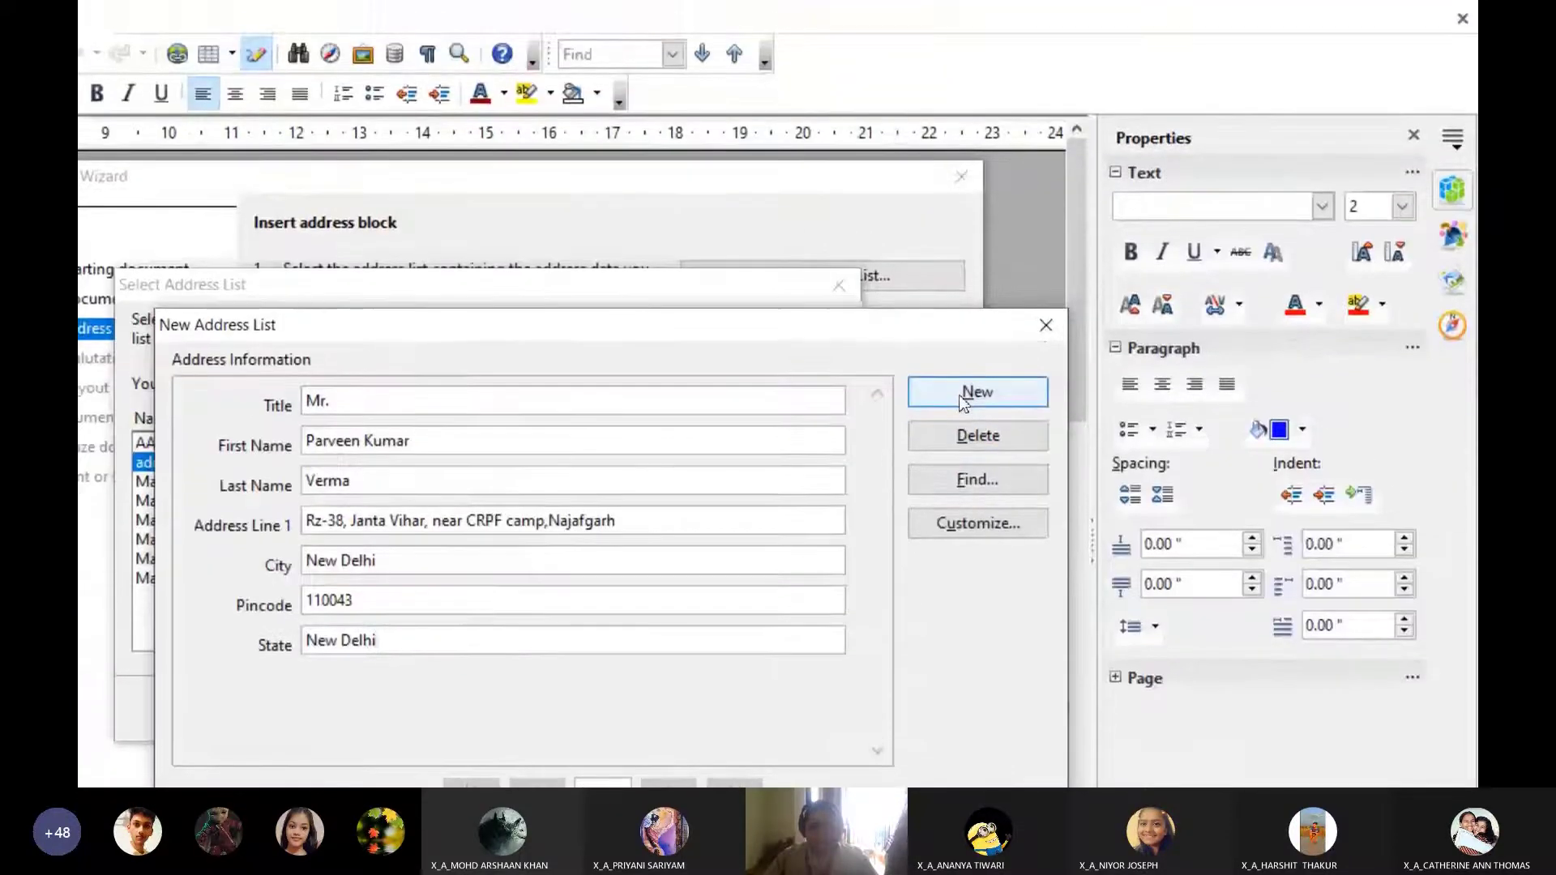
Start a second entry with title 'Mr.' and the second candidate's name
left_click(964, 391)
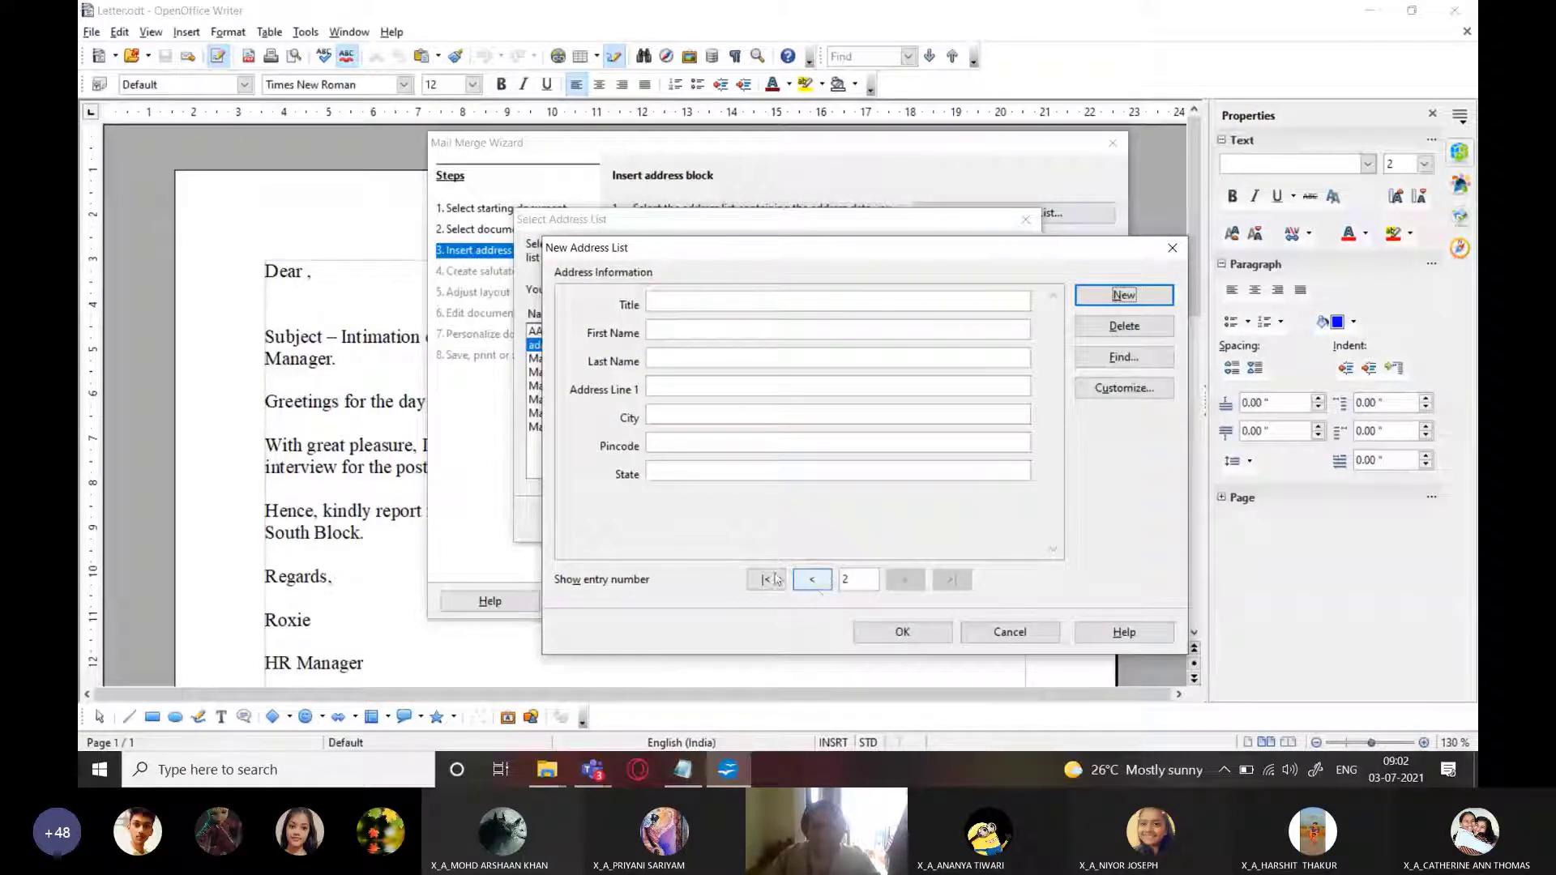
left_click(676, 300)
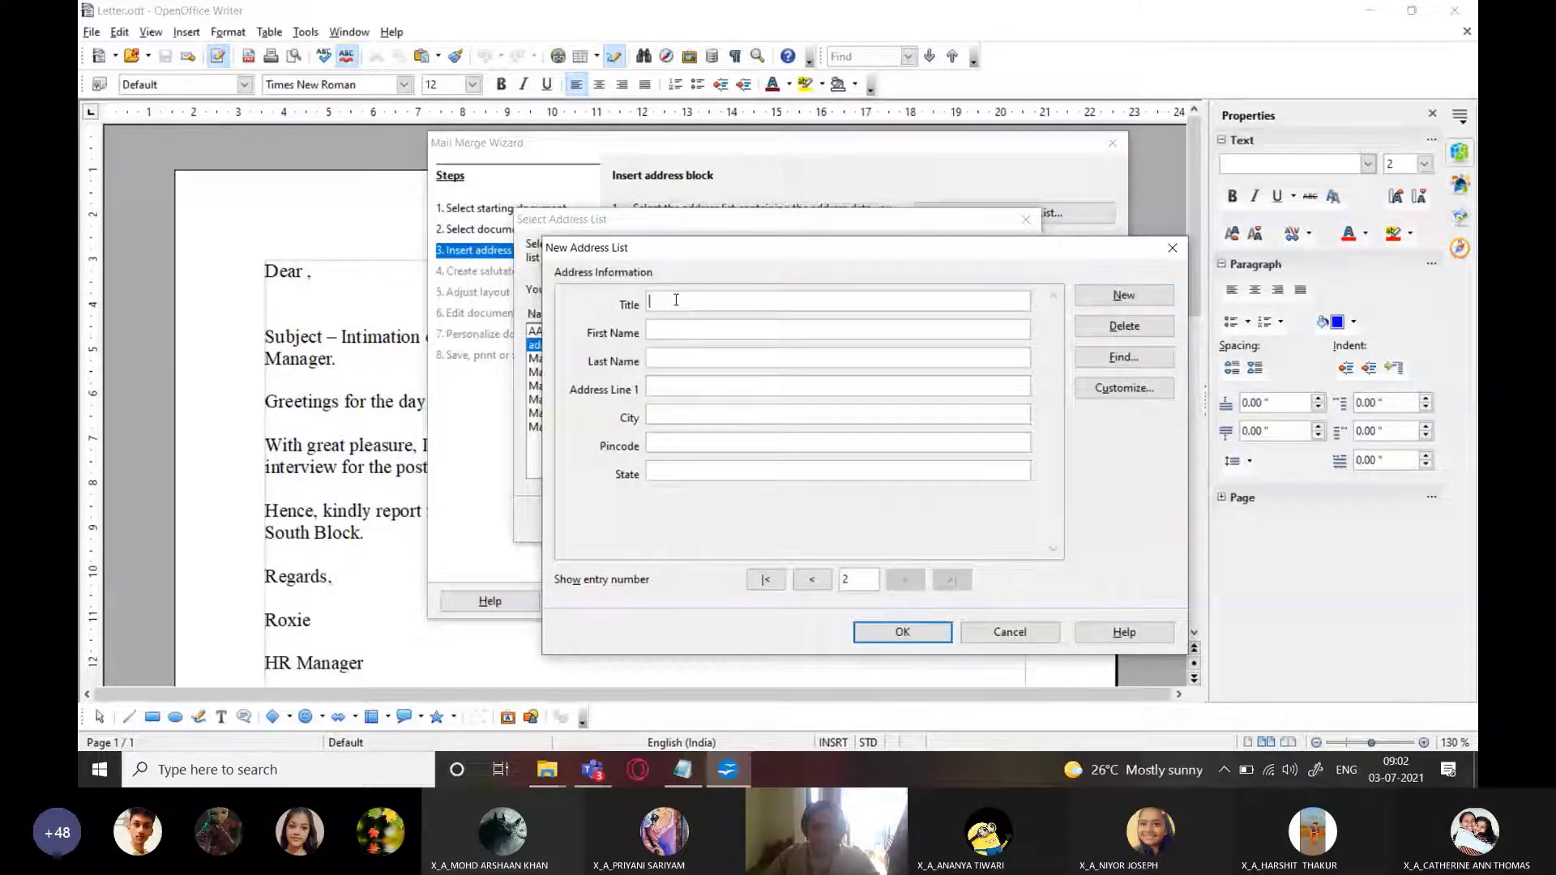
key("alt+Tab")
scroll(387, 300, "down", 2)
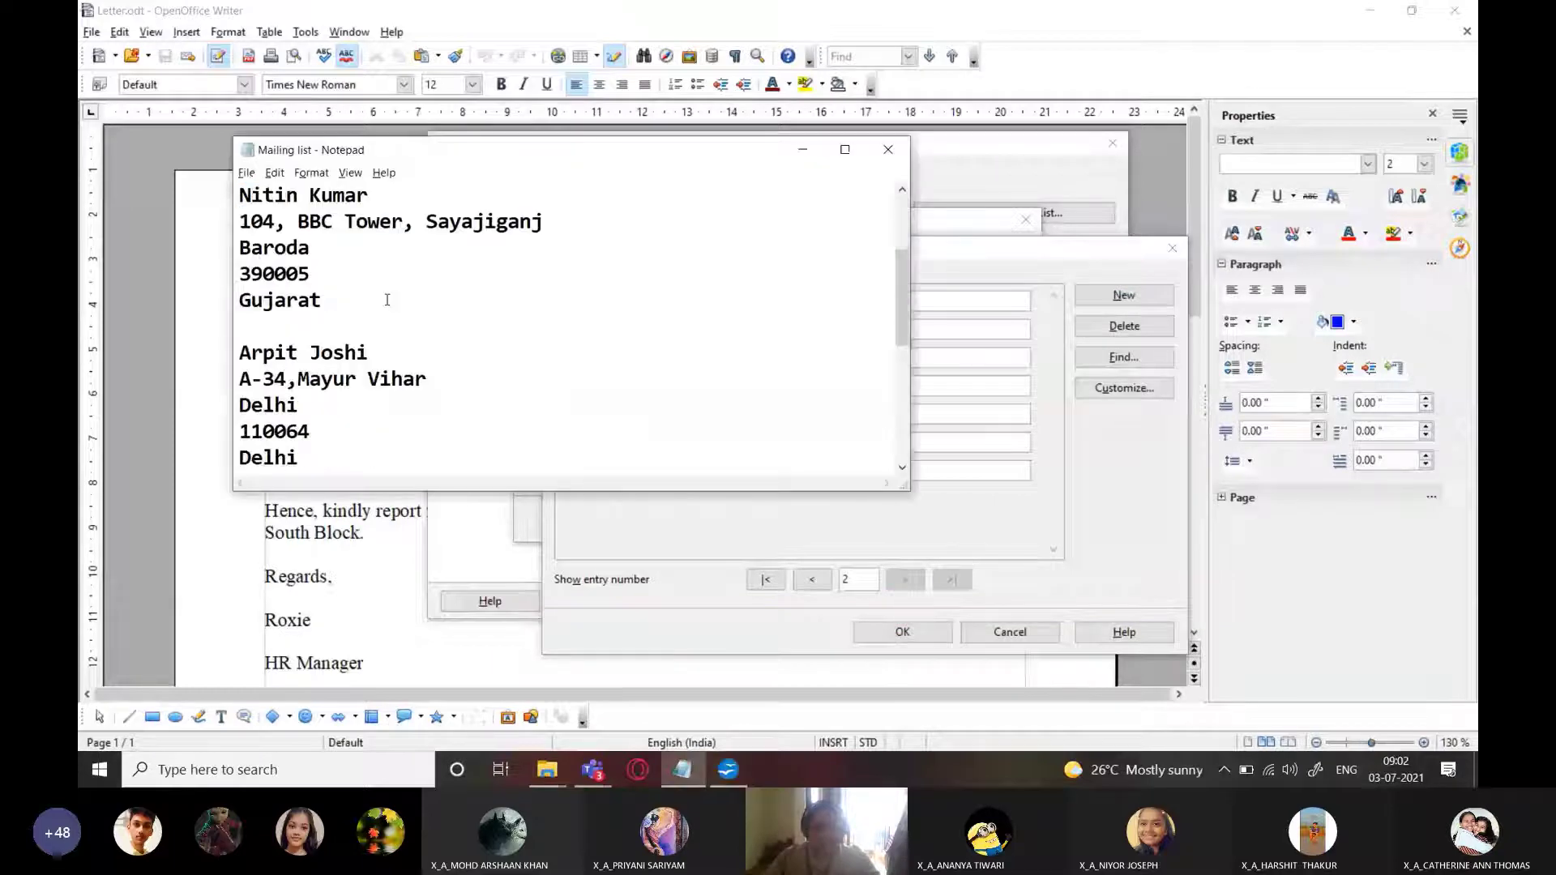
key("alt+Tab")
type("Mr.")
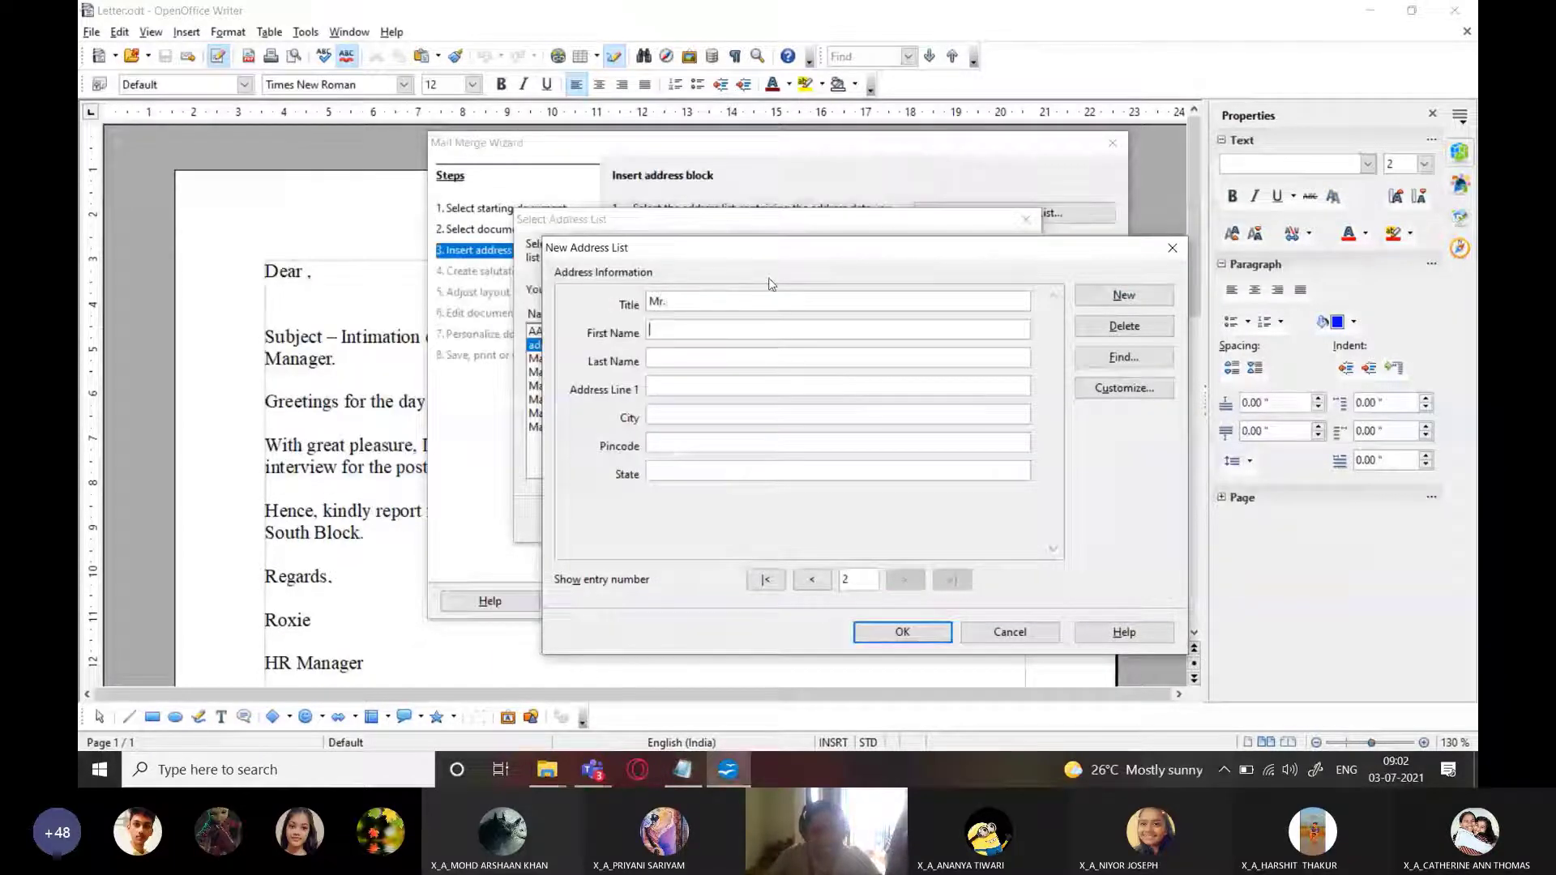
key("Tab")
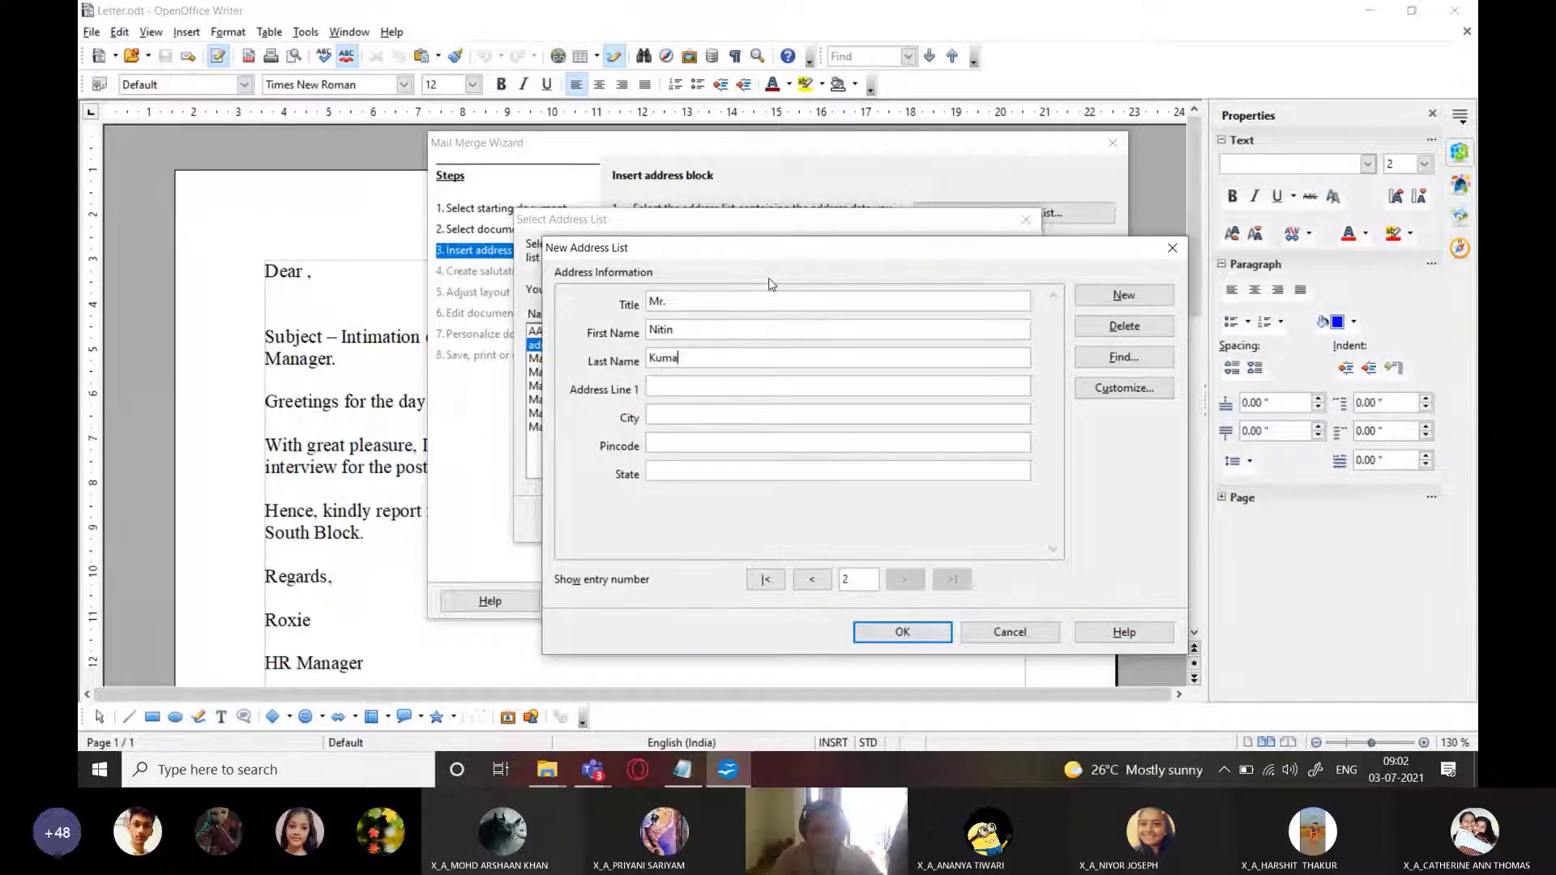
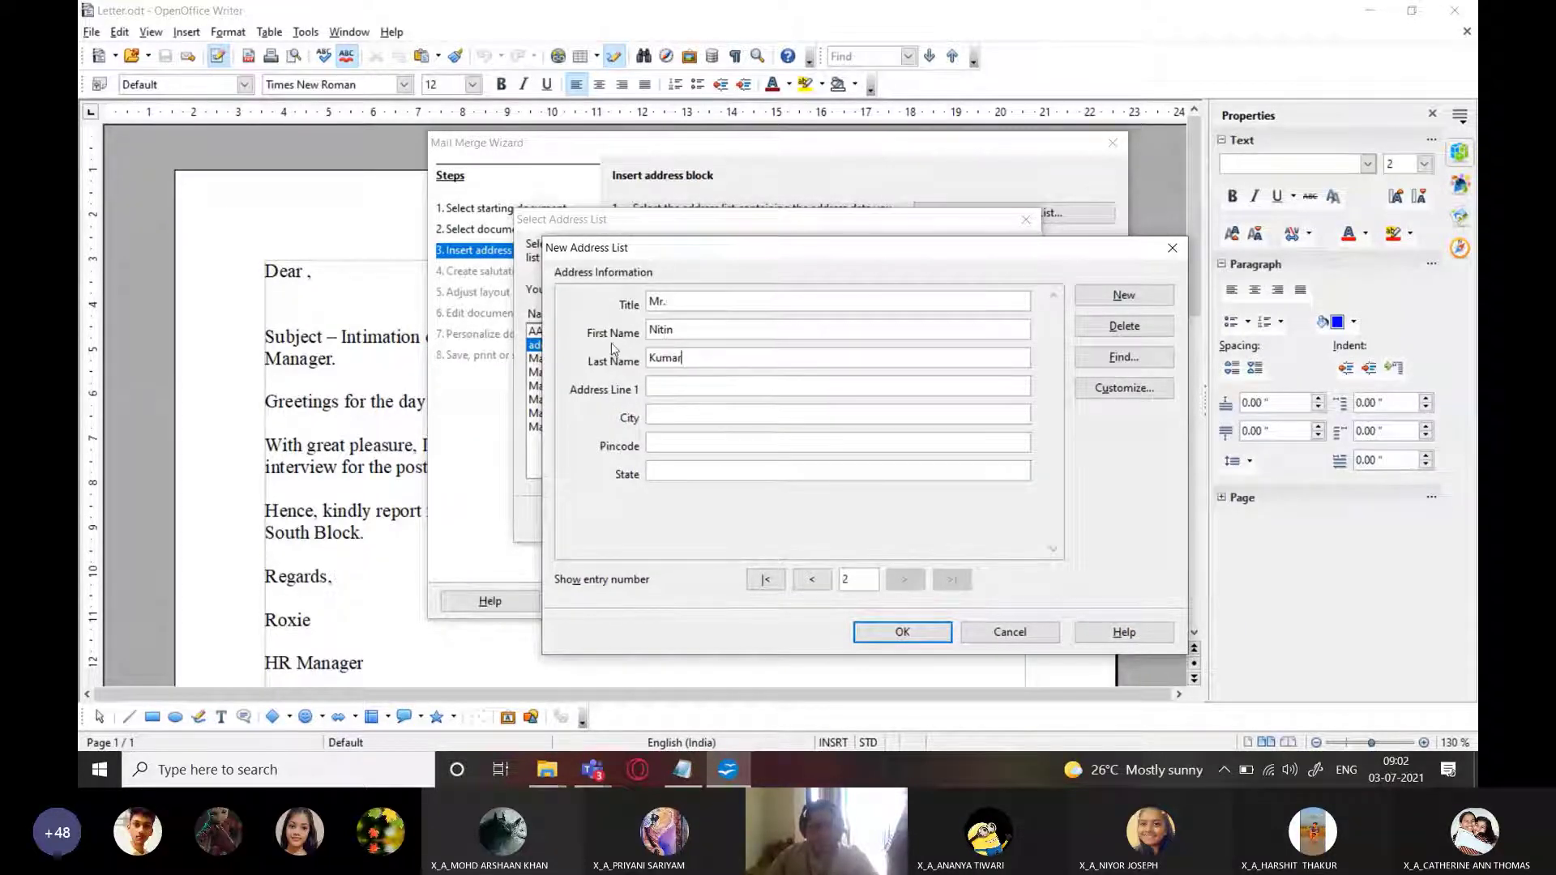
Copy the second candidate's street address and city from Notepad into the entry
key("alt+Tab")
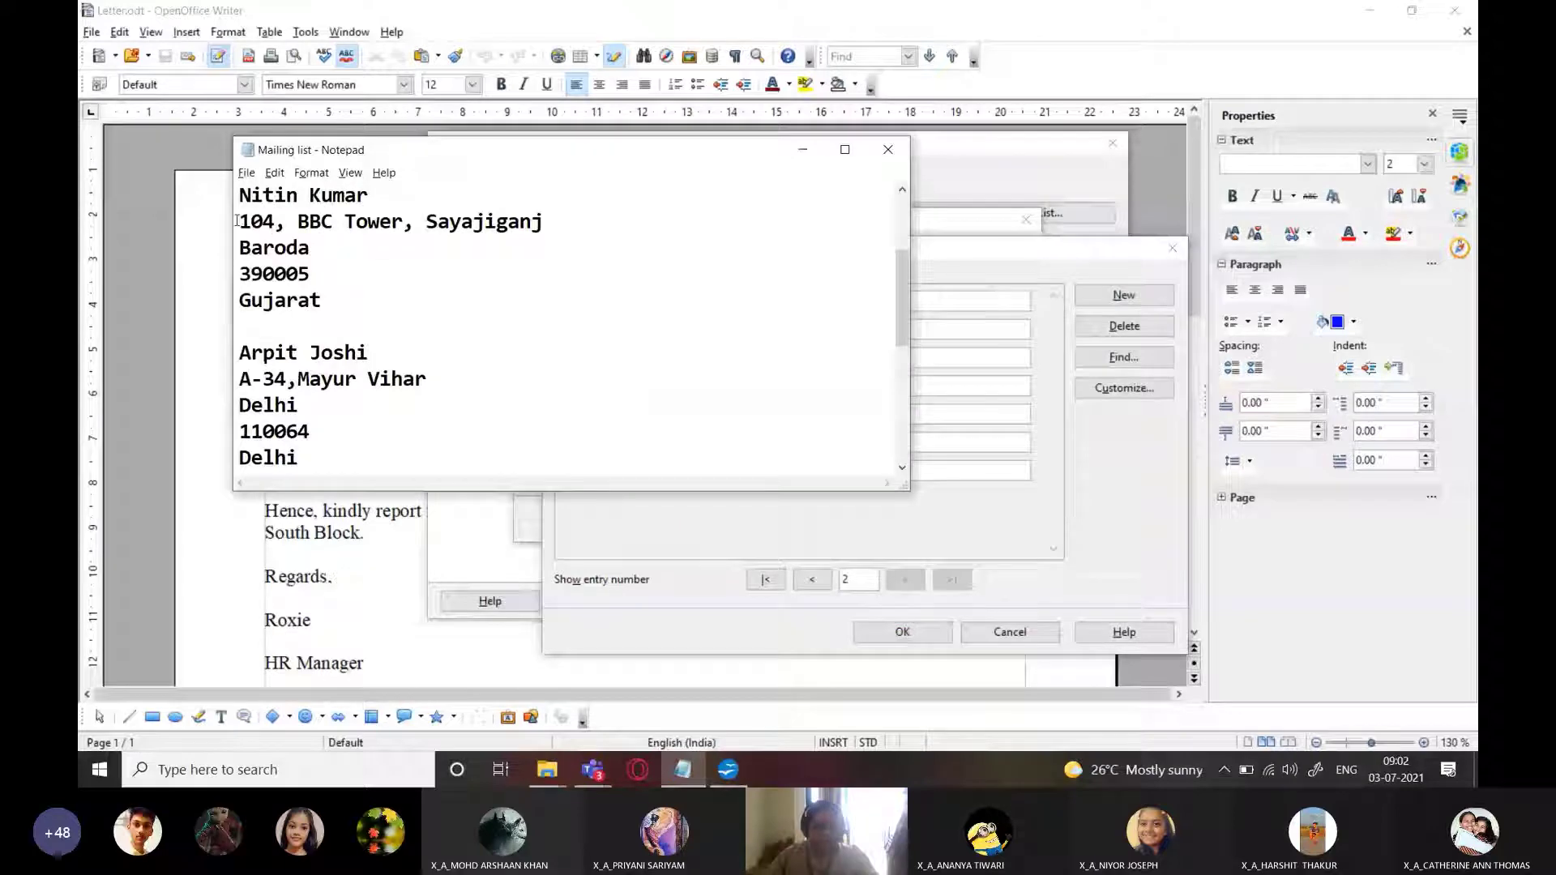
left_click_drag(236, 221, 543, 228)
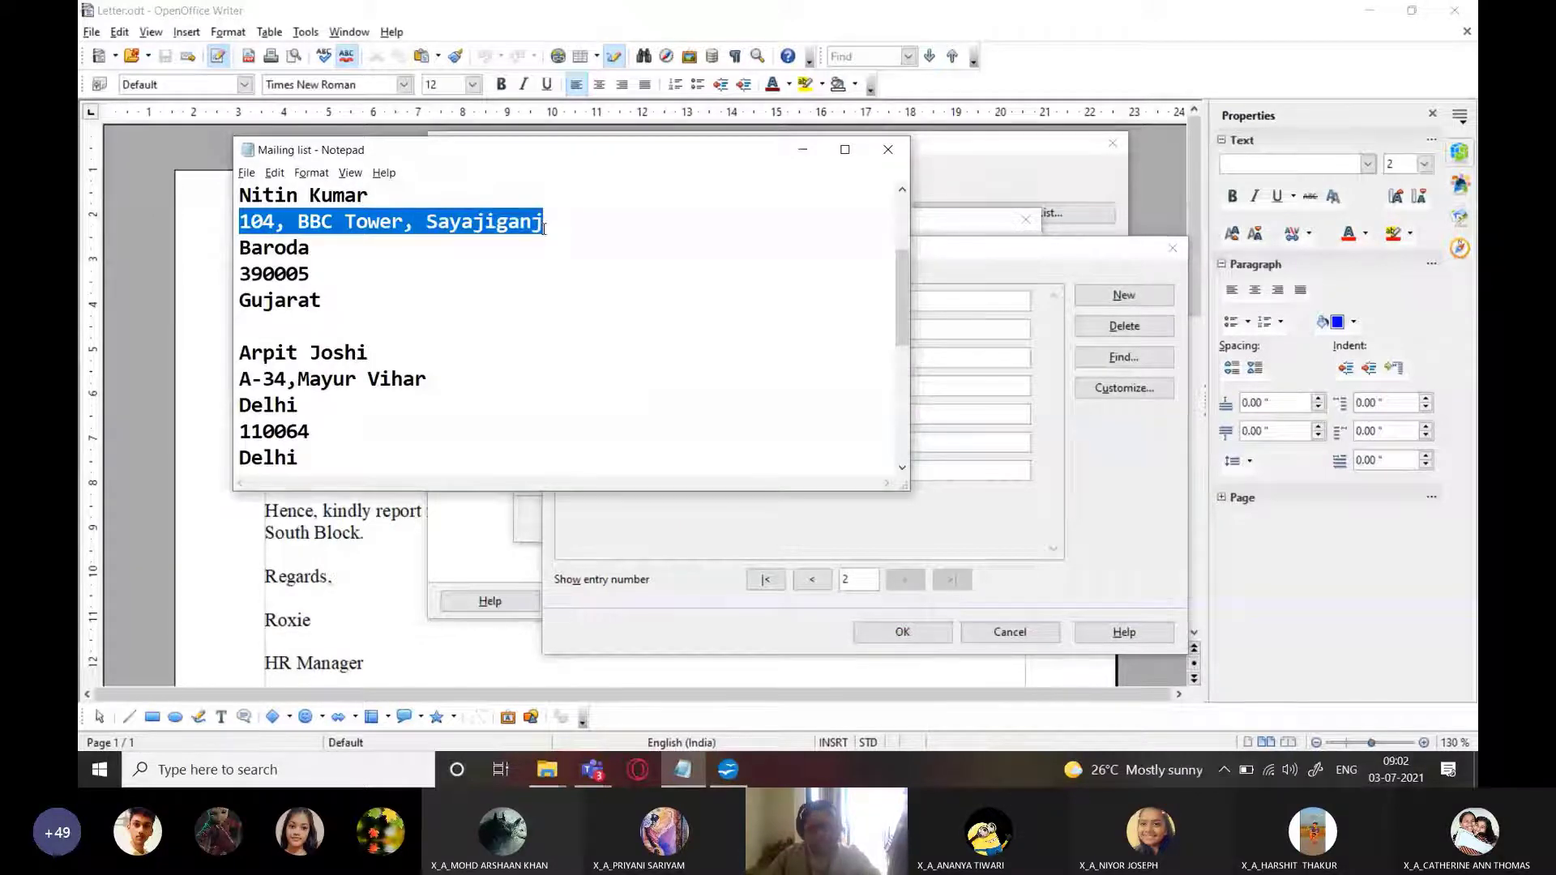
key("ctrl+c")
key("alt+Tab")
left_click(663, 391)
key("ctrl+v")
key("alt+Tab")
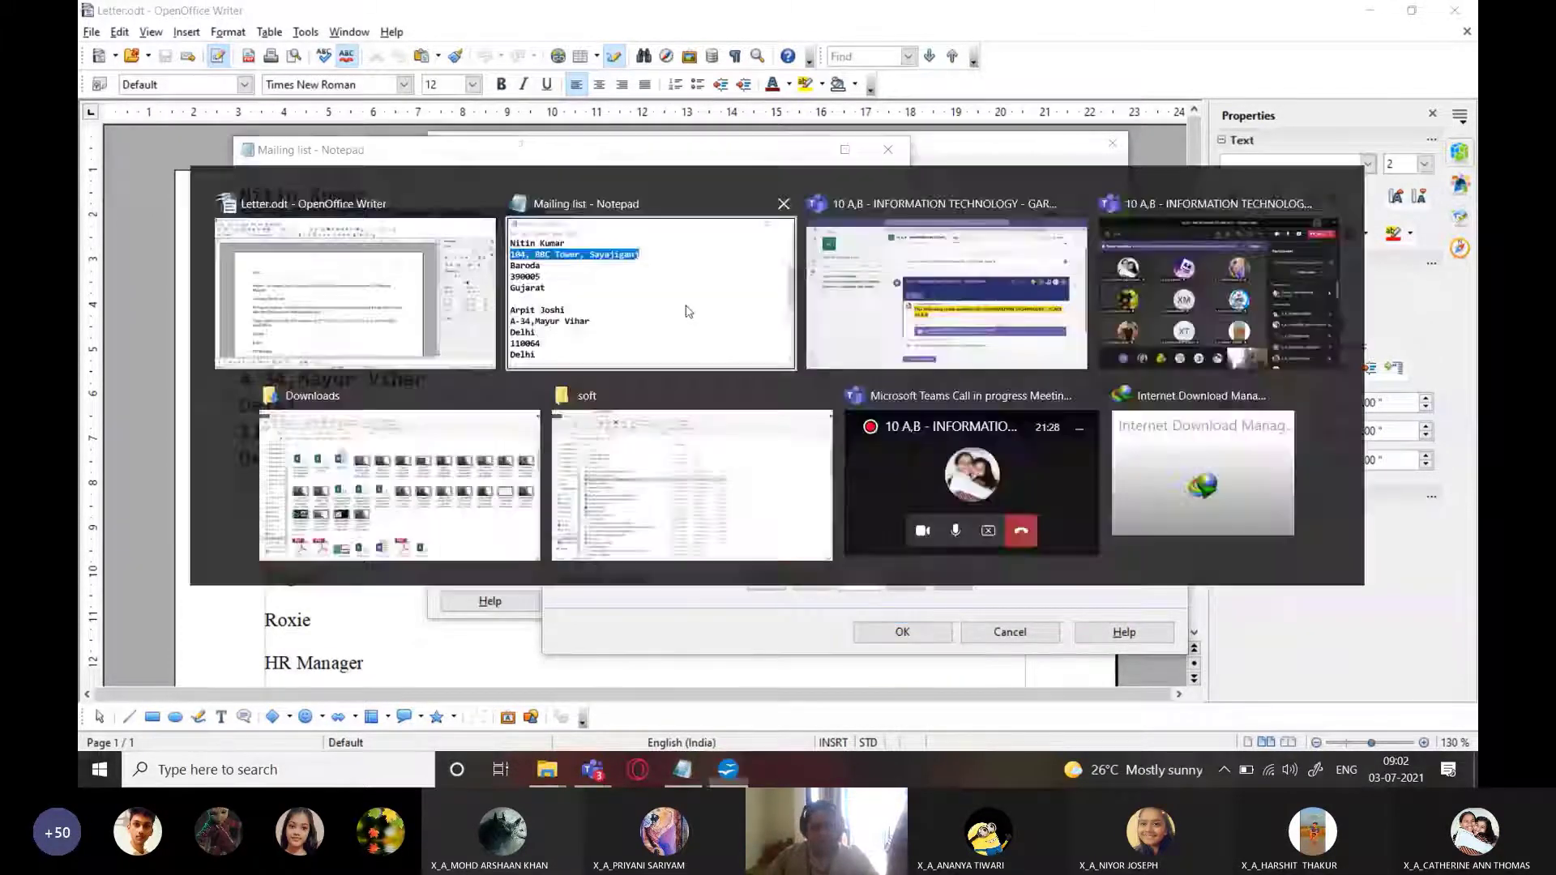
double_click(308, 252)
key("ctrl+c")
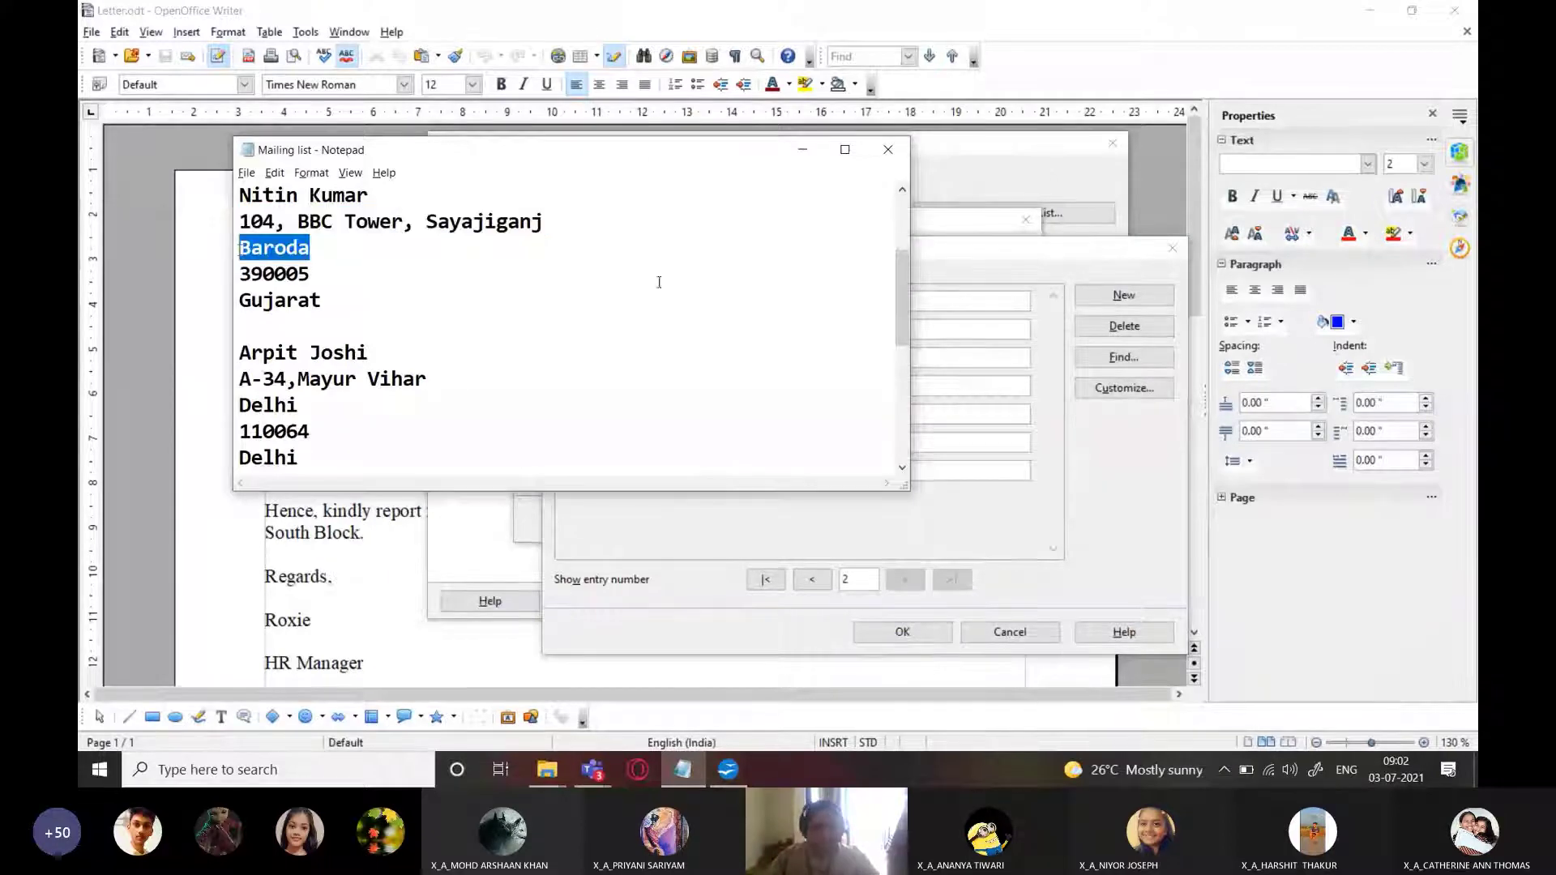
key("alt+Tab")
key("ctrl+v")
Paste the candidate's pincode and begin typing the state
key("alt+Tab")
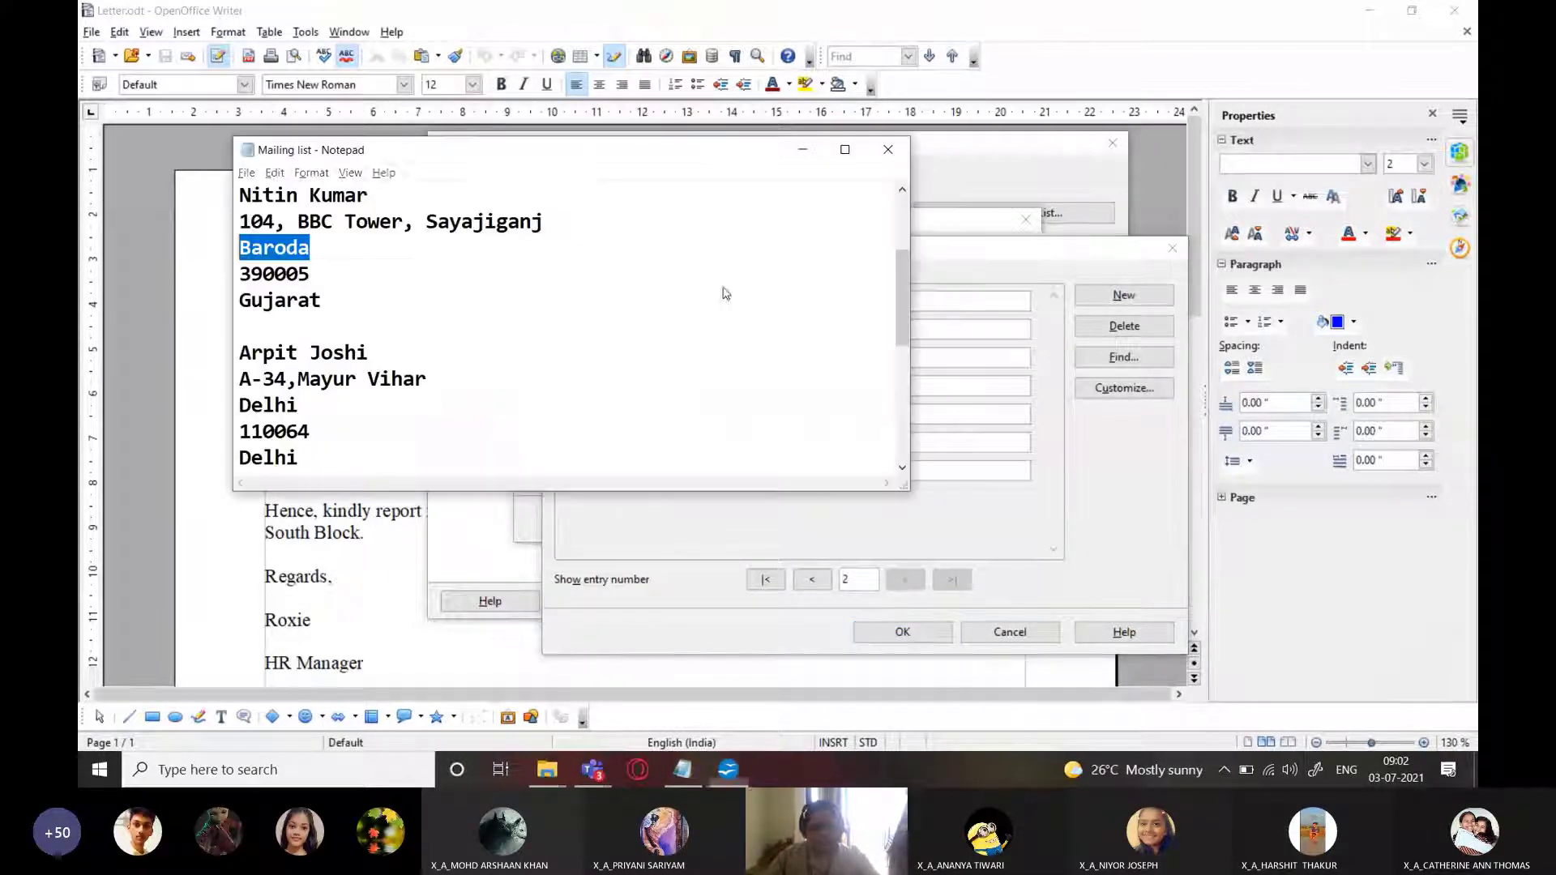
double_click(332, 280)
key("ctrl+c")
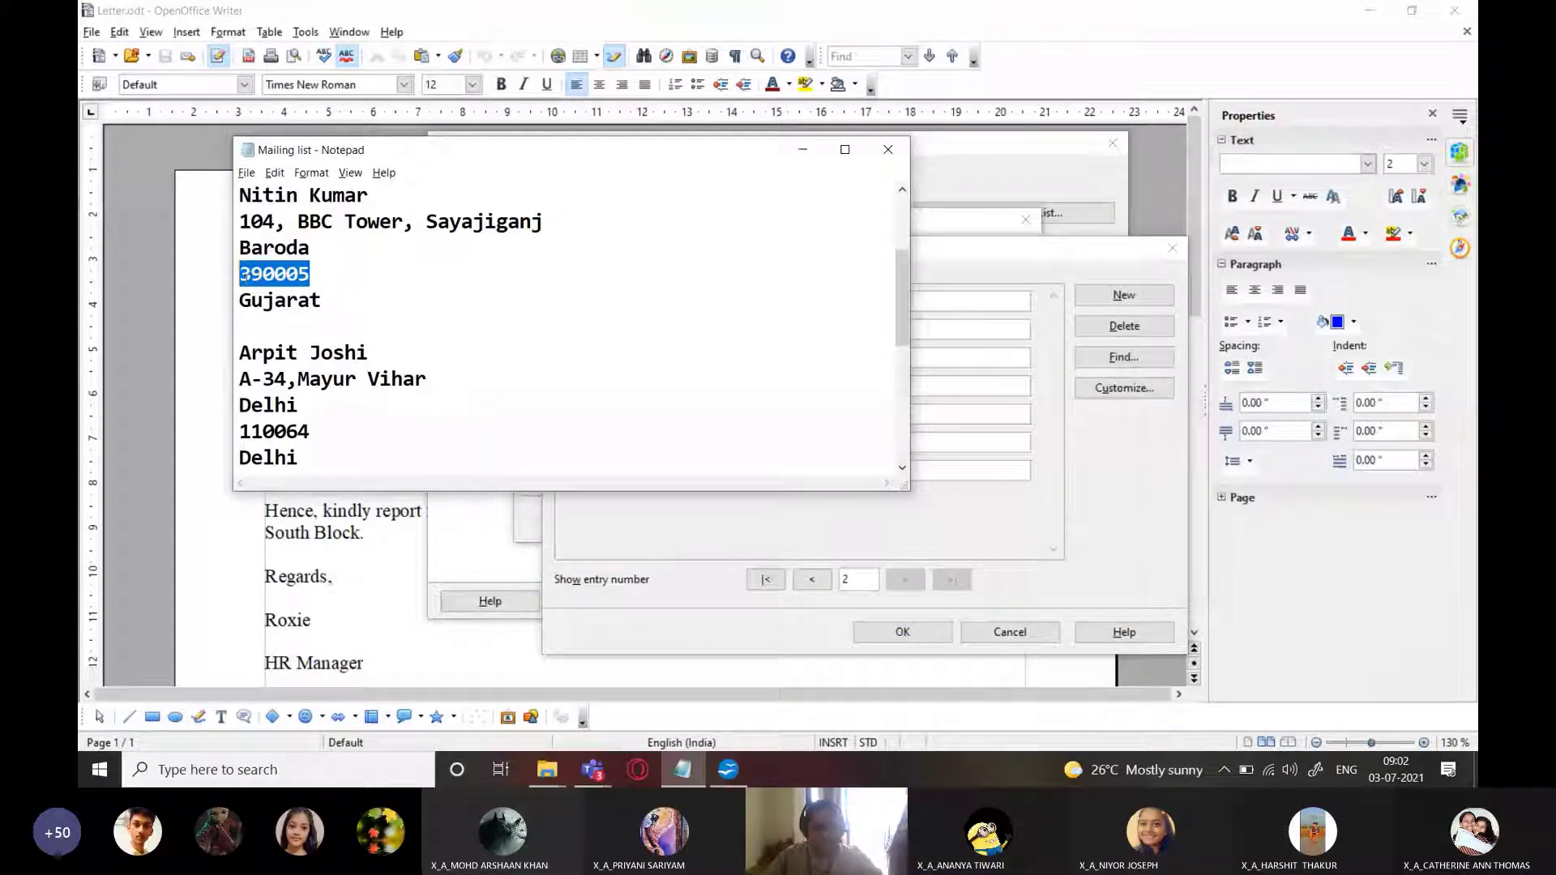
key("alt+Tab")
left_click(691, 441)
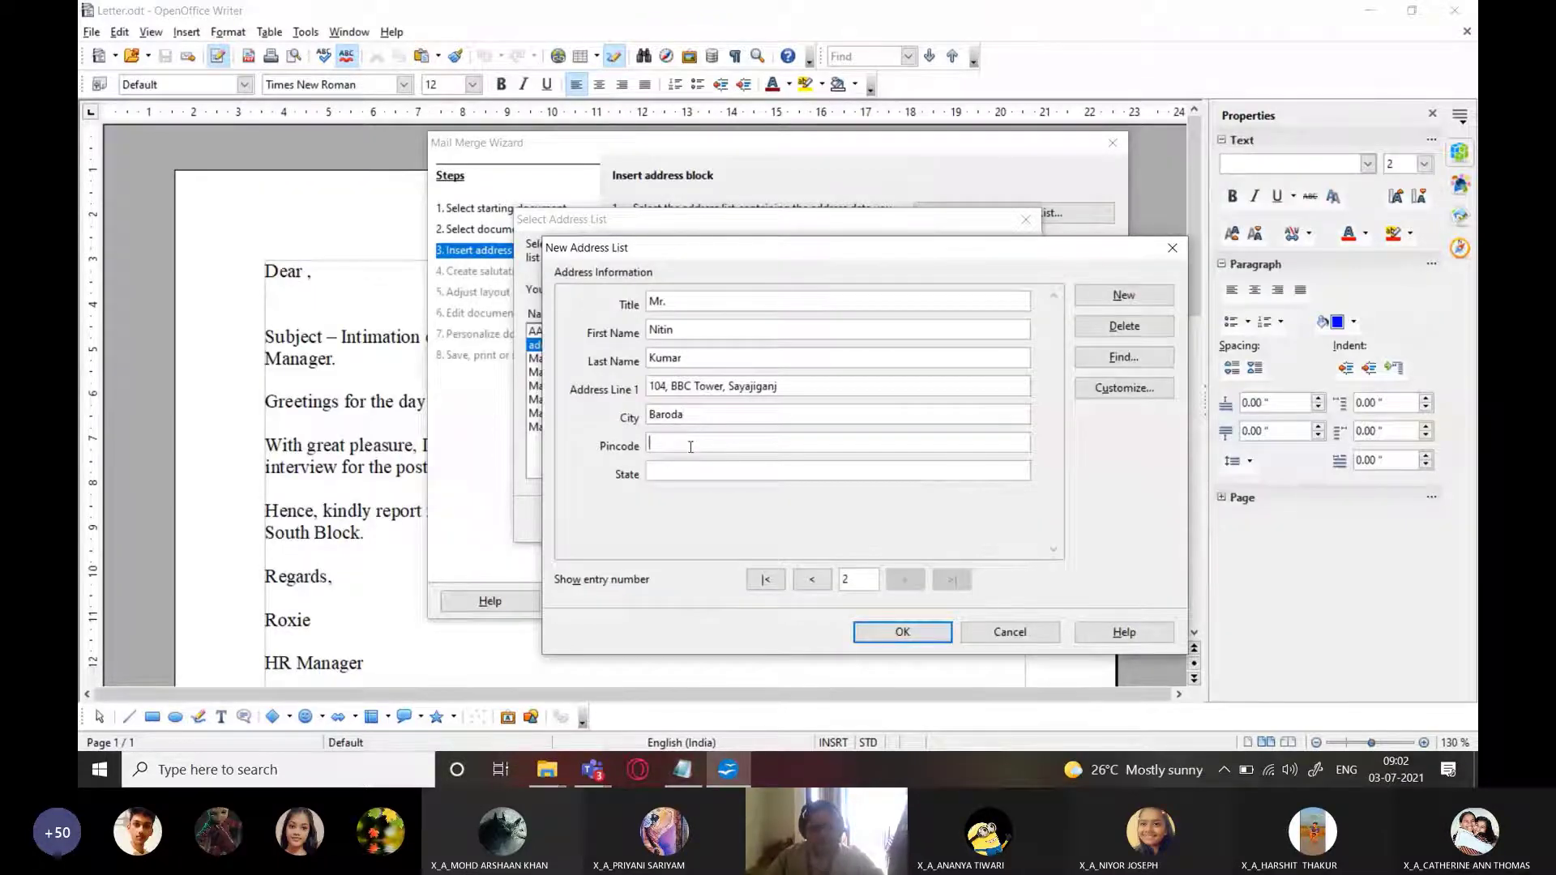
key("ctrl+v")
key("alt+Tab")
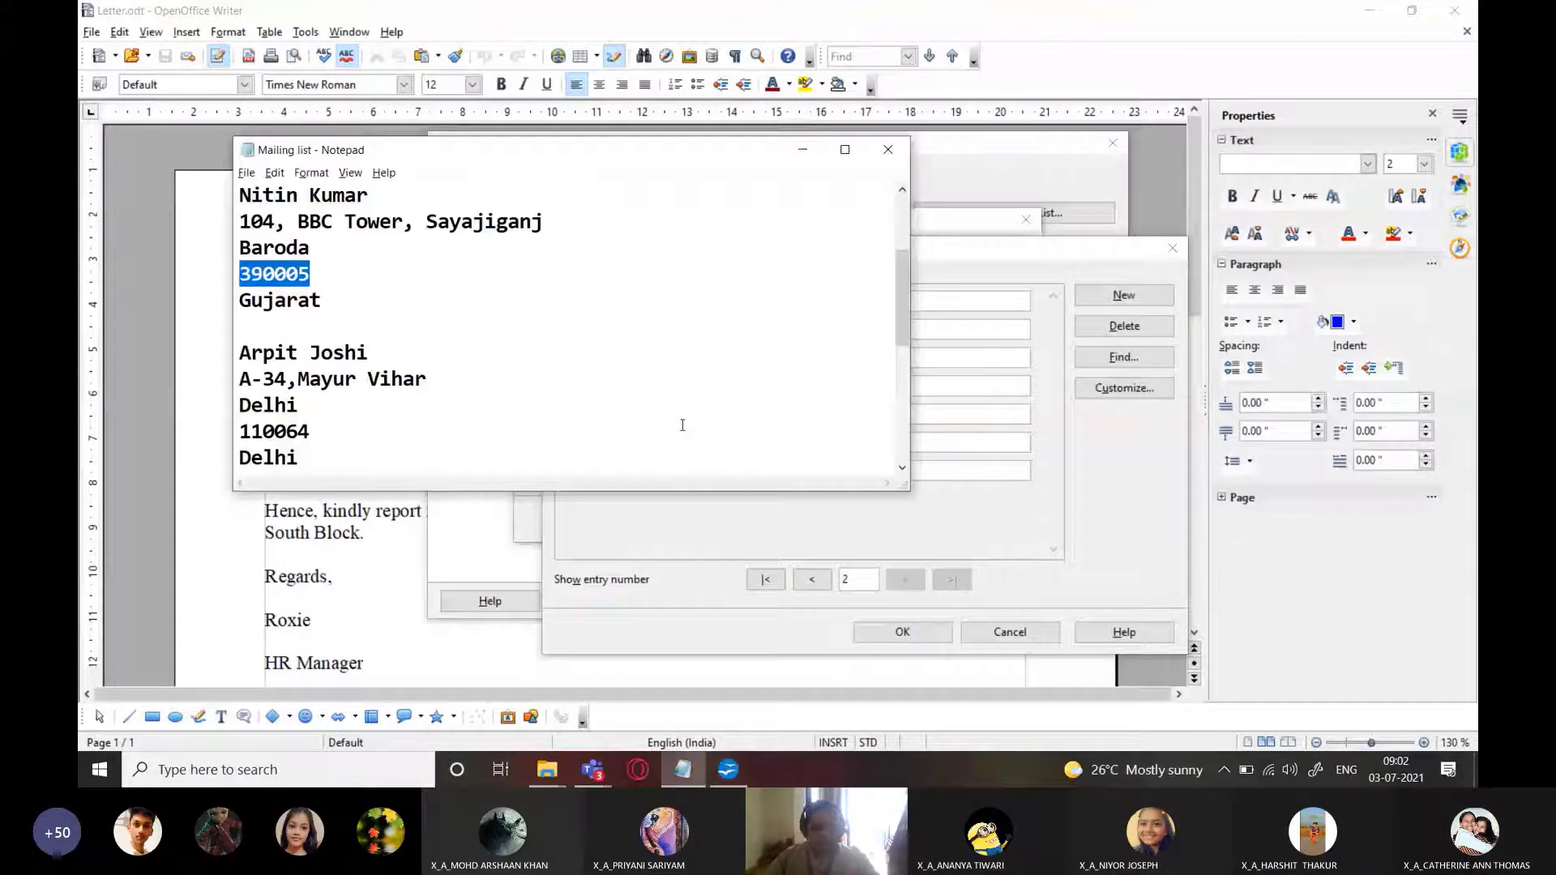
key("alt+Tab")
left_click(699, 474)
type("Gujarat")
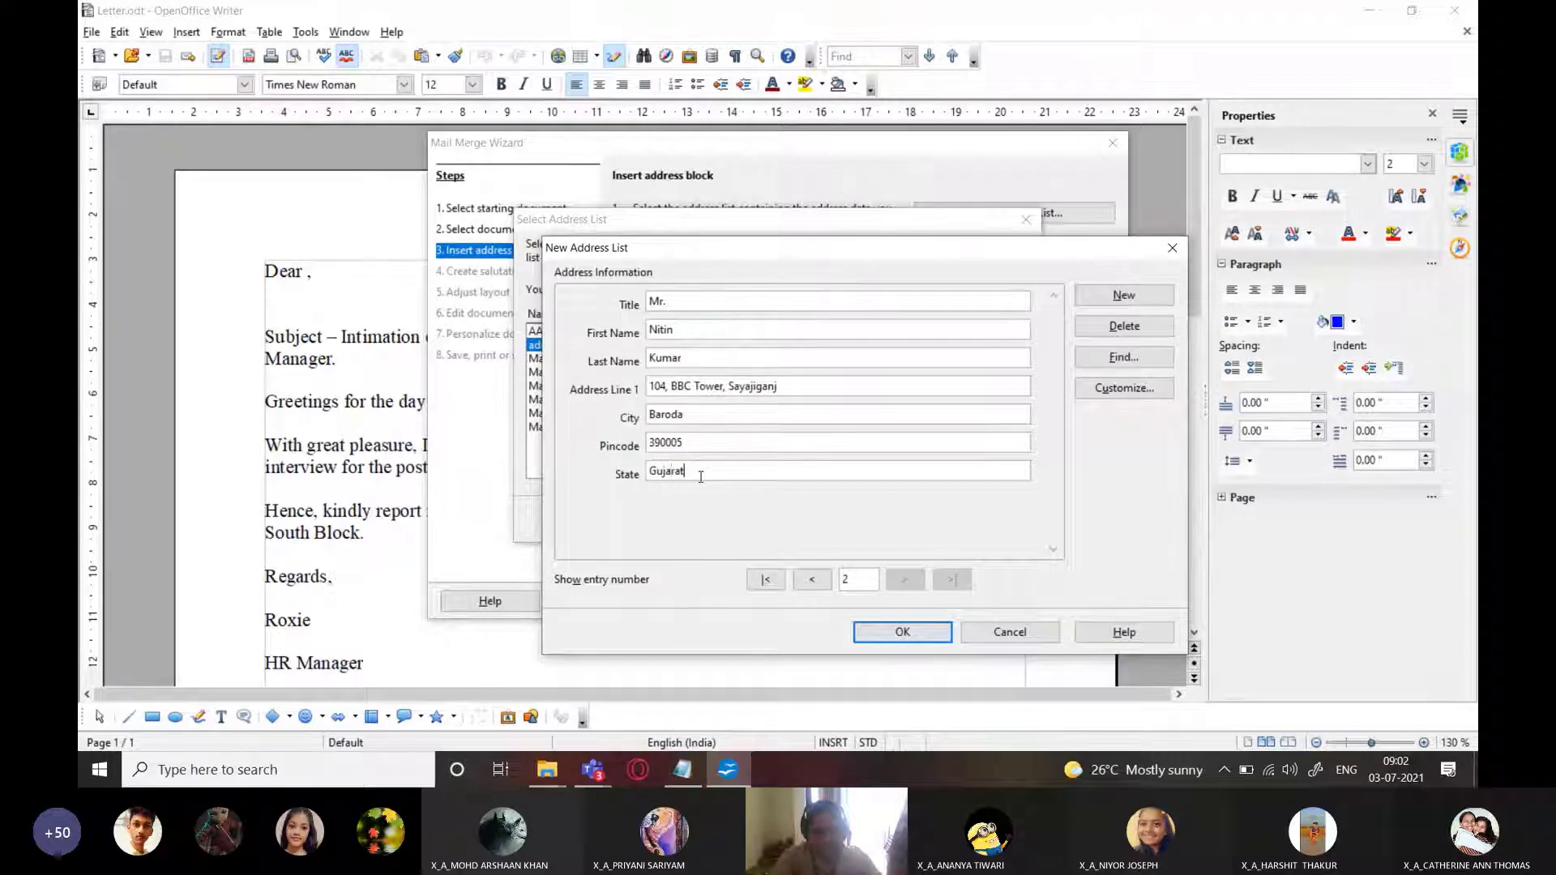
Start a third entry and type the third candidate's title and name
left_click(1124, 295)
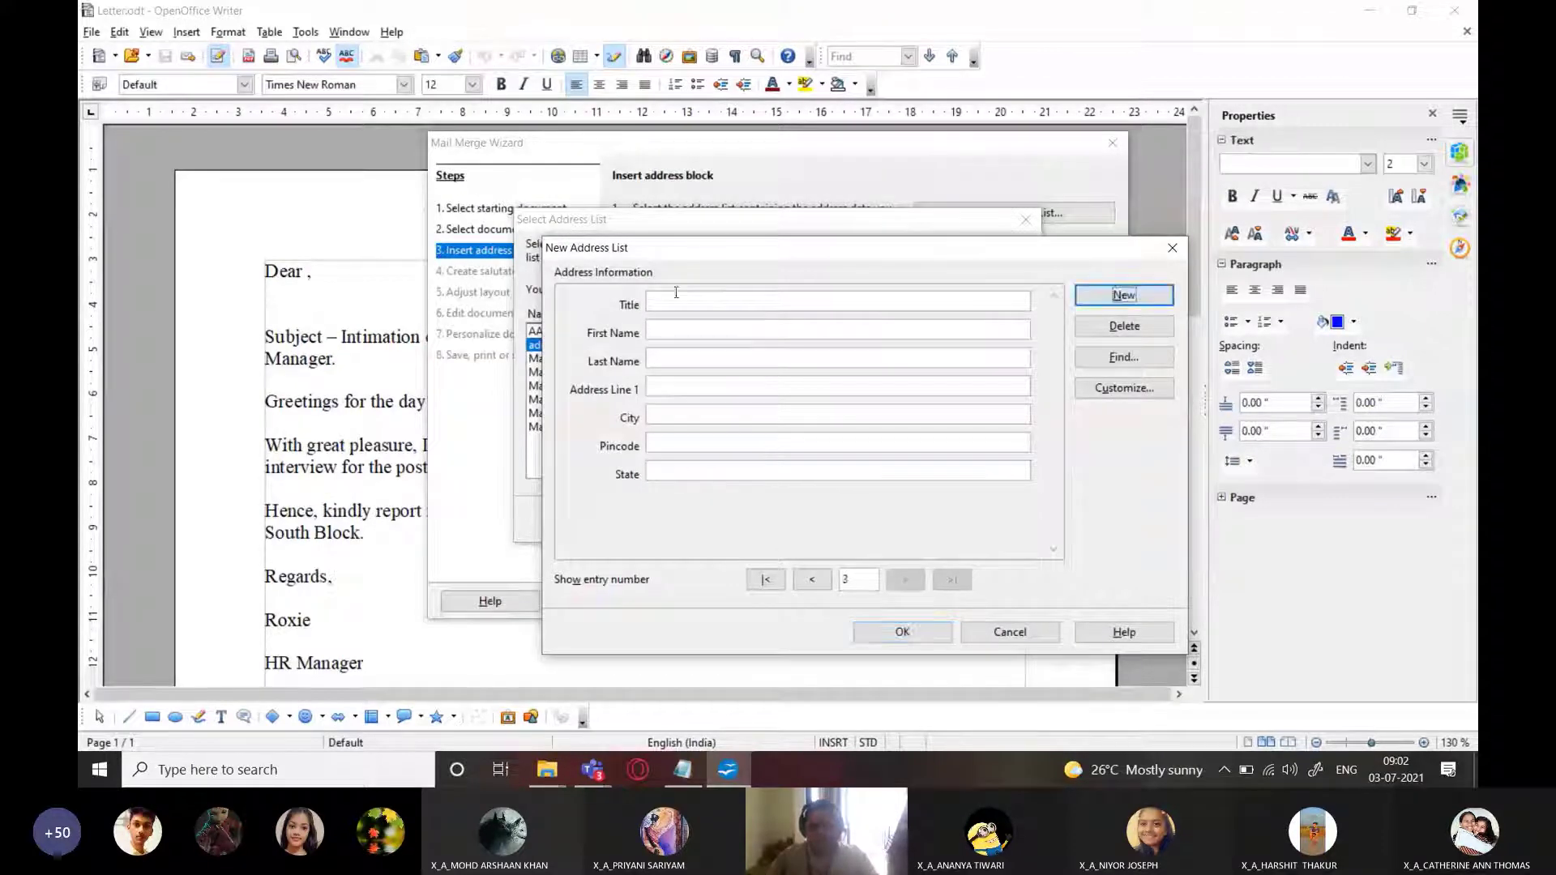
key("alt+Tab")
scroll(274, 308, "down", 1)
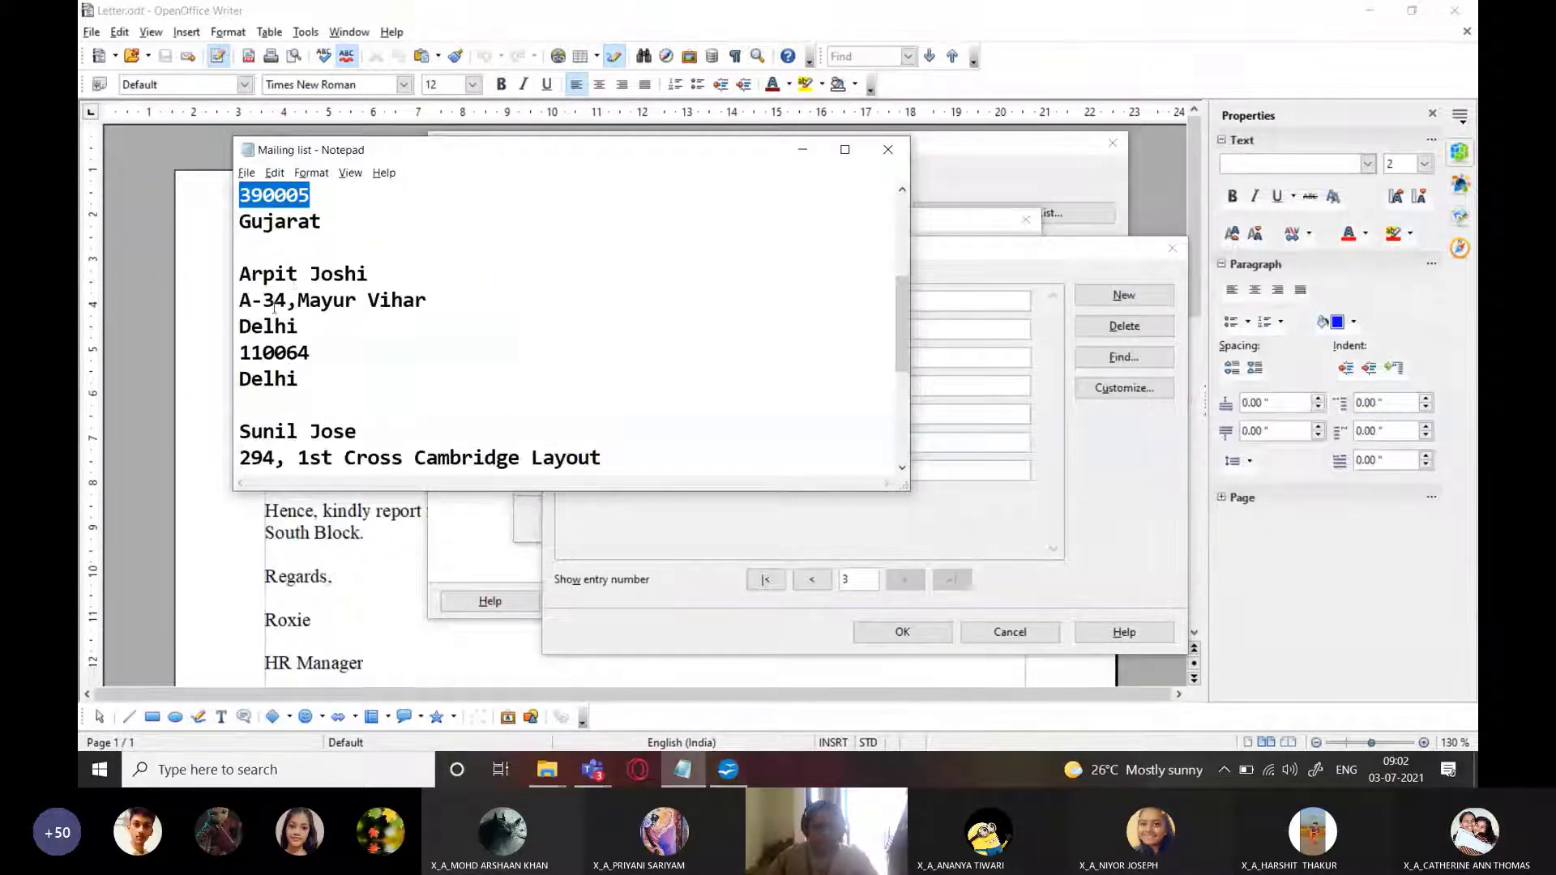
key("alt+Tab")
left_click(701, 301)
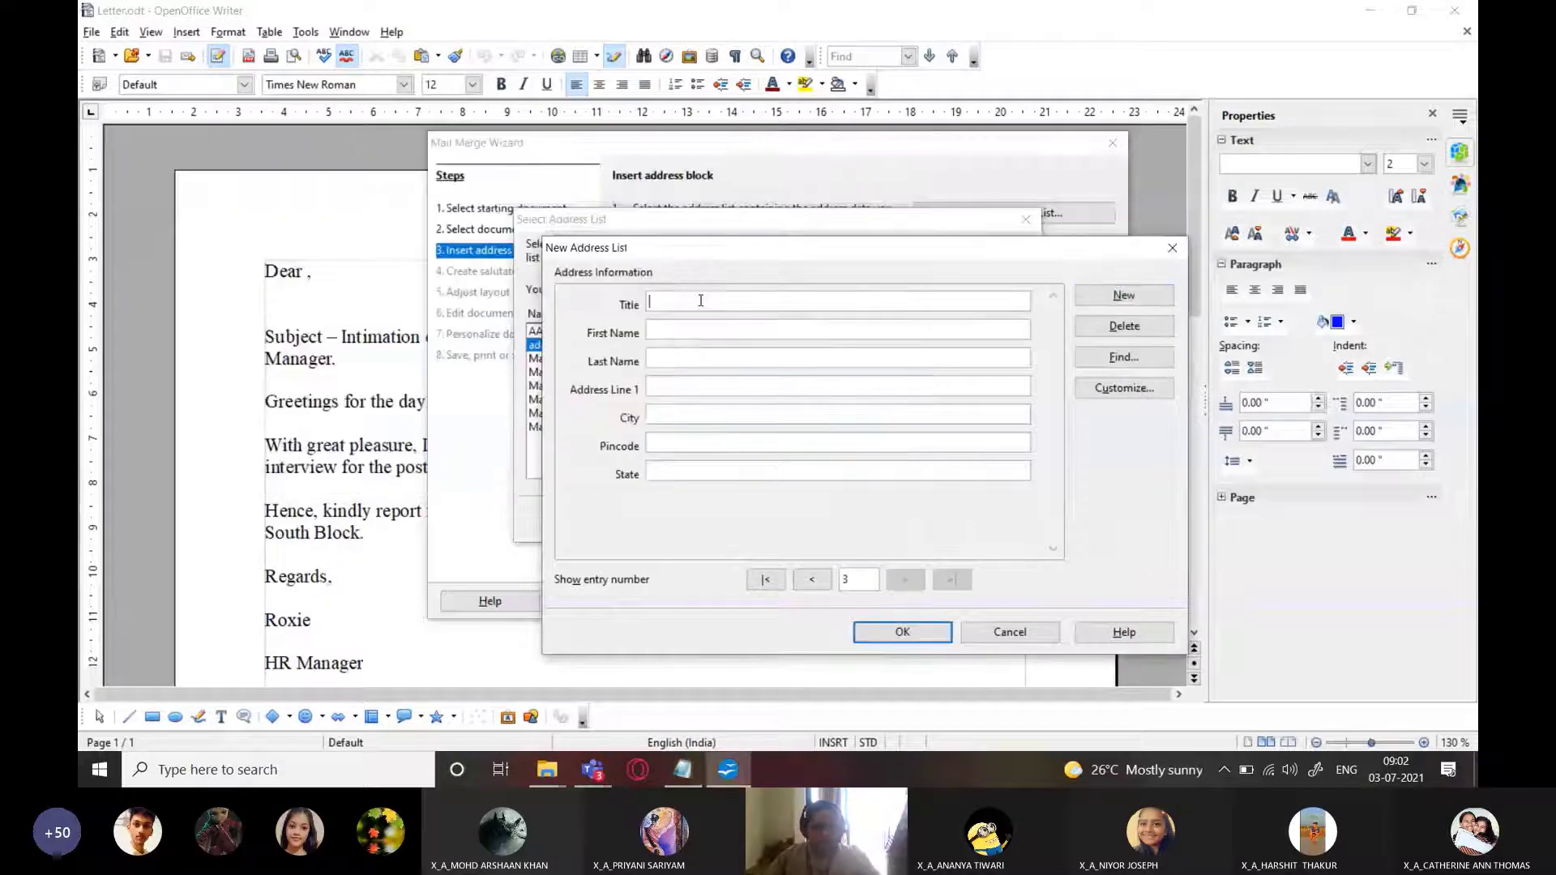
type("M")
type("Arp")
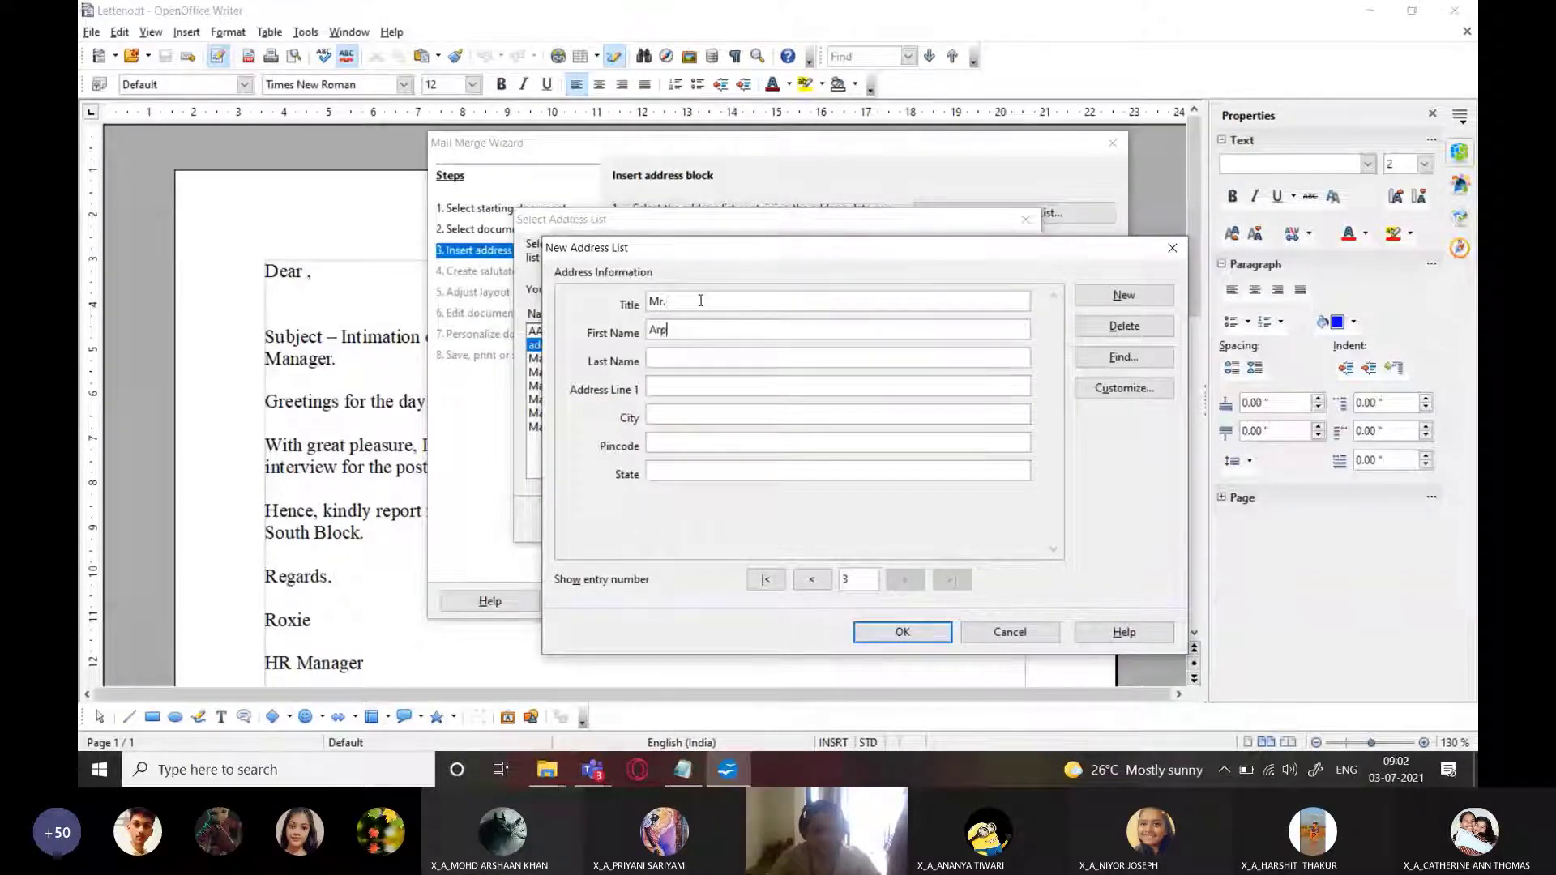
type("it")
key("Tab")
Paste the third candidate's street address from Notepad into Address Line 1
key("alt+Tab")
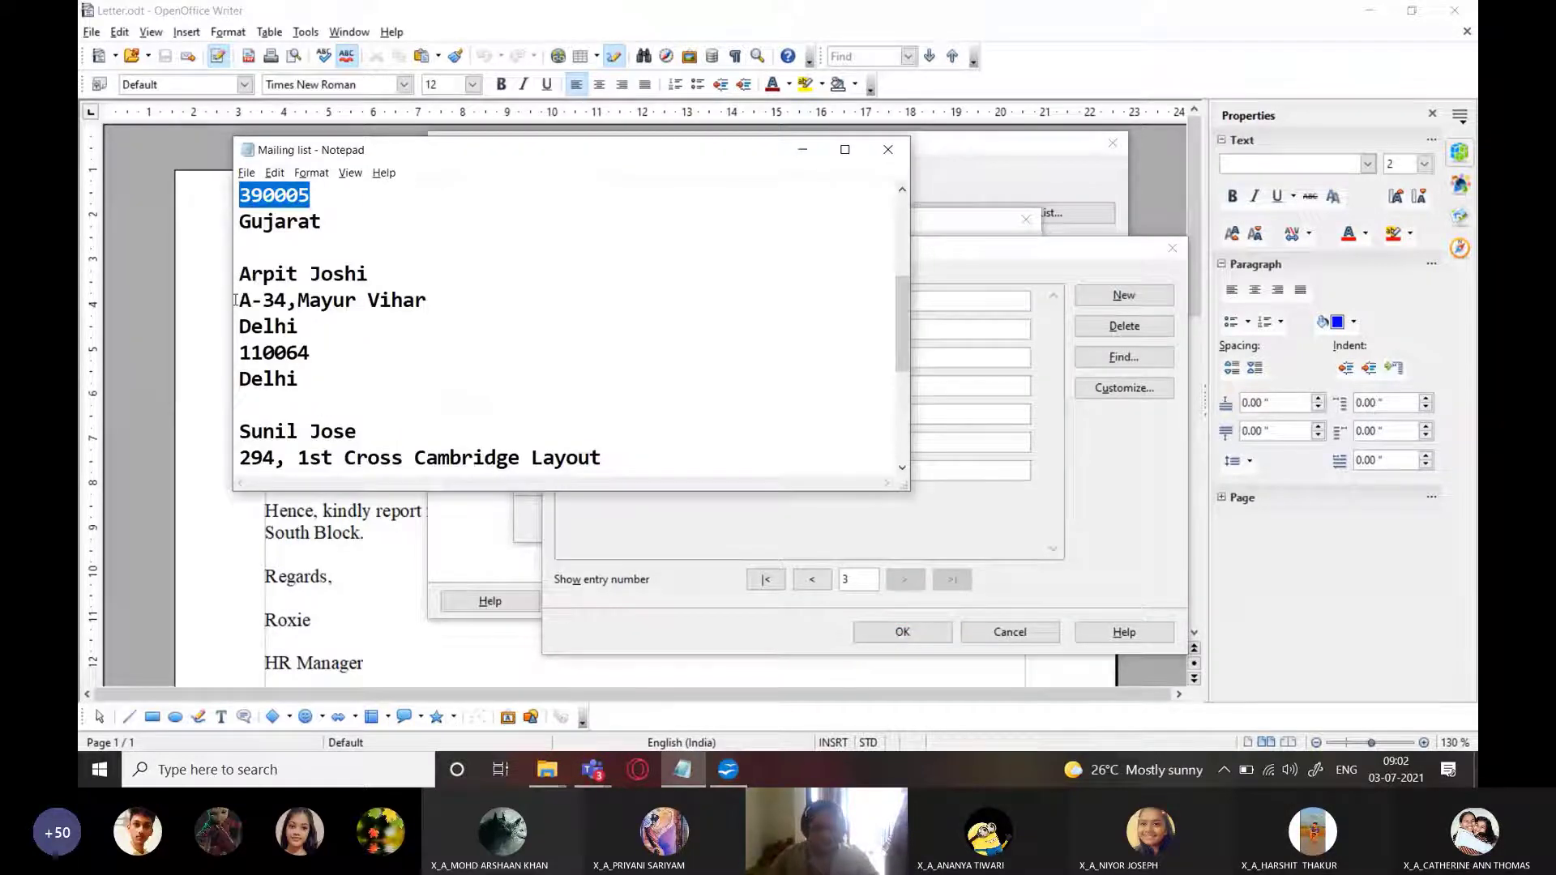
left_click_drag(239, 300, 449, 309)
key("ctrl+c")
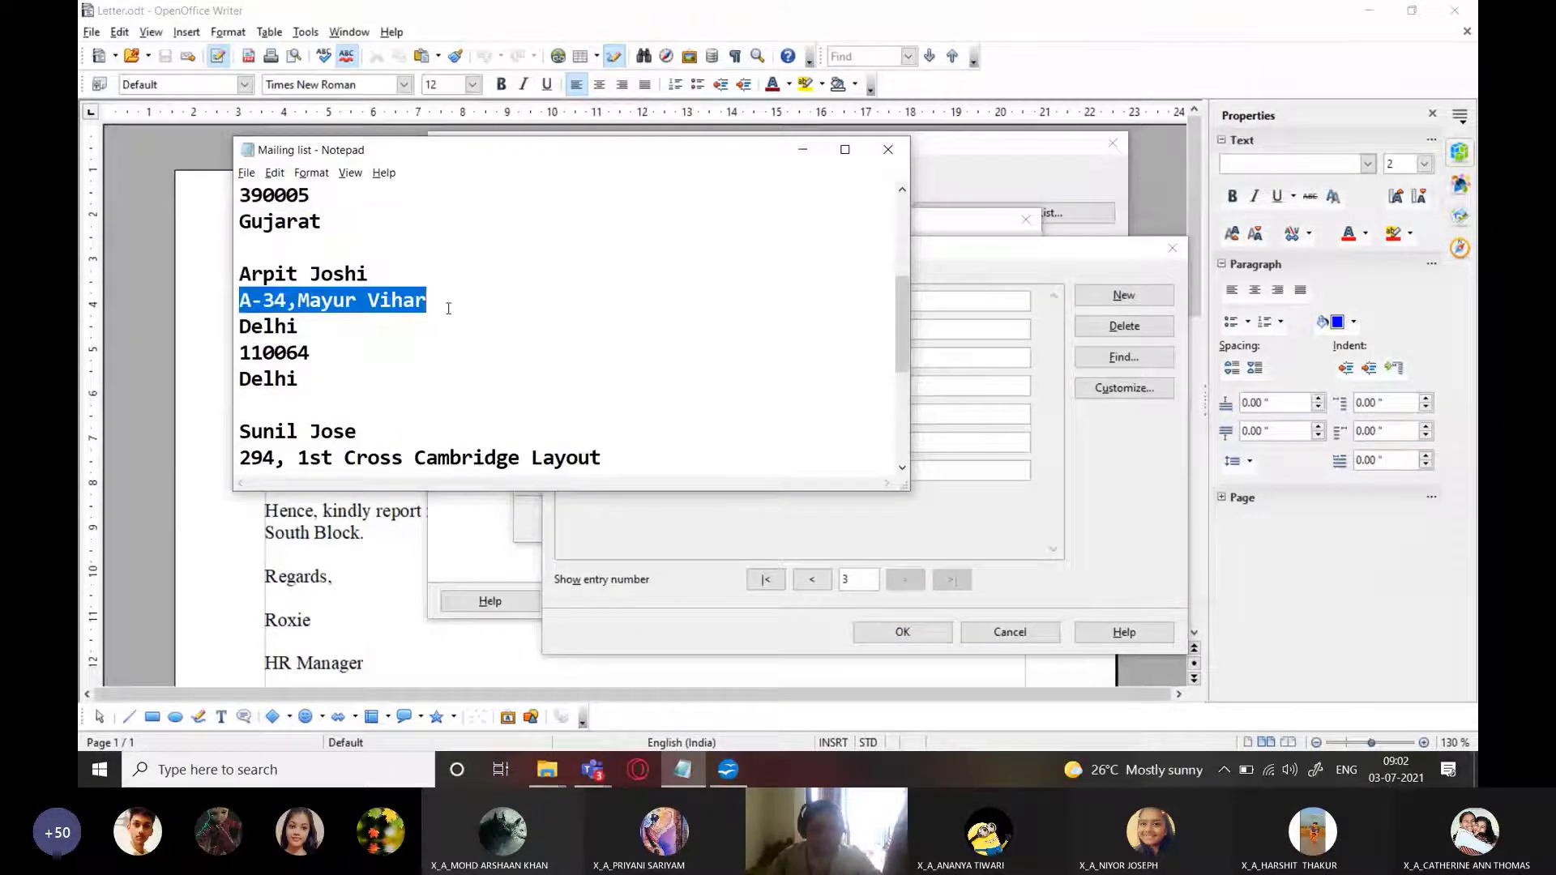
key("alt+Tab")
left_click(677, 386)
key("ctrl+v")
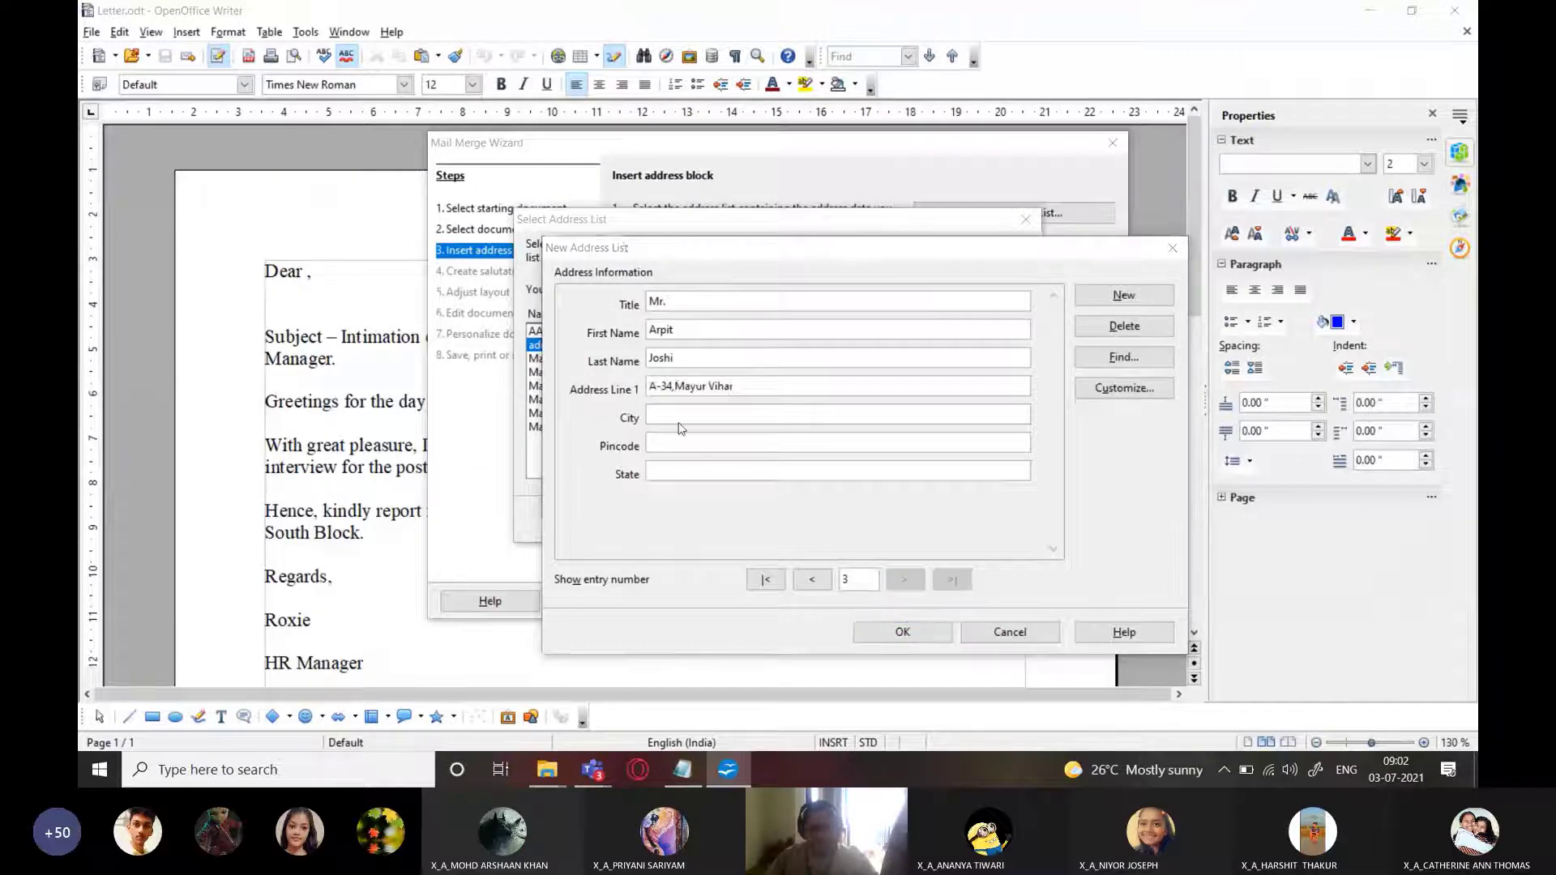
Fill in the third candidate's city and state
key("alt+Tab")
double_click(241, 327)
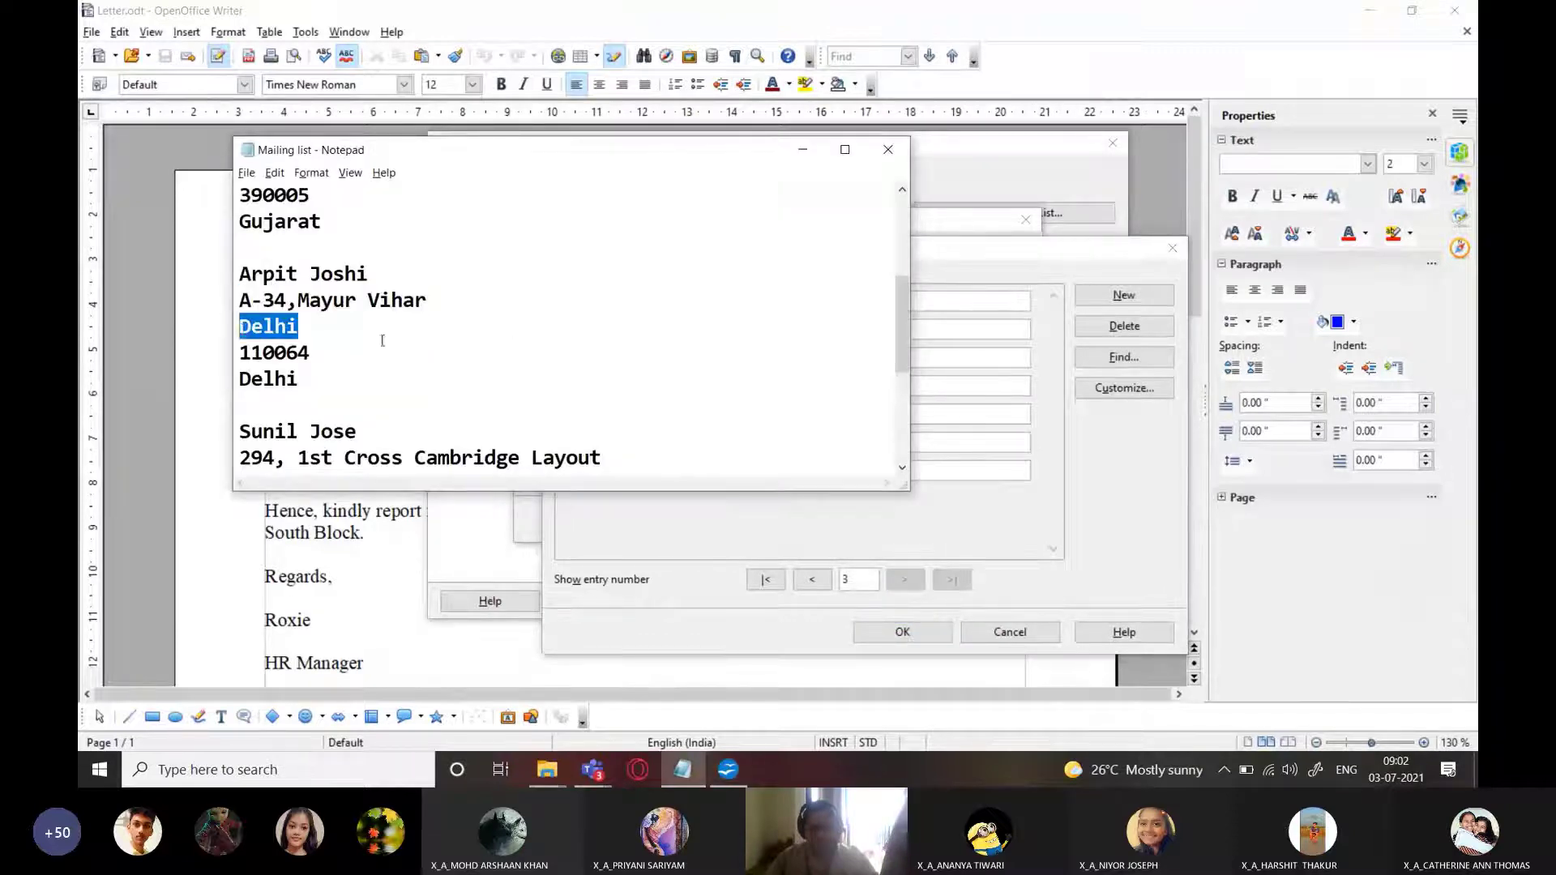
key("ctrl+c")
key("alt+Tab")
left_click(668, 418)
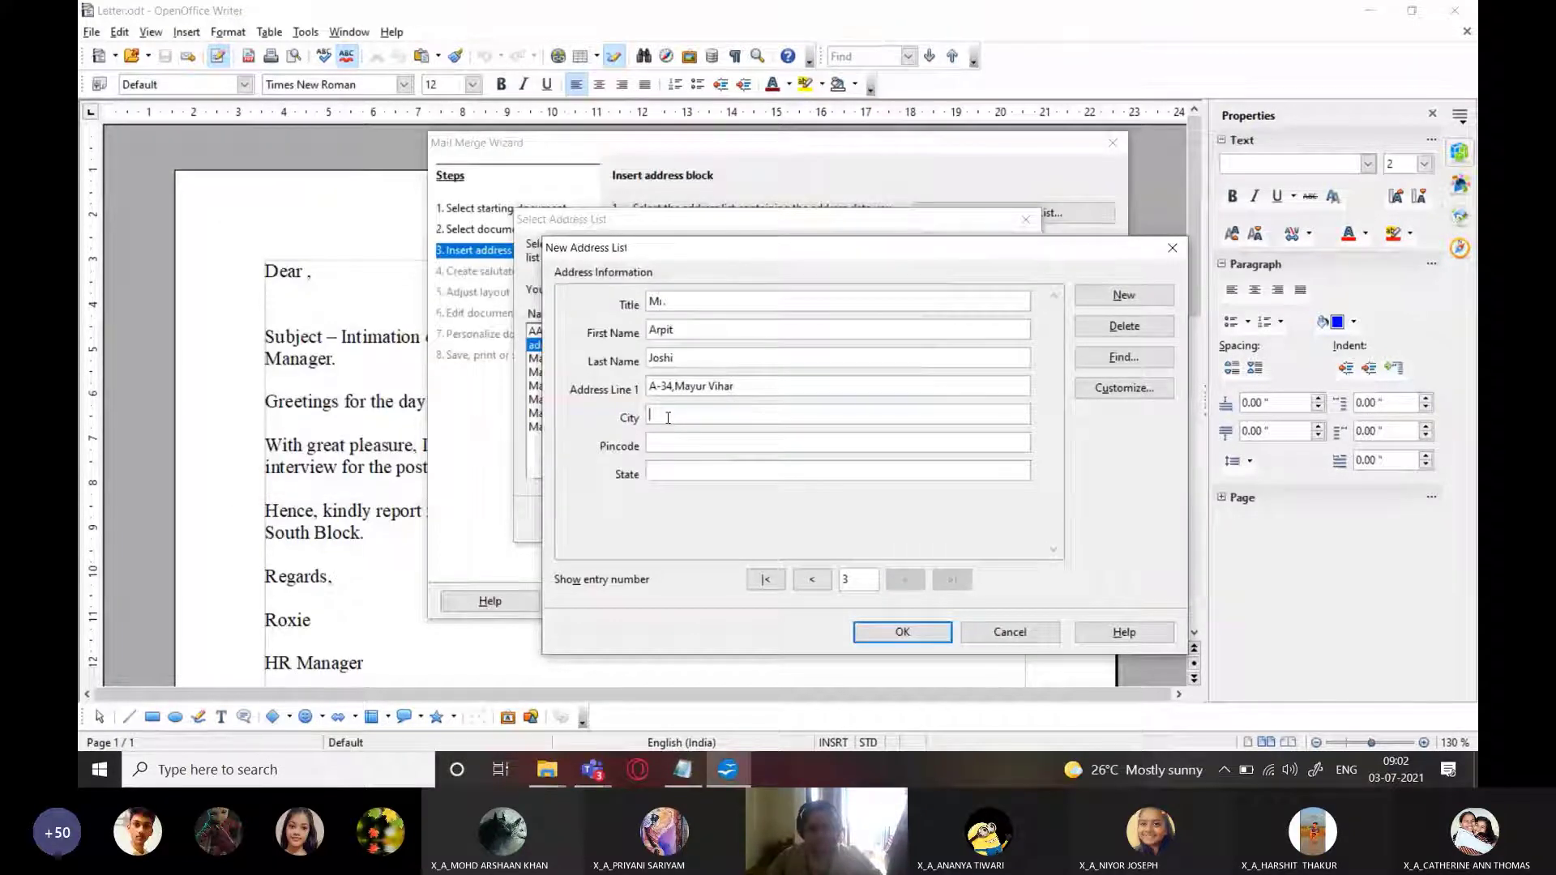
type("New Delhi")
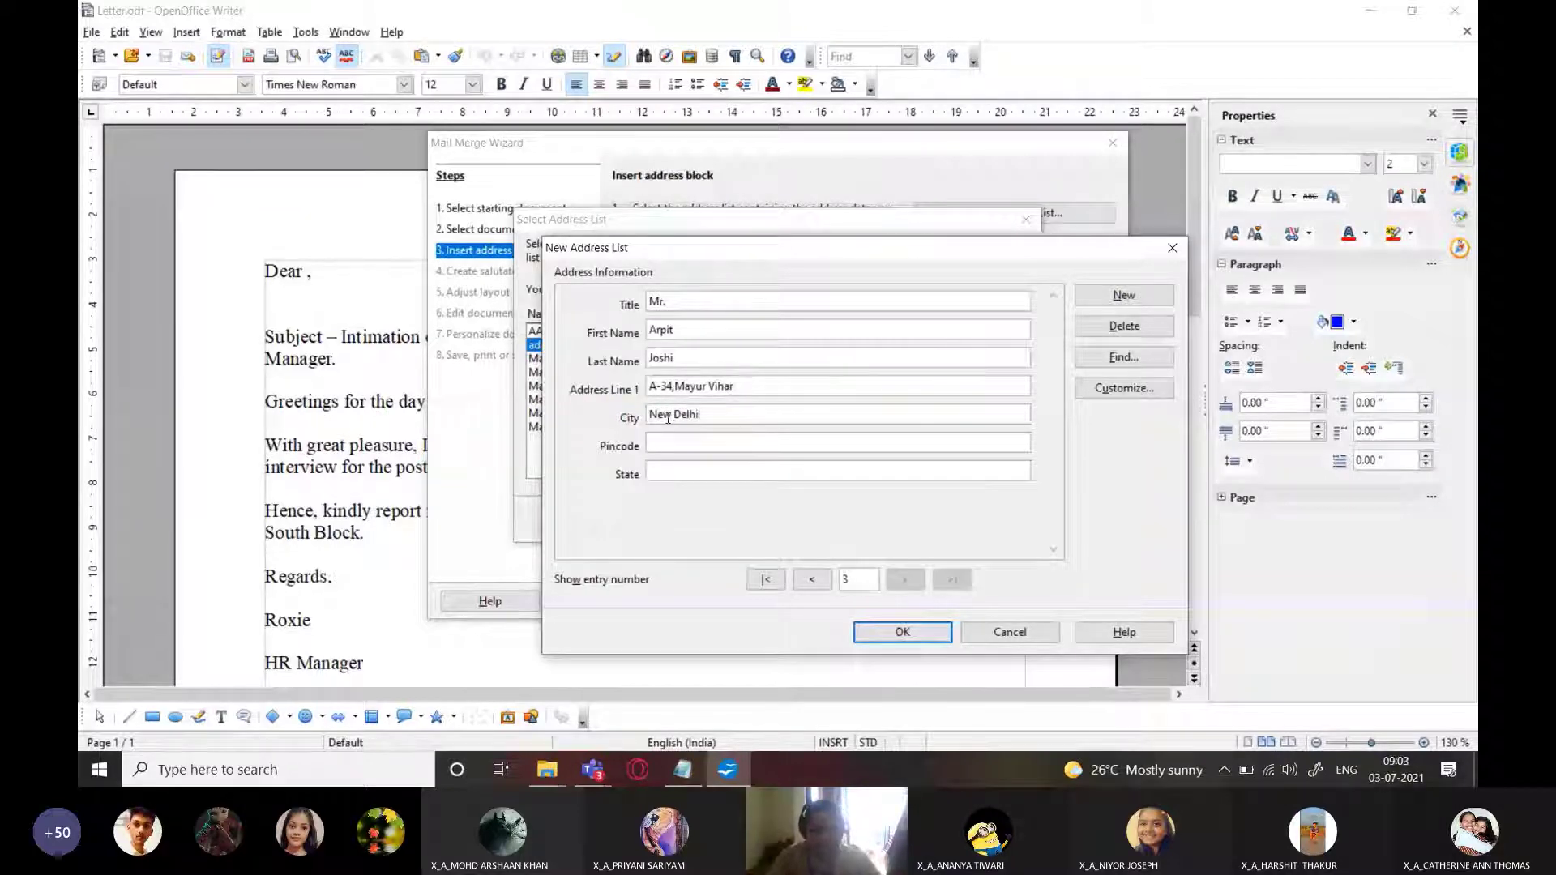
key("alt+Tab")
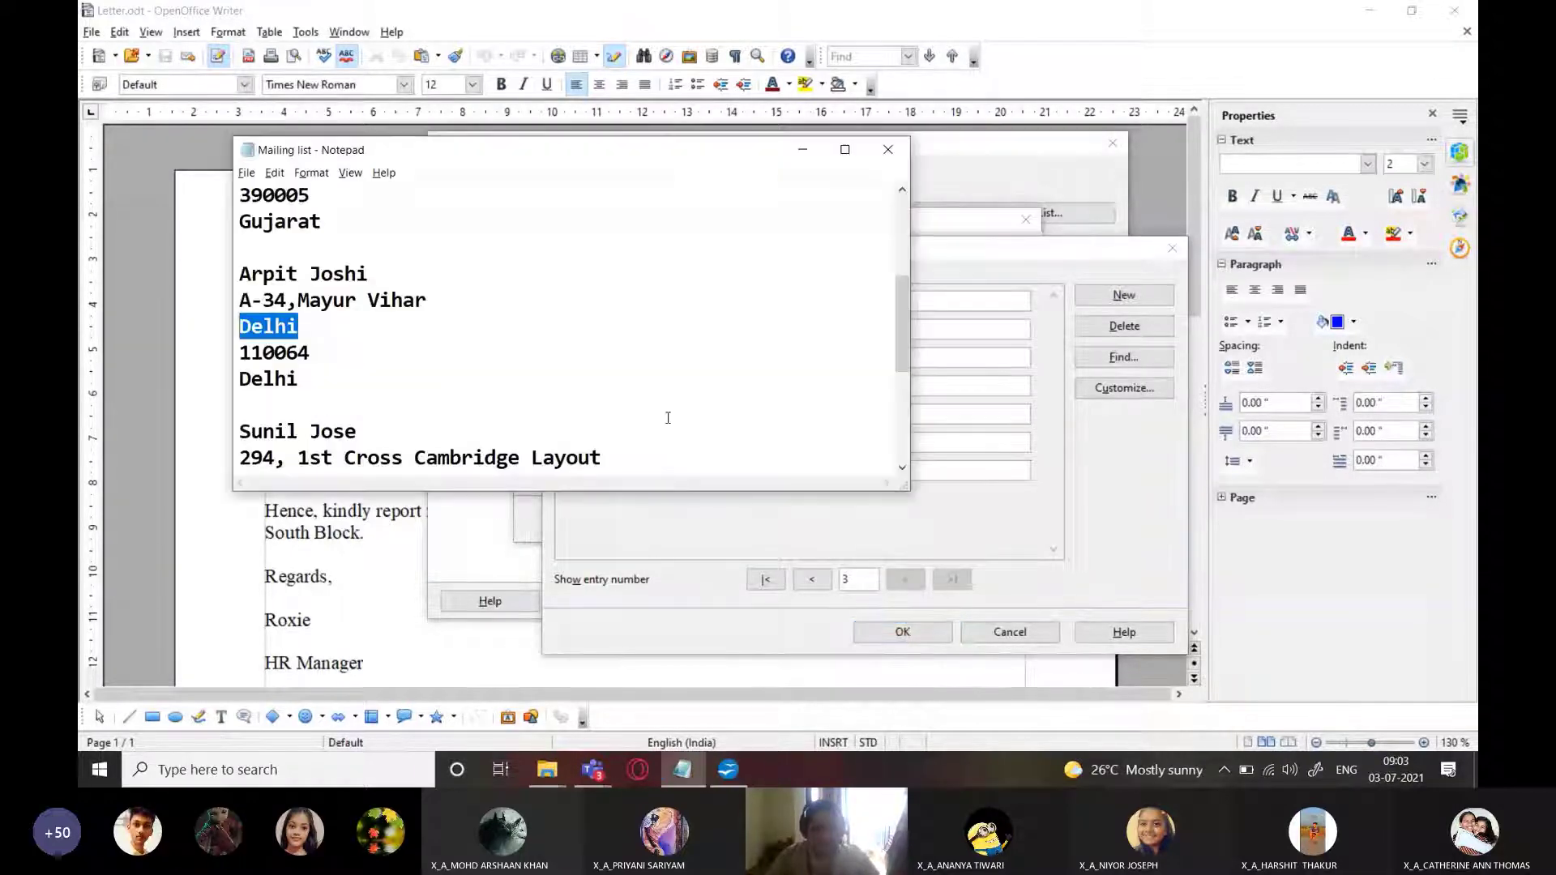
key("alt+Tab")
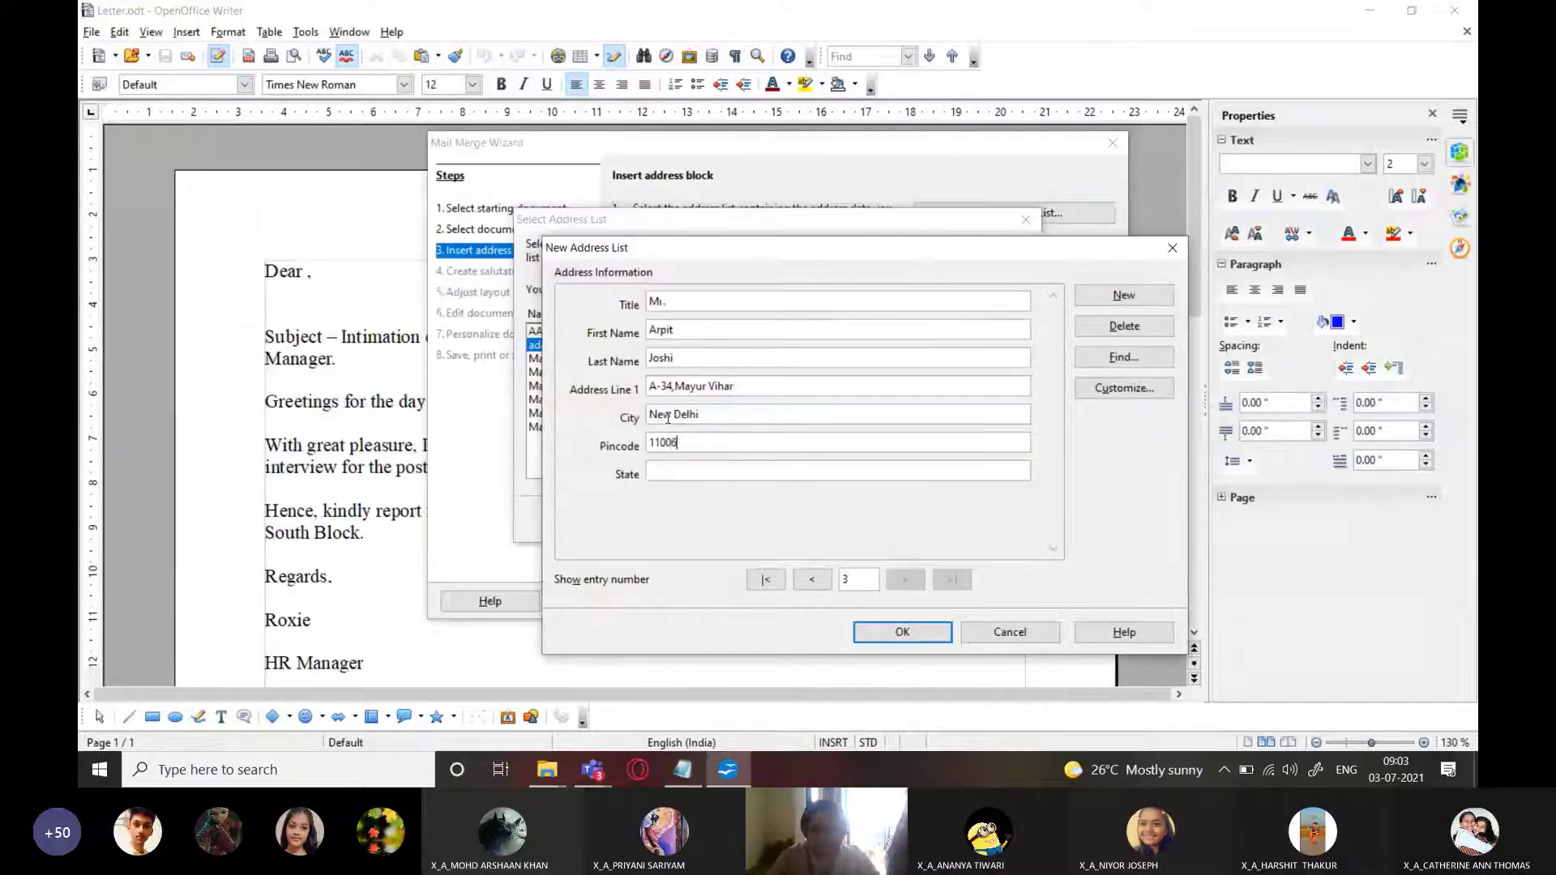
type("New Delhi")
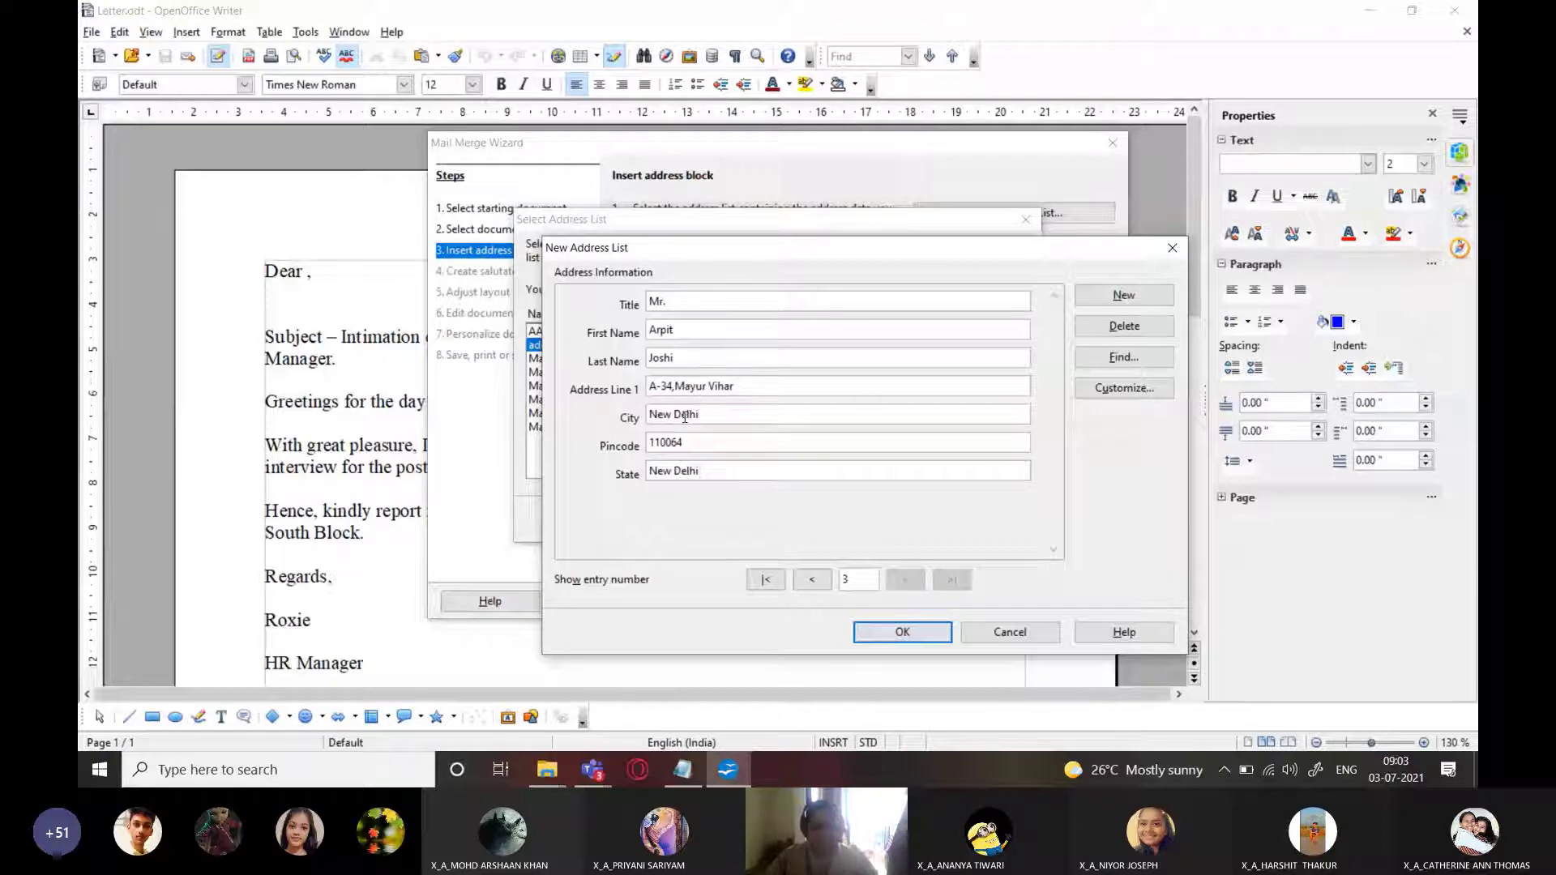
Start a fourth entry with the candidate's title, name and street address from Notepad
key("alt+n")
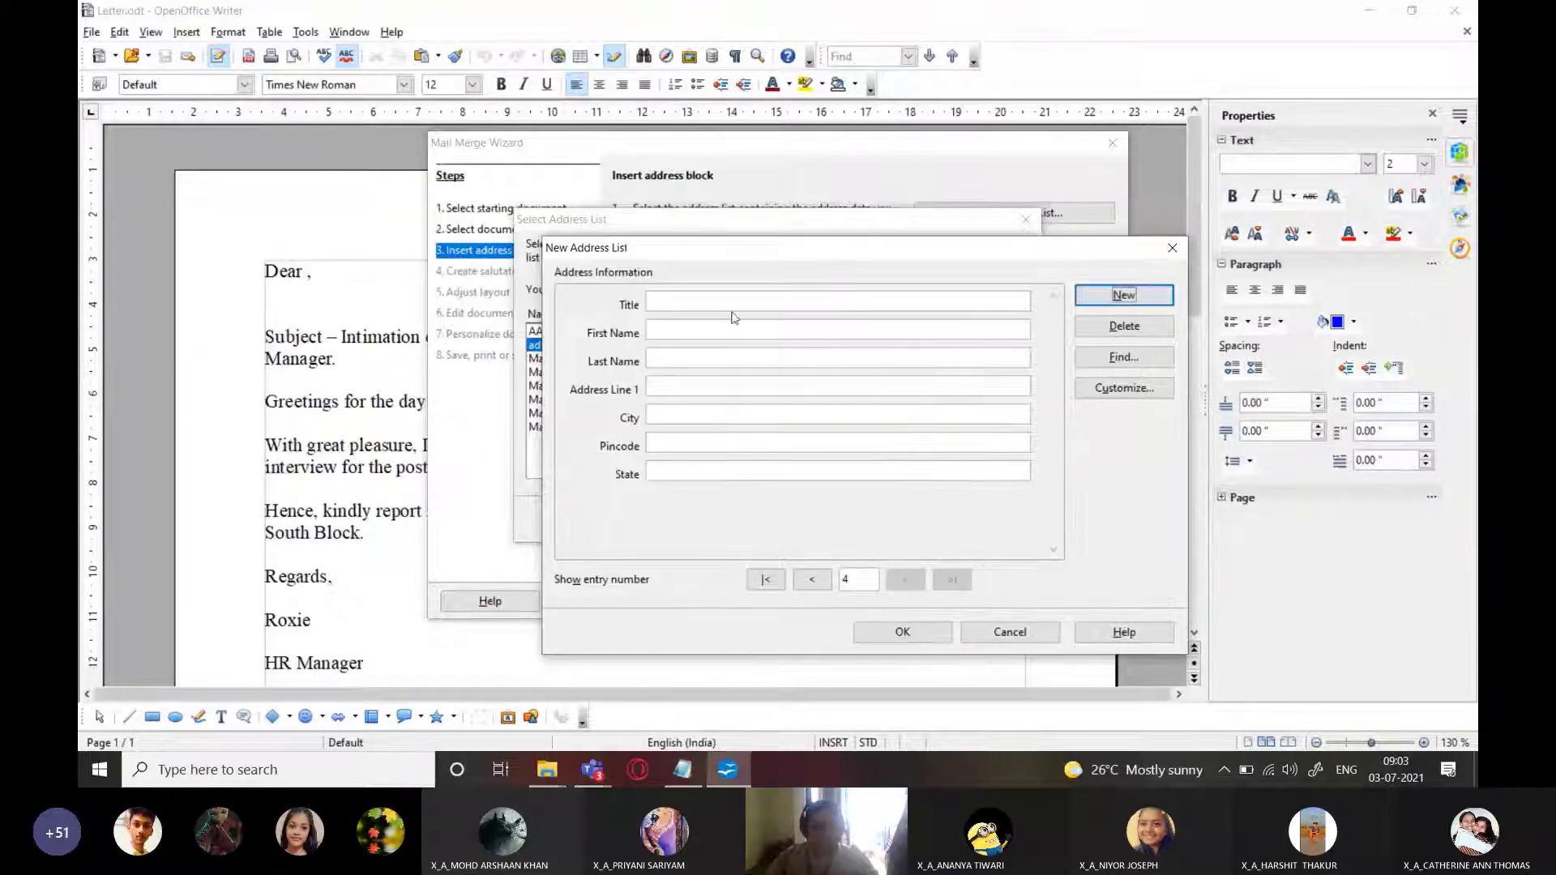
type("Mr.")
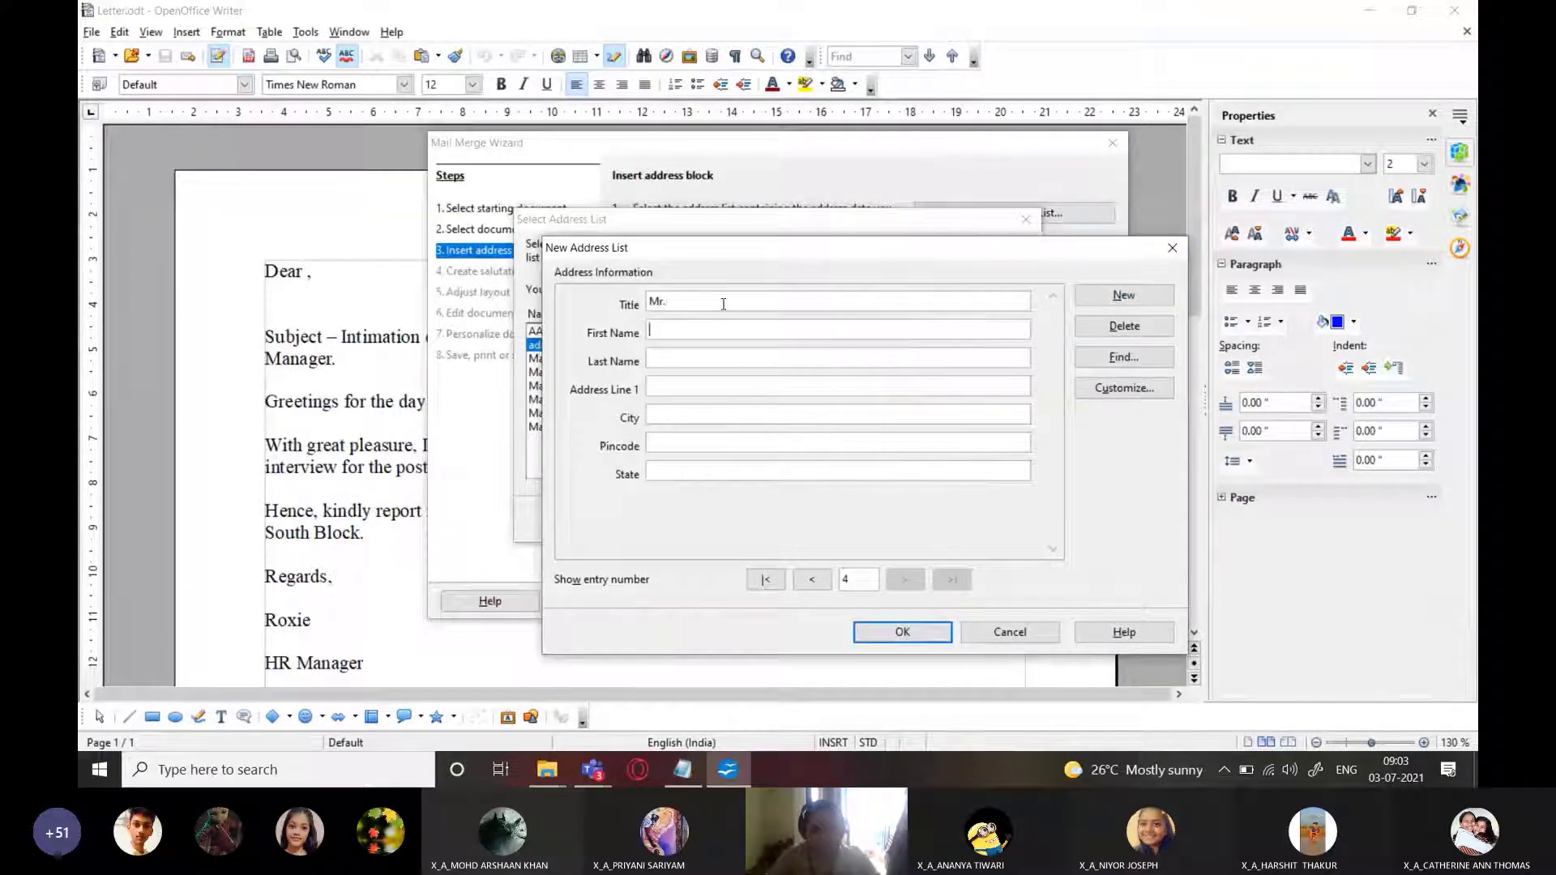
type("Sunil ")
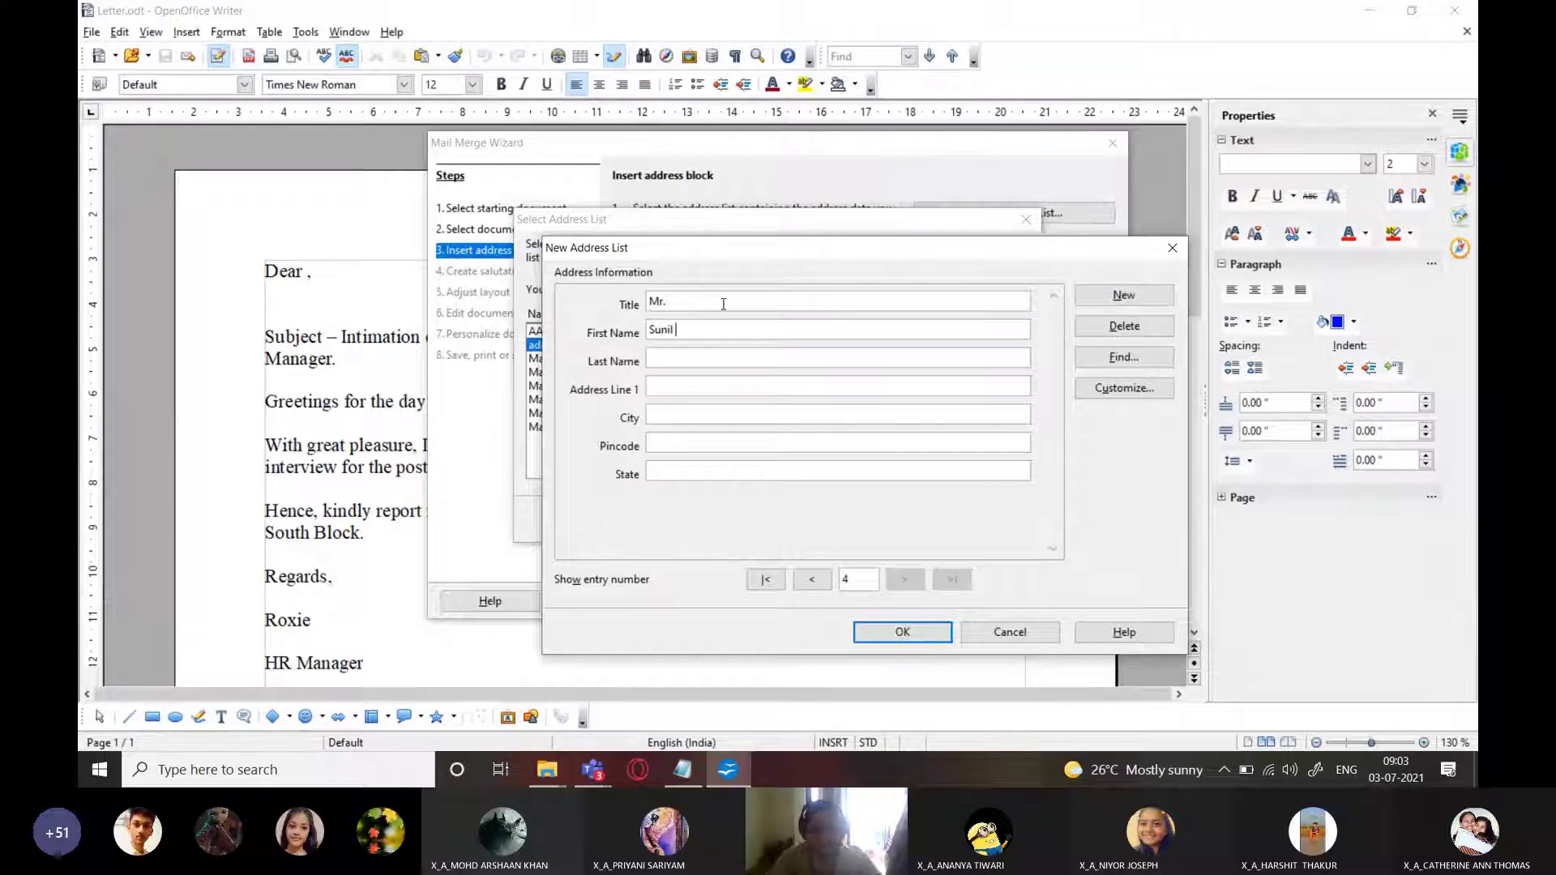
type("Jo")
key("BackSpace")
key("BackSpace")
key("BackSpace")
key("BackSpace")
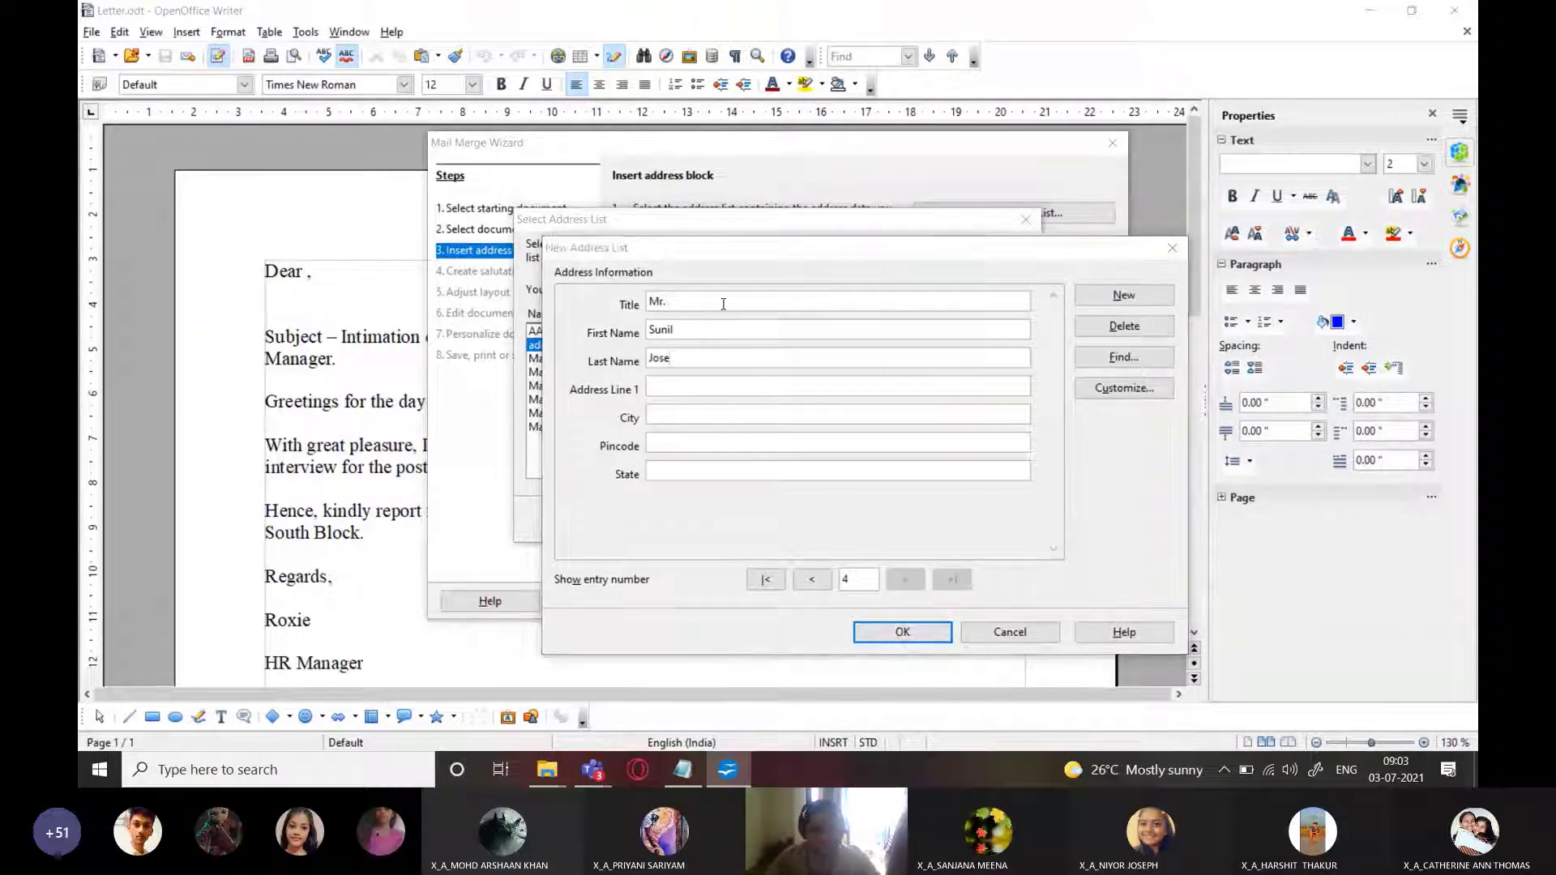
key("alt+Tab")
left_click_drag(240, 300, 629, 296)
key("ctrl+c")
key("alt+Tab")
key("ctrl+v")
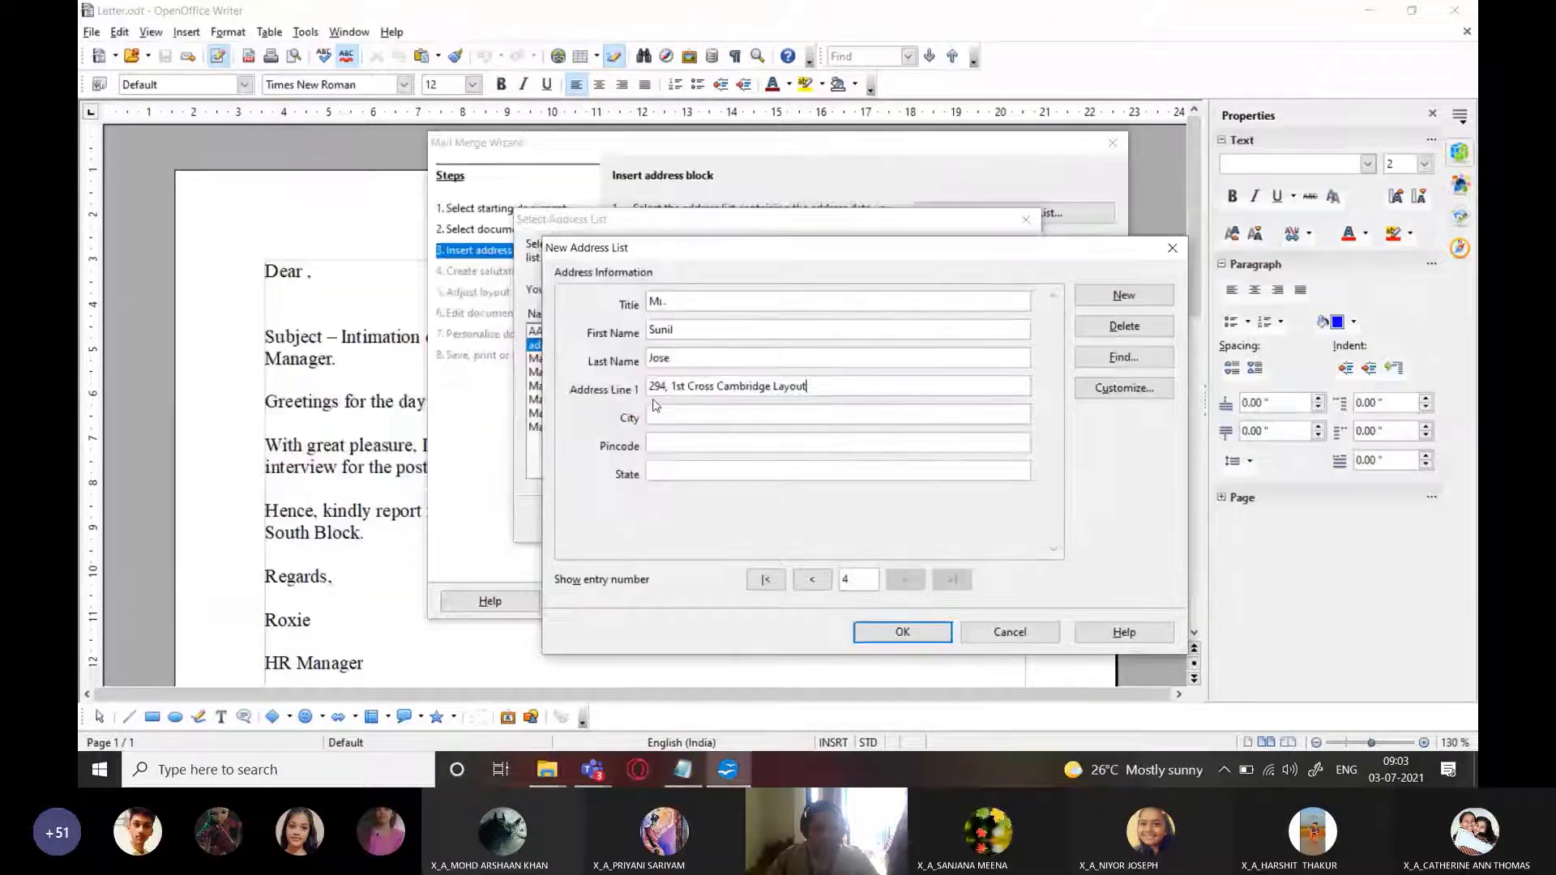
Add the fourth candidate's city, pincode and state to the entry
key("alt+Tab")
left_click_drag(240, 327, 346, 326)
key("ctrl+c")
key("alt+Tab")
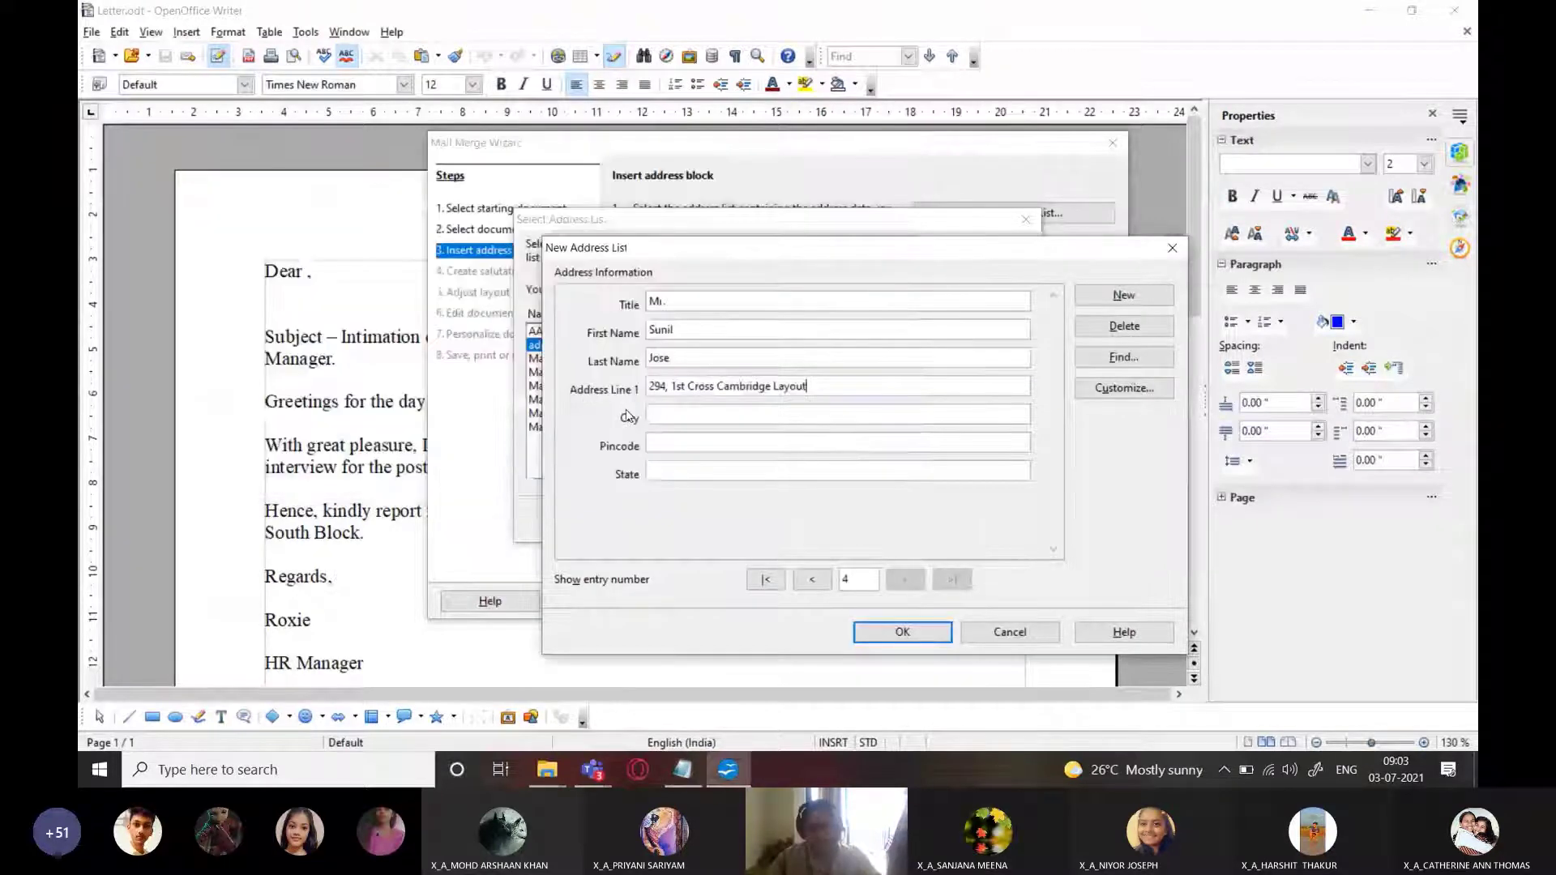
left_click(669, 418)
key("ctrl+v")
key("alt+Tab")
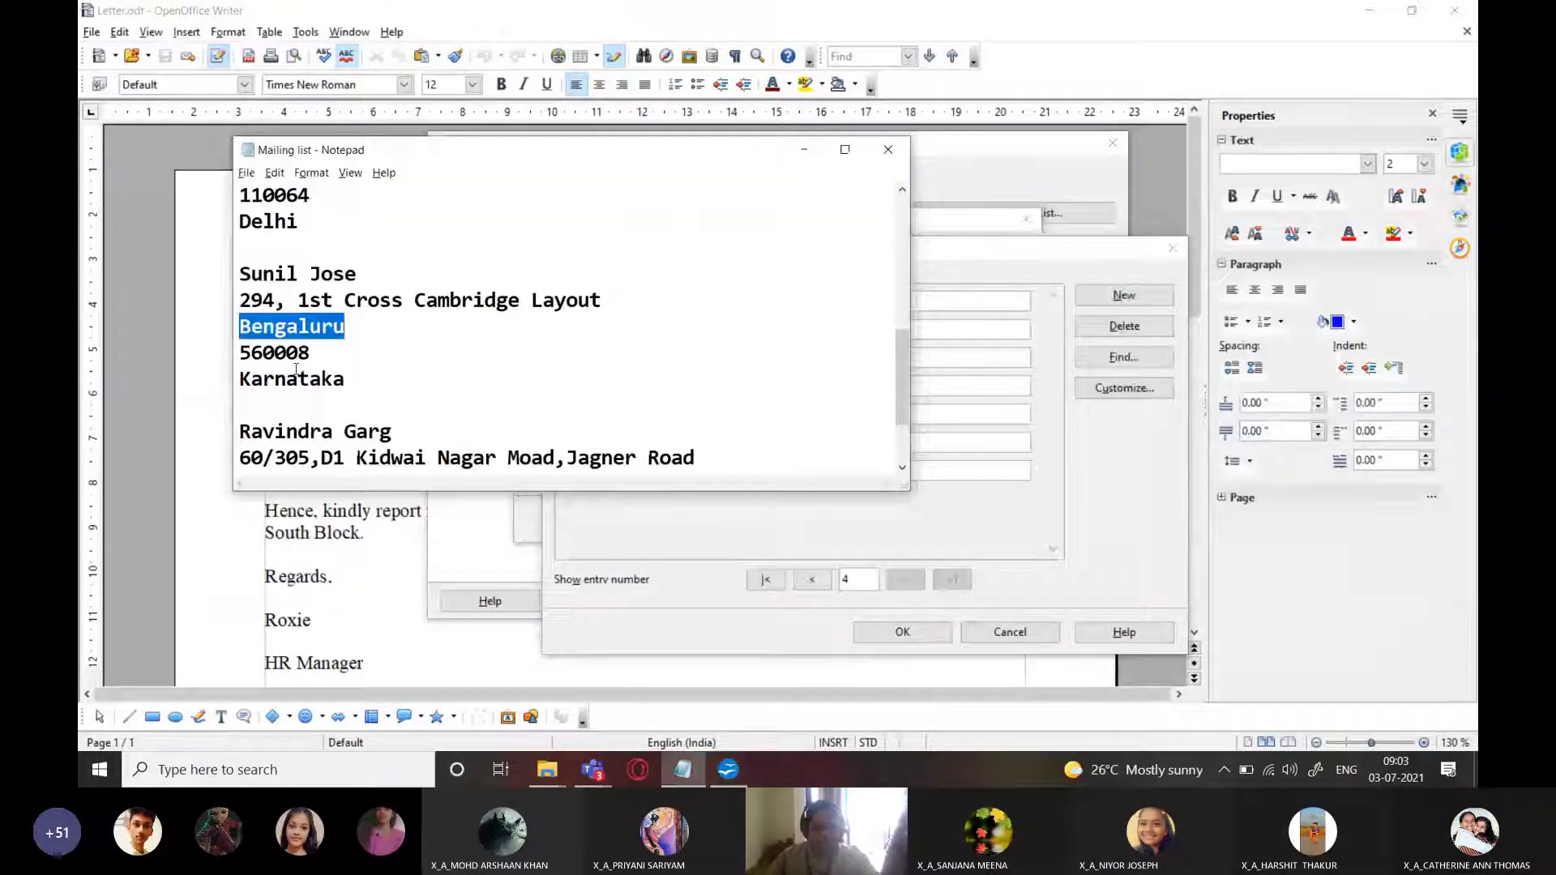
key("alt+Tab")
left_click(698, 441)
type("560008")
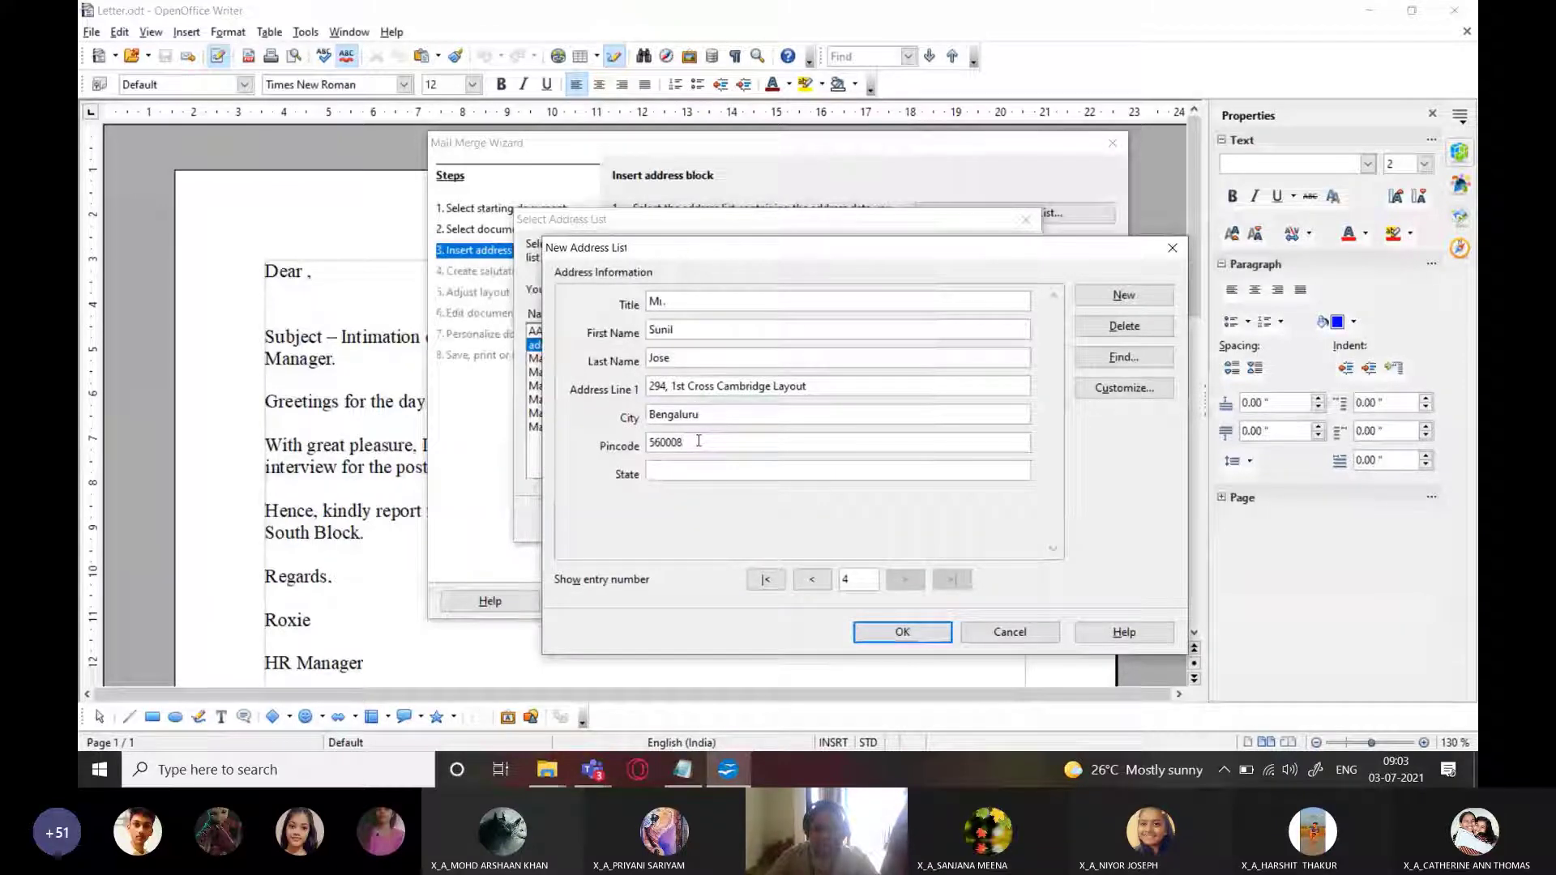
type("Karnataka")
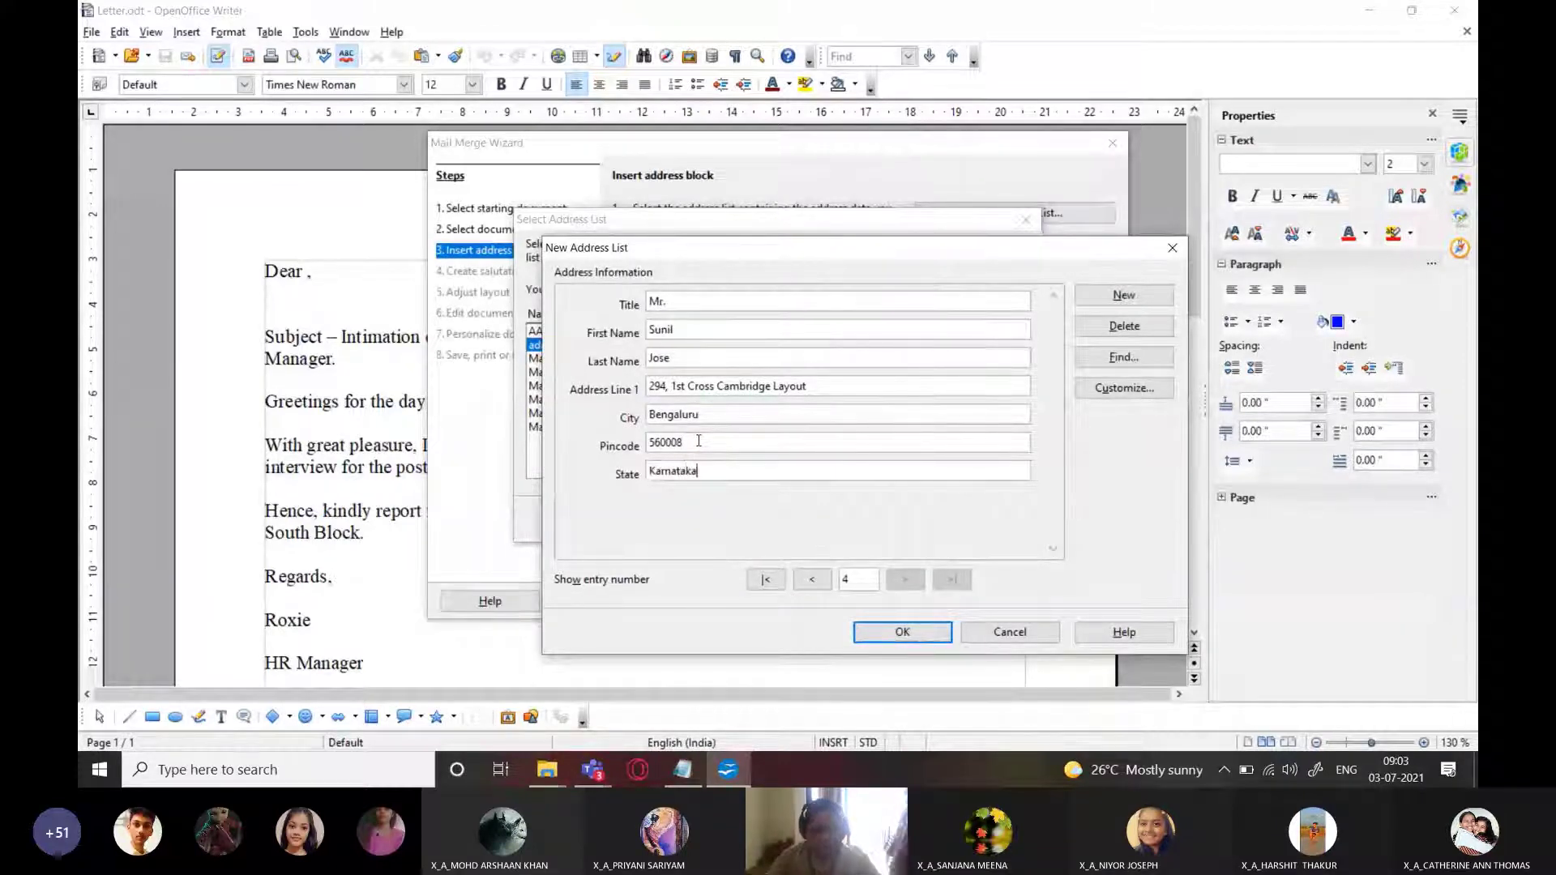
Start a new address entry and enter the fifth recipient's title and full name
left_click(1124, 296)
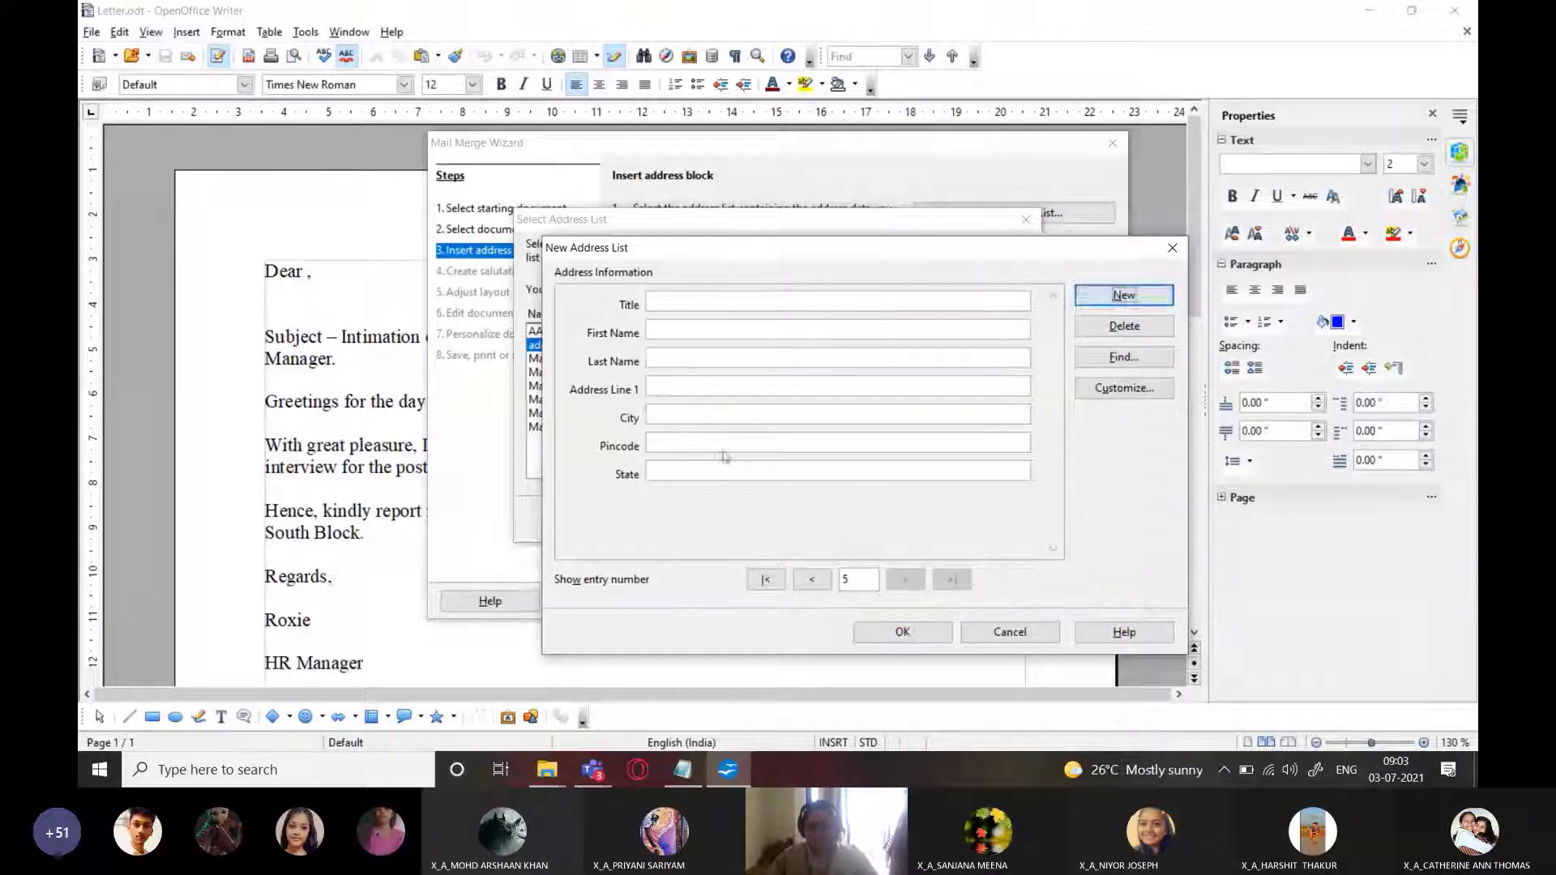
key("alt+Tab")
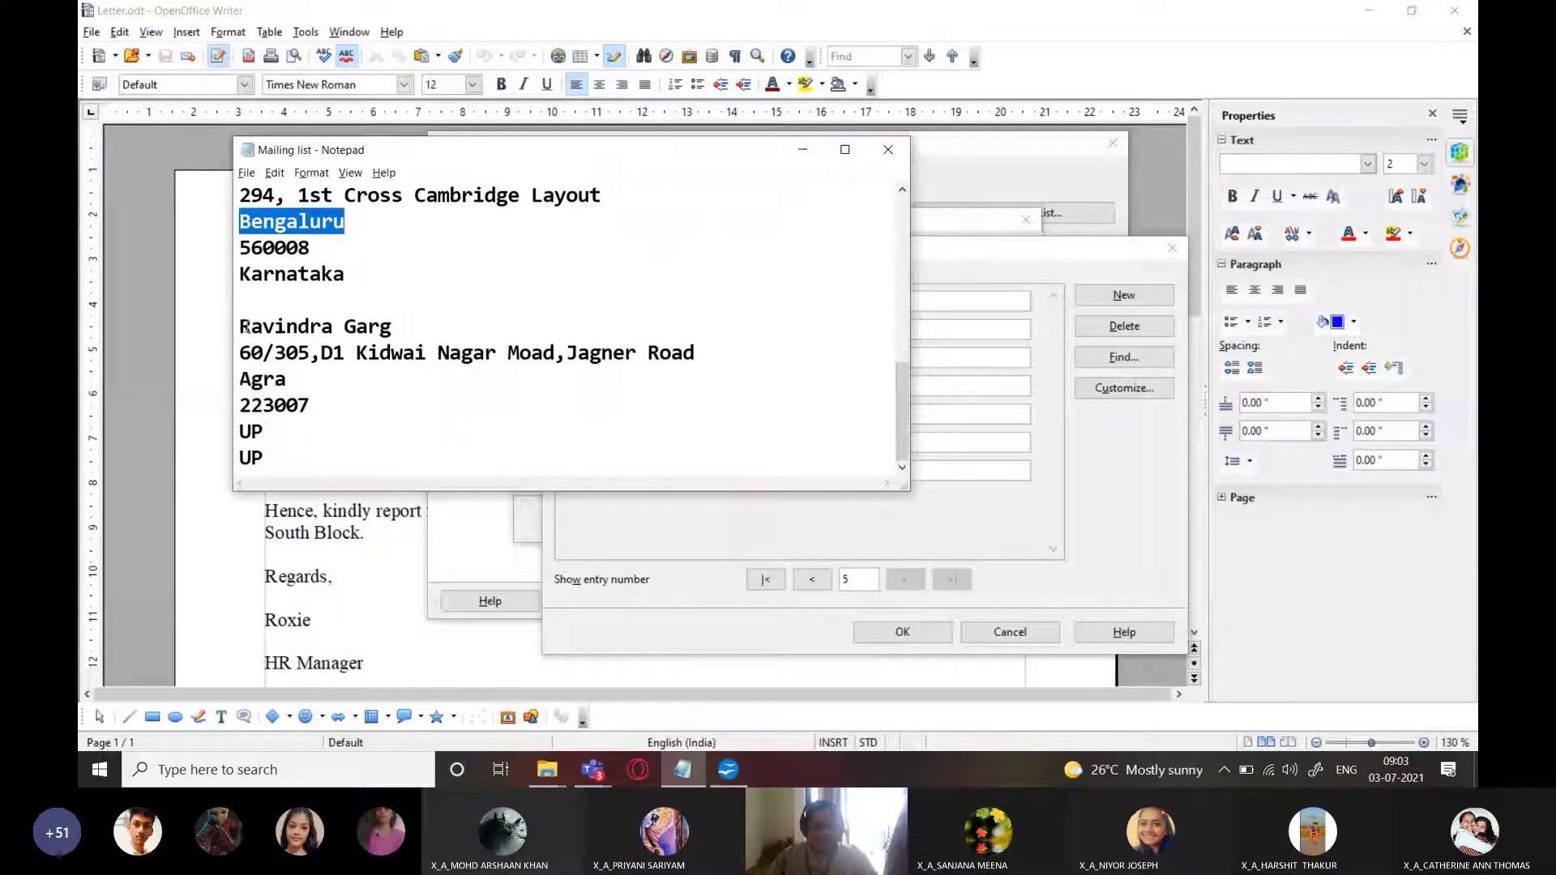
key("alt+Tab")
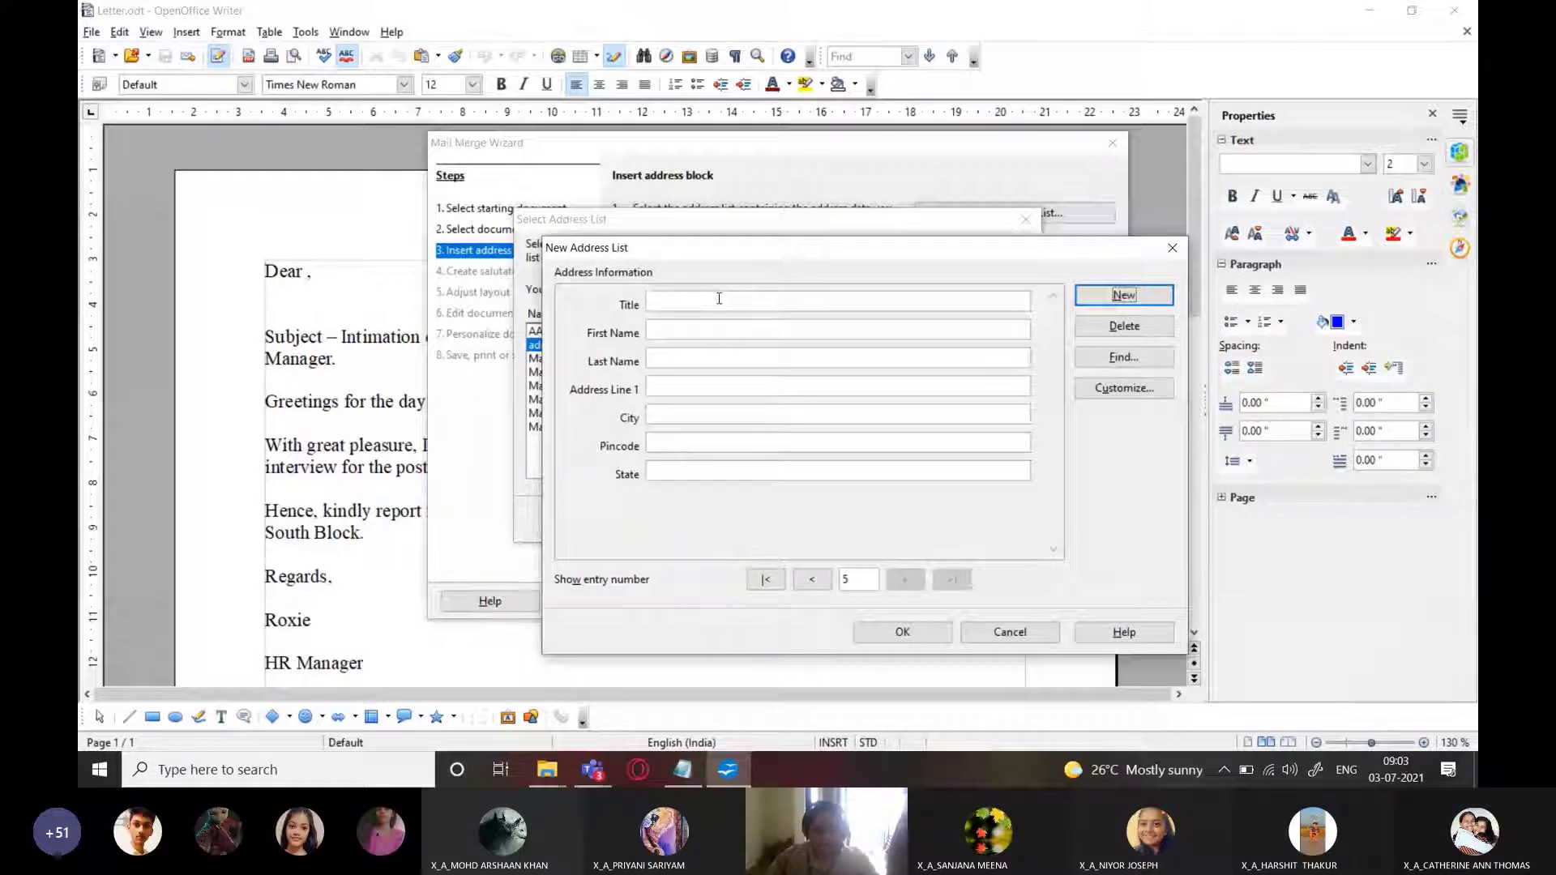
left_click(719, 299)
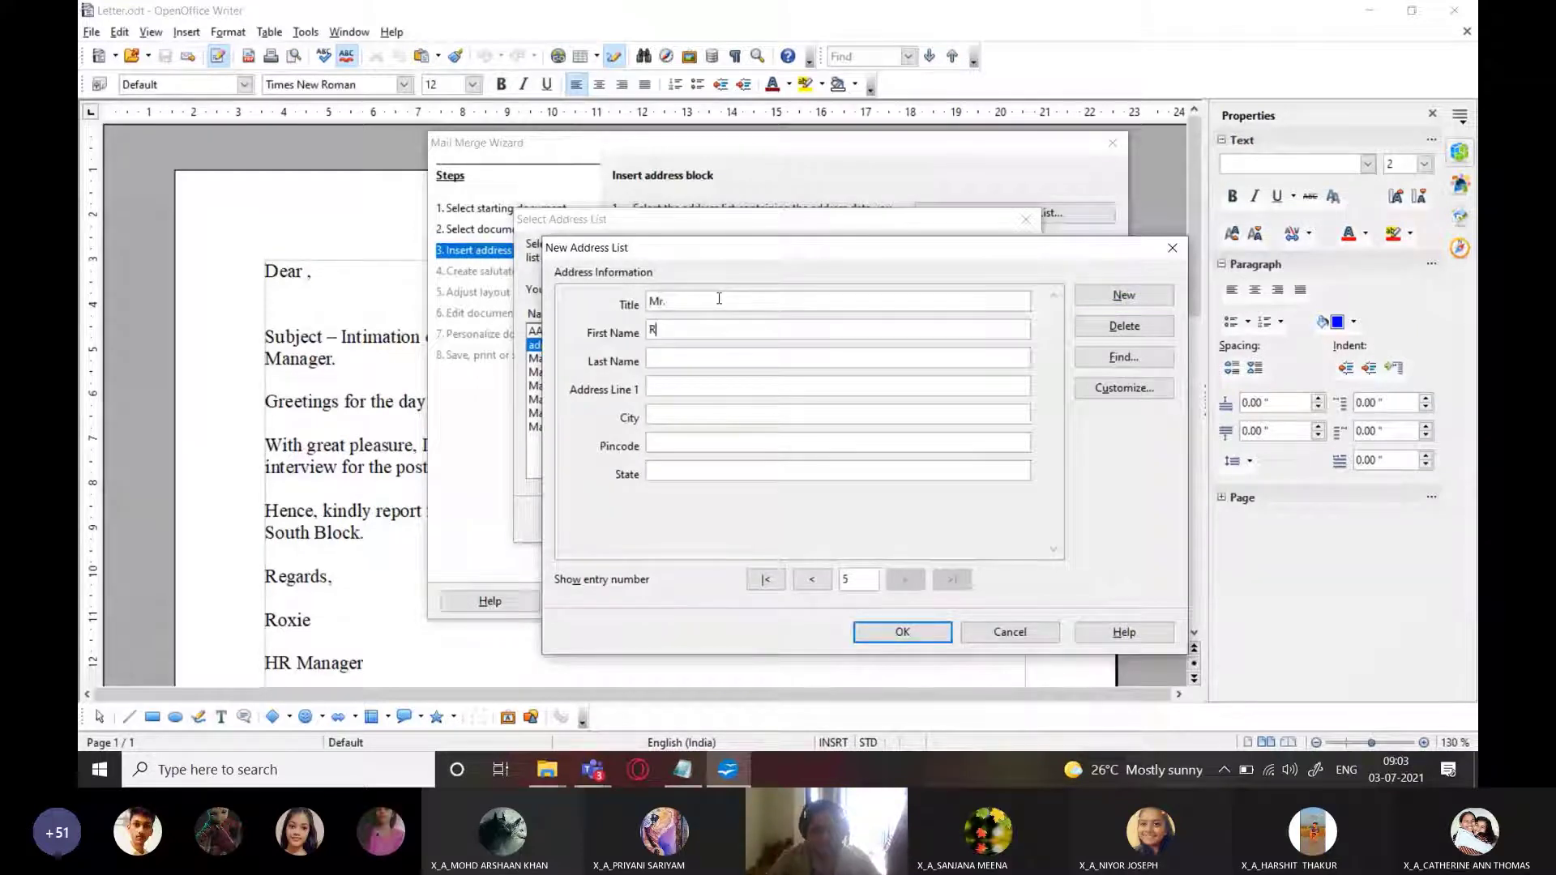
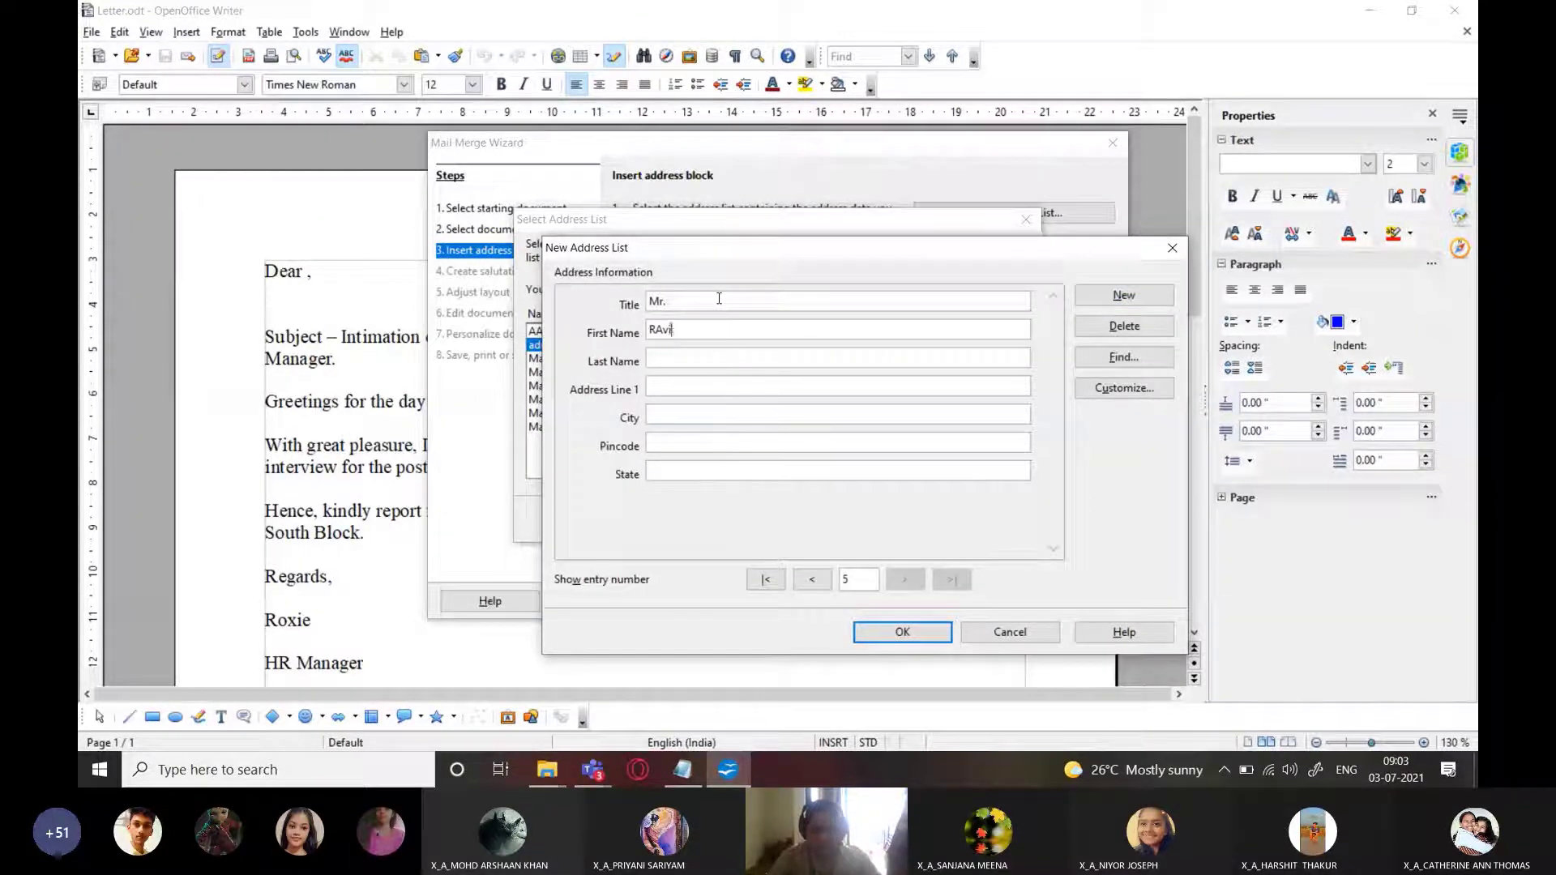
key("Tab")
Copy the recipient's street address line and the city Agra from the mailing list into the entry
key("alt+Tab")
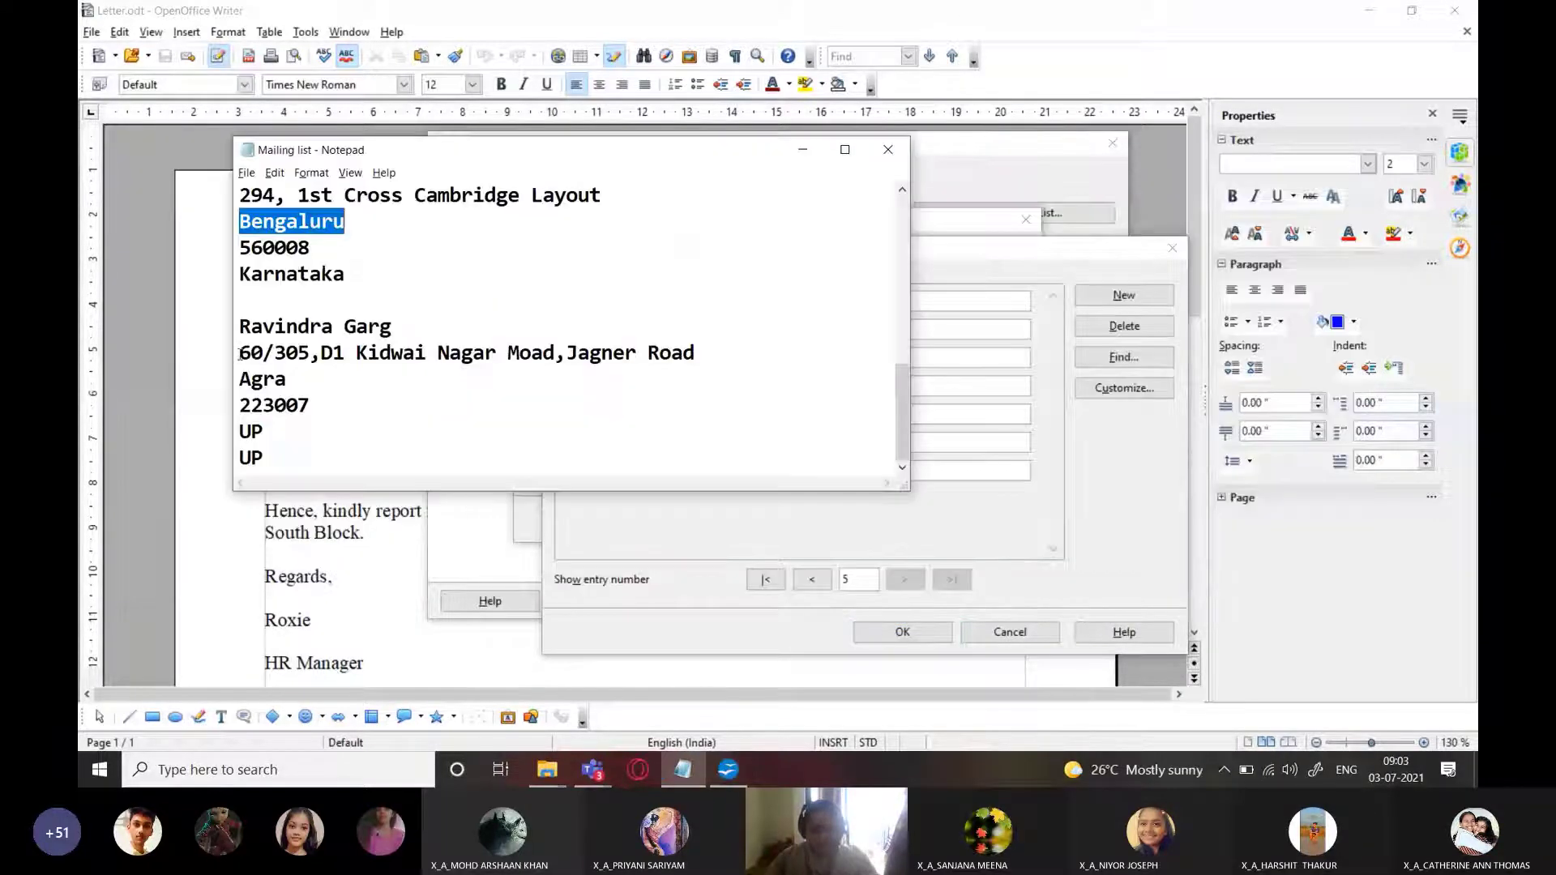
left_click_drag(239, 353, 696, 354)
key("ctrl+c")
key("alt+Tab")
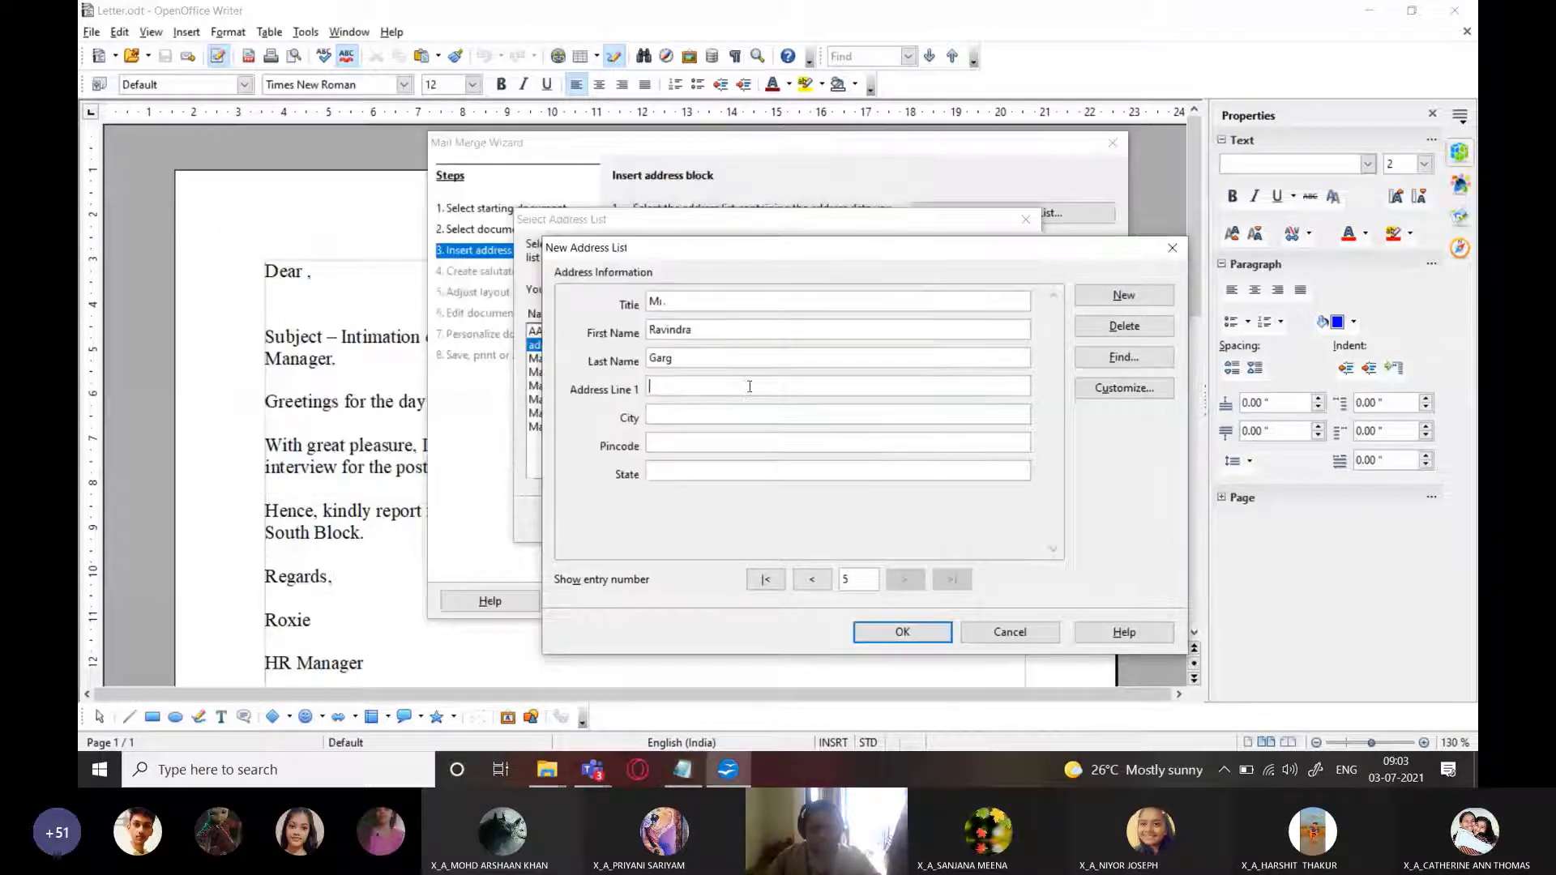
key("ctrl+v")
key("alt+Tab")
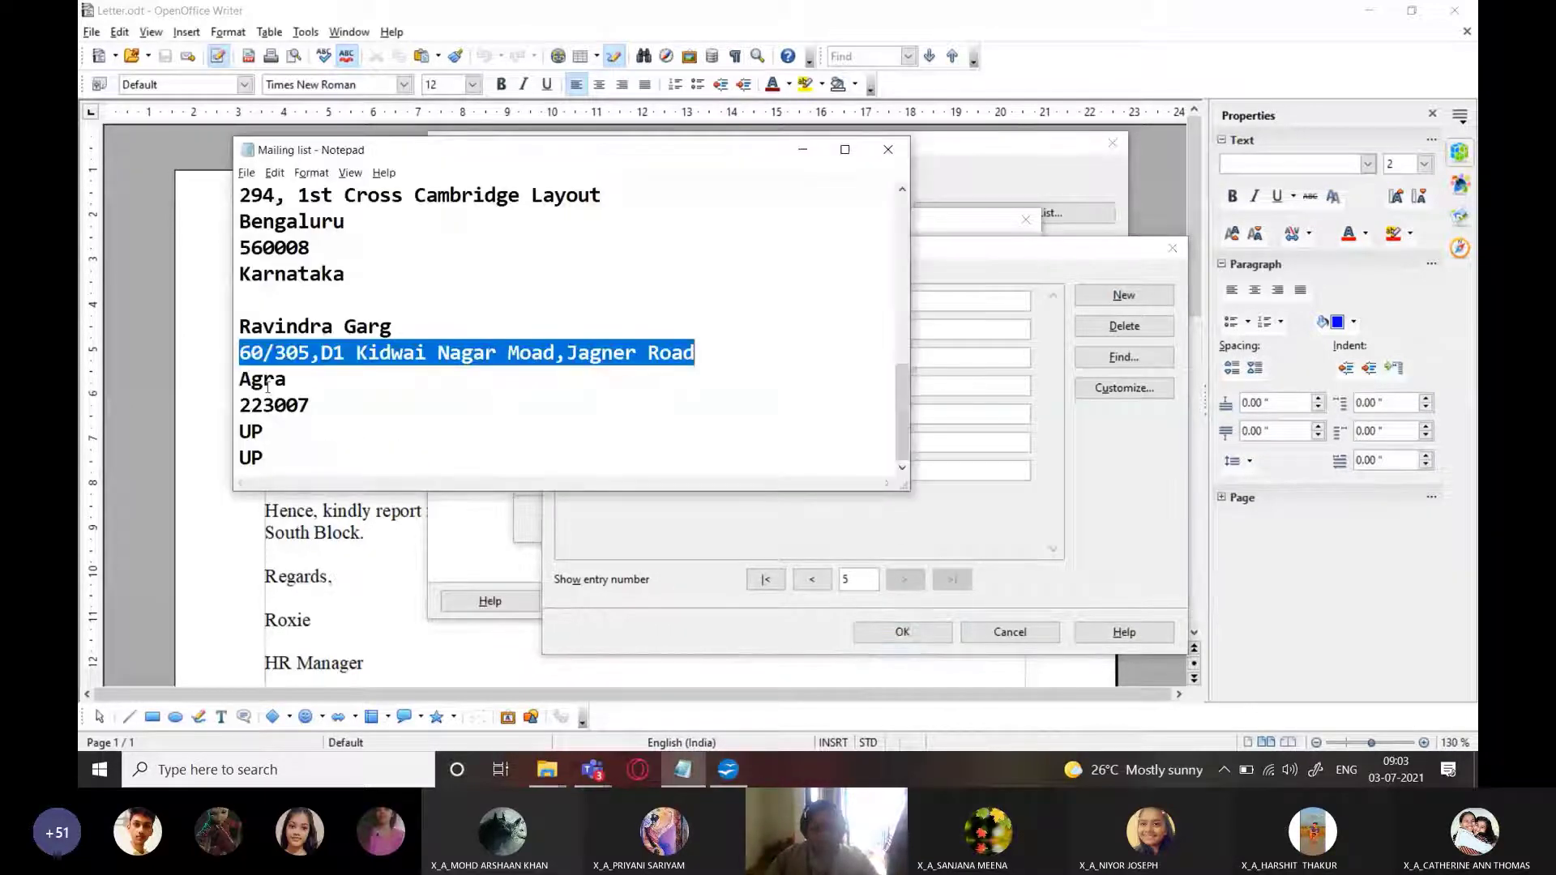
double_click(268, 382)
key("ctrl+c")
key("alt+Tab")
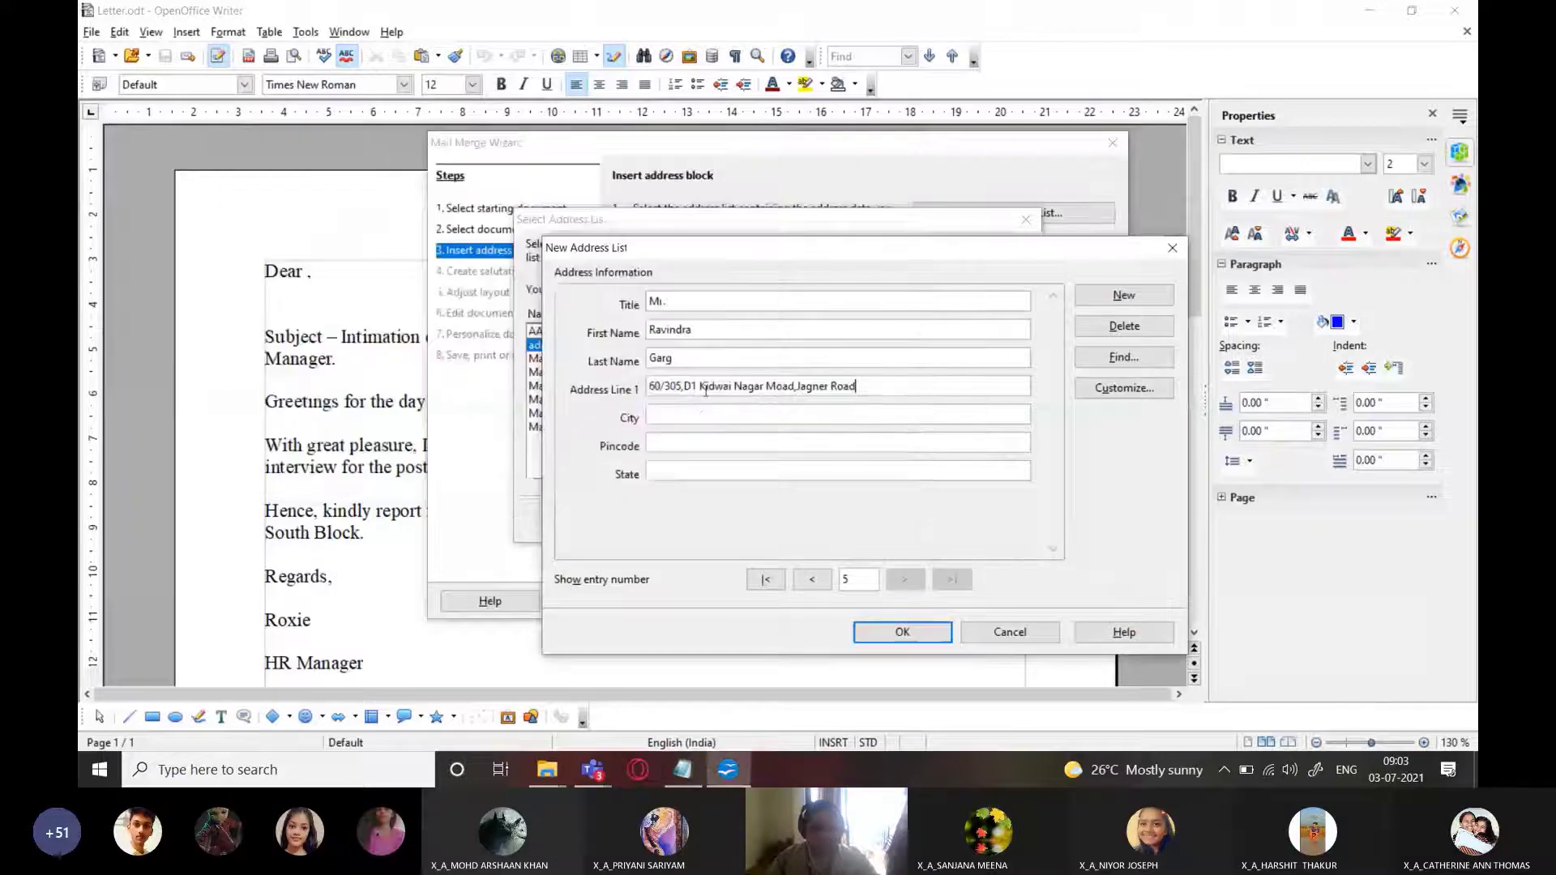
key("ctrl+v")
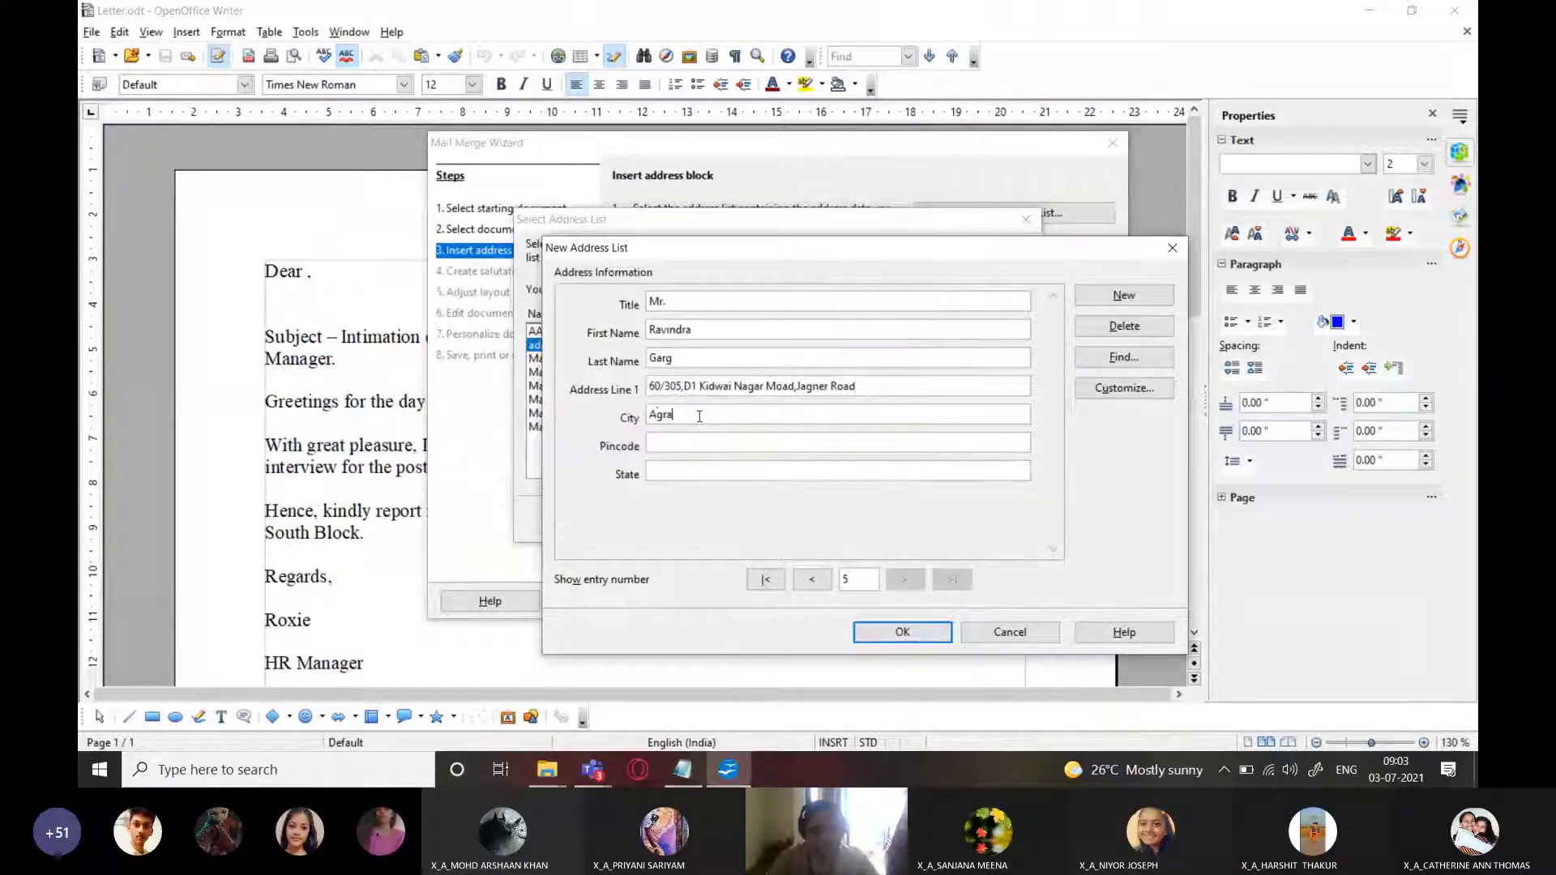
Fill in the recipient's pincode and the state UP
key("alt+Tab")
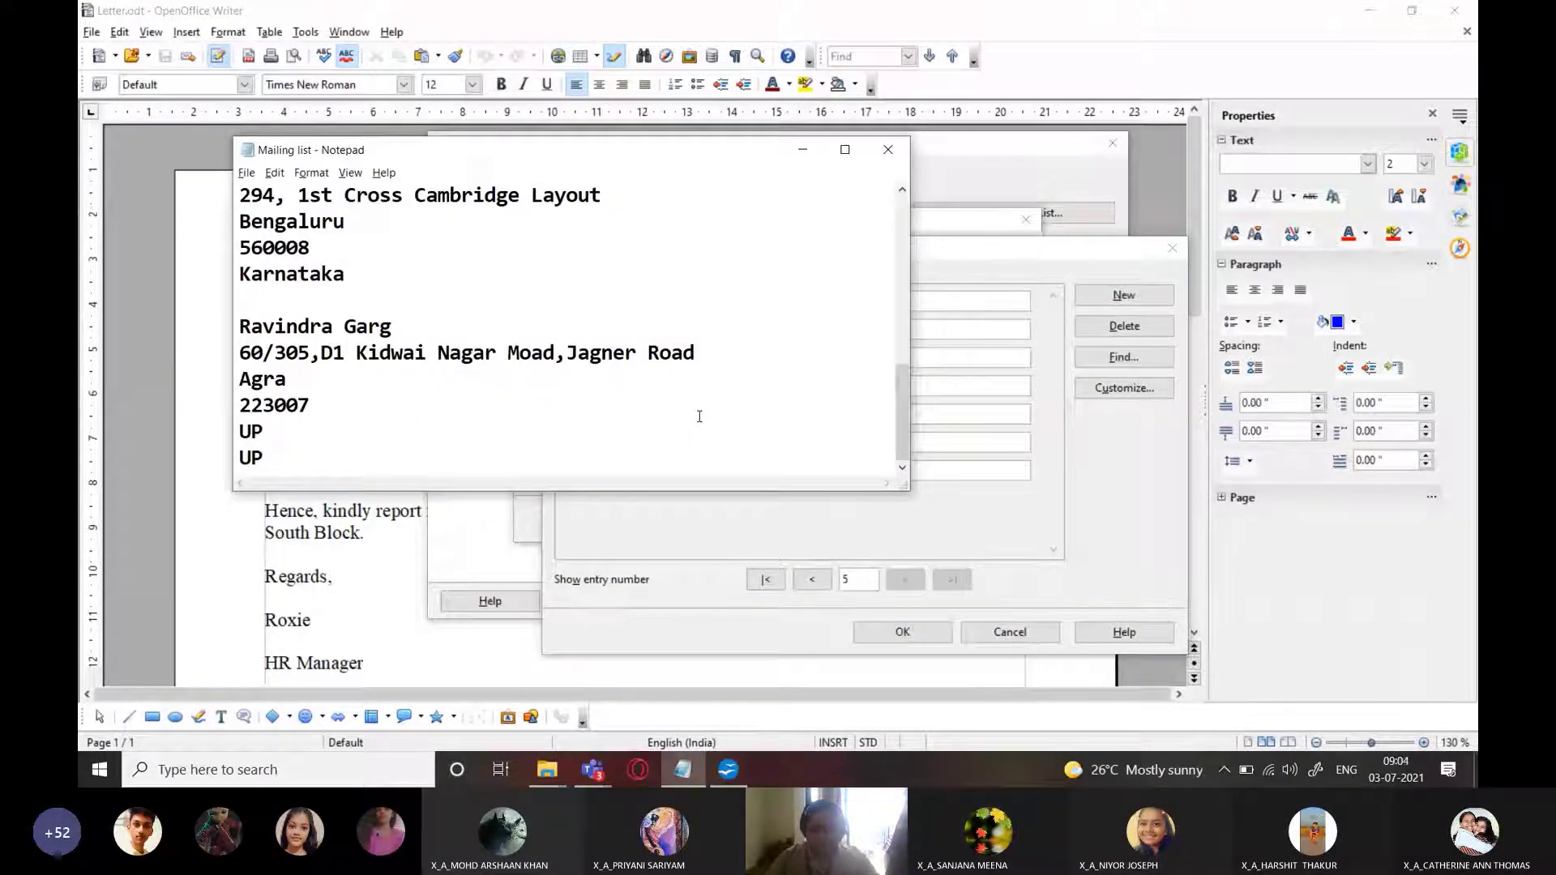
key("alt+Tab")
key("Tab")
type("223")
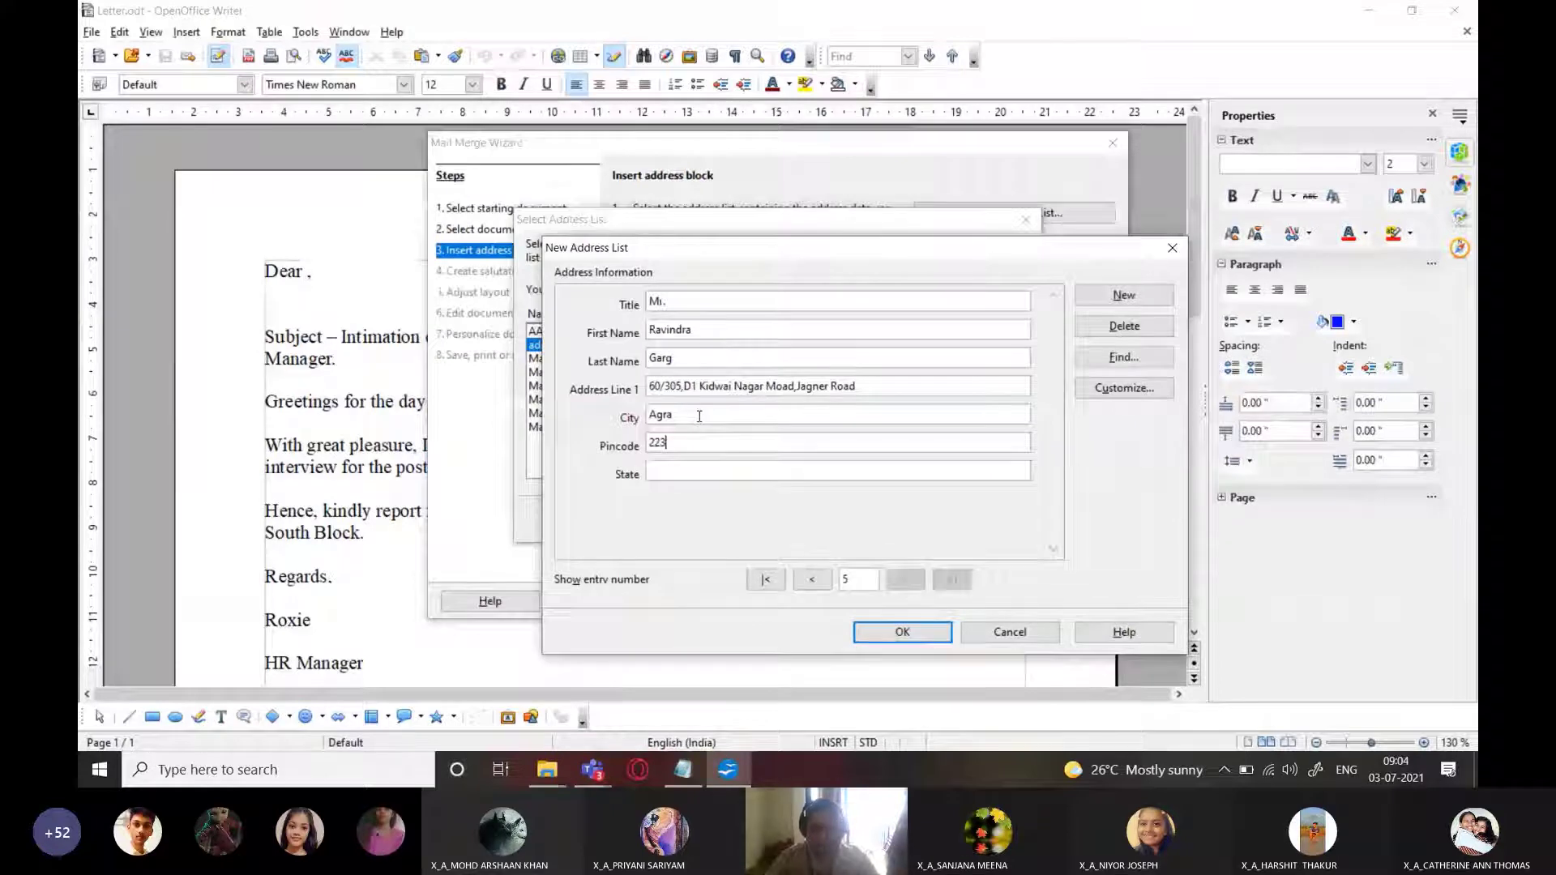
type("007")
key("Tab")
type("UP")
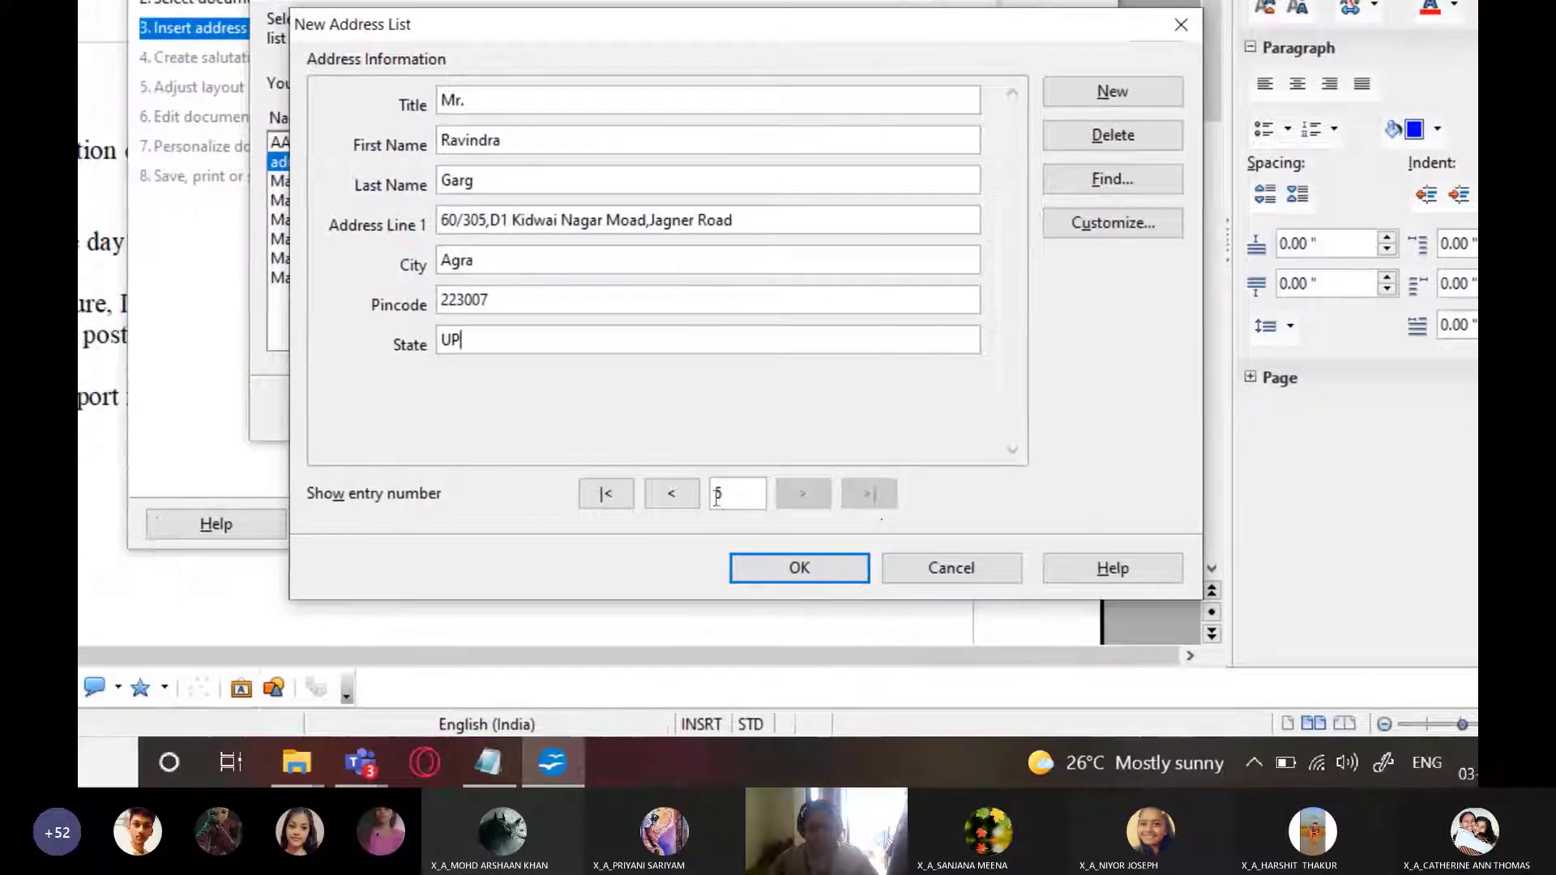
Browse back and forth through all five address entries, then accept the list
left_click(780, 496)
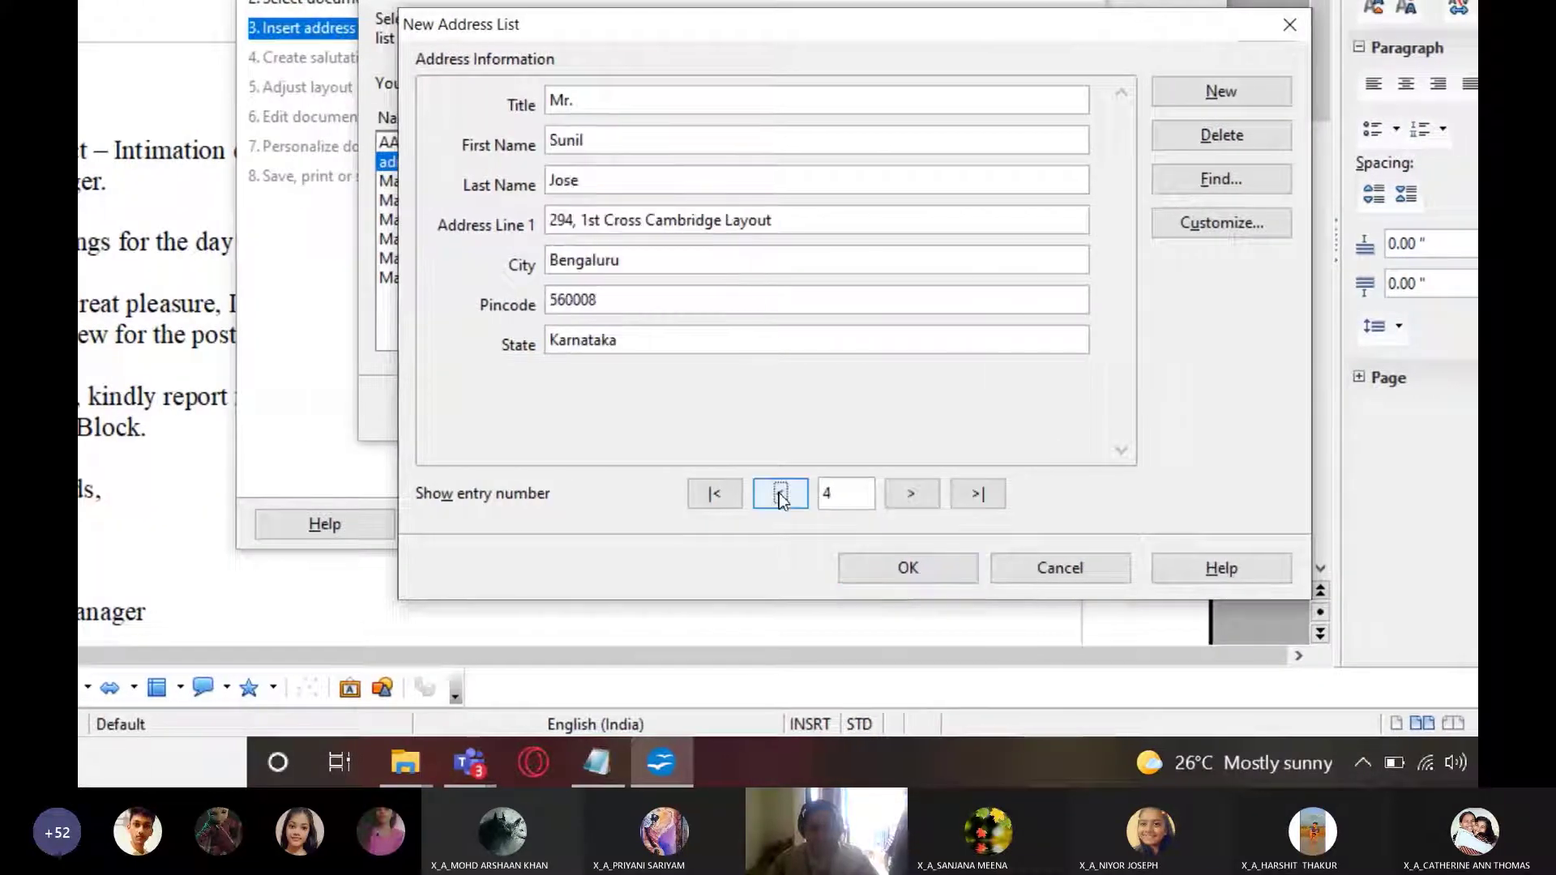
left_click(780, 496)
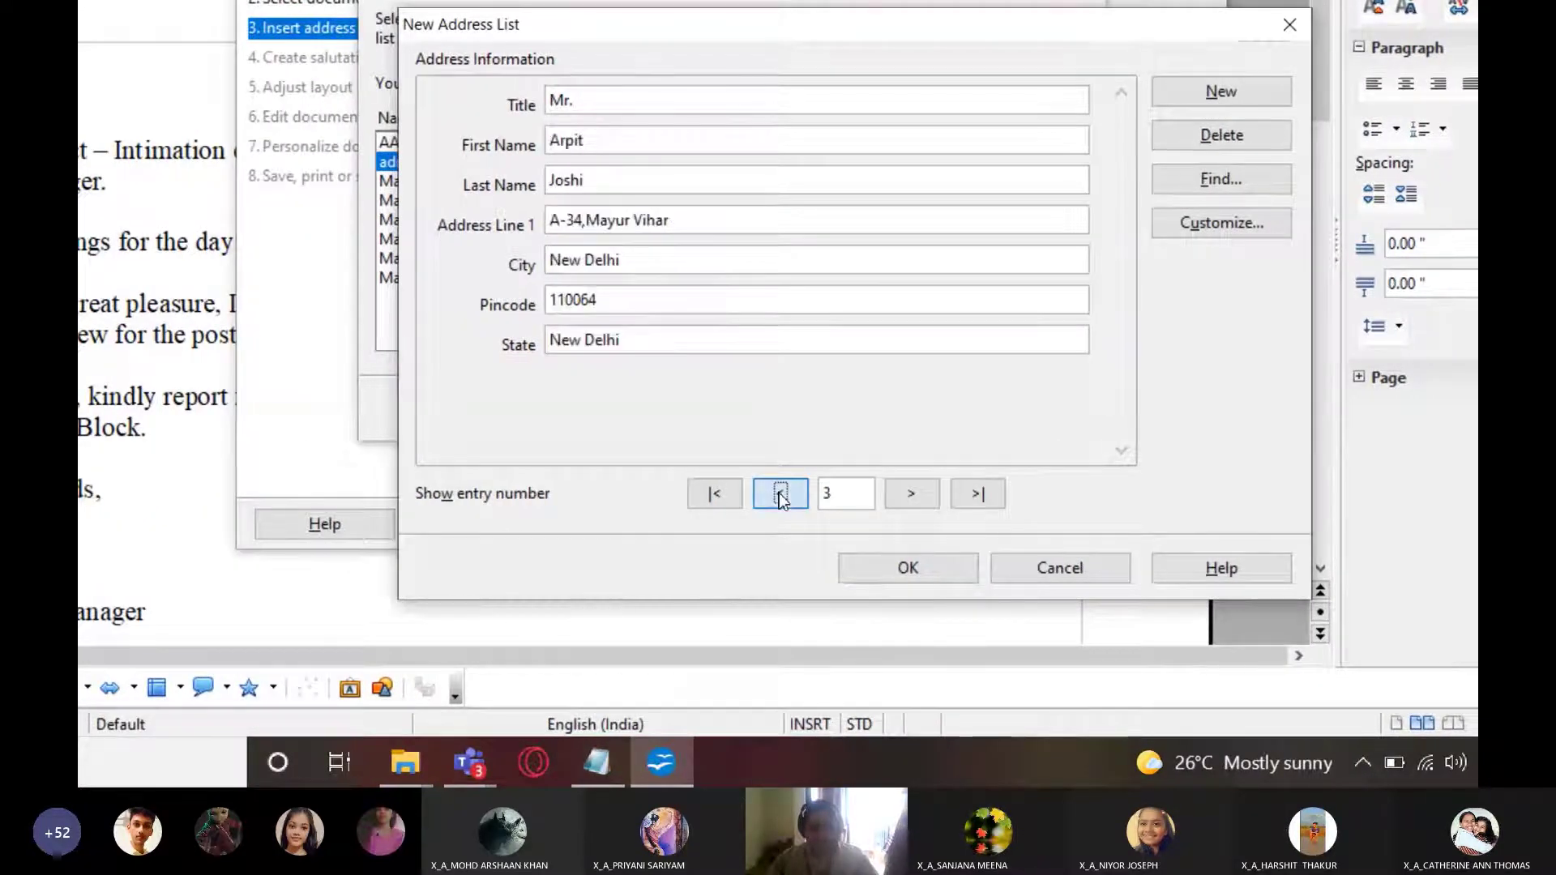
left_click(780, 496)
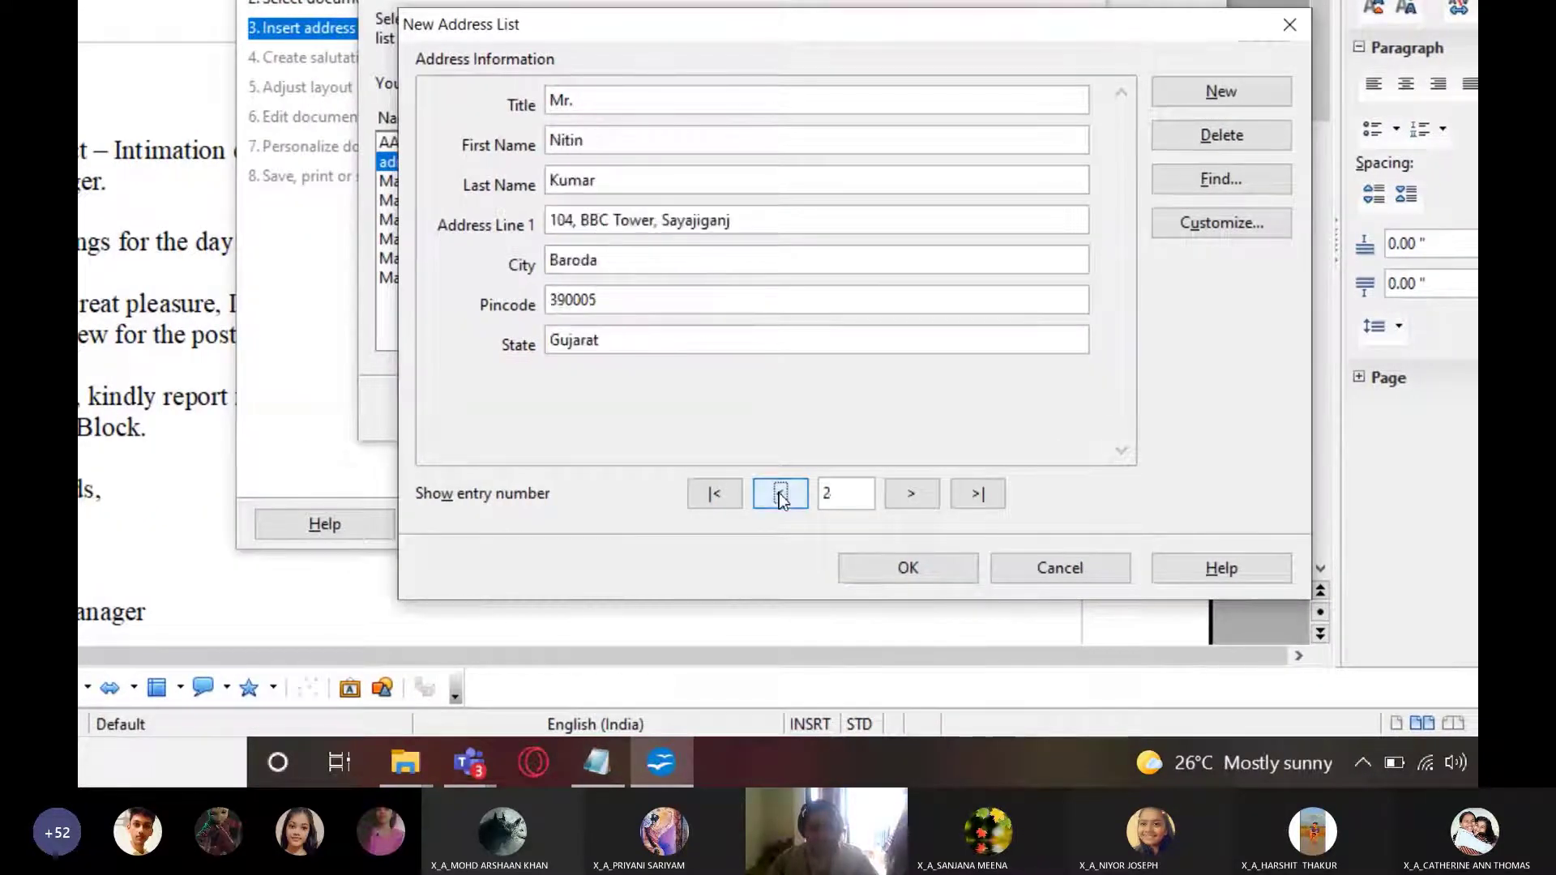
left_click(779, 496)
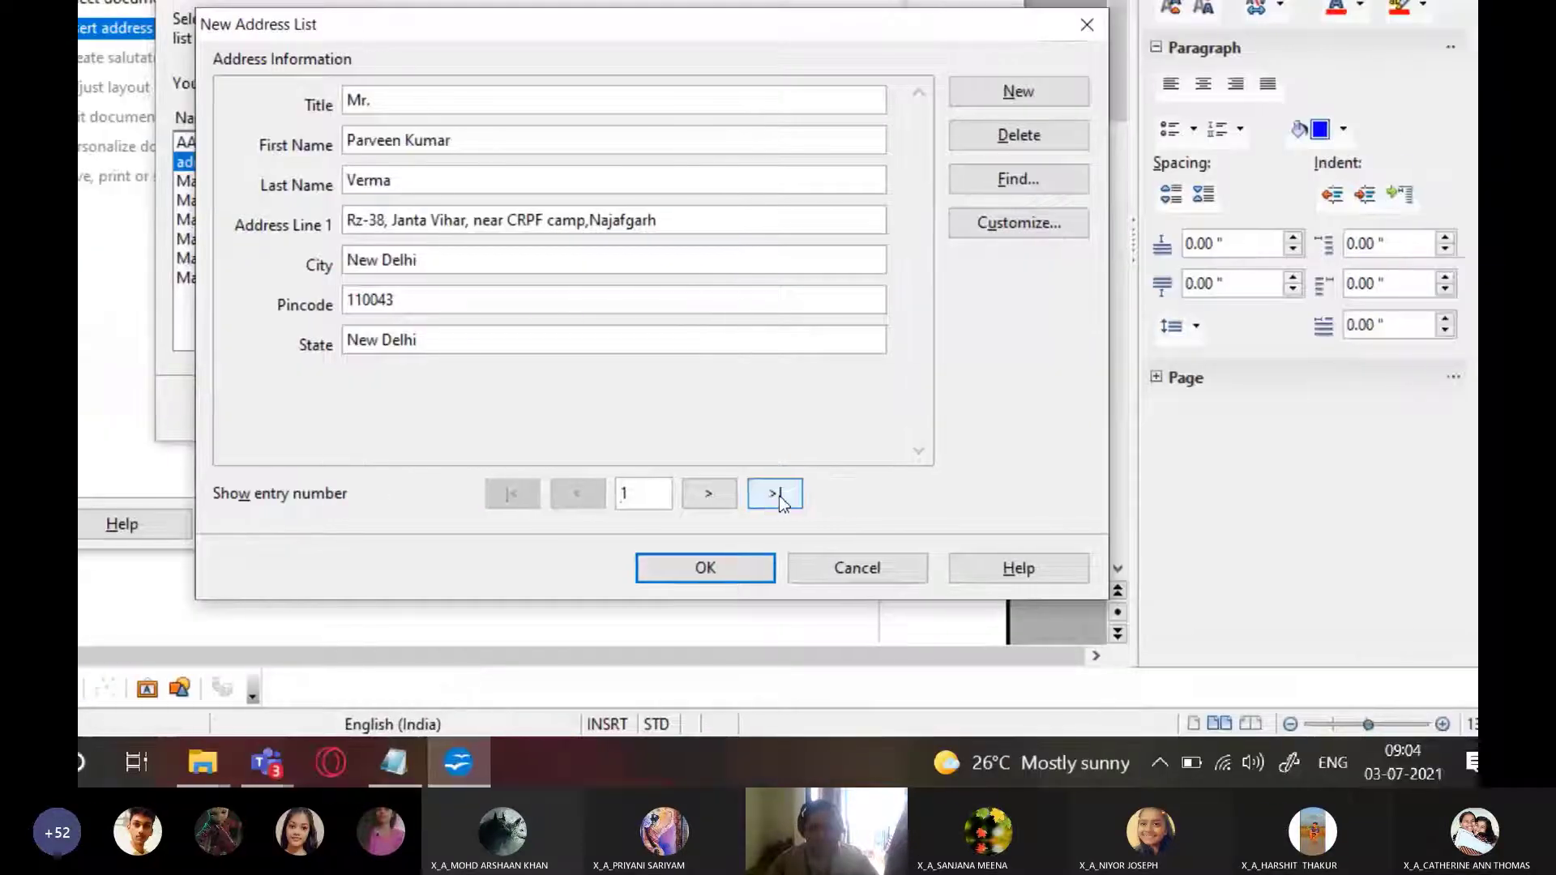
left_click(817, 495)
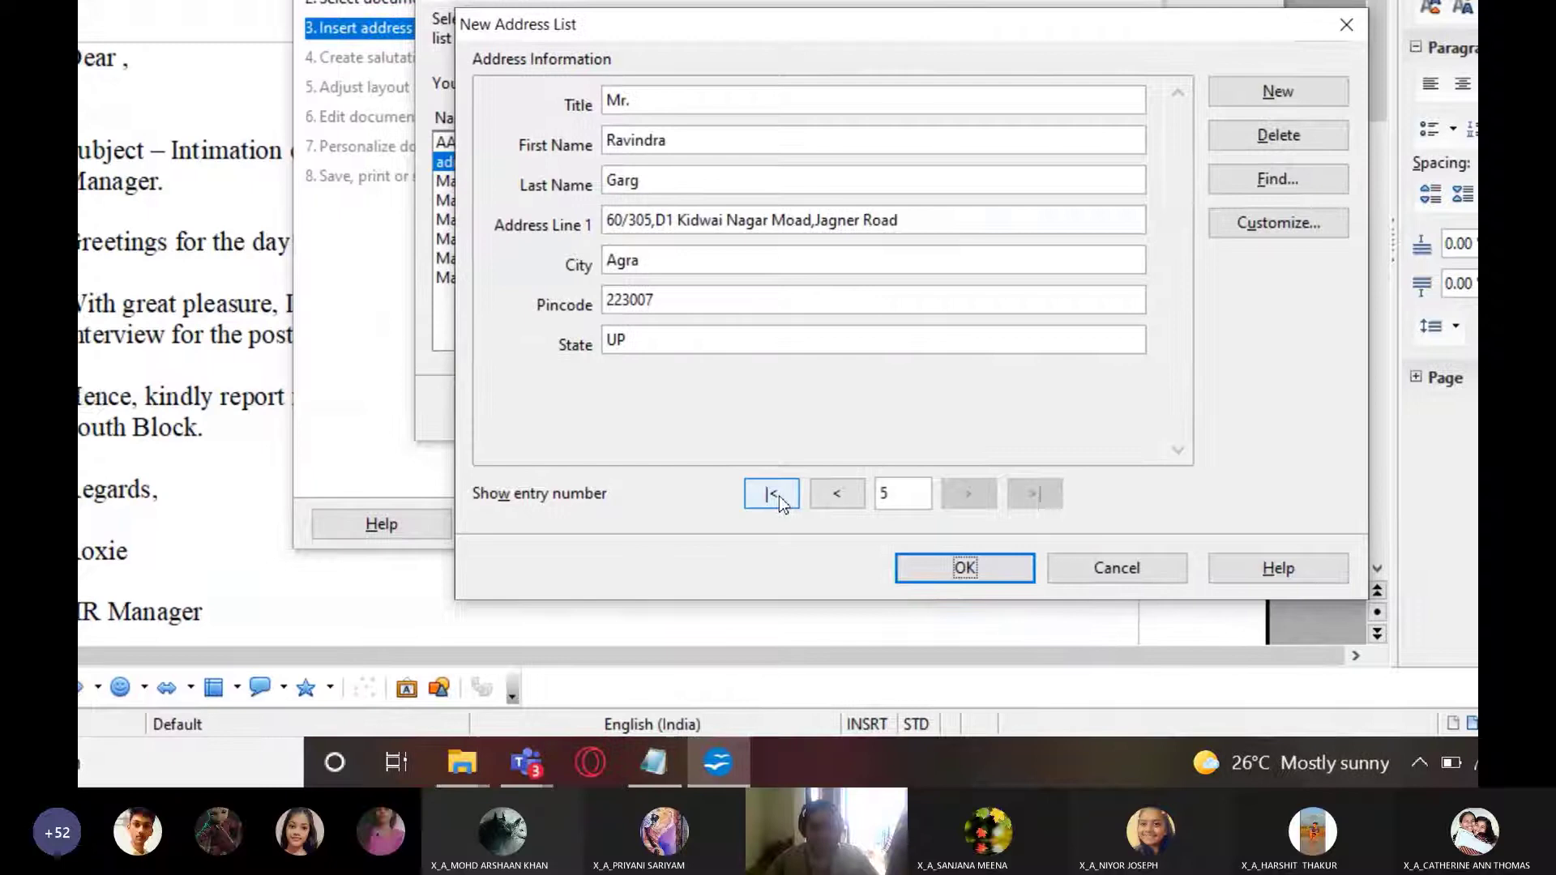
left_click(521, 496)
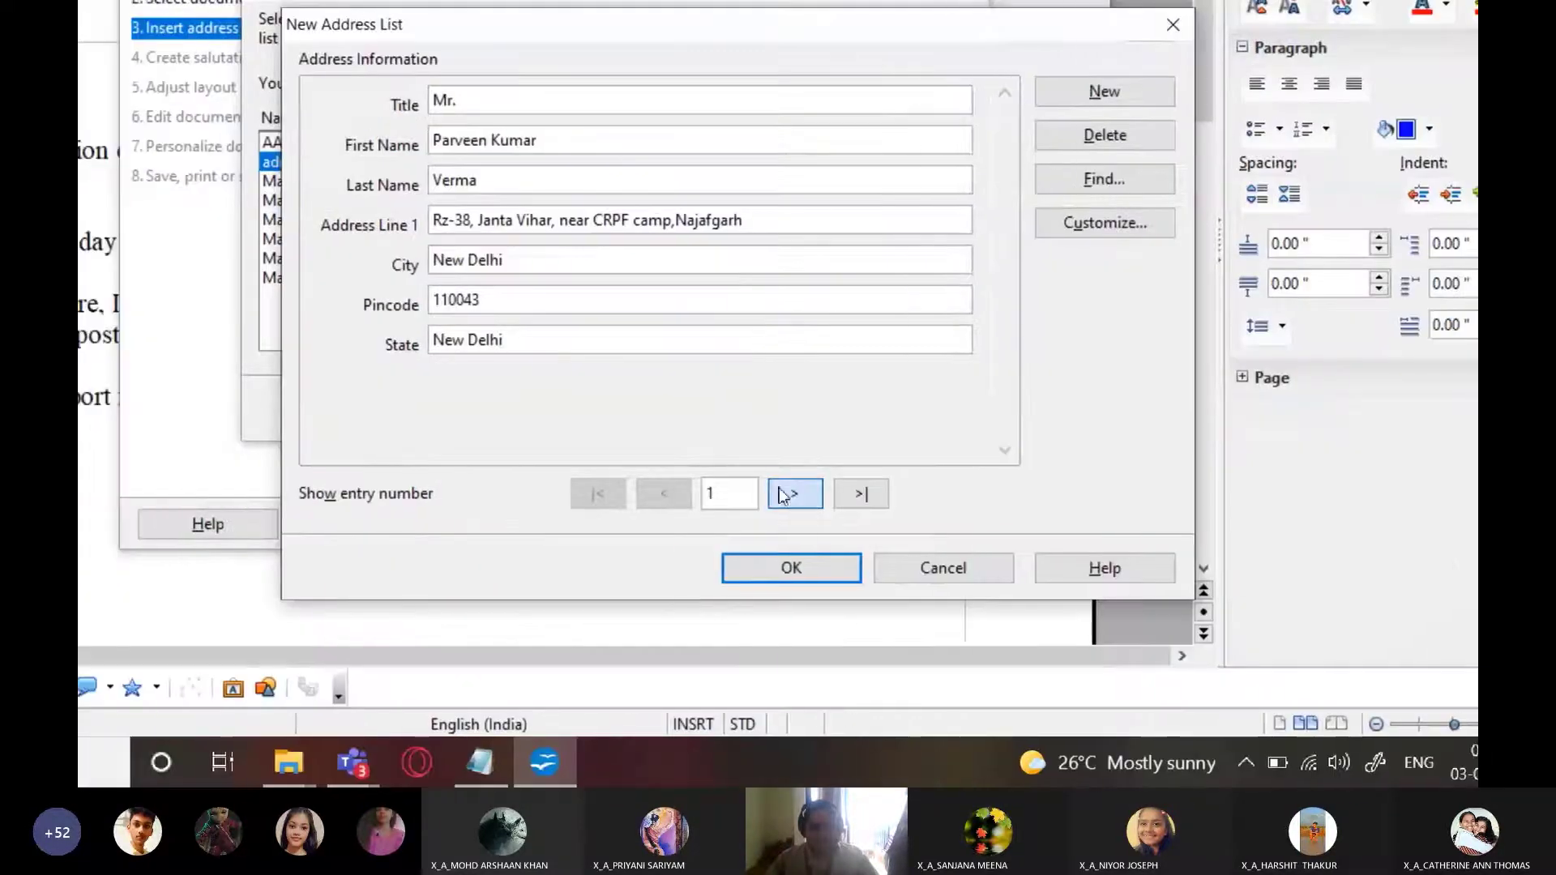
left_click(902, 494)
left_click(902, 494)
left_click(781, 493)
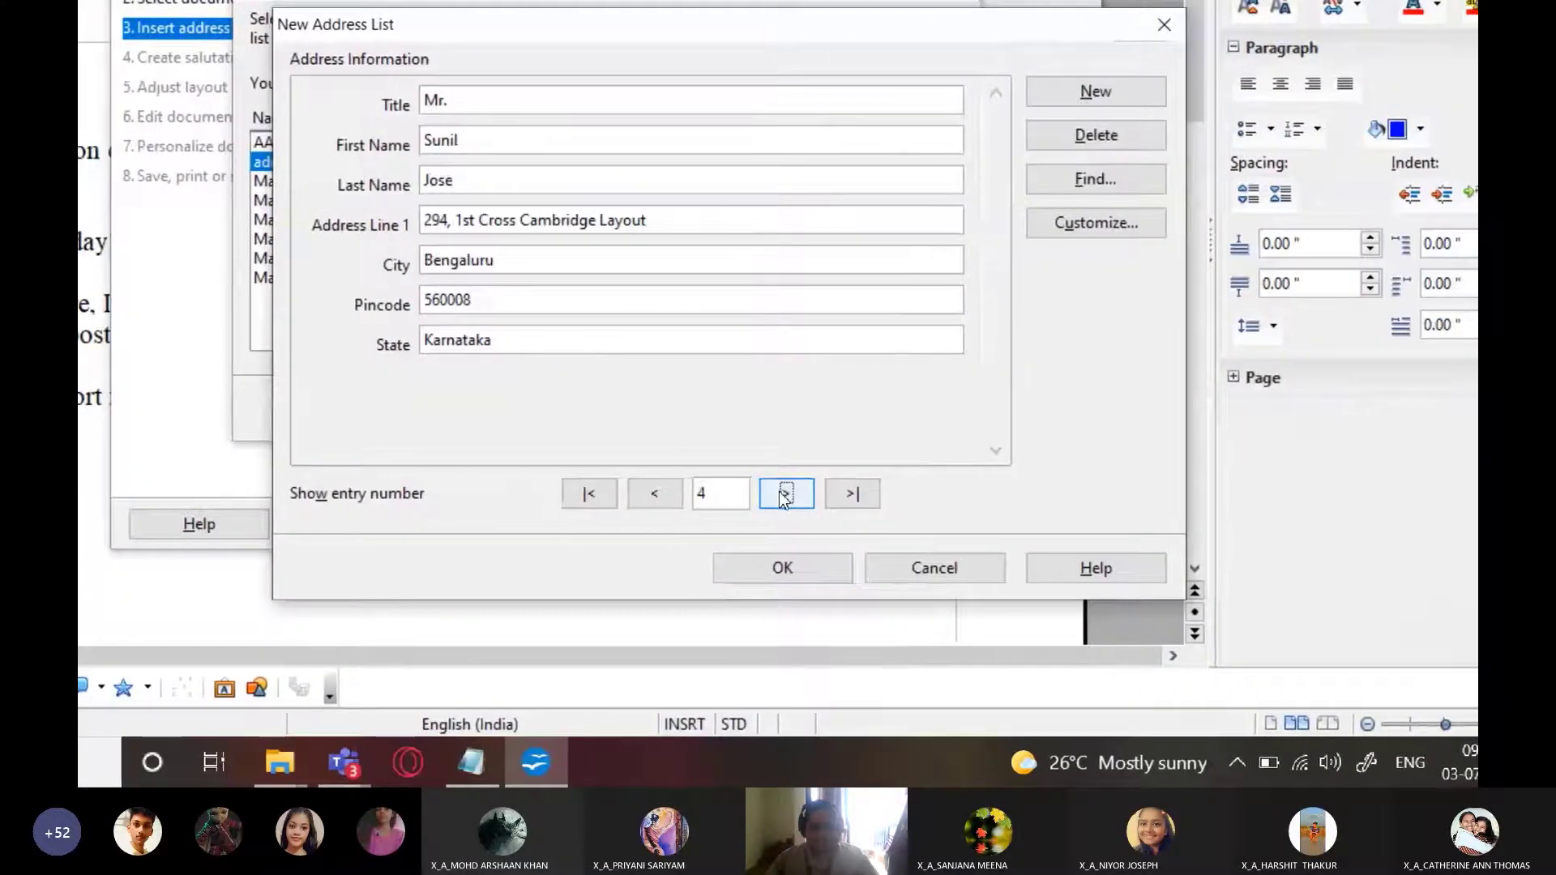
left_click(781, 493)
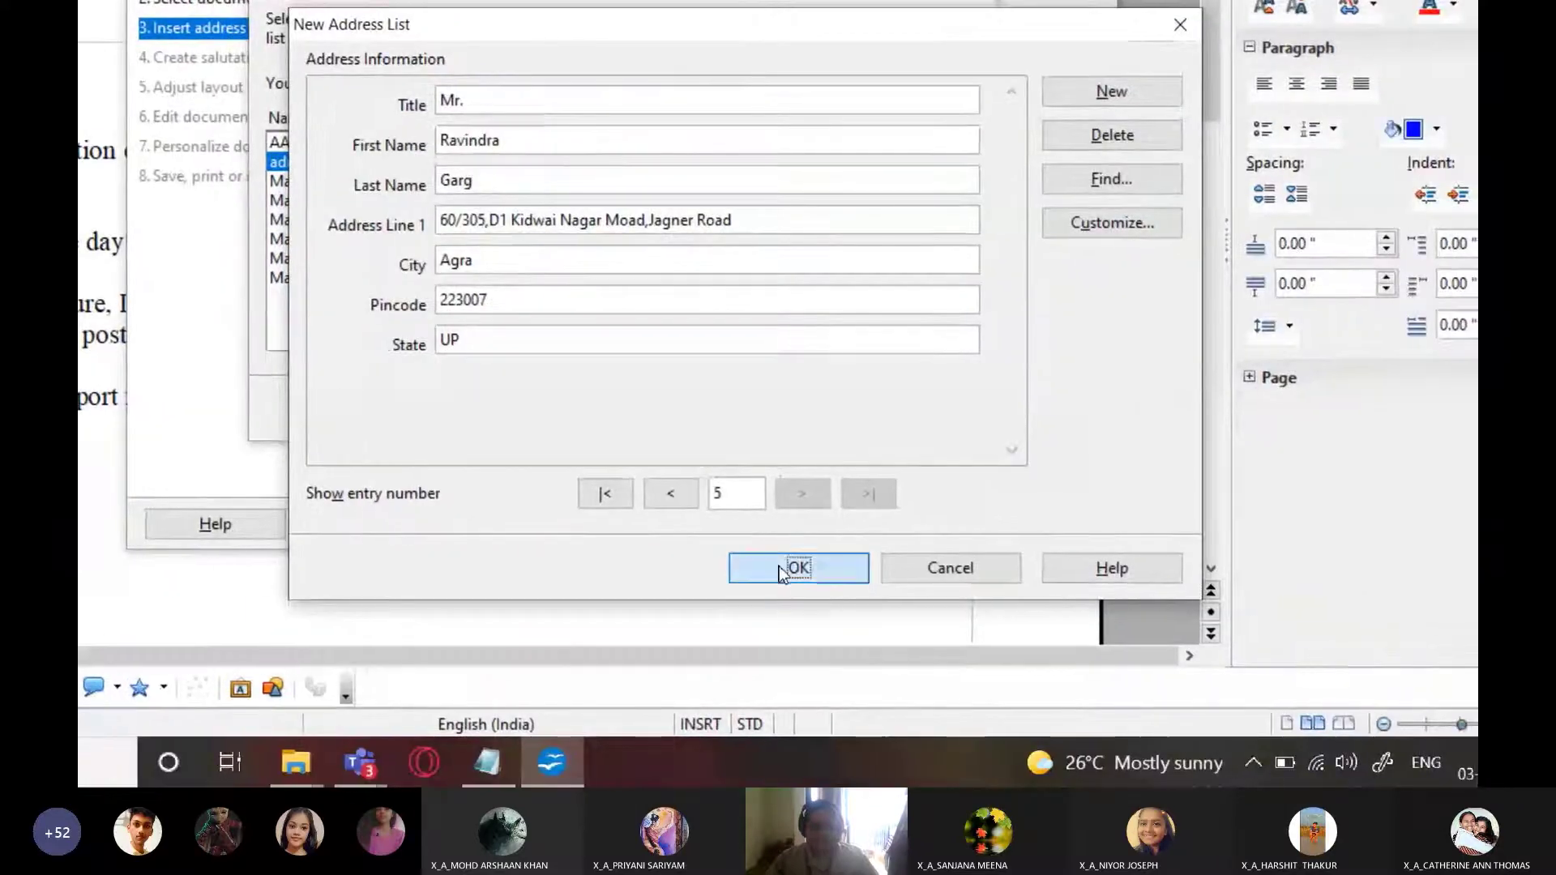
left_click(799, 566)
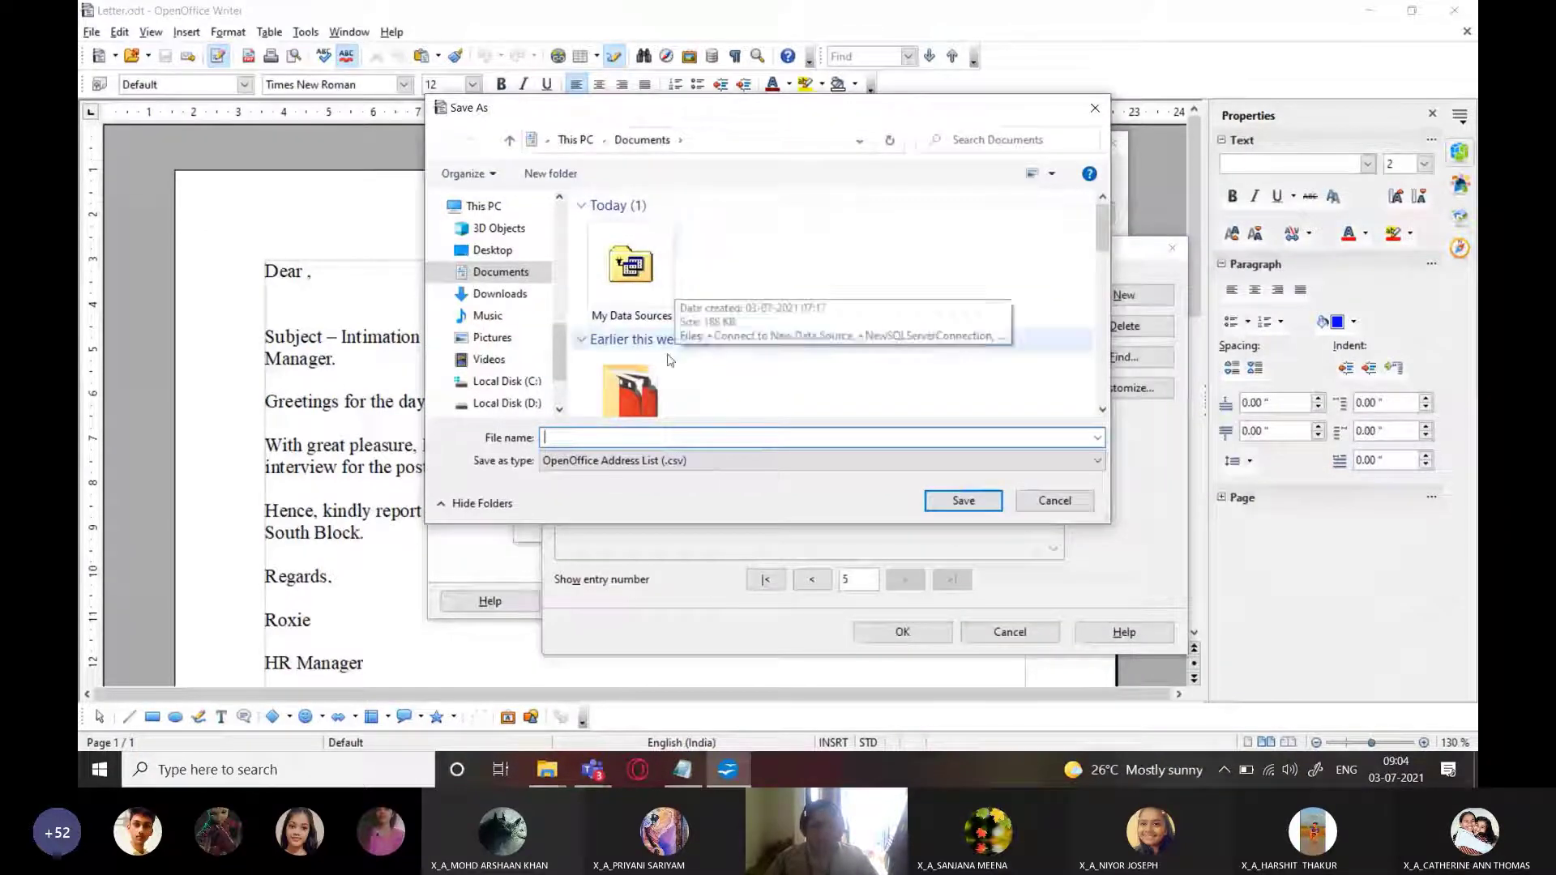
Save the new address list under the file name AddressList
scroll(679, 386, "down", 2)
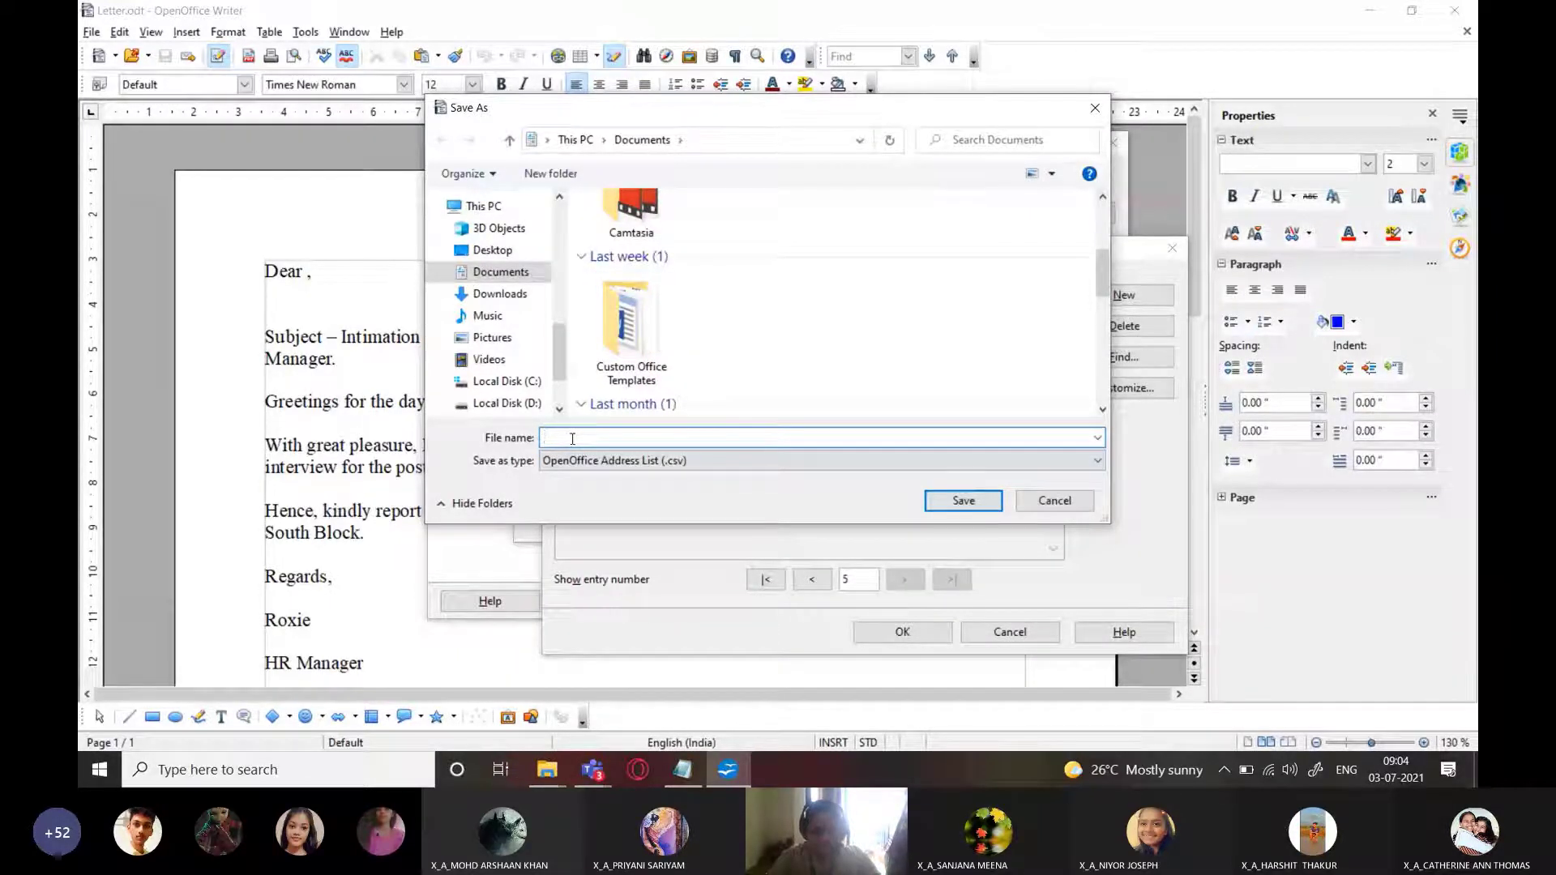
type("AddressList")
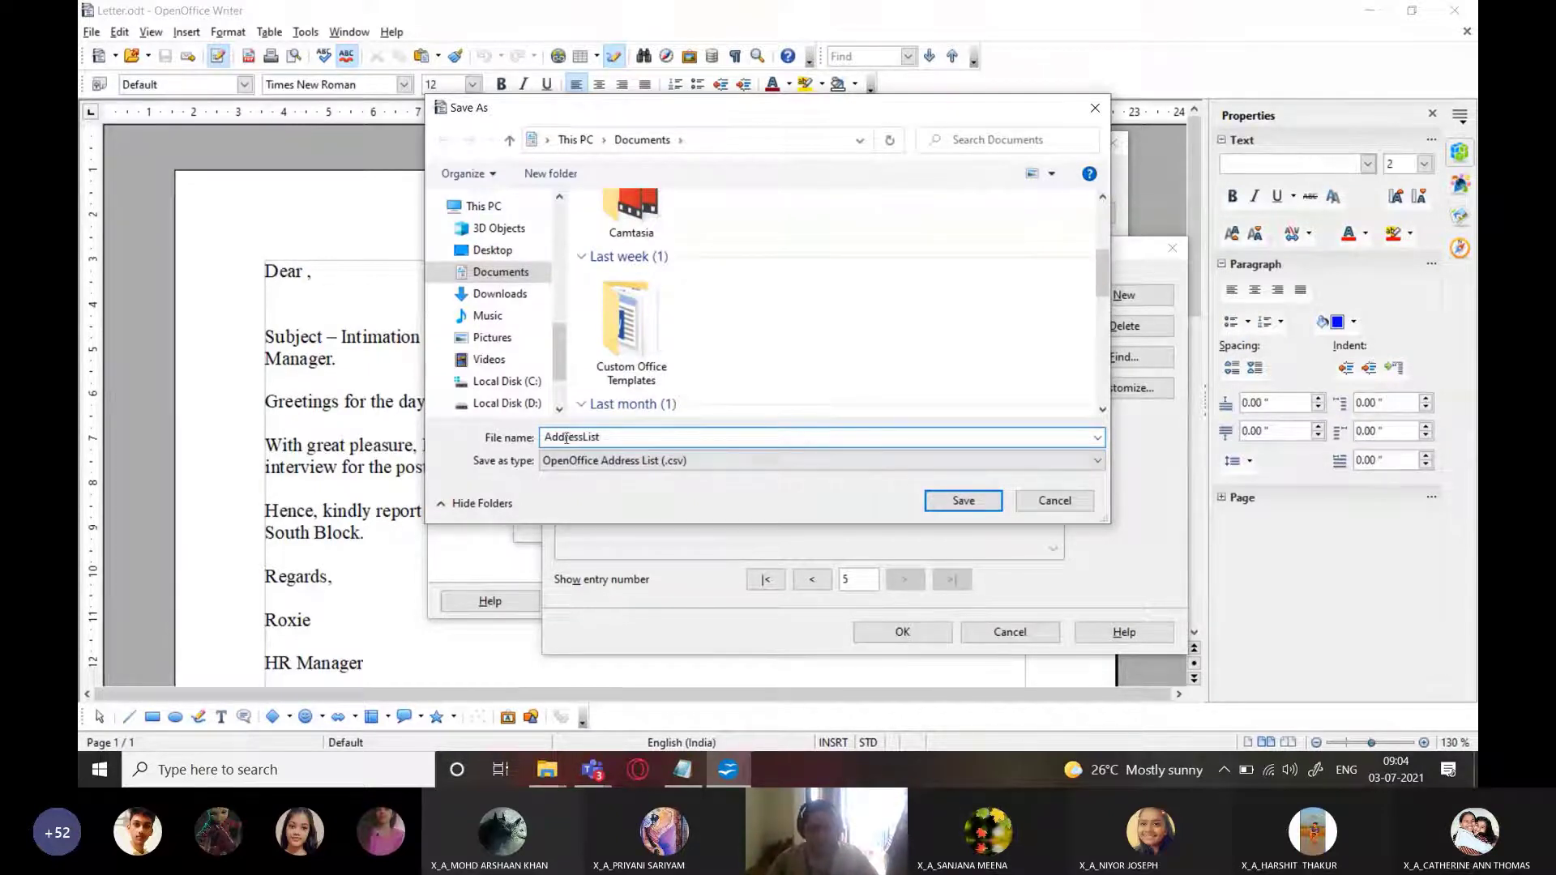
left_click(959, 502)
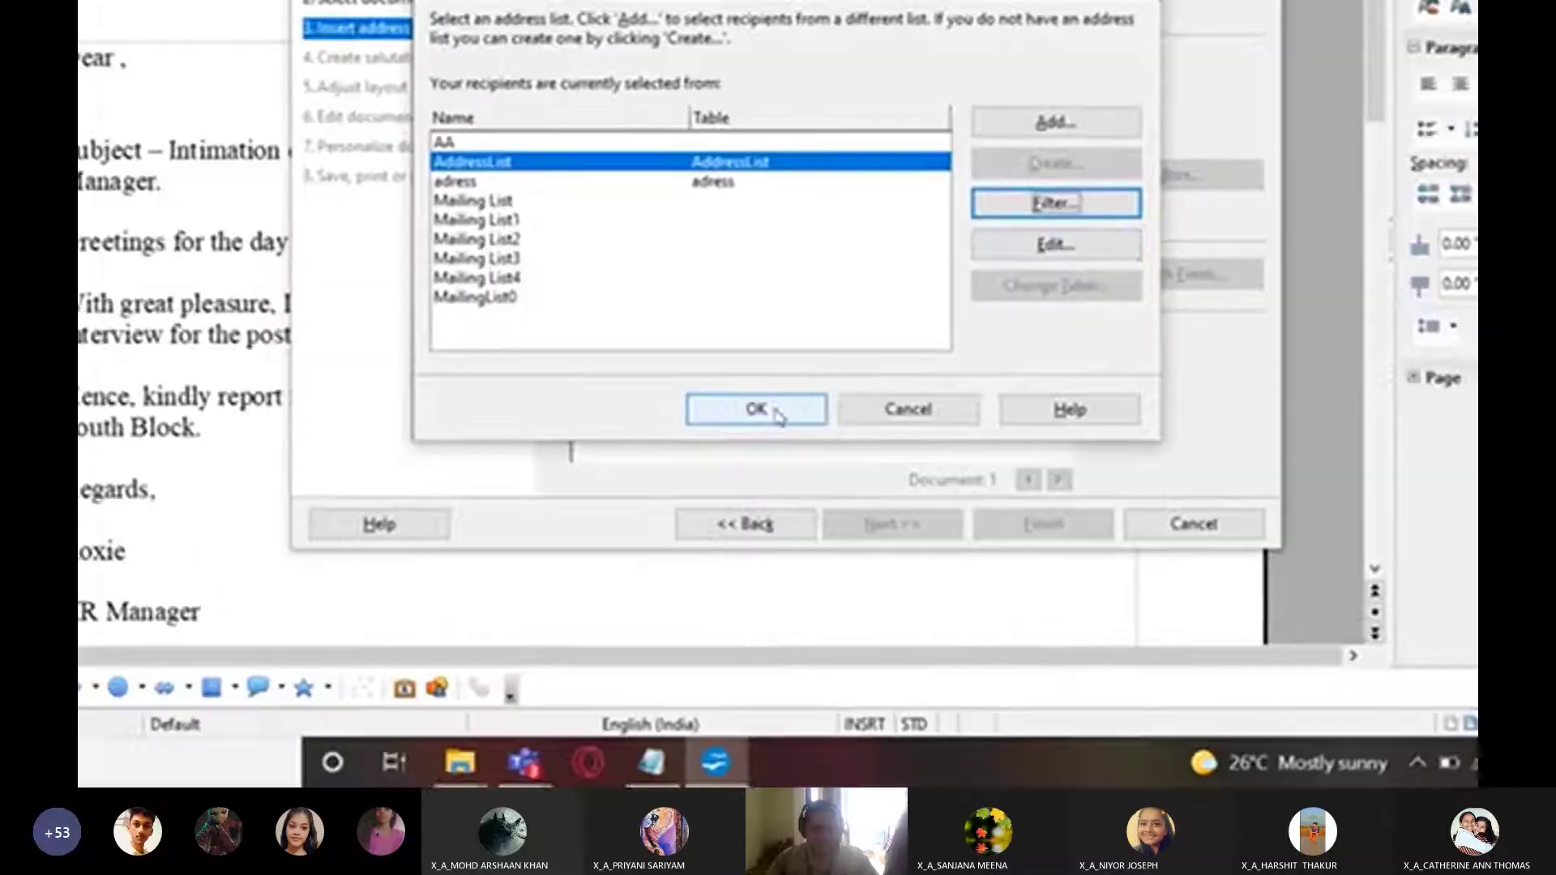
Confirm AddressList as the recipient list and leave the address block option unticked
left_click(580, 576)
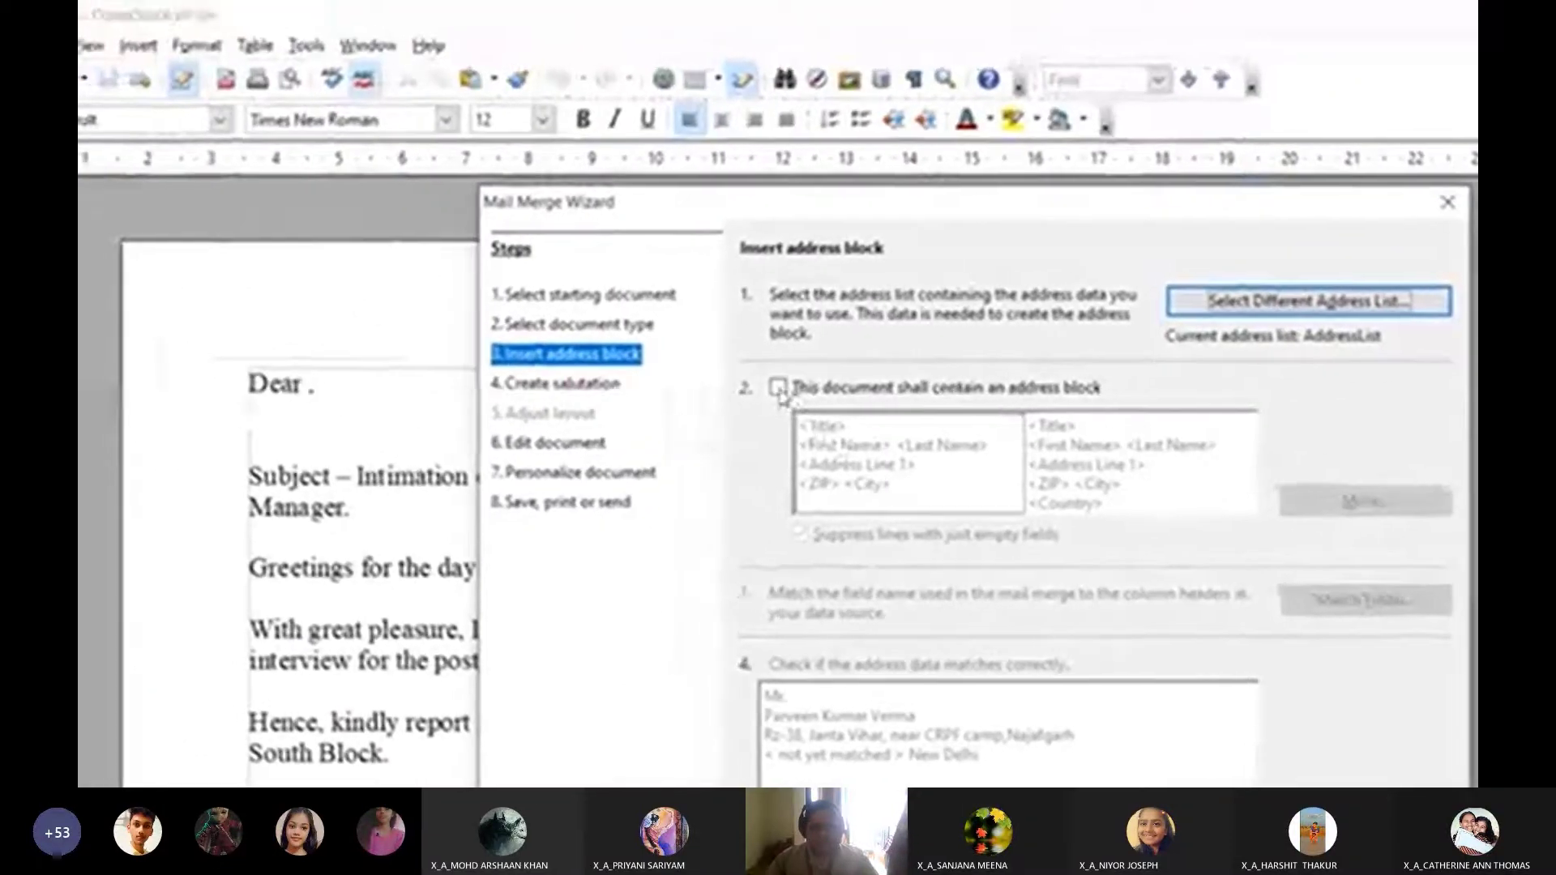
left_click(778, 389)
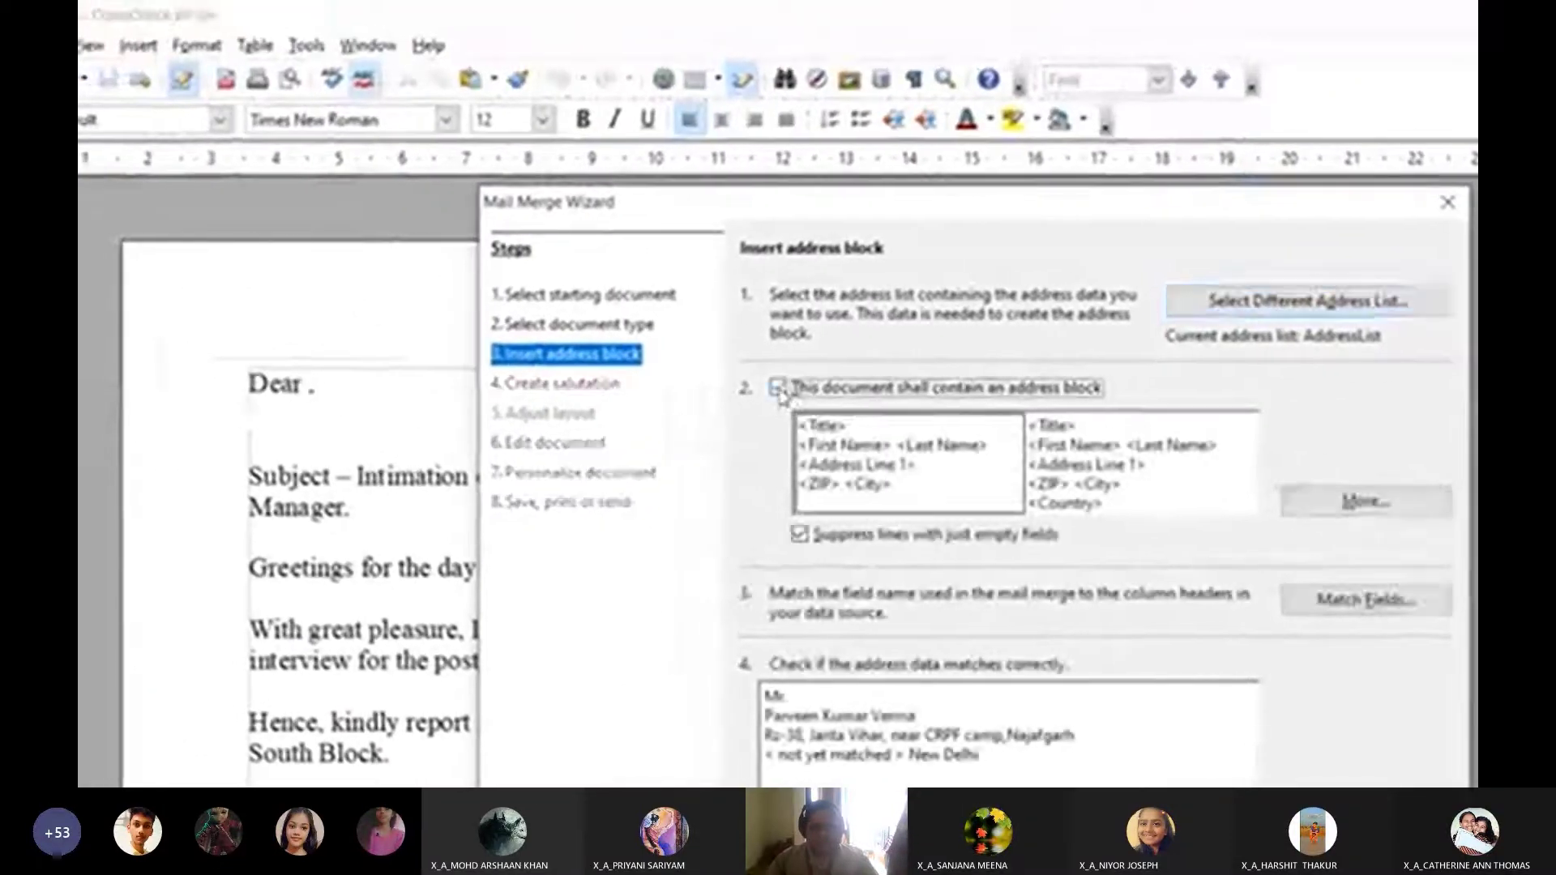
left_click(779, 388)
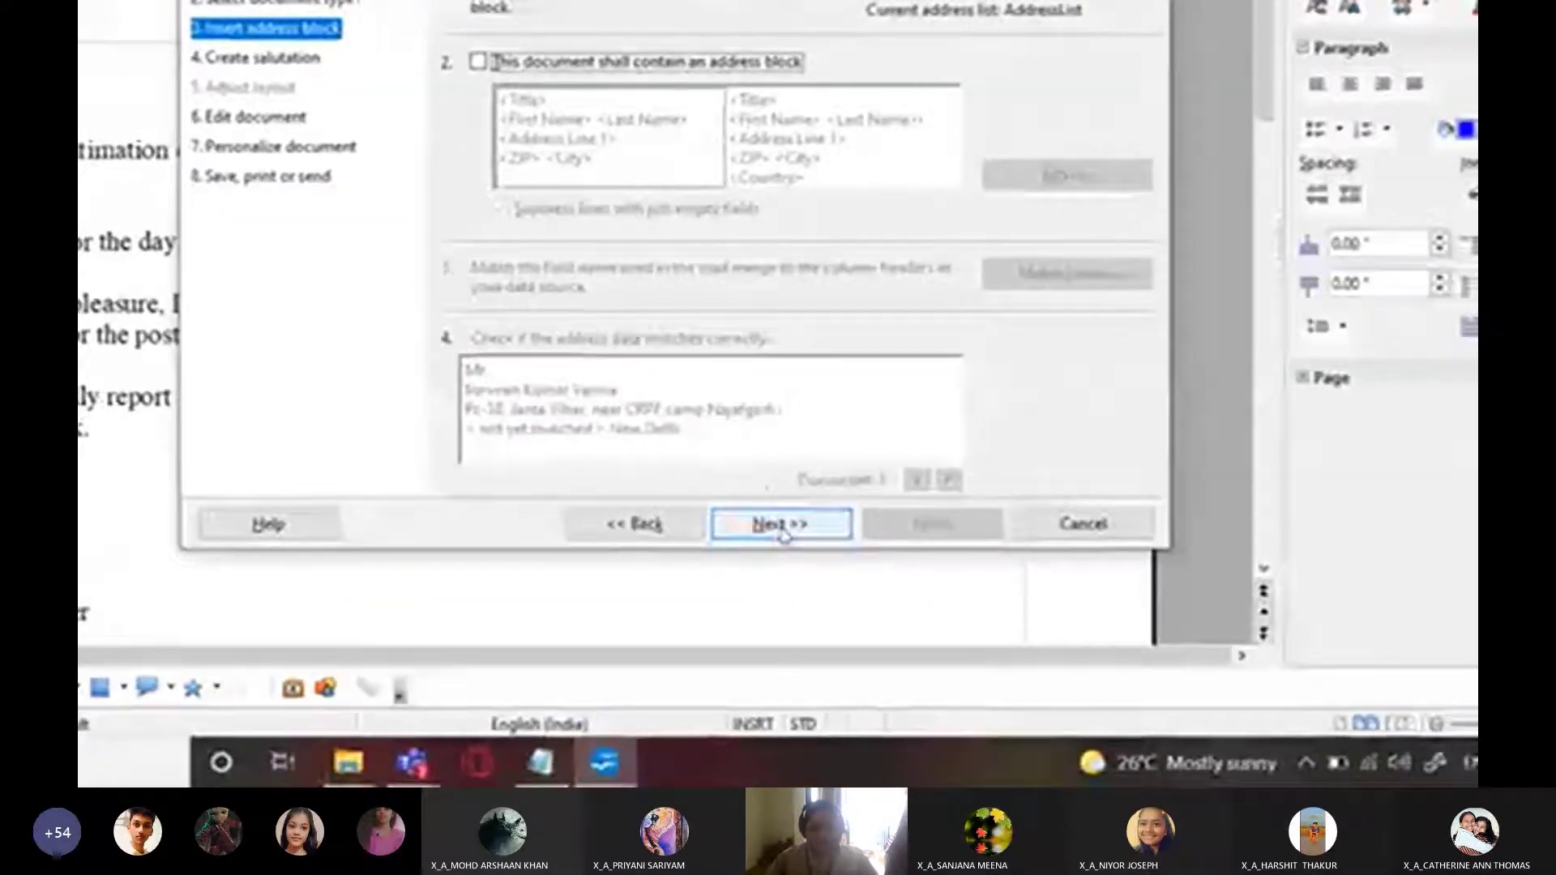
Advance the wizard past the salutation step to Edit document and shrink it to edit the letter
left_click(782, 524)
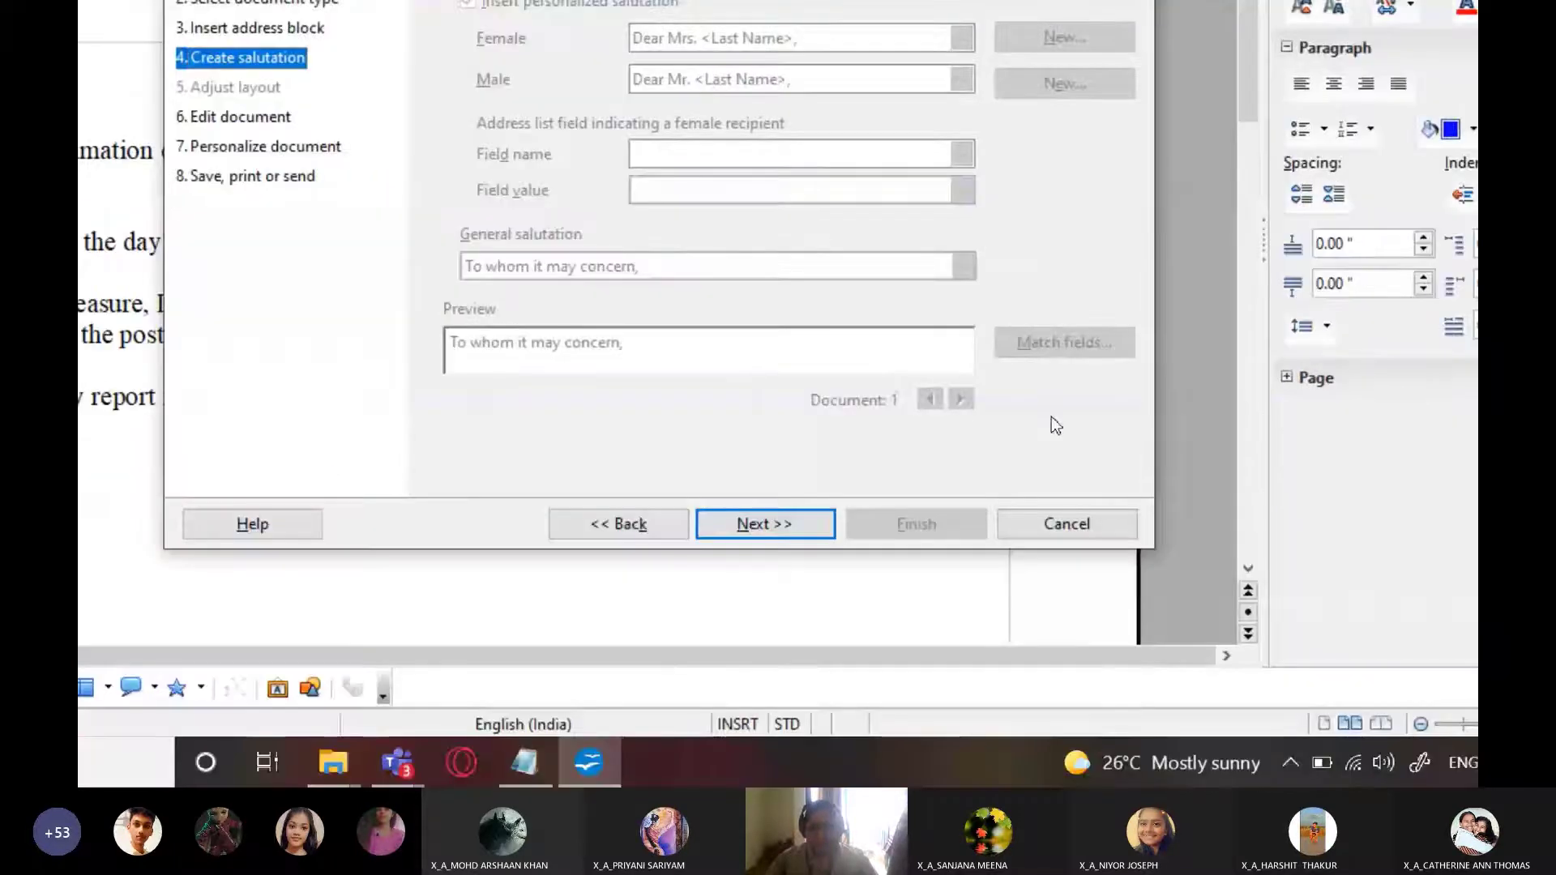
left_click(798, 528)
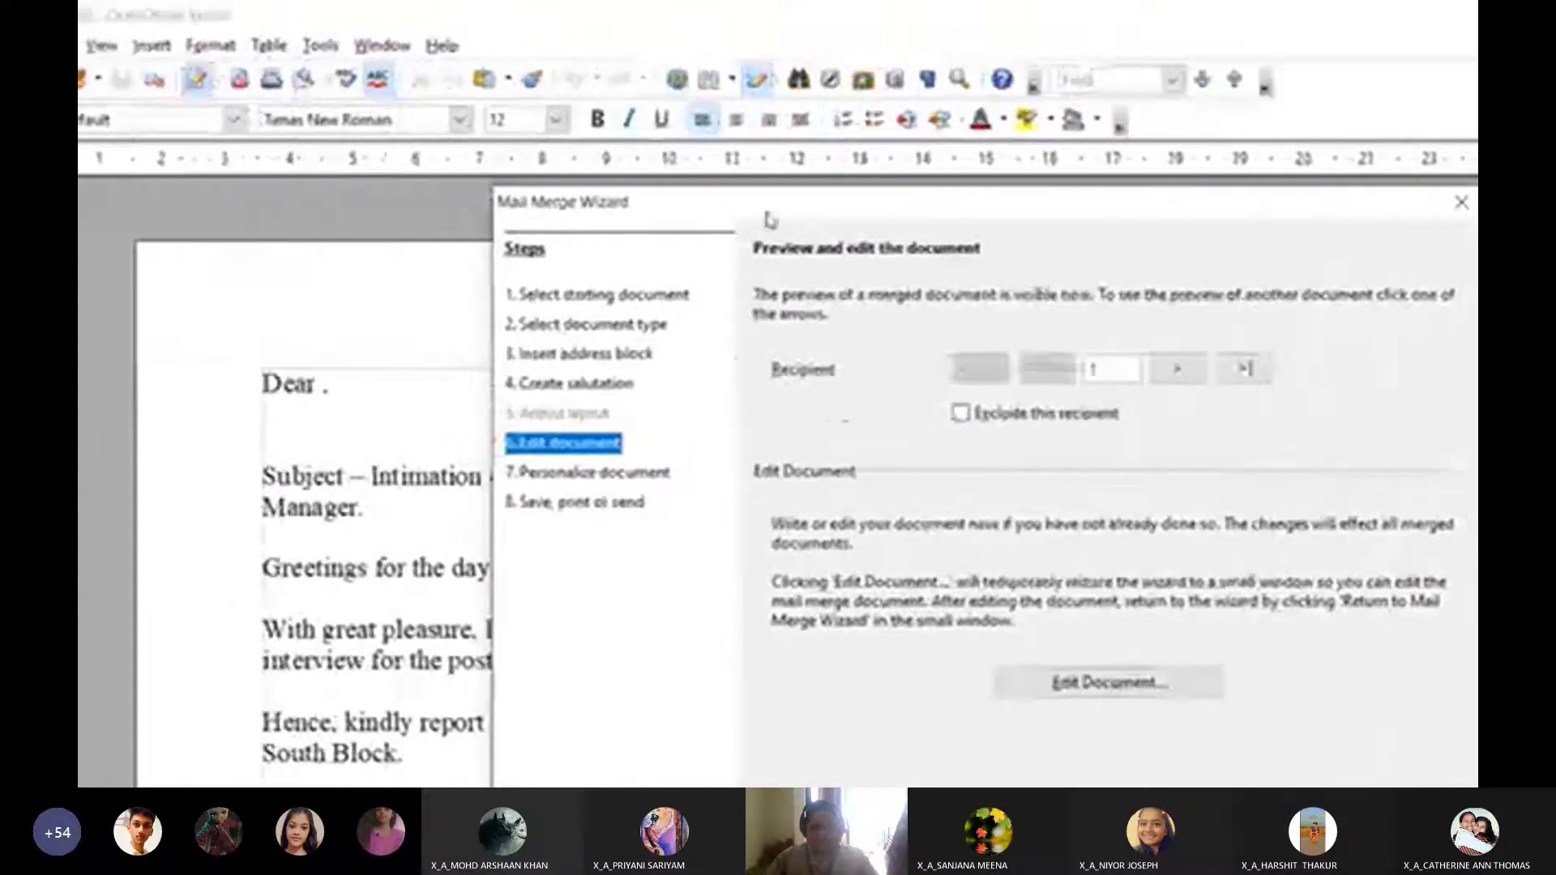
left_click_drag(770, 219, 764, 114)
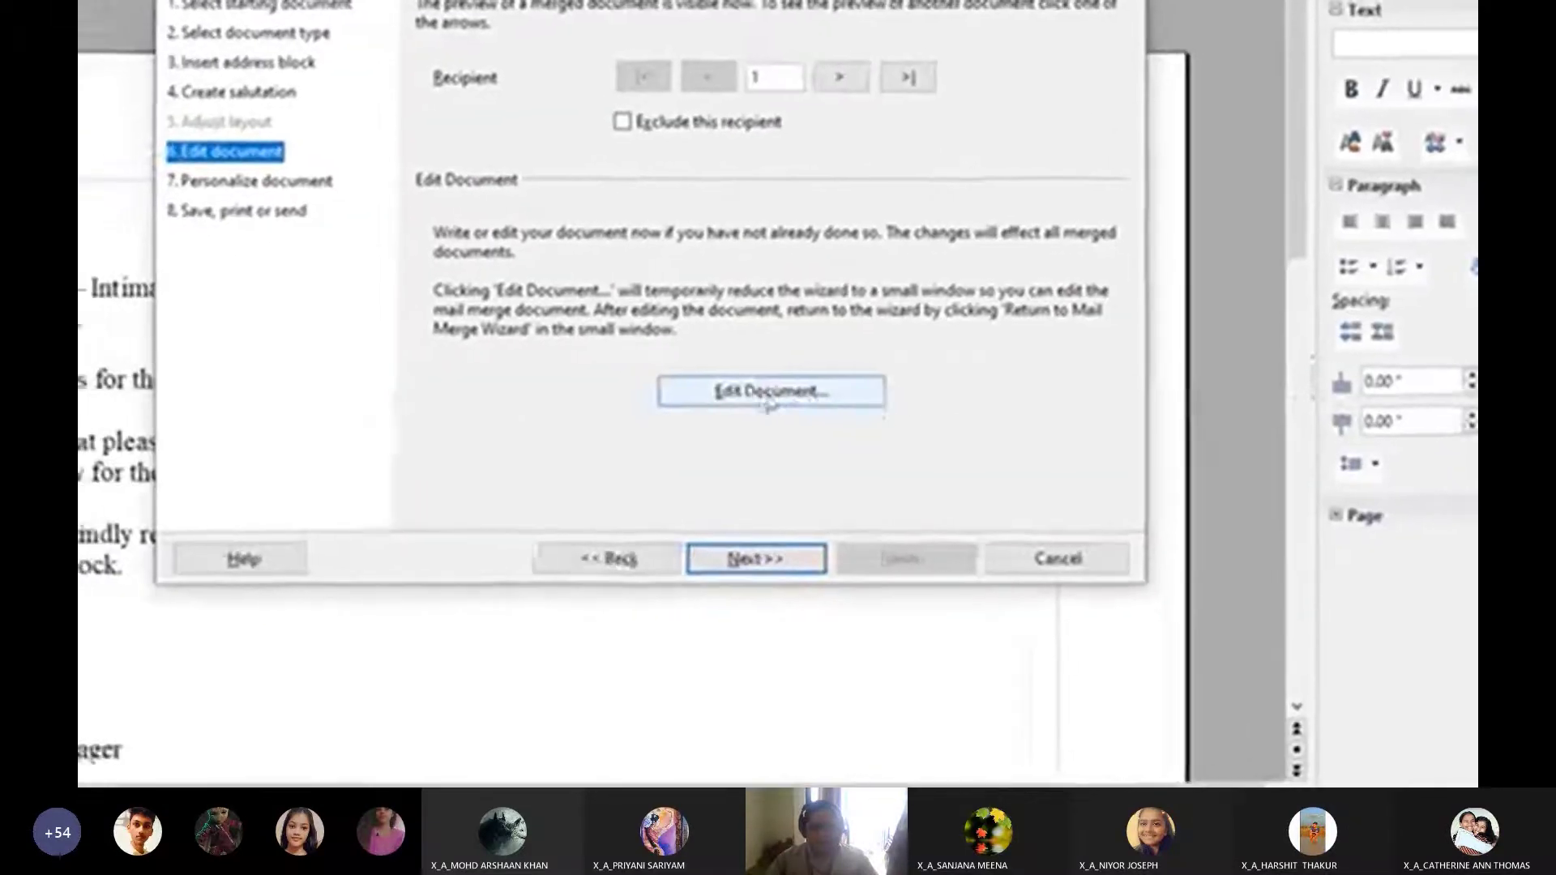
left_click(783, 397)
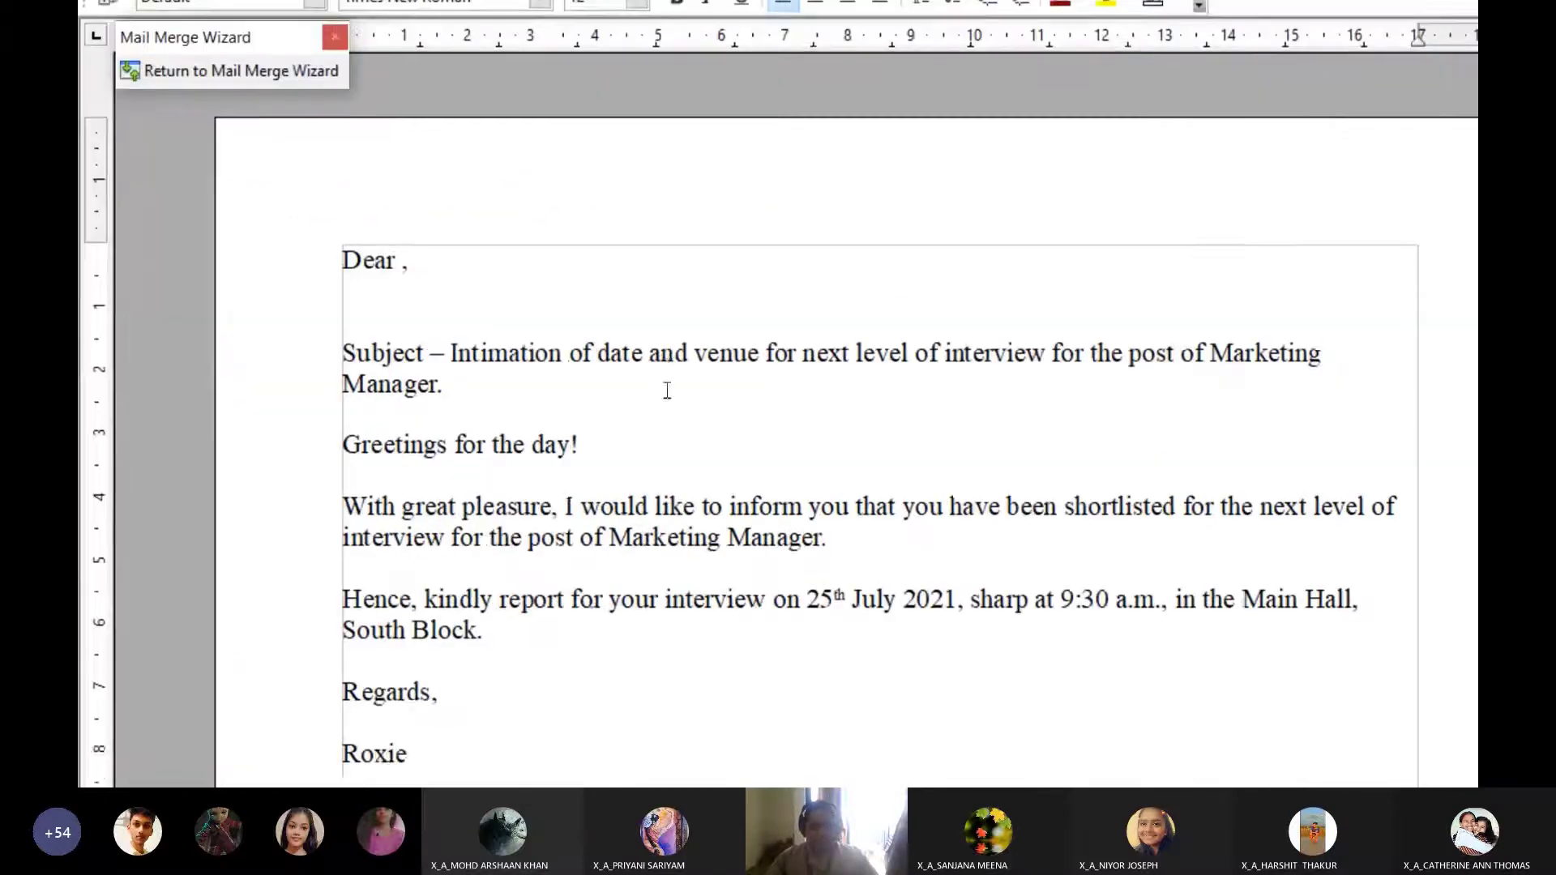
With the cursor after 'Dear', open the Fields dialog through Insert > Fields > Other
left_click(664, 395)
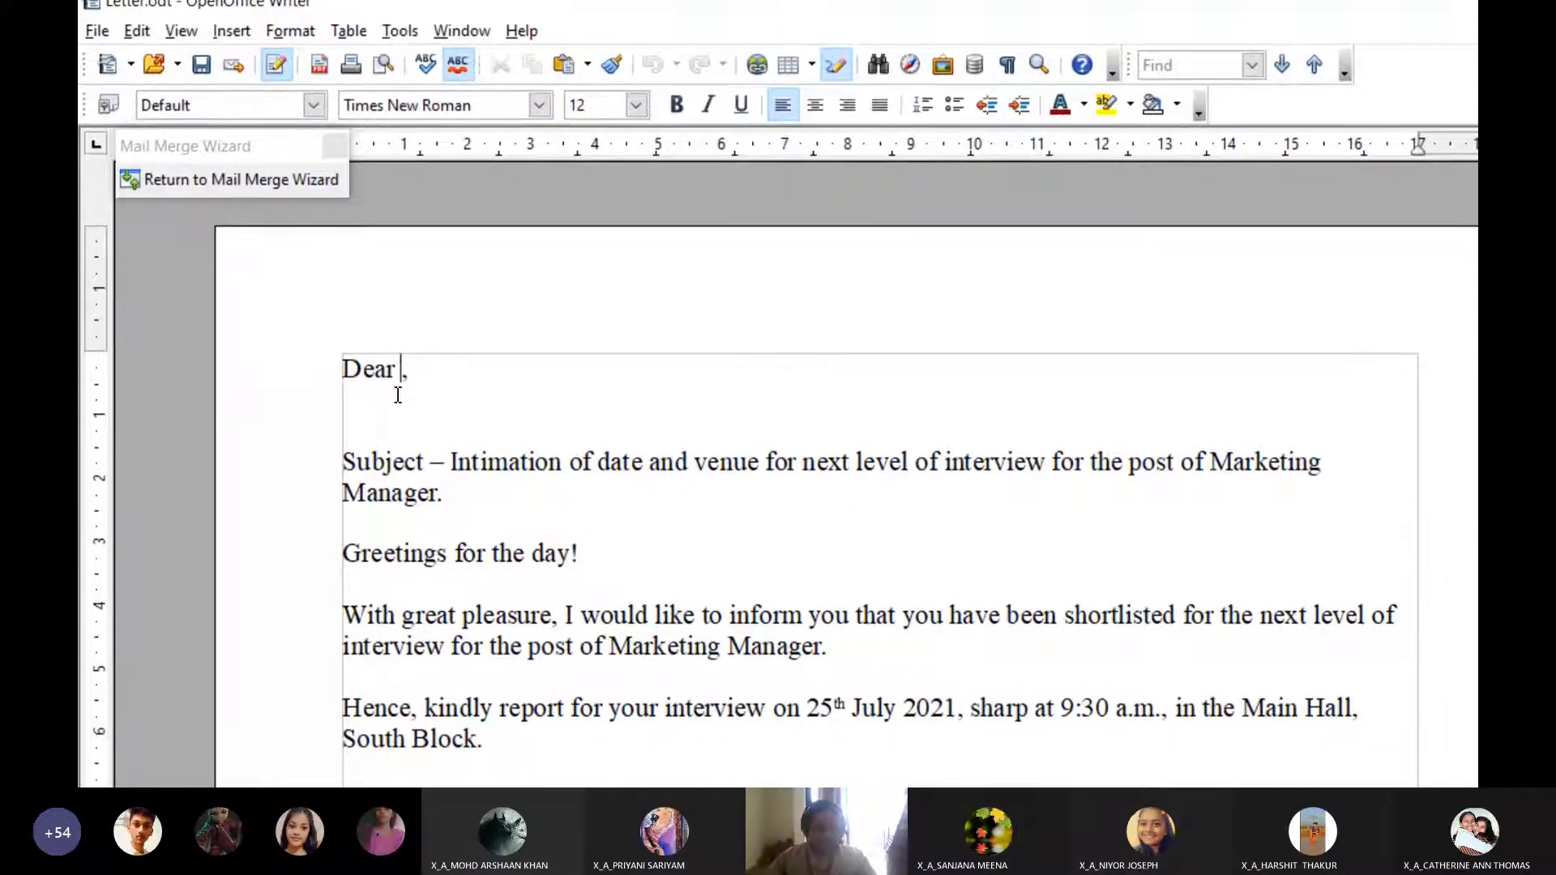
left_click(232, 46)
mouse_move(349, 108)
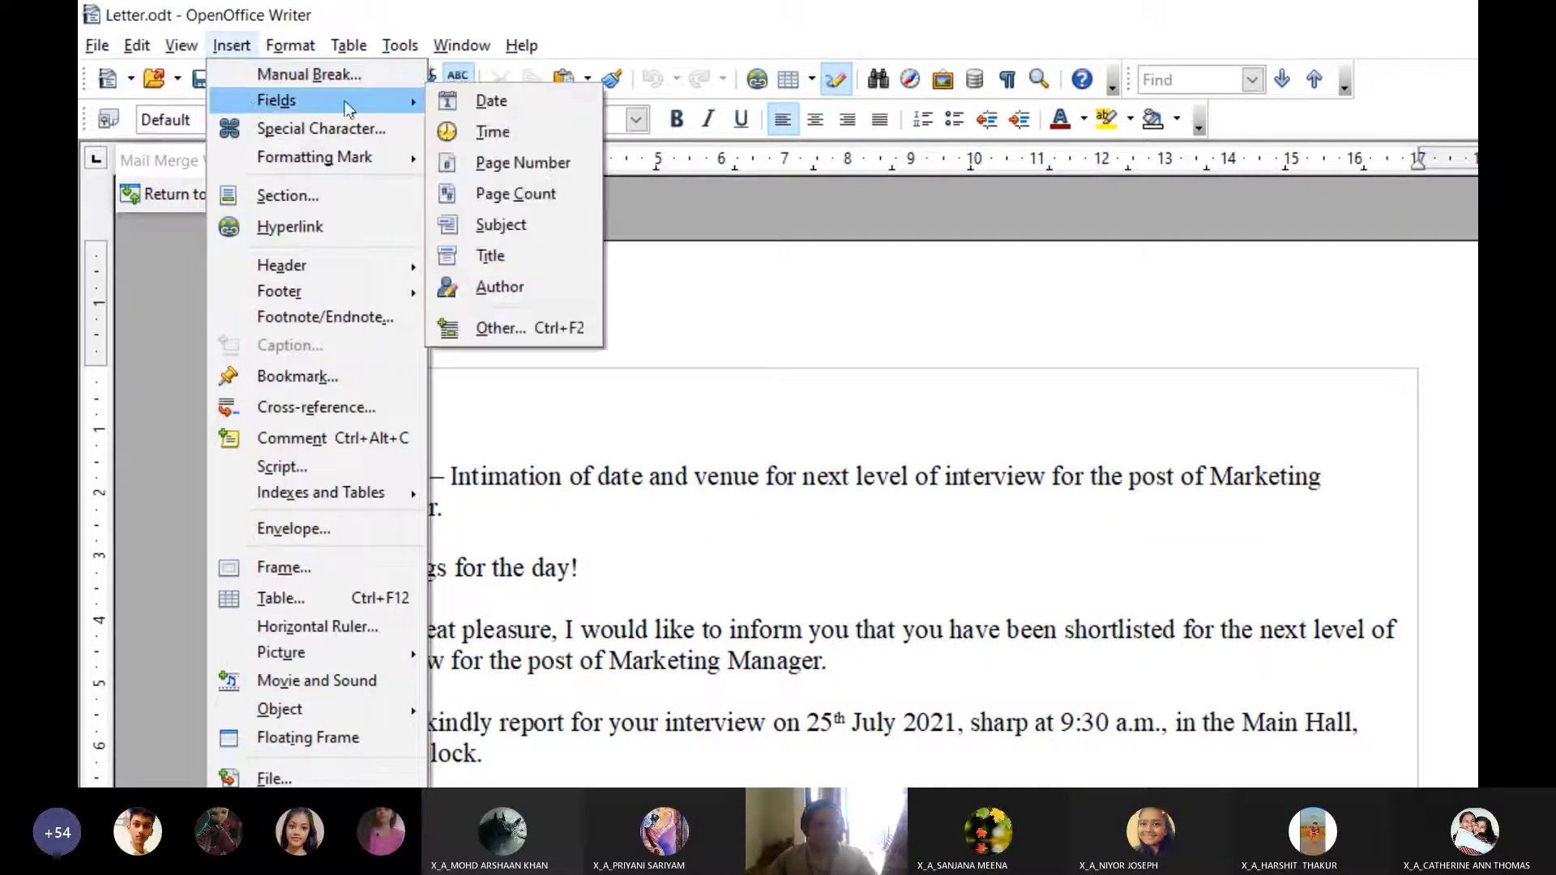
left_click(265, 26)
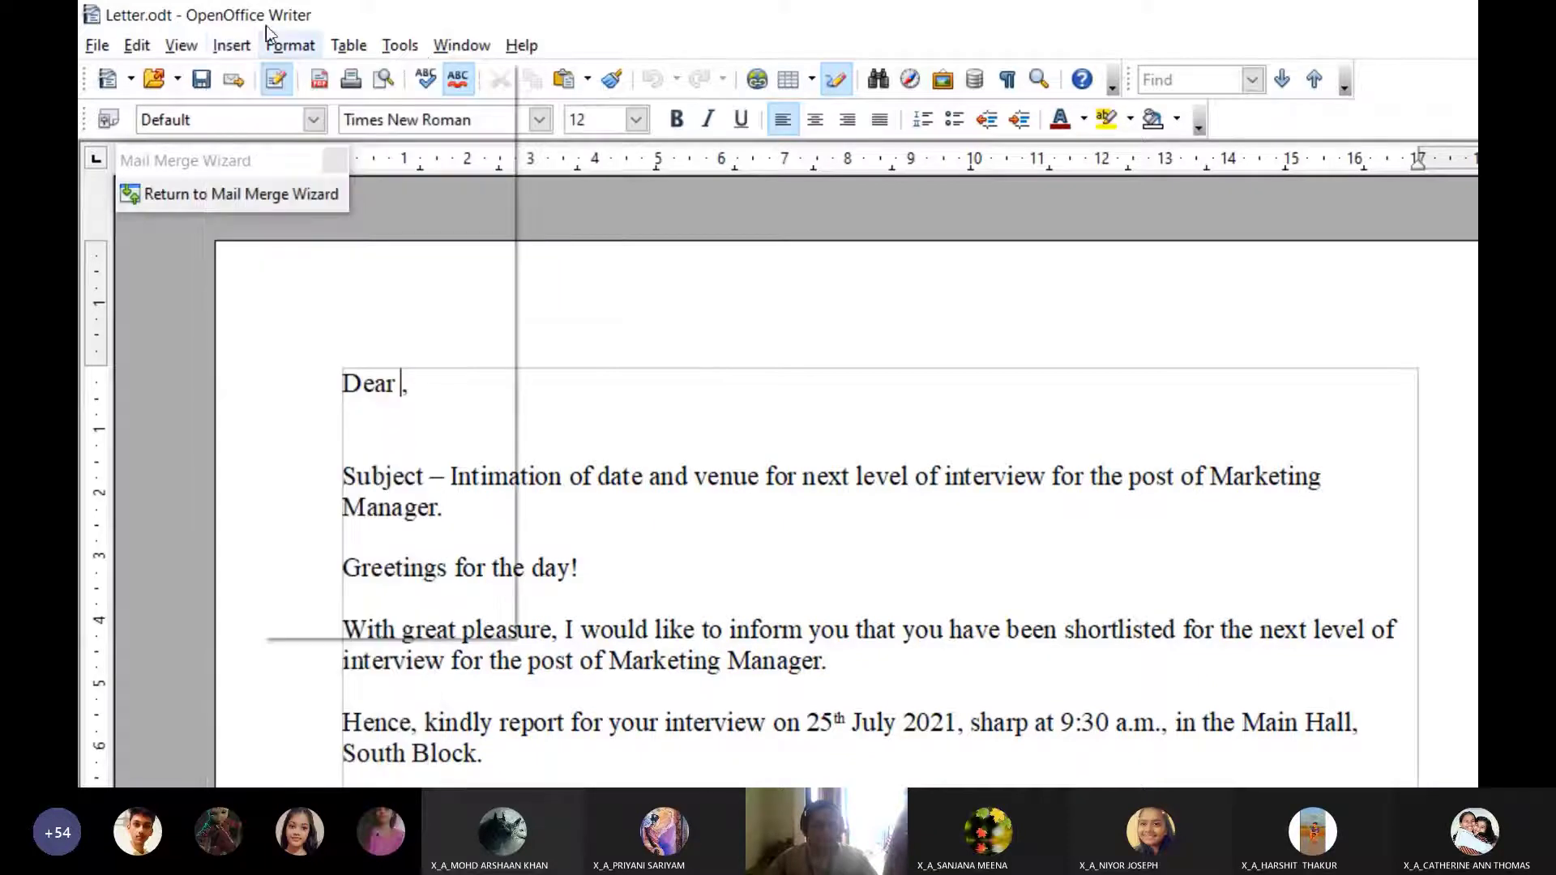
left_click(232, 45)
mouse_move(269, 104)
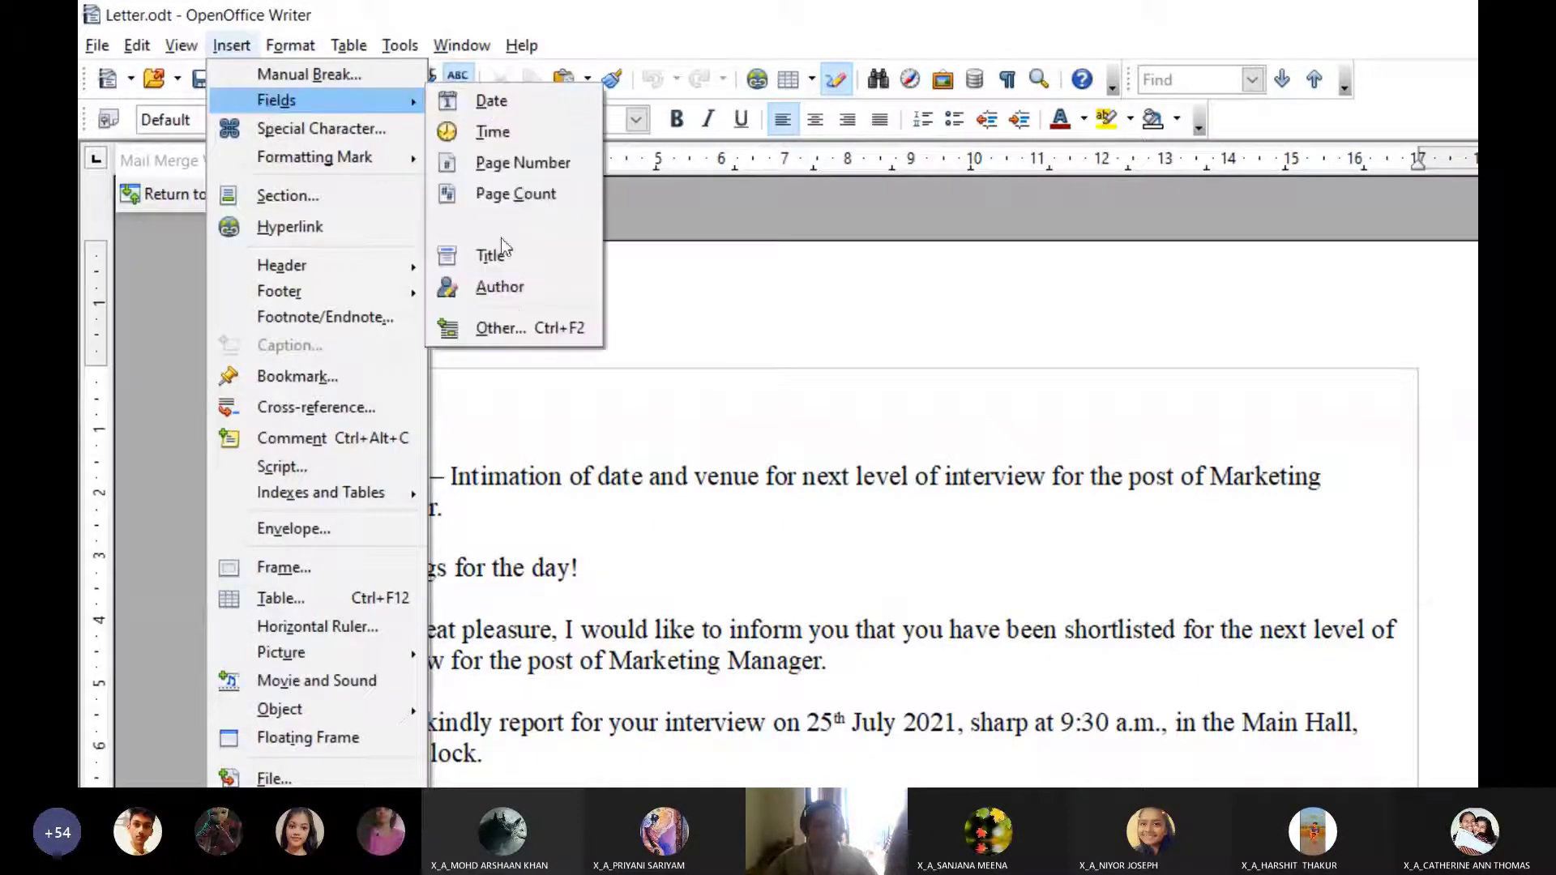
left_click(510, 327)
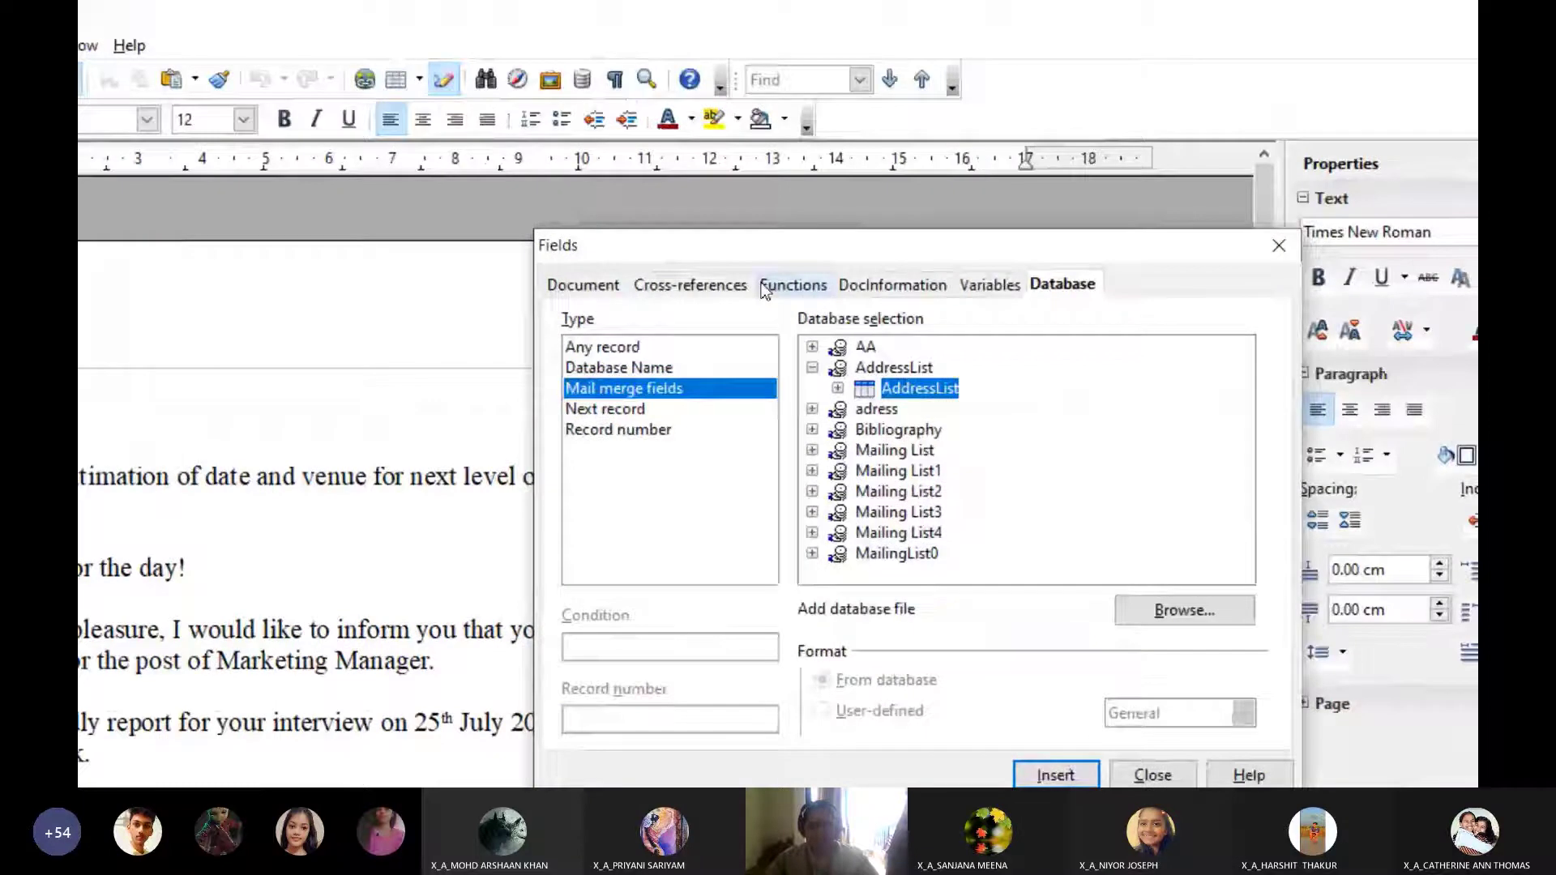
On the Database tab, list AddressList's mail merge fields and select Title
left_click(981, 301)
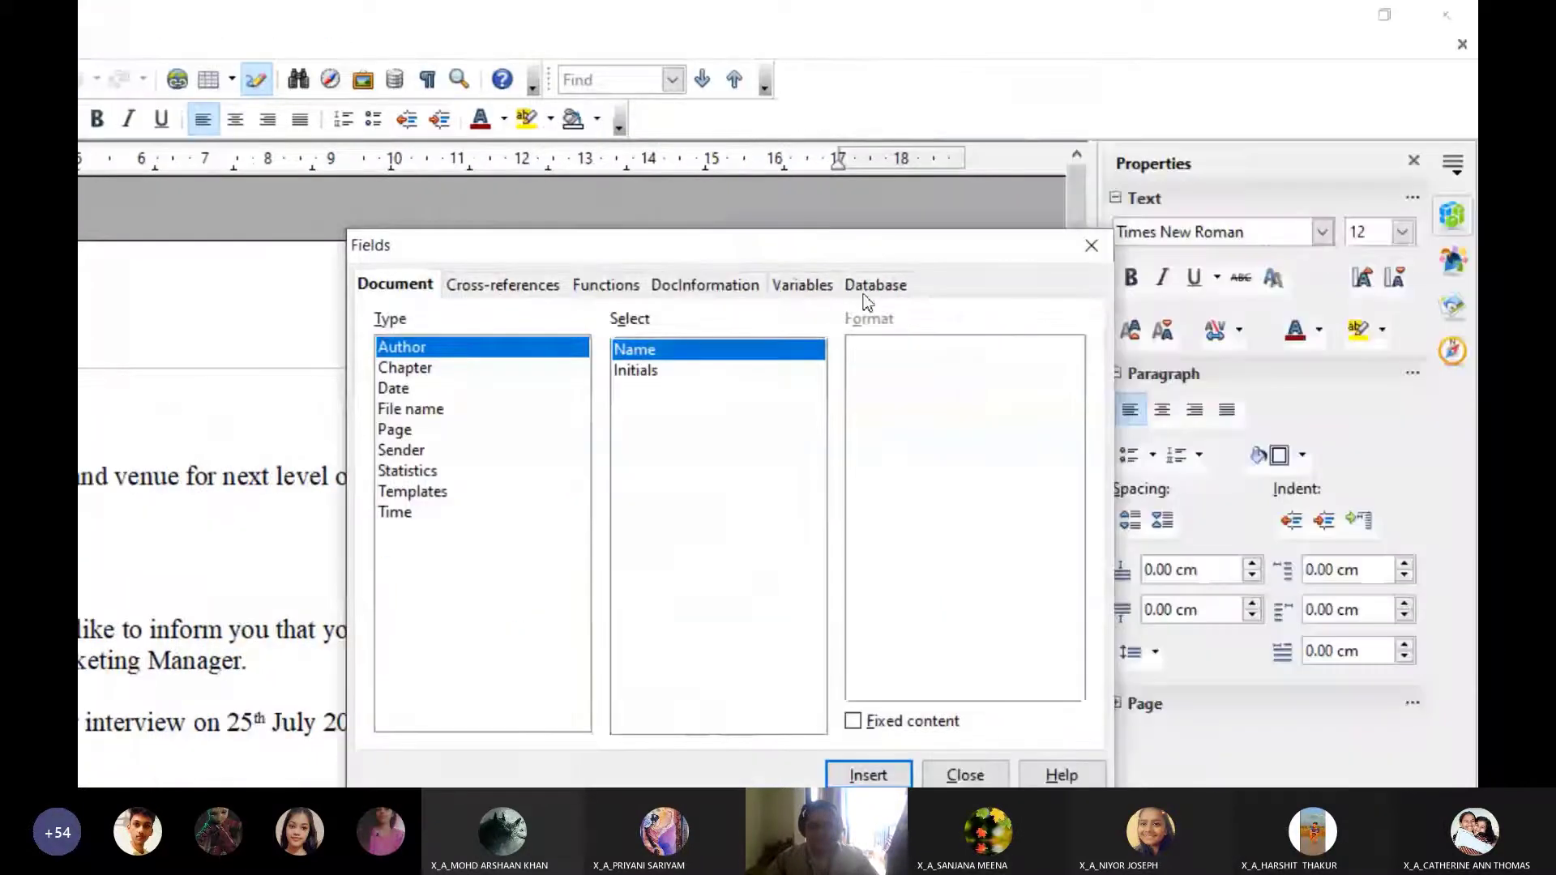
left_click(868, 286)
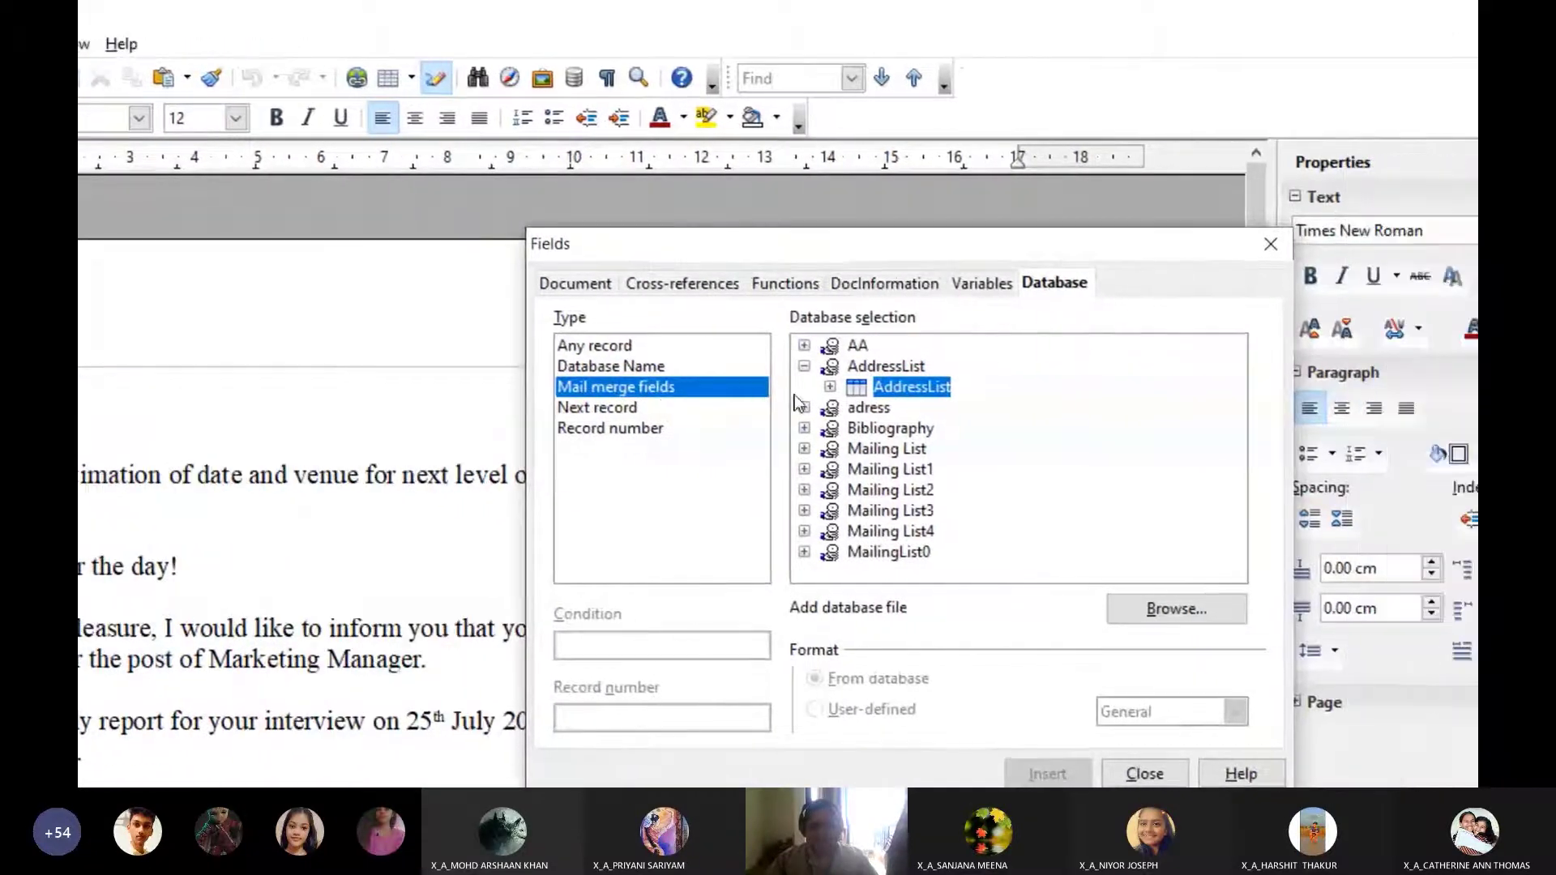
left_click(548, 347)
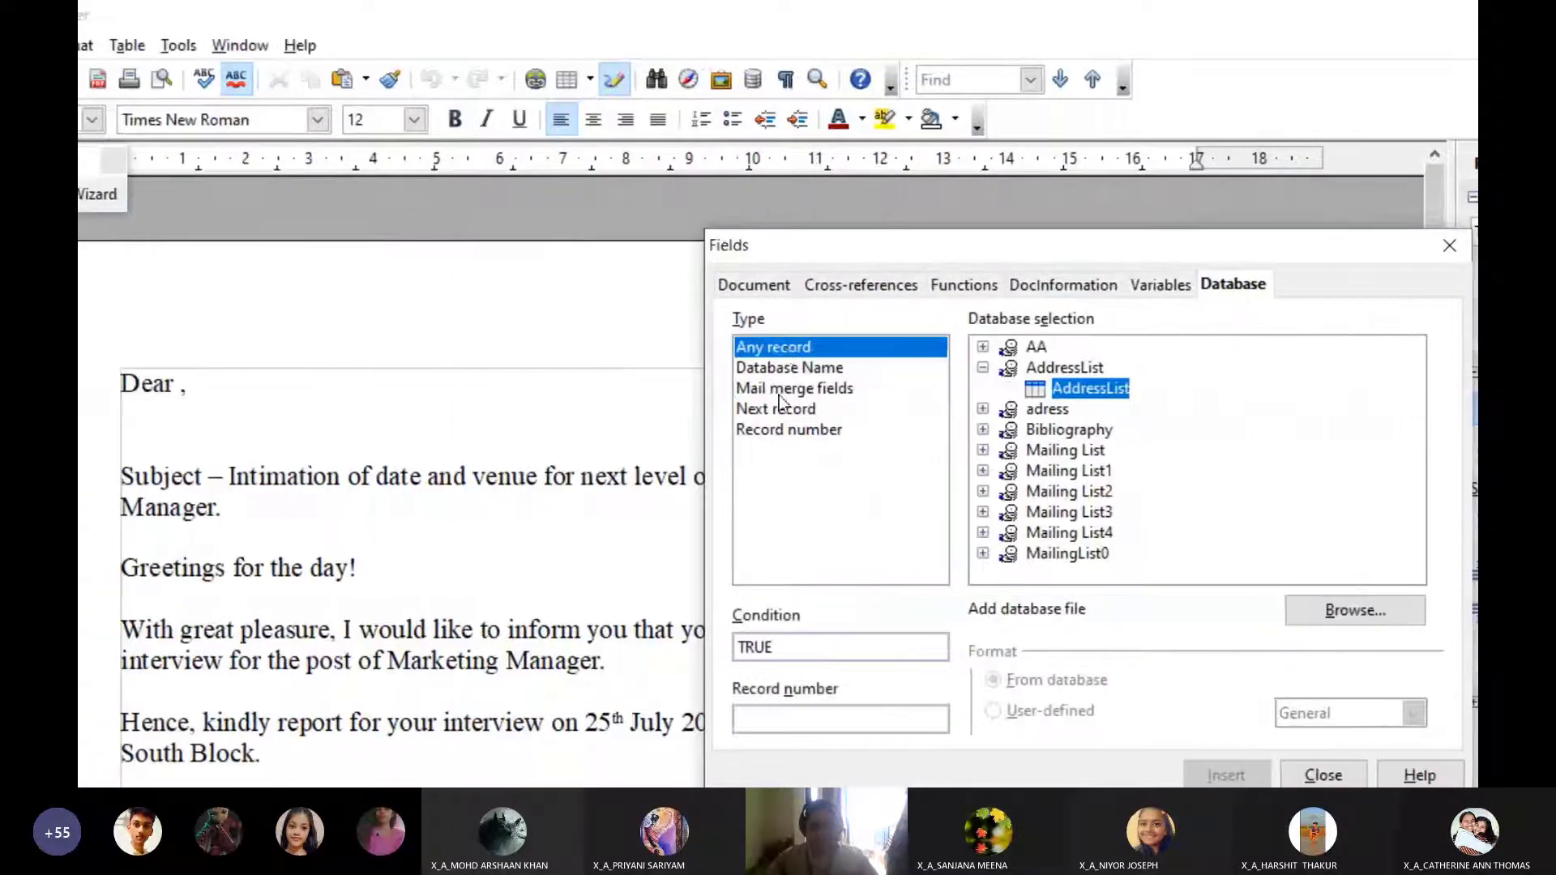
left_click(780, 389)
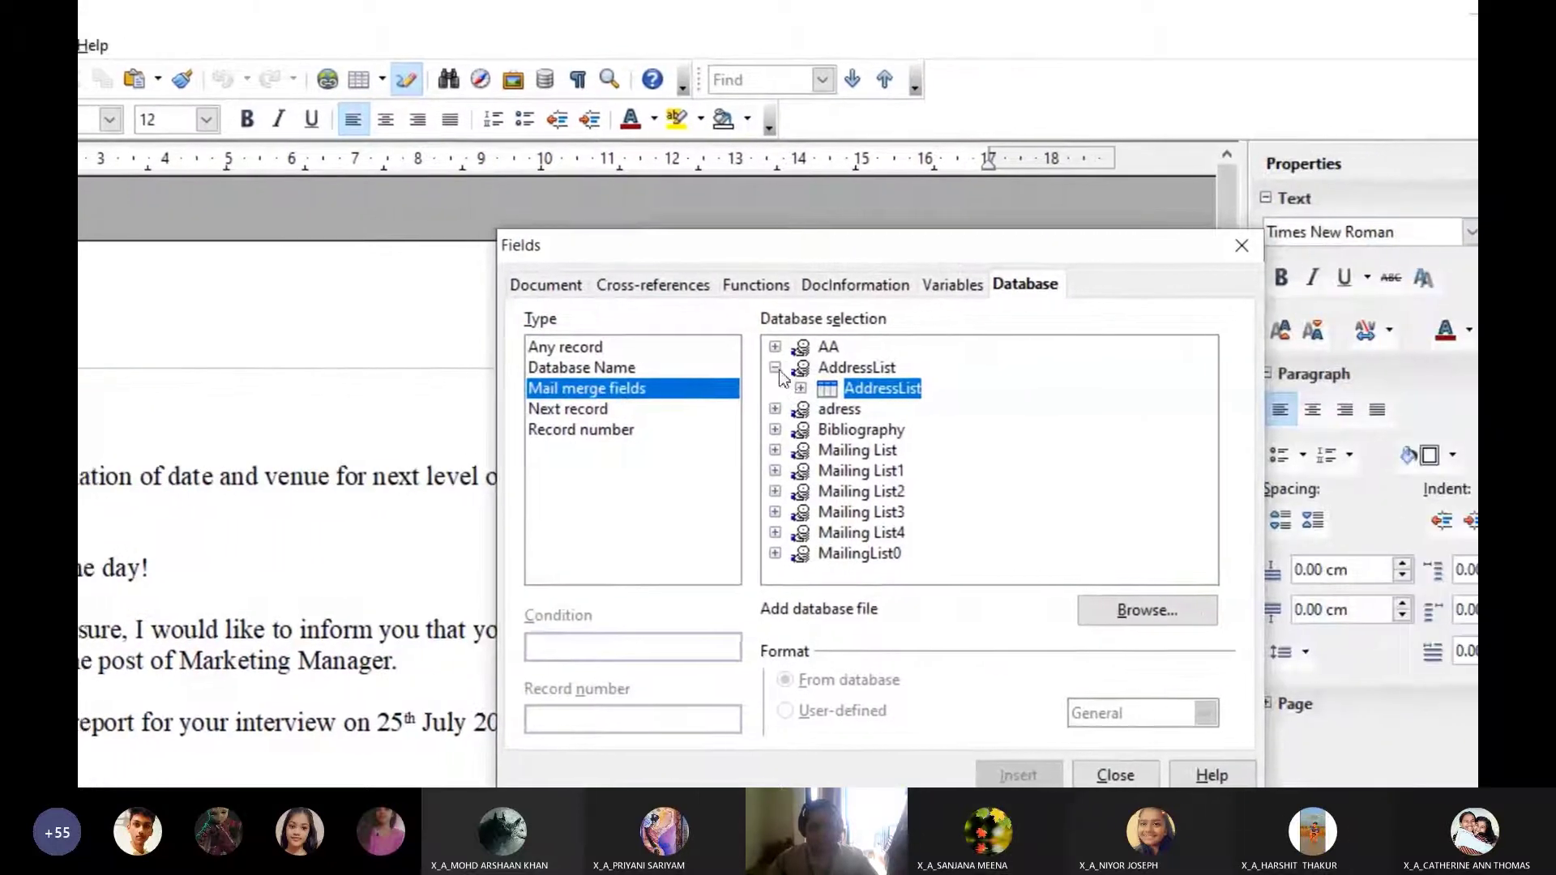
double_click(938, 366)
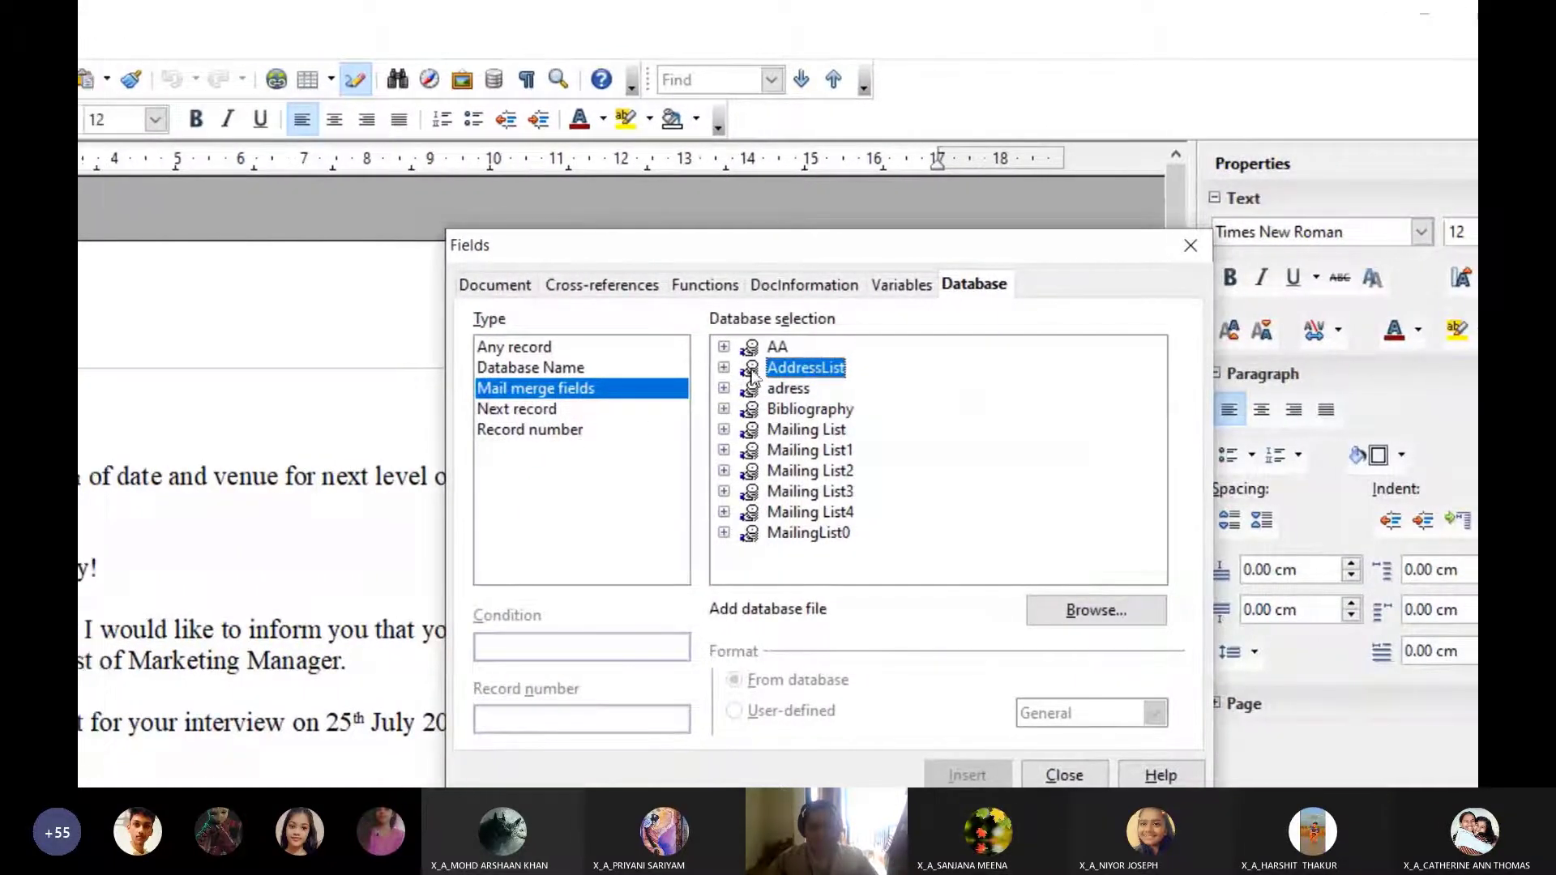
left_click(698, 368)
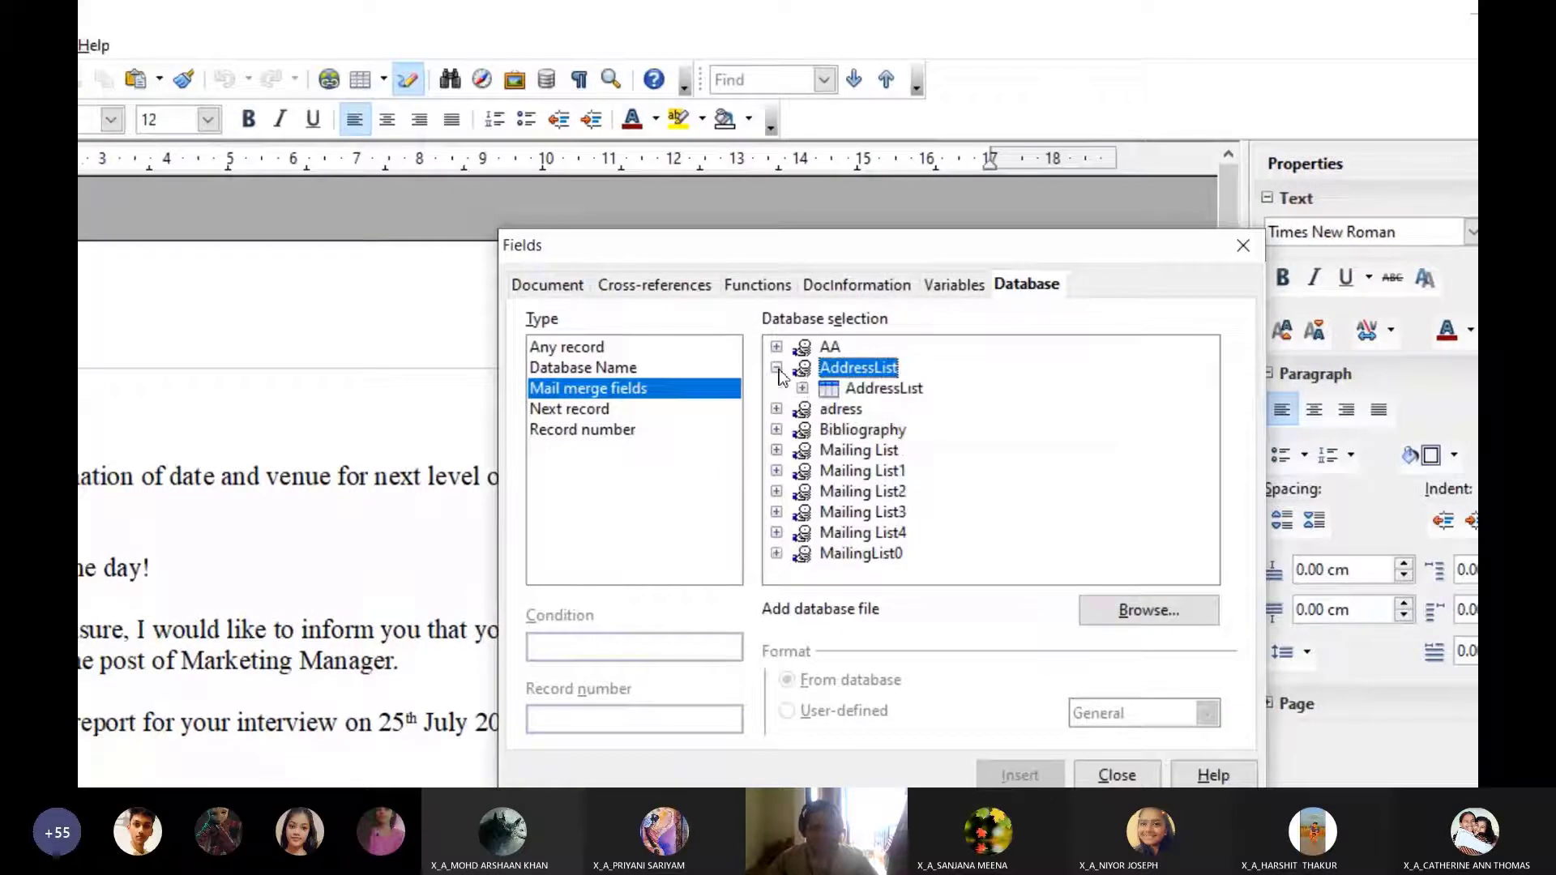
left_click(779, 389)
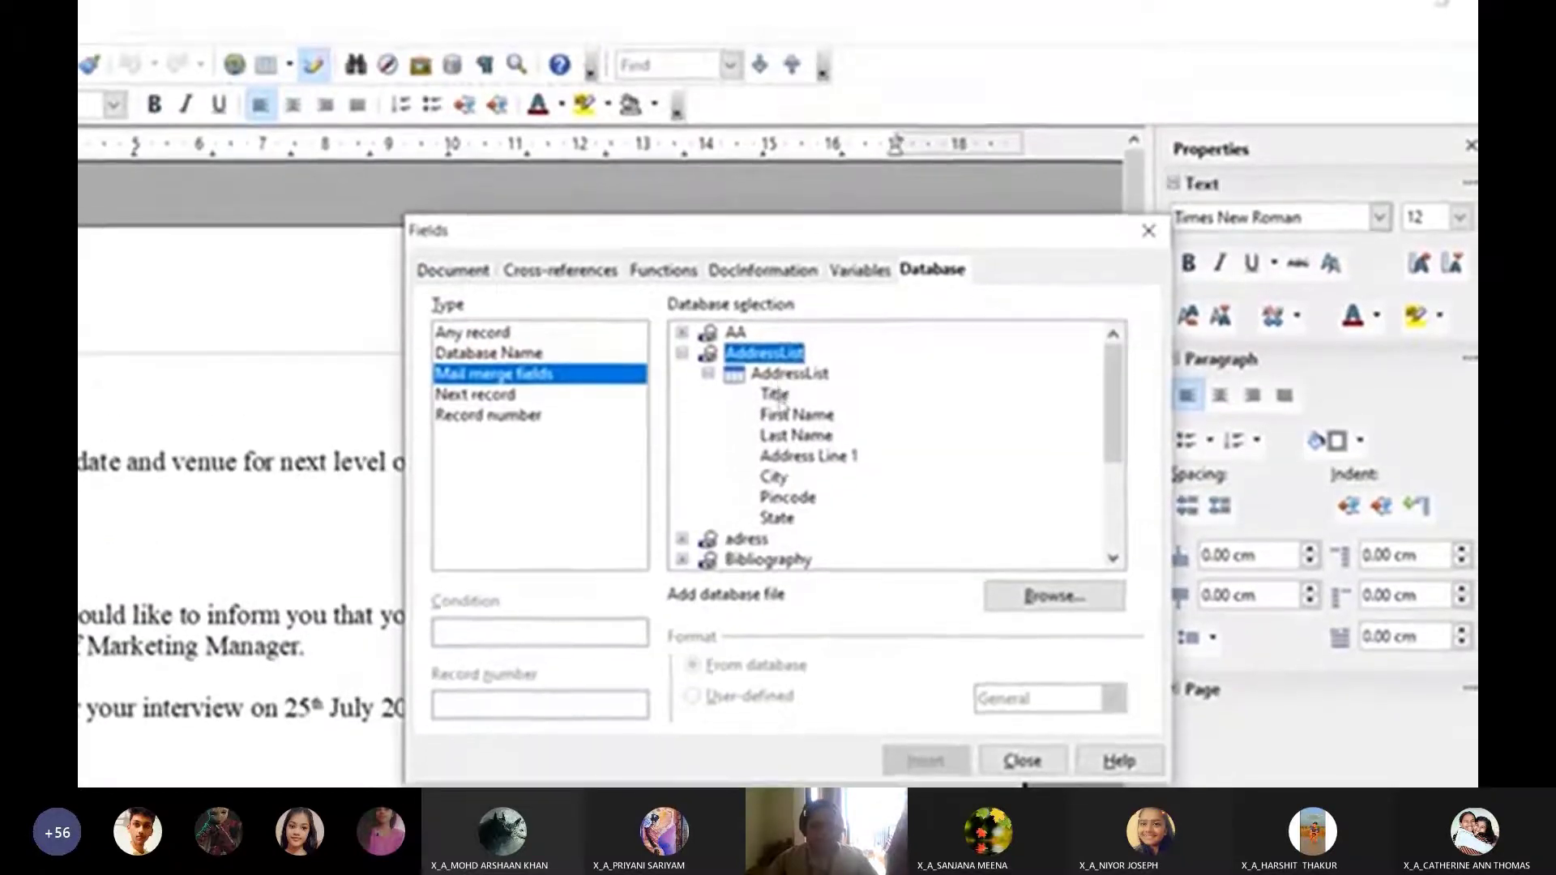
left_click(774, 350)
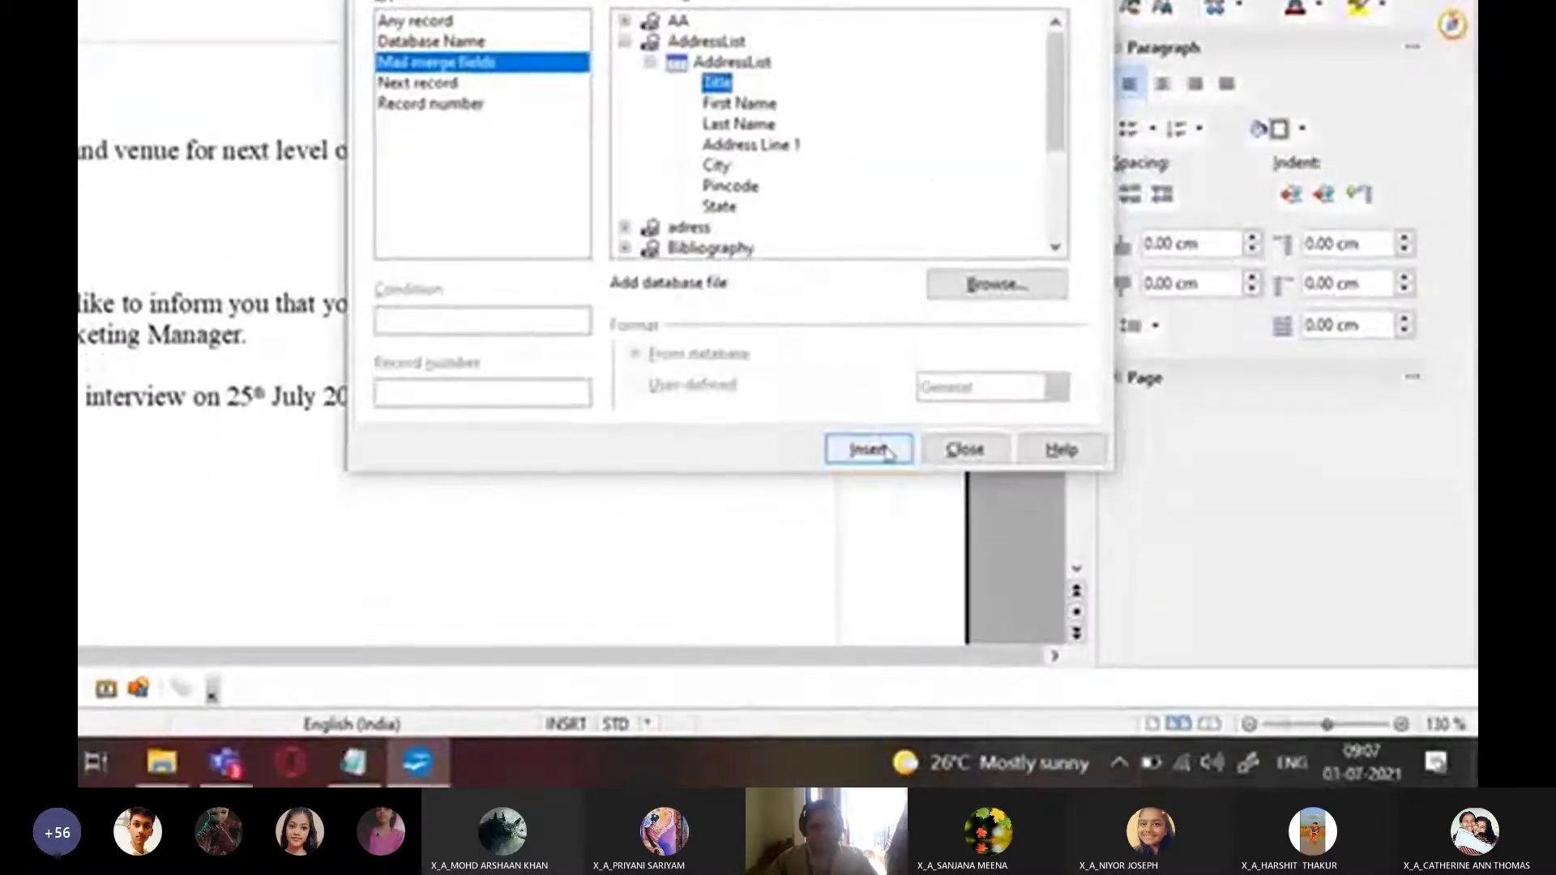
Insert the Title, First Name and Last Name fields after 'Dear' to complete the greeting
left_click(889, 452)
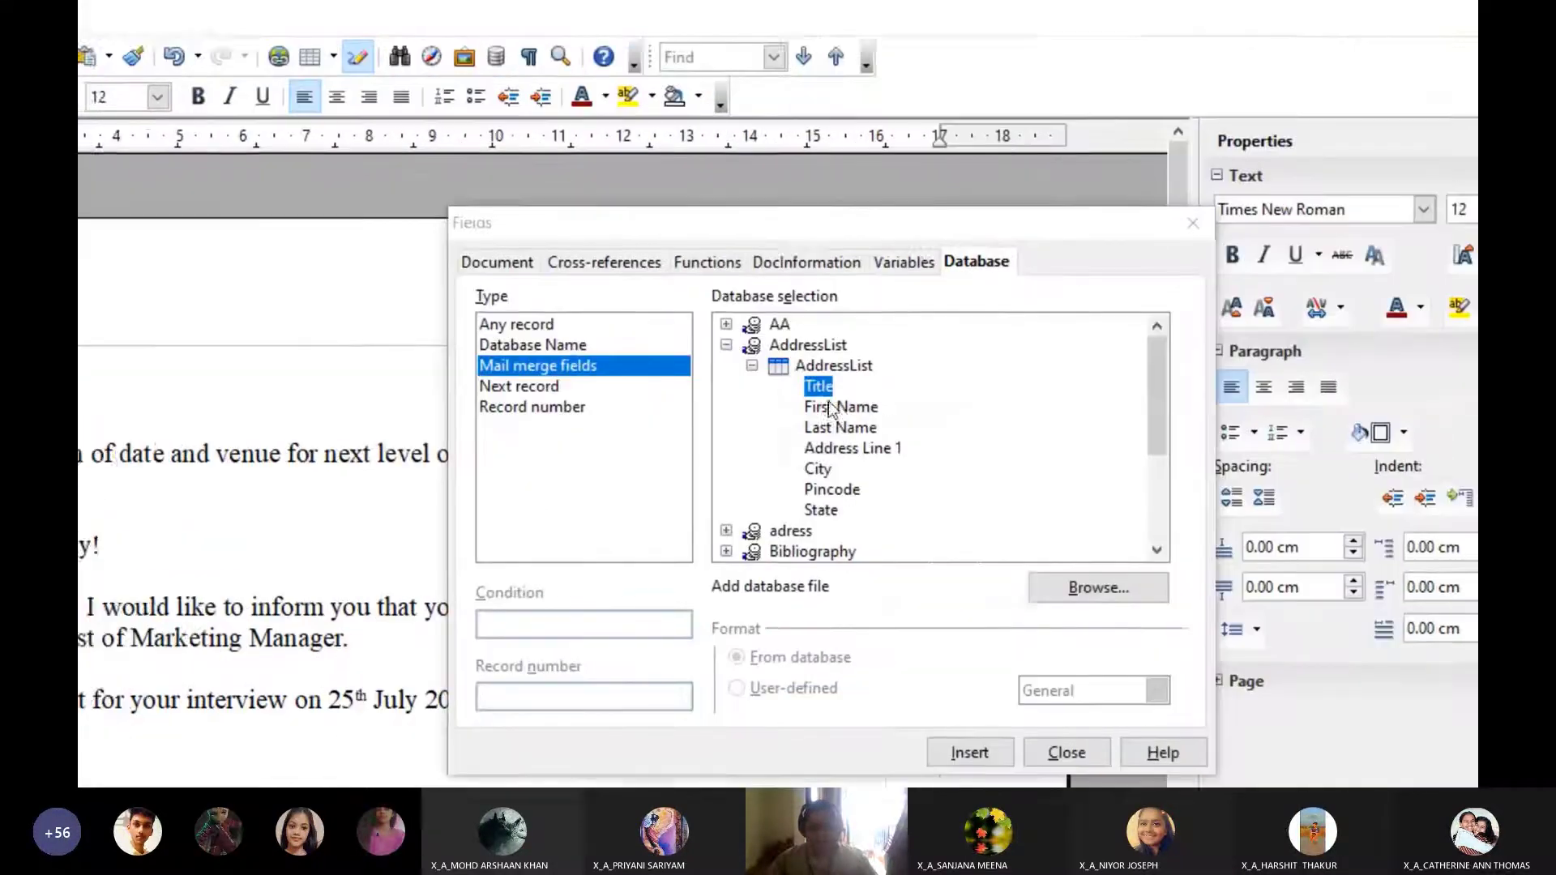
left_click(1320, 409)
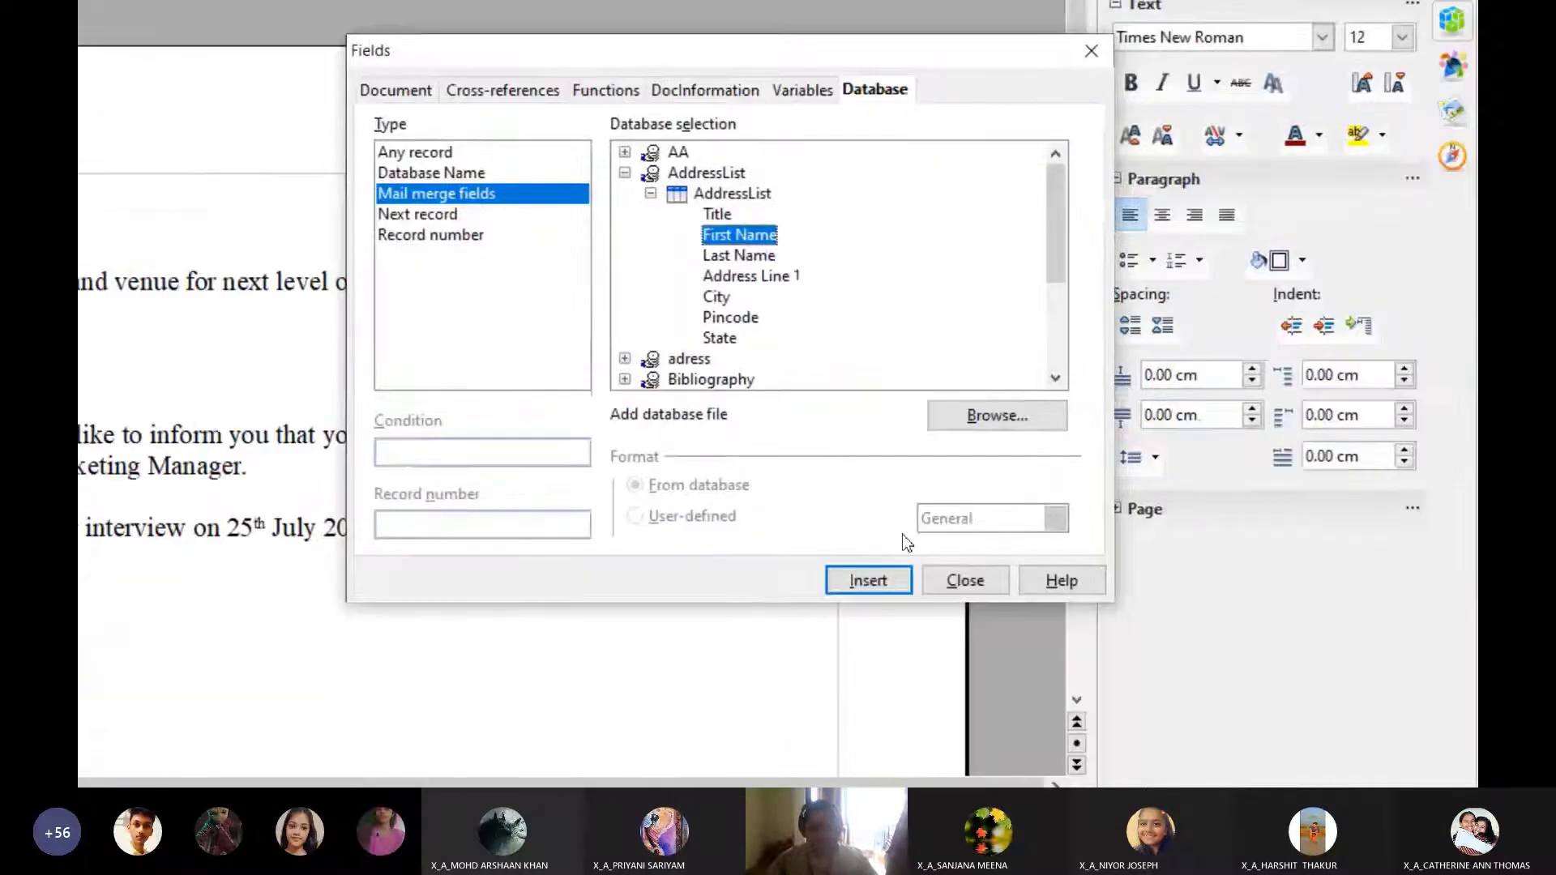
left_click(869, 581)
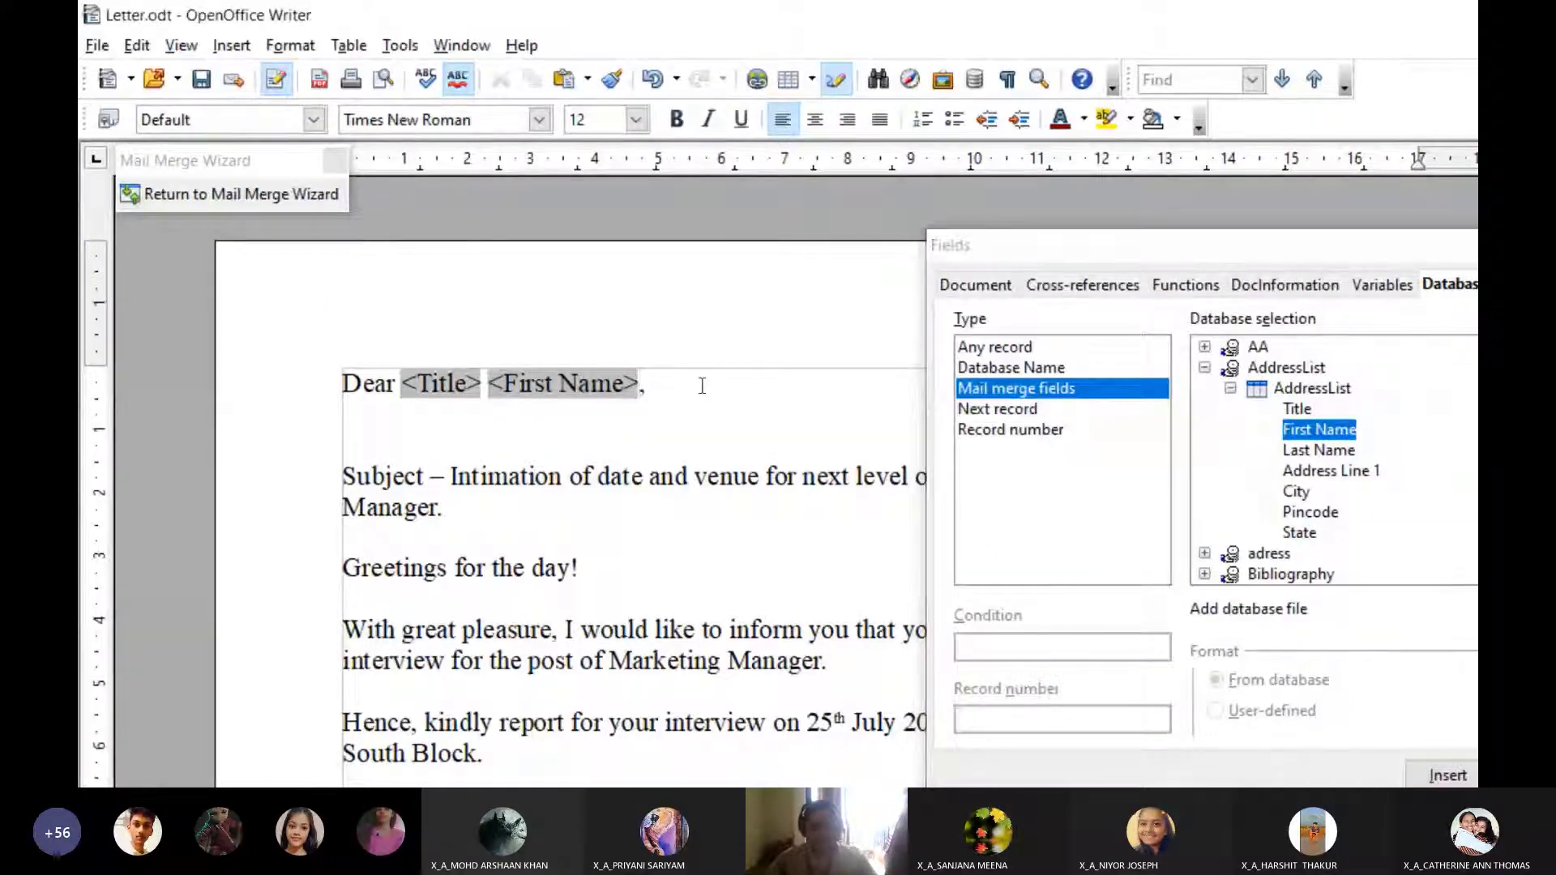
left_click(839, 401)
left_click(1319, 450)
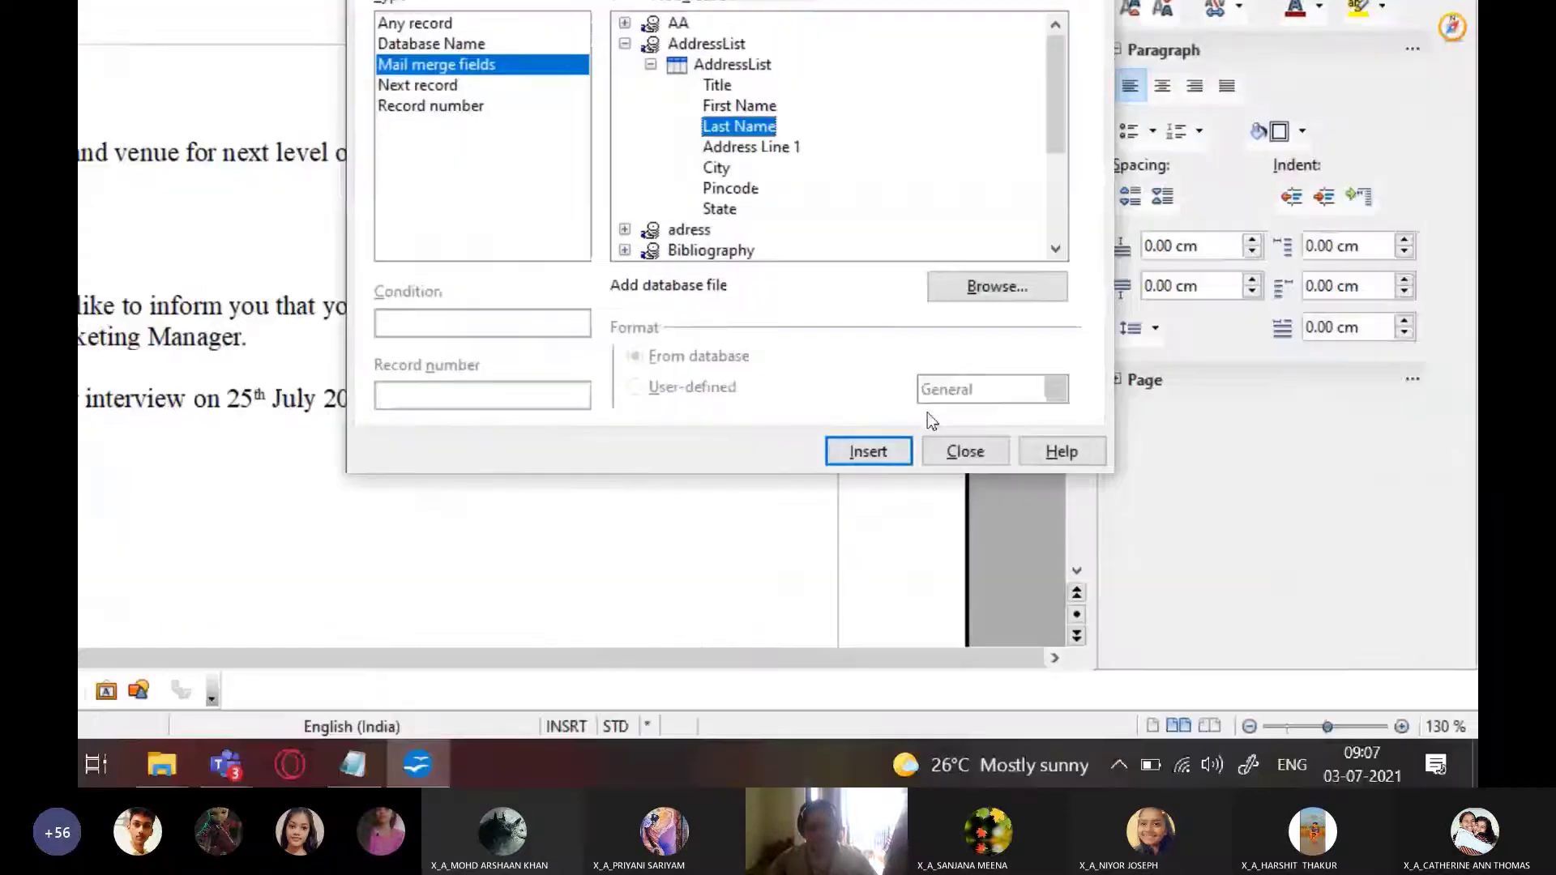
left_click(896, 451)
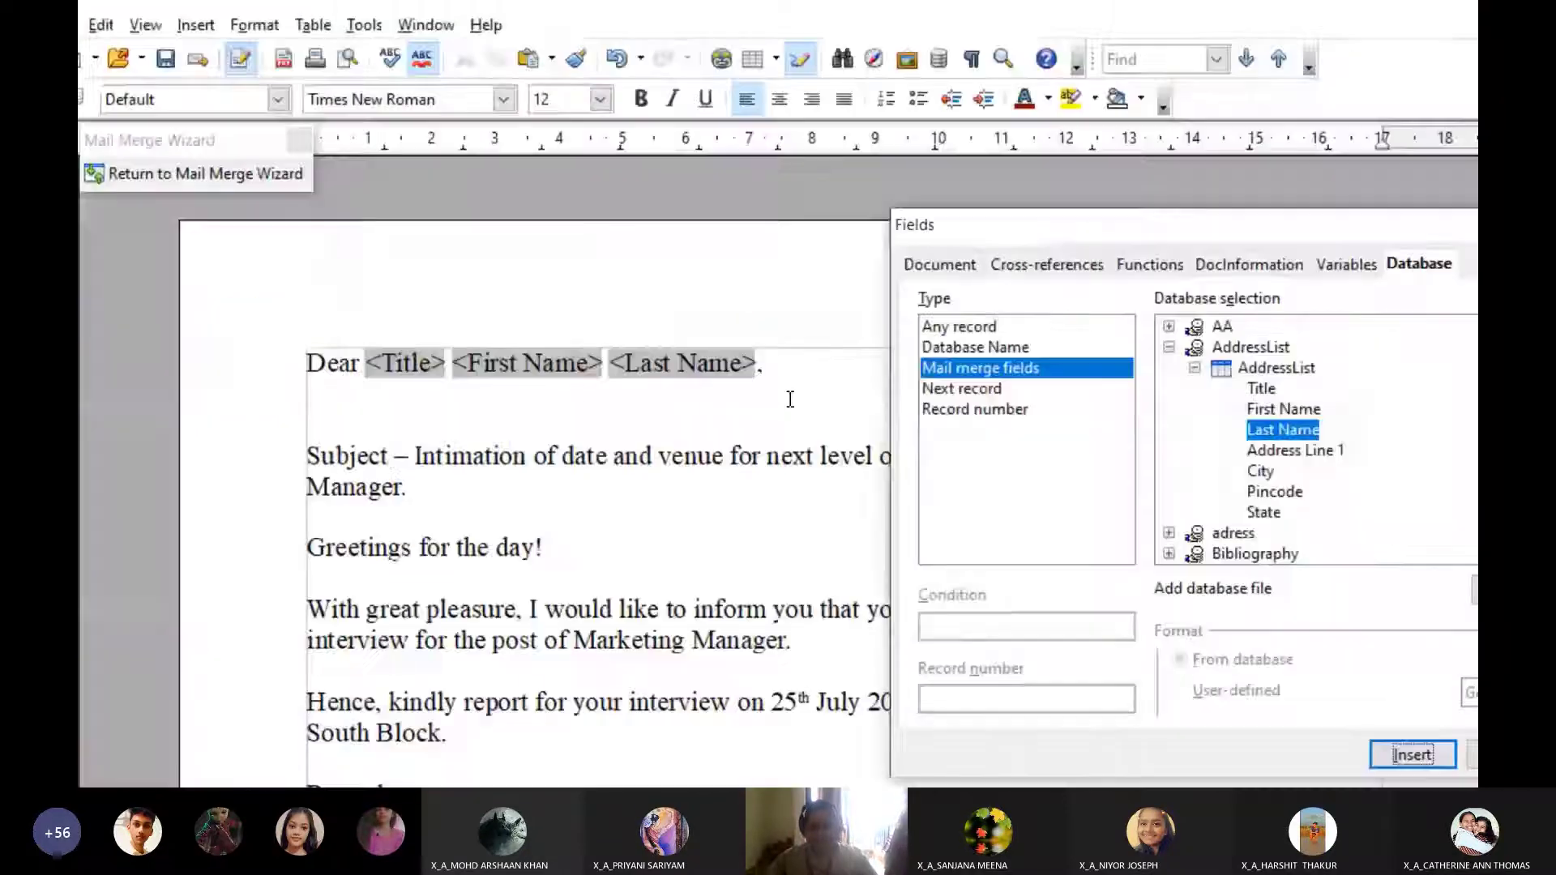
Add the Address Line 1 field with a trailing comma on a new line below the greeting
left_click(245, 93)
key("Return")
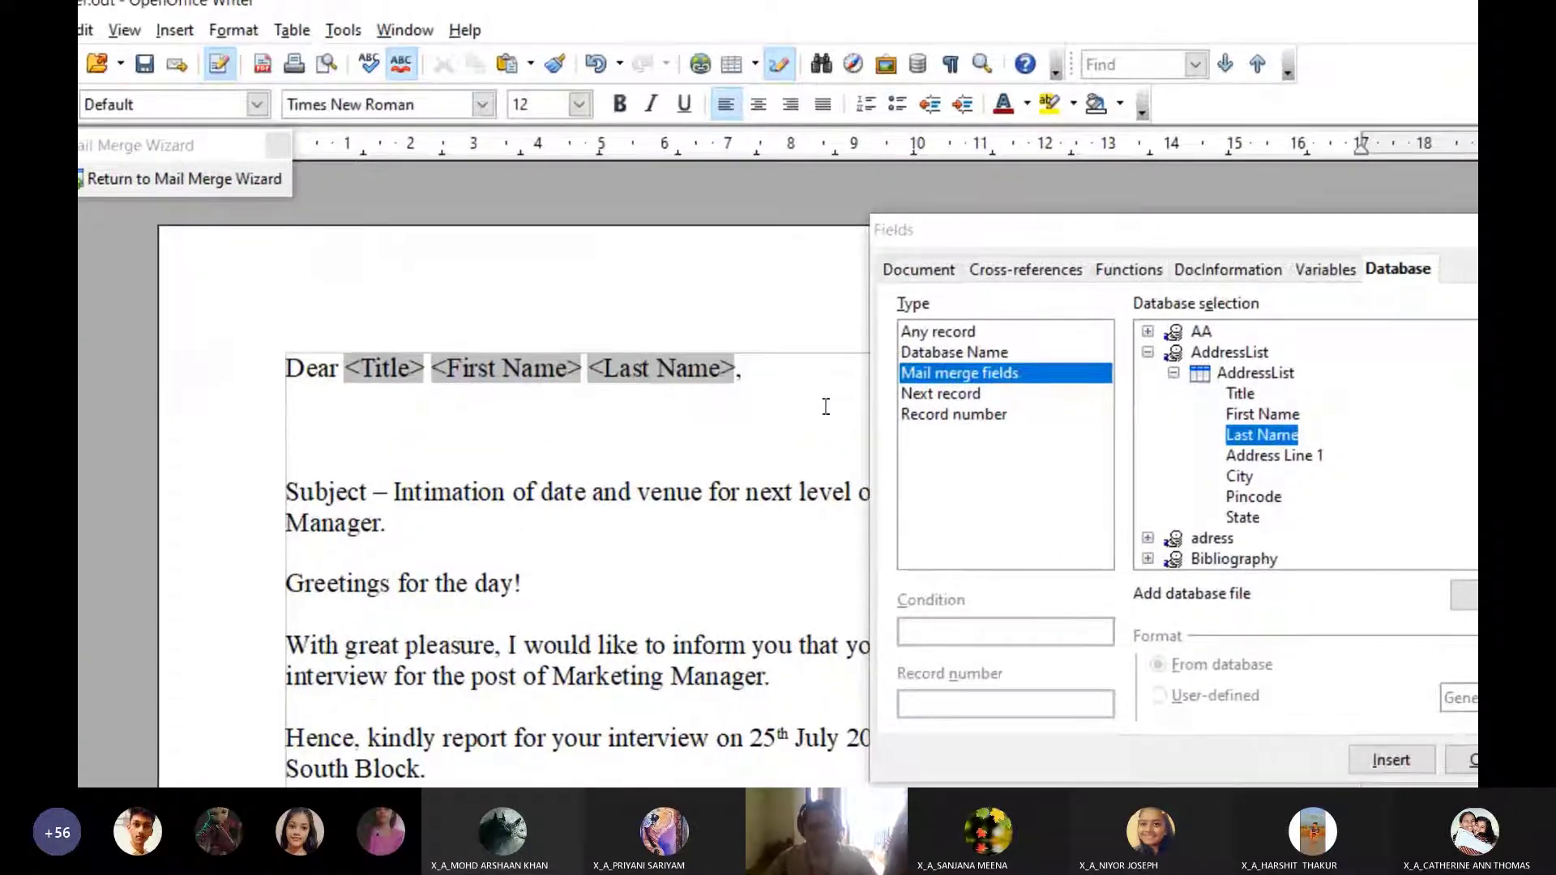
left_click(1265, 458)
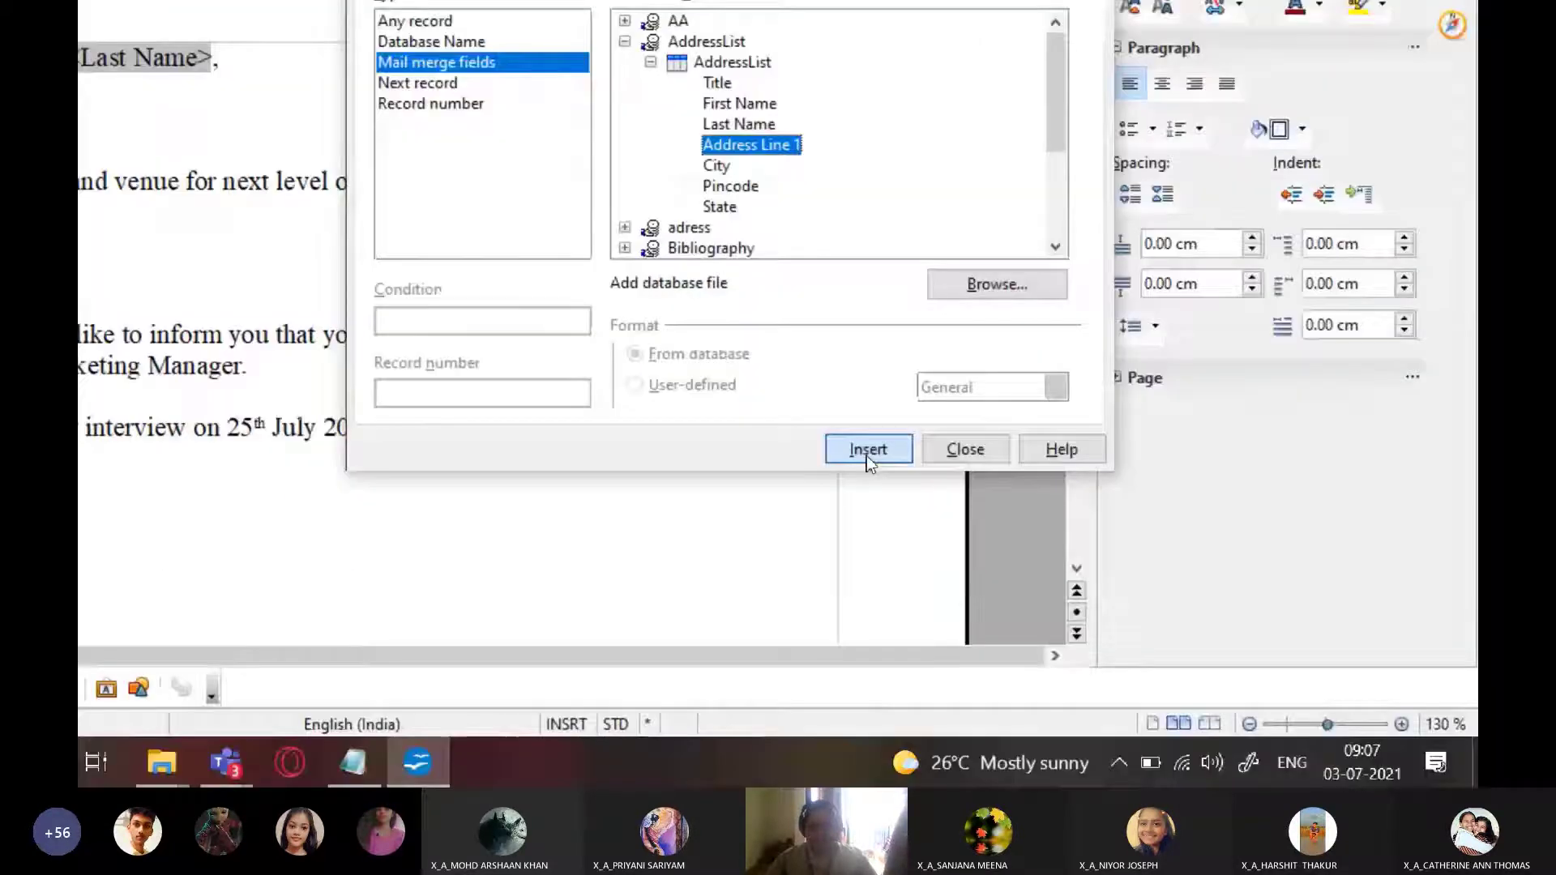
left_click(904, 699)
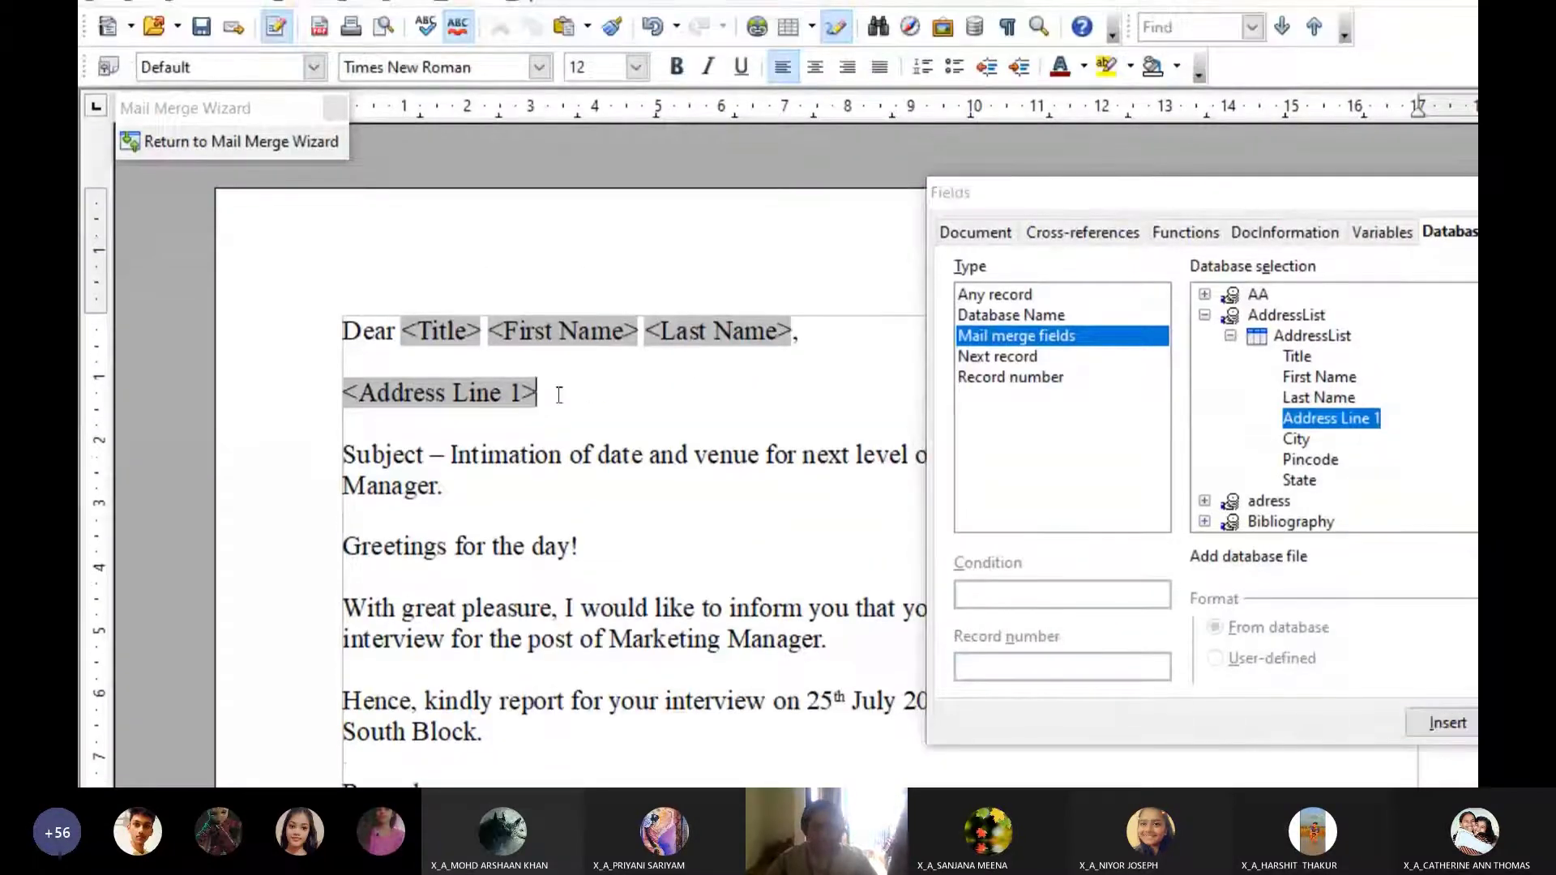
type(",")
key("Return")
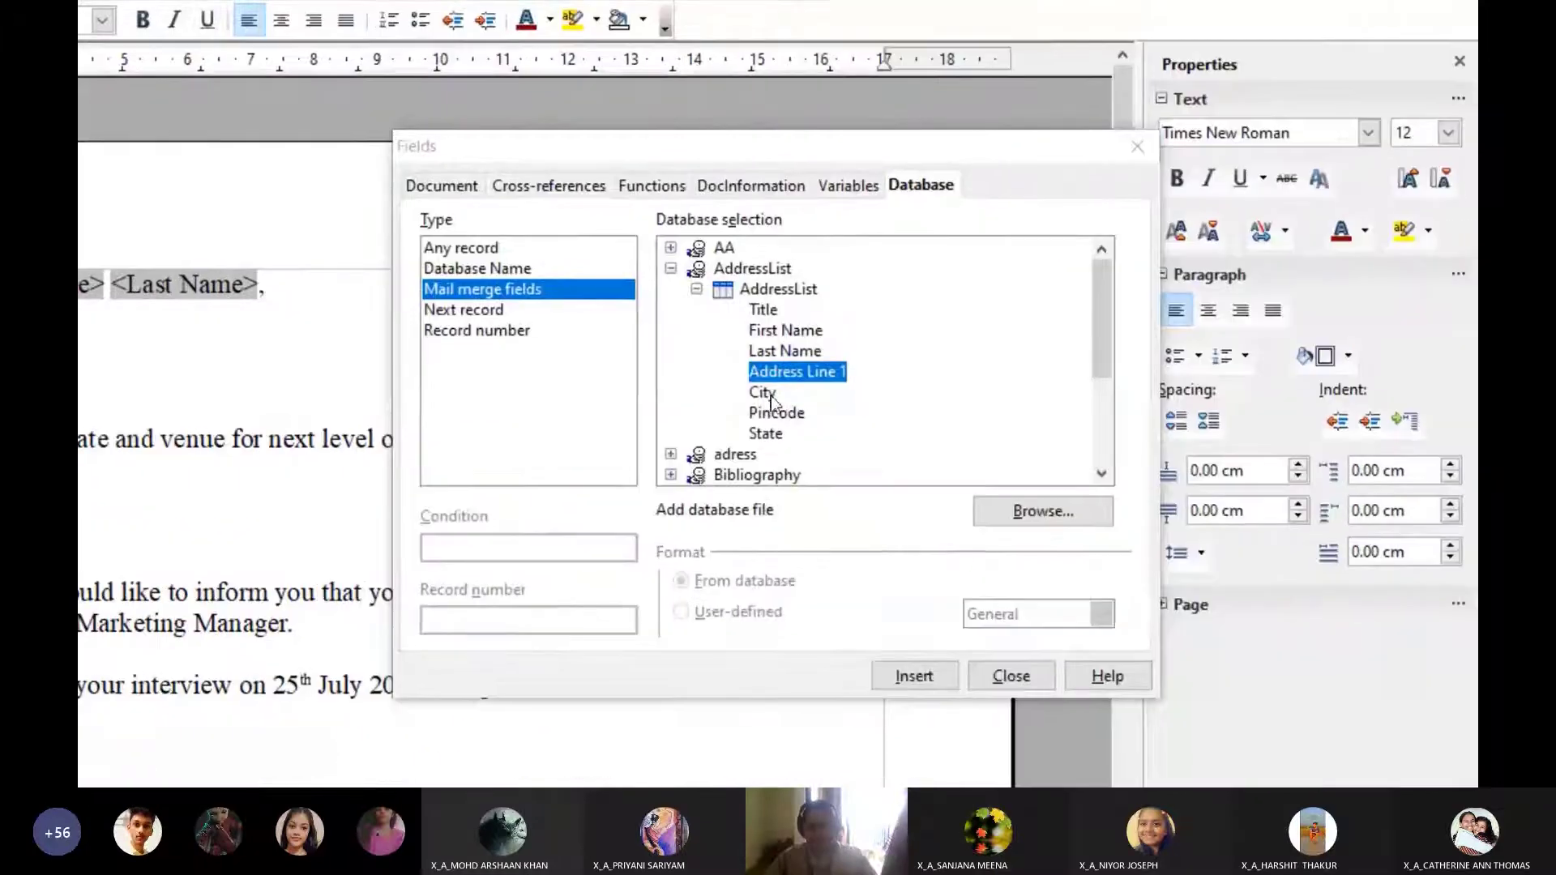
Add a '<City> - <Pincode>,' line and a <State> line, then close the Fields dialog
left_click(1295, 471)
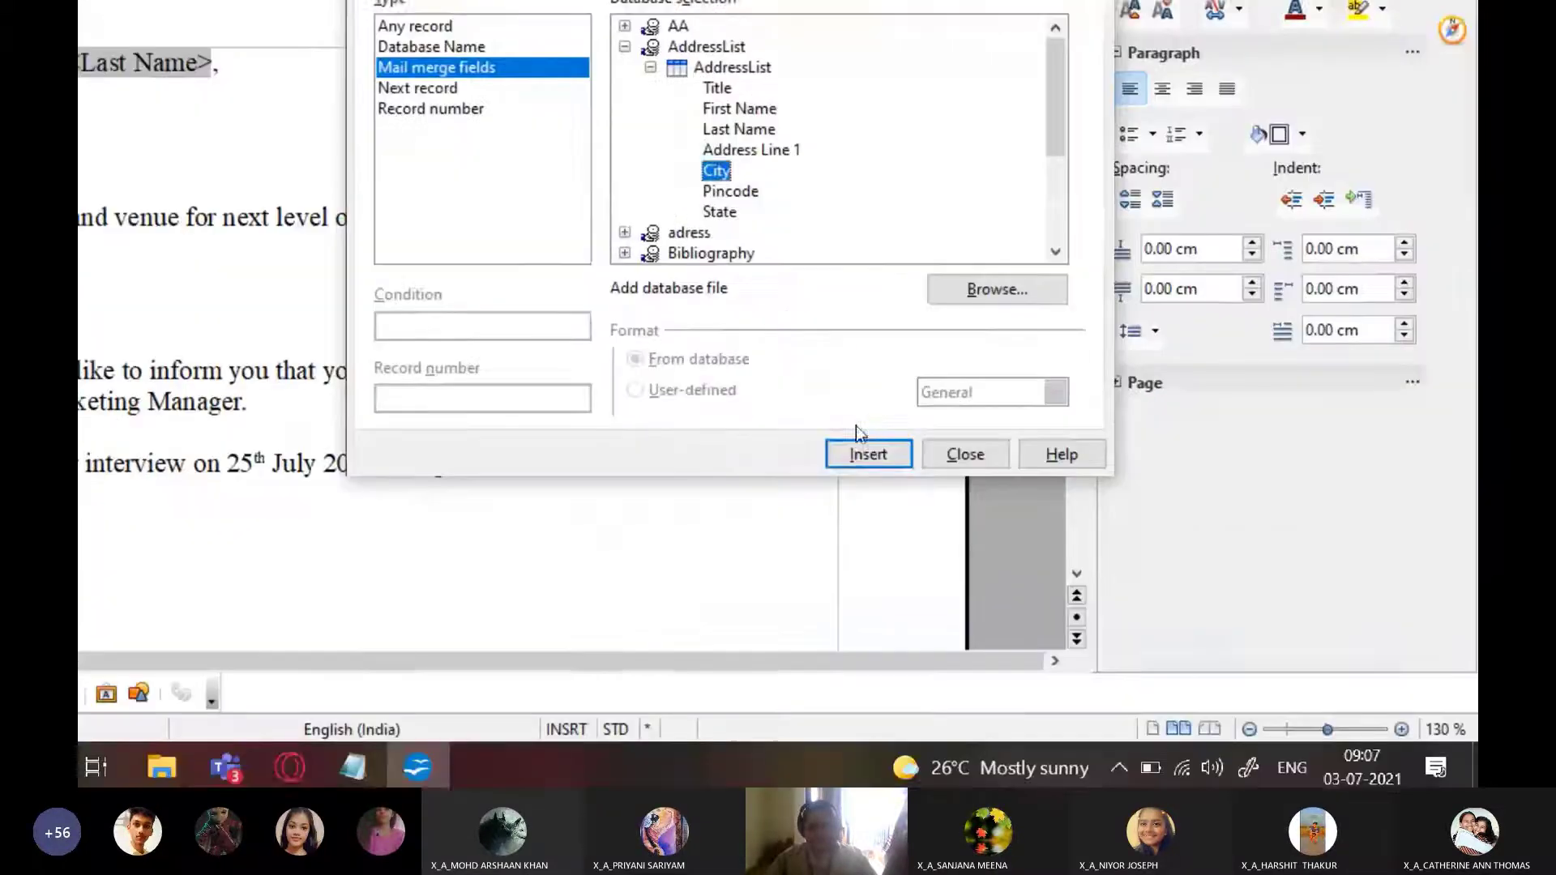
left_click(863, 451)
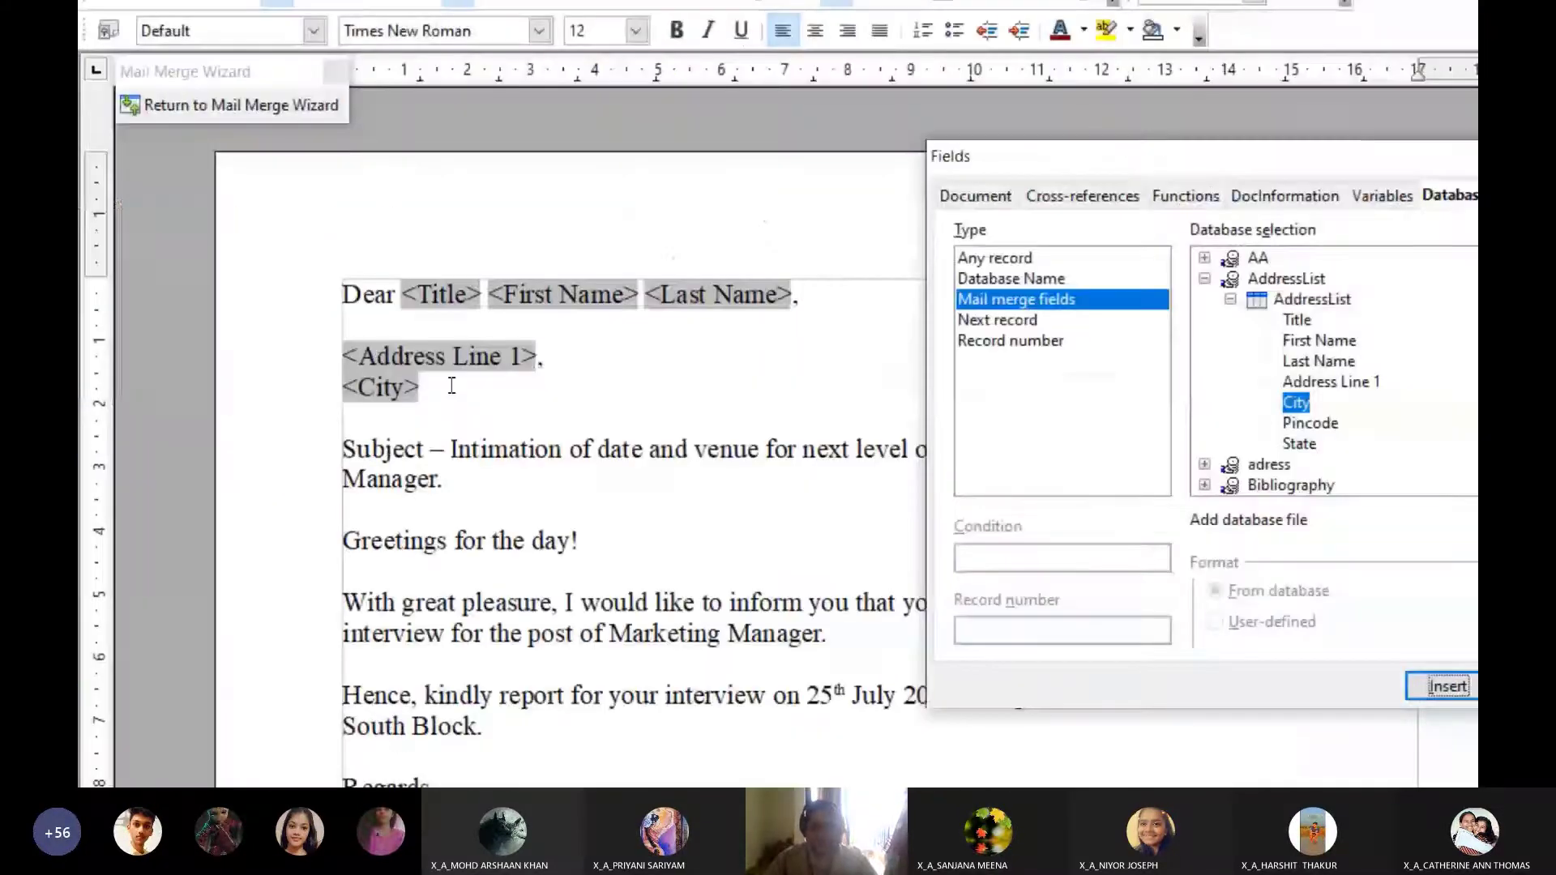
left_click(452, 386)
type("-")
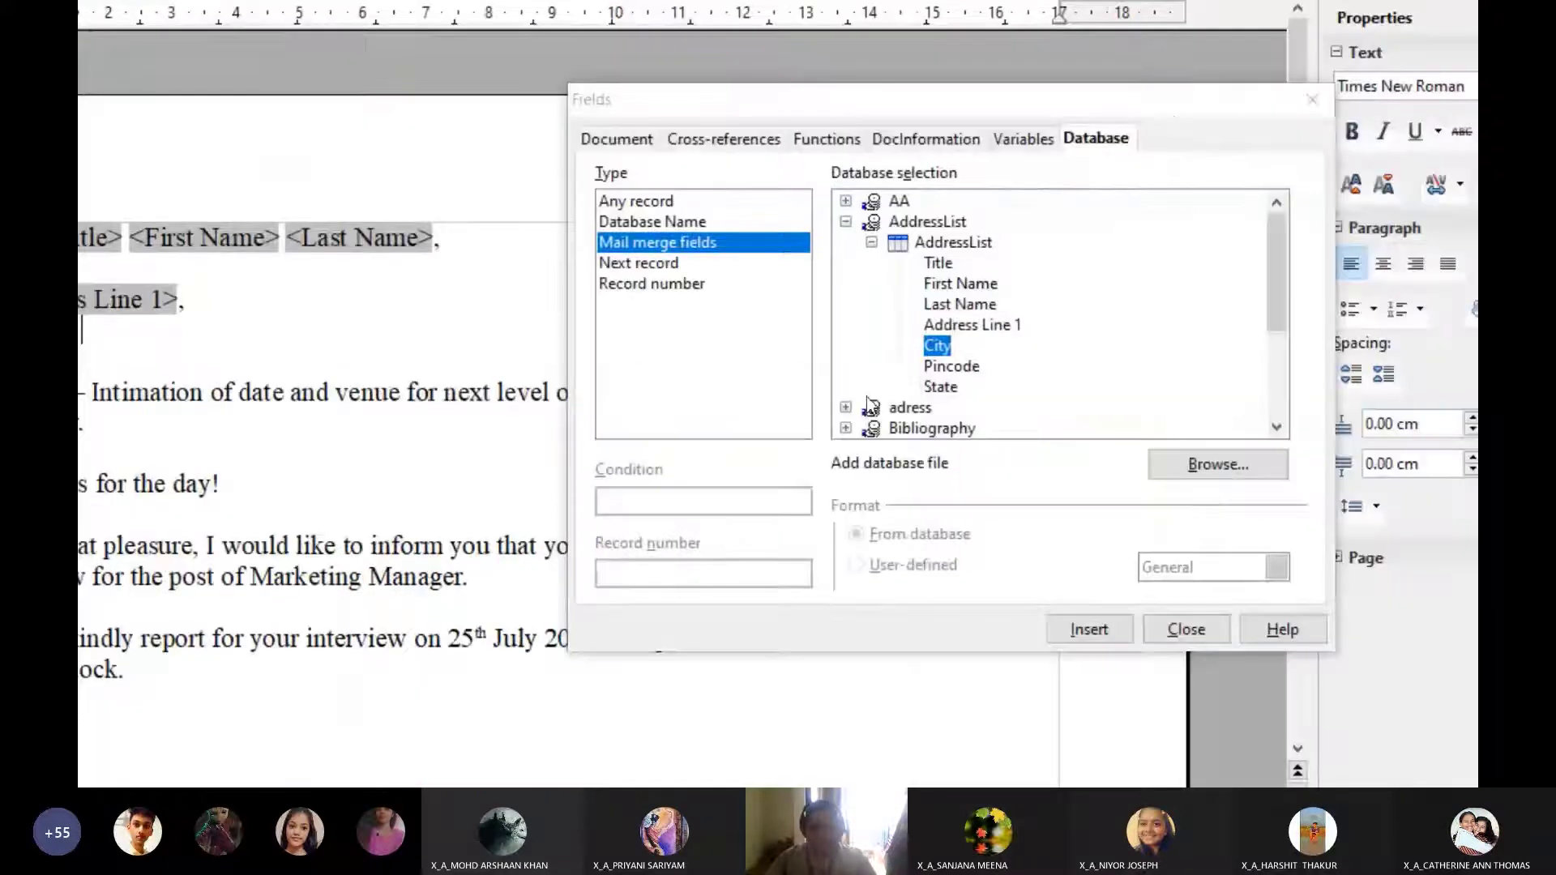
left_click(1301, 514)
left_click(928, 656)
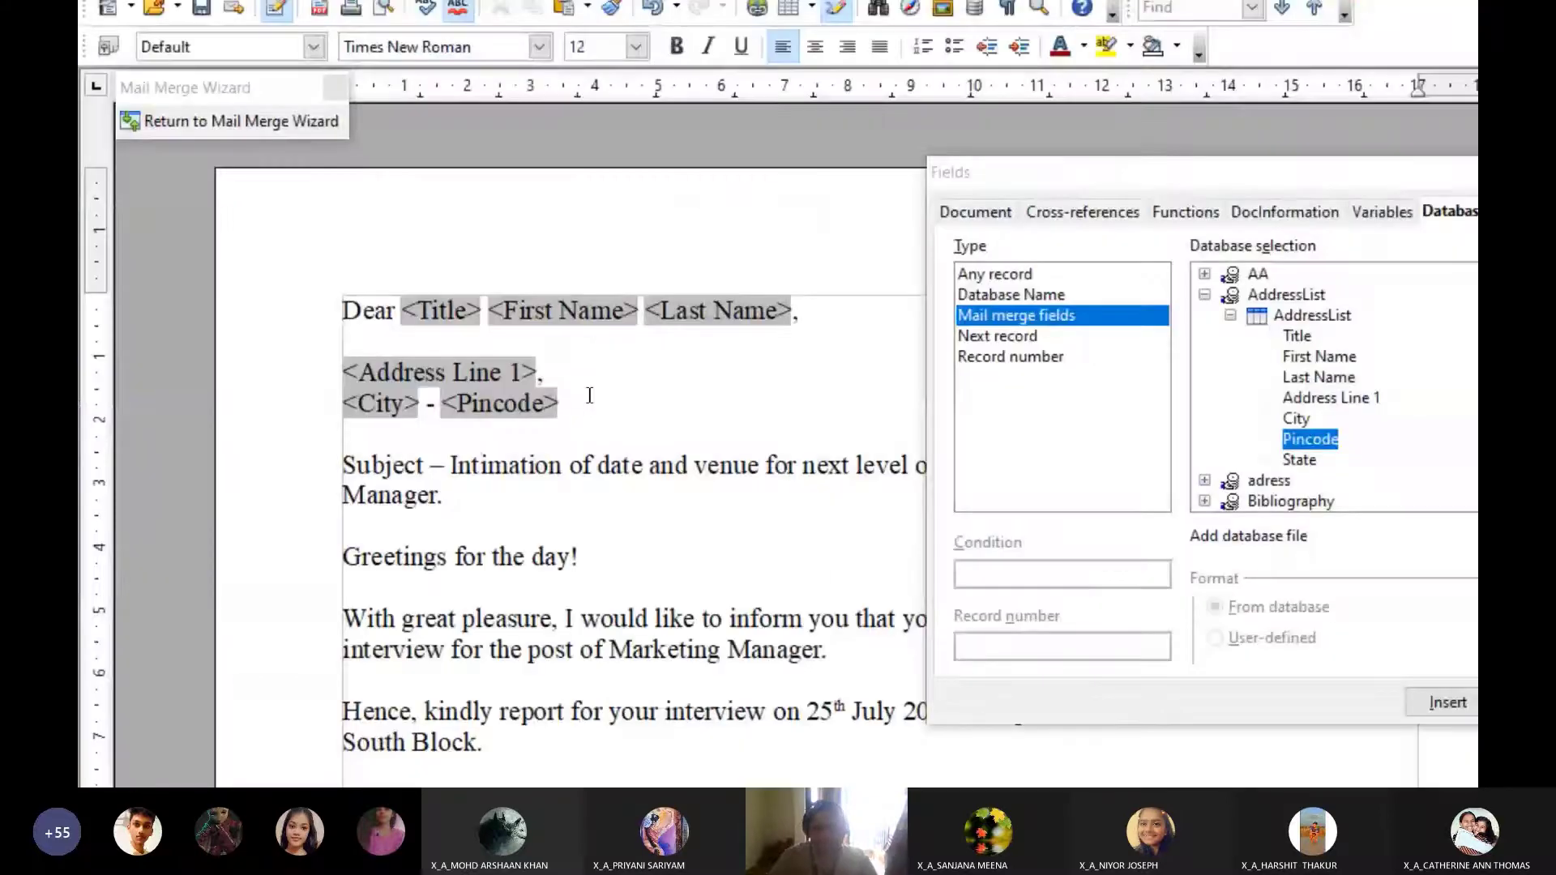
type(",")
key("Return")
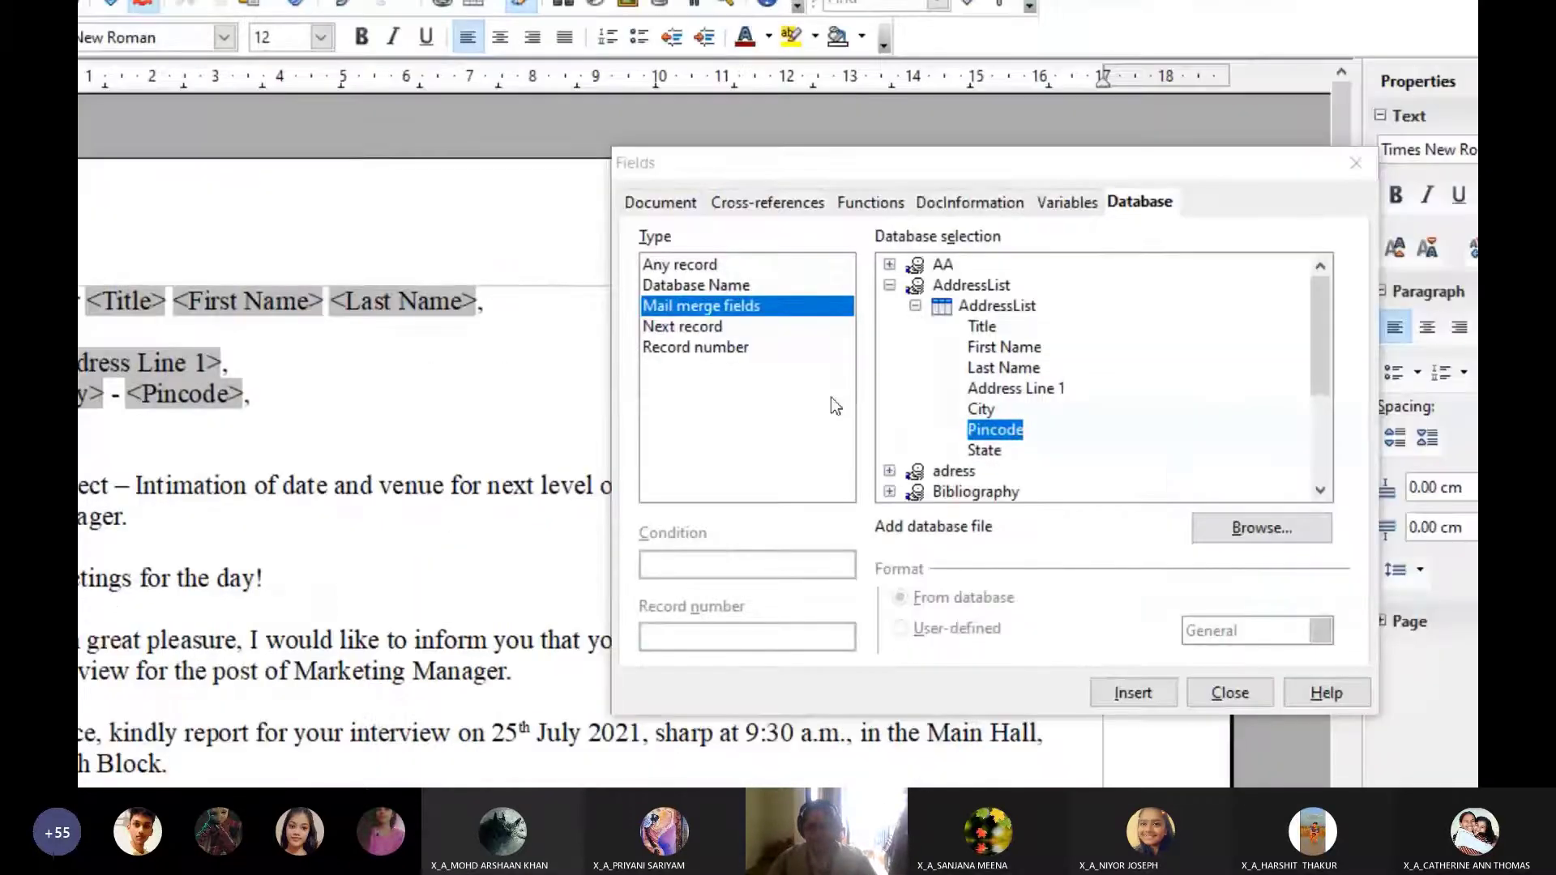
left_click(985, 451)
left_click(856, 562)
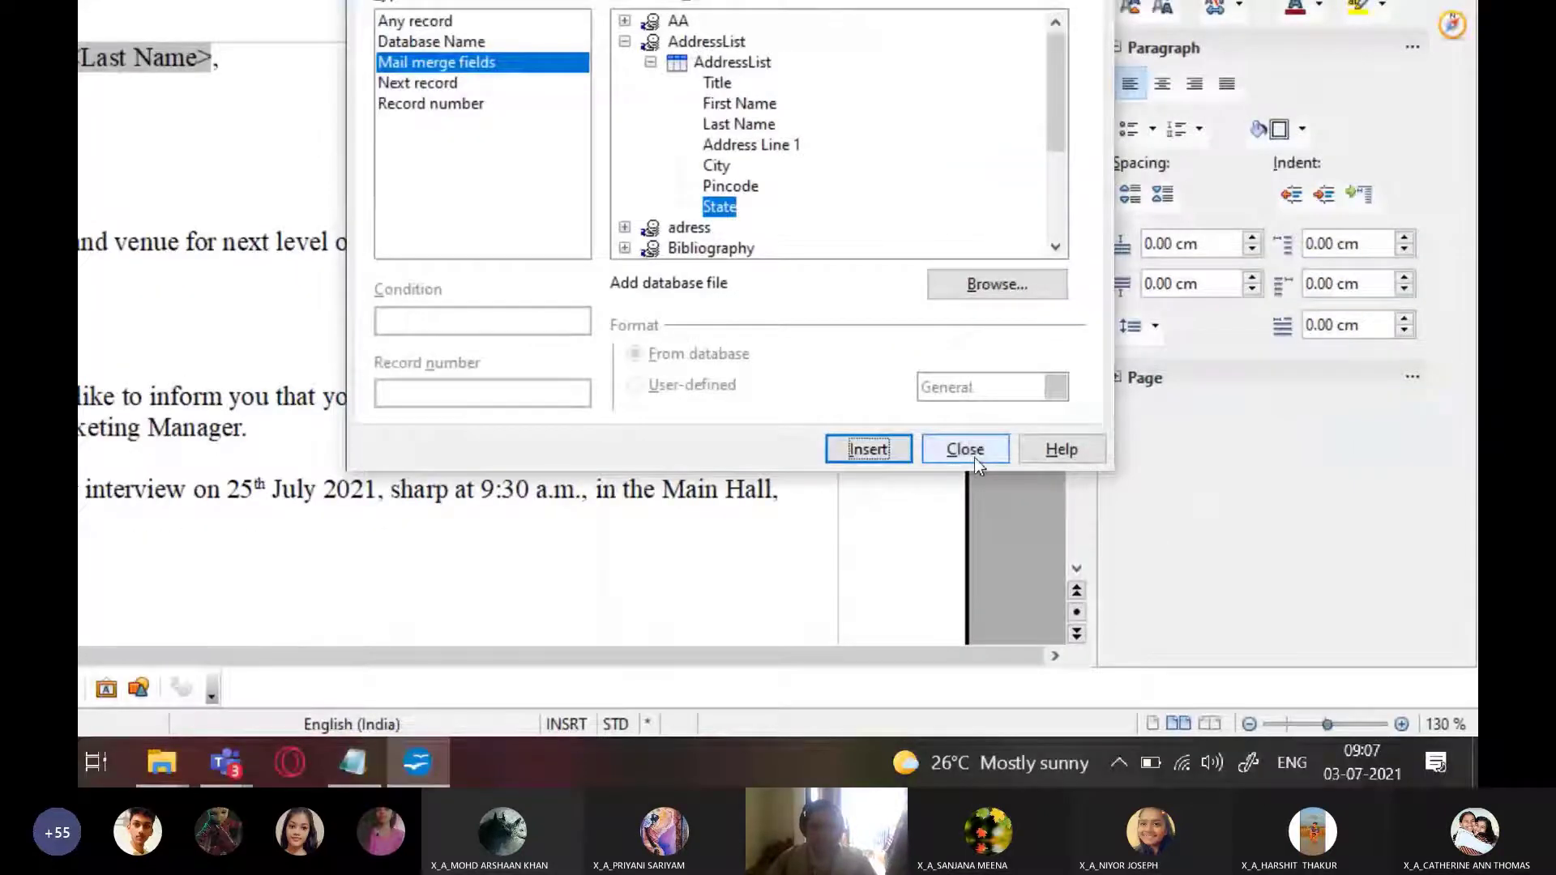
left_click(966, 450)
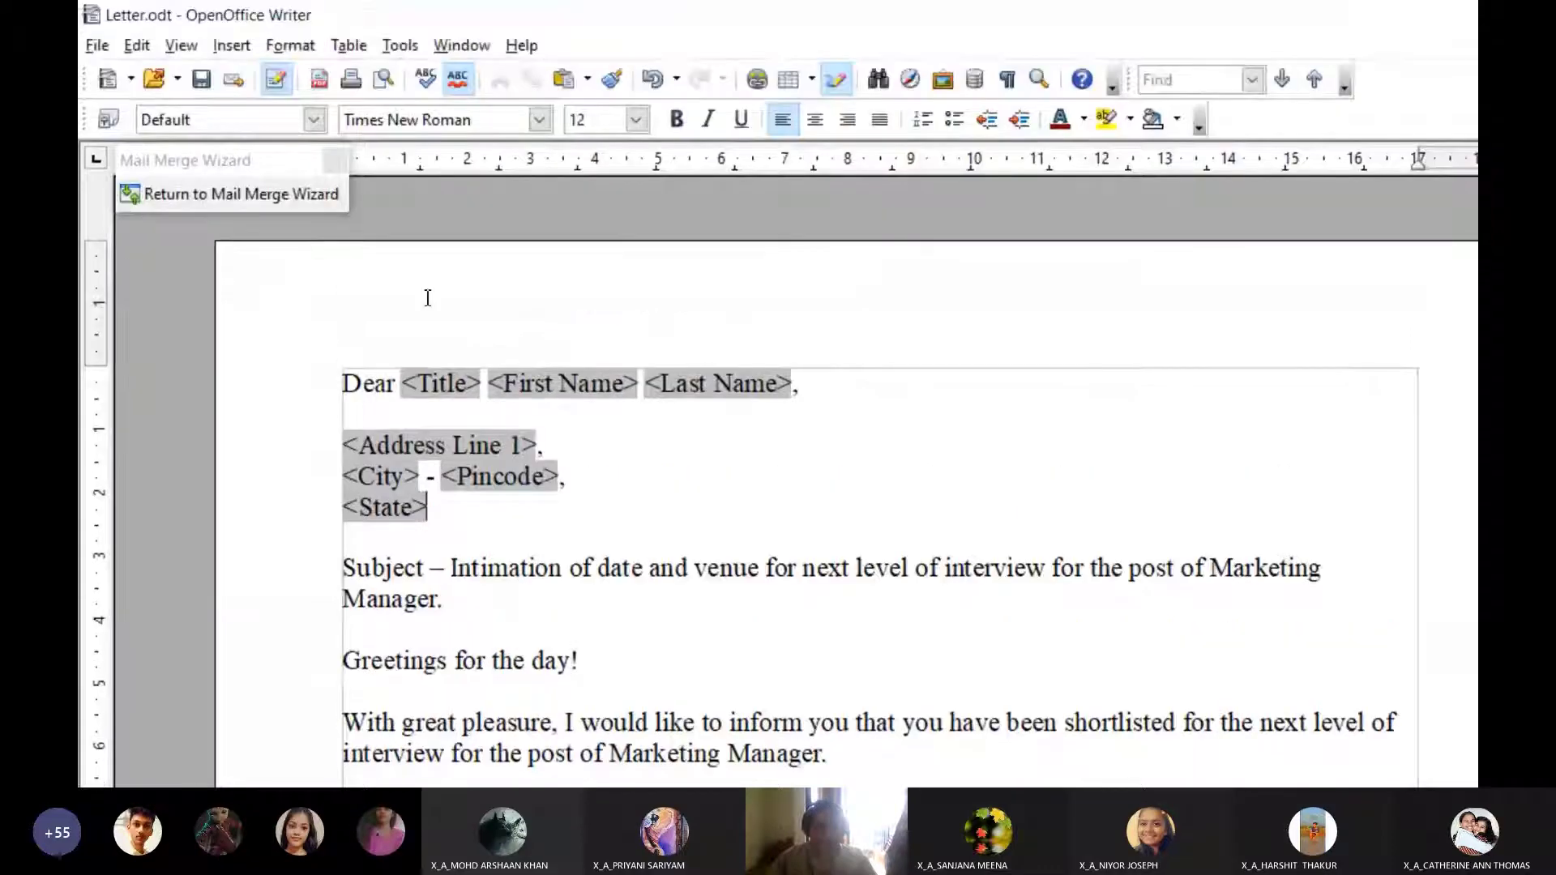
Back in the wizard, preview letters from the last recipient back to the first, then generate all merged letters
left_click(225, 198)
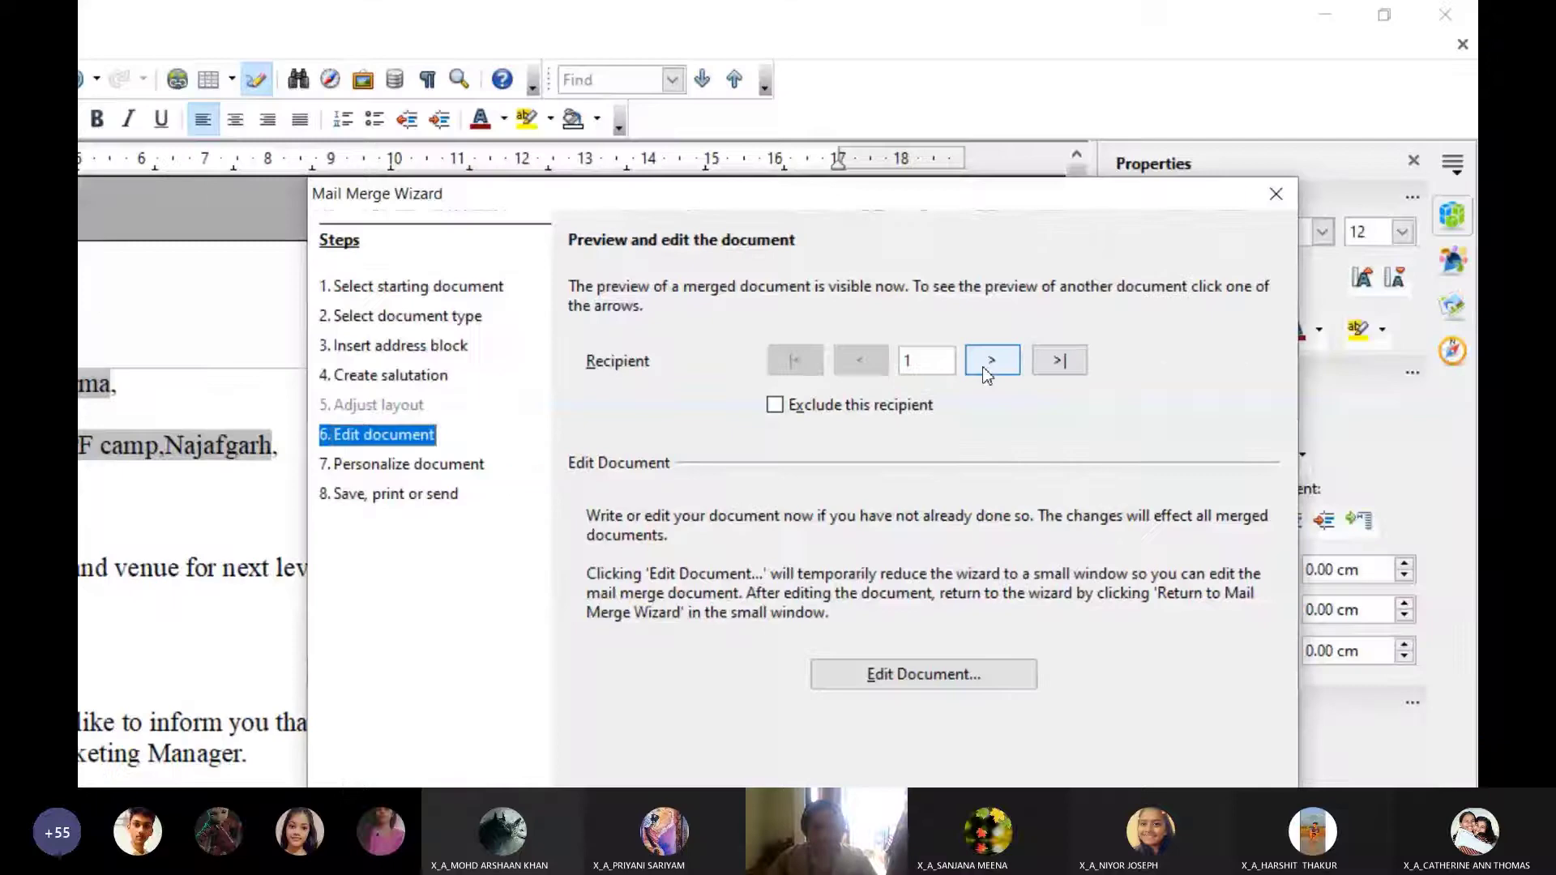
left_click(990, 360)
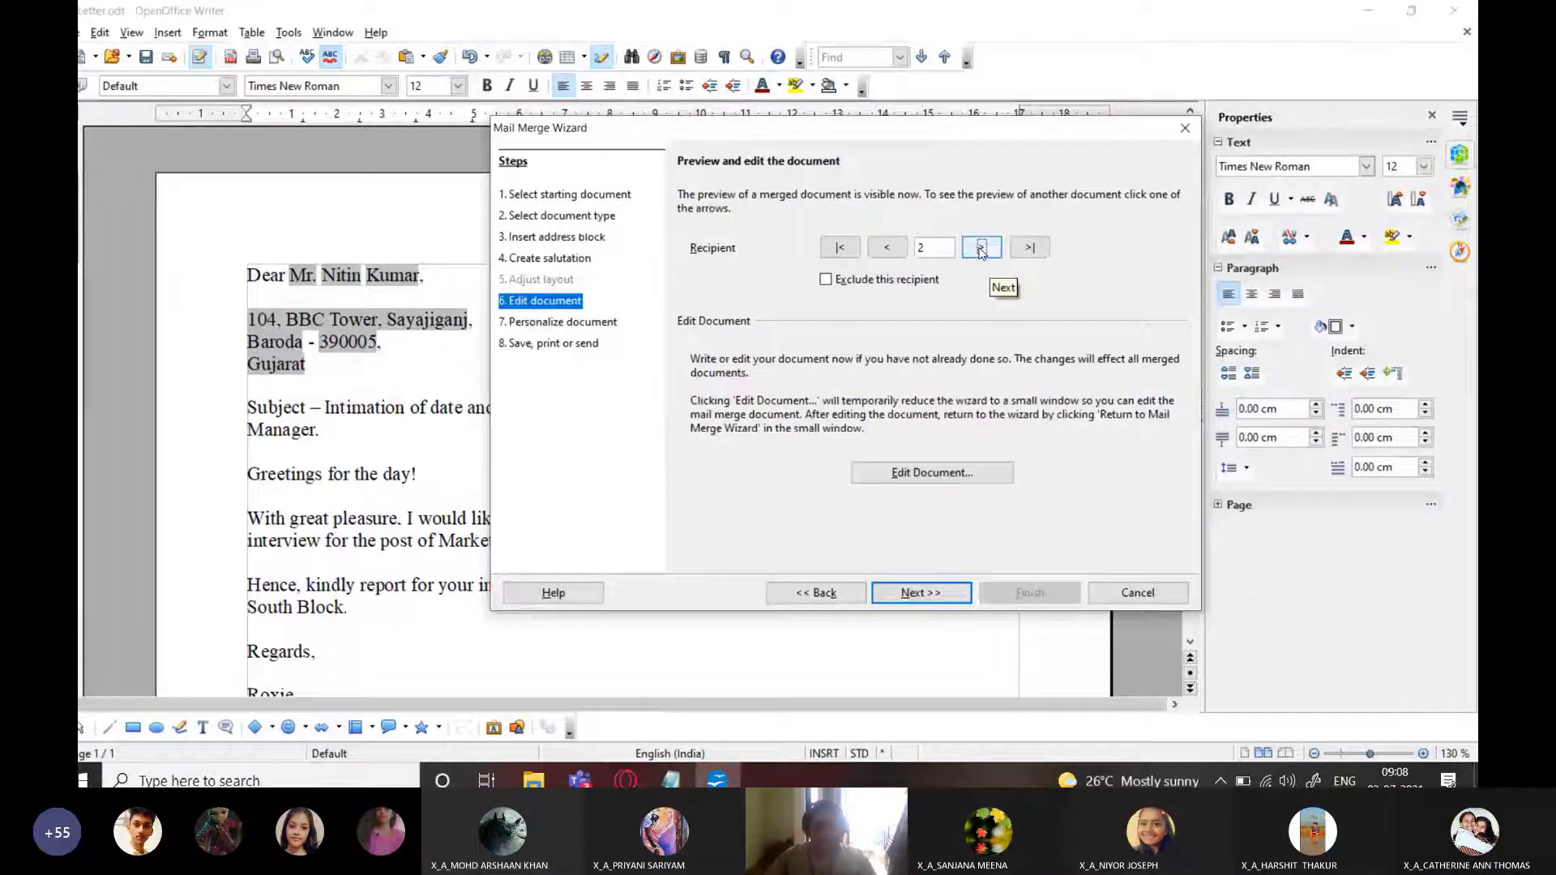
left_click(981, 247)
left_click(980, 247)
left_click(981, 247)
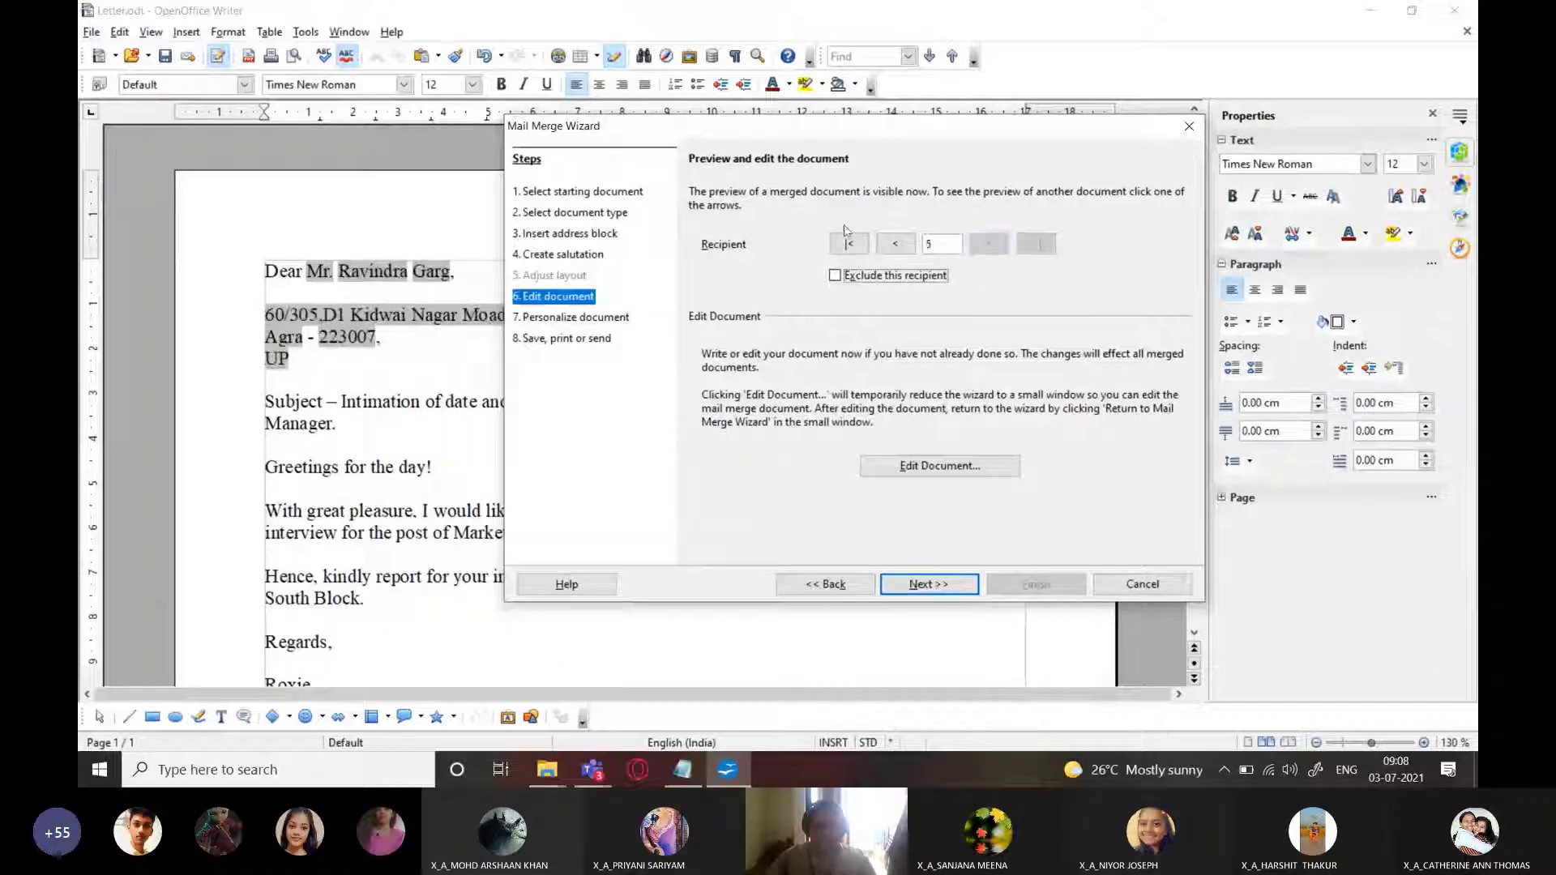
left_click(895, 245)
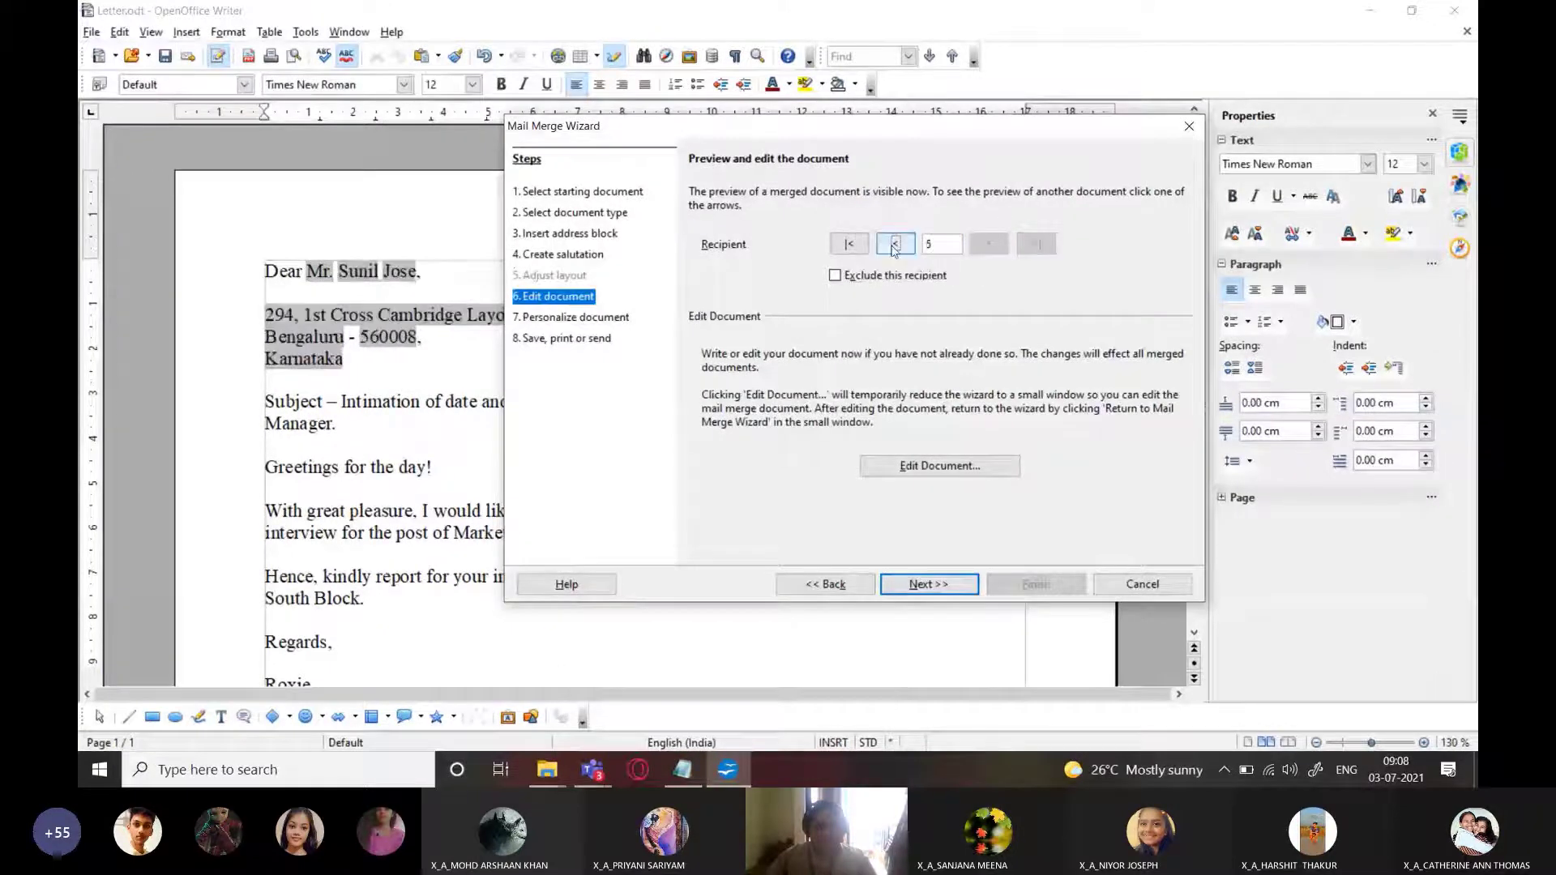
left_click(894, 245)
left_click(895, 245)
left_click(895, 245)
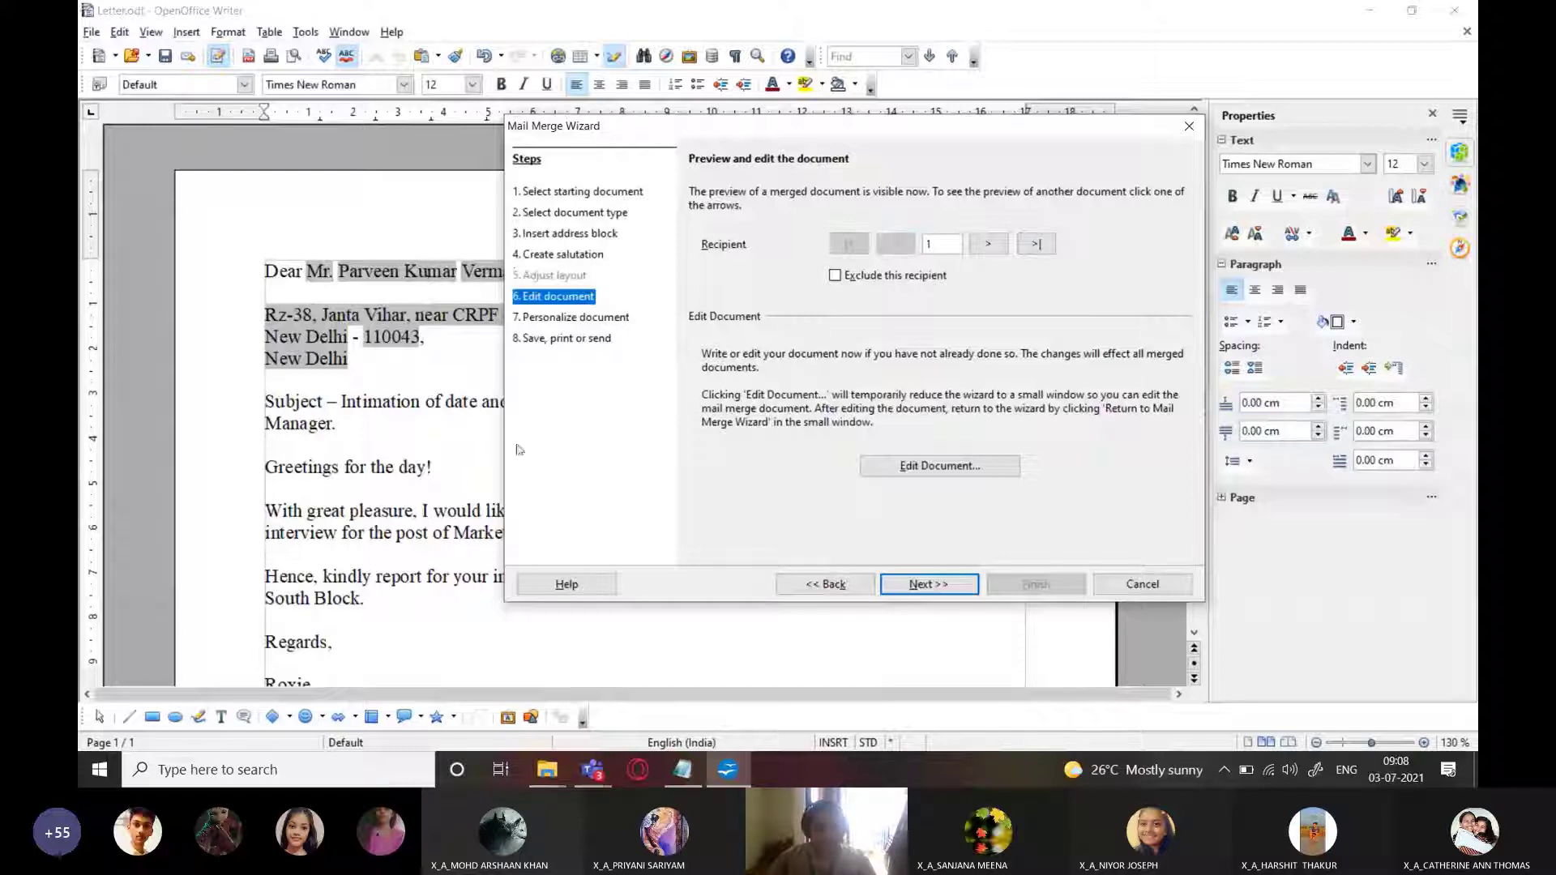
left_click(930, 596)
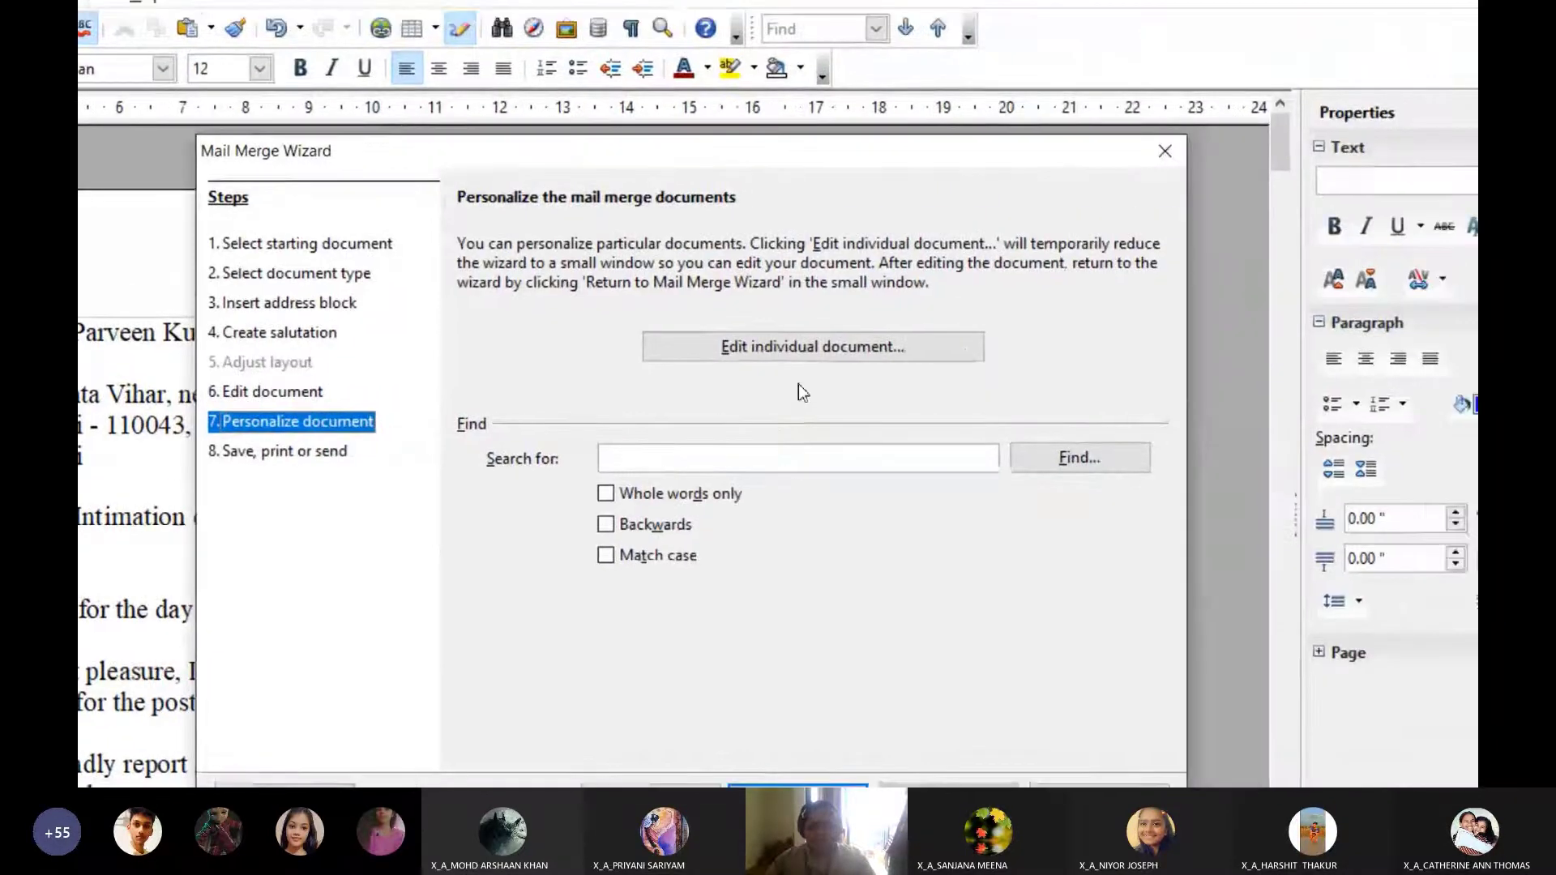
Open the merged candidate letters, scroll through them, and return to the mail merge wizard
left_click(780, 398)
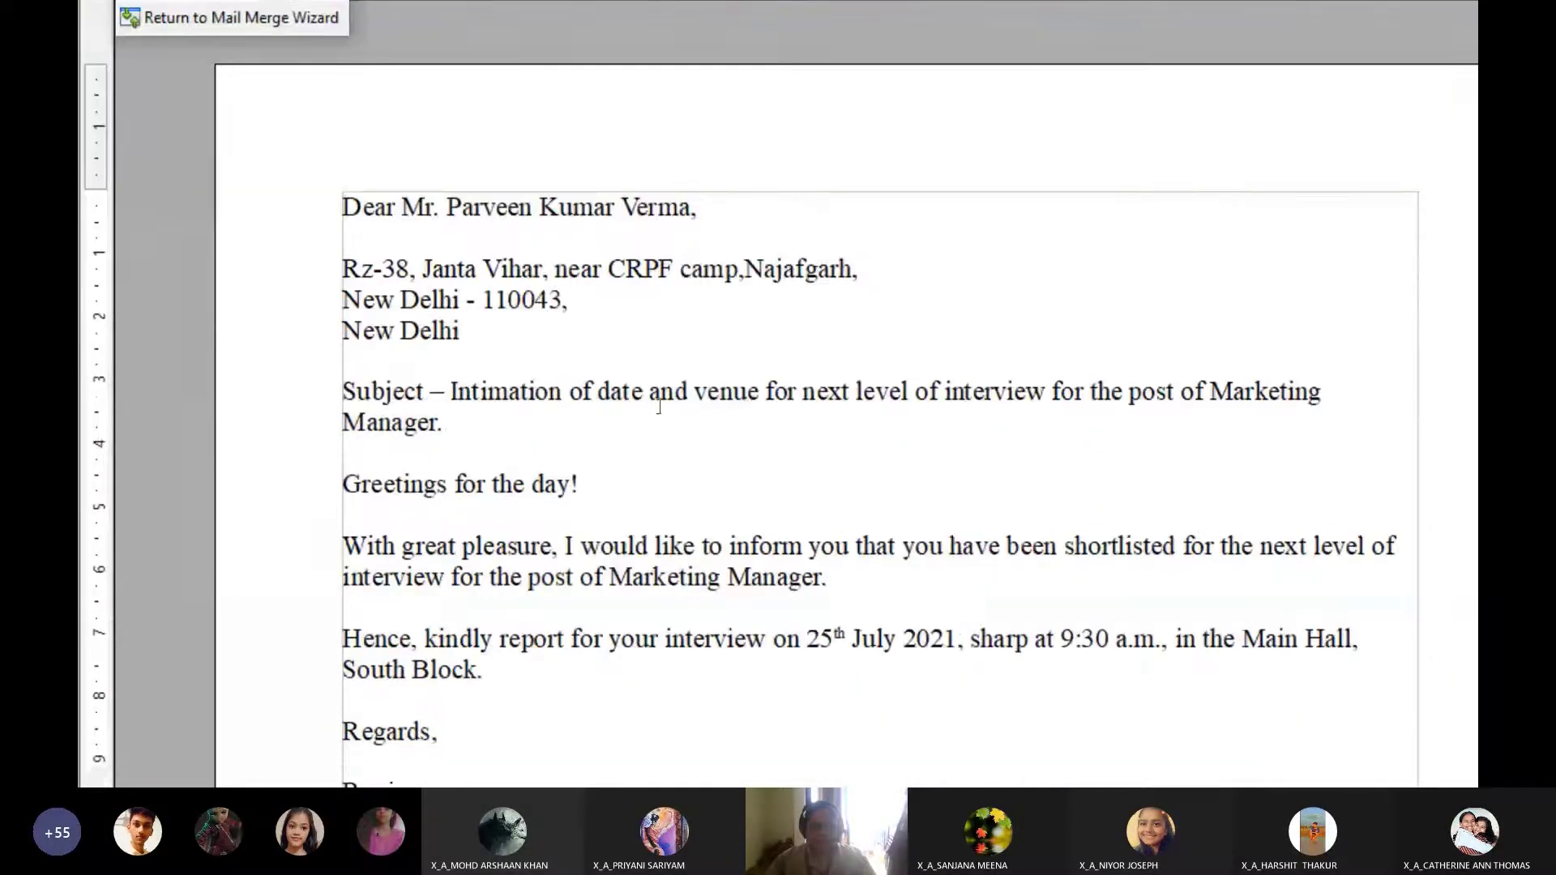
scroll(659, 575, "down", 10)
scroll(659, 395, "down", 15)
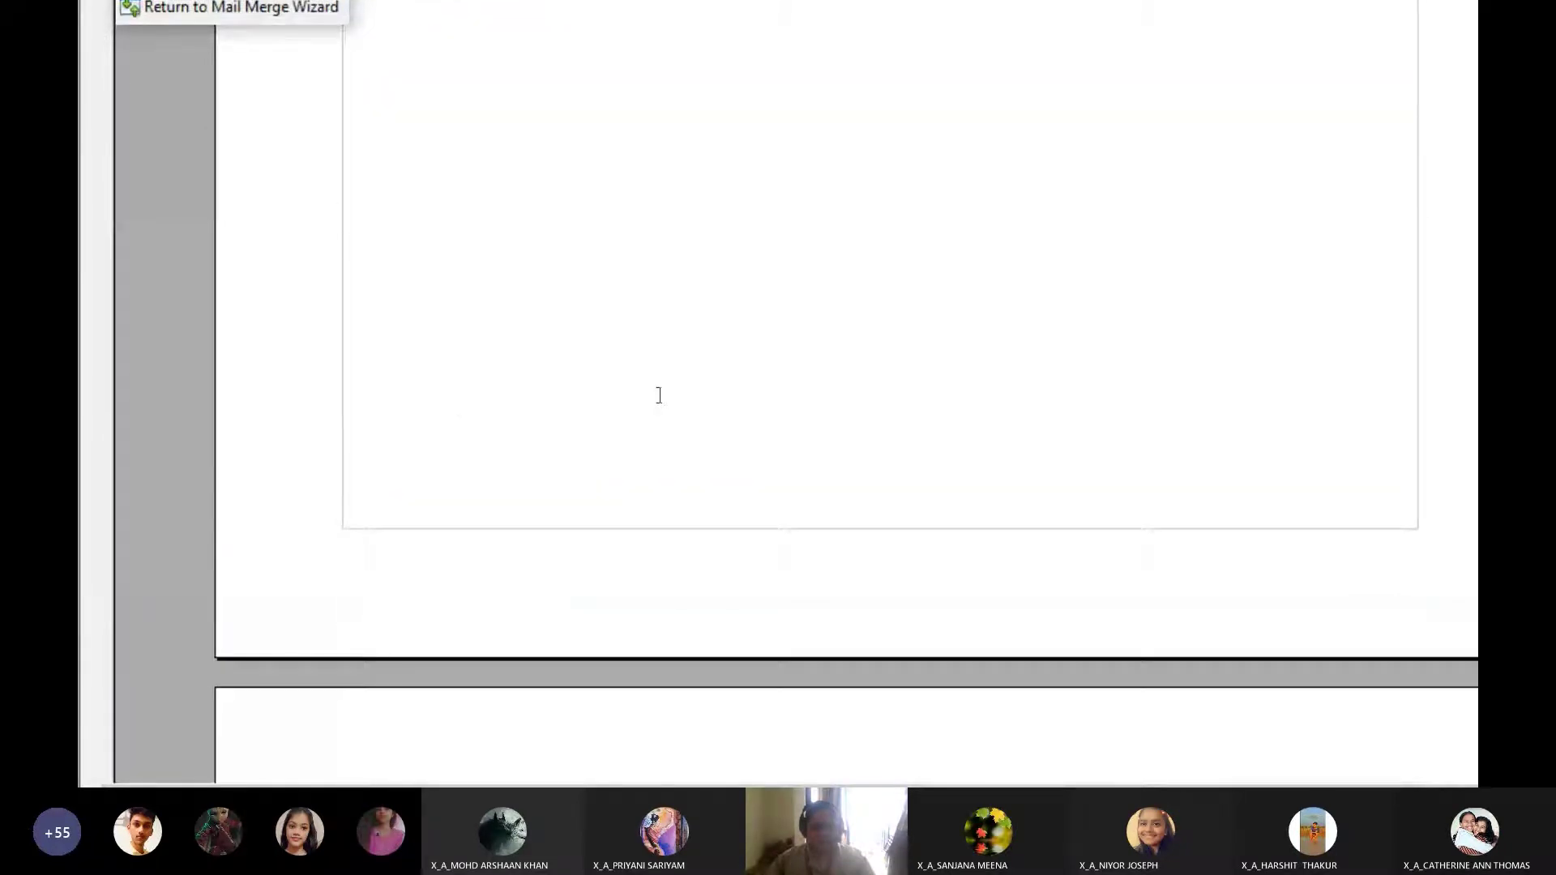
scroll(659, 395, "down", 8)
scroll(659, 395, "down", 3)
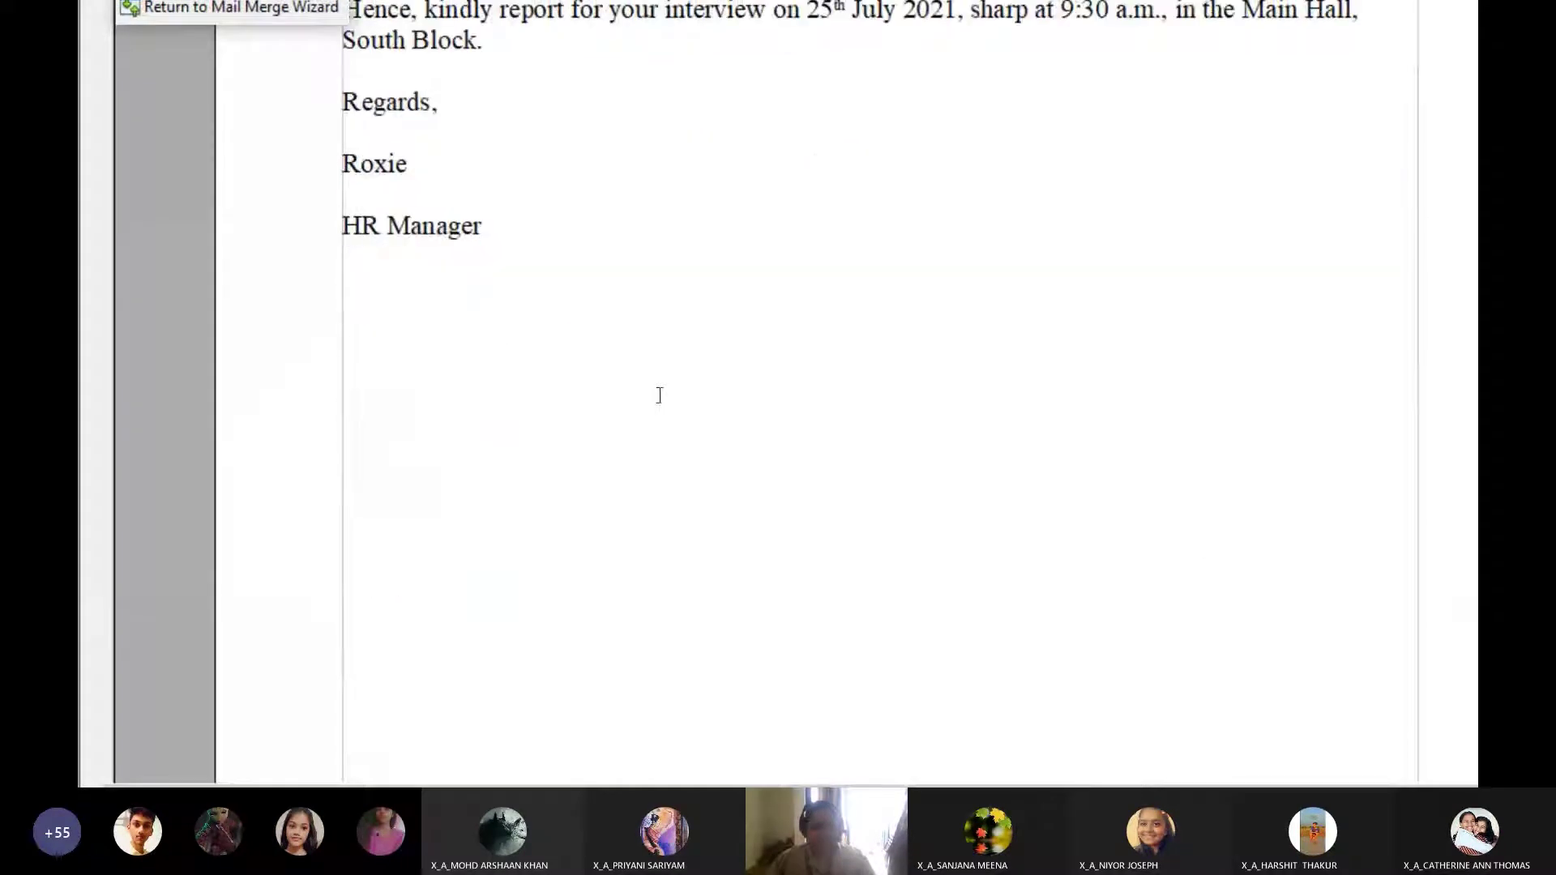
scroll(659, 395, "down", 5)
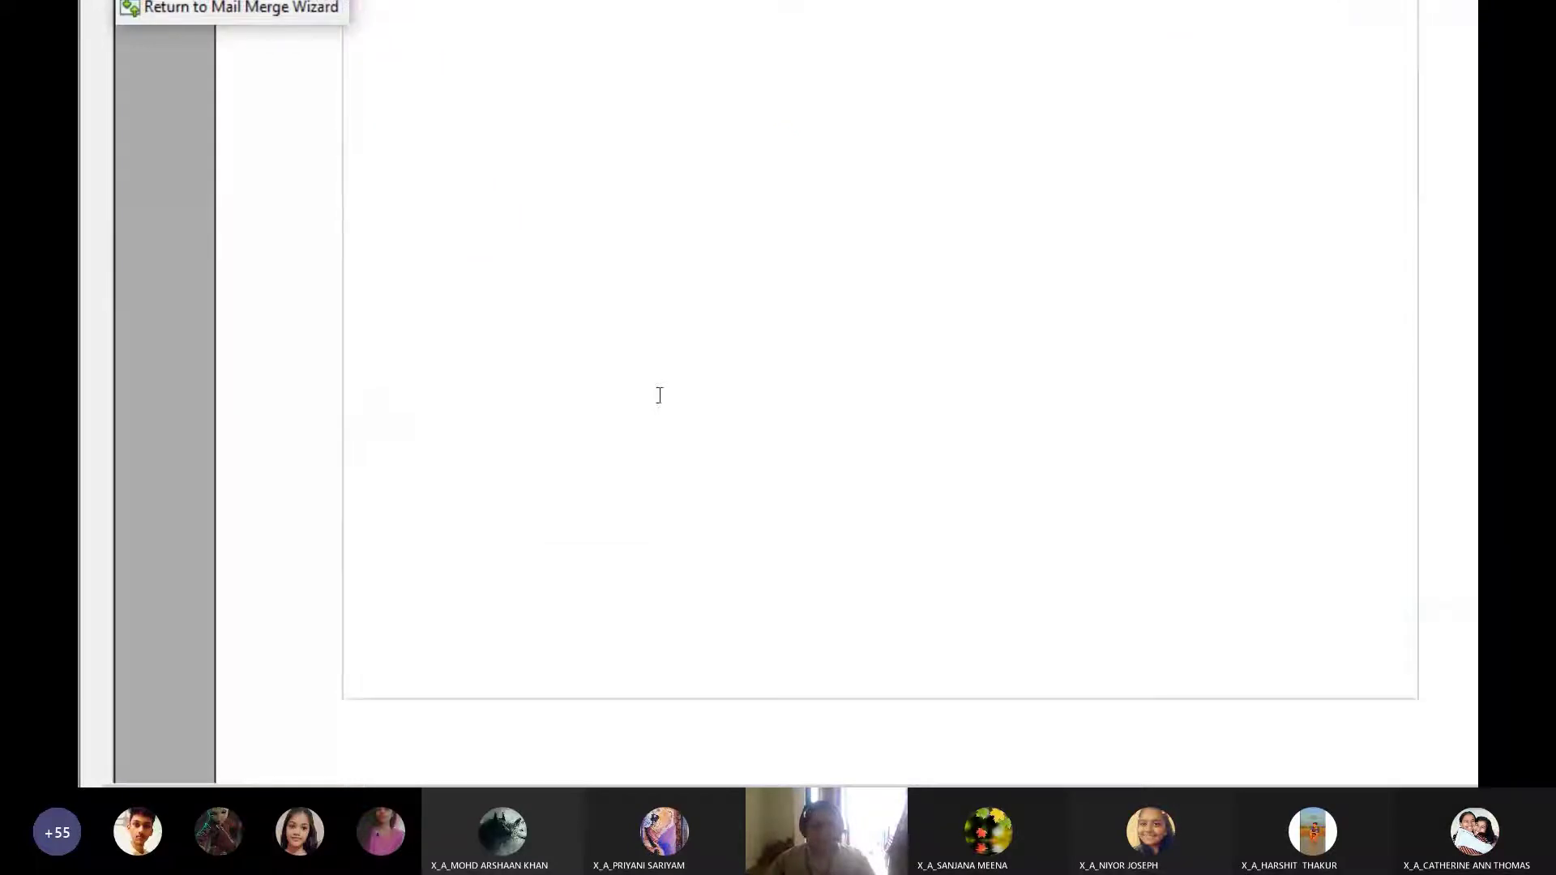
scroll(659, 395, "down", 8)
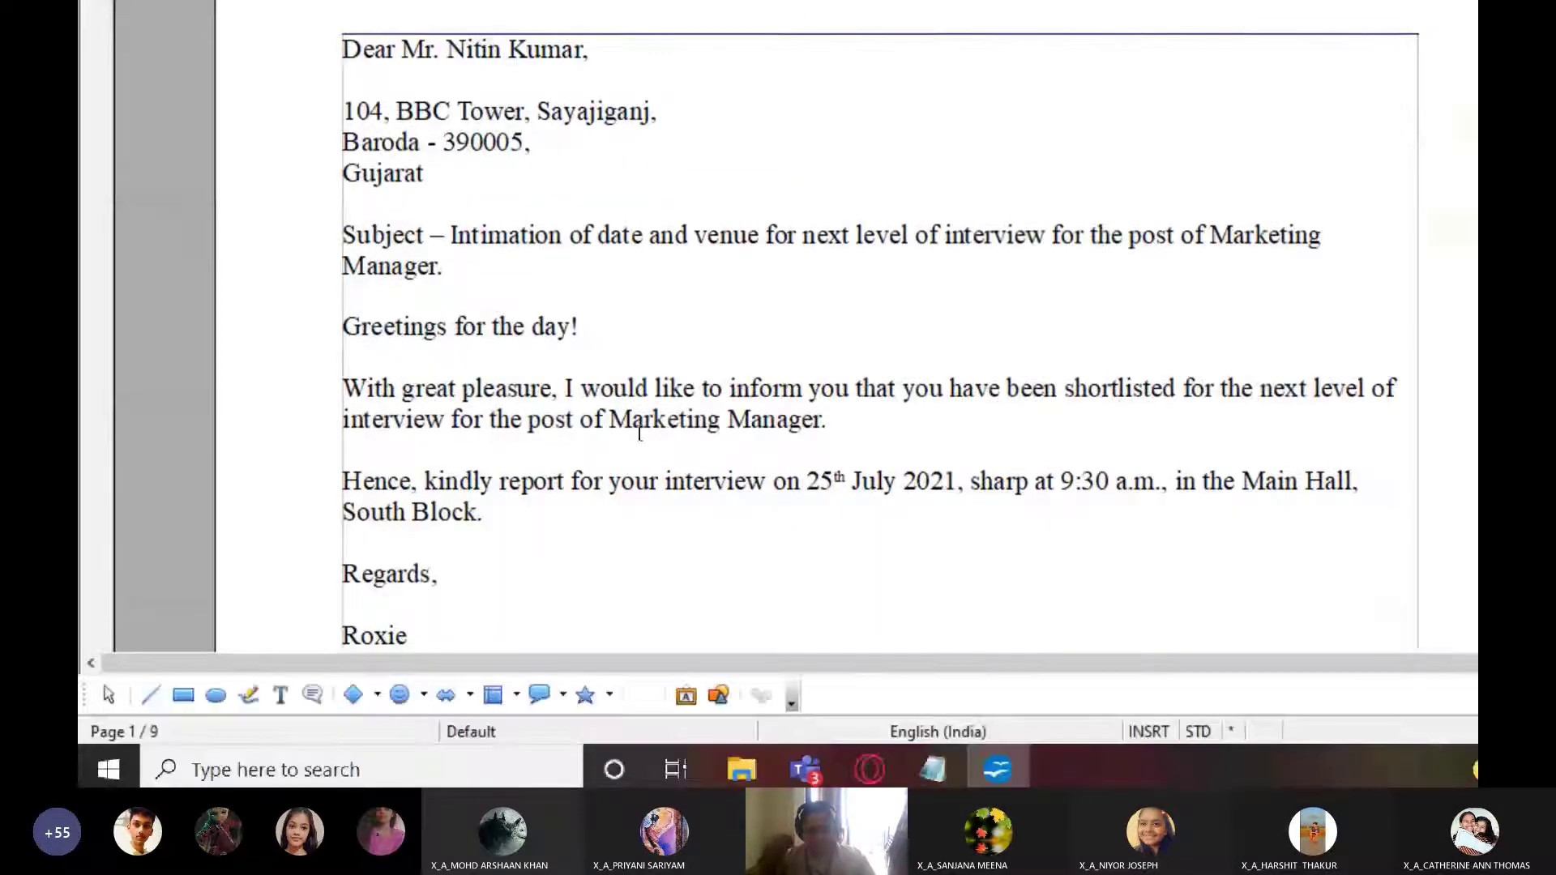
scroll(641, 539, "up", 9)
scroll(649, 402, "up", 5)
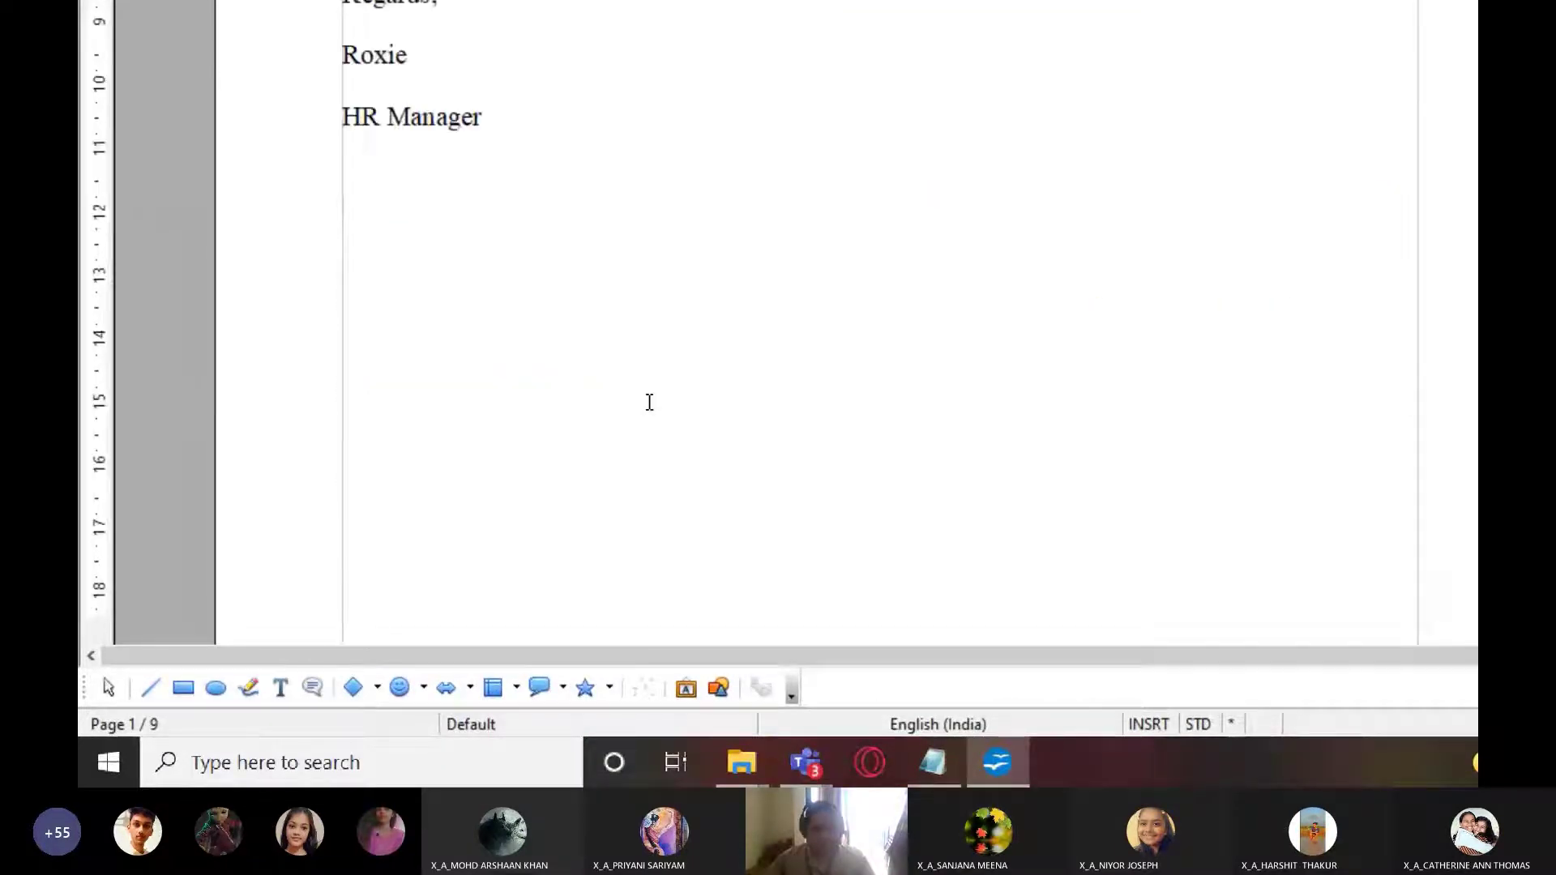
left_click(227, 190)
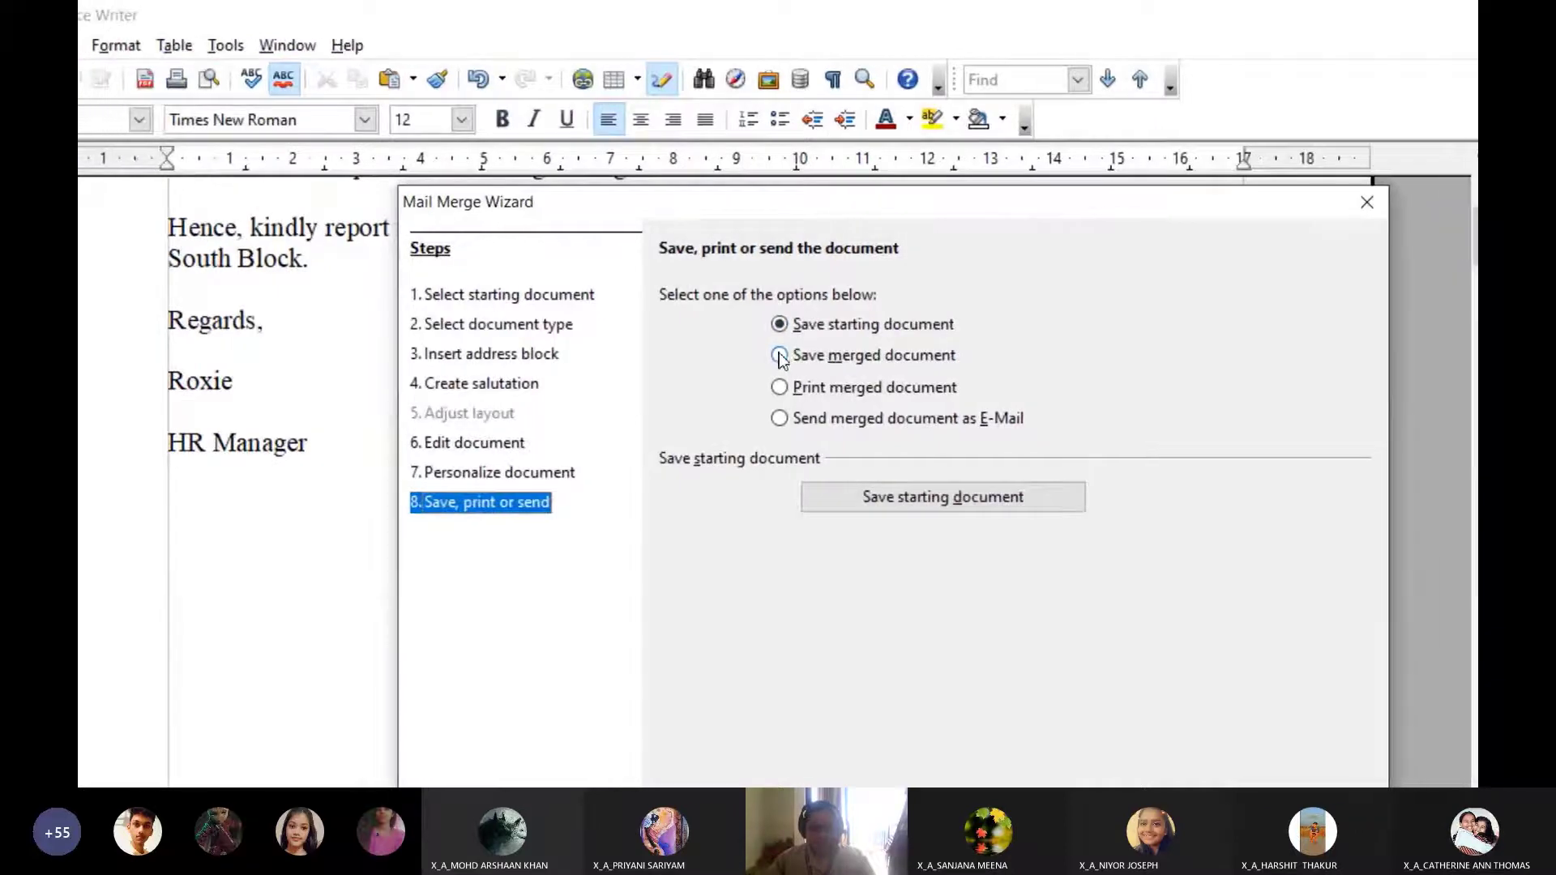
Choose Save merged document and save all letters (range 1–5 restored) as a single document
left_click(779, 355)
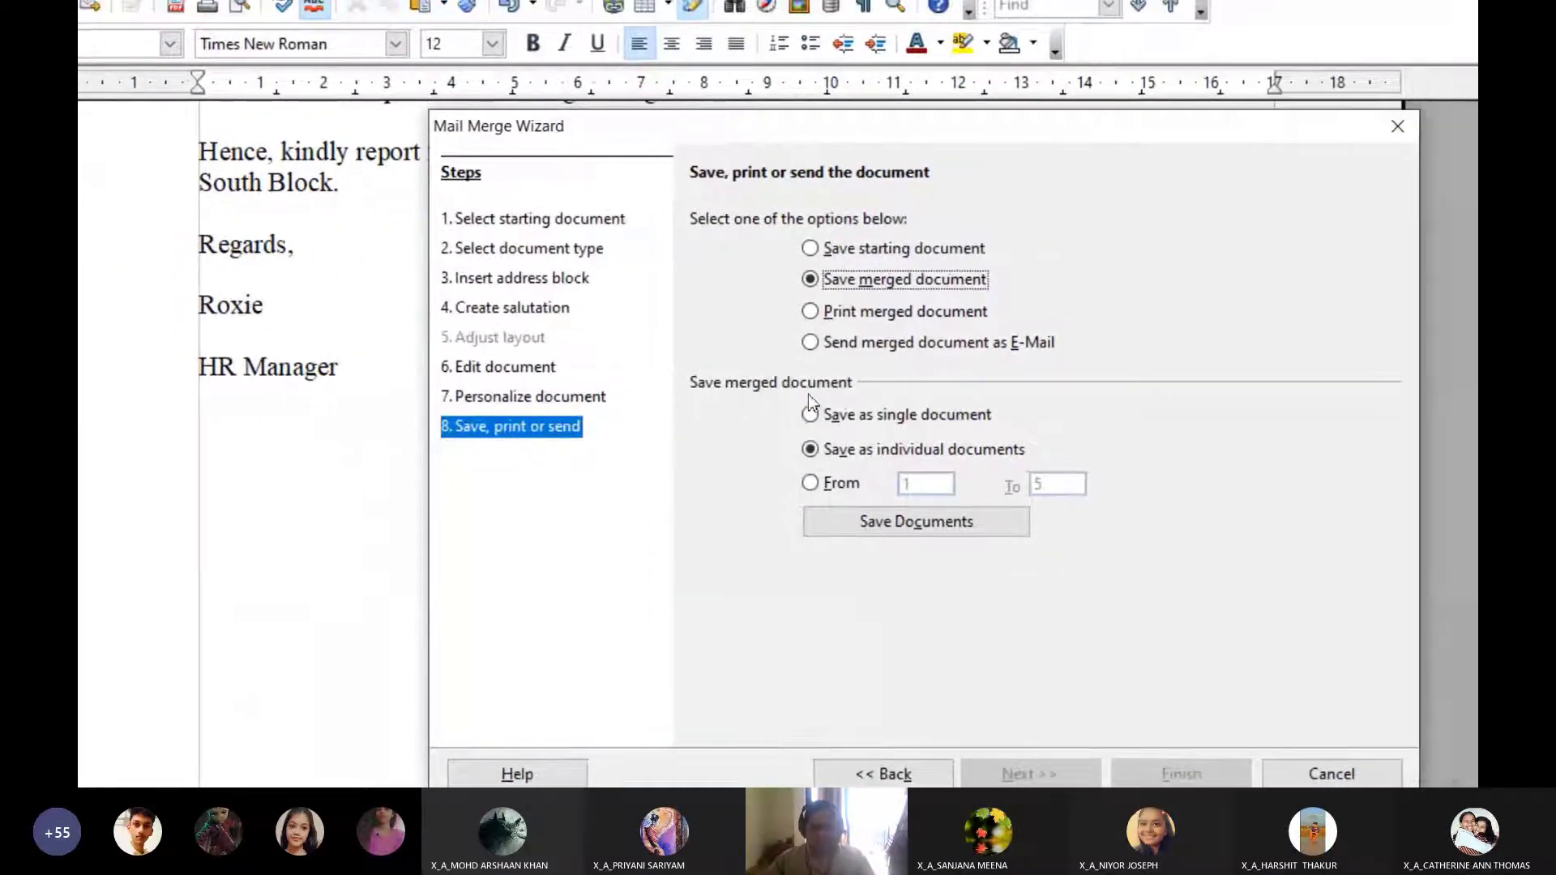
left_click(779, 396)
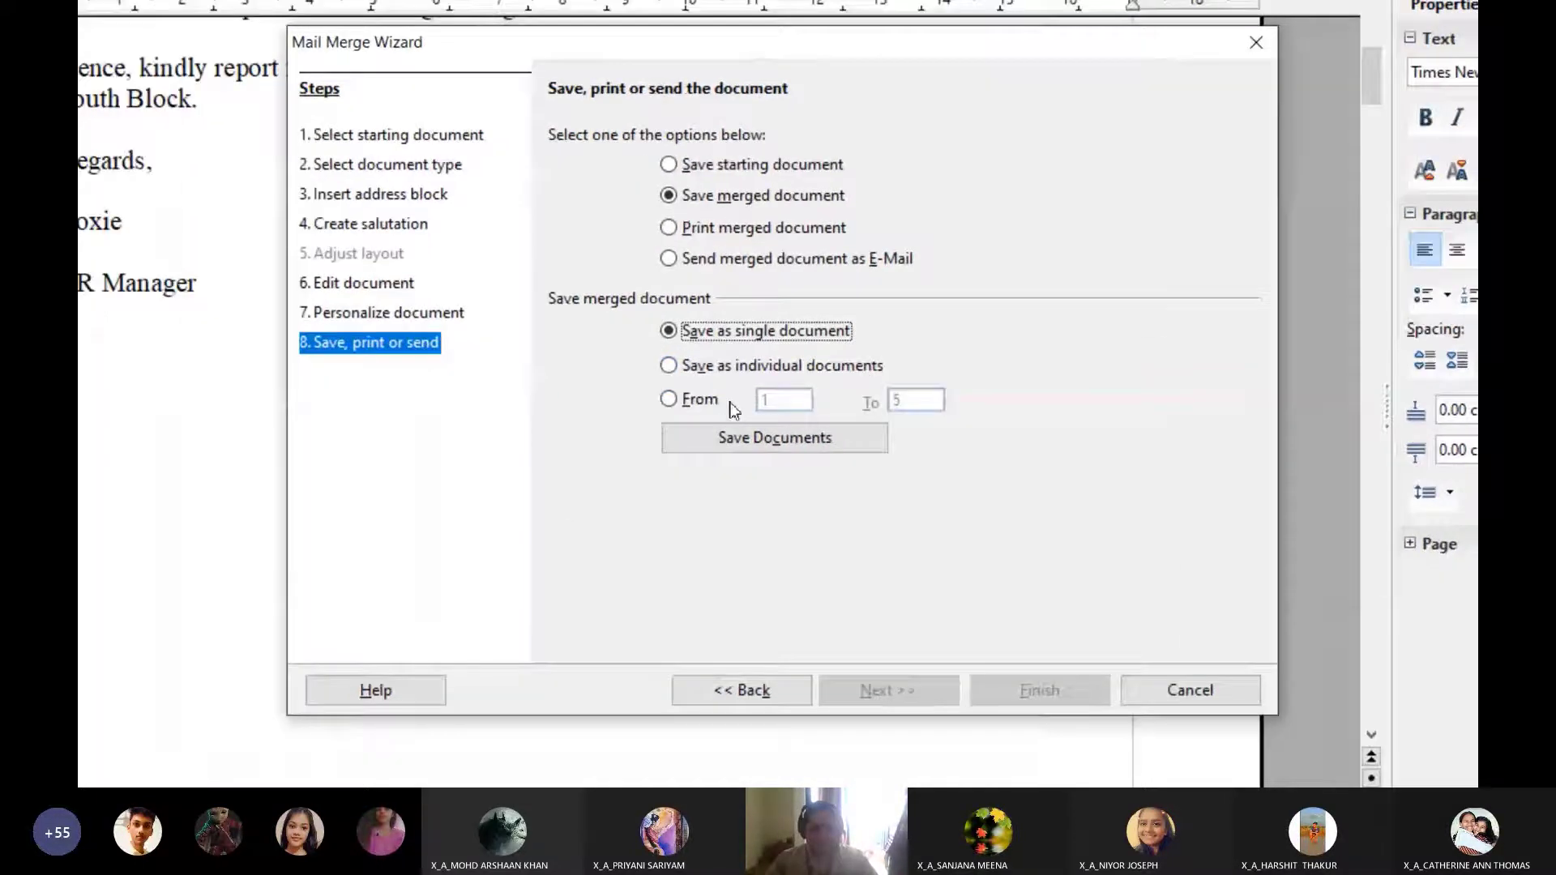
left_click(606, 431)
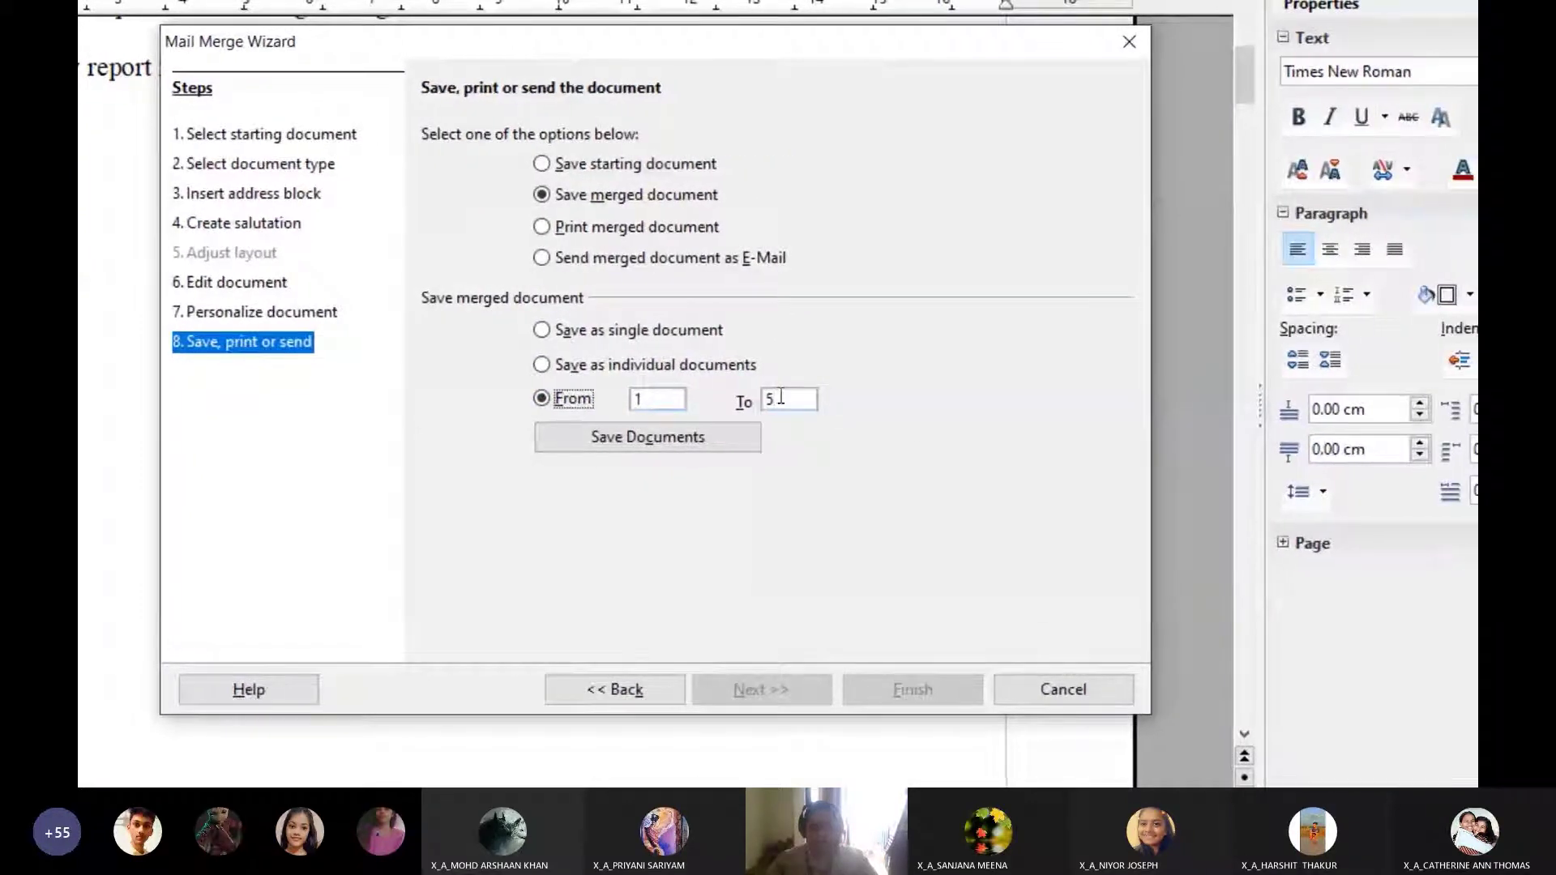
key("BackSpace")
type("2")
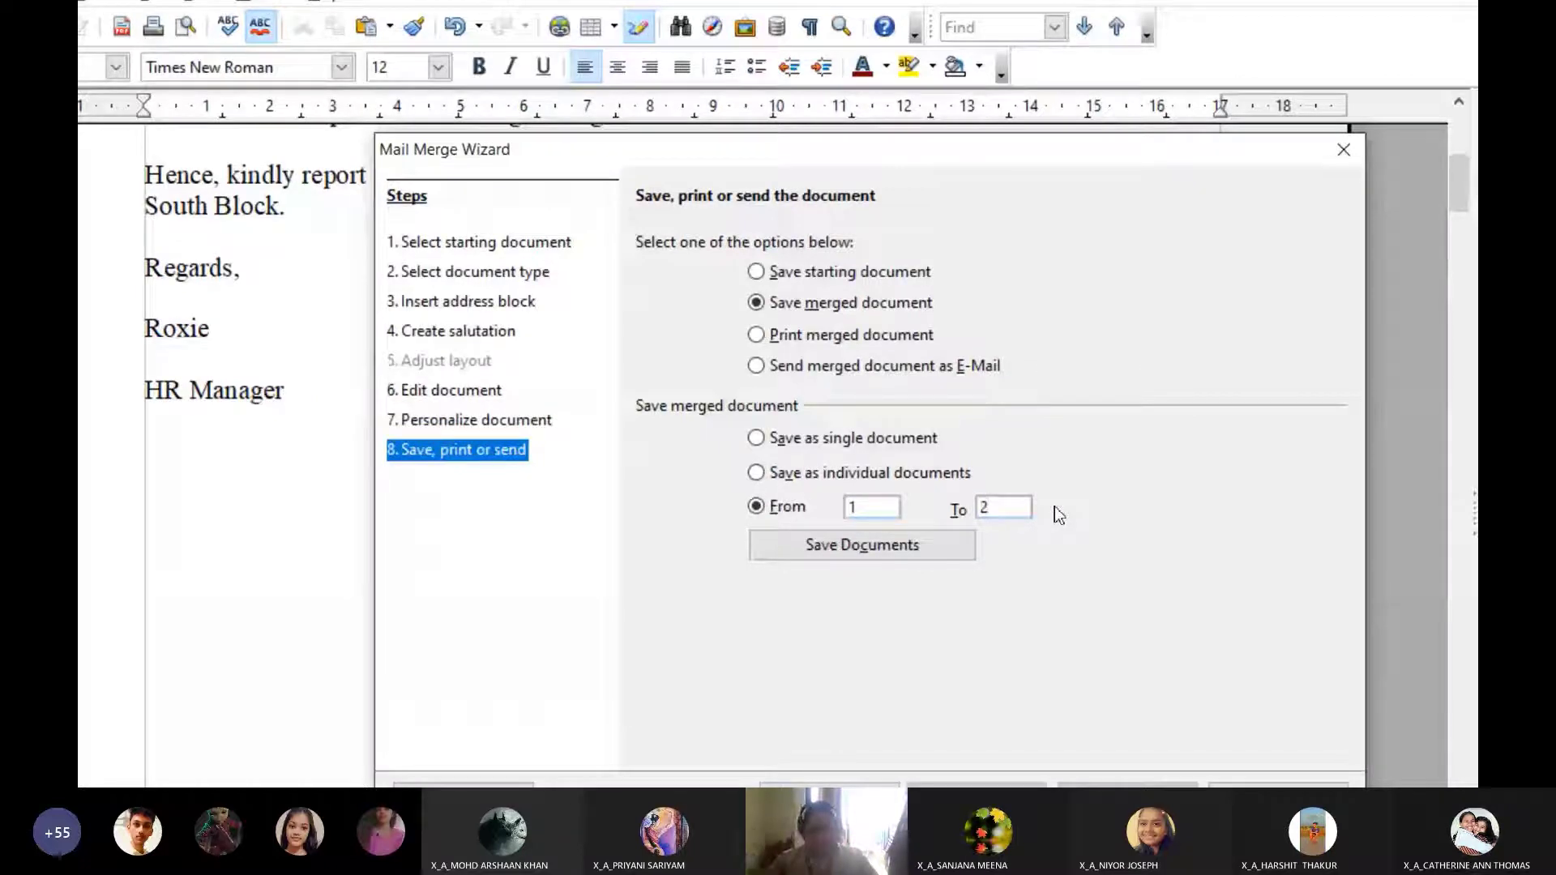
key("BackSpace")
type("5")
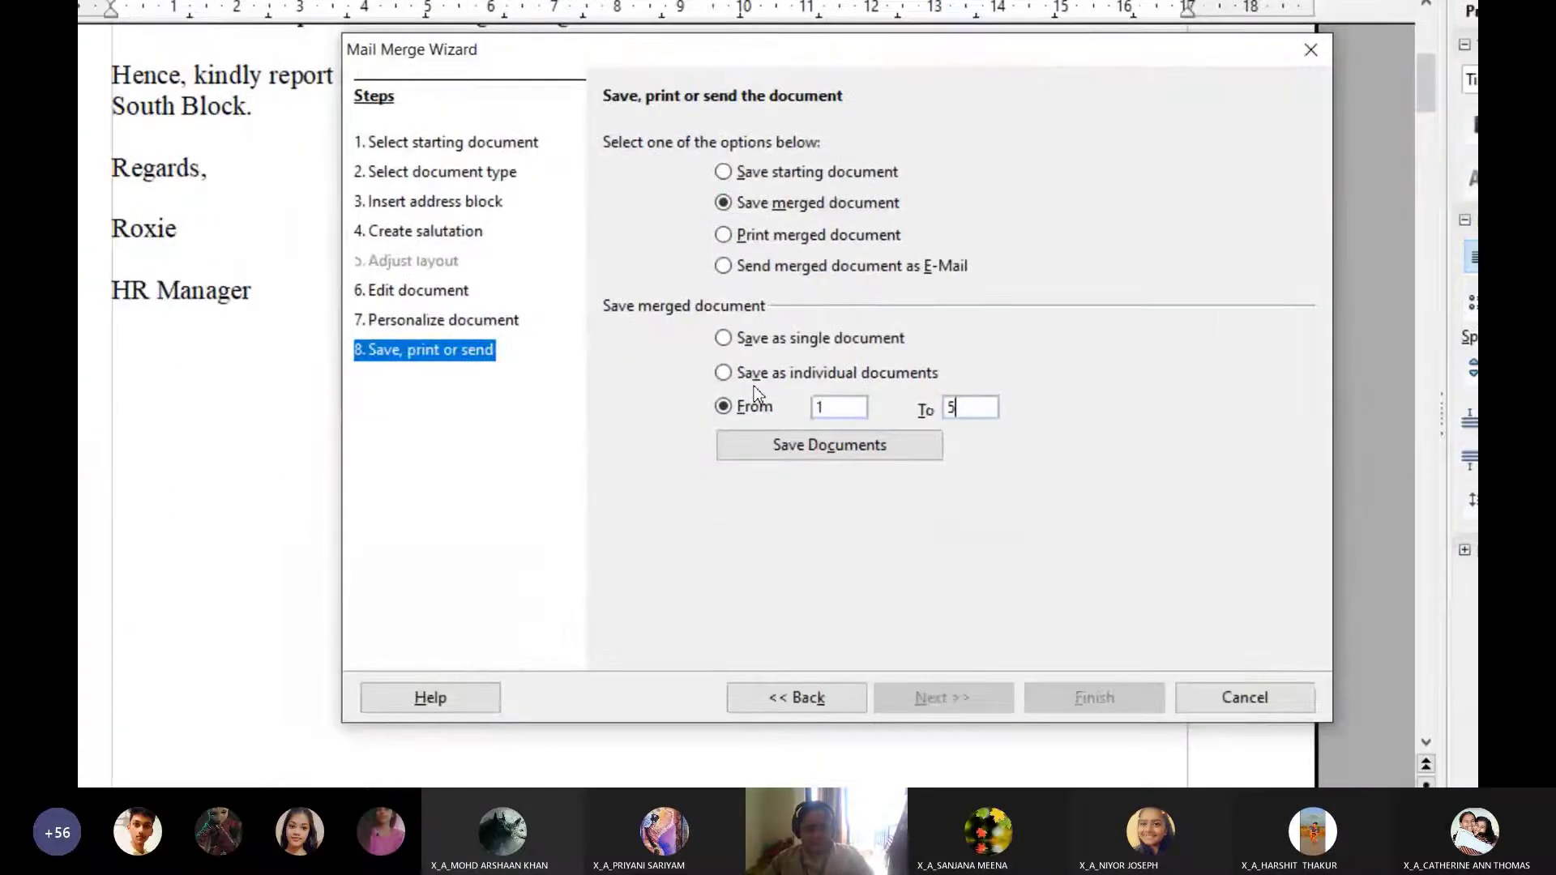
left_click(724, 339)
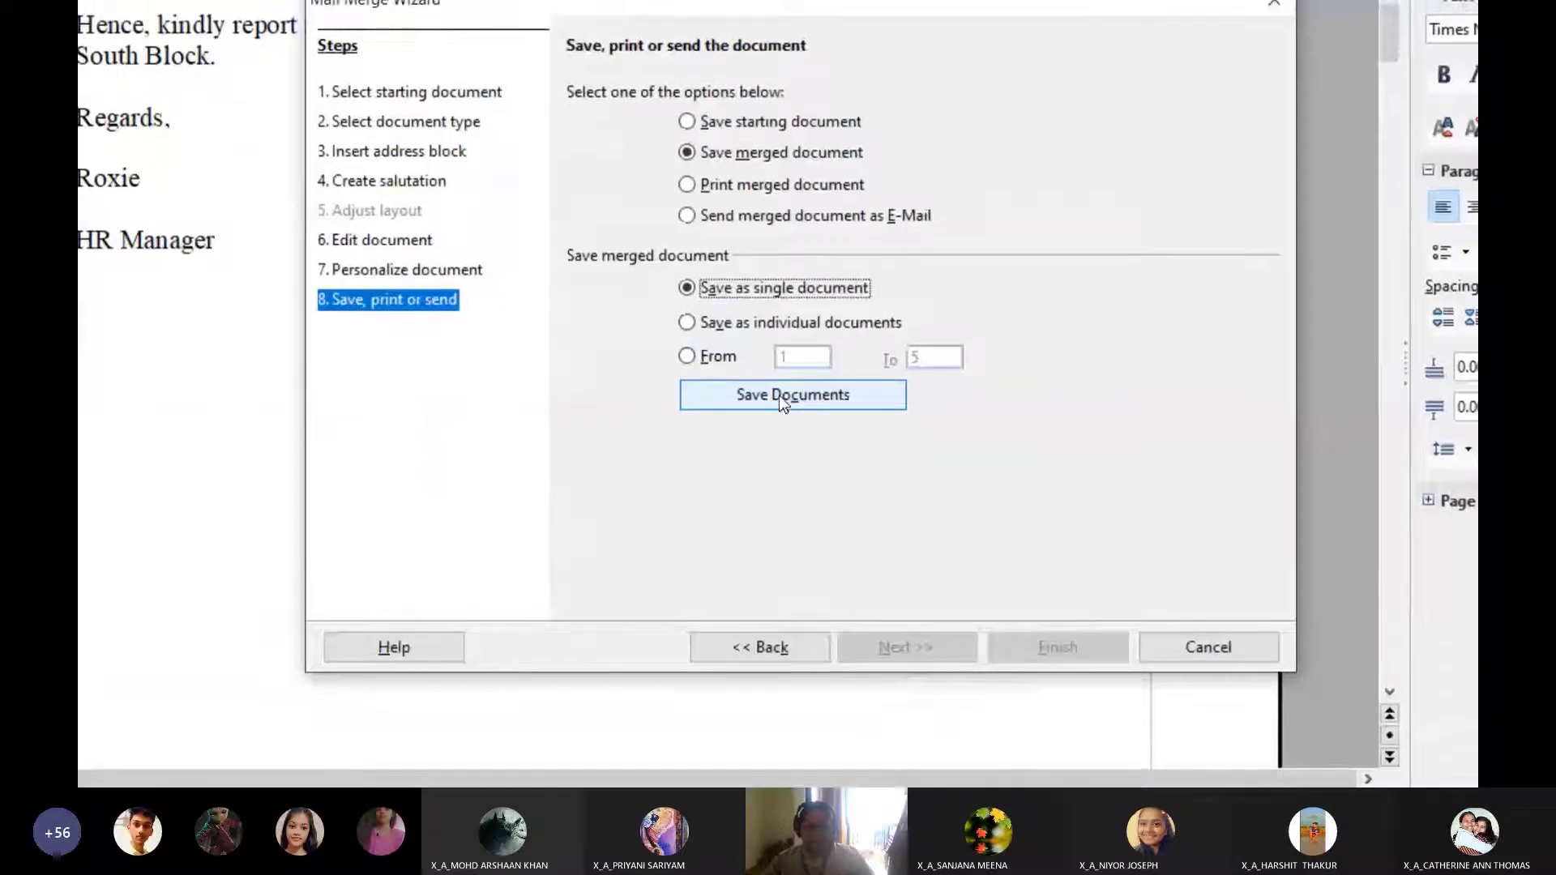
Save the merged letters as LettertoCandidates in MICROSOFT TEAMS ONLINE CLASS MATERIAL > CLASS 10
left_click(783, 386)
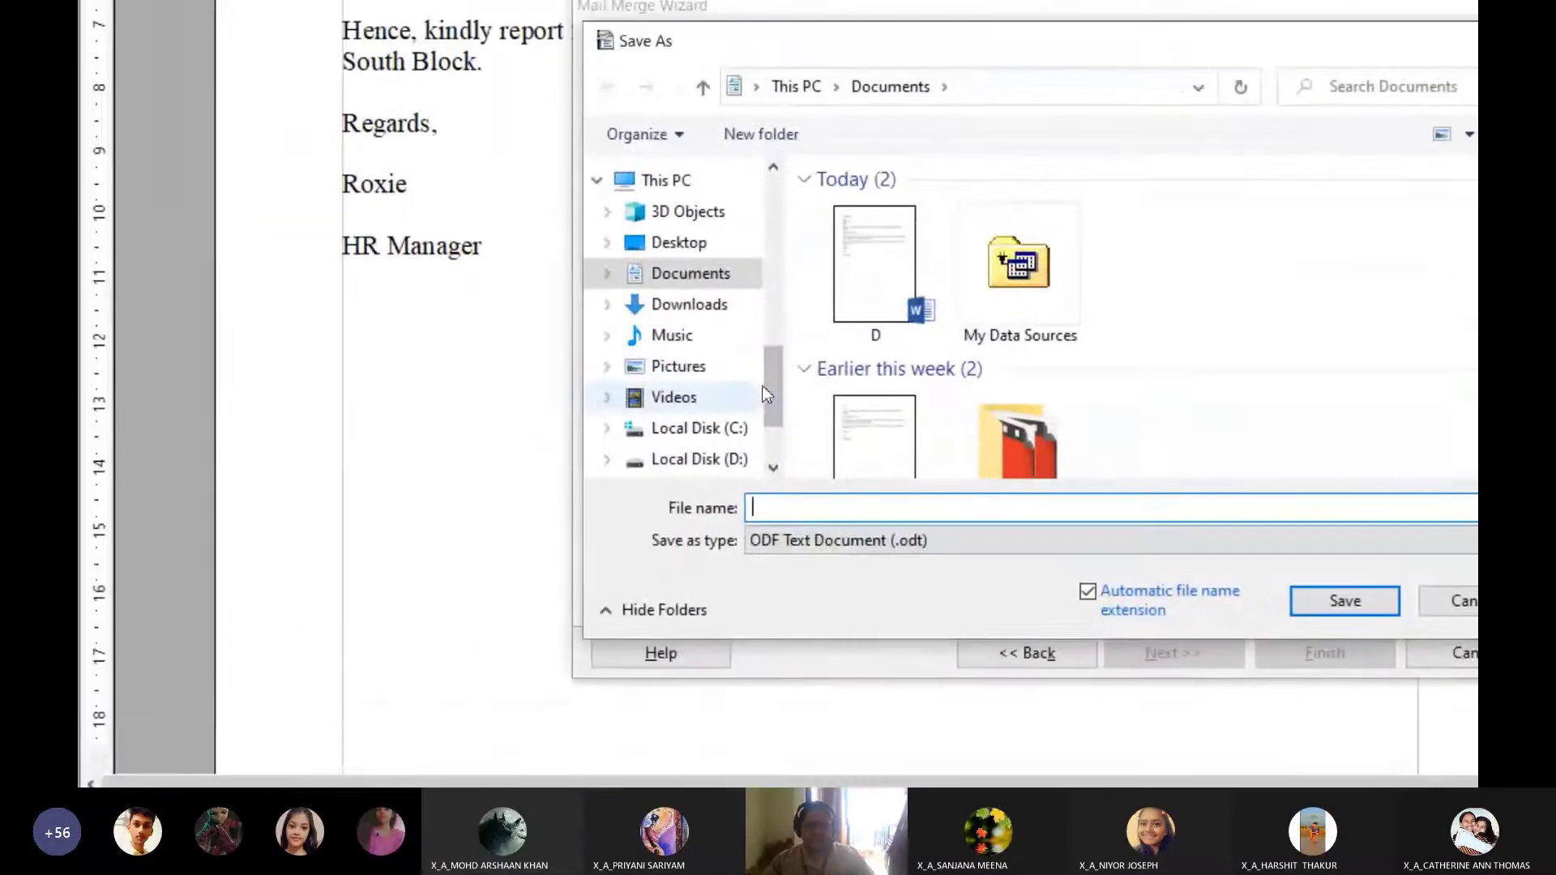
left_click_drag(626, 391, 626, 333)
left_click_drag(777, 369, 777, 317)
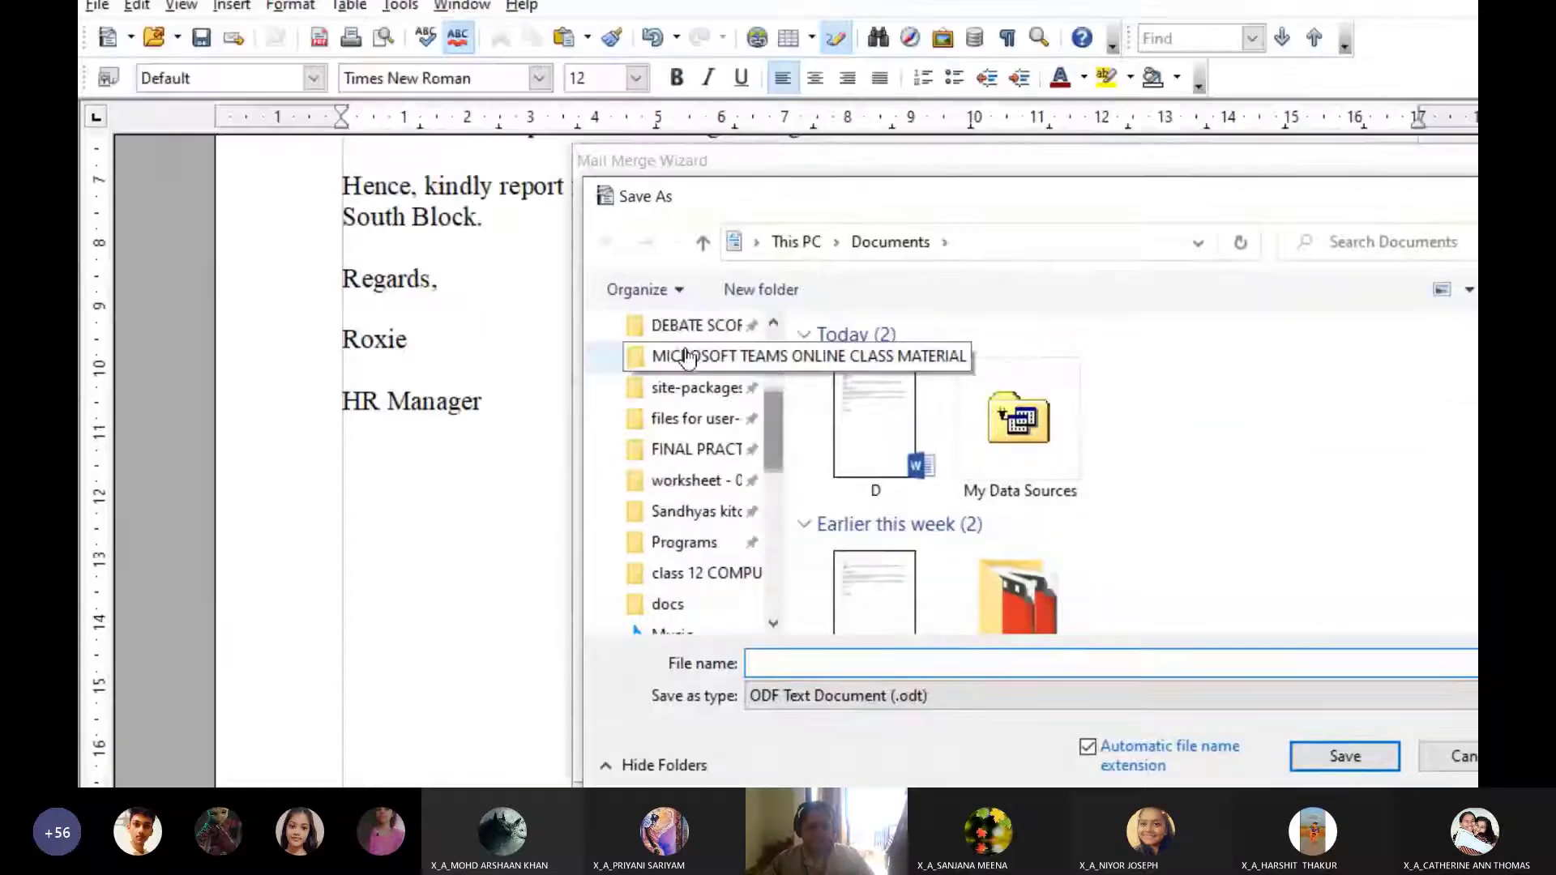
left_click(681, 397)
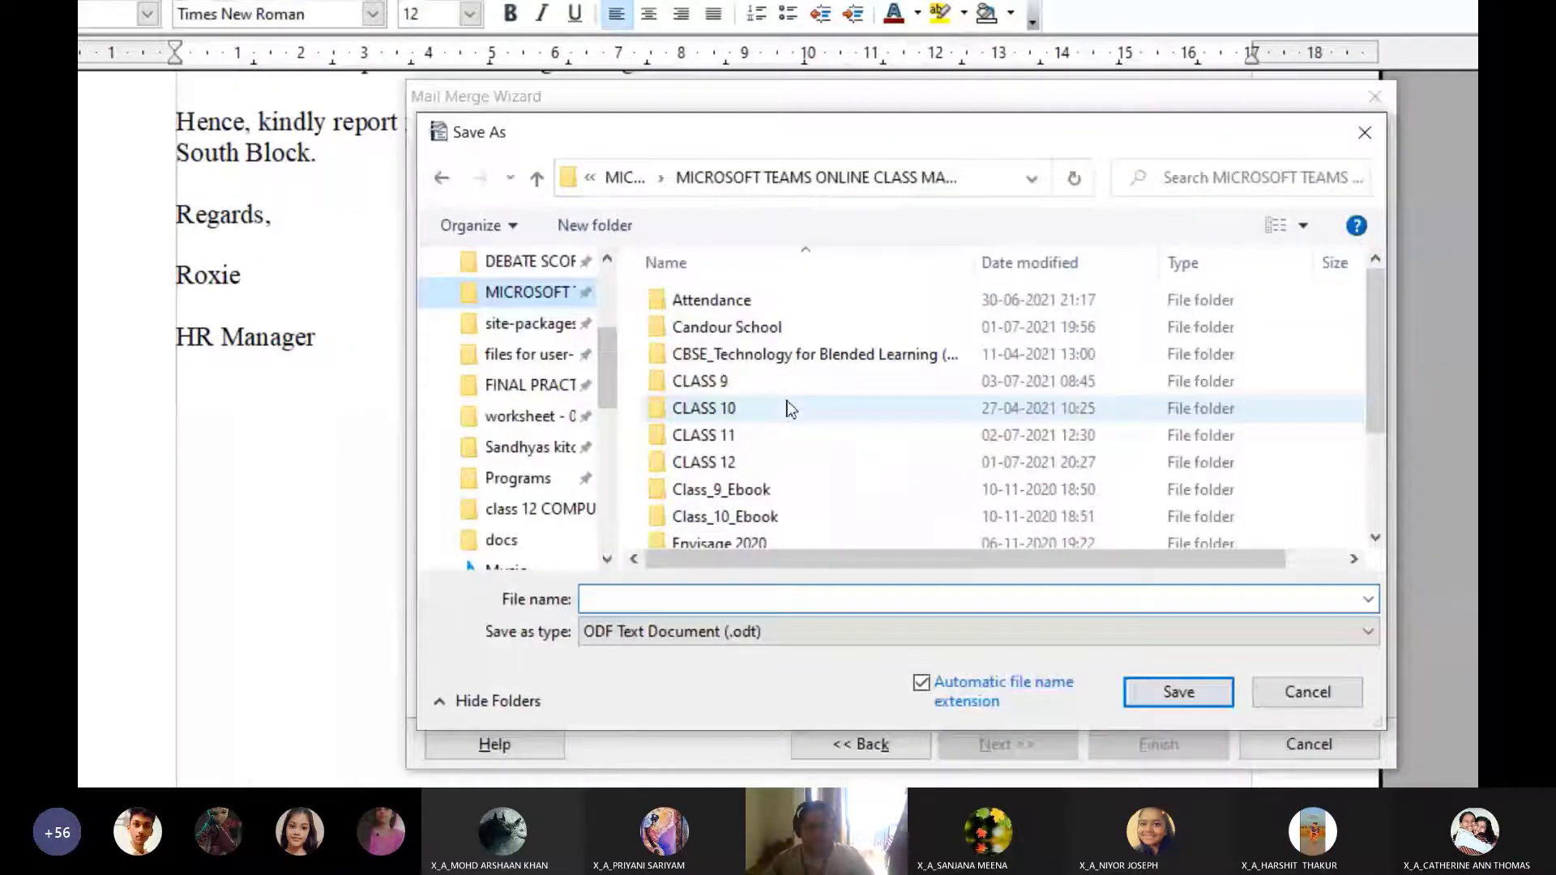
double_click(955, 512)
scroll(780, 395, "down", 5)
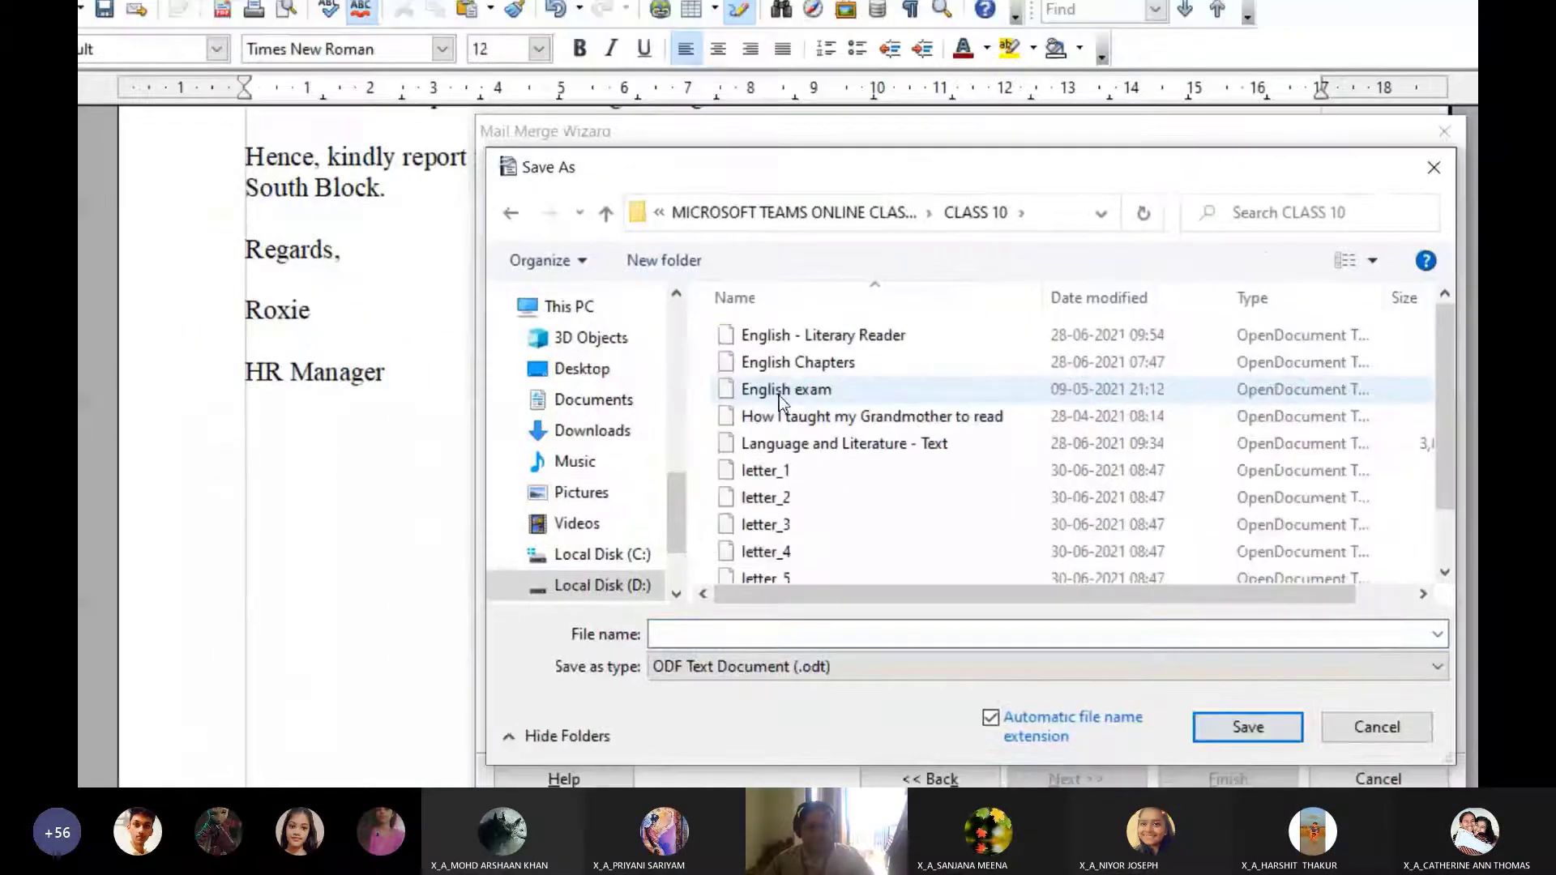
left_click(709, 635)
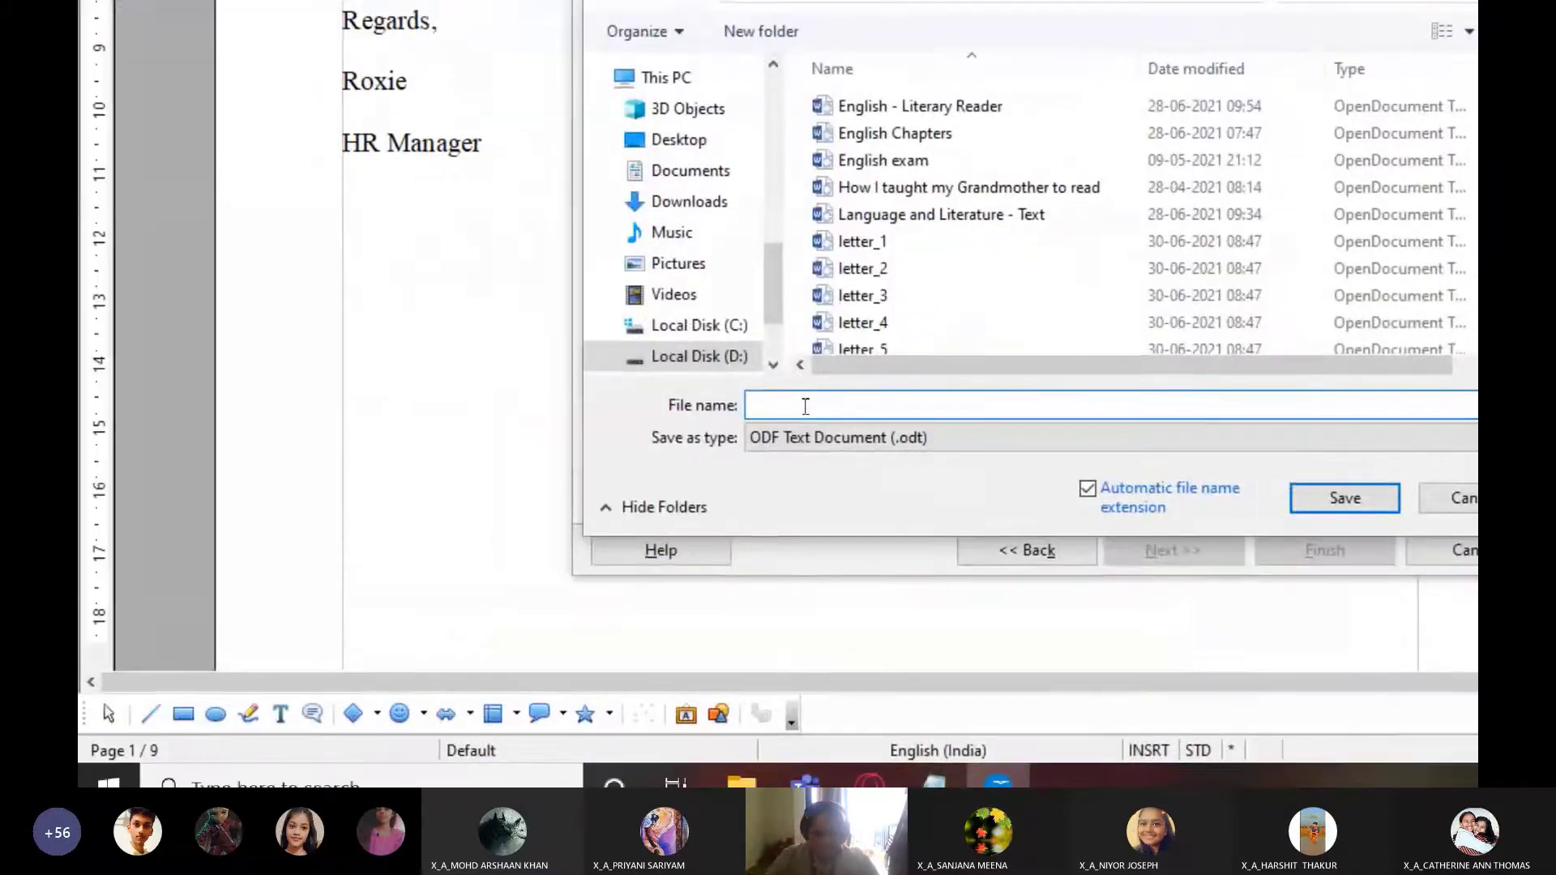
type("Letter")
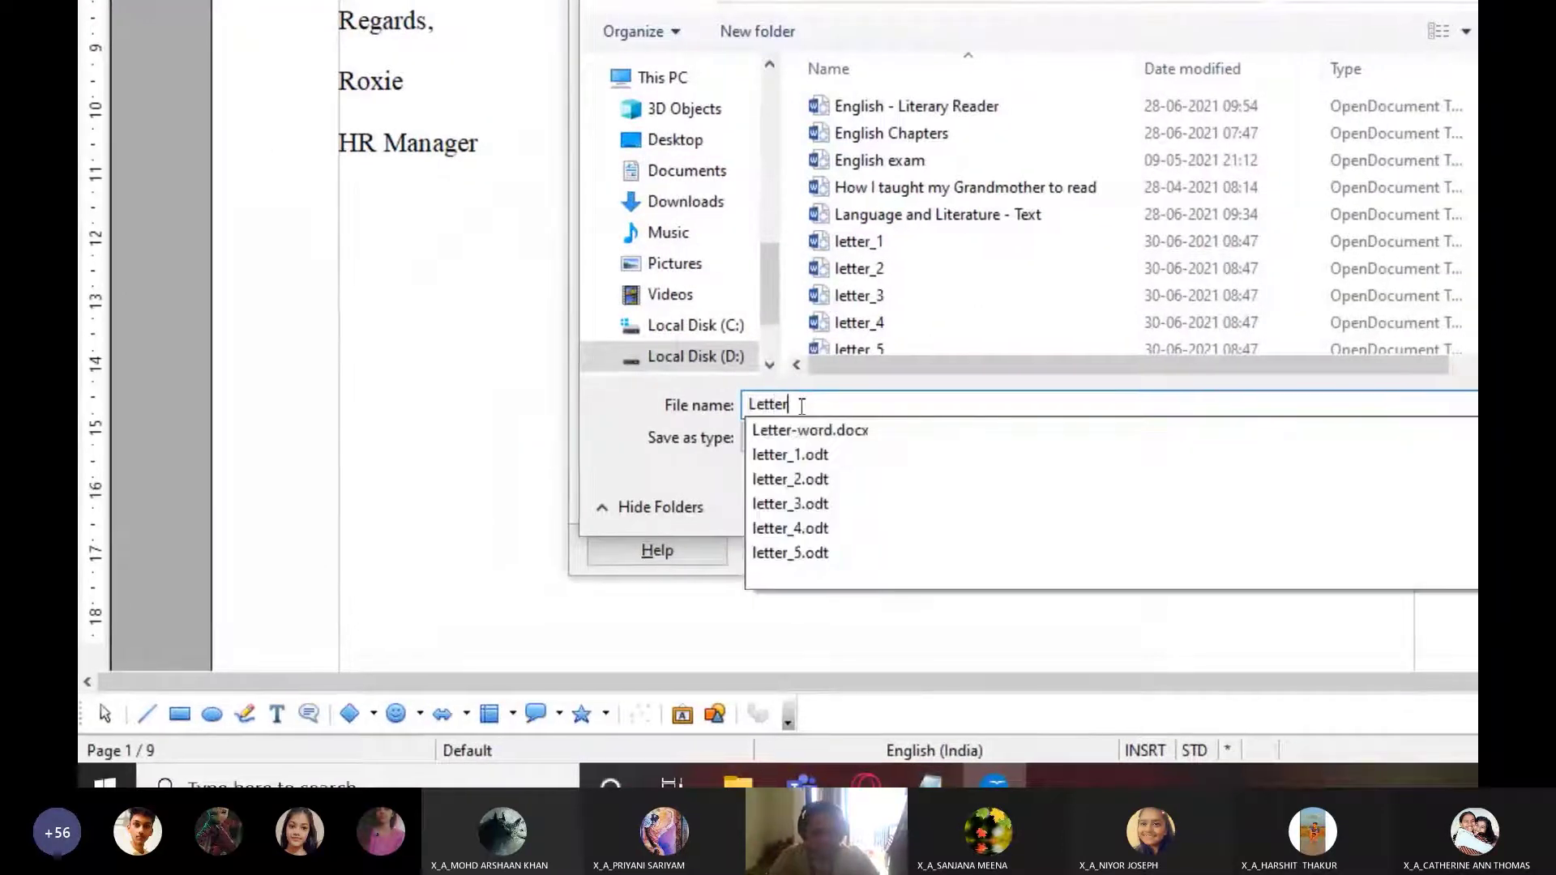
type("toCandidate")
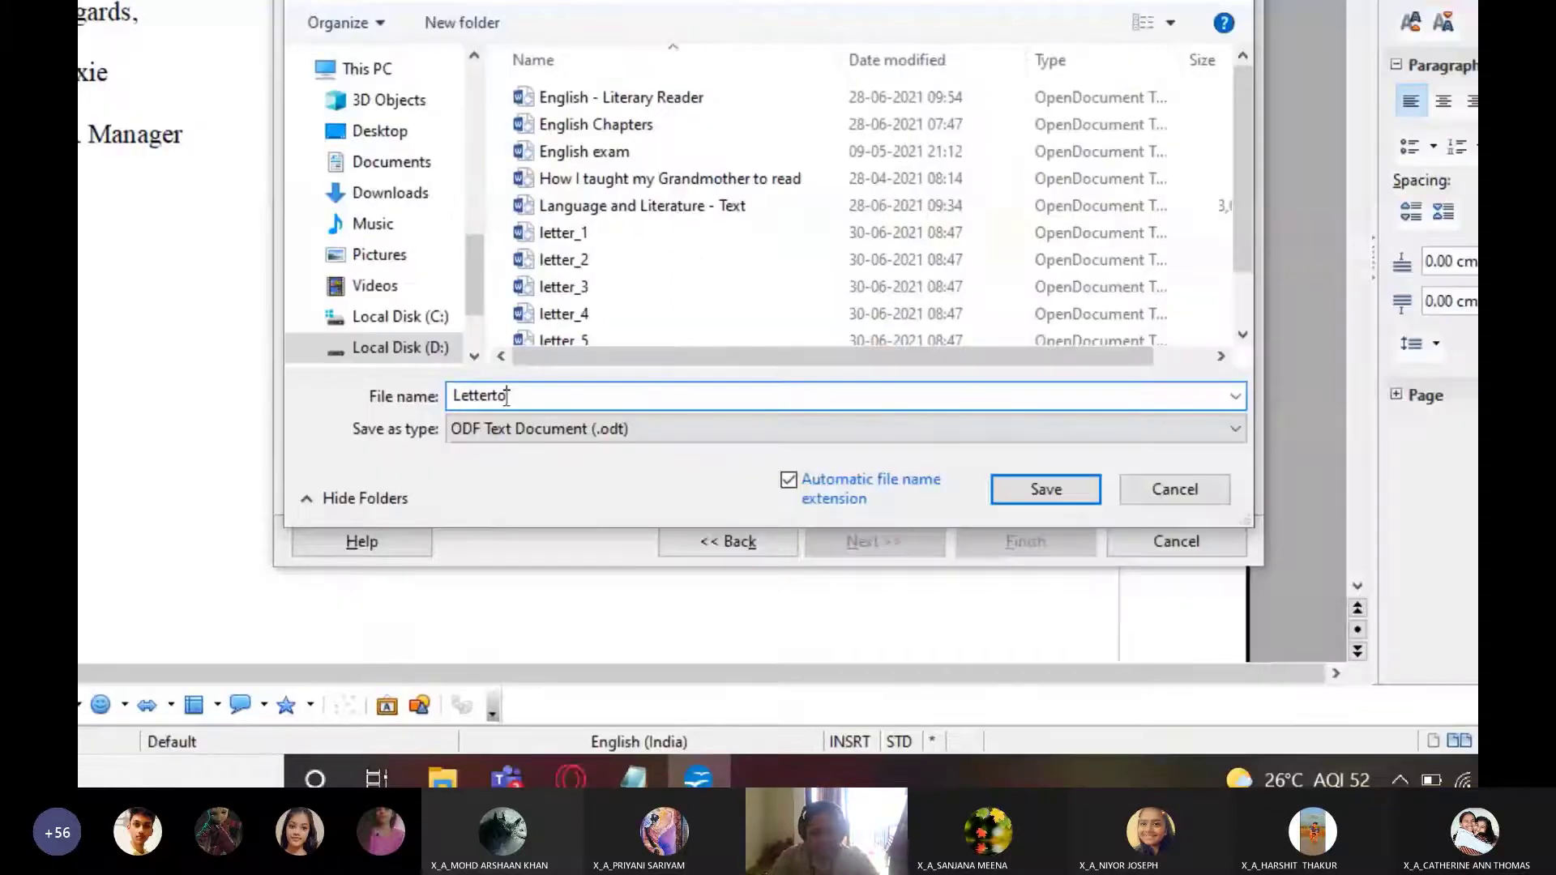
type("s")
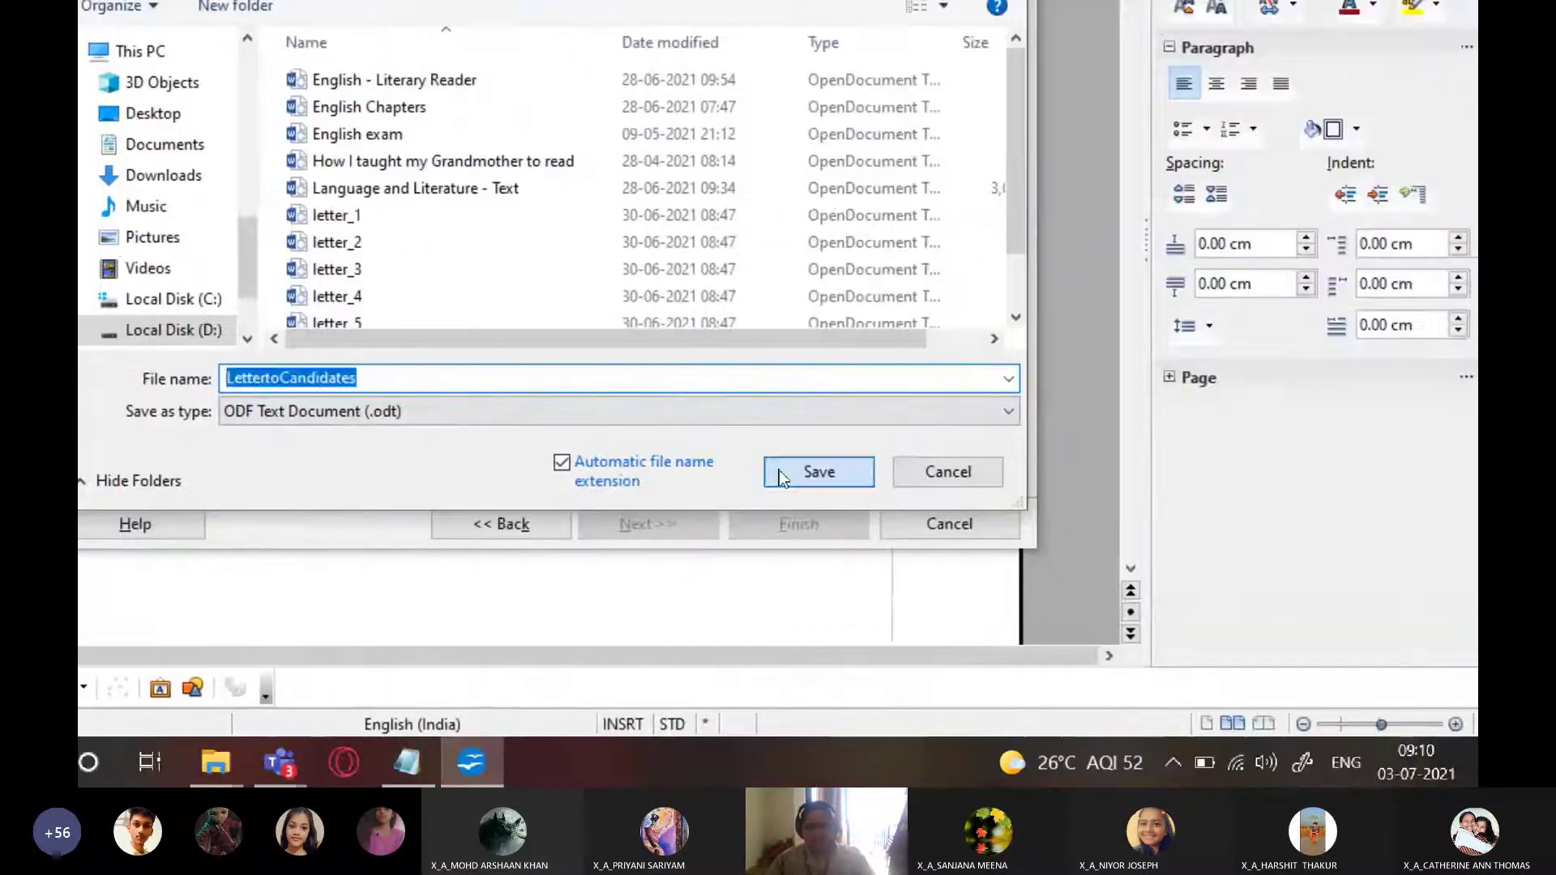
left_click(780, 475)
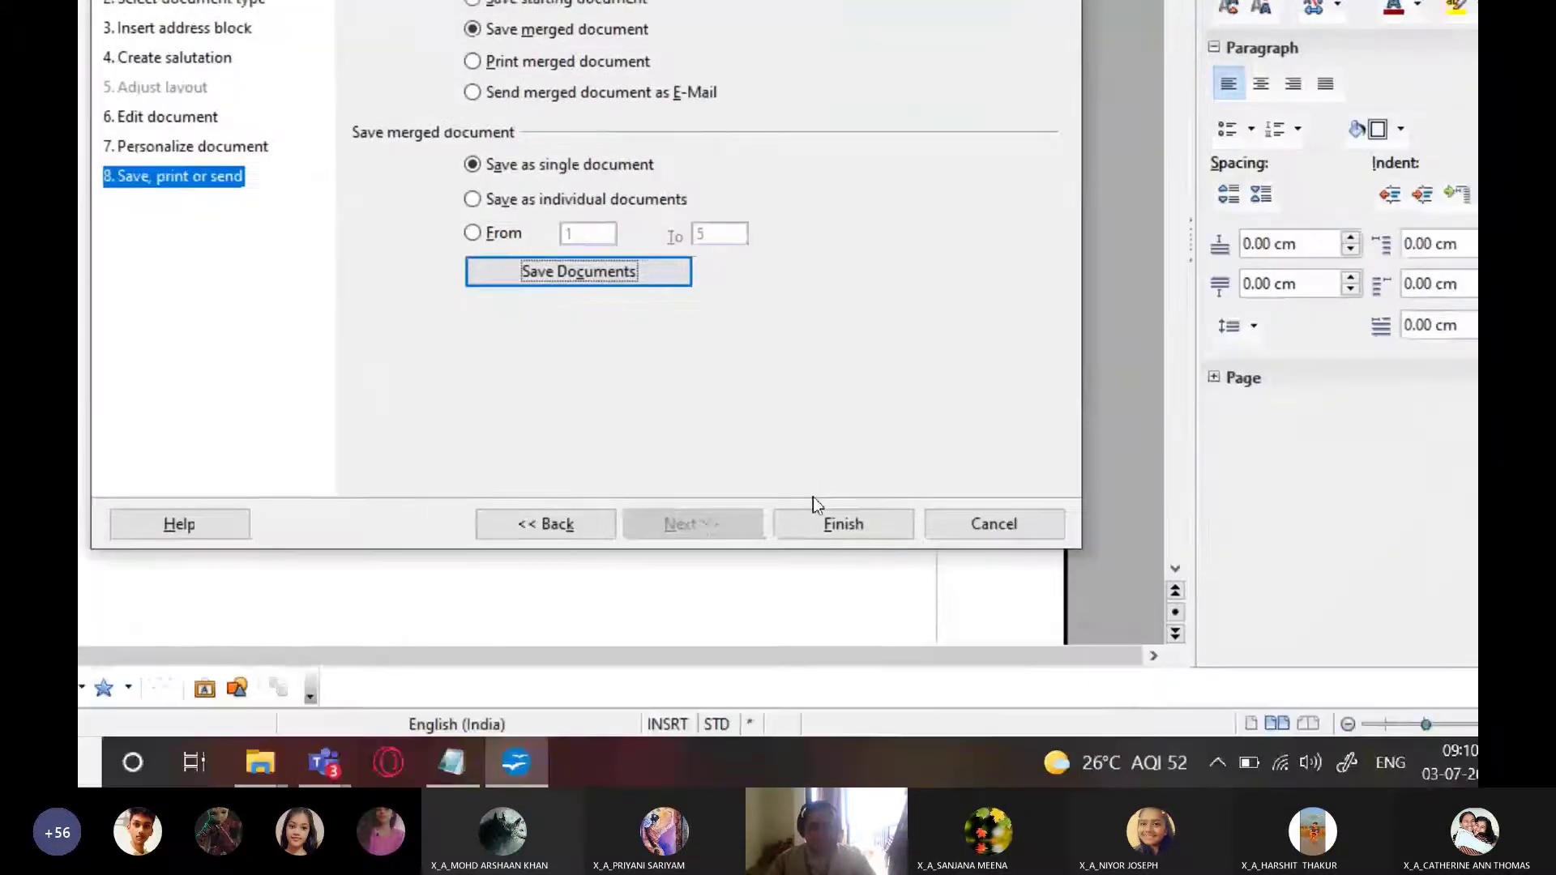
Finish the wizard and open LettertoCandidates from the CLASS 10 > docs folder
left_click(837, 527)
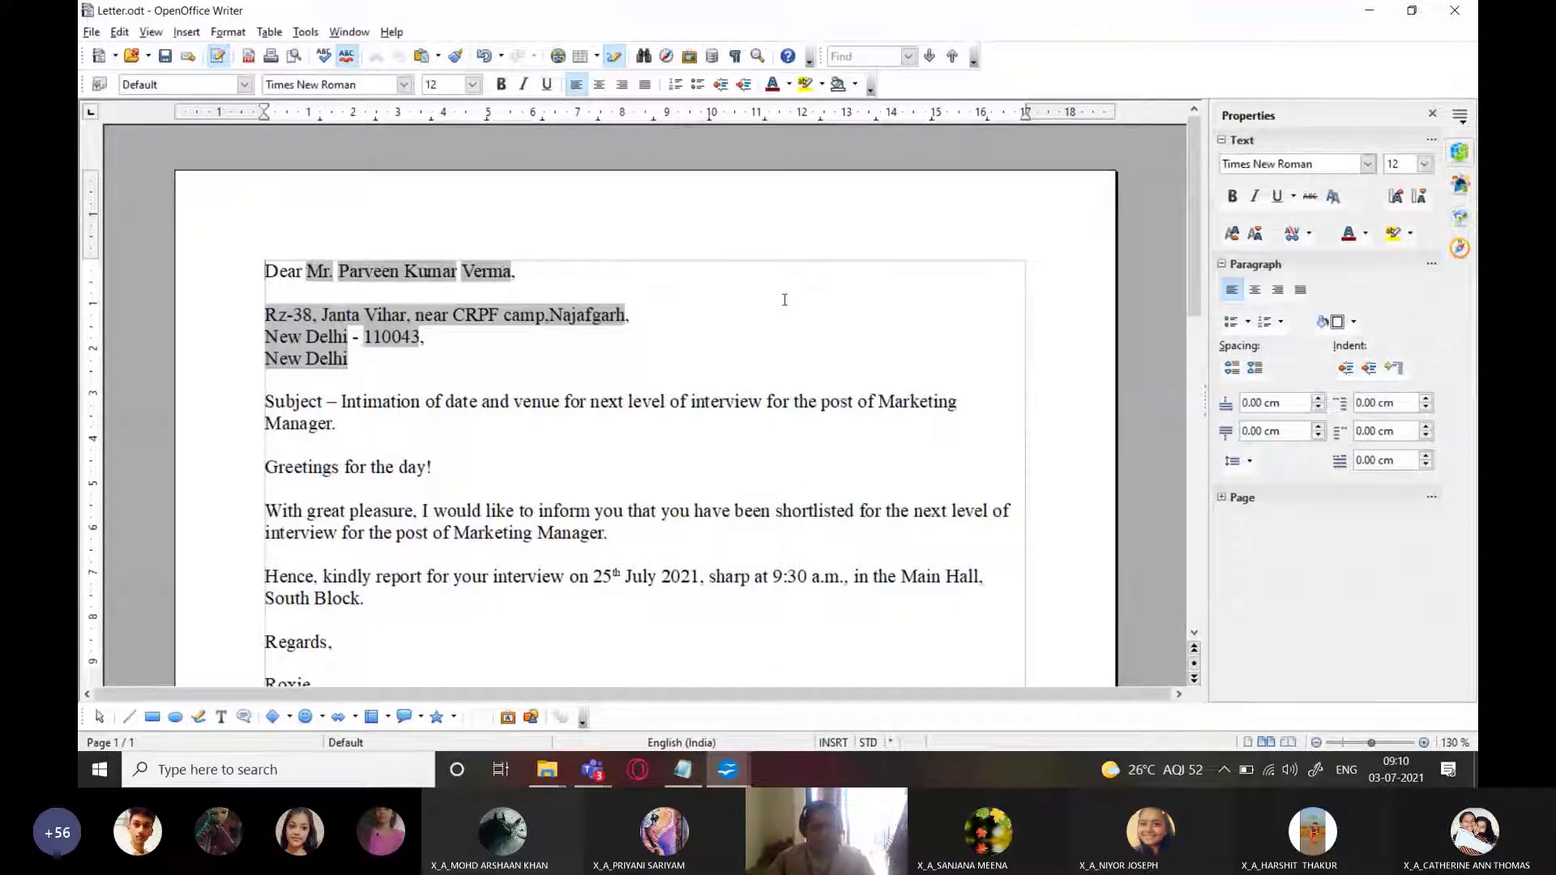
key("ctrl+o")
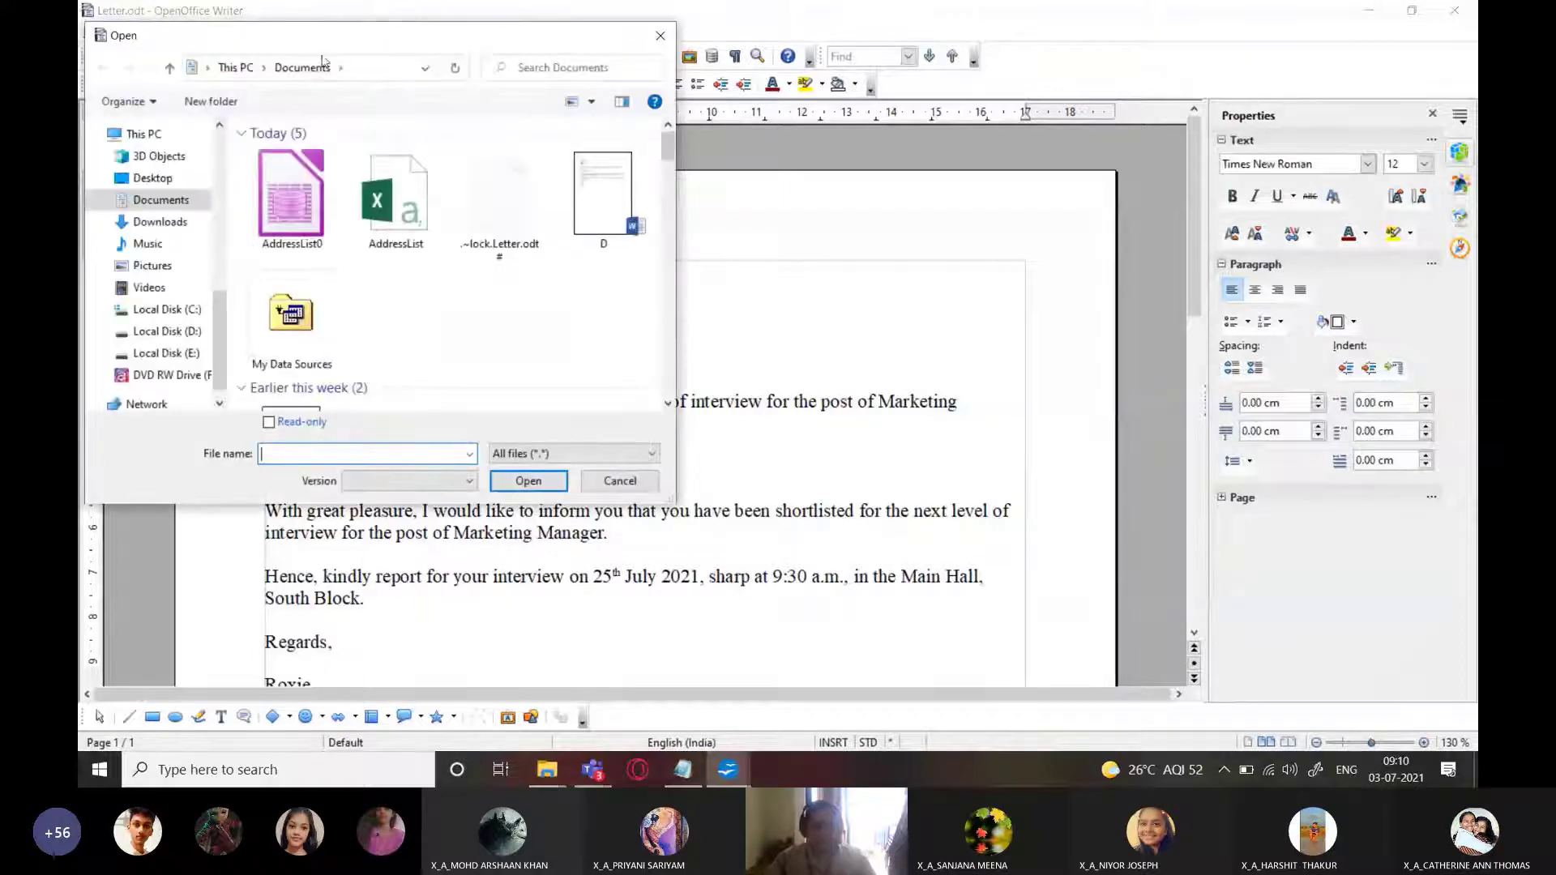
left_click_drag(322, 36, 756, 127)
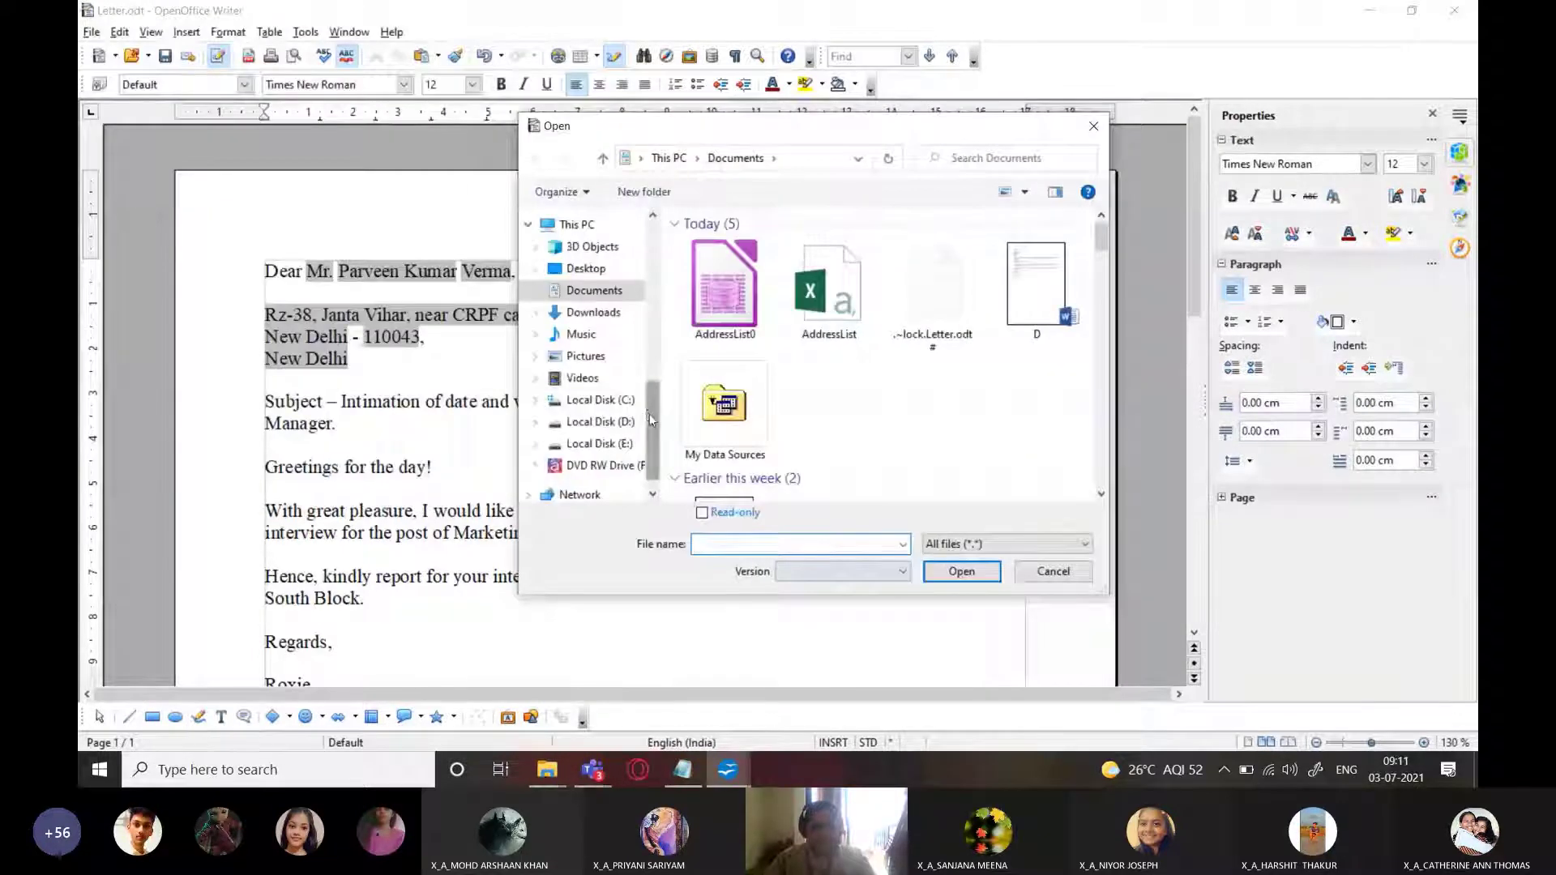
left_click_drag(652, 414, 652, 272)
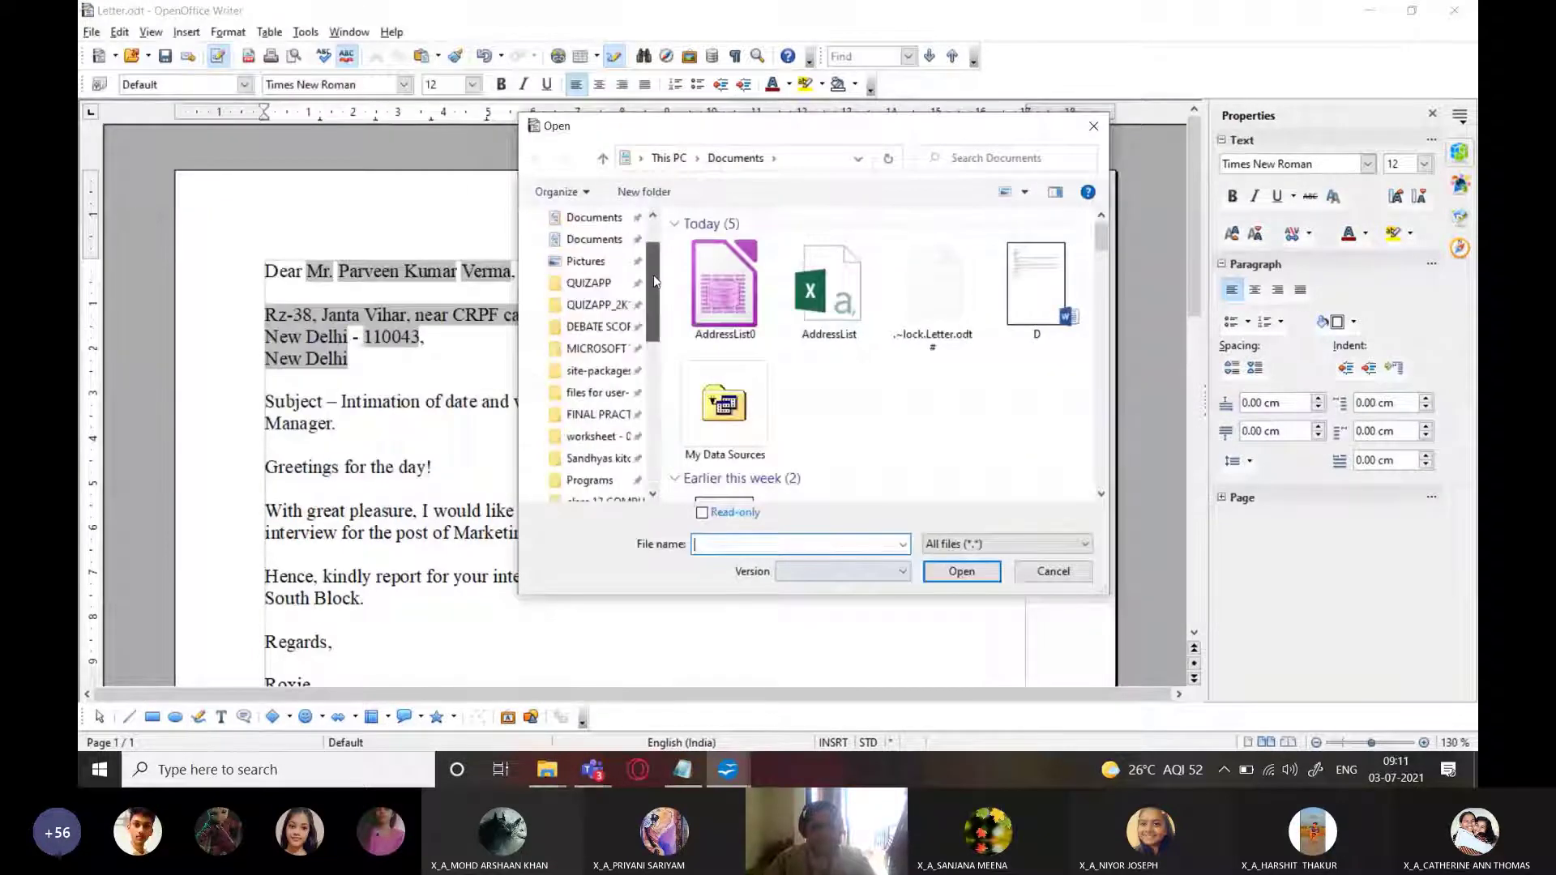
left_click(580, 351)
double_click(732, 325)
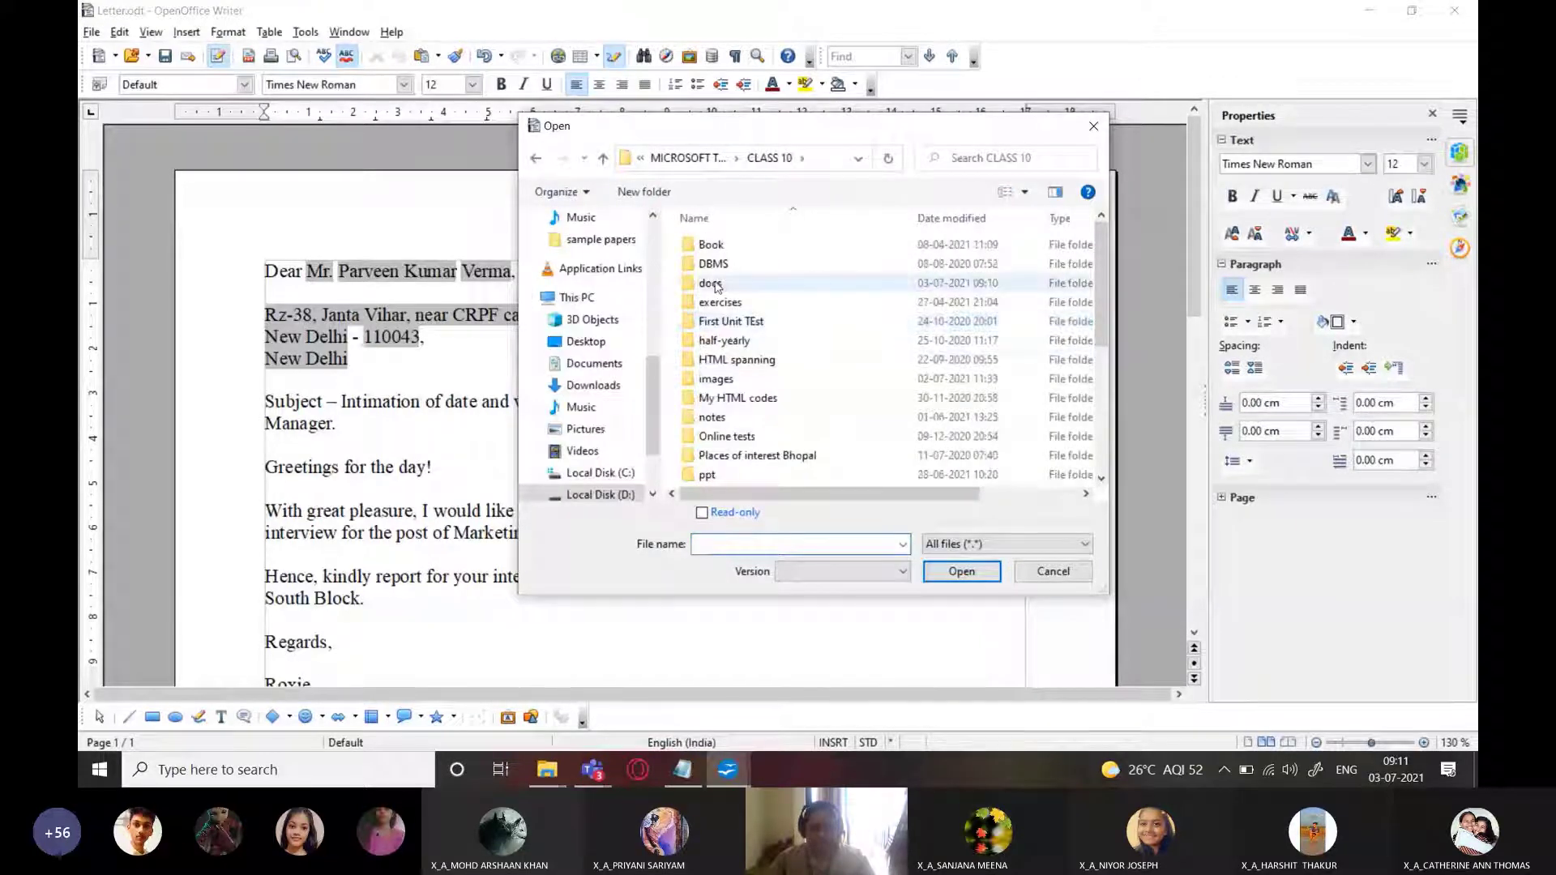
double_click(710, 282)
scroll(783, 438, "down", 3)
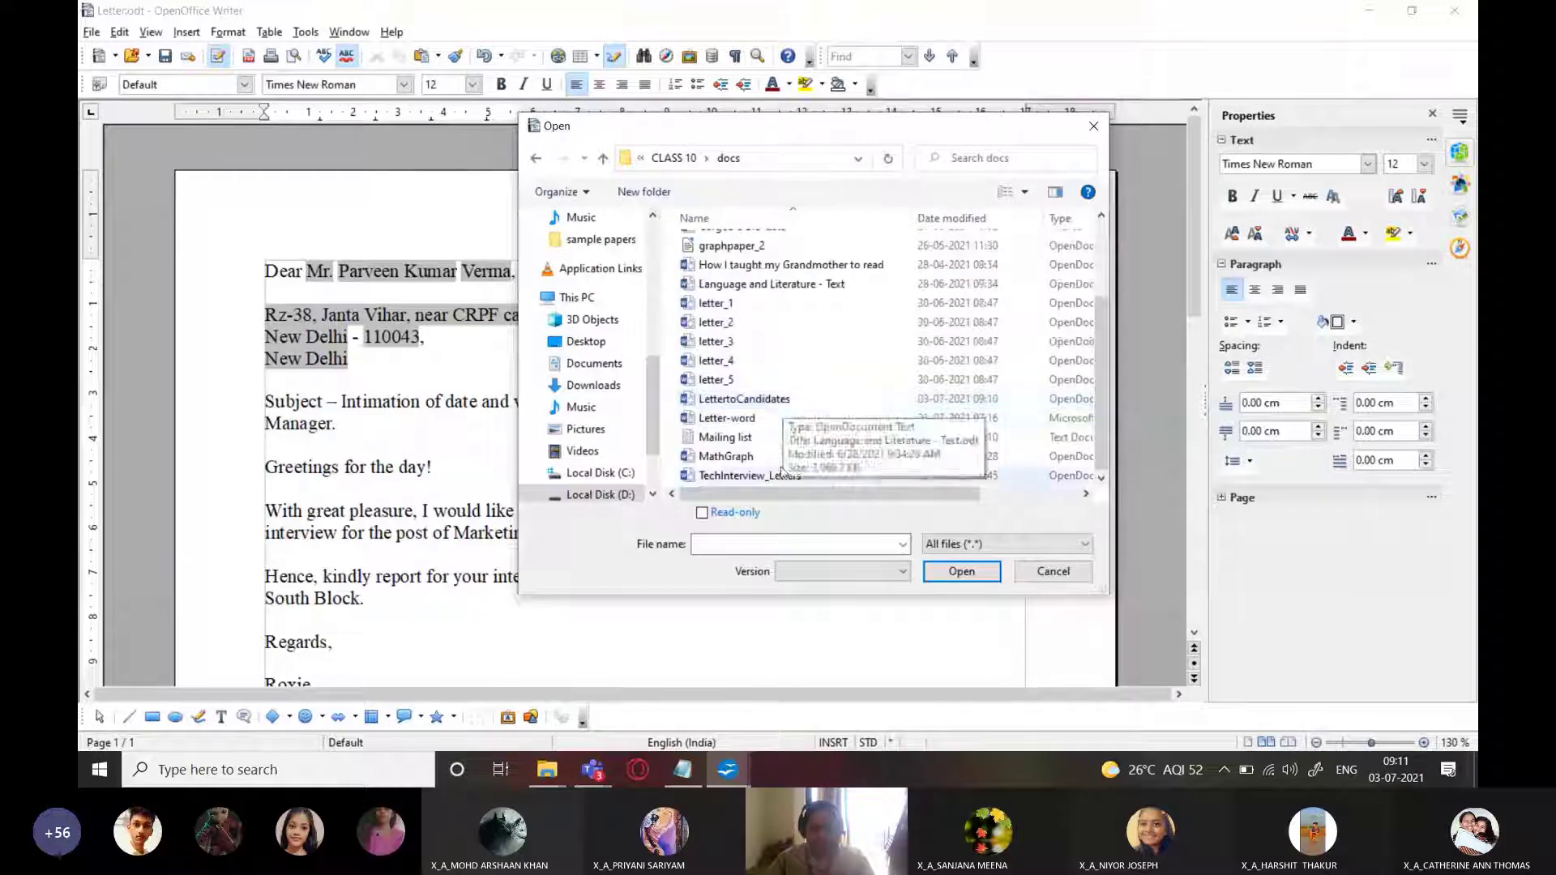
left_click(753, 402)
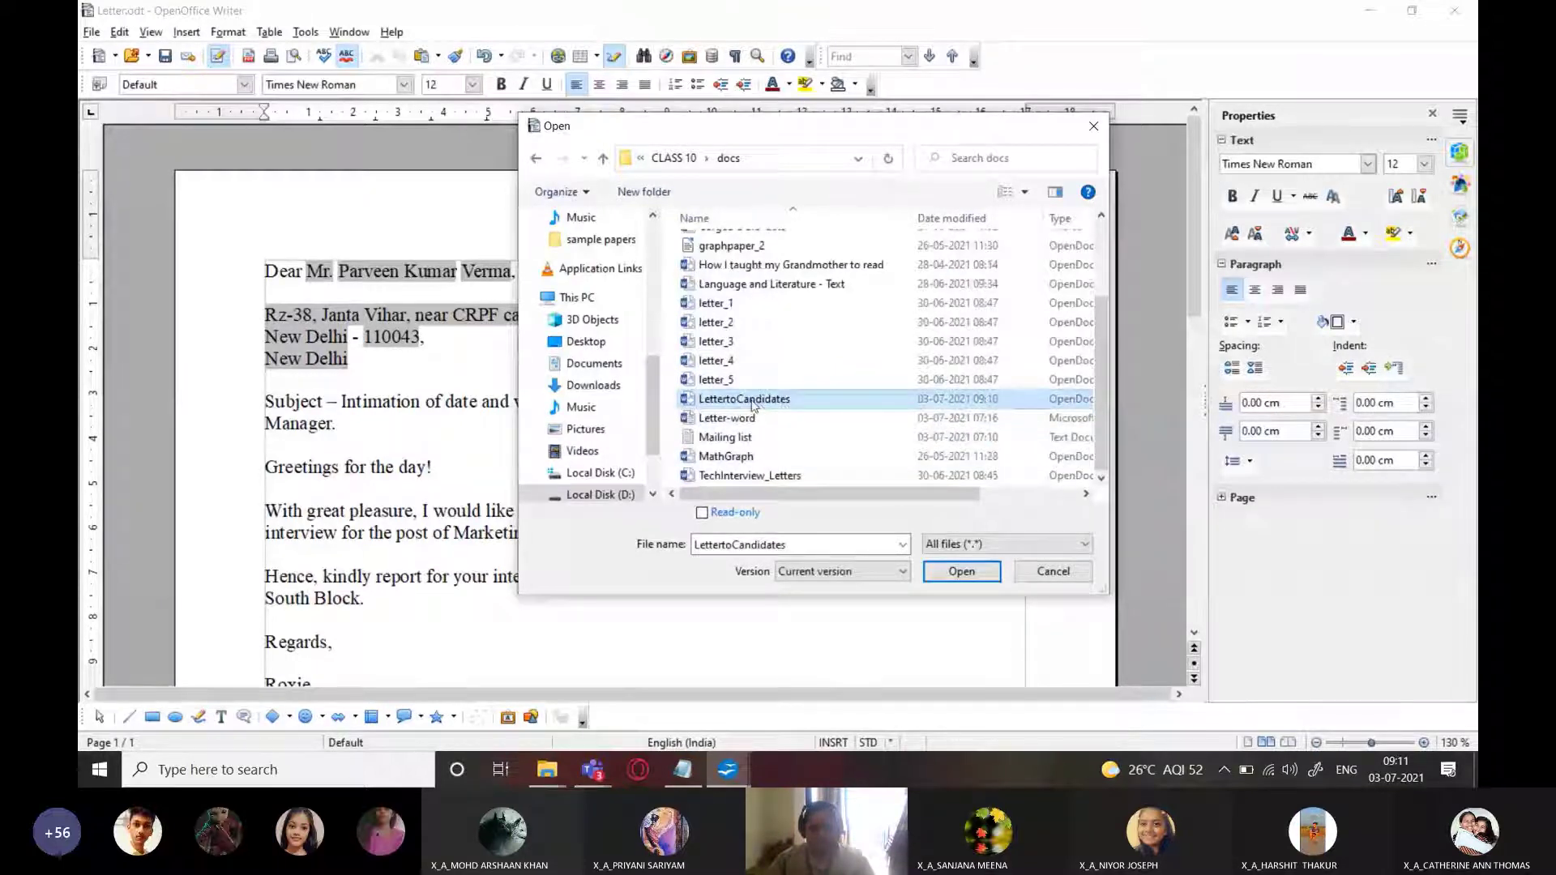
left_click(983, 572)
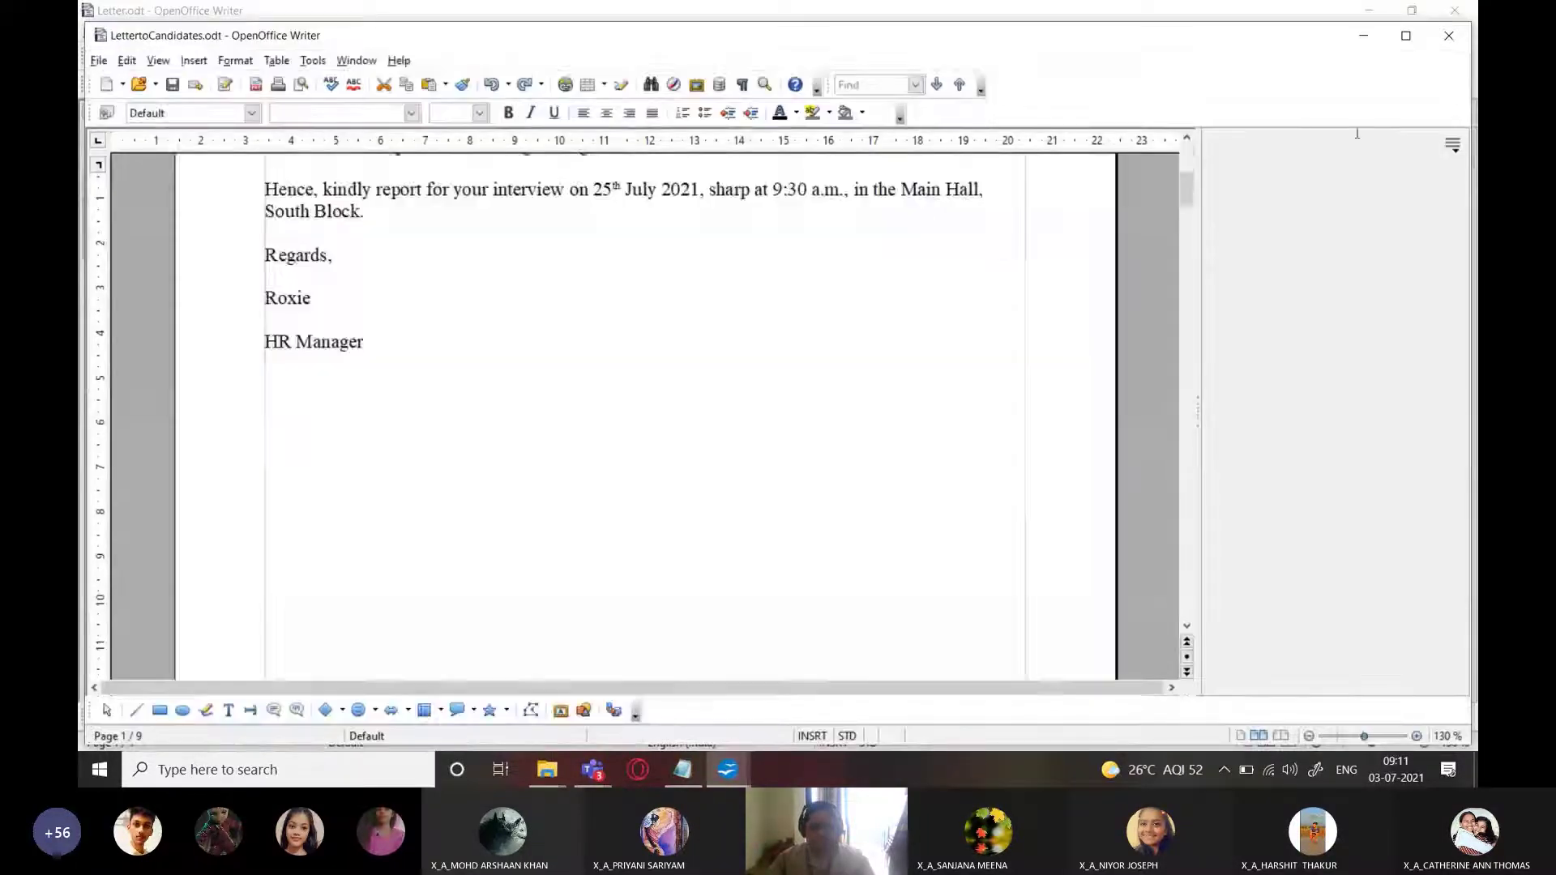
Maximize LettertoCandidates and scroll through its nine merged candidate letters
left_click(1399, 39)
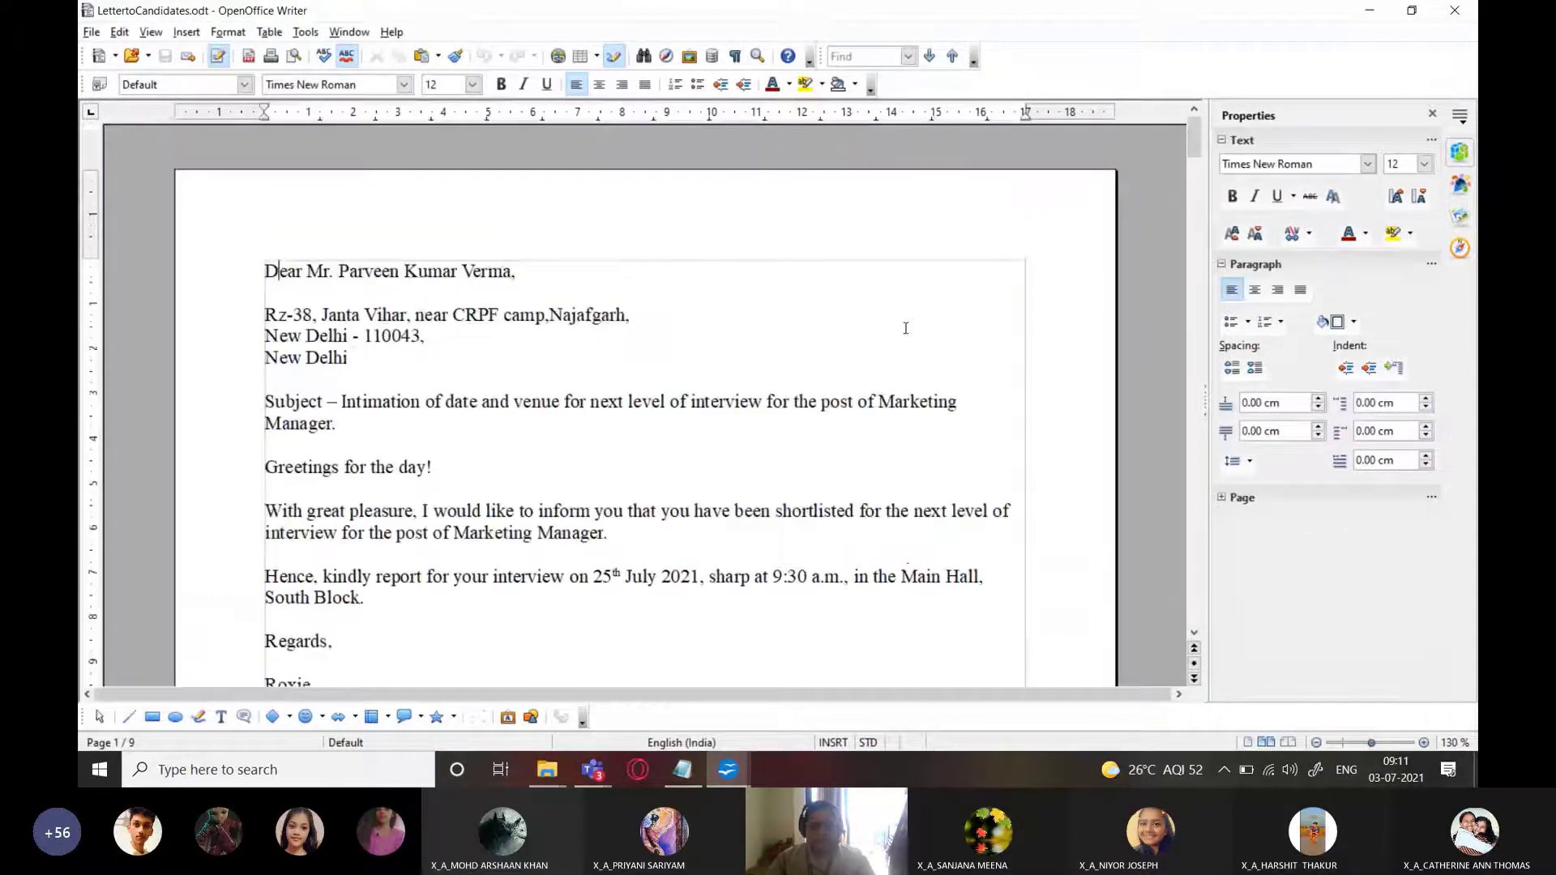
scroll(905, 327, "down", 20)
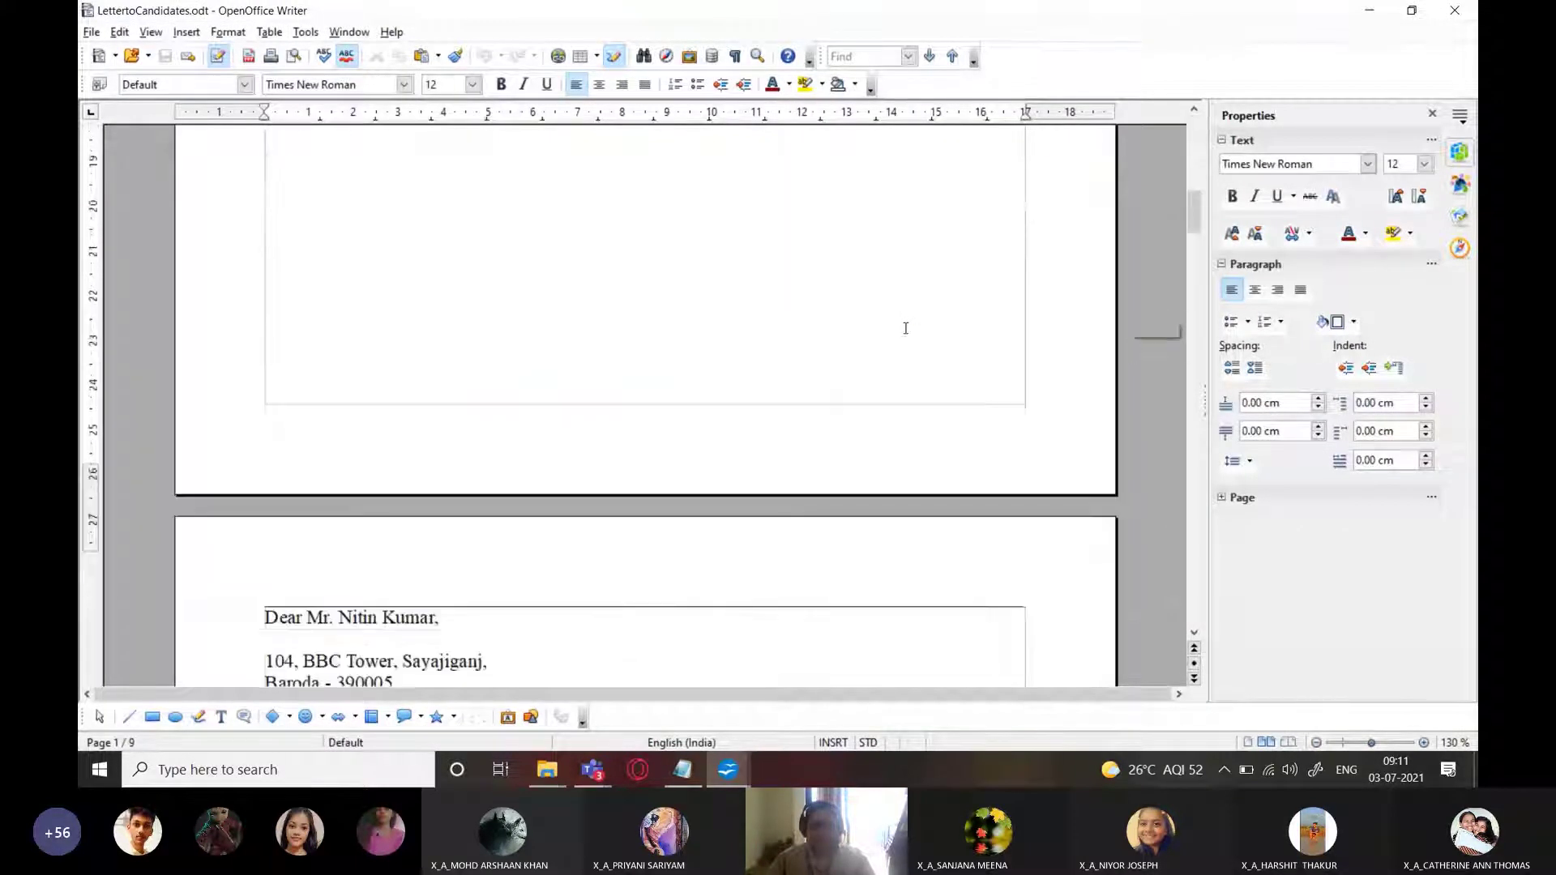
scroll(905, 328, "down", 20)
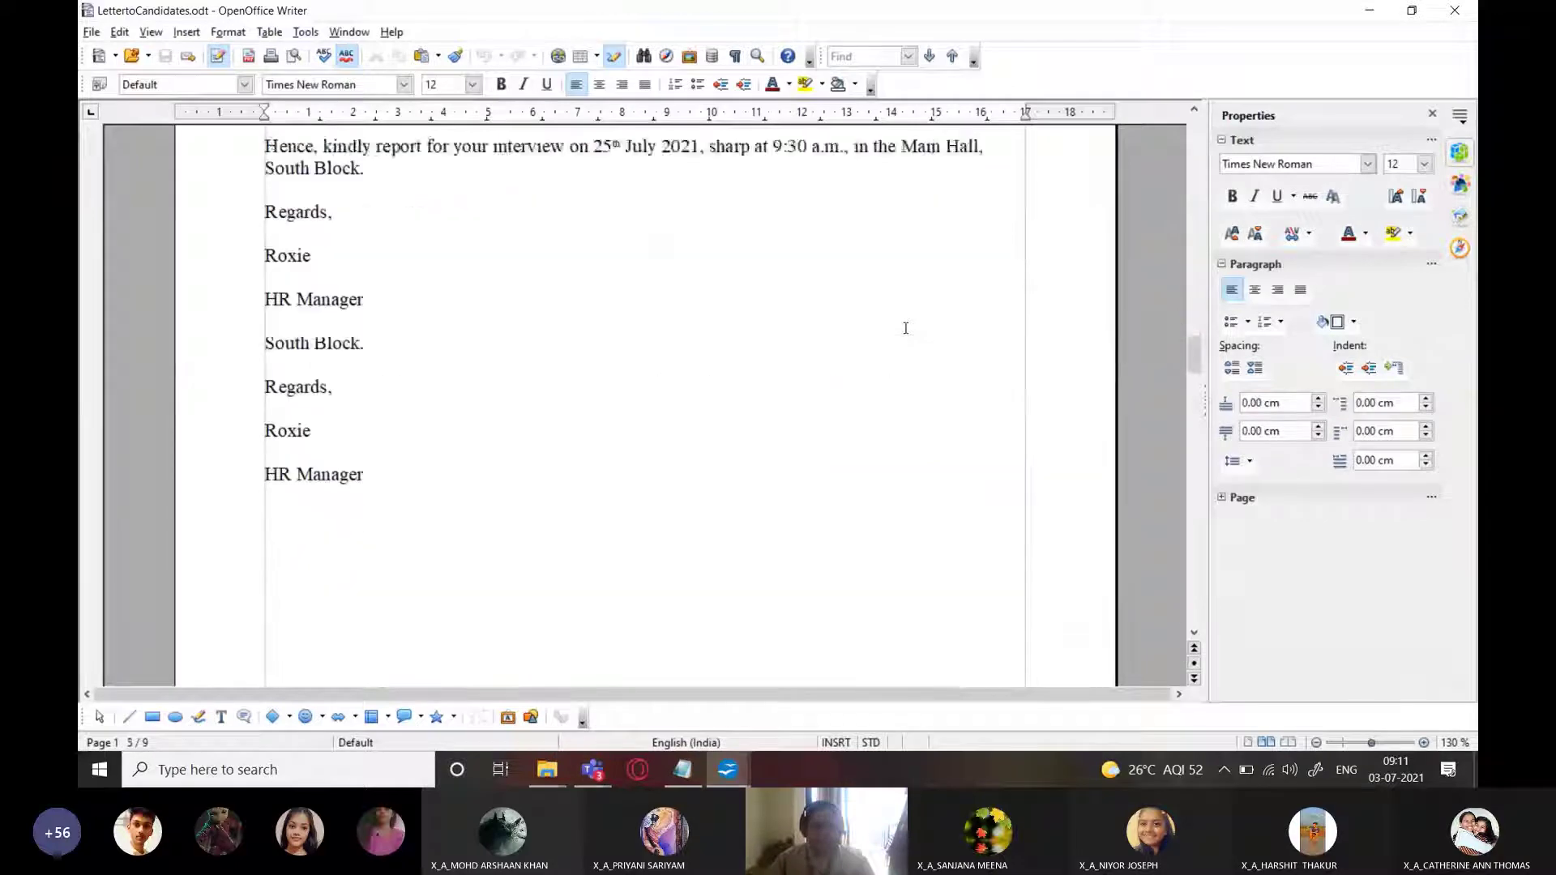
scroll(905, 328, "down", 20)
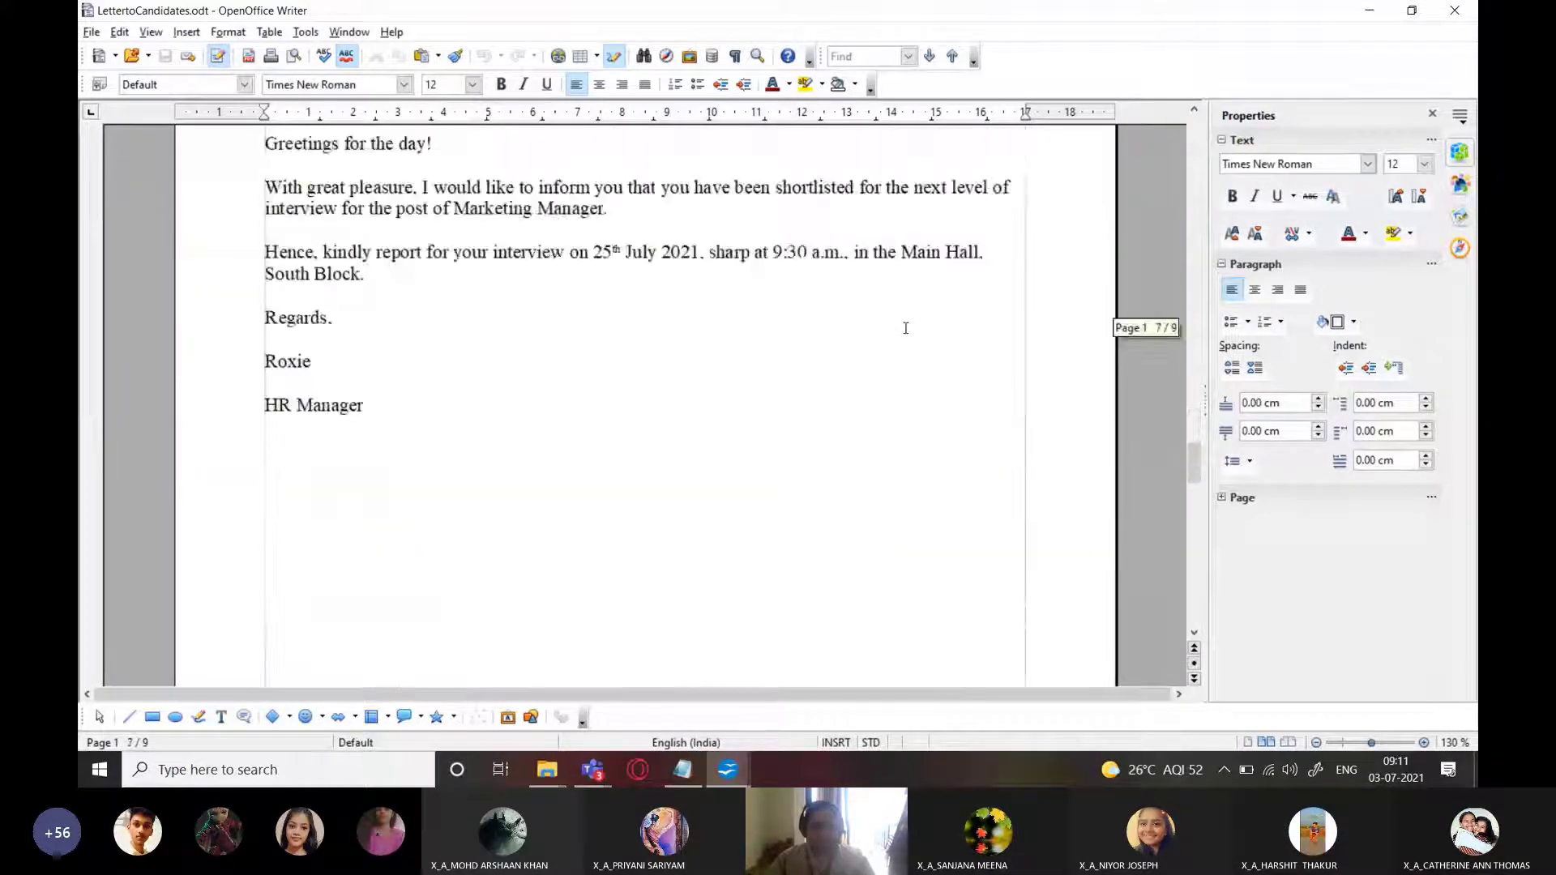
scroll(905, 327, "down", 20)
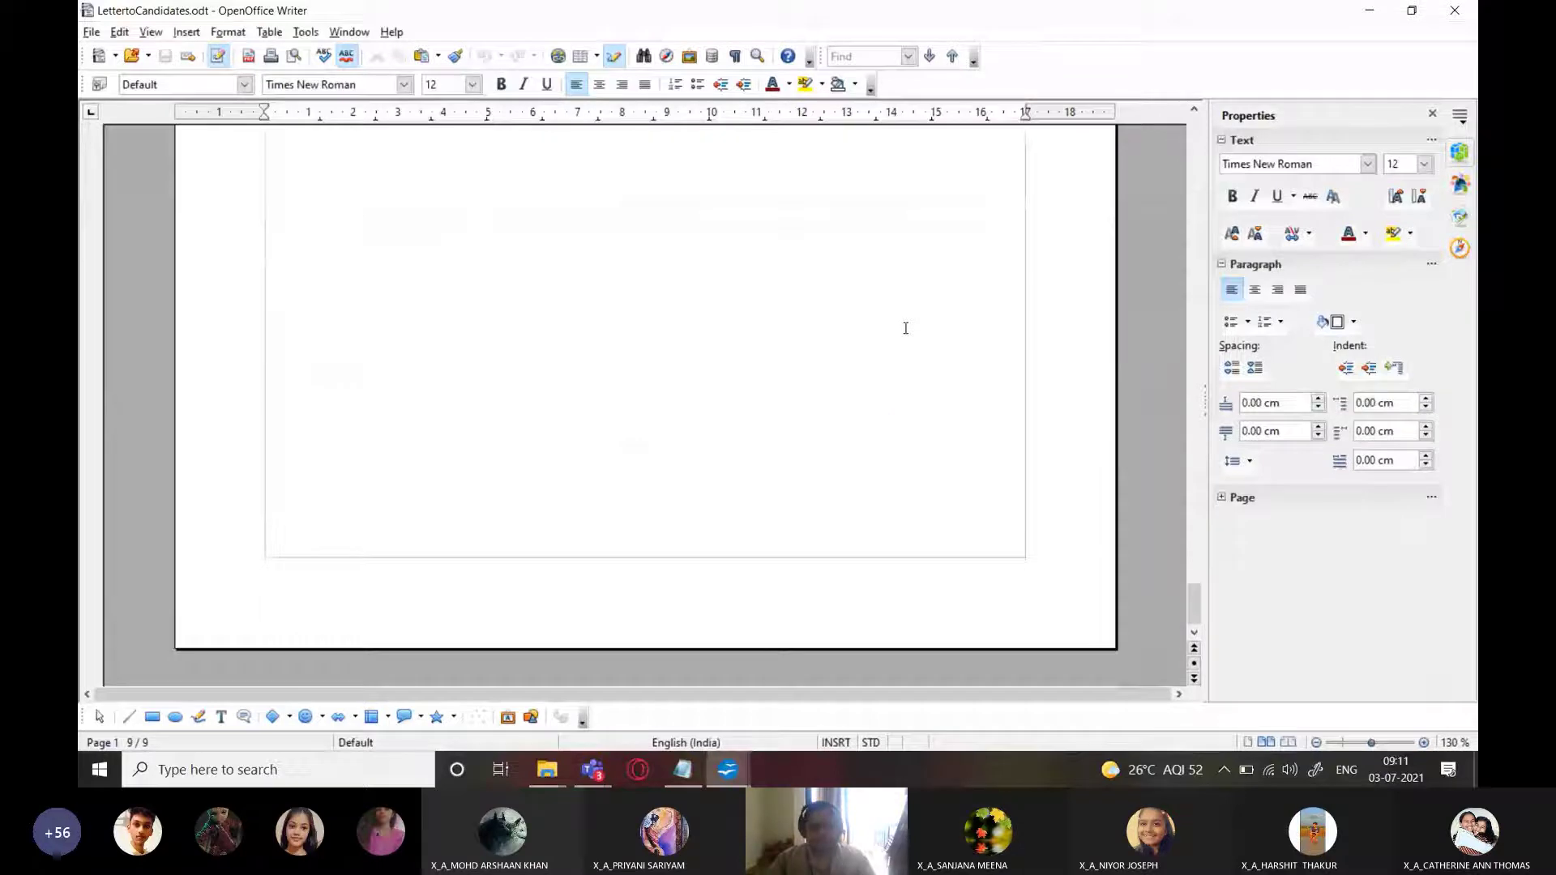
scroll(906, 327, "up", 15)
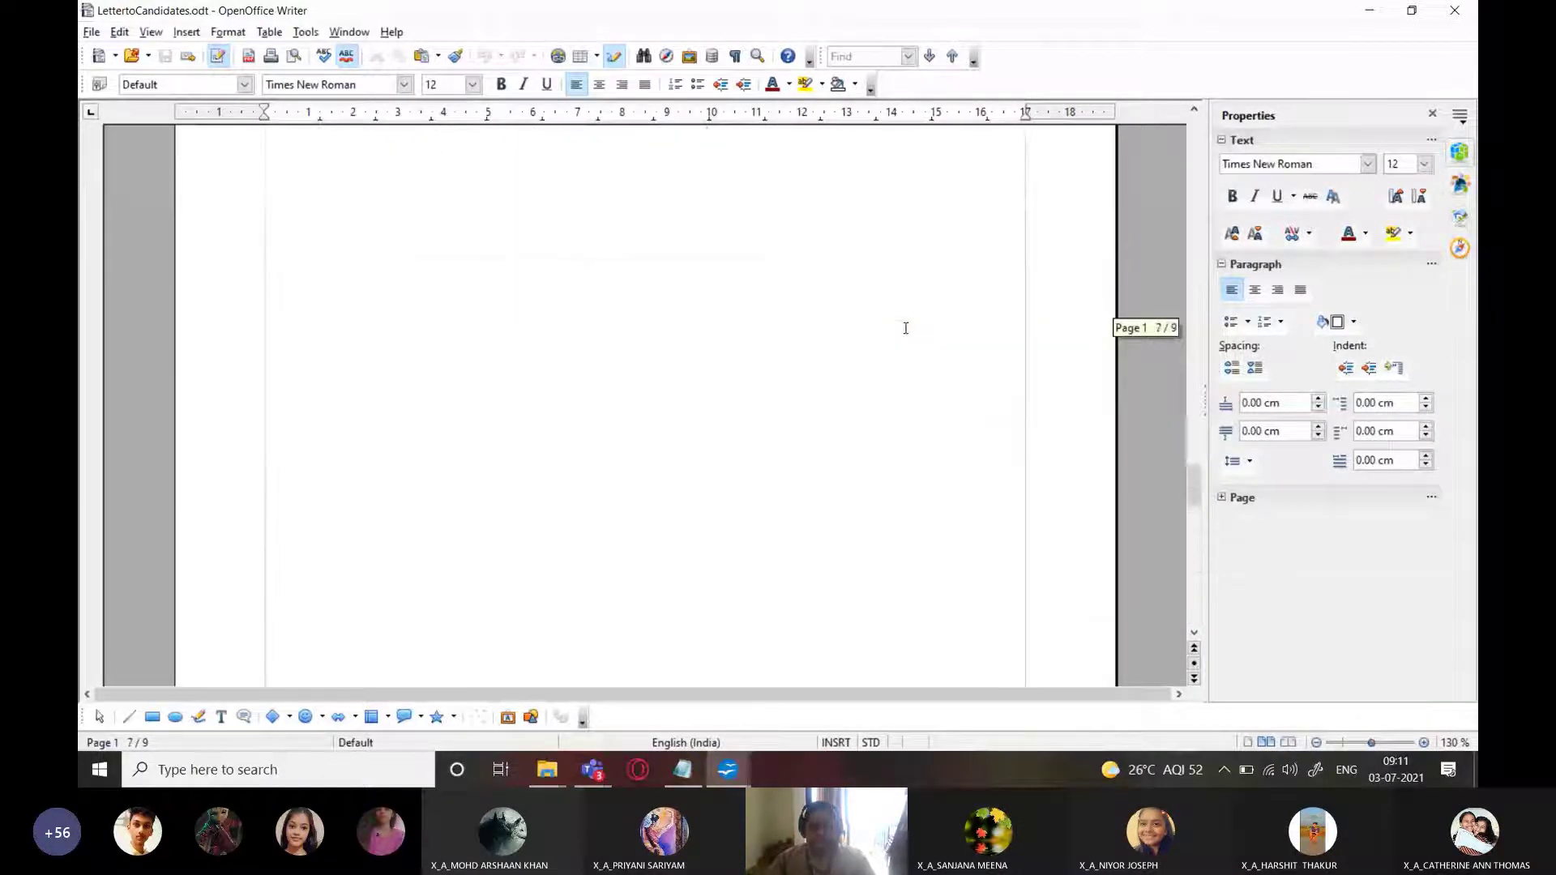
scroll(905, 327, "up", 15)
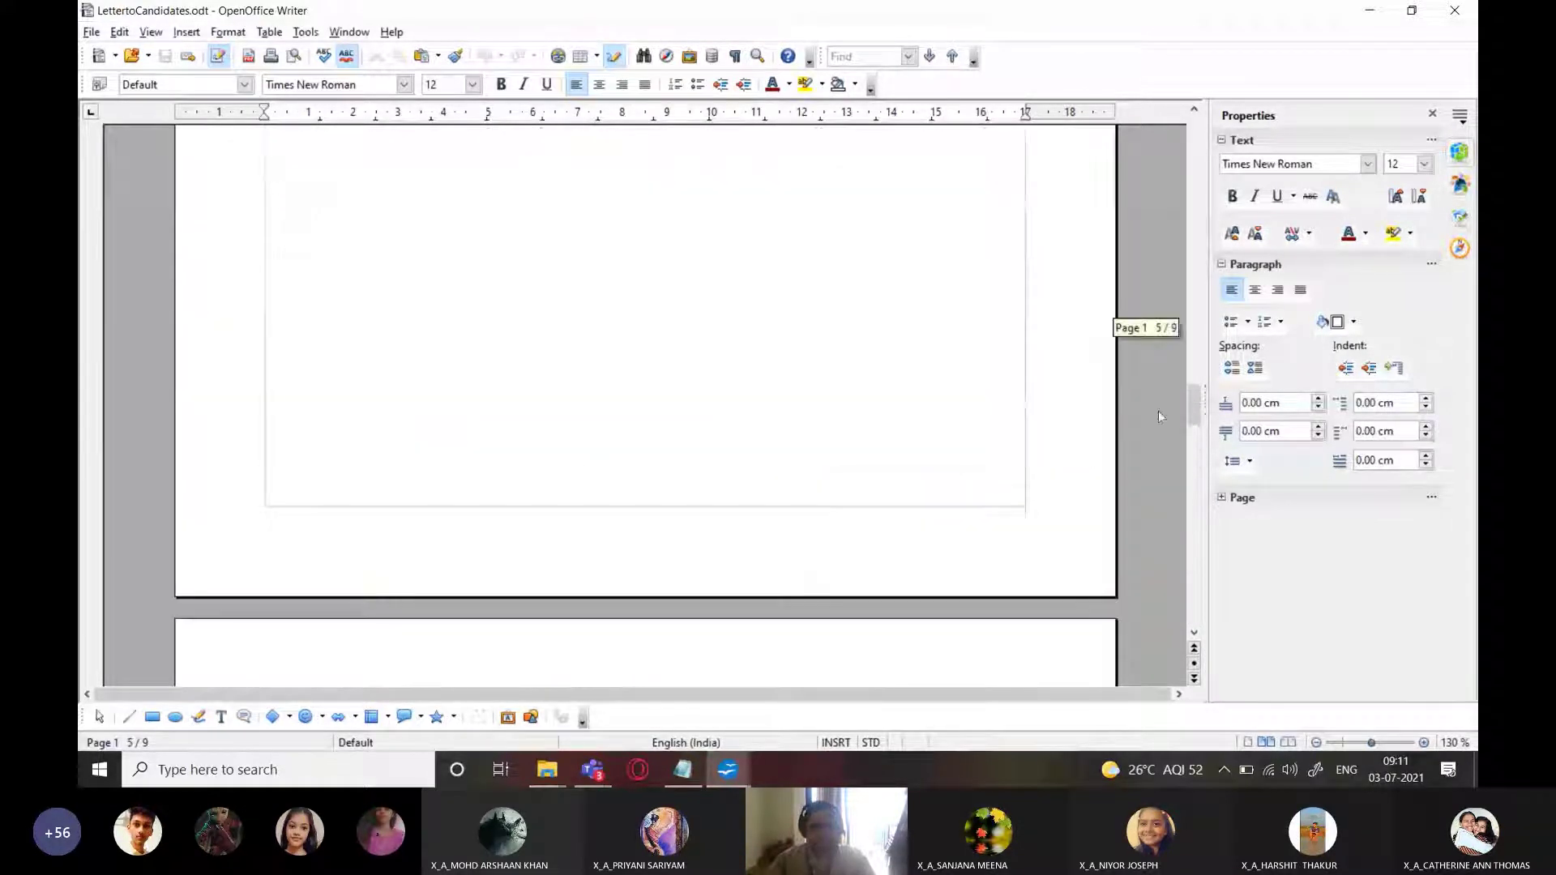
mouse_move(1189, 402)
left_mouse_down()
mouse_move(1198, 235)
mouse_move(1193, 459)
mouse_move(1193, 382)
left_mouse_up()
scroll(750, 469, "down", 3)
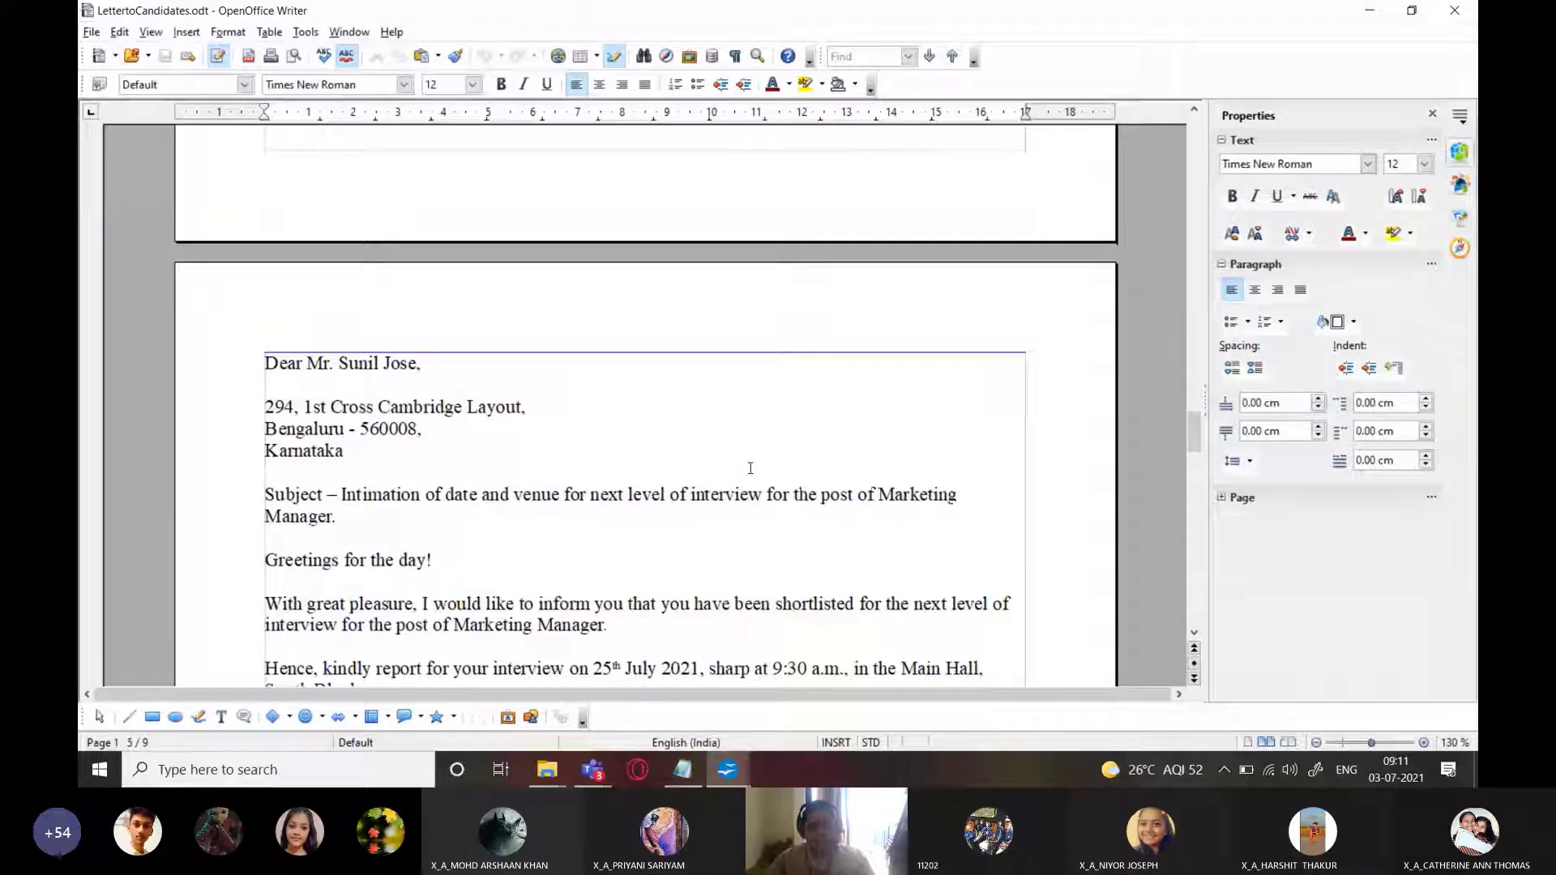
scroll(750, 469, "down", 3)
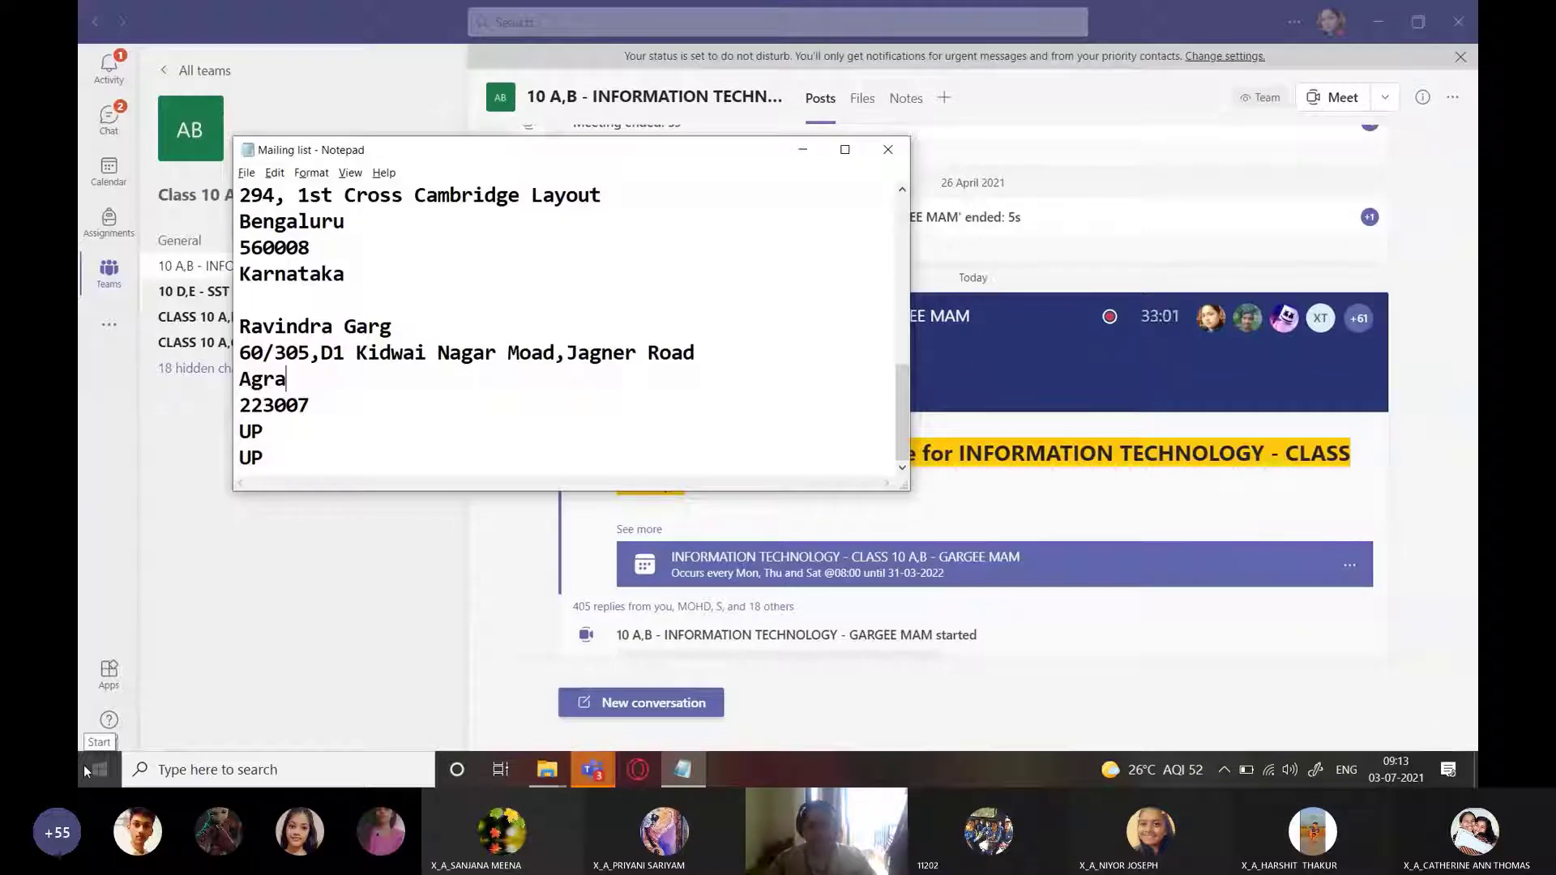
Launch Word 2016 from the Windows Start menu
left_click(97, 775)
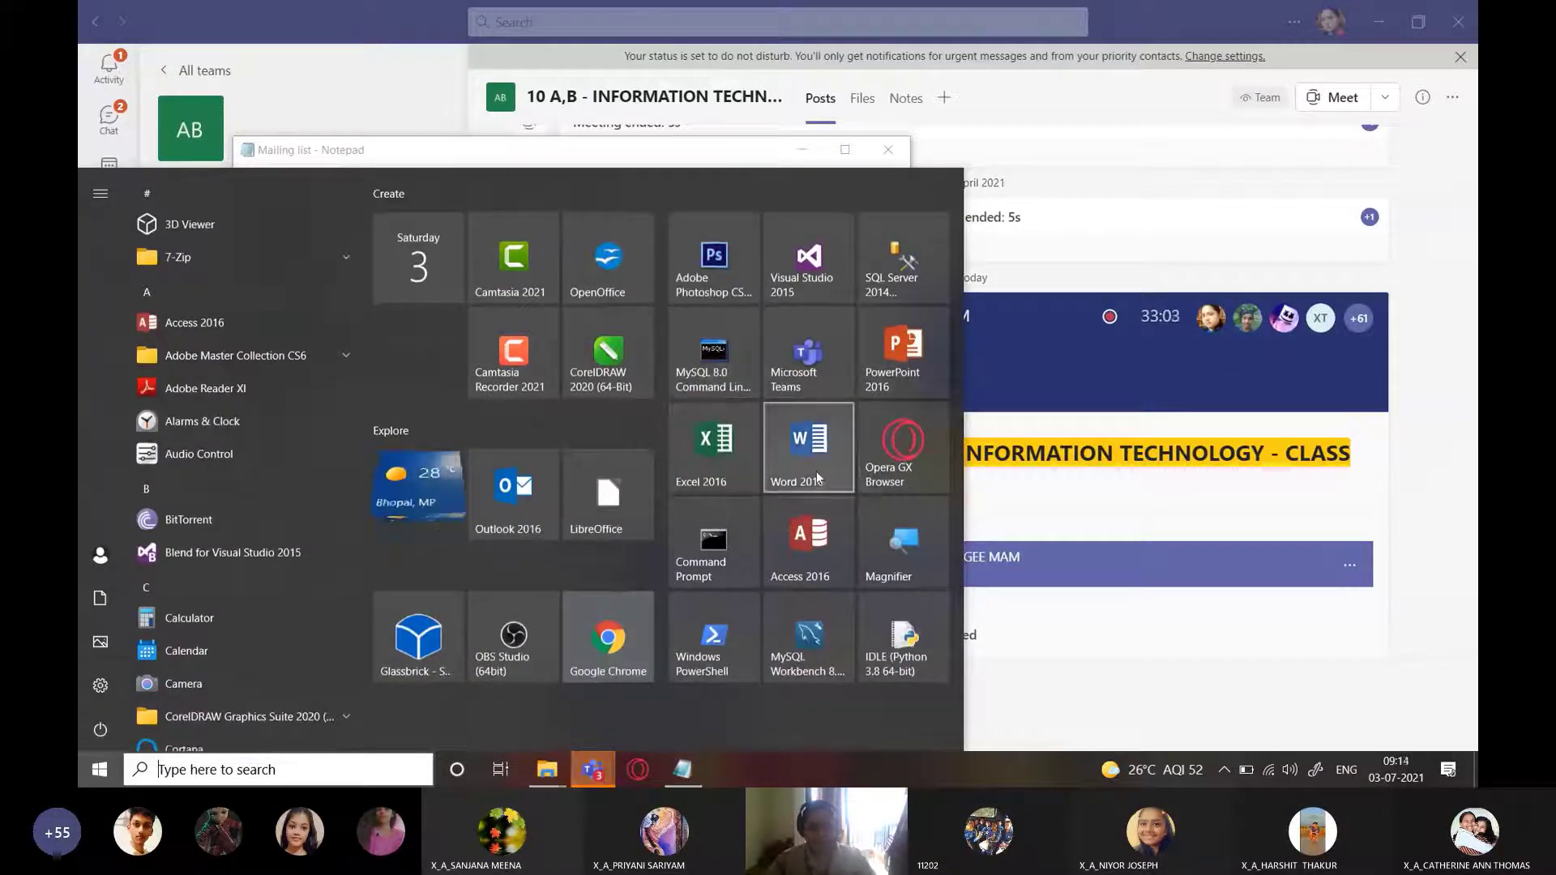
left_click(817, 476)
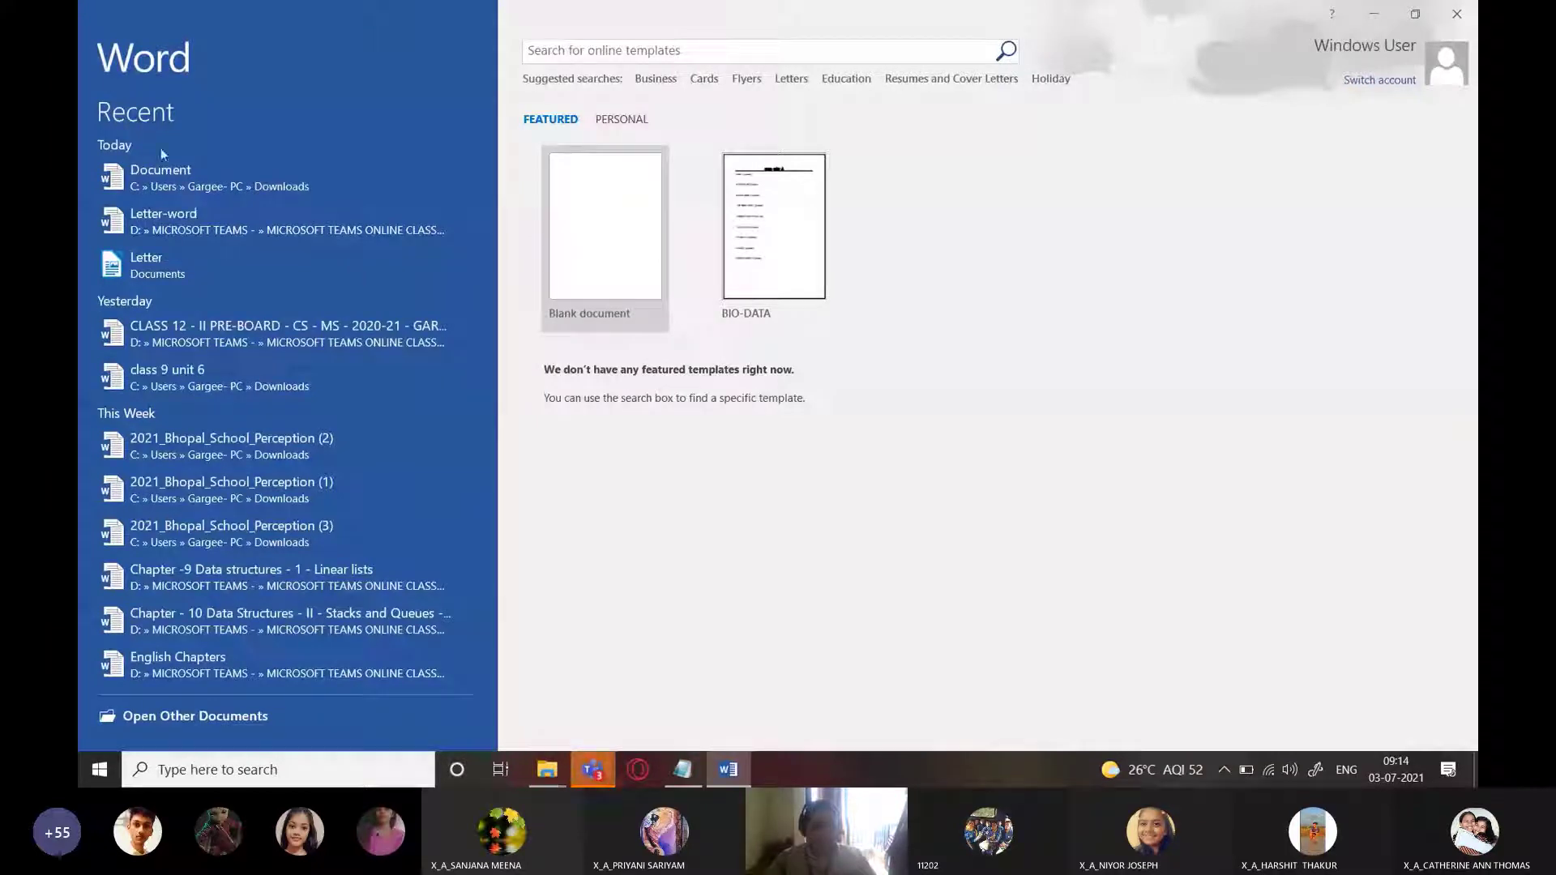
Create a blank document, then open the Letter file from the Documents folder
left_click(618, 243)
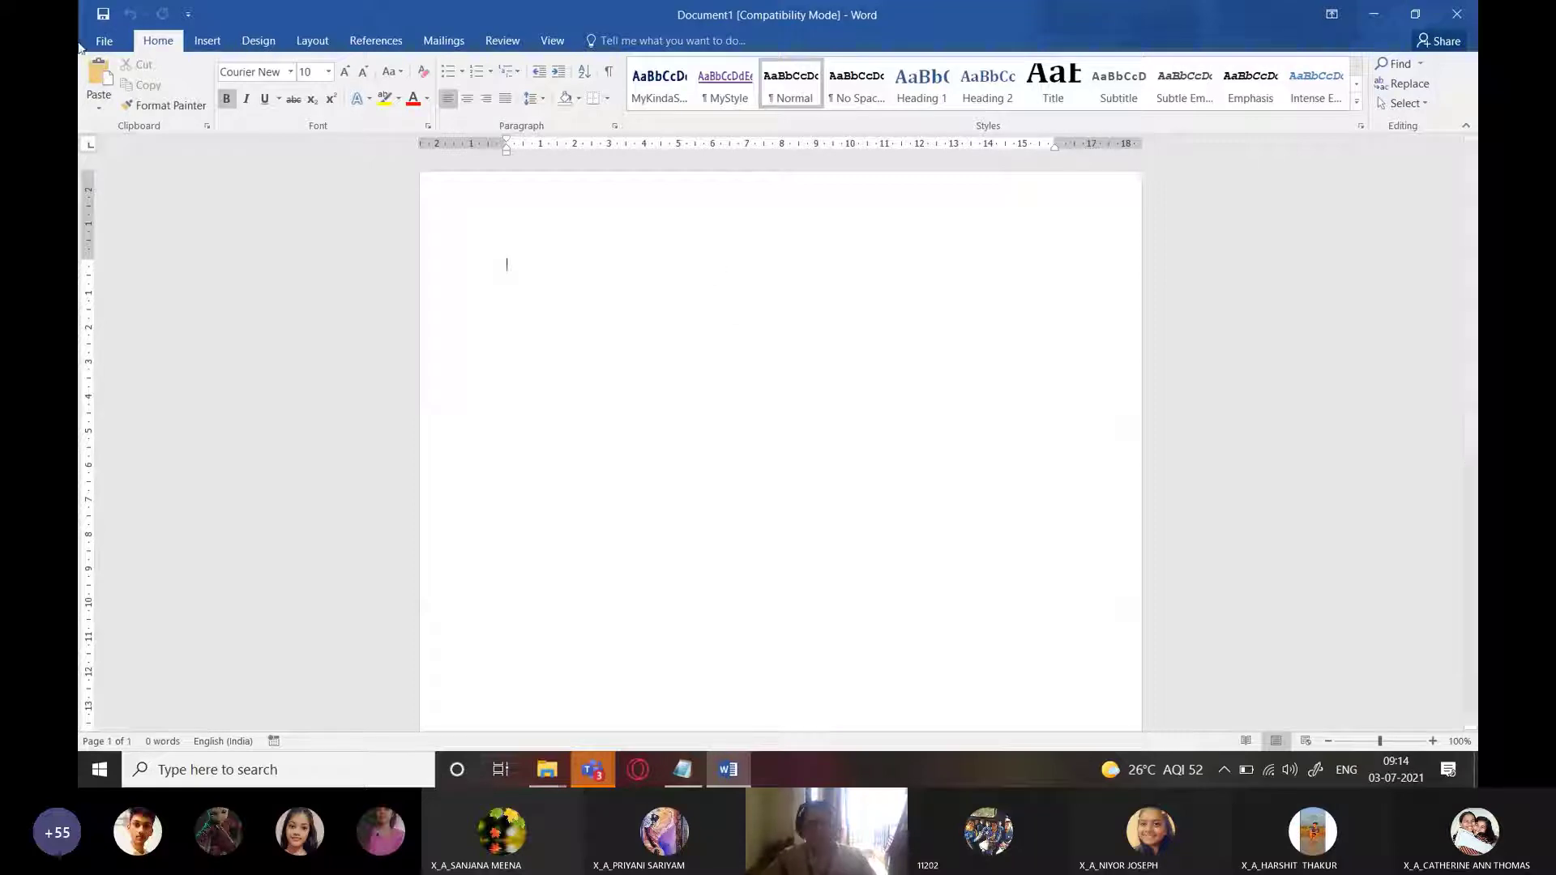
left_click(112, 43)
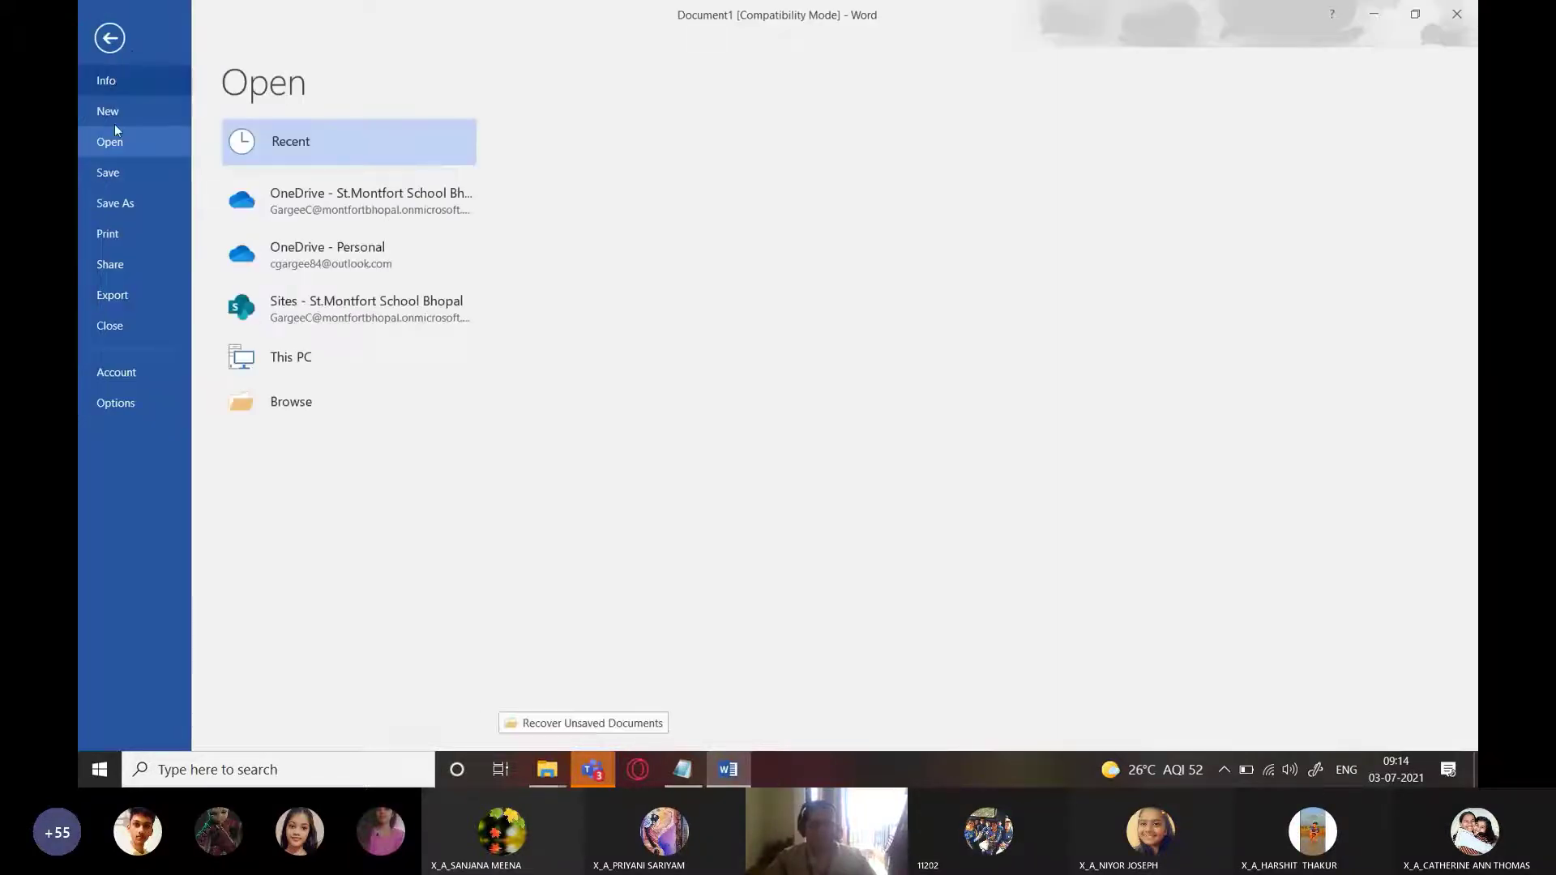
left_click(291, 452)
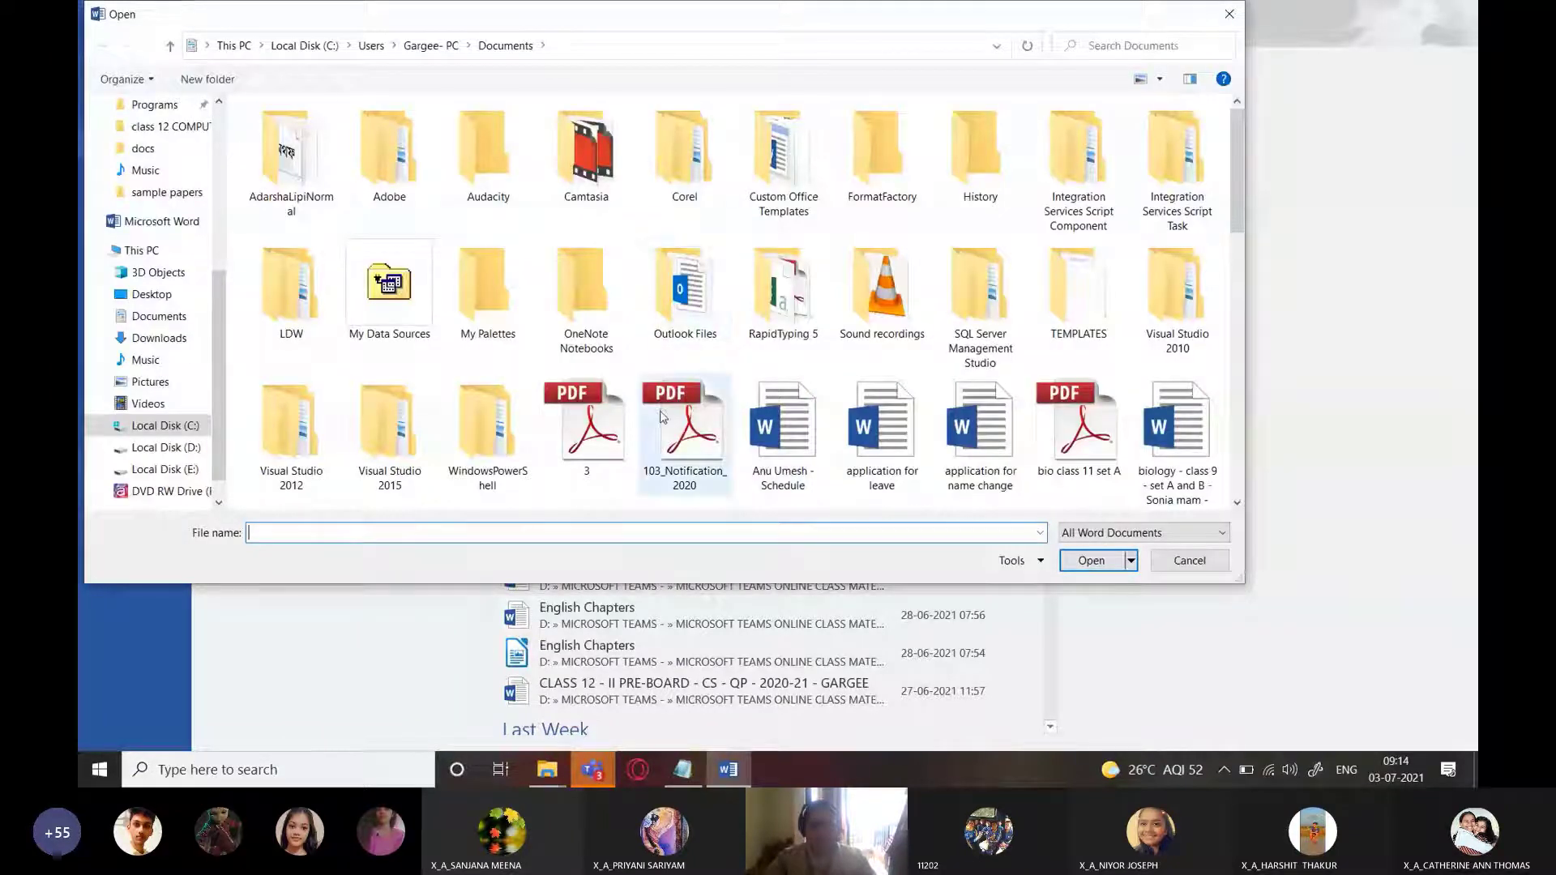
scroll(661, 418, "down", 3)
scroll(660, 417, "down", 2)
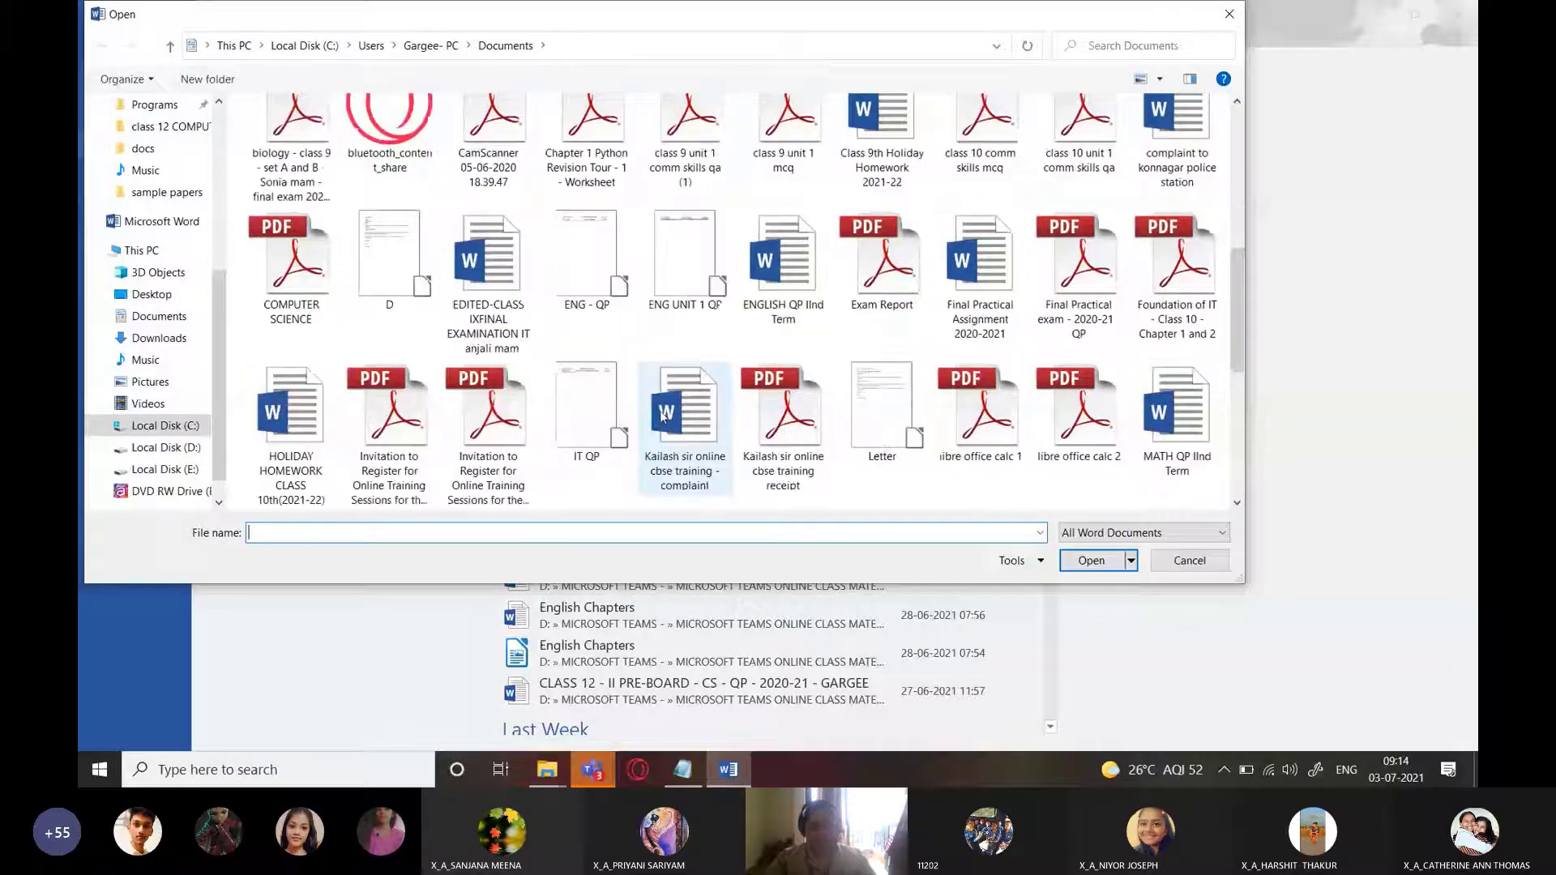
scroll(663, 416, "down", 3)
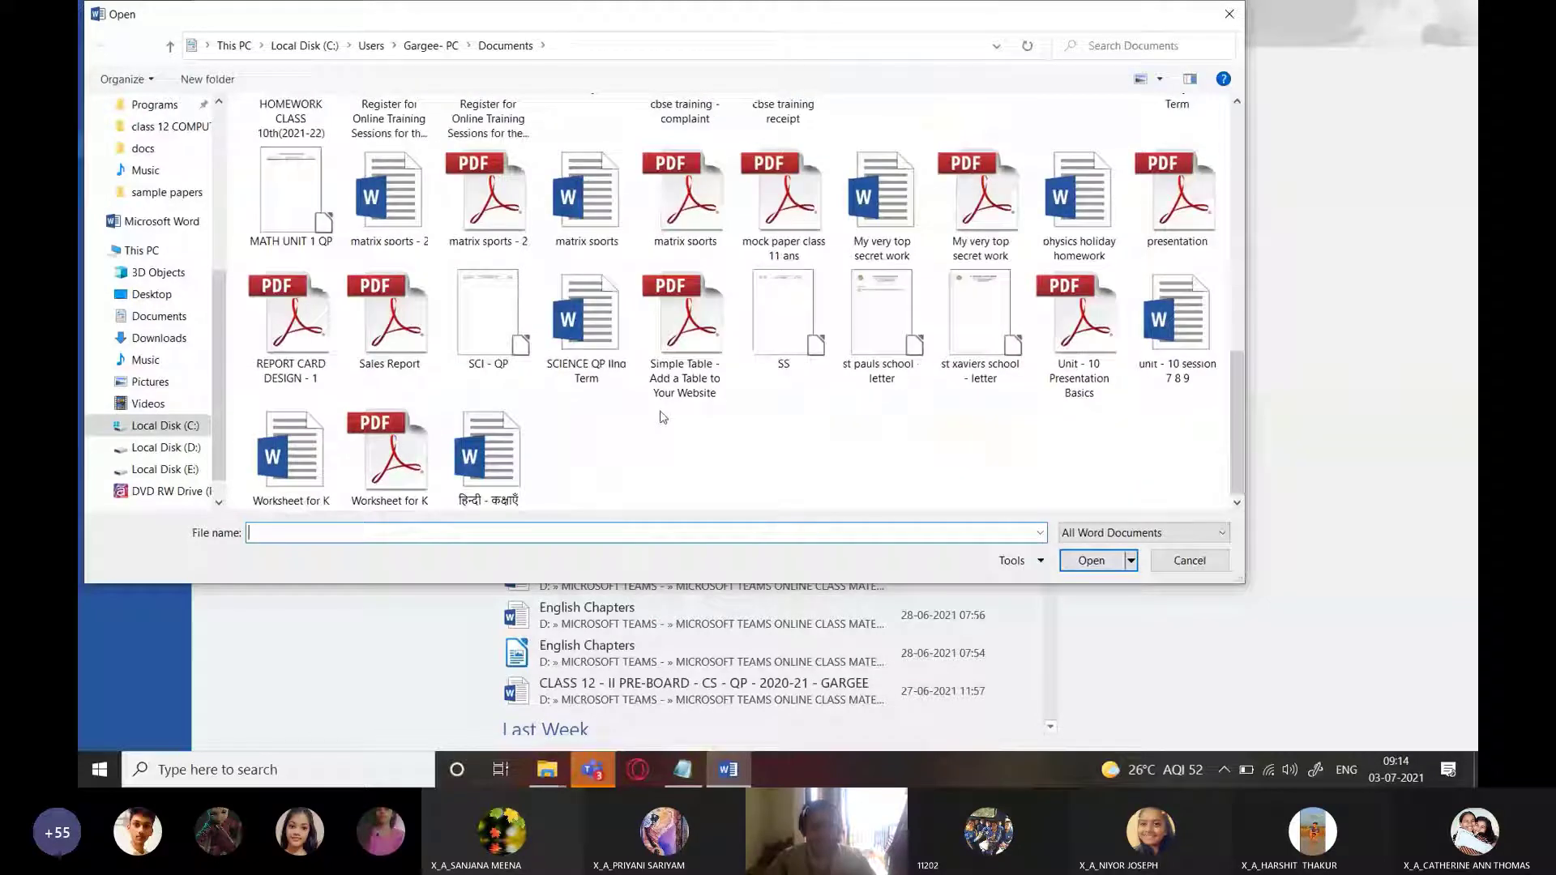
scroll(660, 417, "up", 2)
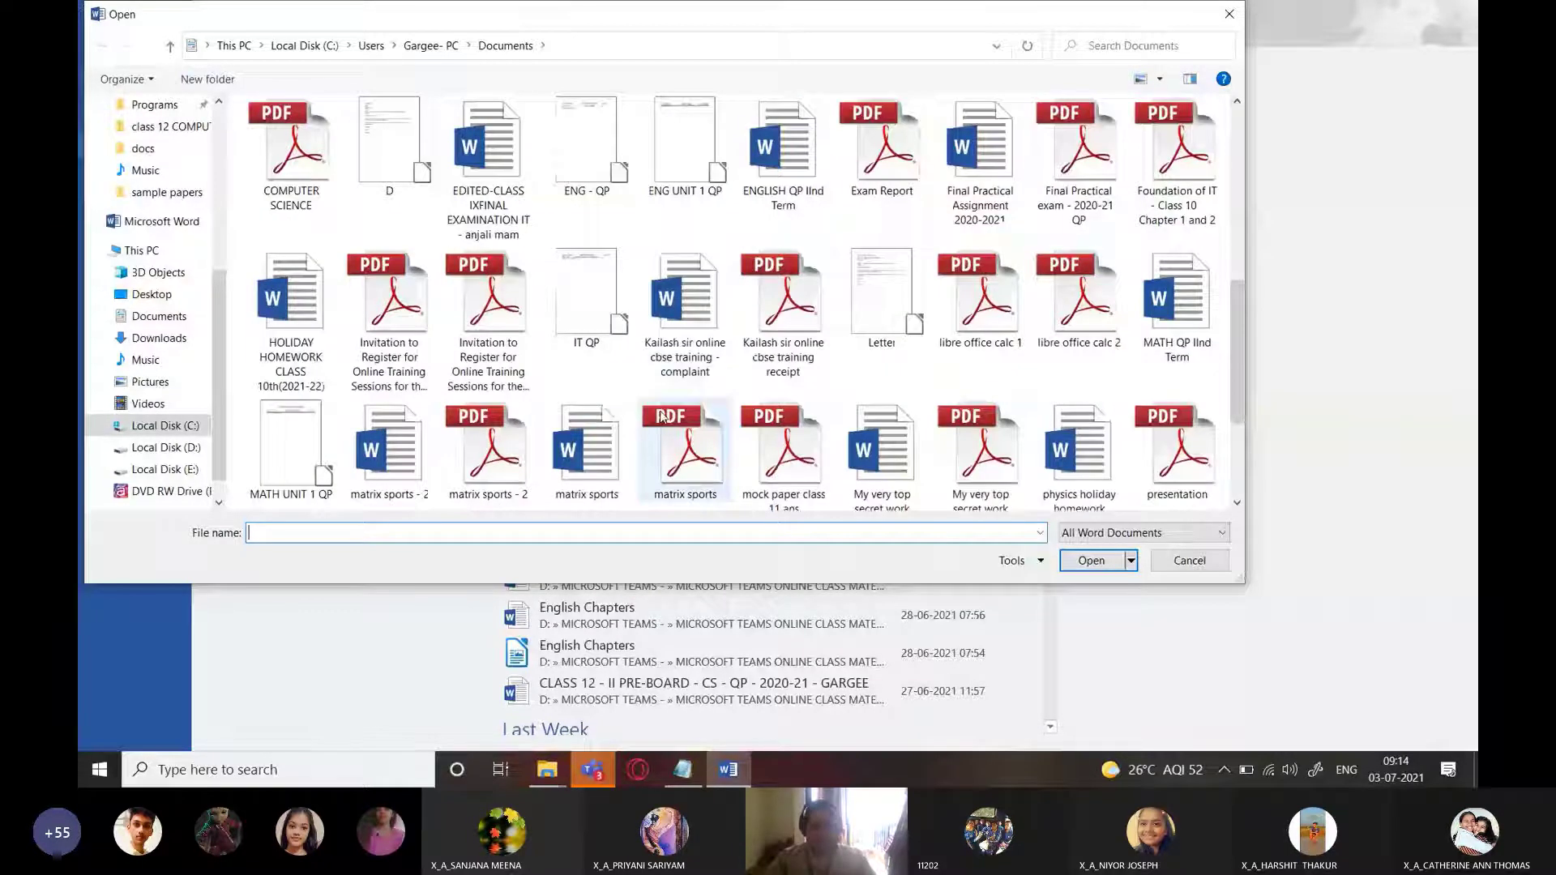
scroll(661, 417, "up", 5)
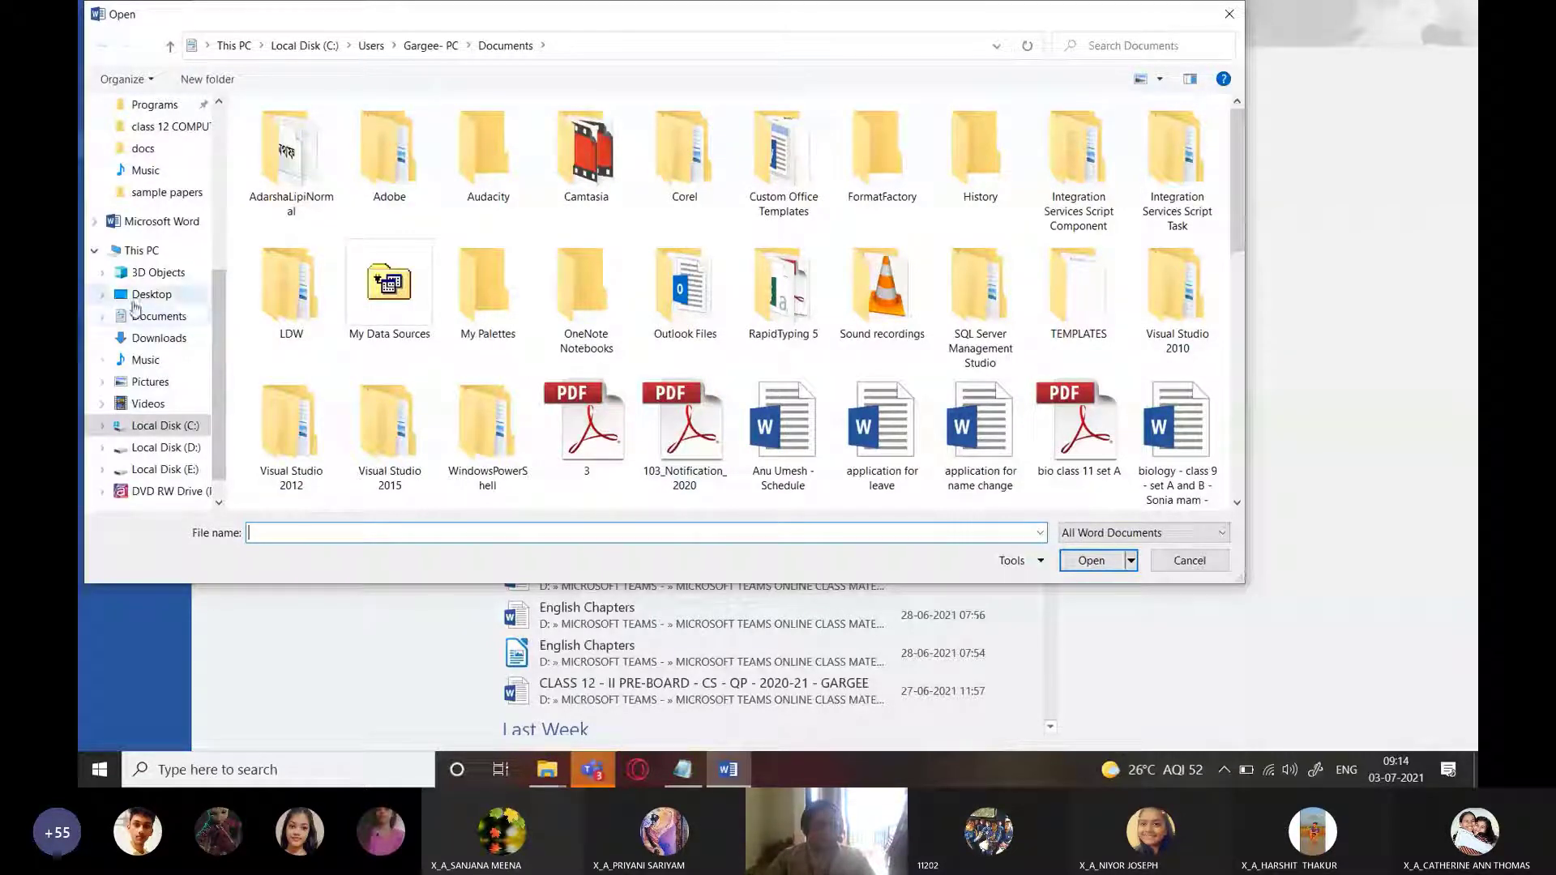
left_click(137, 315)
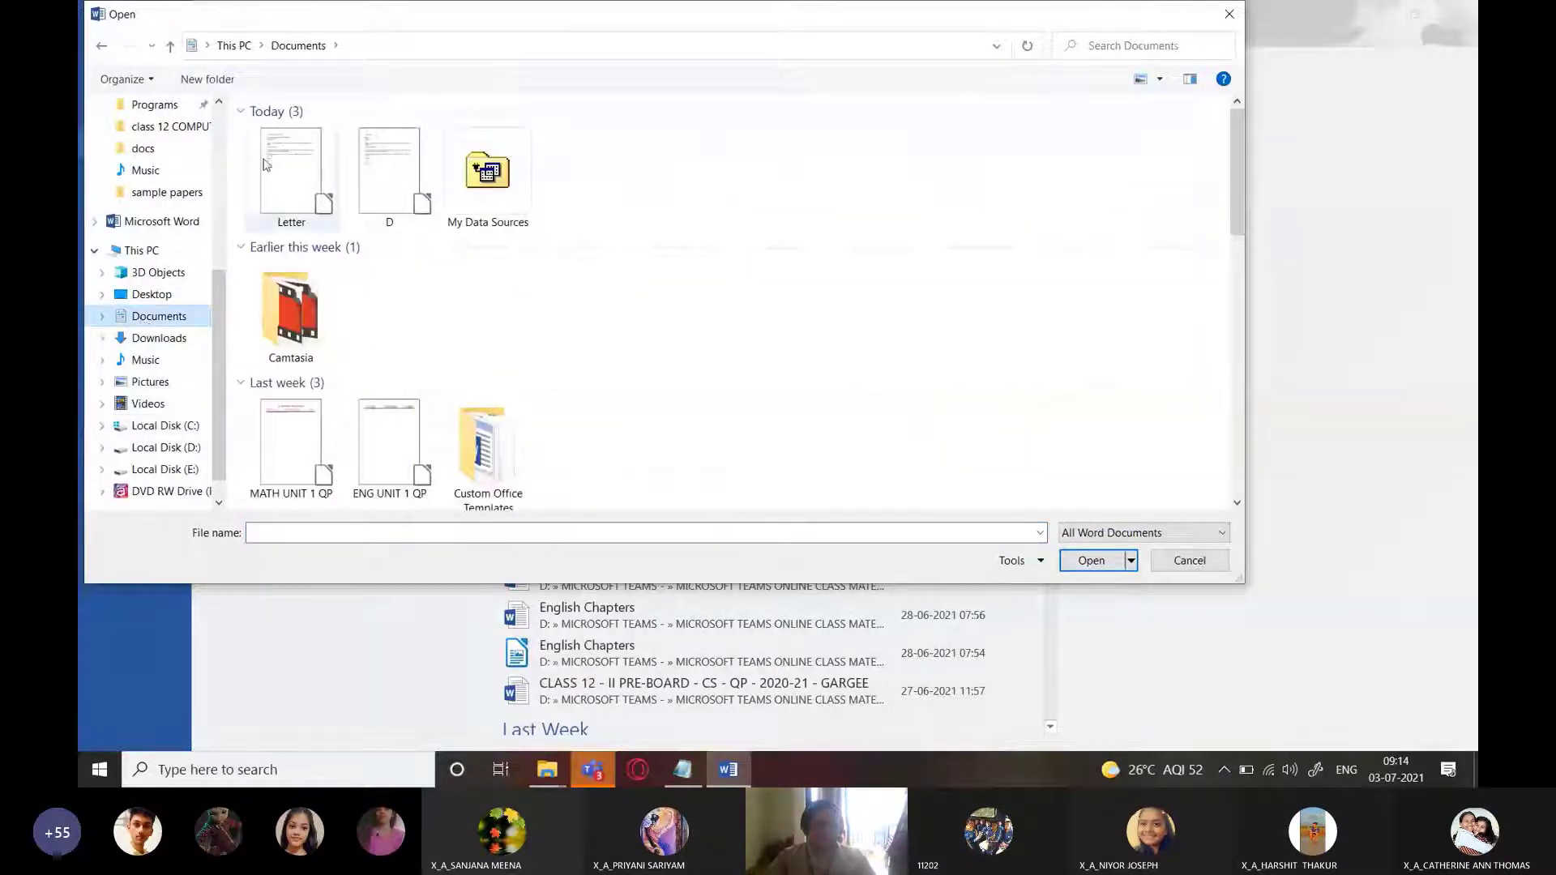
left_click(266, 165)
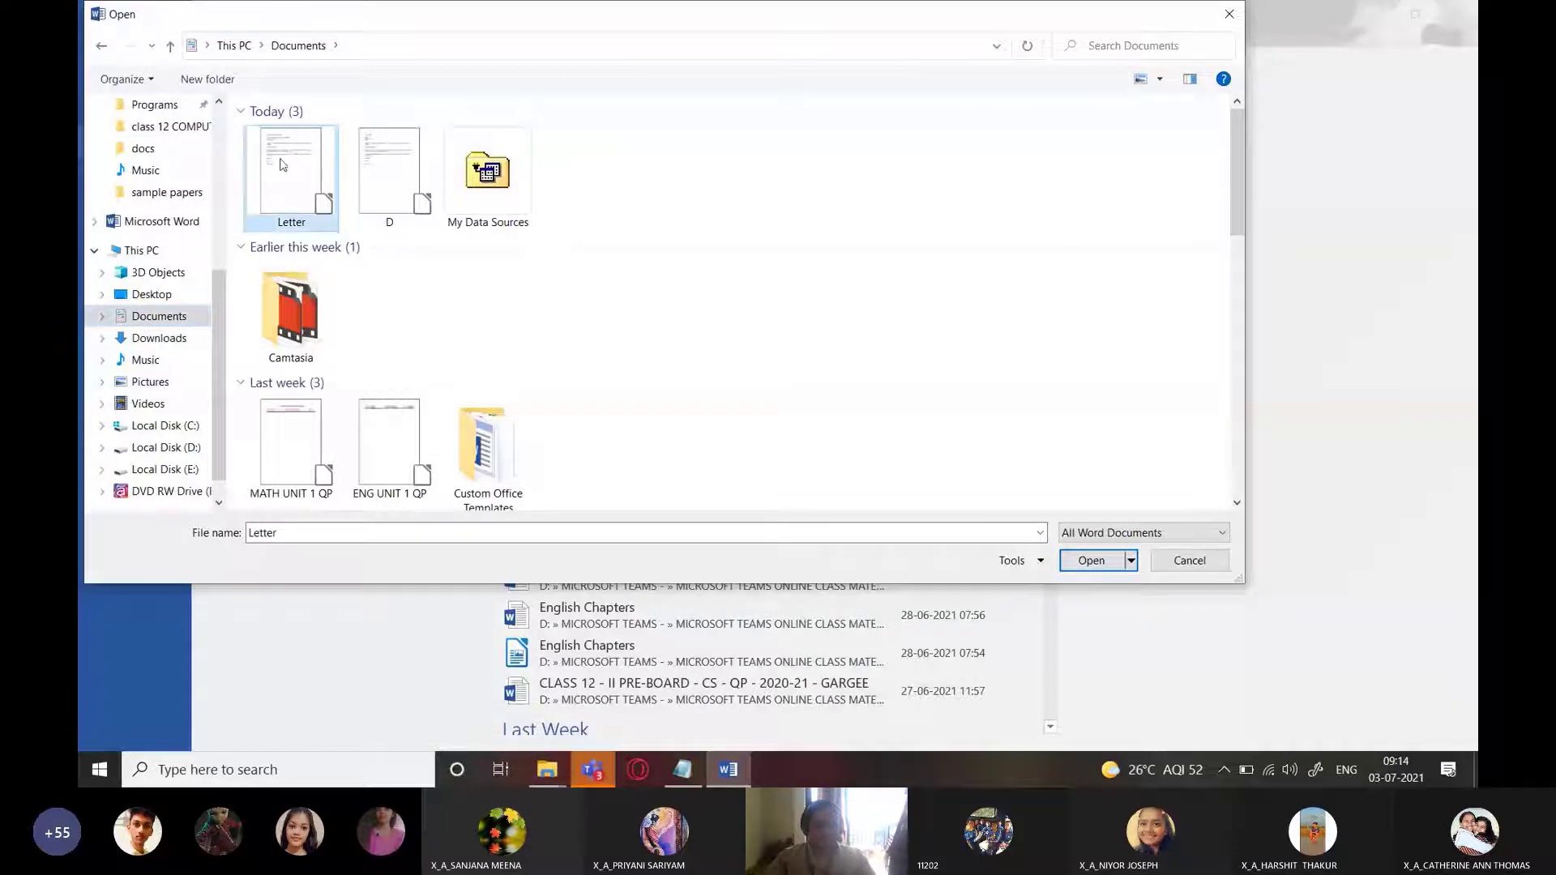
left_click(1092, 561)
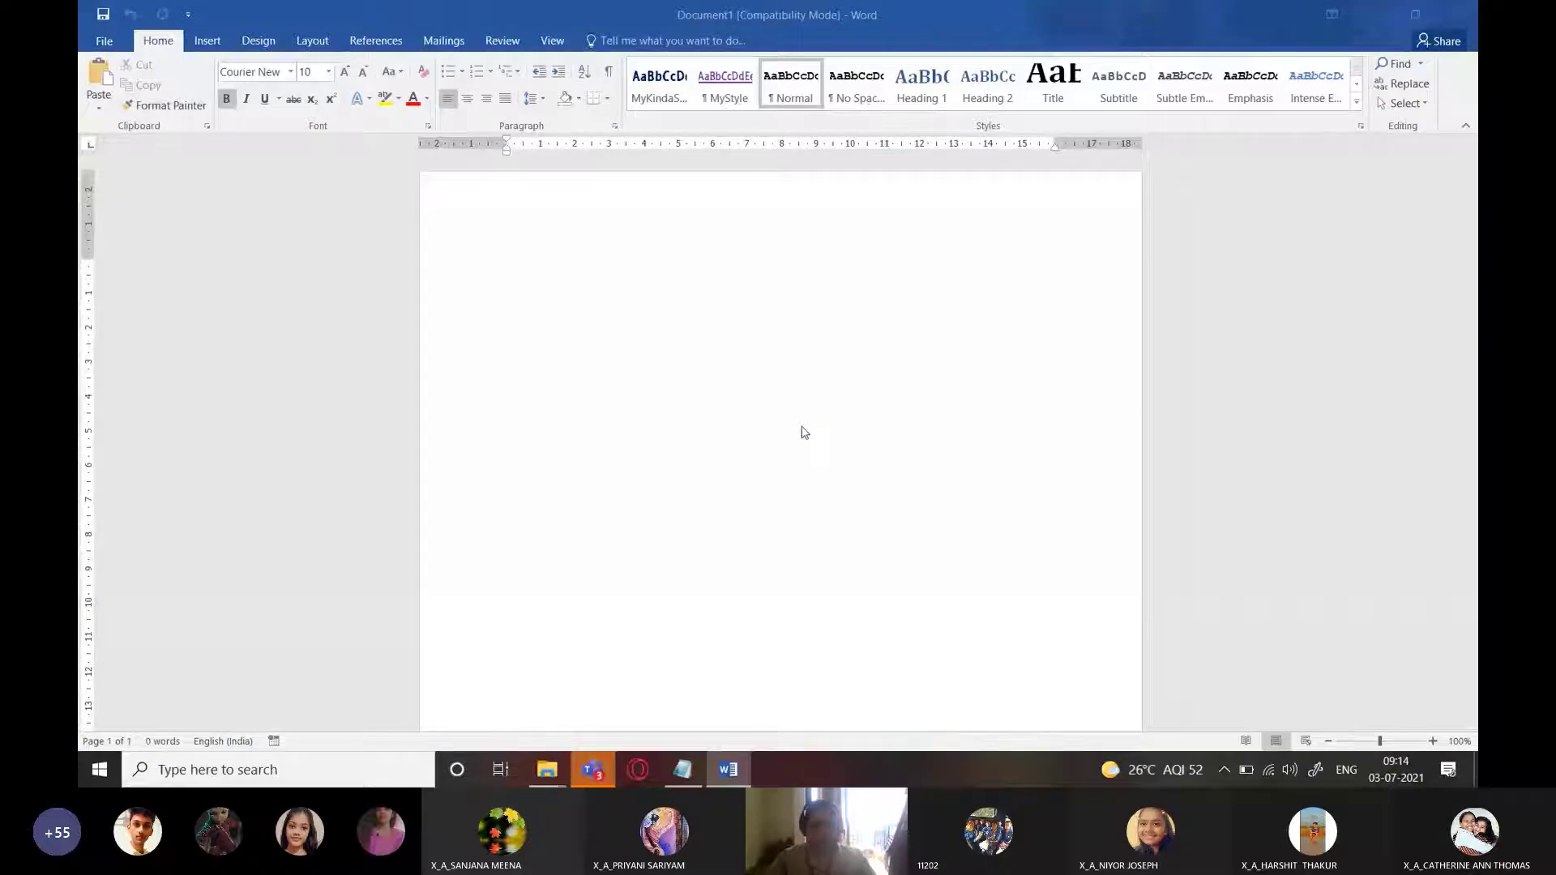
Copy the whole Letter into a new blank document and close the original Letter
key("ctrl+a")
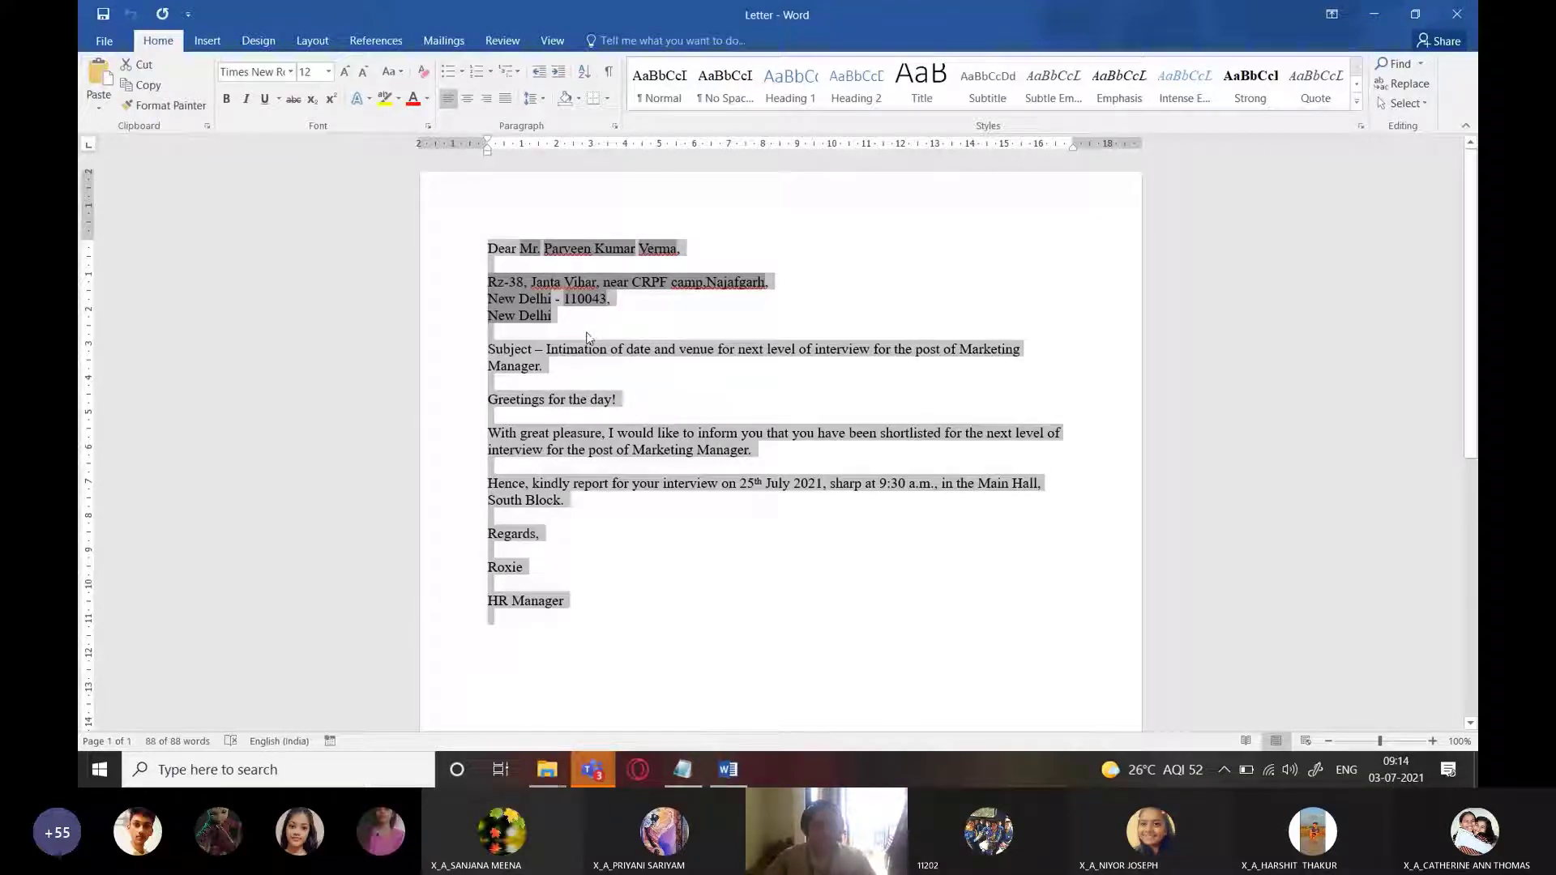
key("ctrl+n")
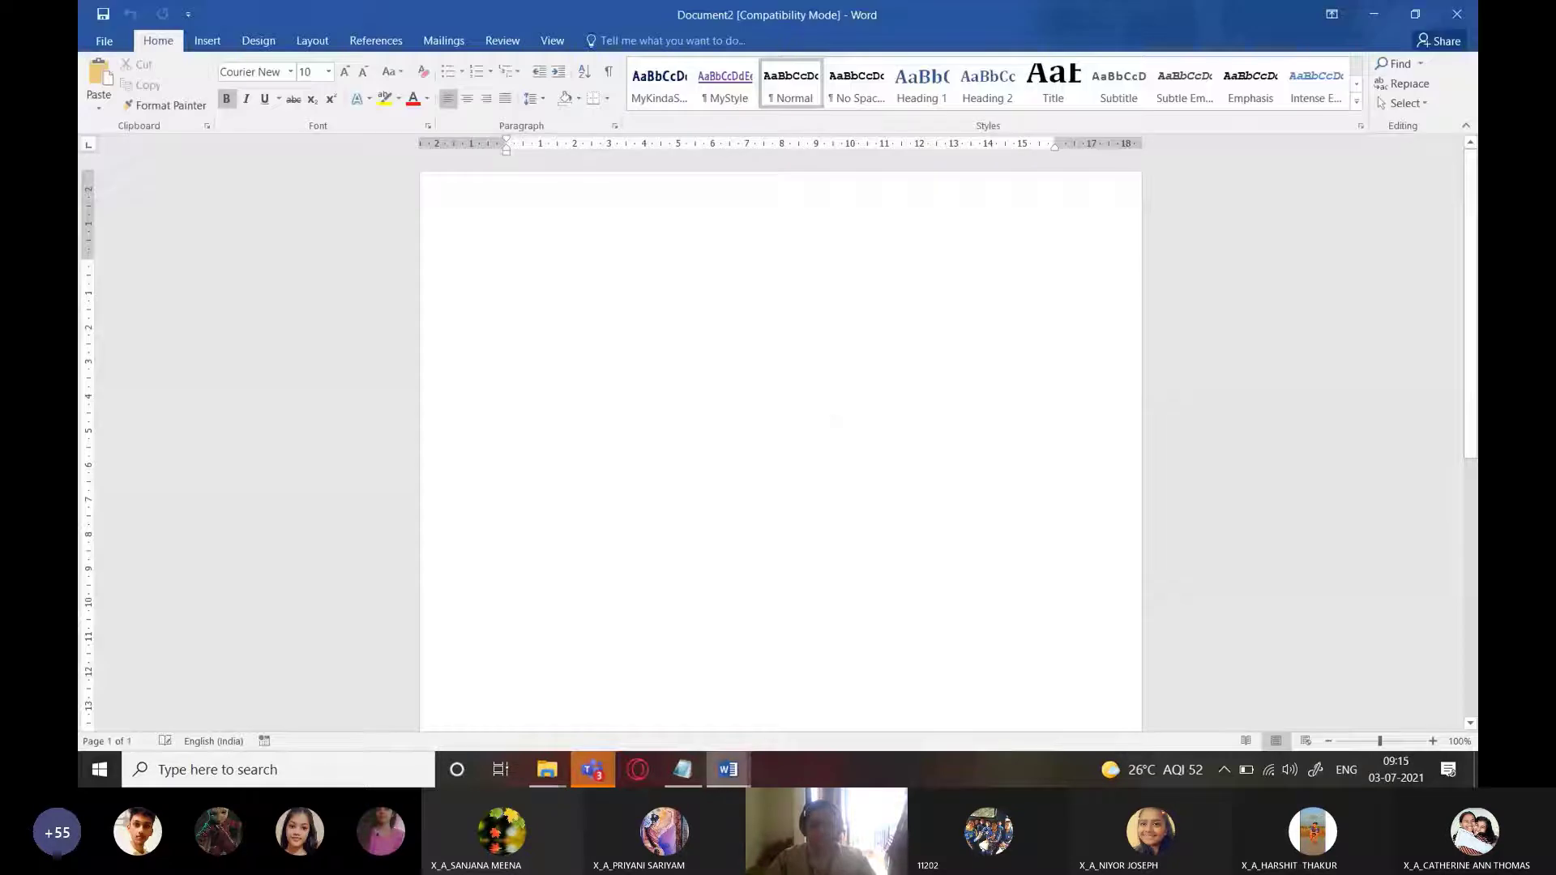
mouse_move(728, 769)
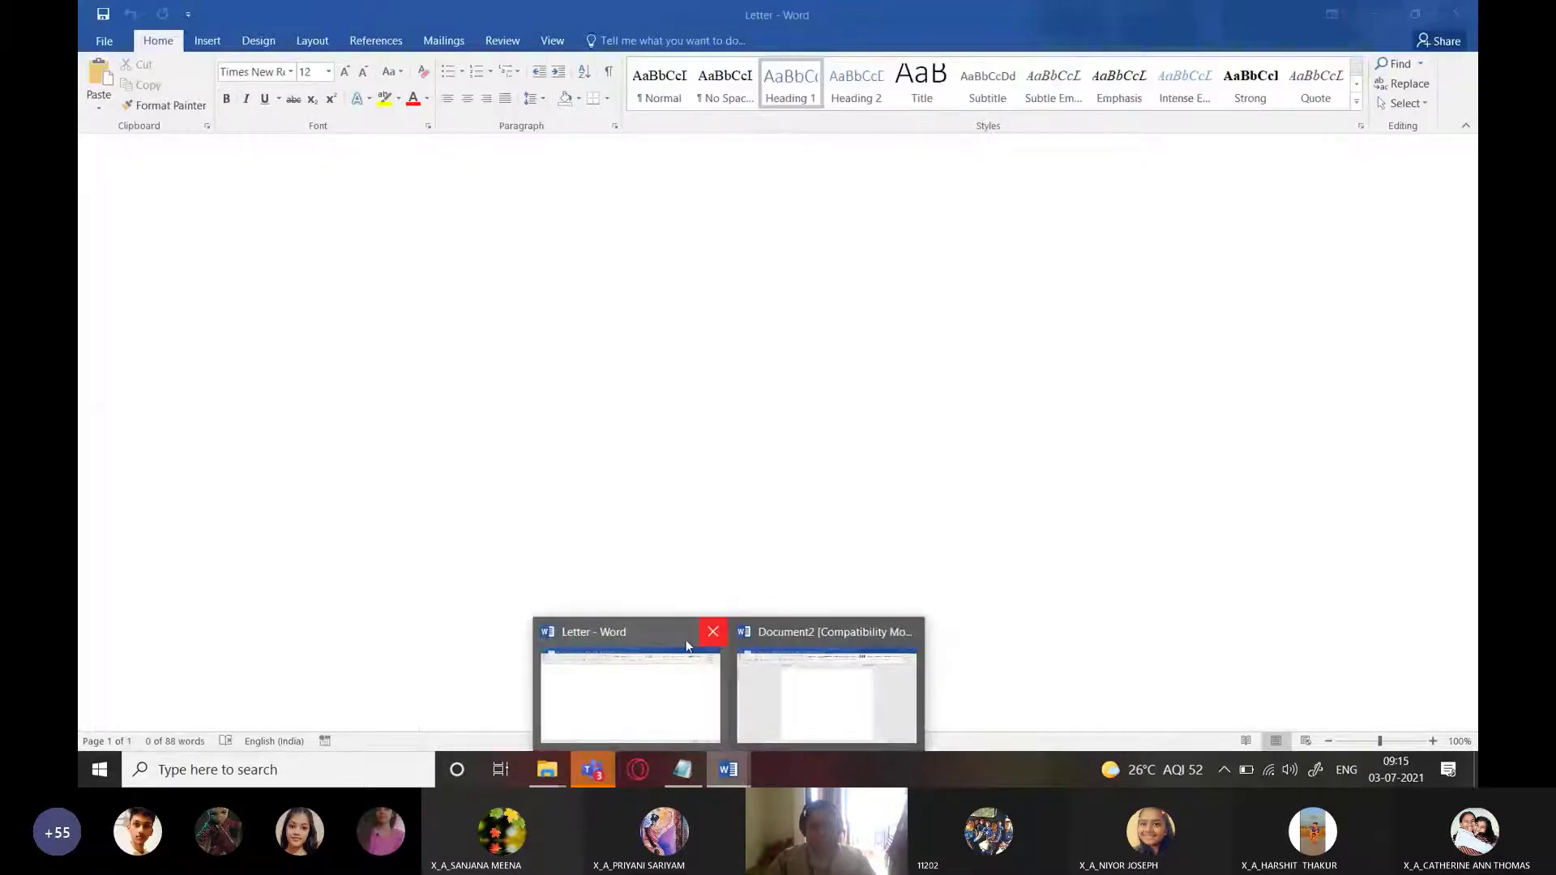
left_click(718, 637)
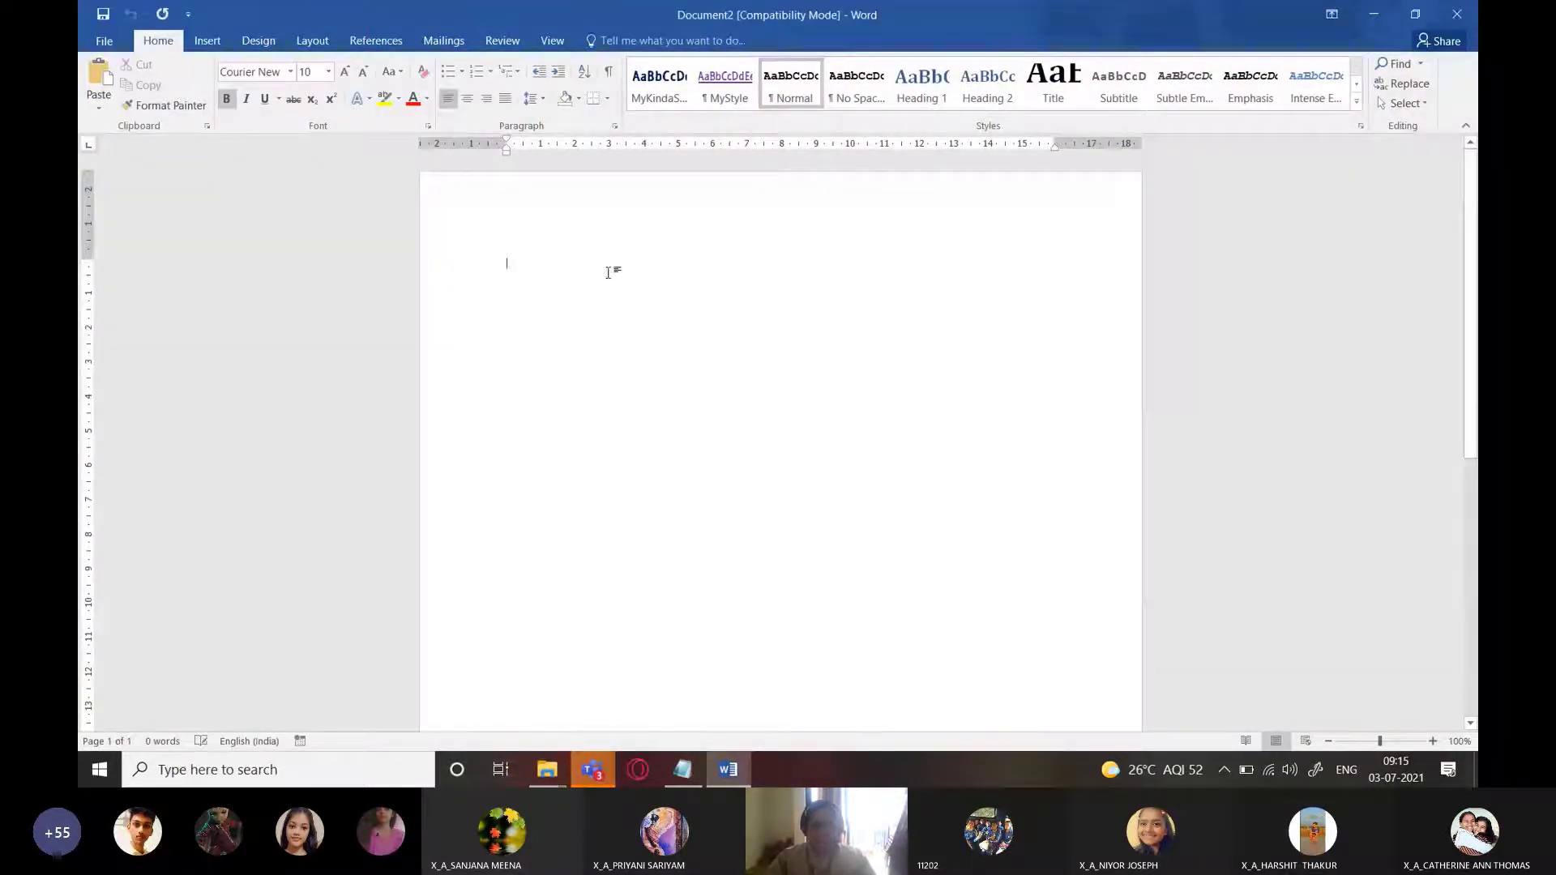
Paste the letter into Document2 and delete the recipient's name and address block
scroll(608, 272, "up", 8)
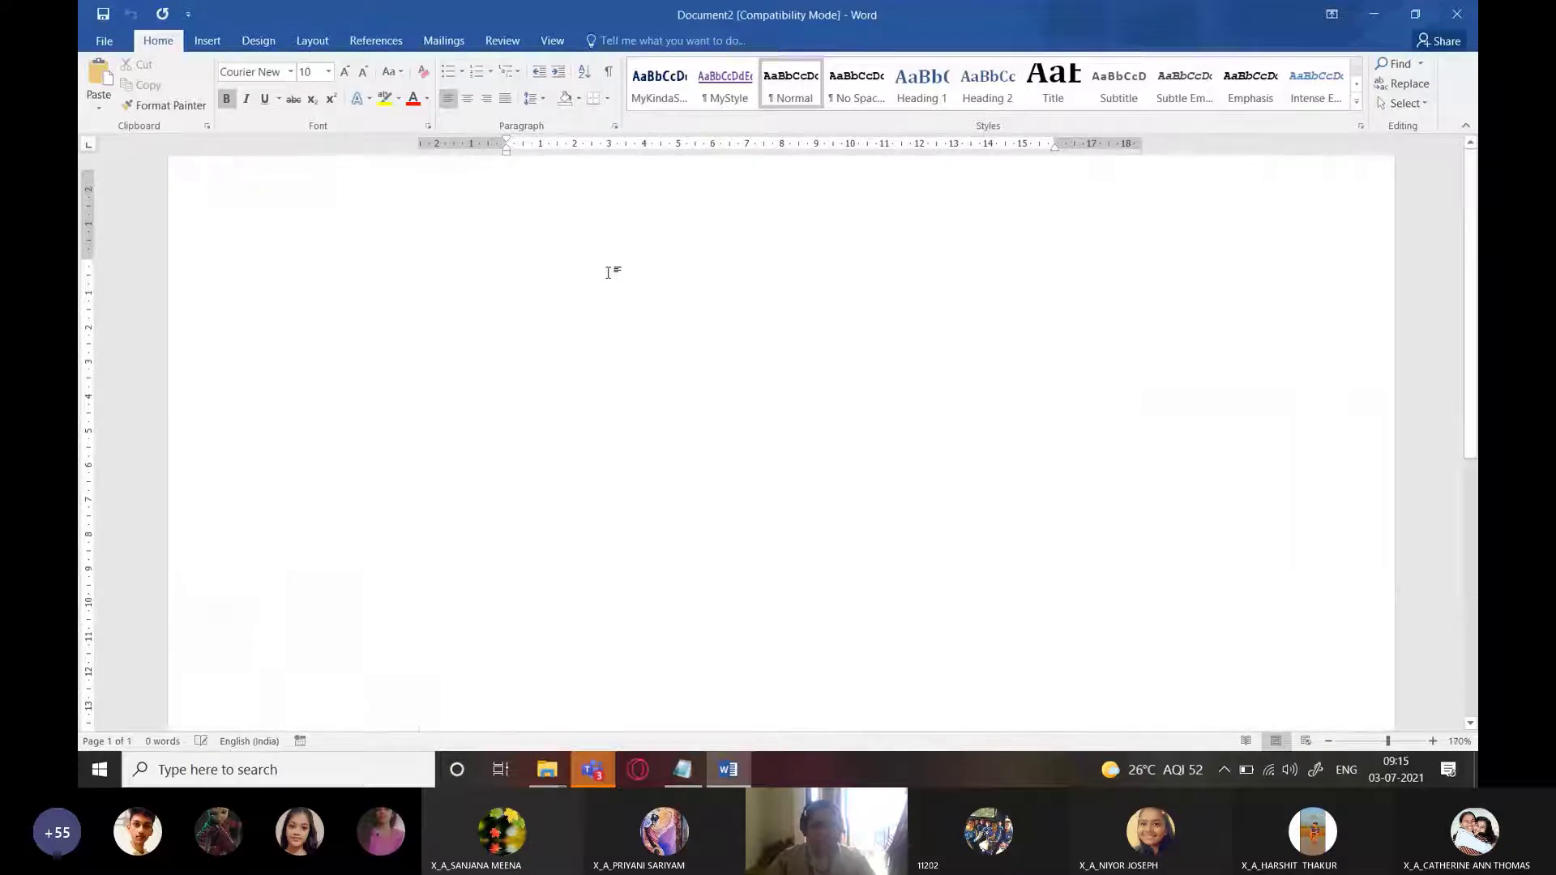
key("ctrl+v")
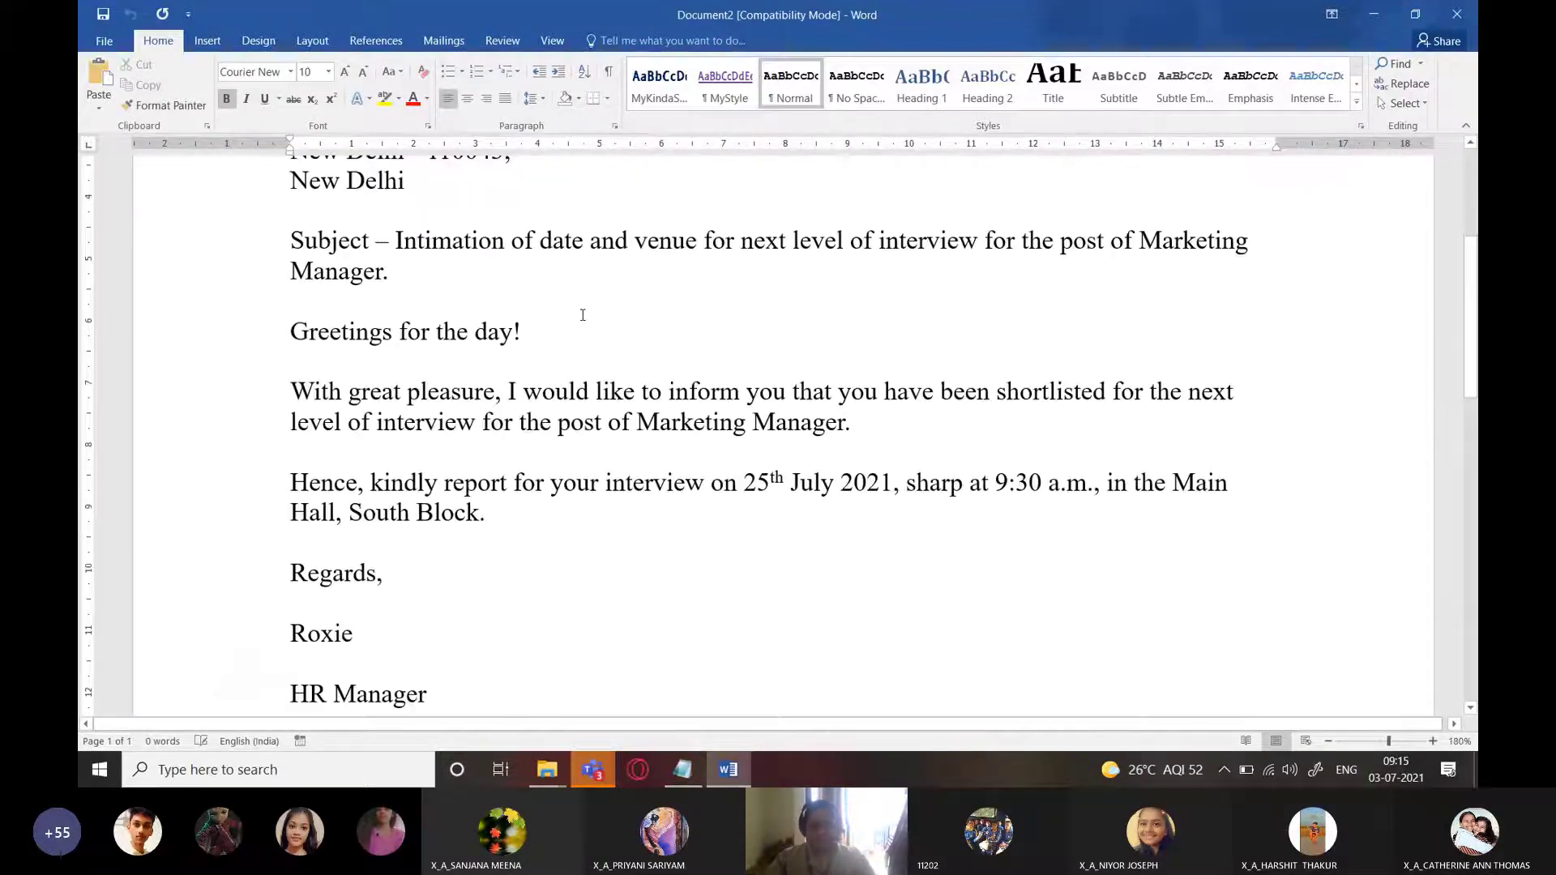
scroll(695, 440, "down", 6)
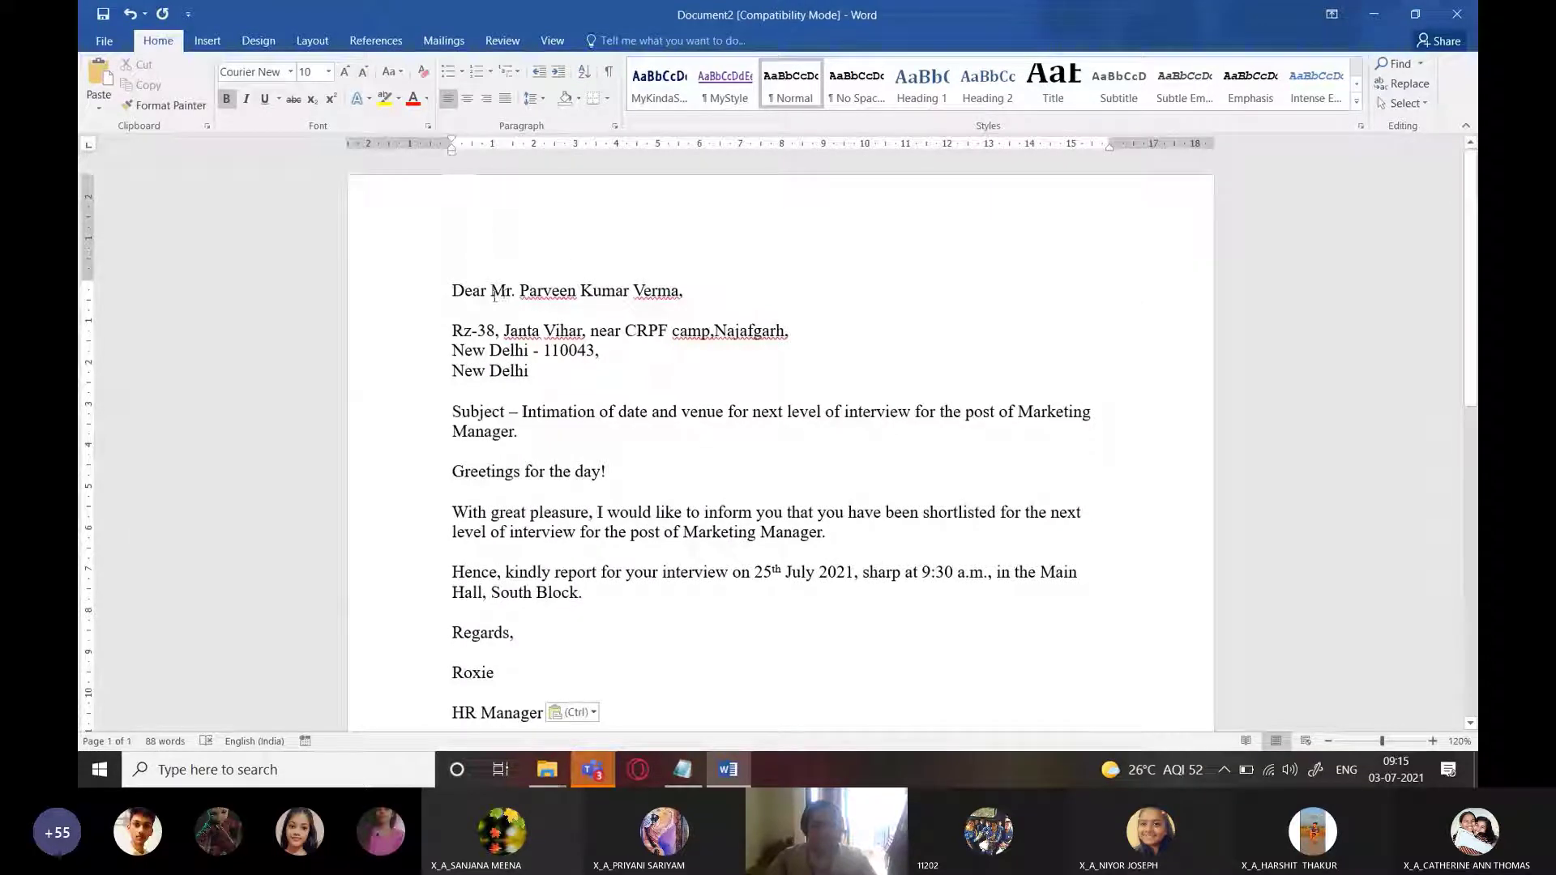
left_click_drag(494, 297, 539, 374)
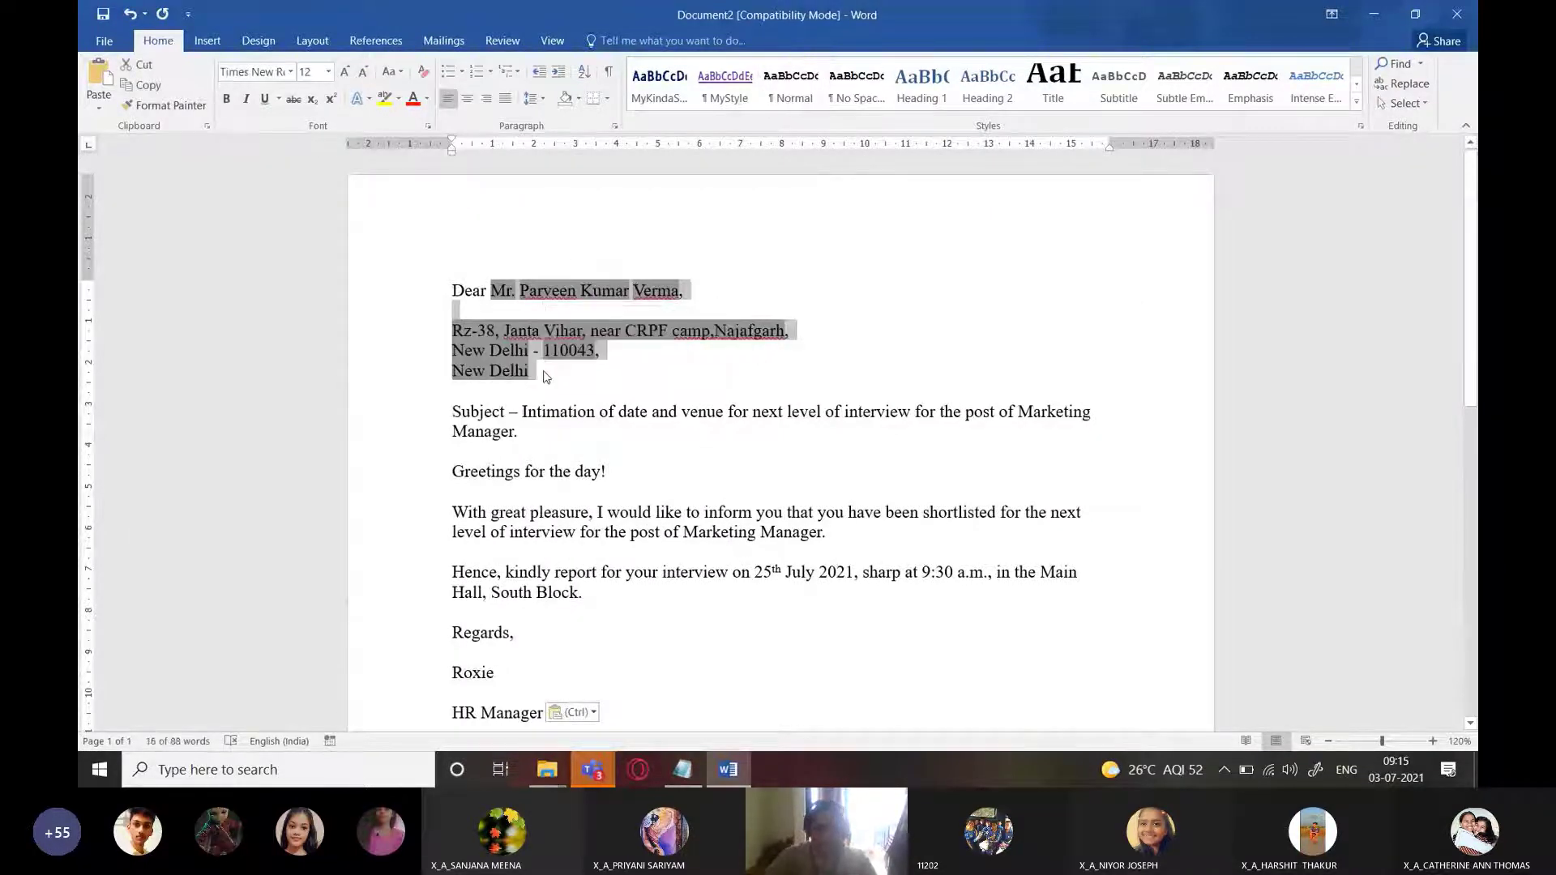
key("Delete")
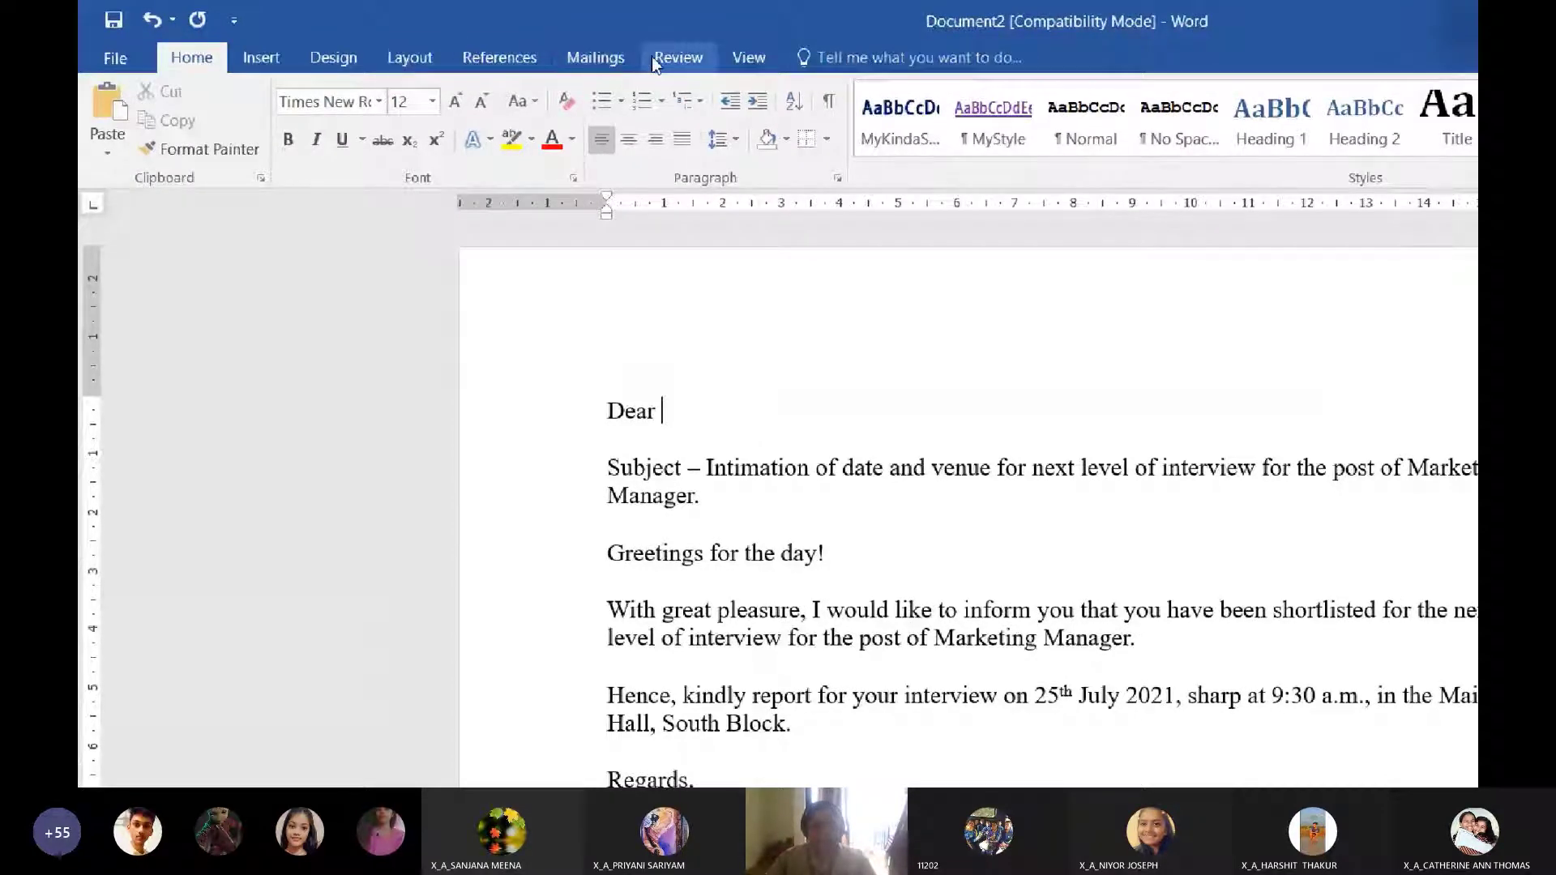
Switch the ribbon to the Mailings commands
left_click(589, 65)
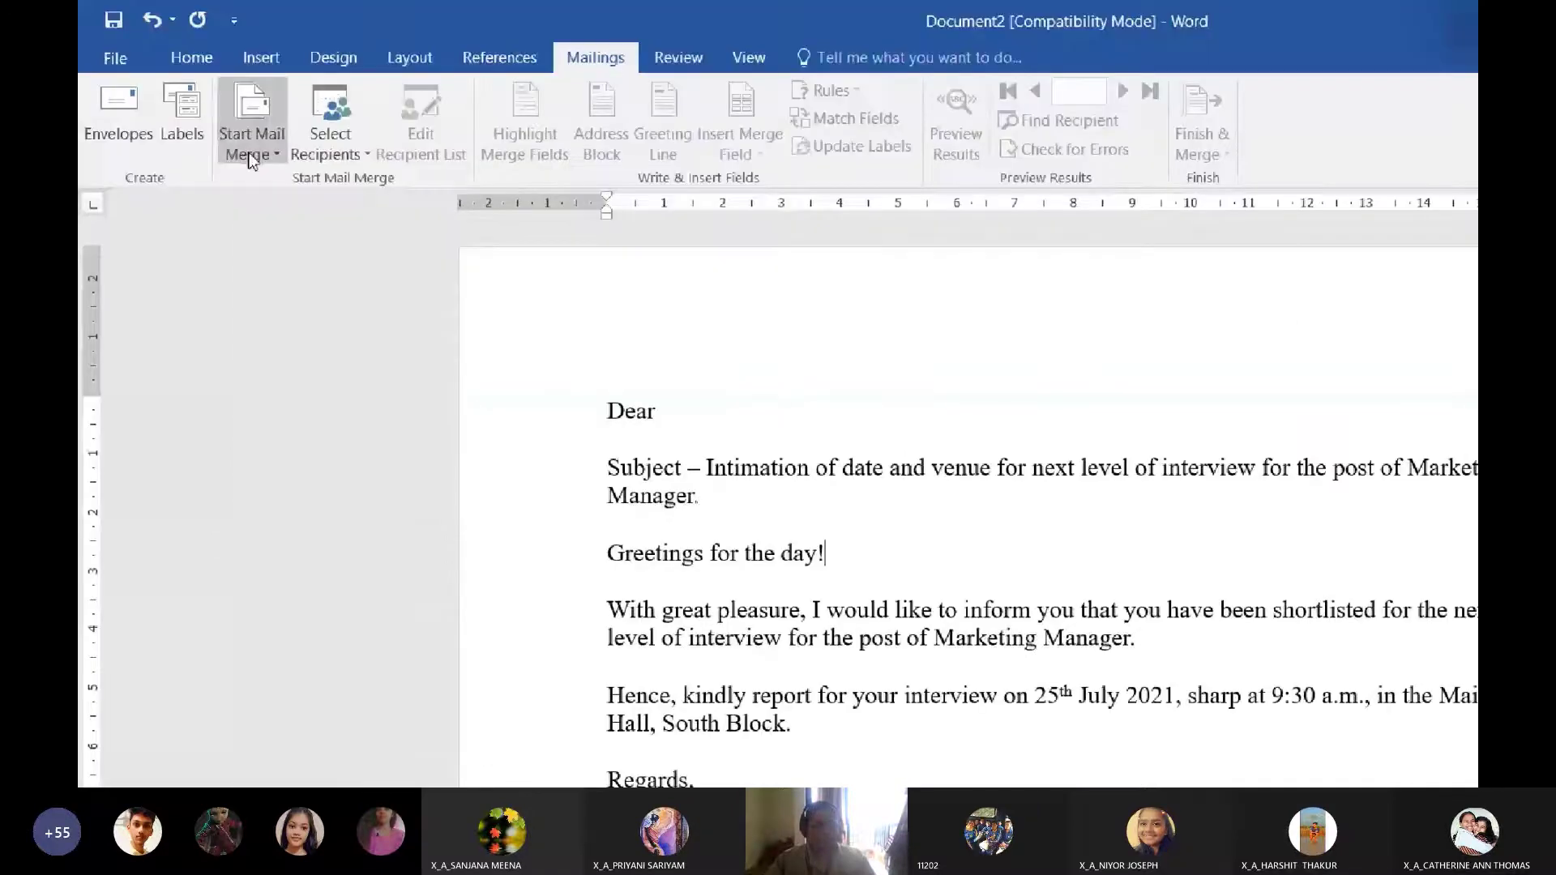
Launch the Step-by-Step Mail Merge Wizard, widen its pane, and advance with Letters selected
left_click(252, 146)
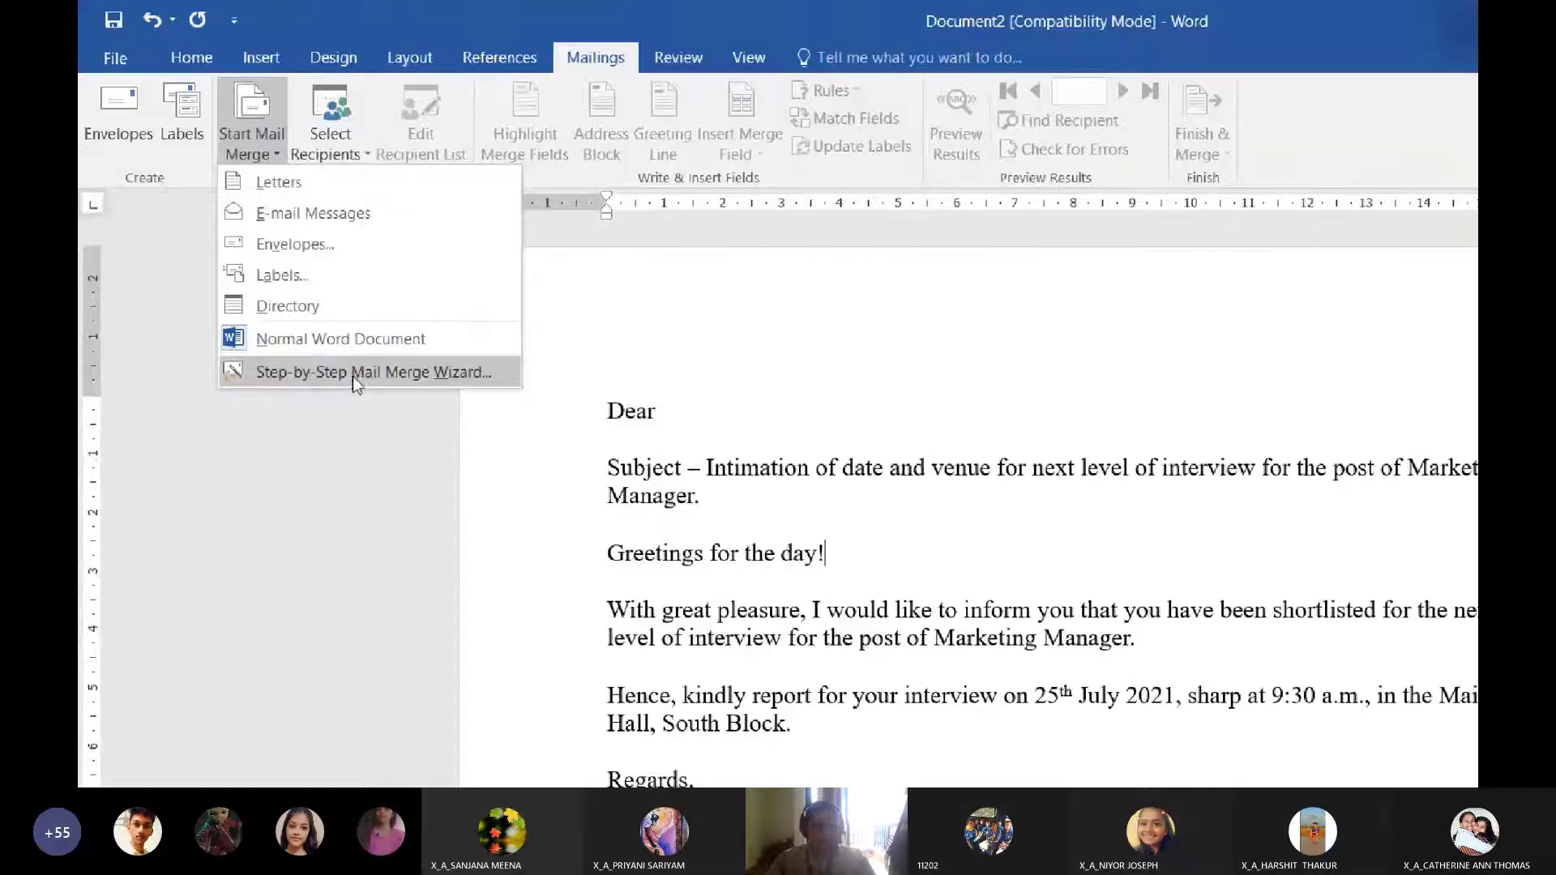
left_click(765, 327)
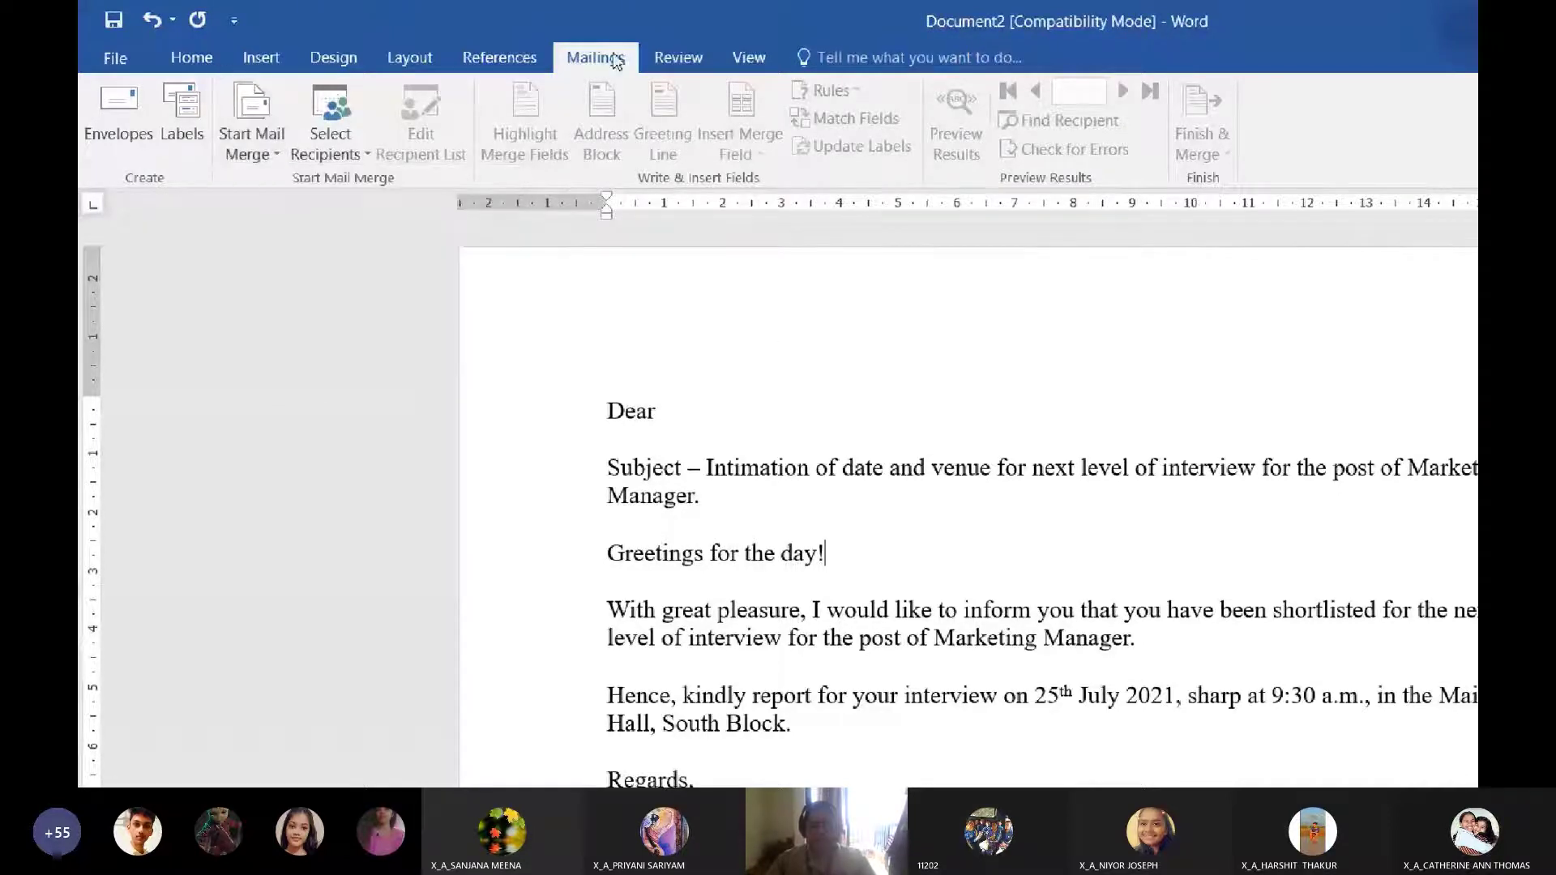
left_click(241, 154)
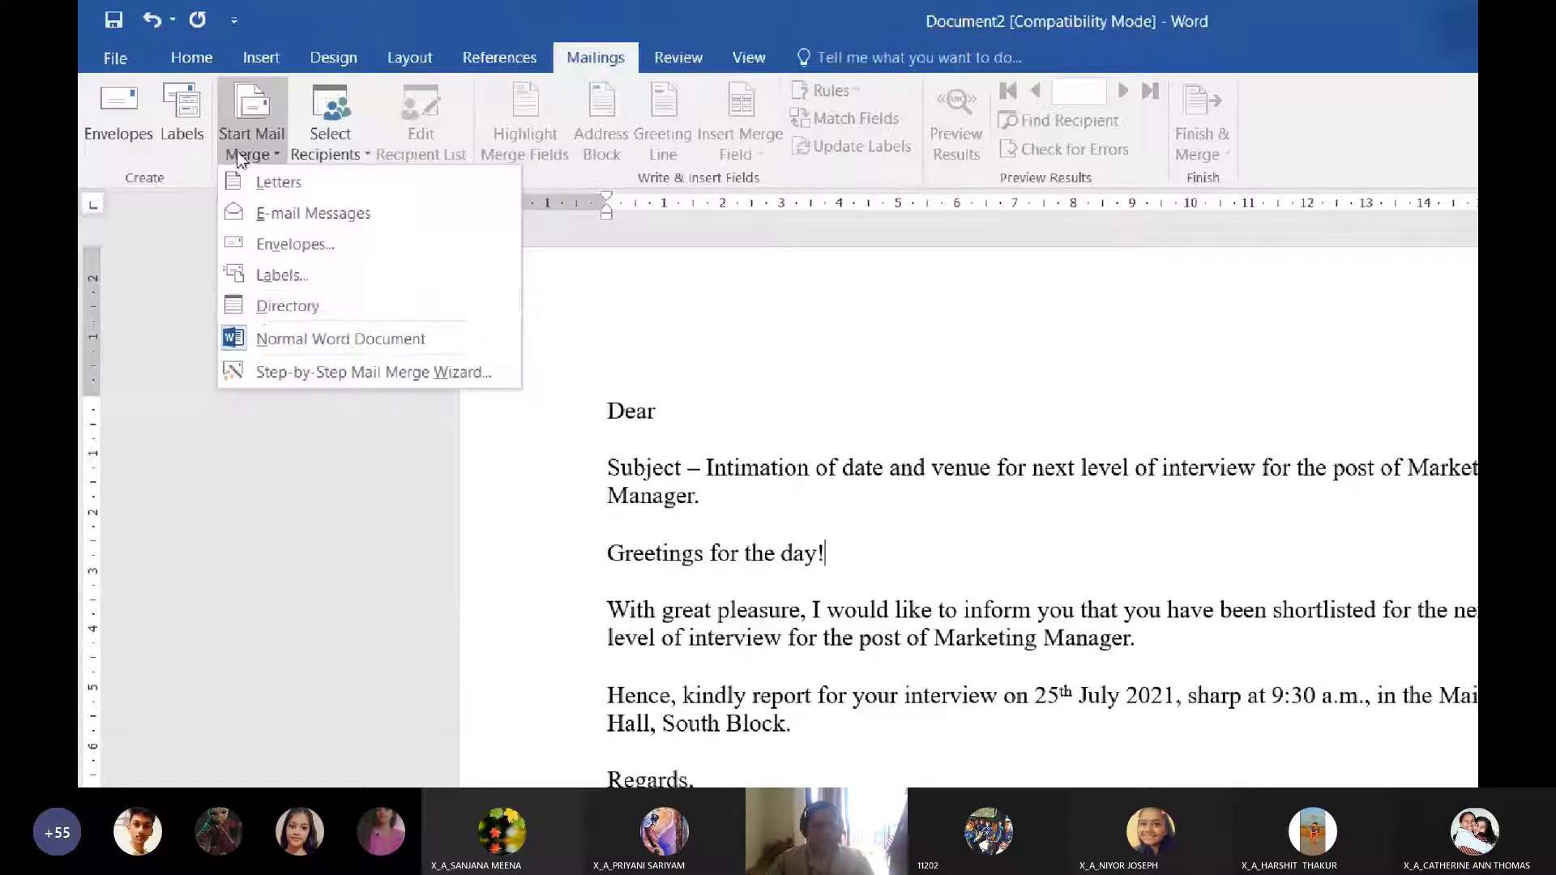
left_click(412, 377)
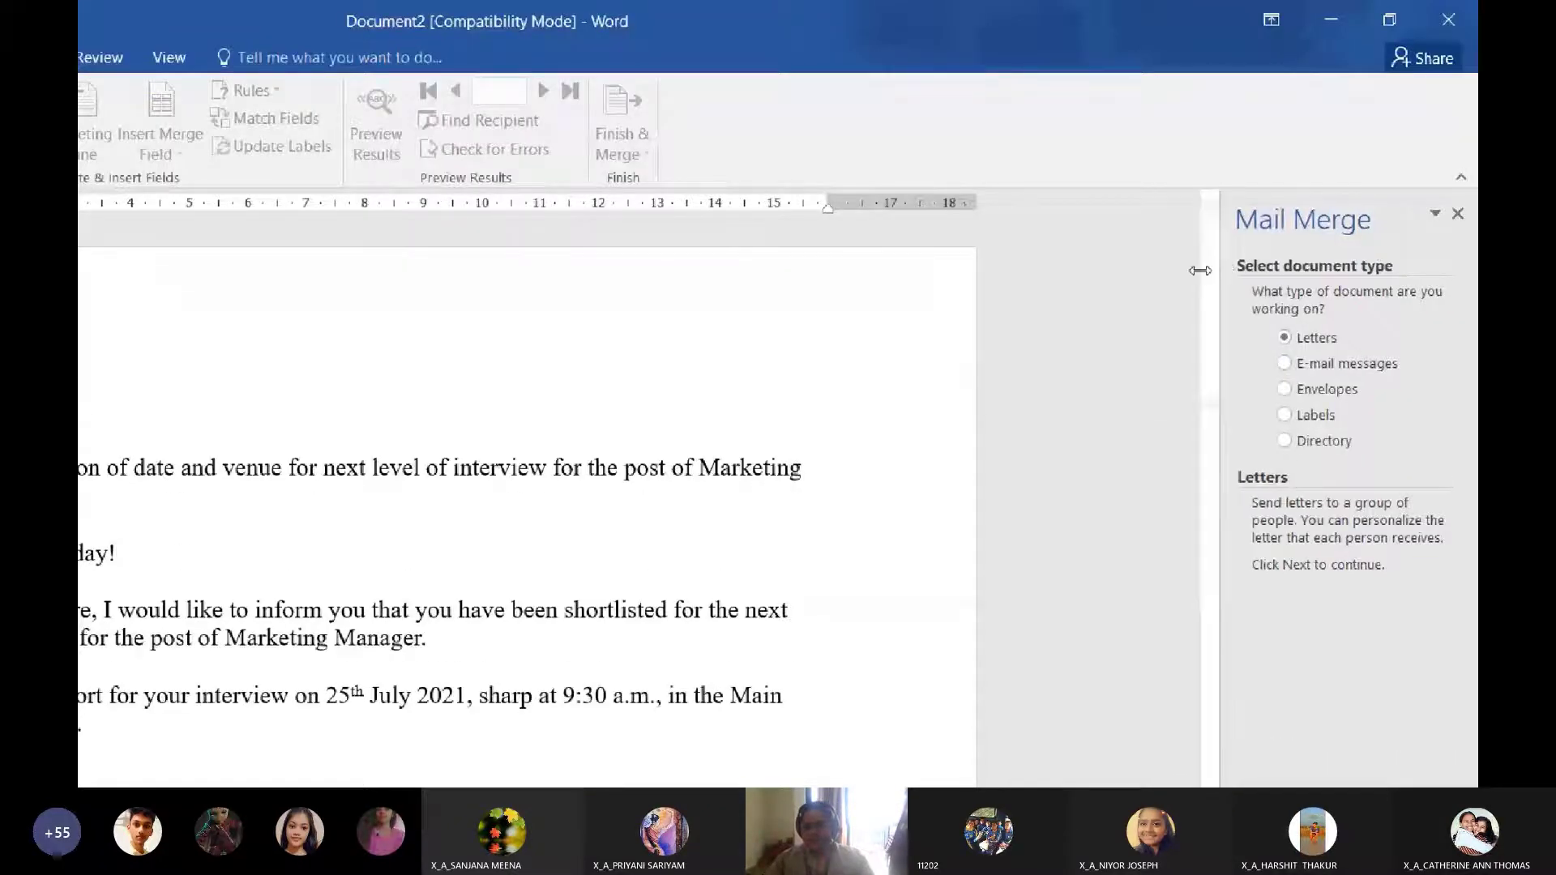
left_click_drag(1222, 271, 1121, 272)
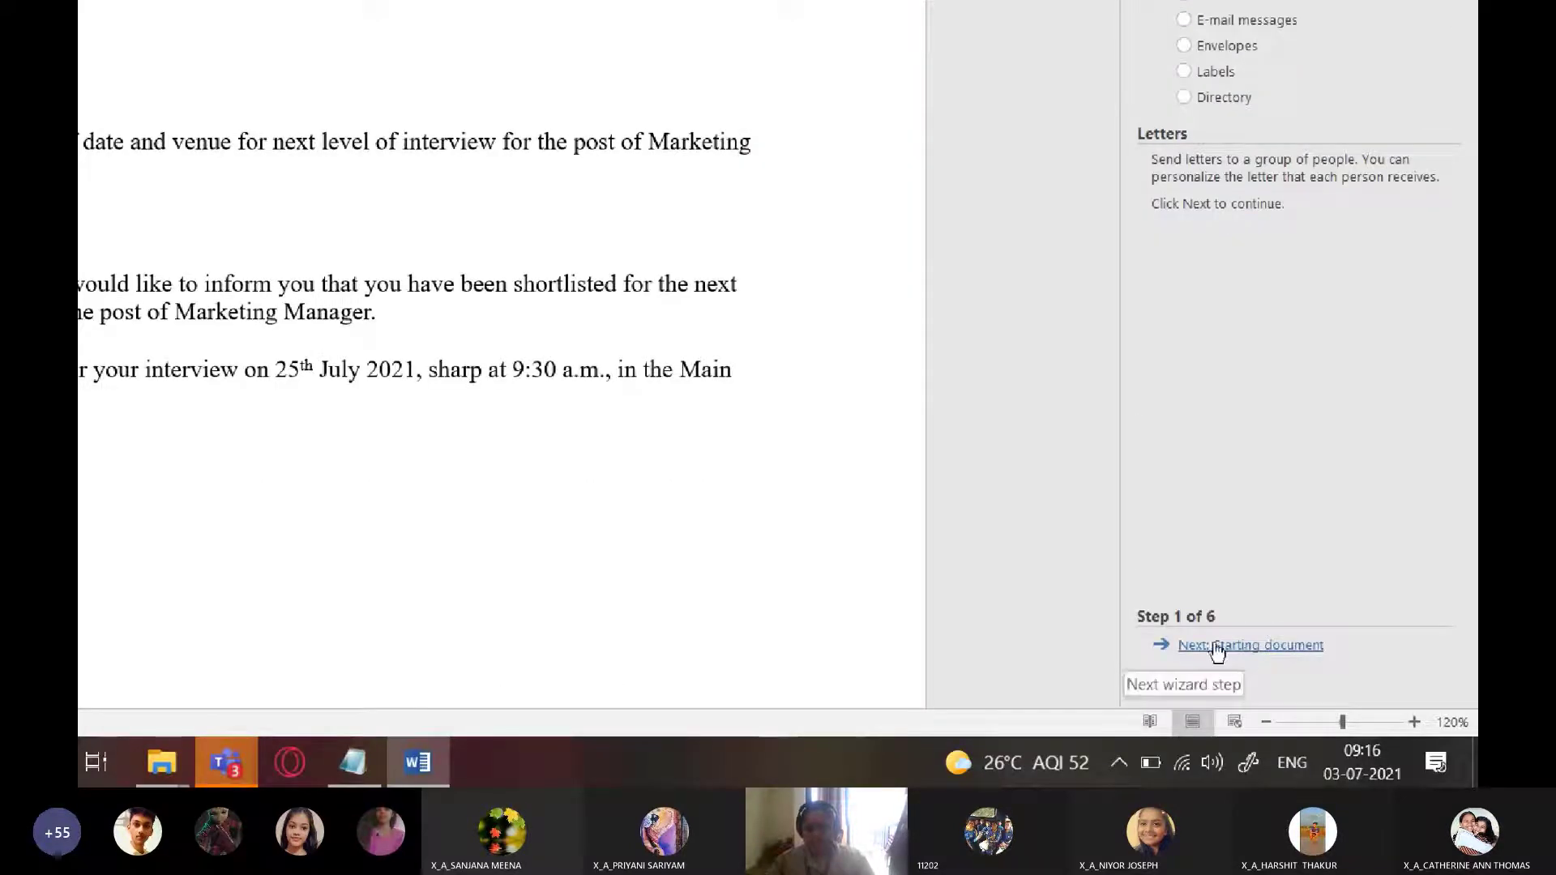
left_click(1232, 646)
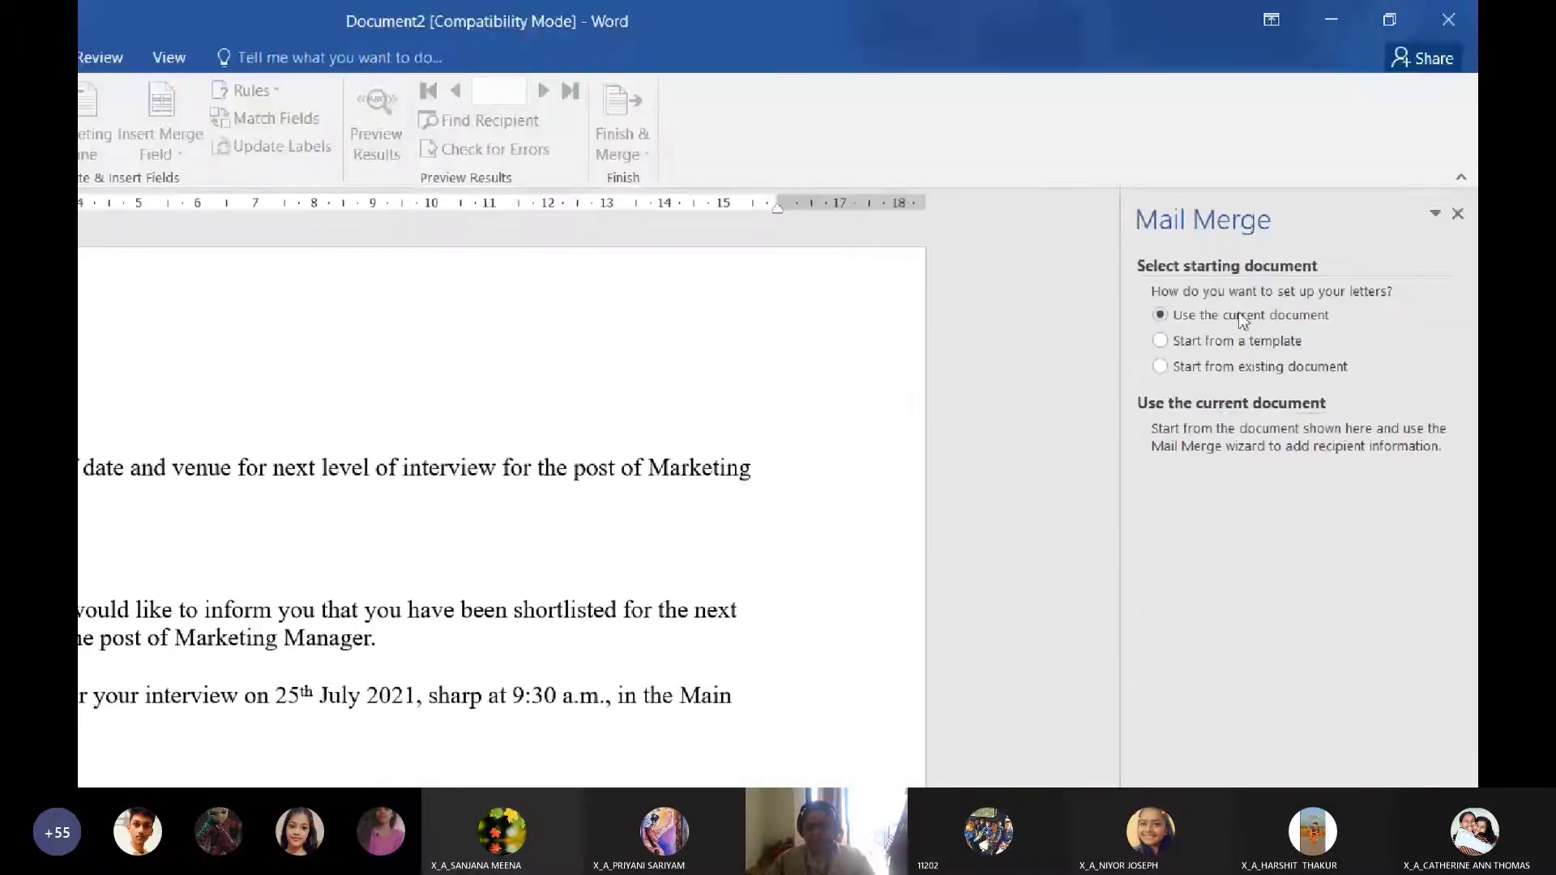
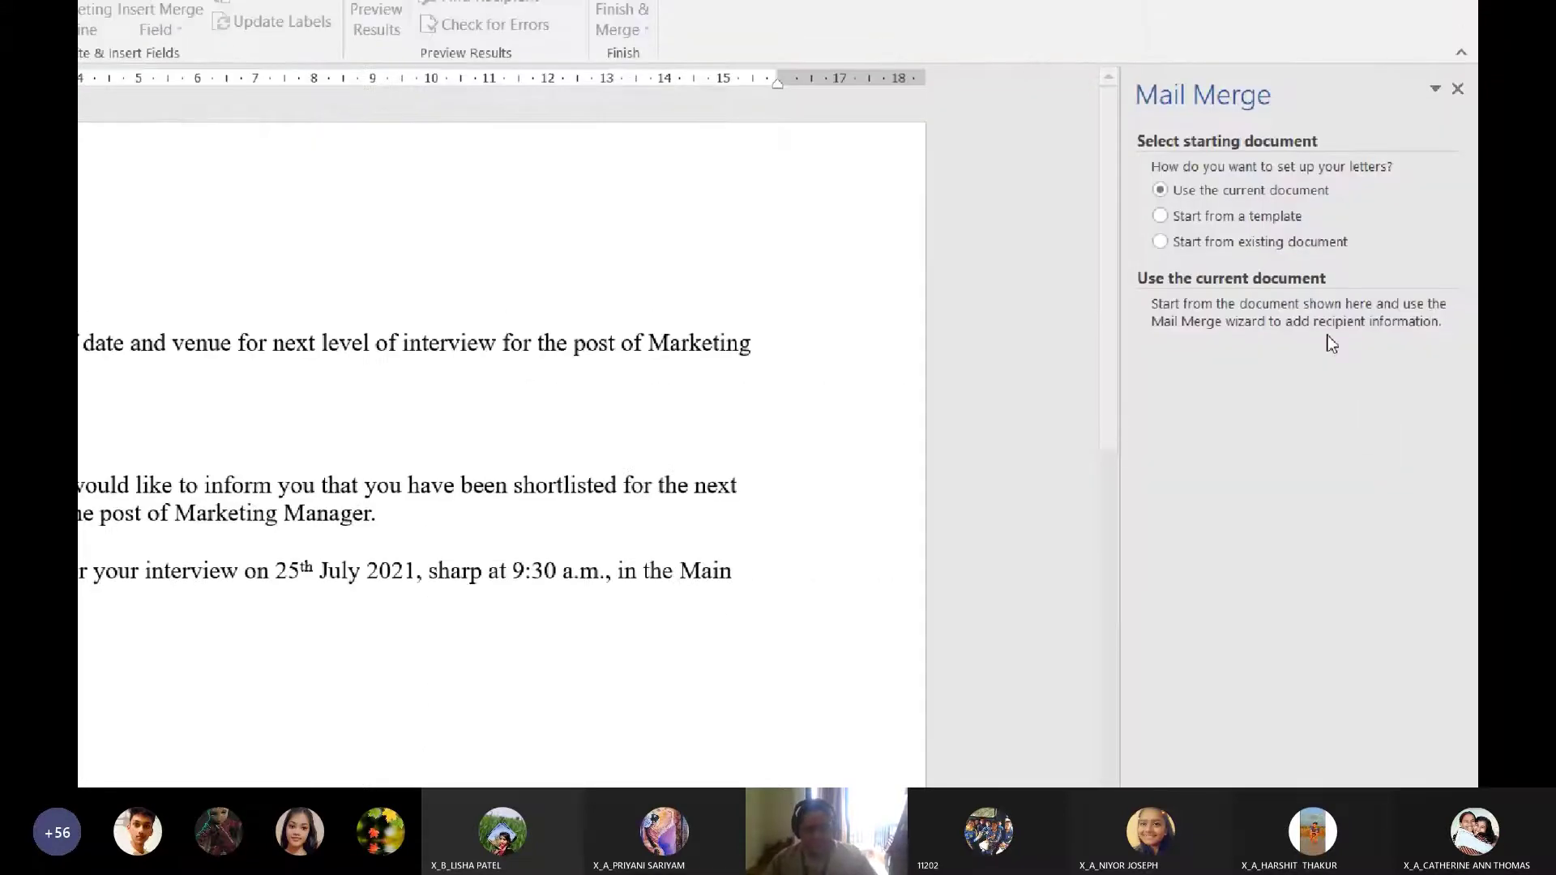
Keep the current interview letter as the starting document and advance to recipient selection
left_click(1160, 367)
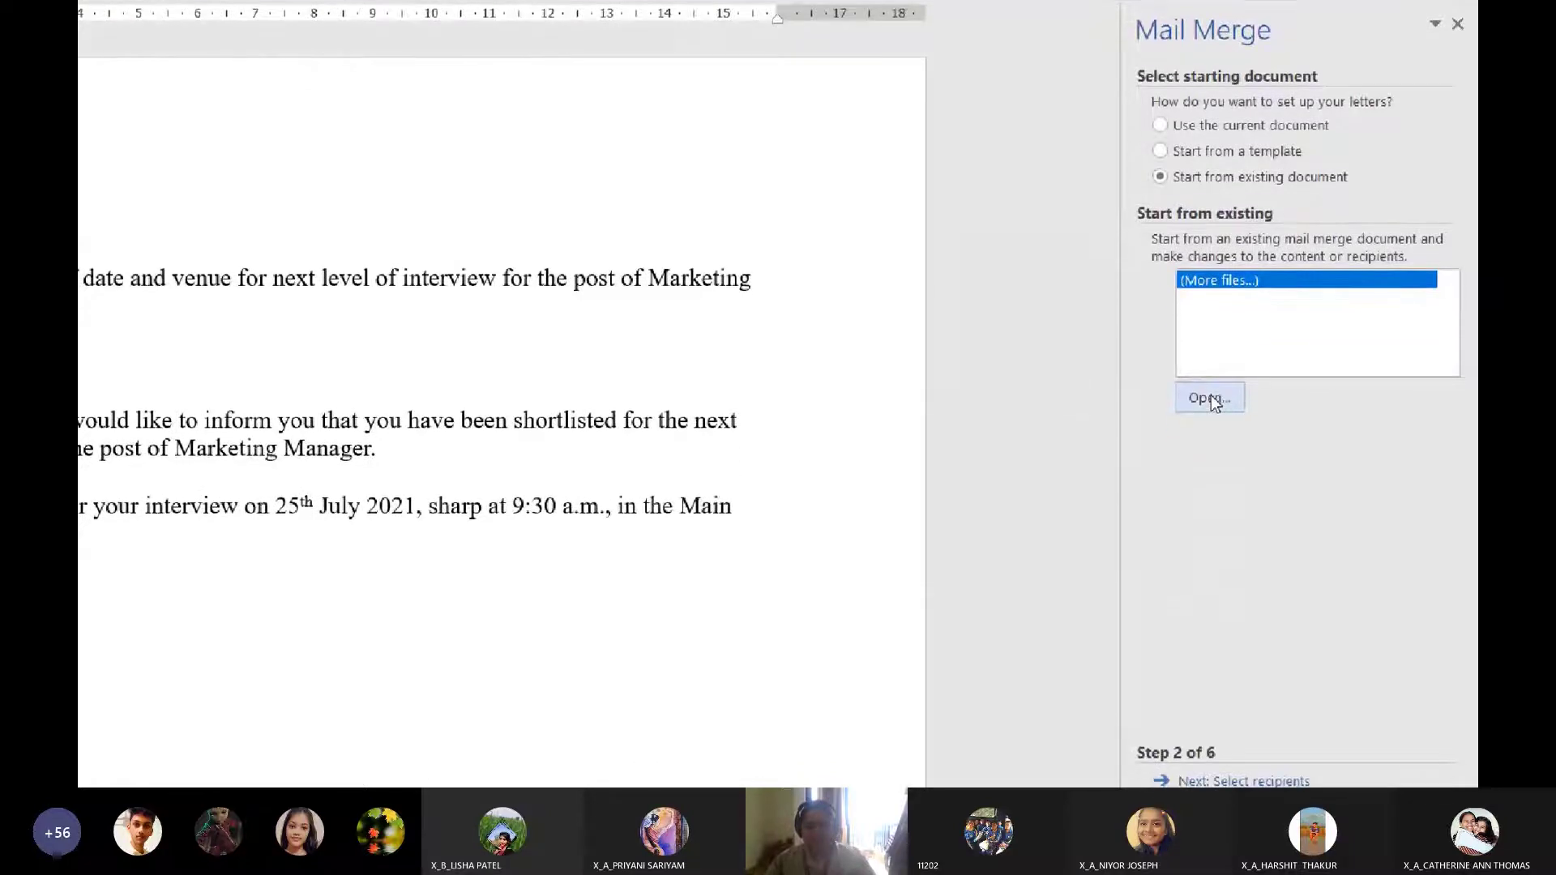
left_click(1211, 415)
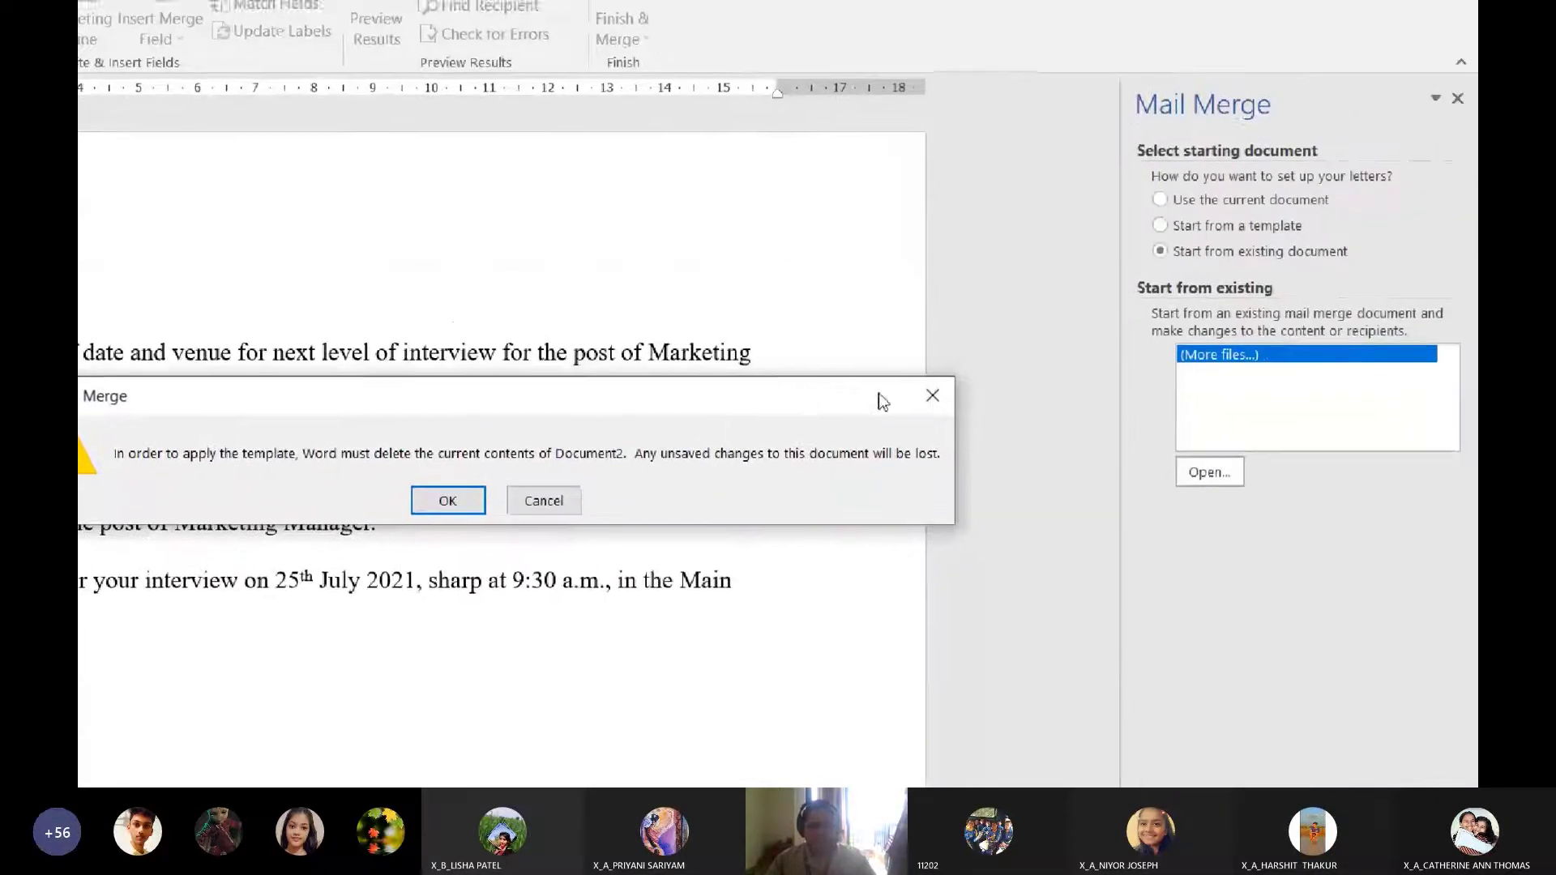
left_click(1156, 330)
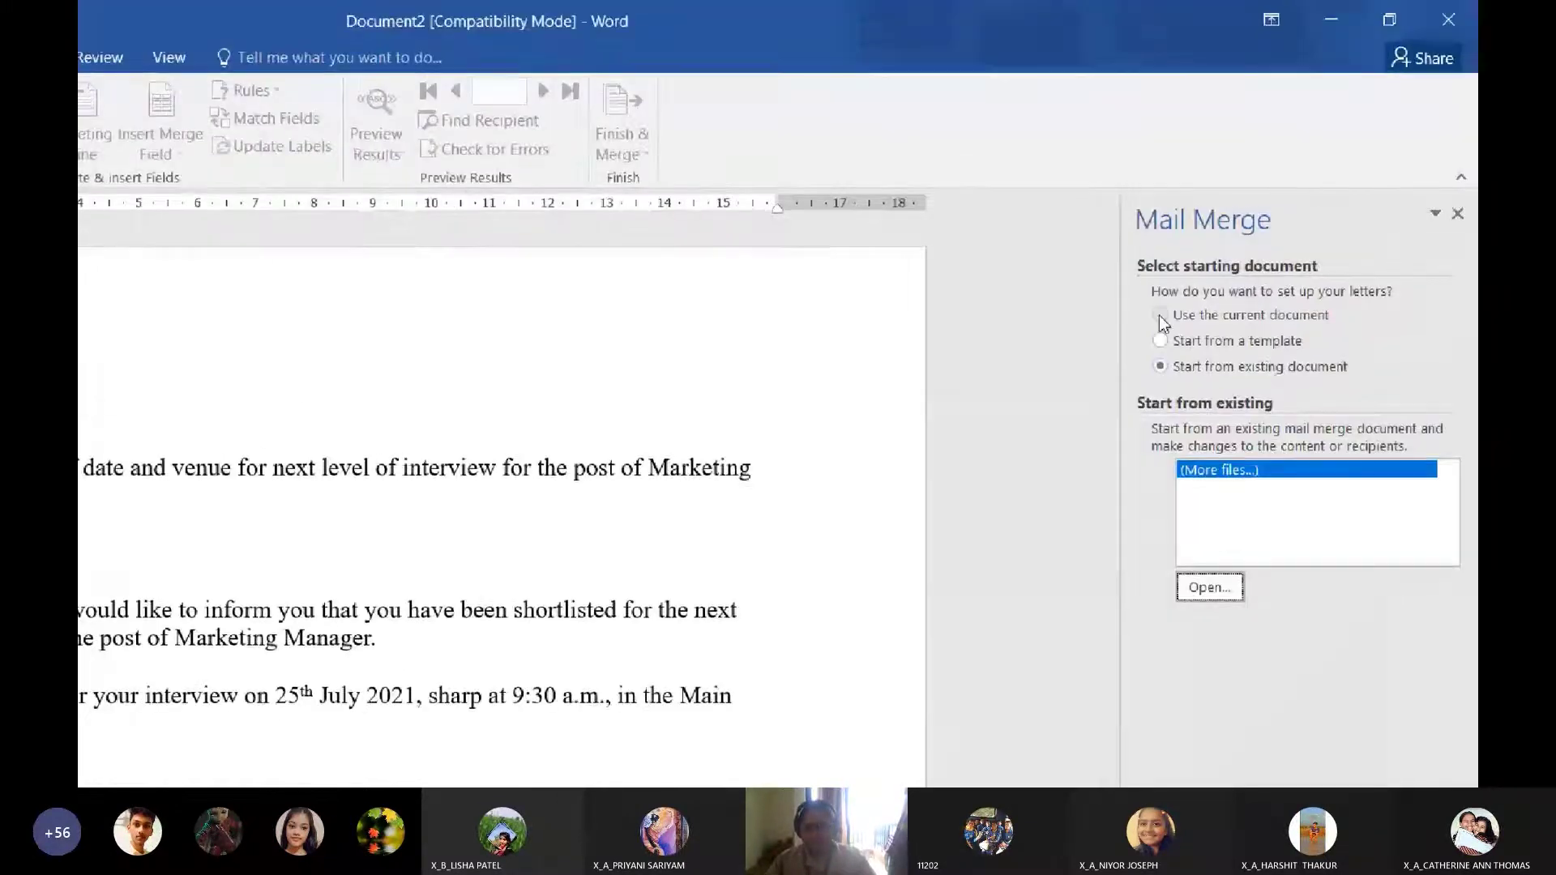
left_click(1160, 316)
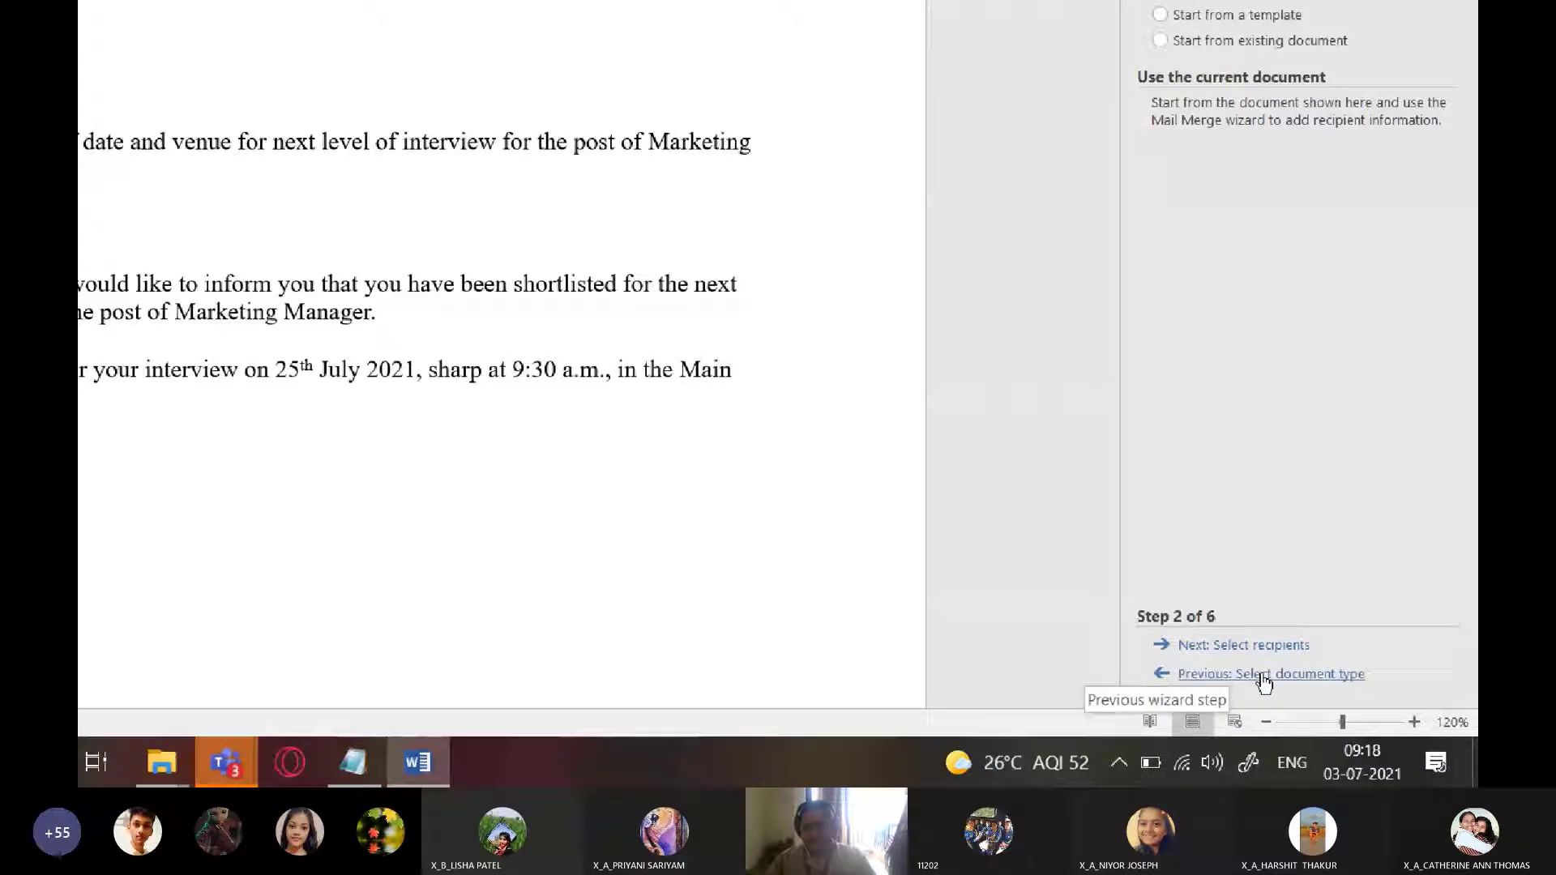
left_click(1241, 678)
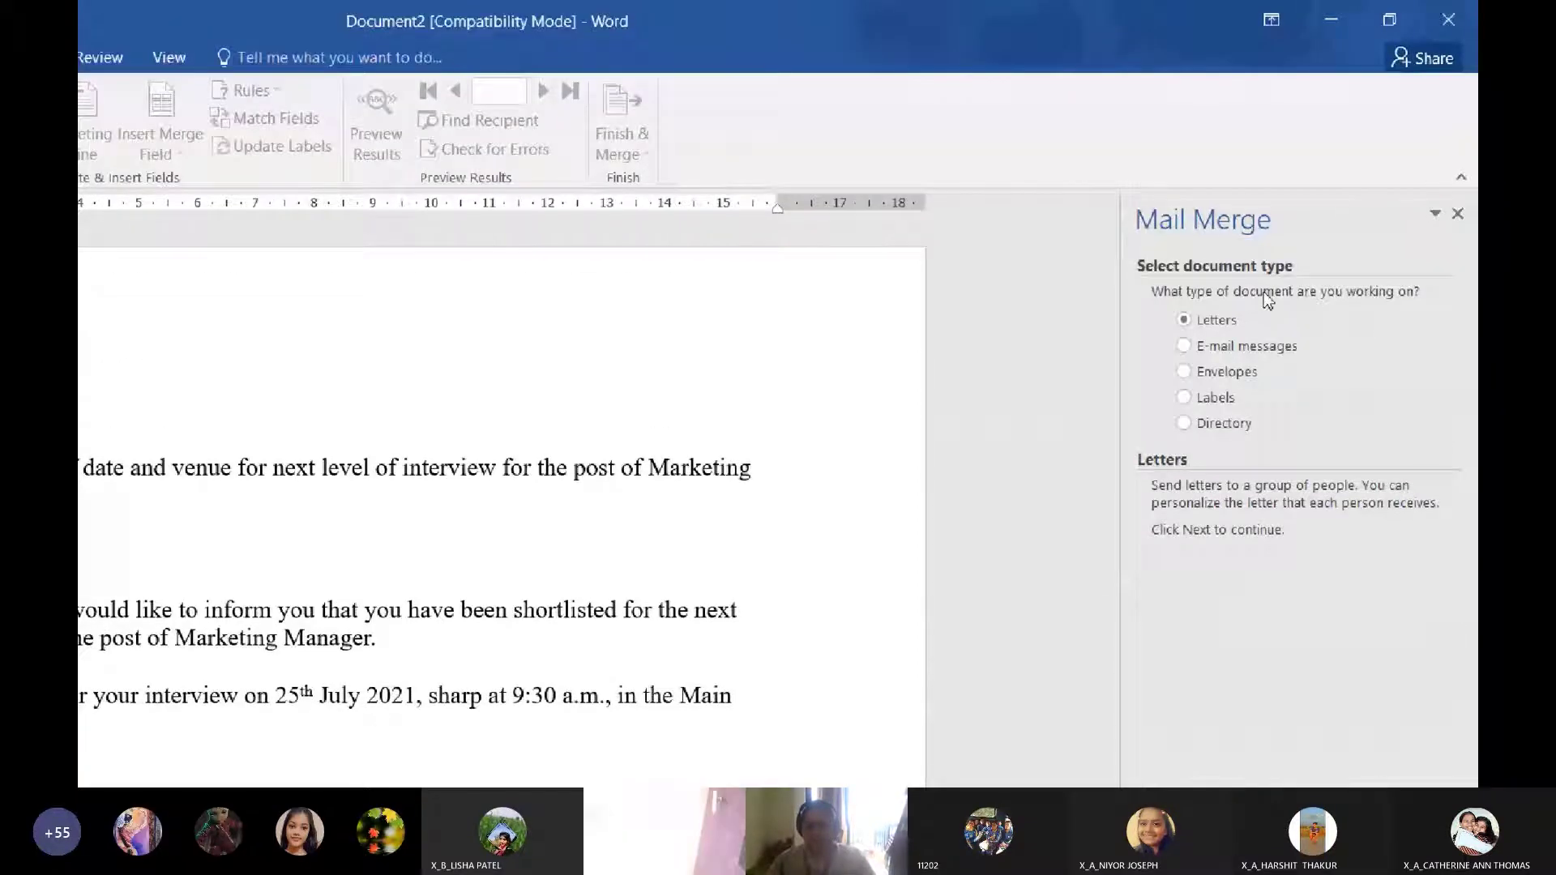
left_click(1212, 647)
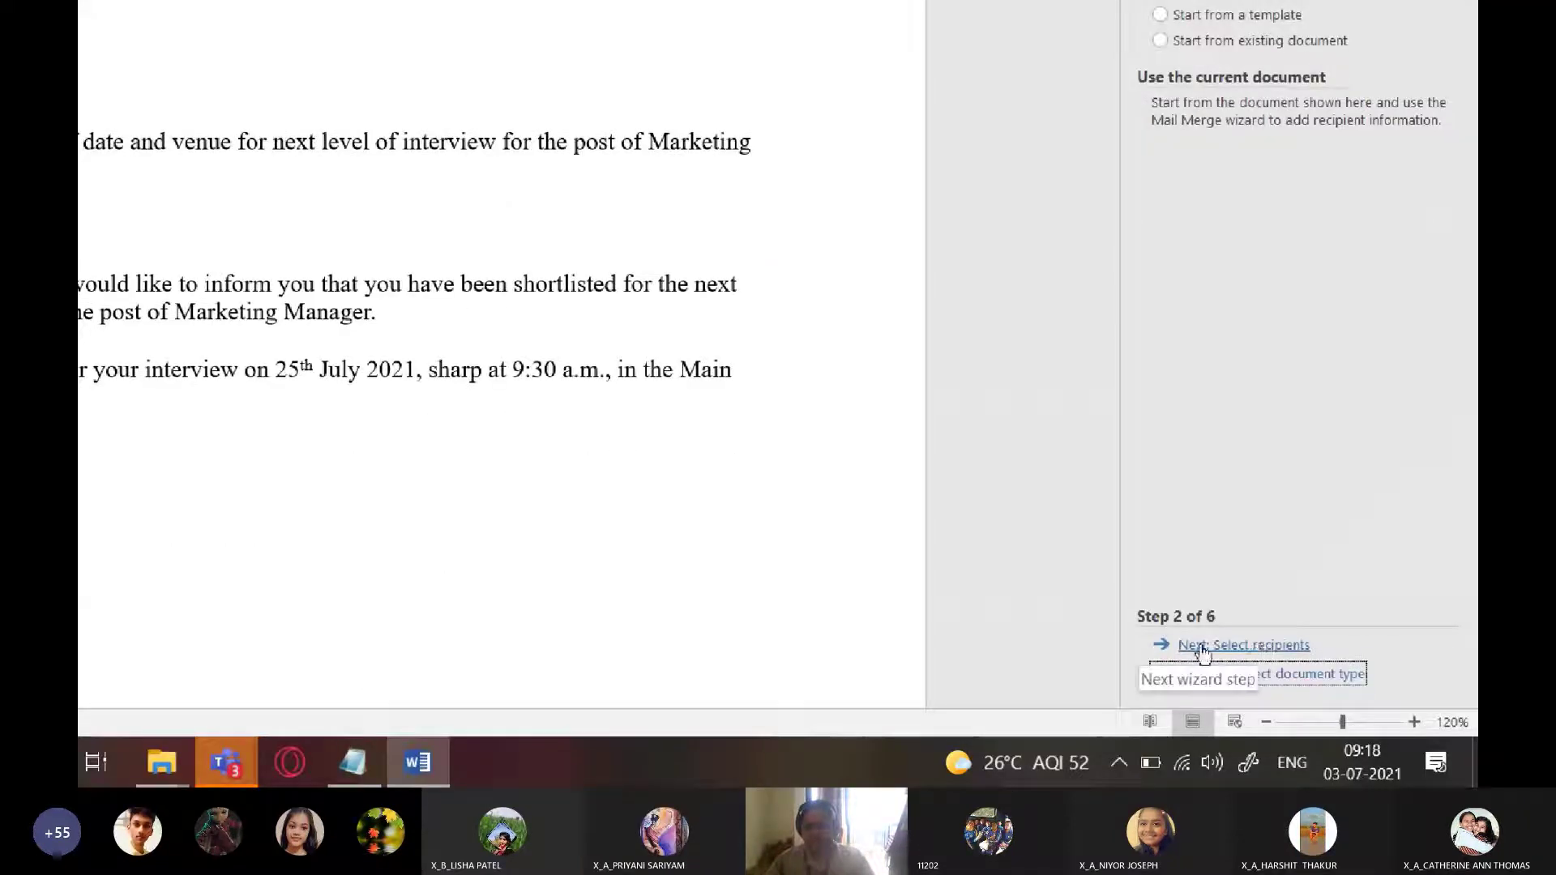
left_click(1253, 647)
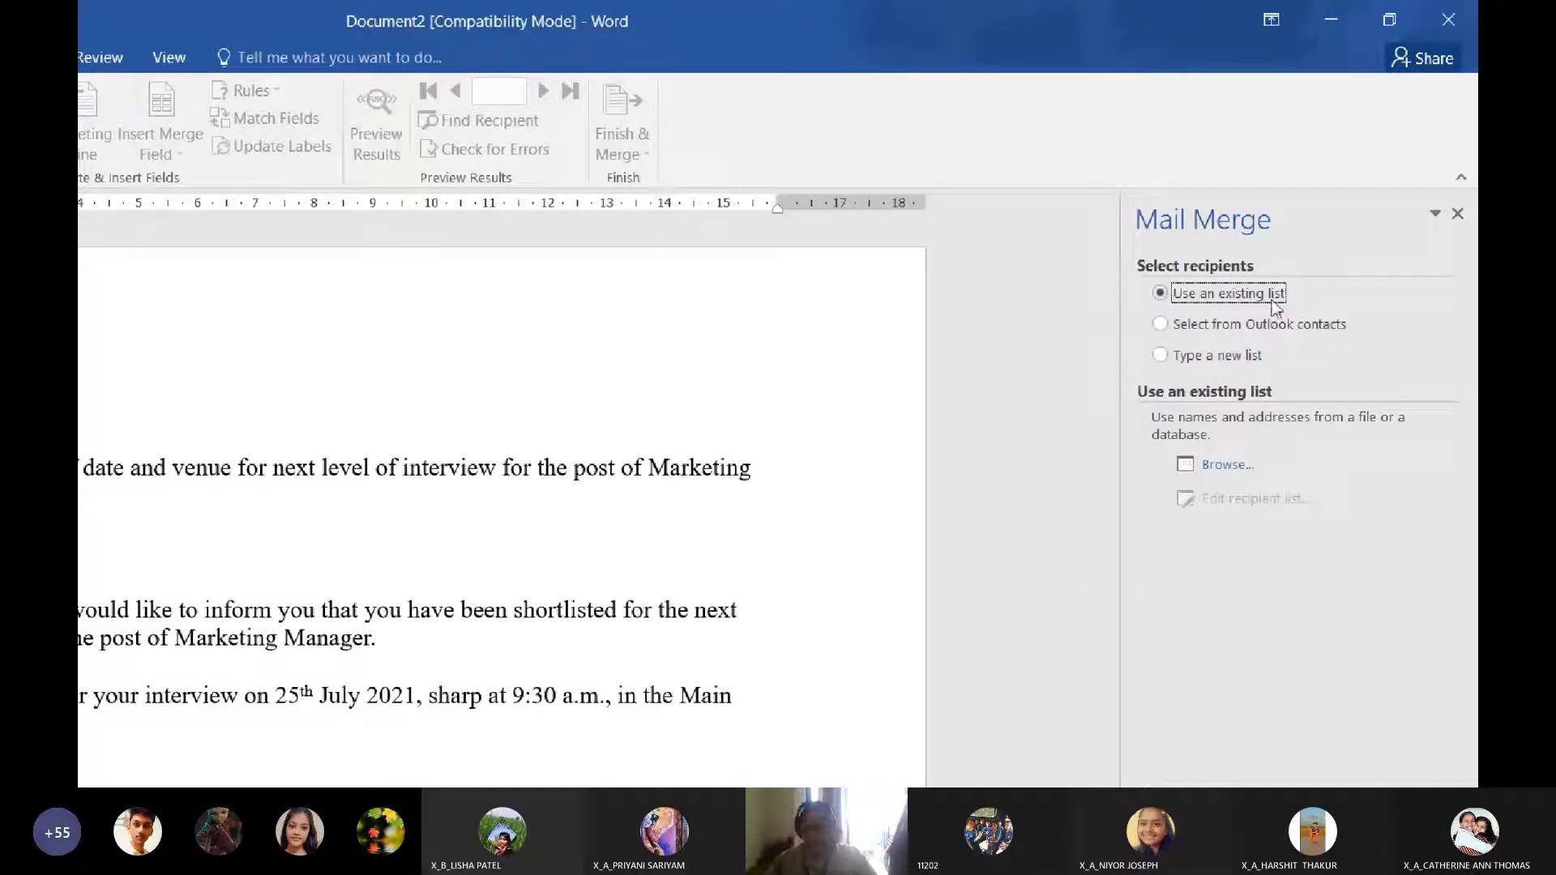
Create a new typed recipient list, widen the New Address List, and open Customize Columns
left_click(1161, 355)
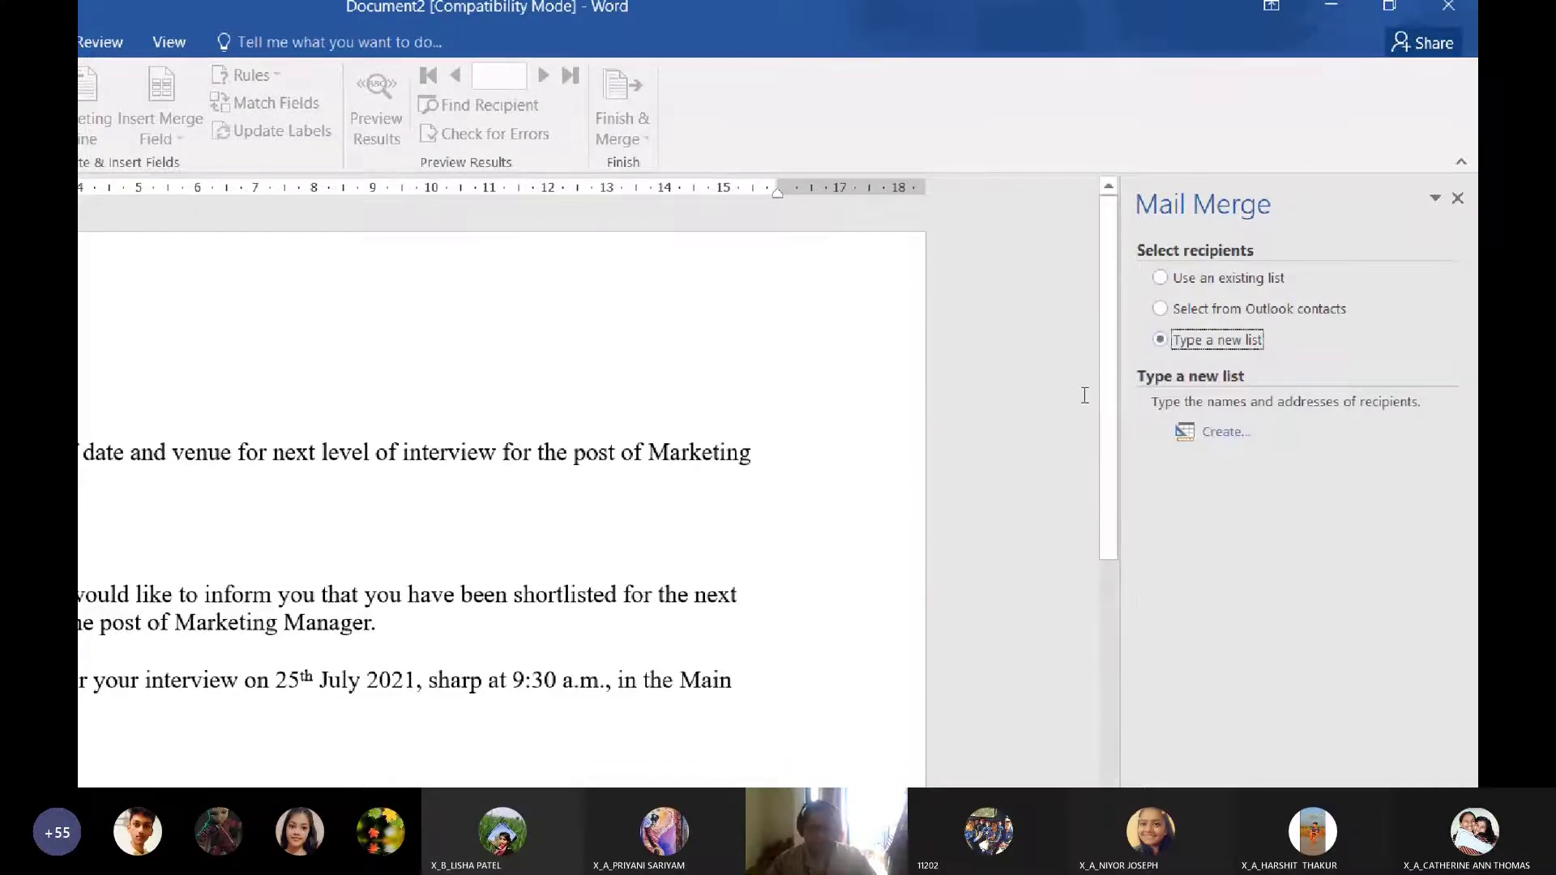
left_click(1225, 431)
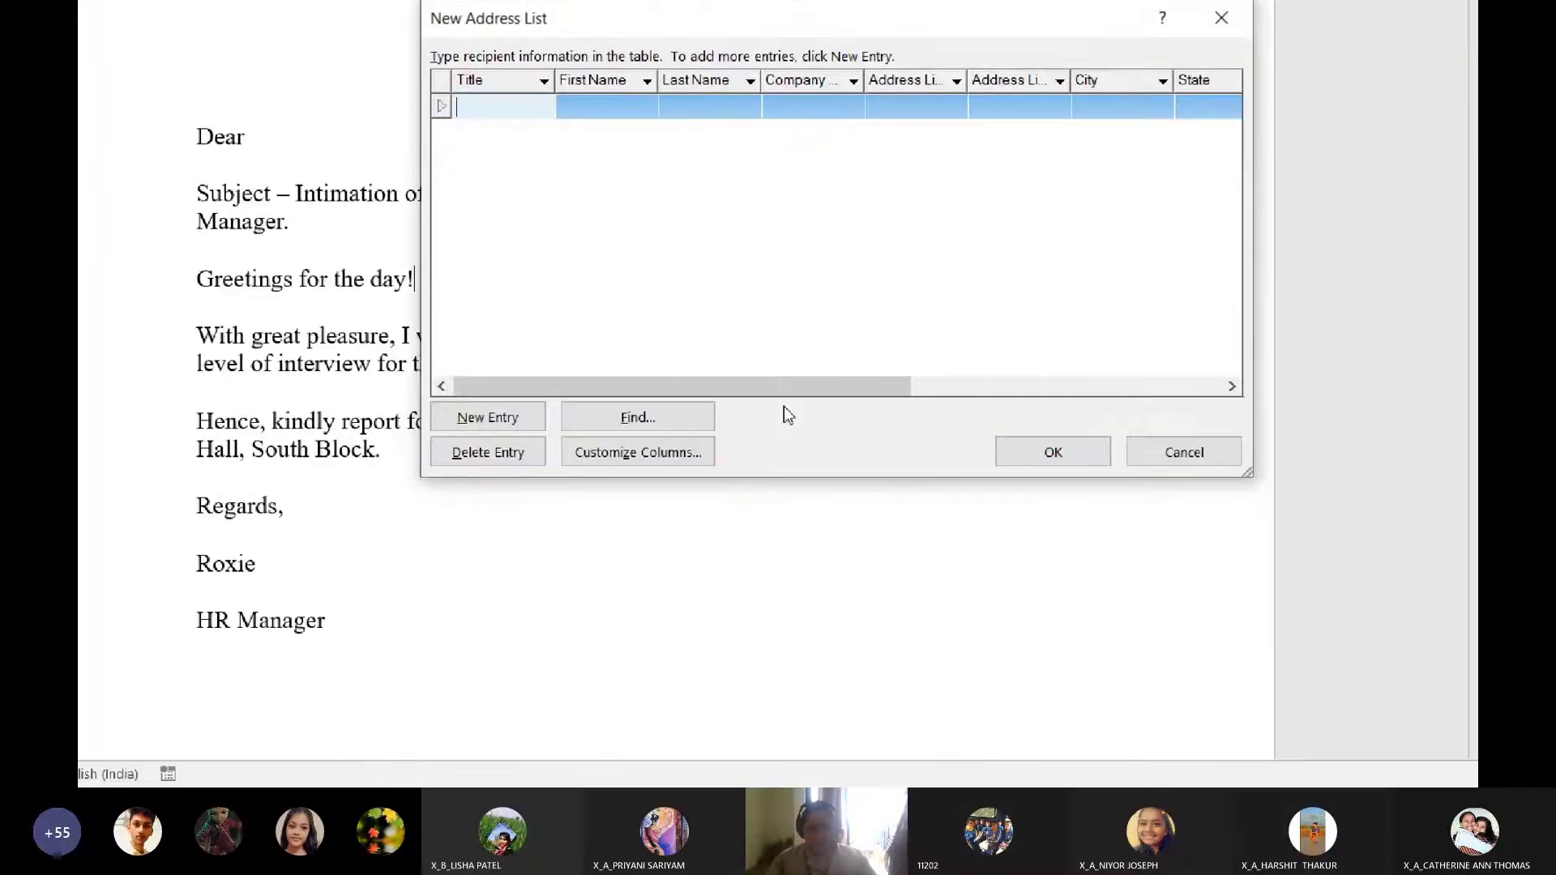
left_click_drag(799, 623, 974, 625)
left_click_drag(807, 404, 835, 403)
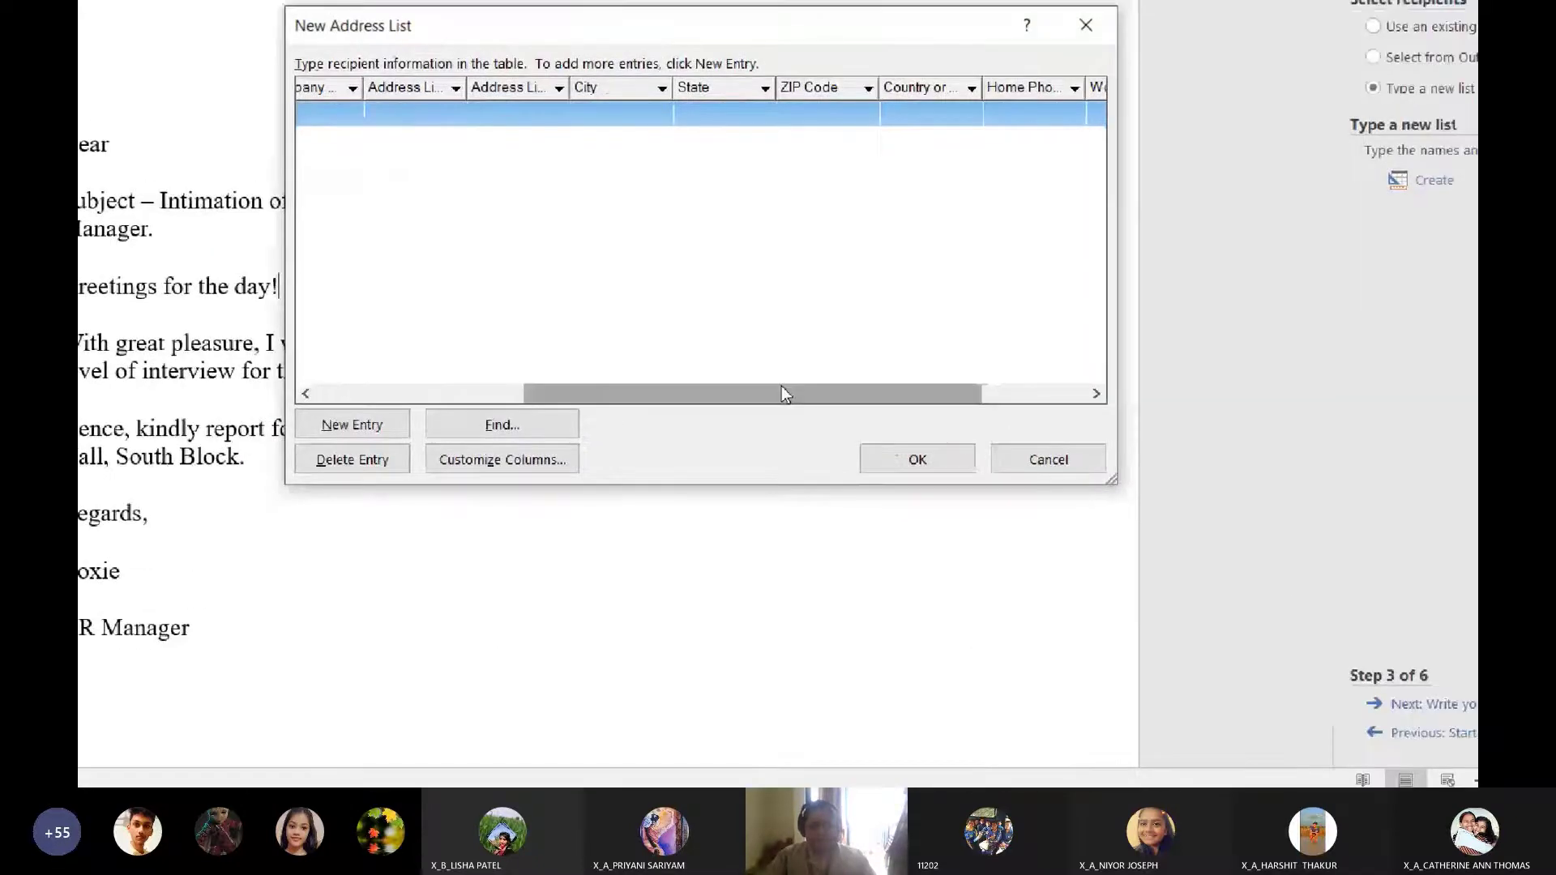
left_click_drag(777, 658, 954, 659)
left_click_drag(779, 397, 488, 397)
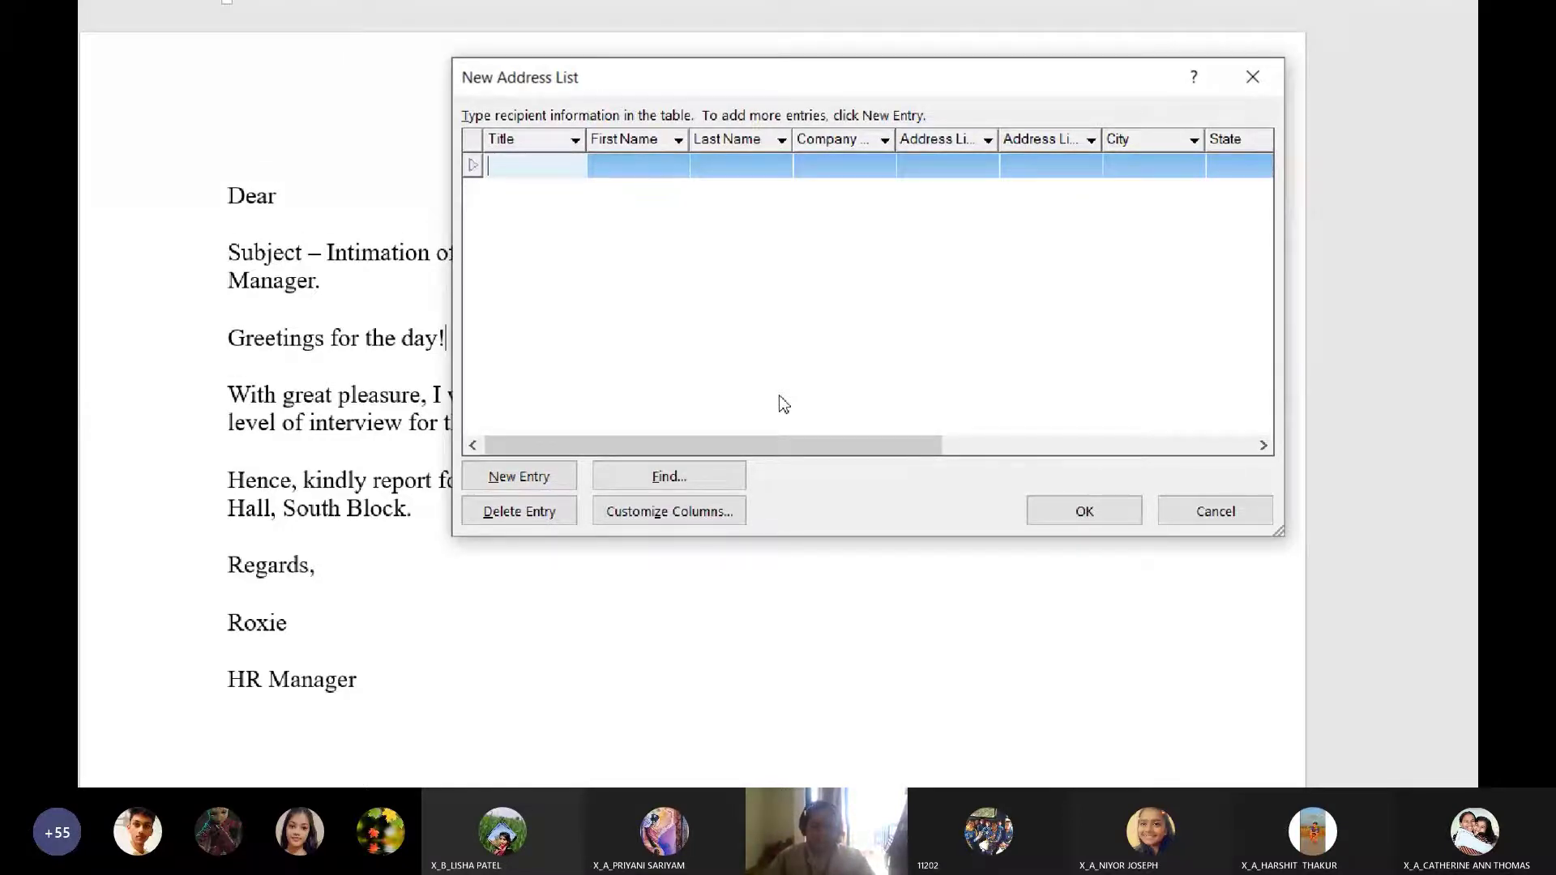
left_click(670, 512)
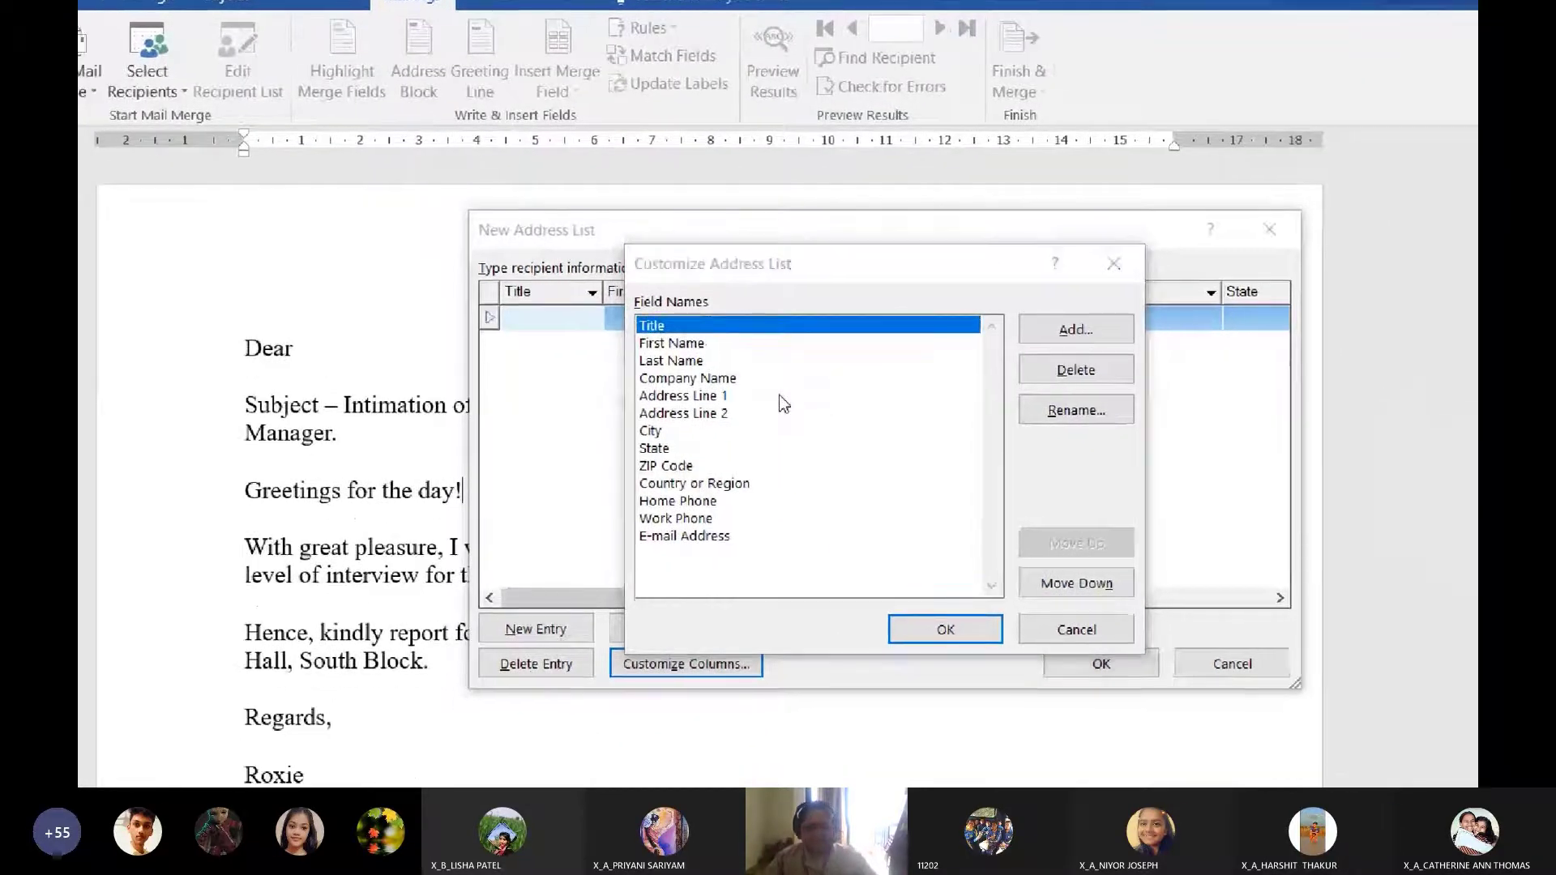
key("alt+Tab")
key("alt+Tab")
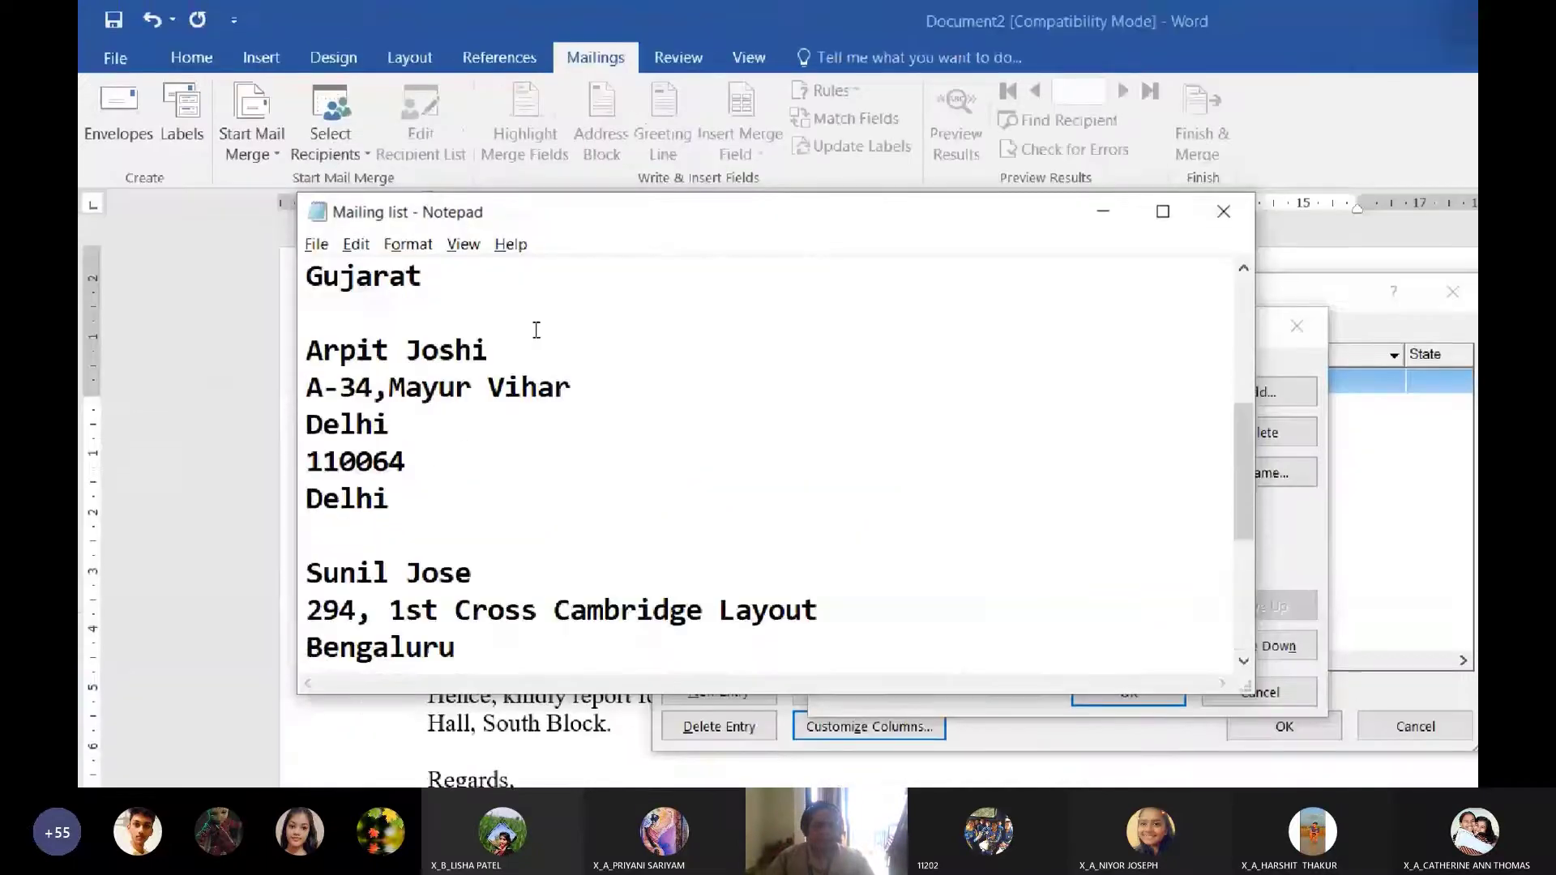
scroll(537, 330, "up", 3)
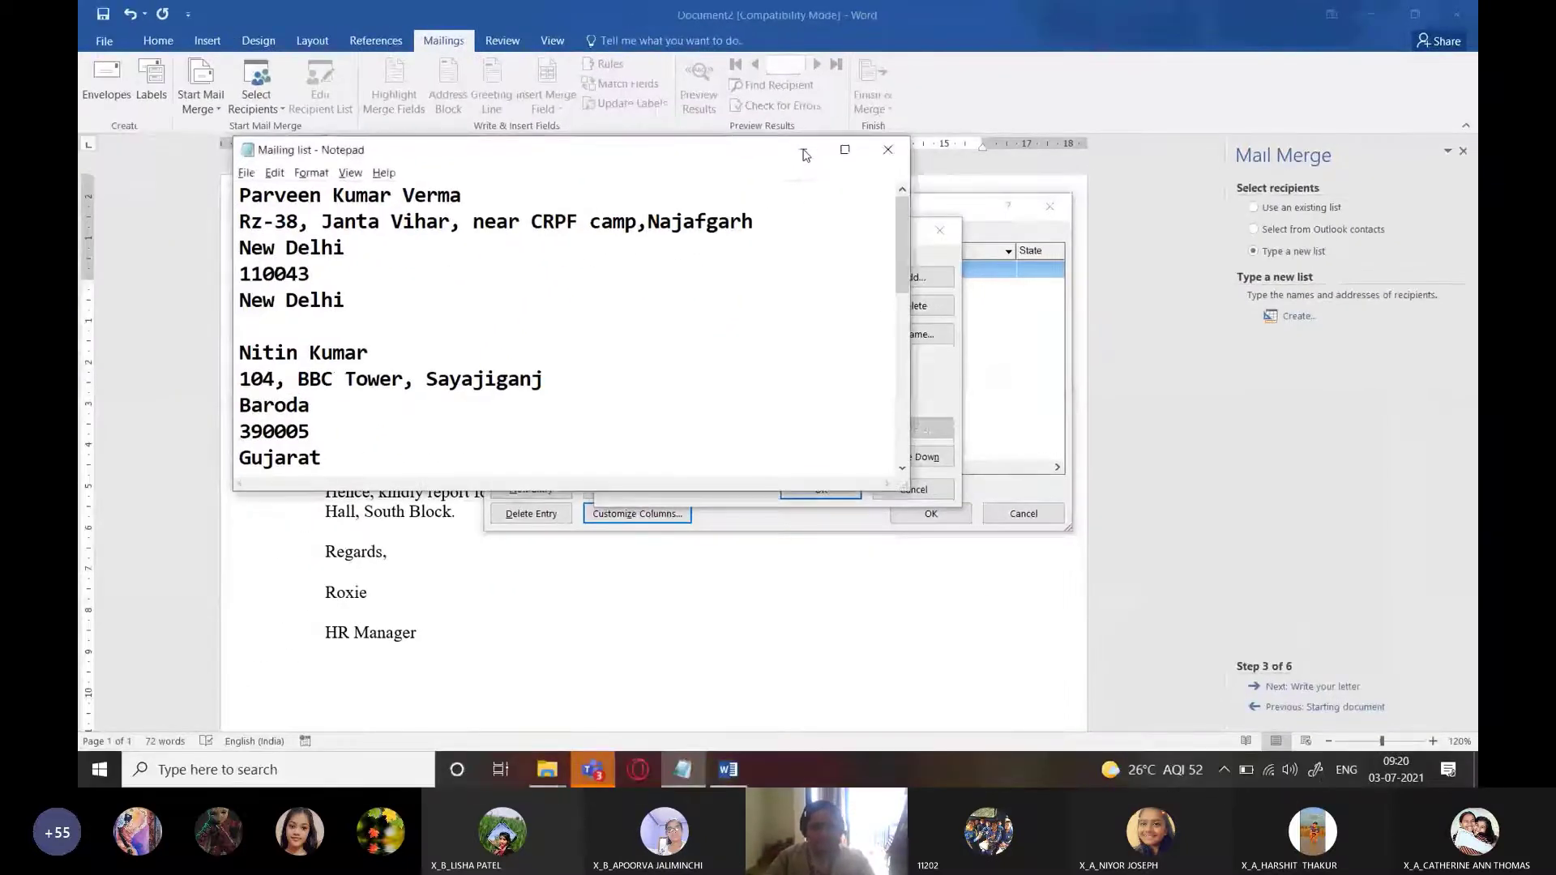
left_click(779, 211)
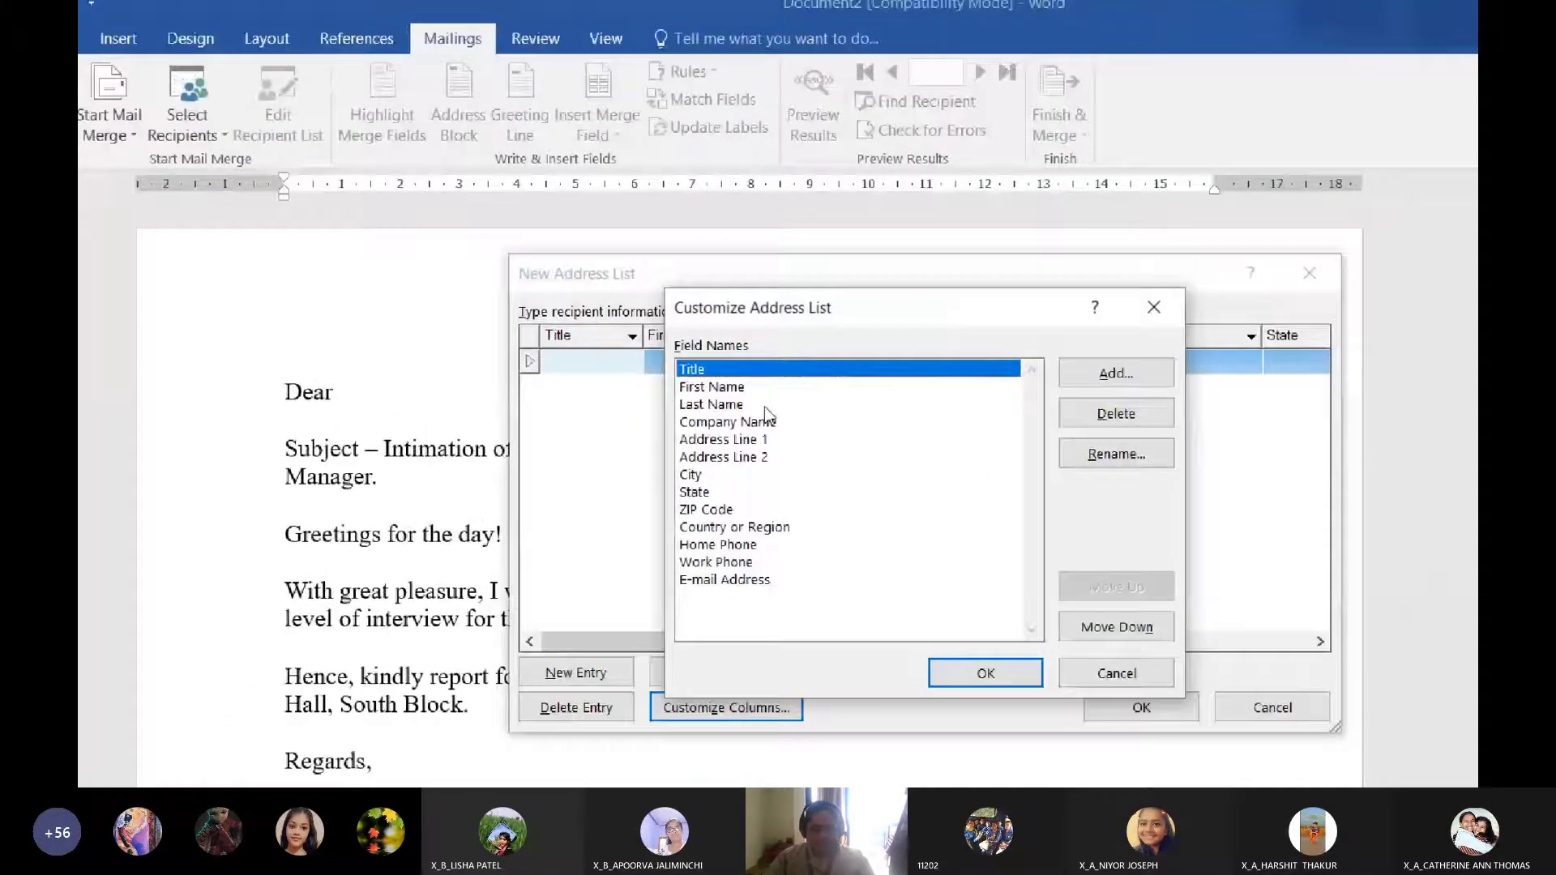
Delete the Company Name and Address Line 2 fields and rename ZIP Code to Pincode
key("Down")
key("Down")
key("Down")
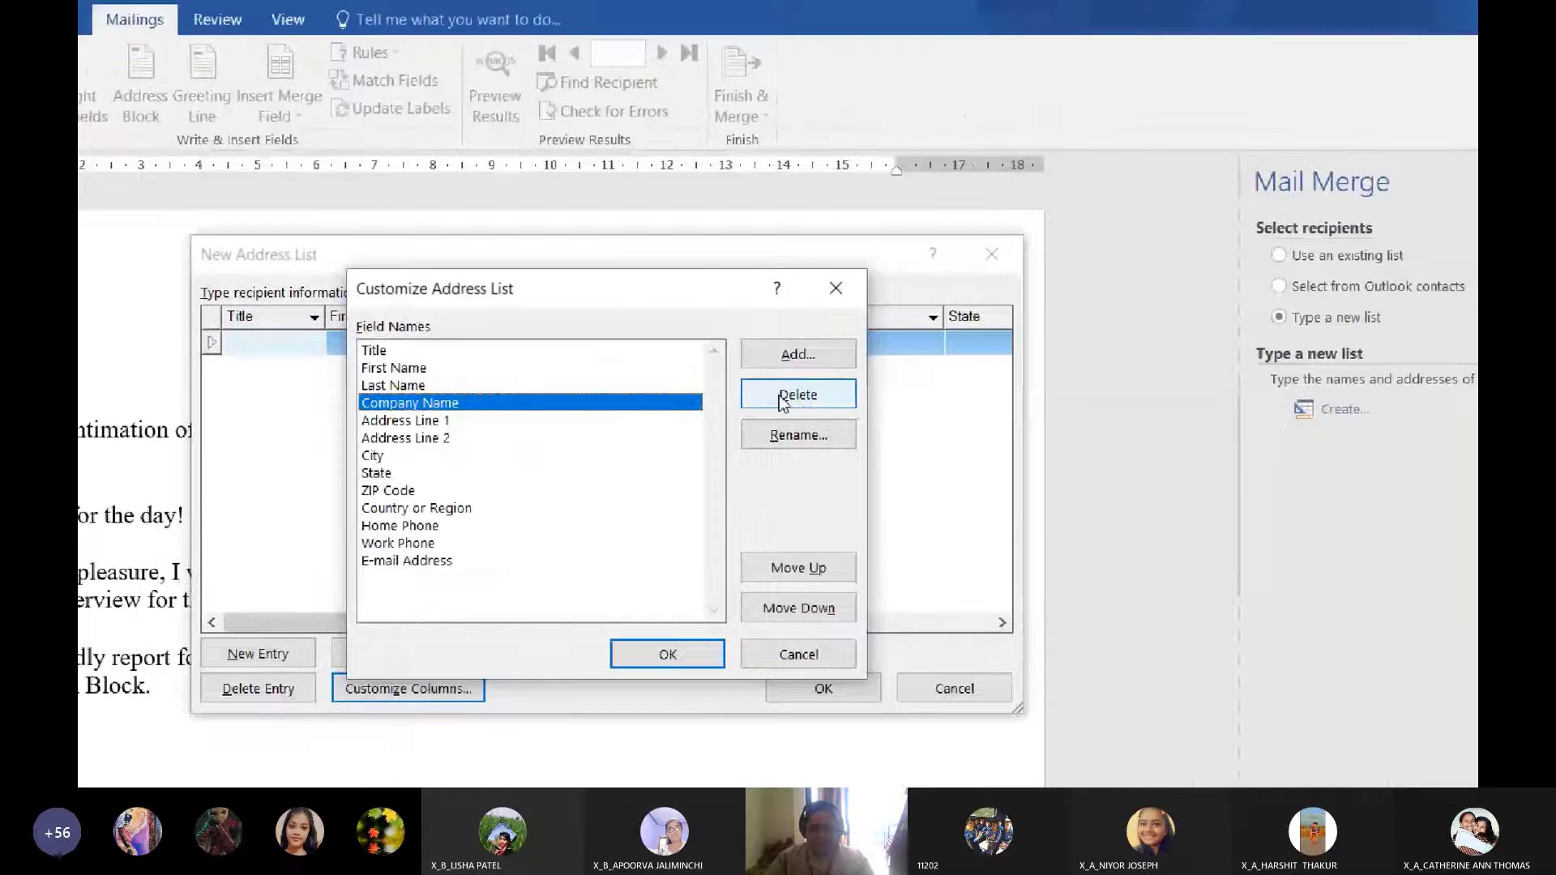
left_click(931, 358)
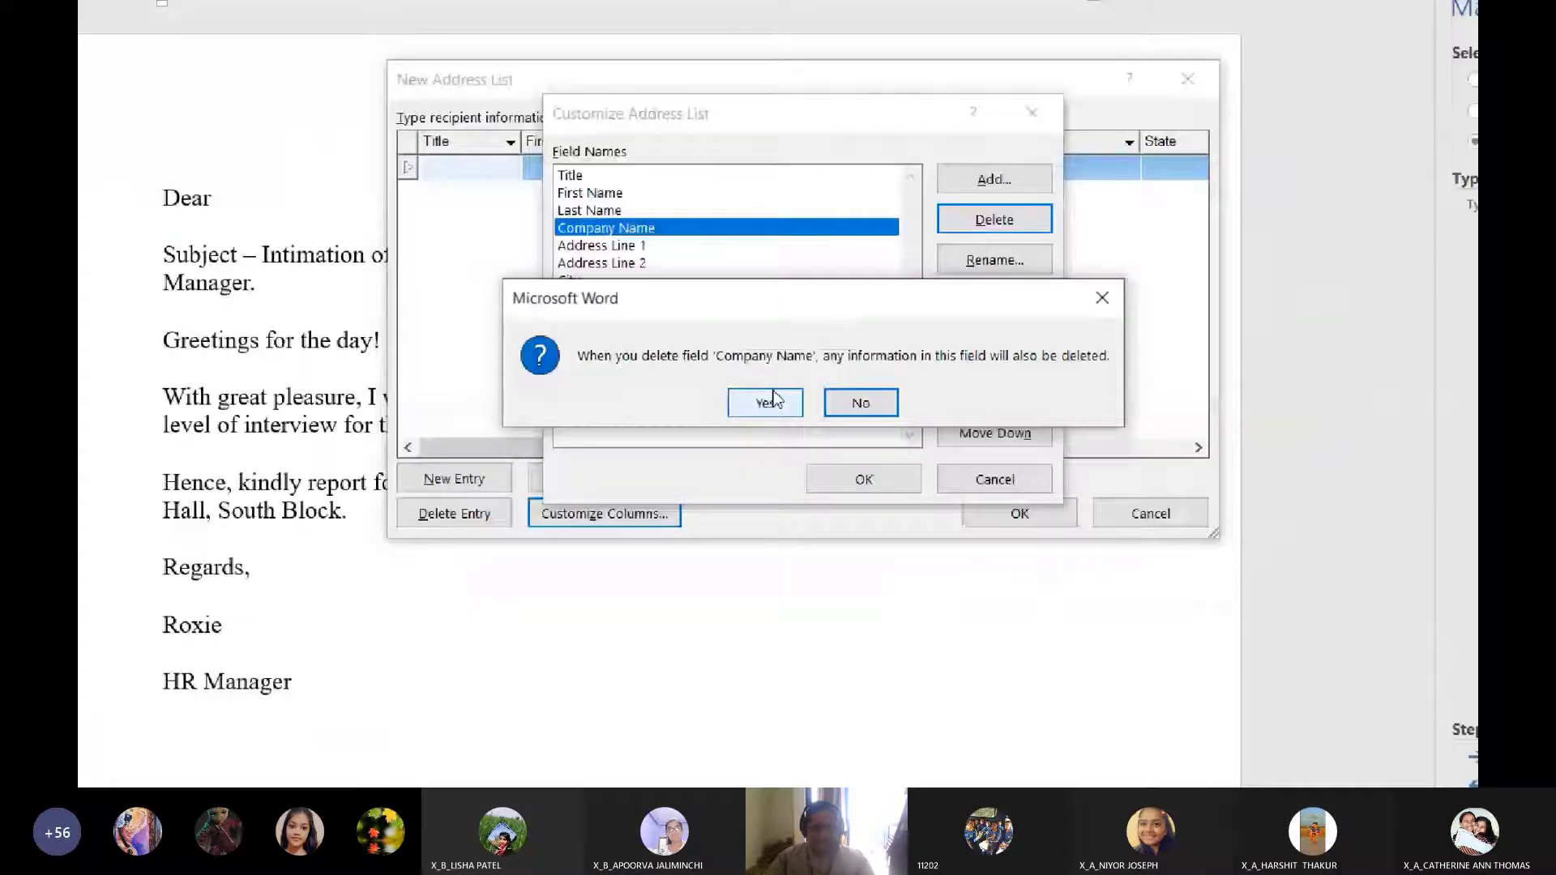
left_click(770, 402)
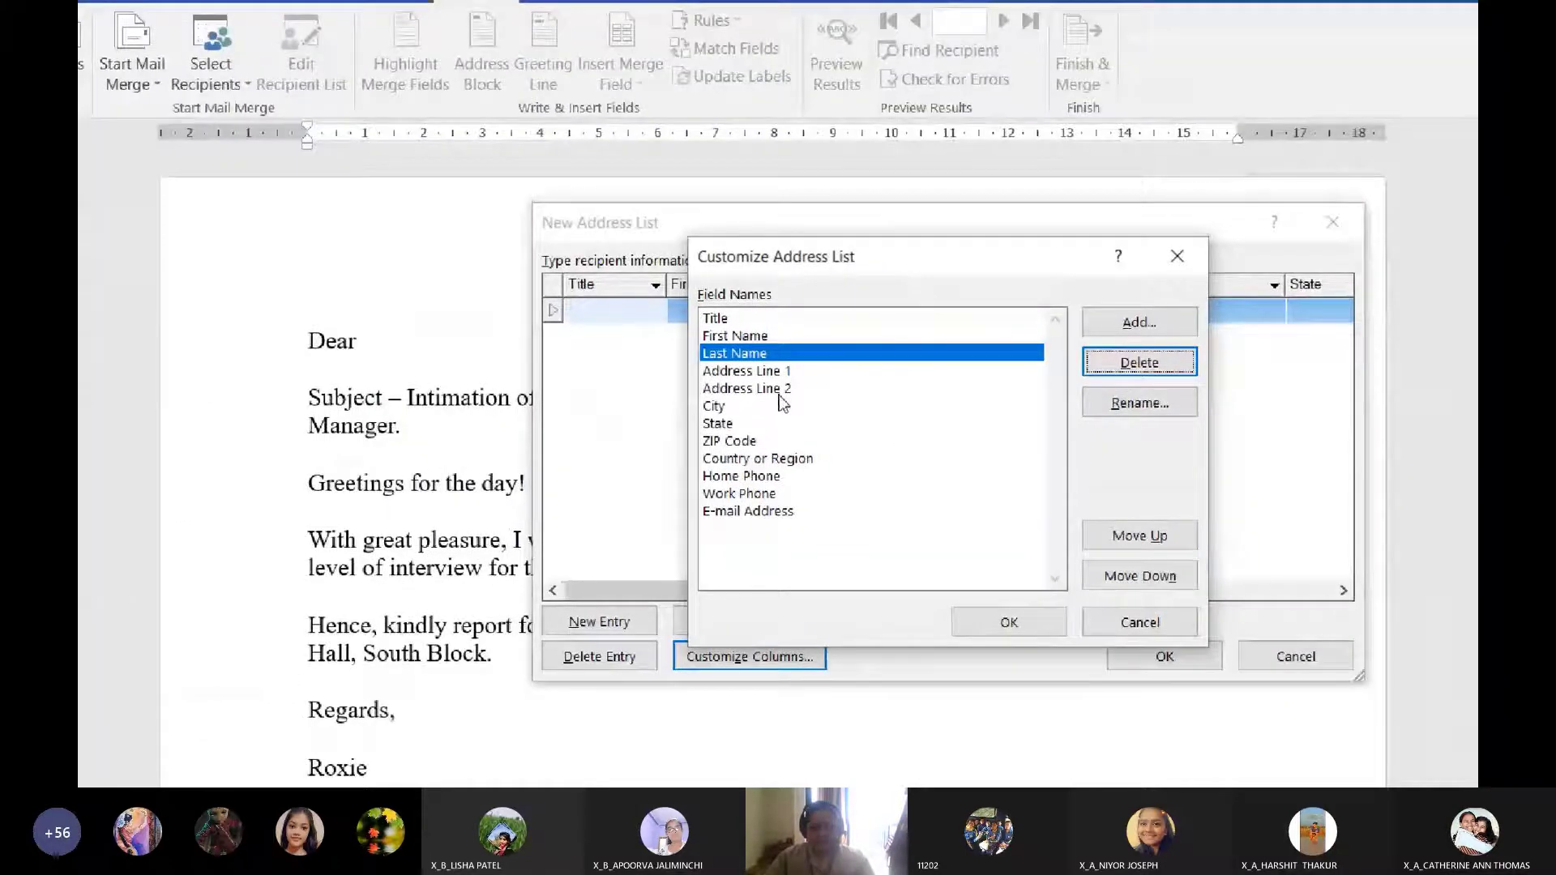
left_click(641, 246)
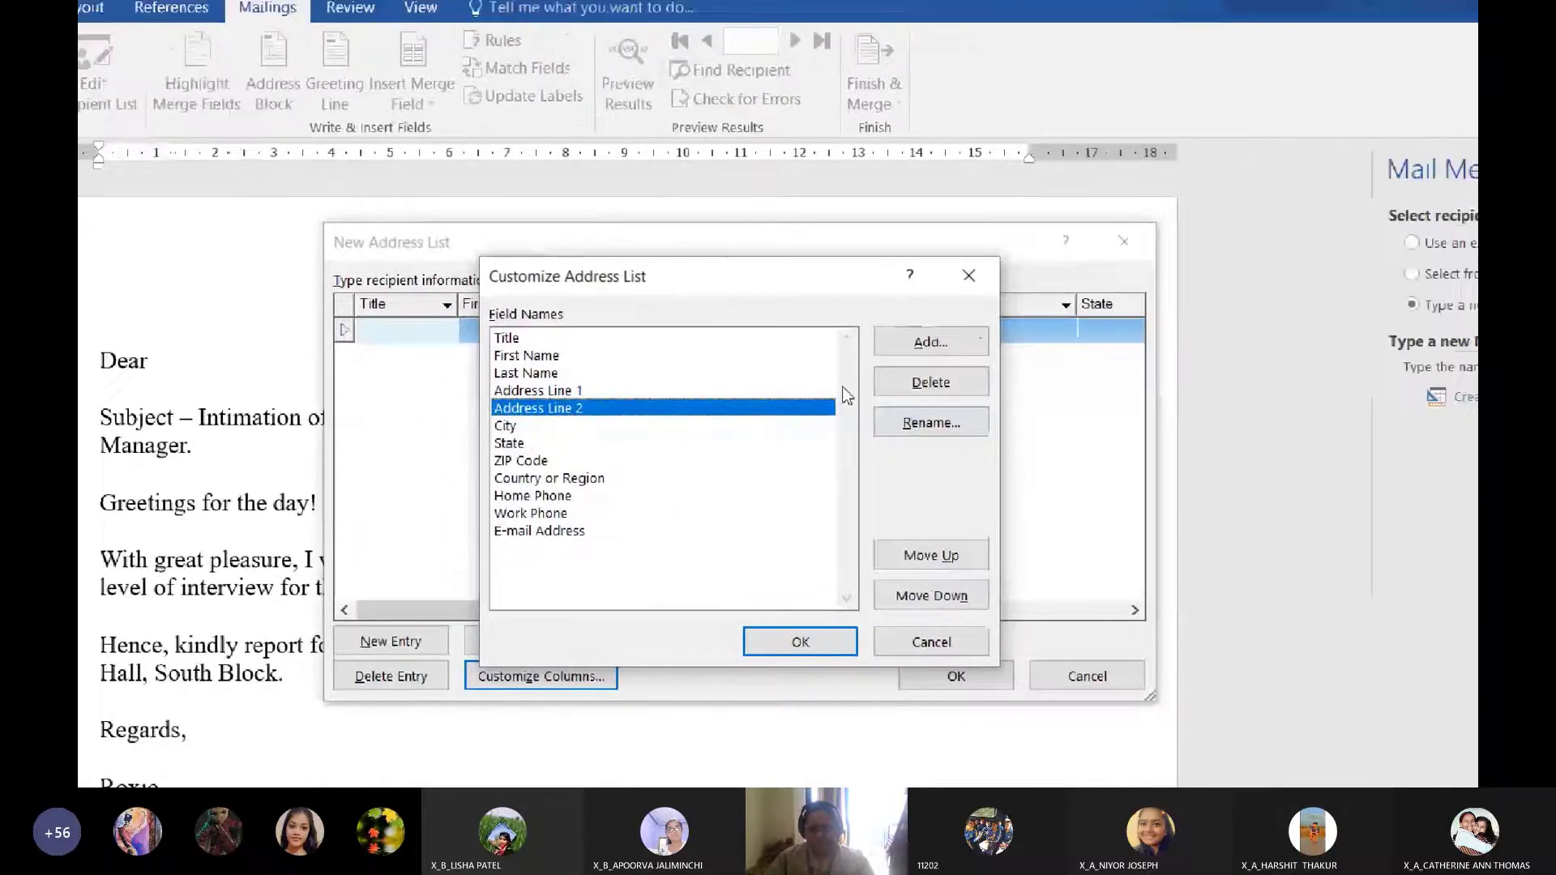
left_click(1097, 362)
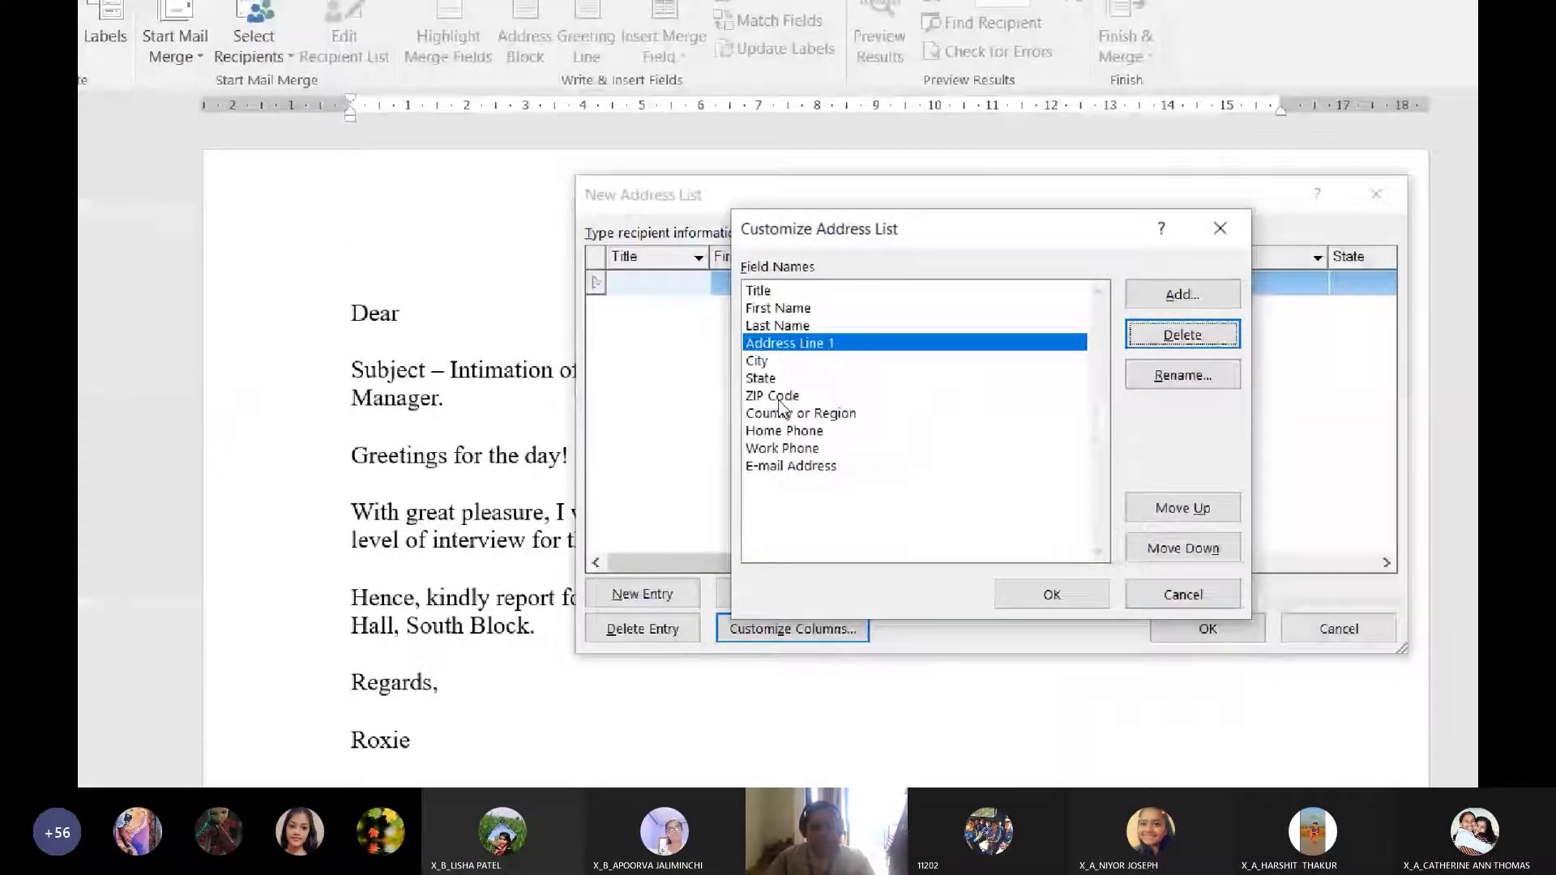
left_click(780, 397)
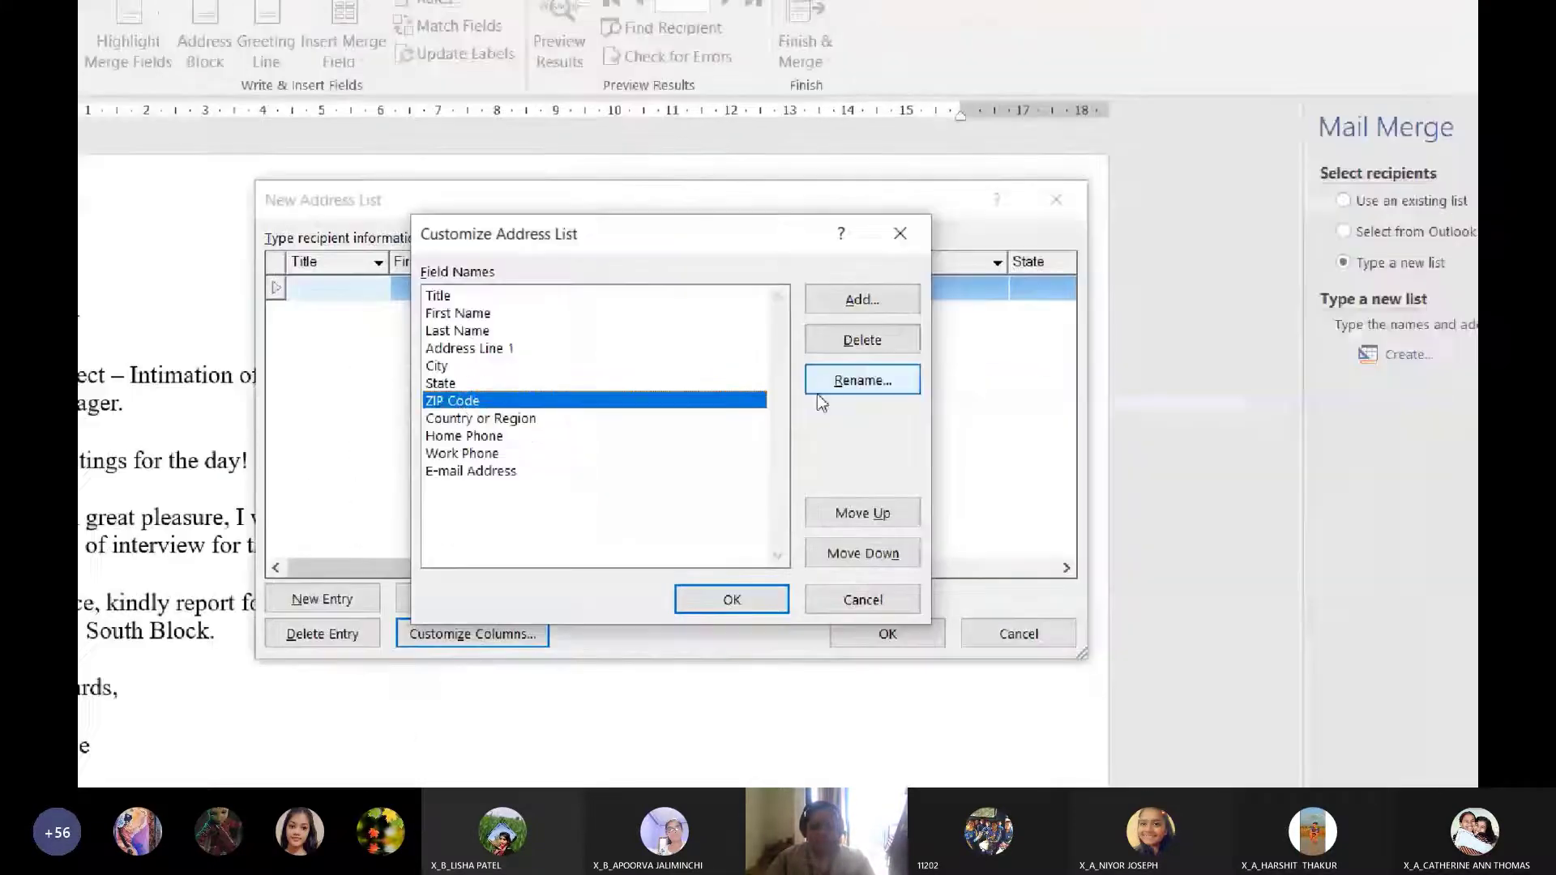
left_click(820, 392)
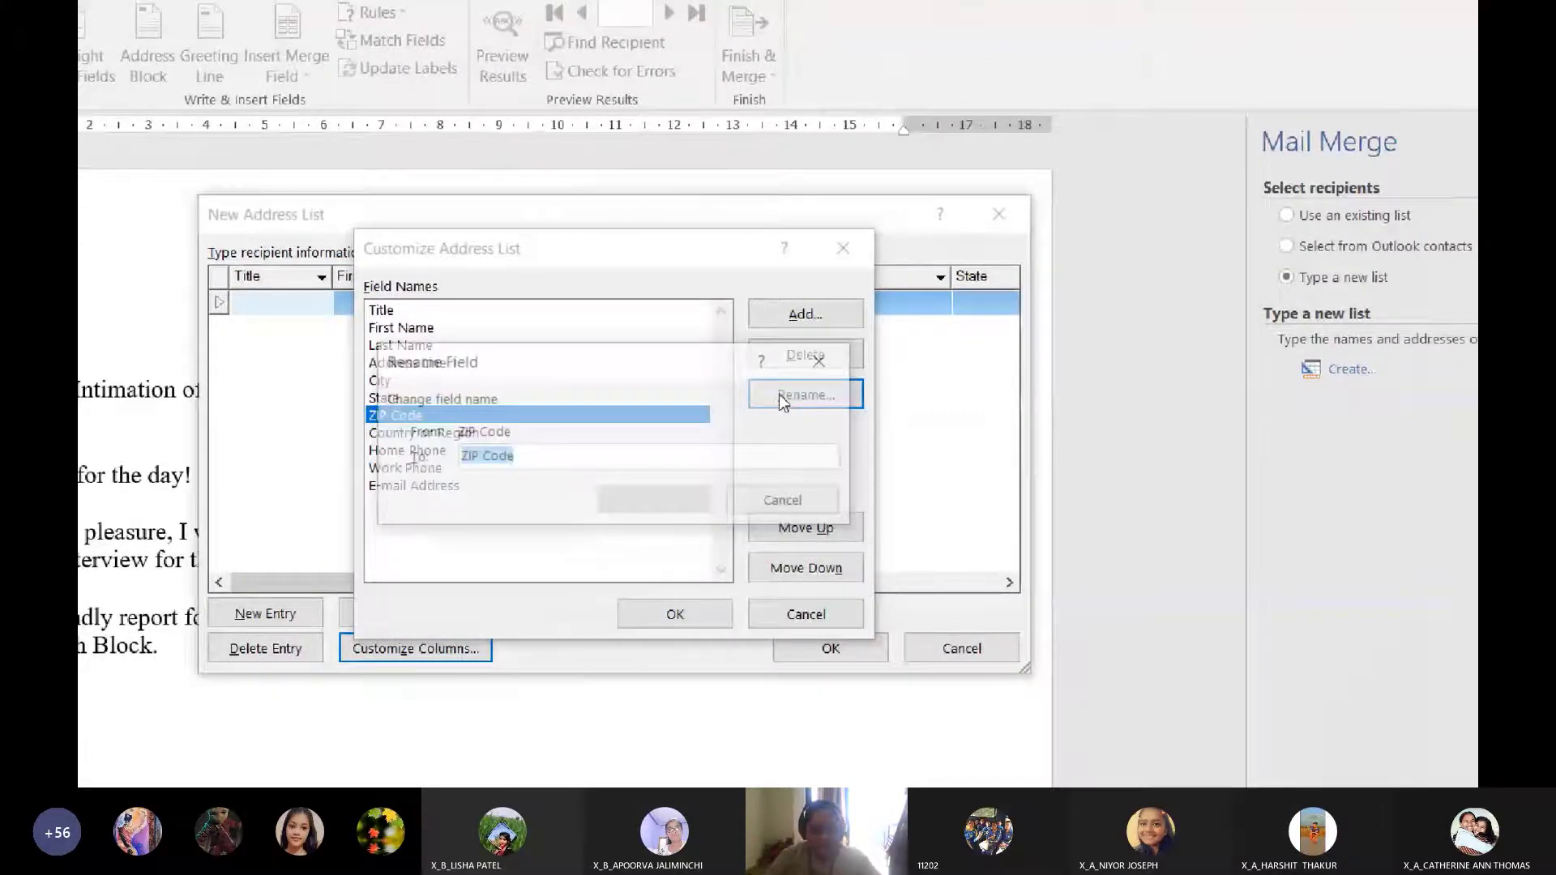
type("Pincode")
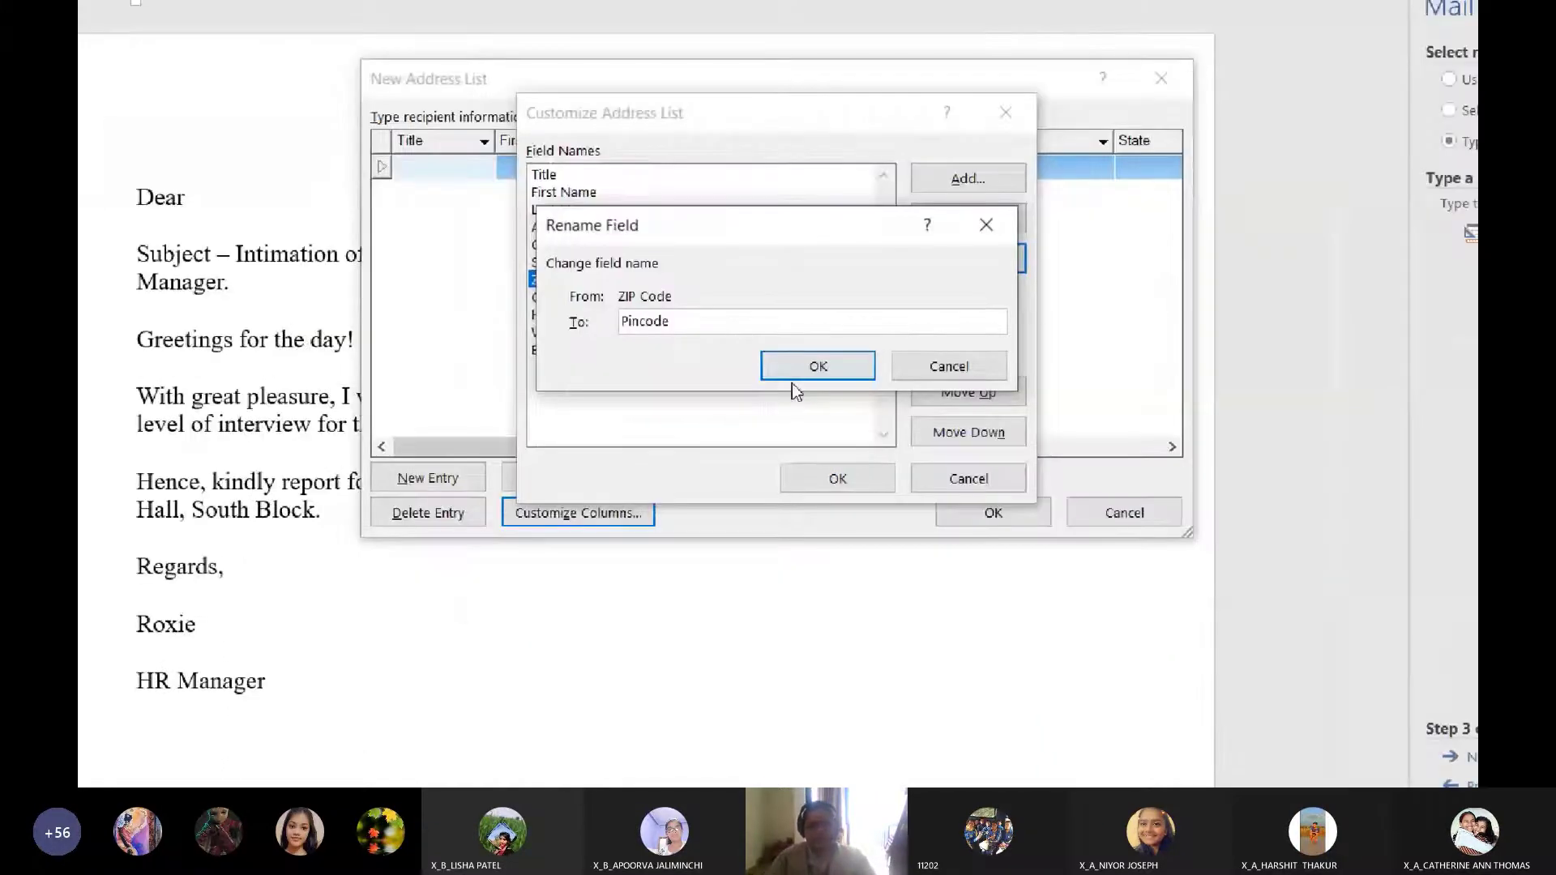
left_click(928, 456)
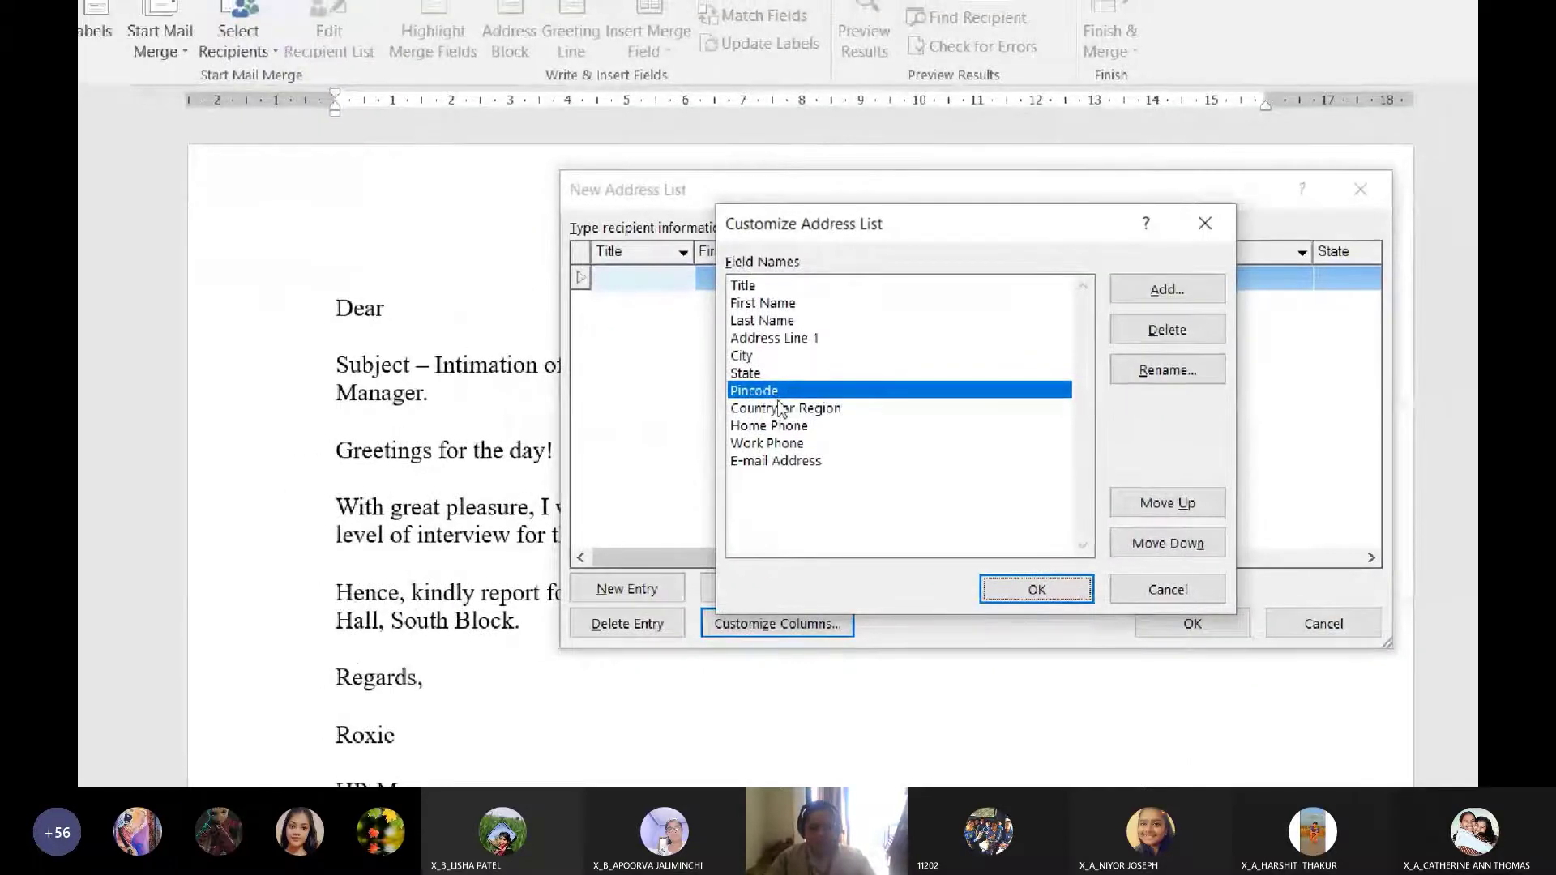
Delete the Country or Region, Home Phone, Work Phone and E-mail Address fields
left_click(780, 407)
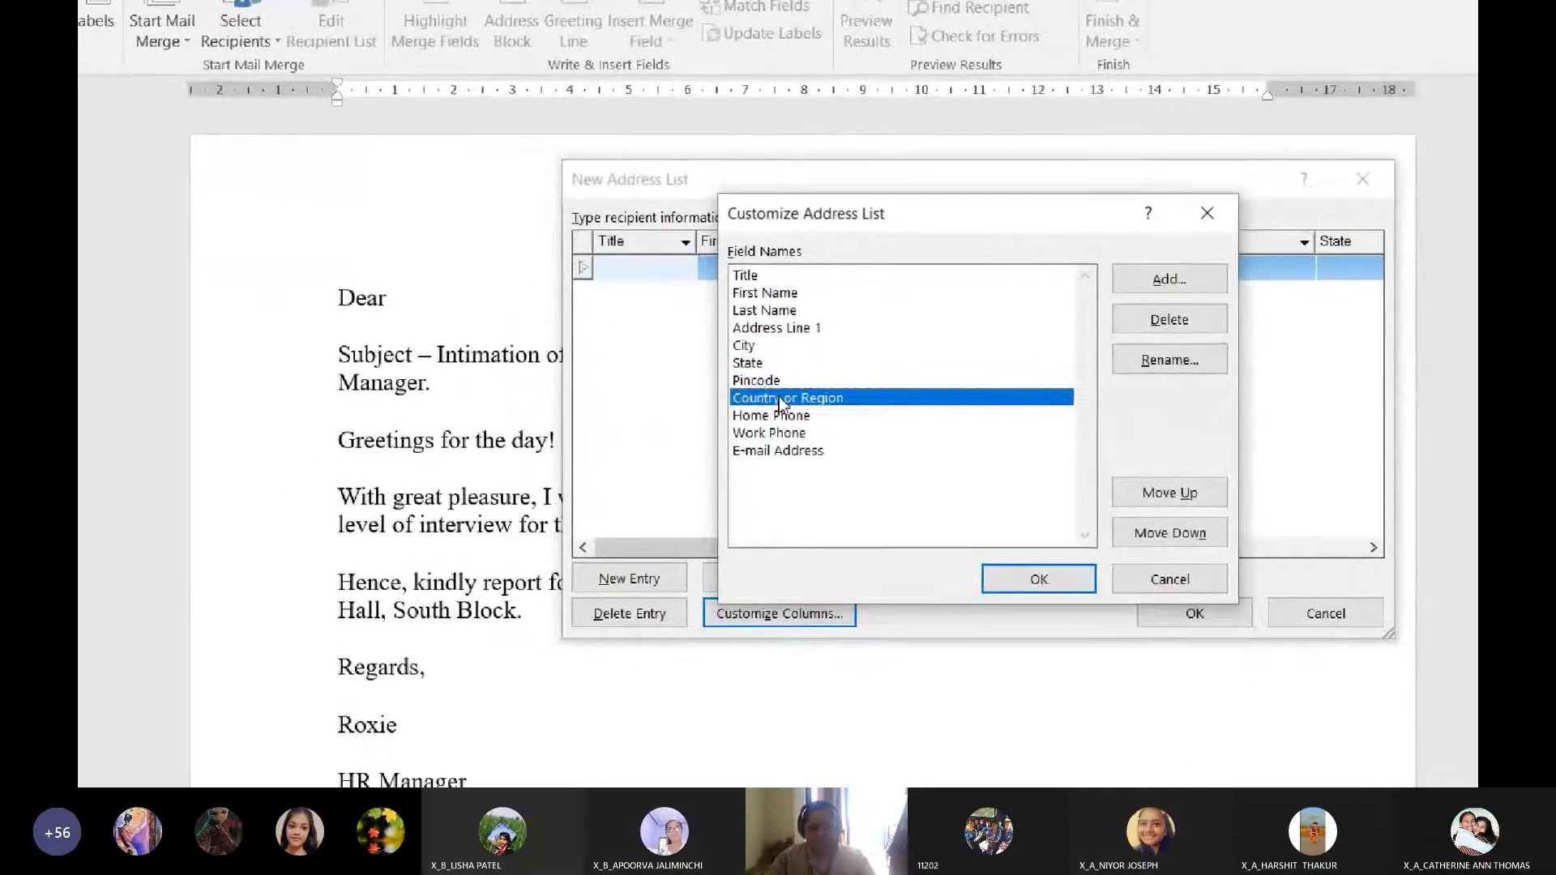
left_click(1167, 329)
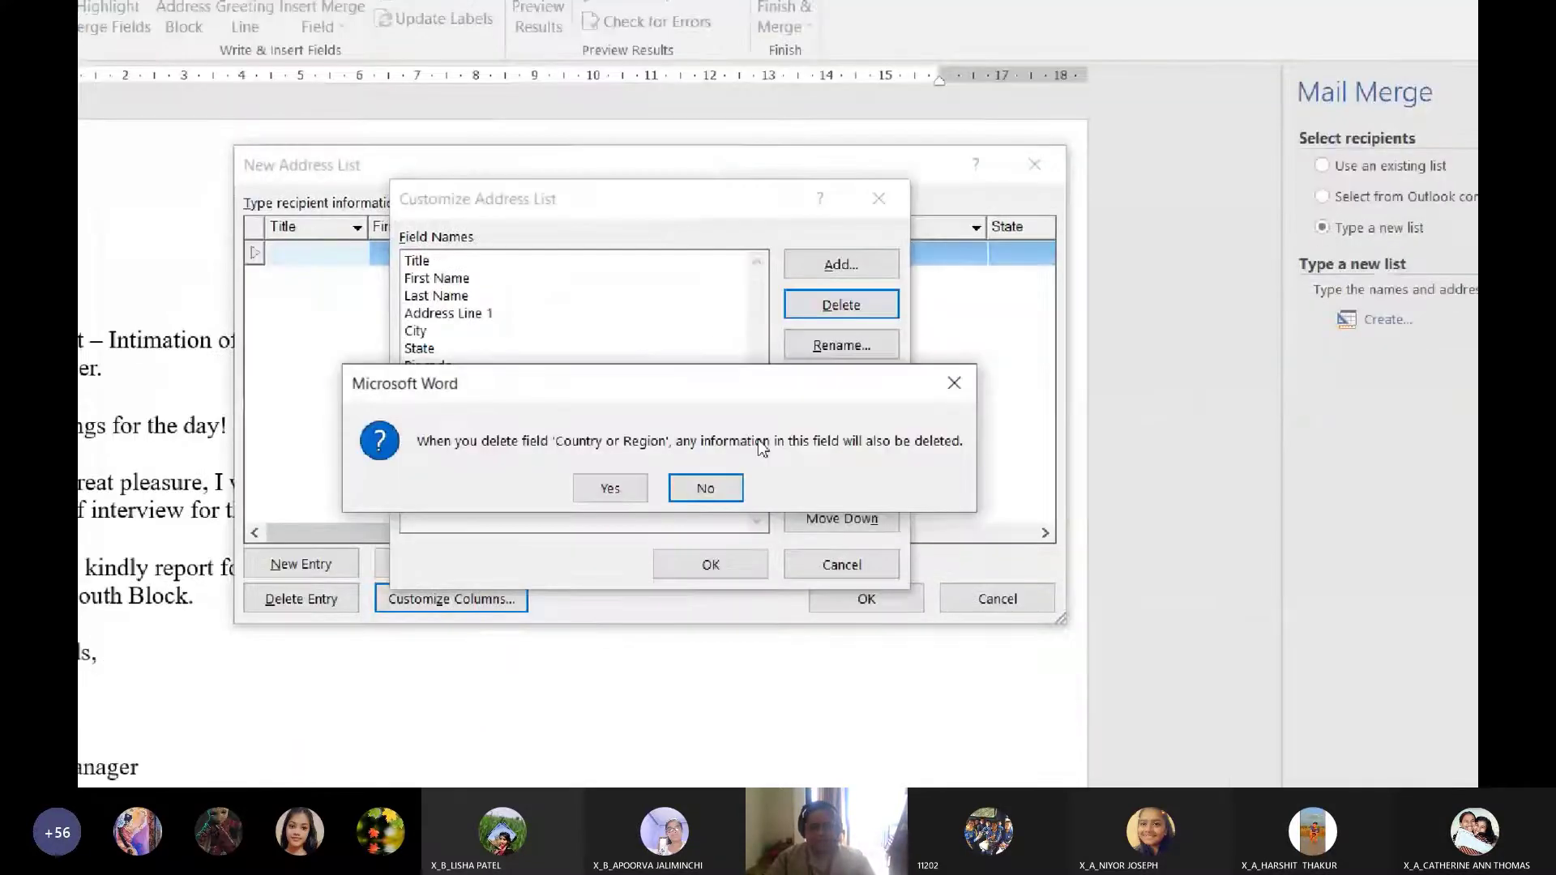
left_click(609, 488)
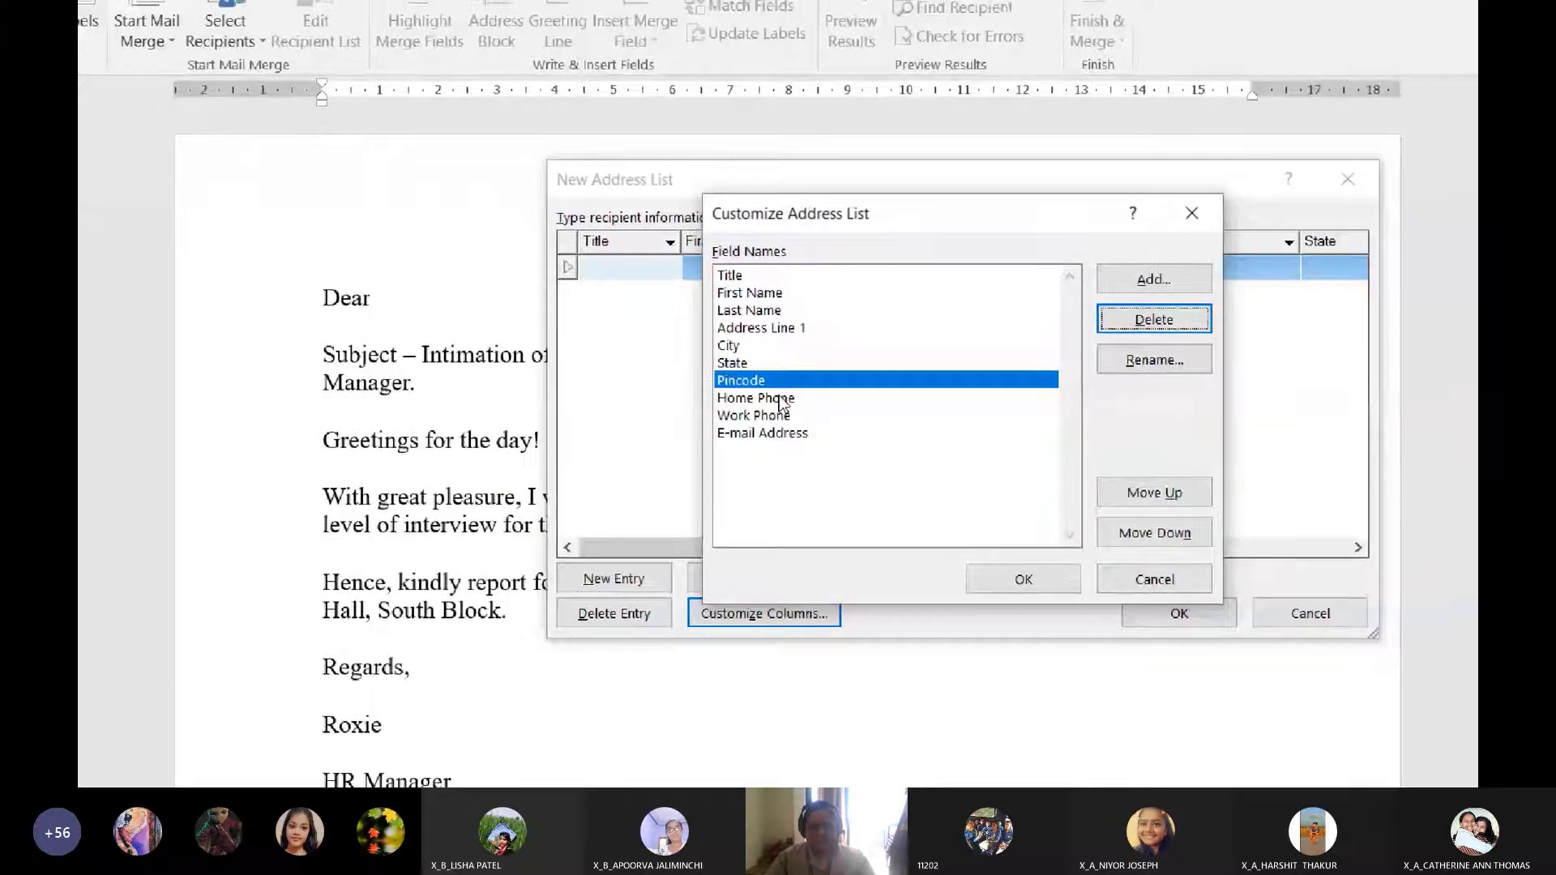
left_click(729, 313)
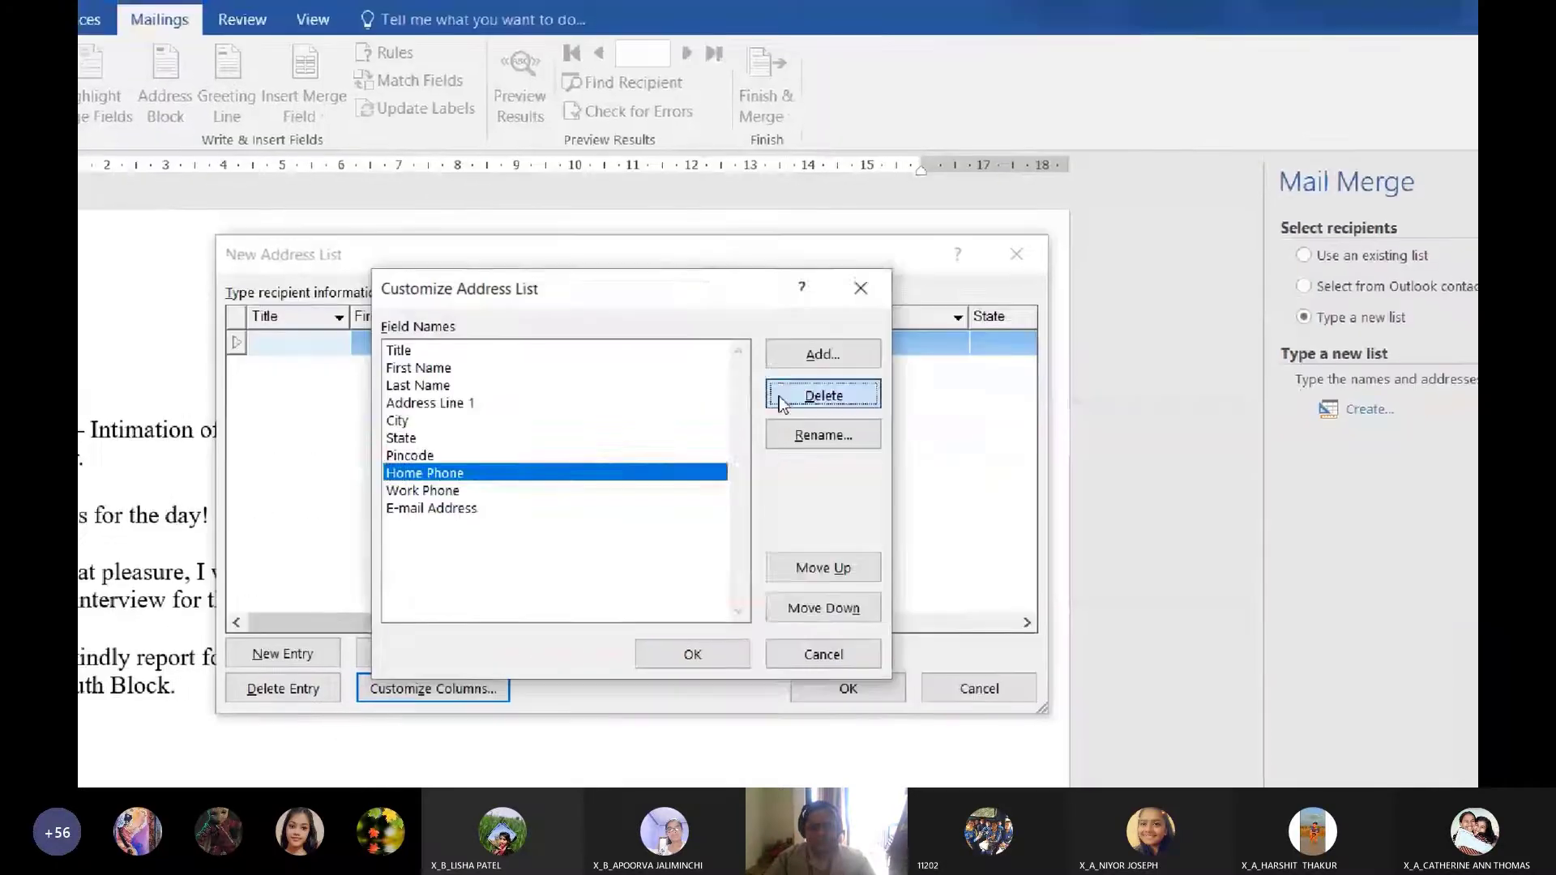
left_click(781, 403)
left_click(597, 572)
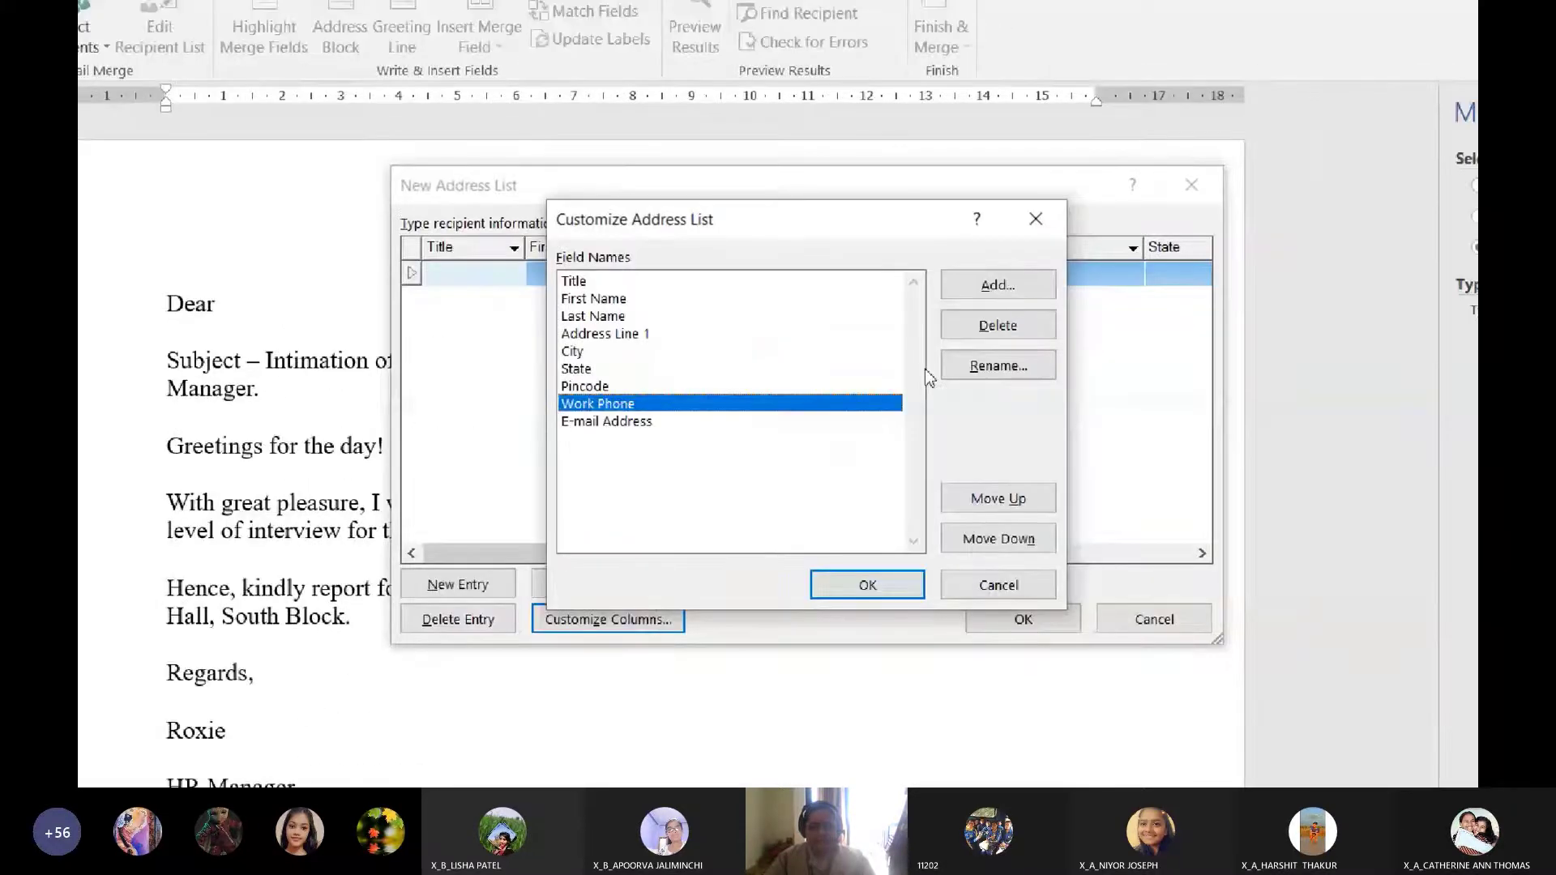
left_click(1142, 312)
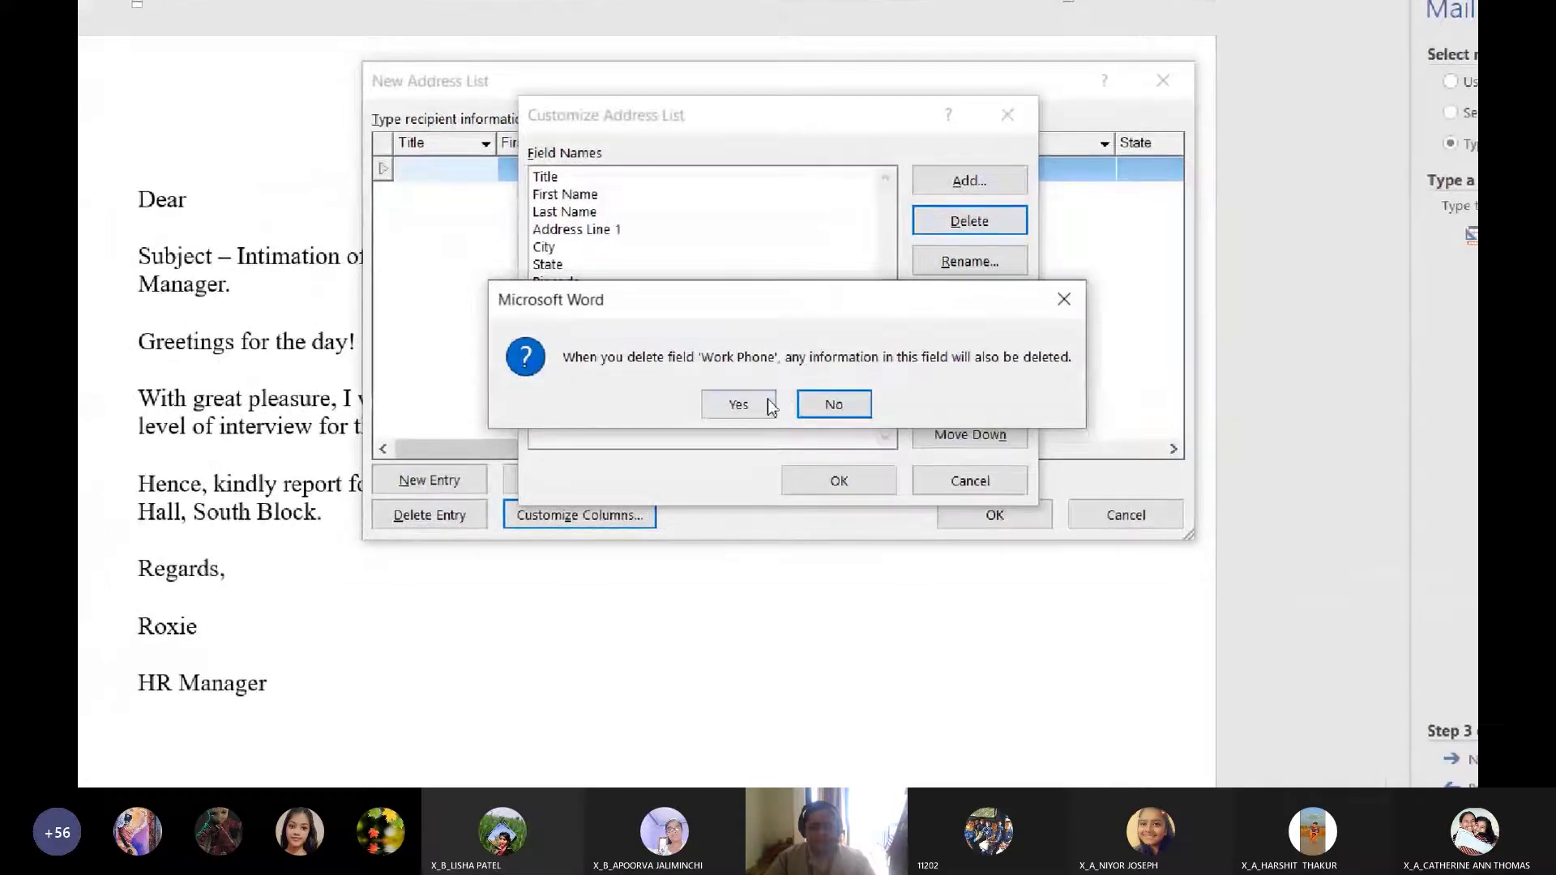
left_click(737, 404)
left_click(816, 299)
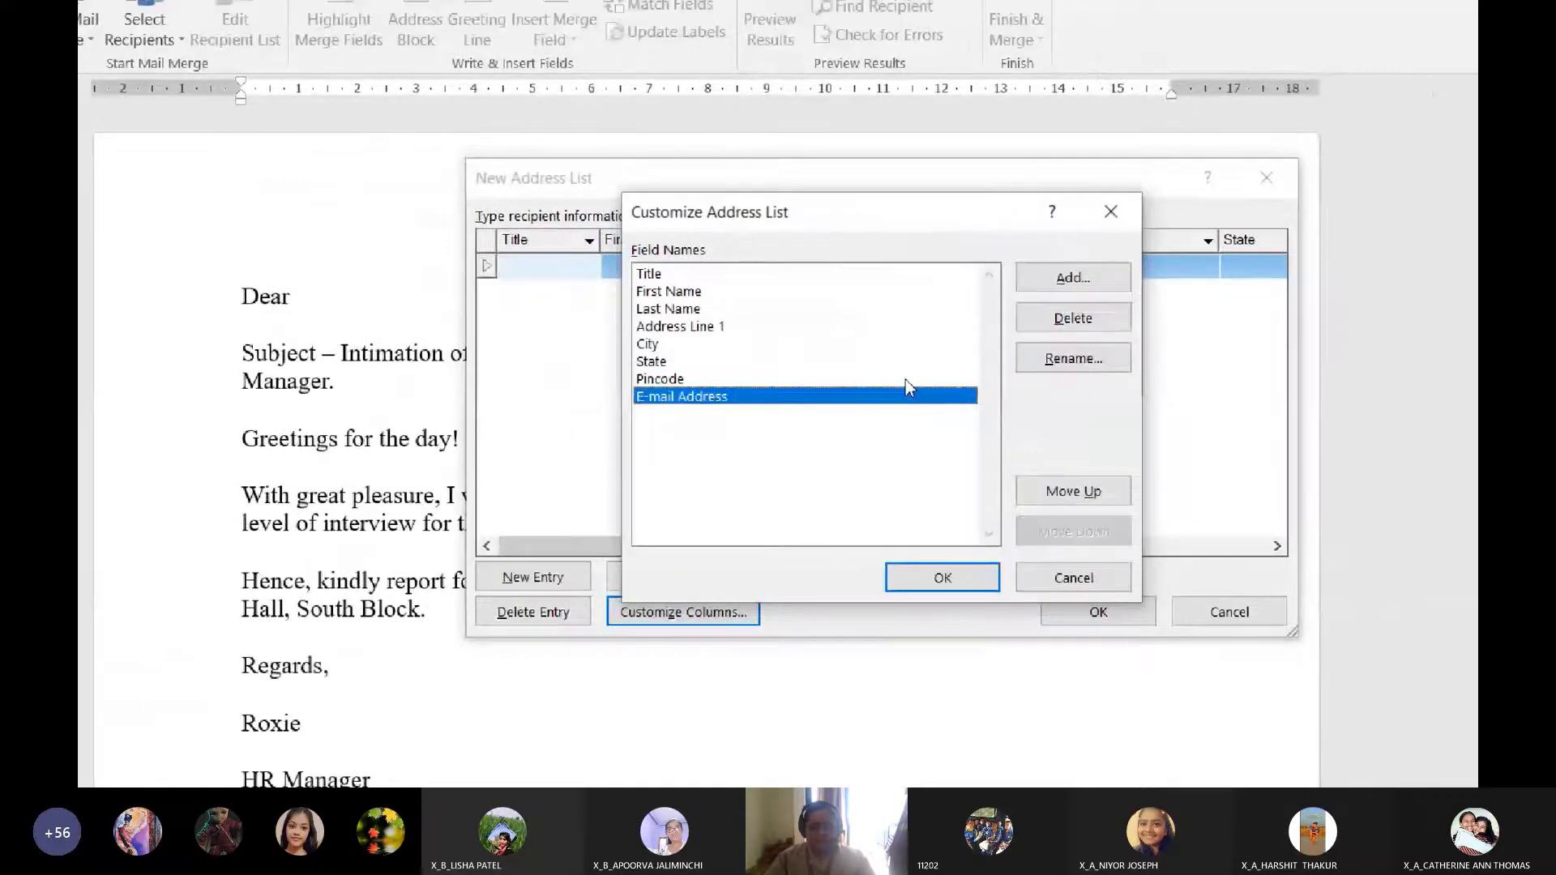
left_click(951, 230)
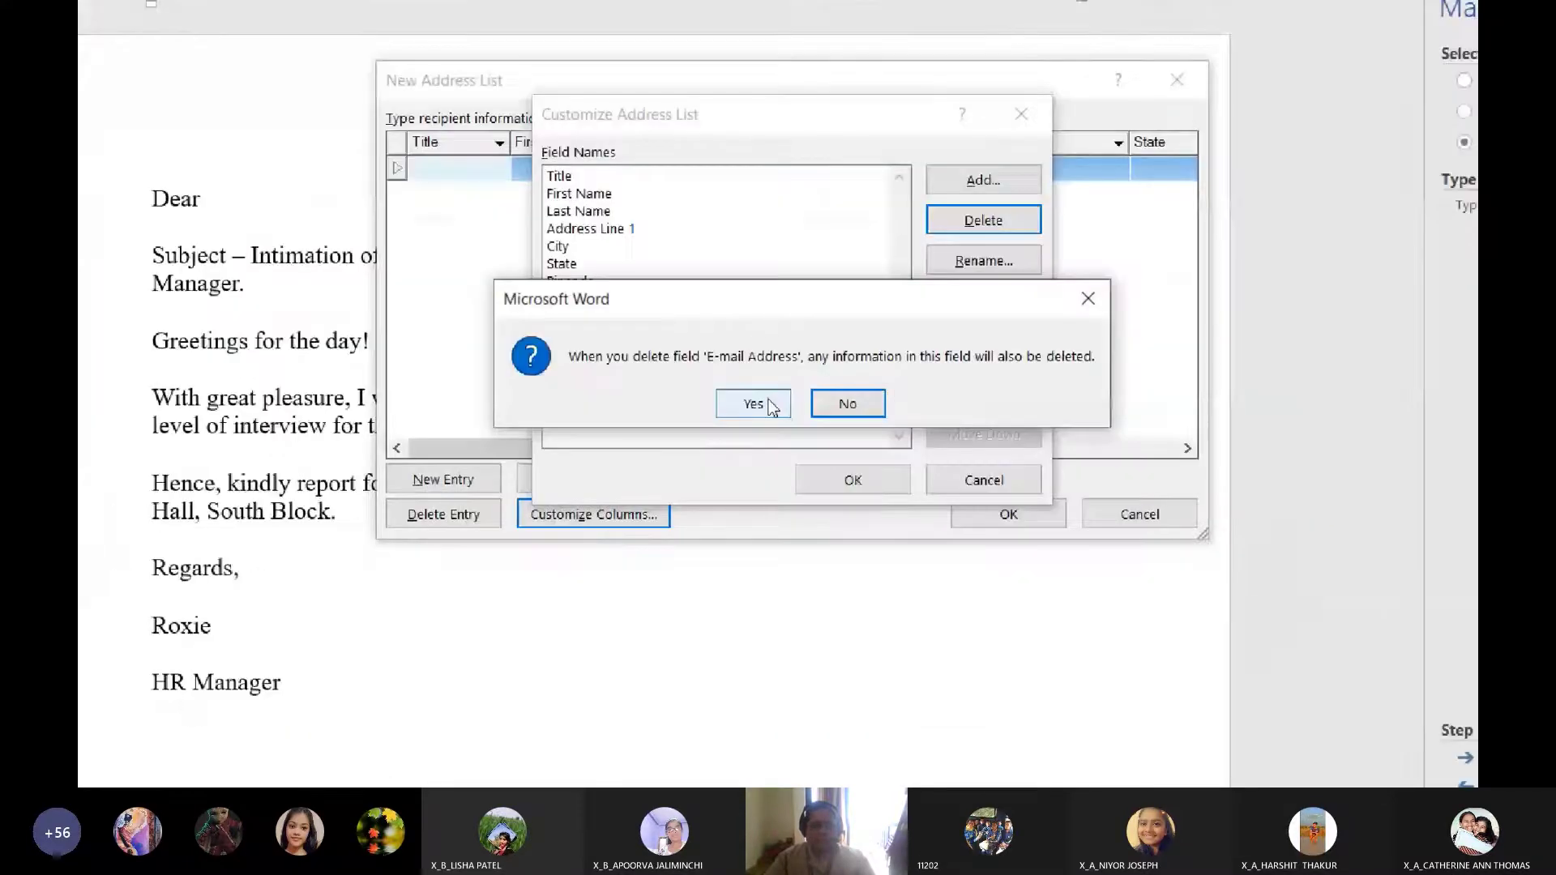
Confirm removing E-mail Address, move Pincode above State, and apply the customized fields
left_click(567, 578)
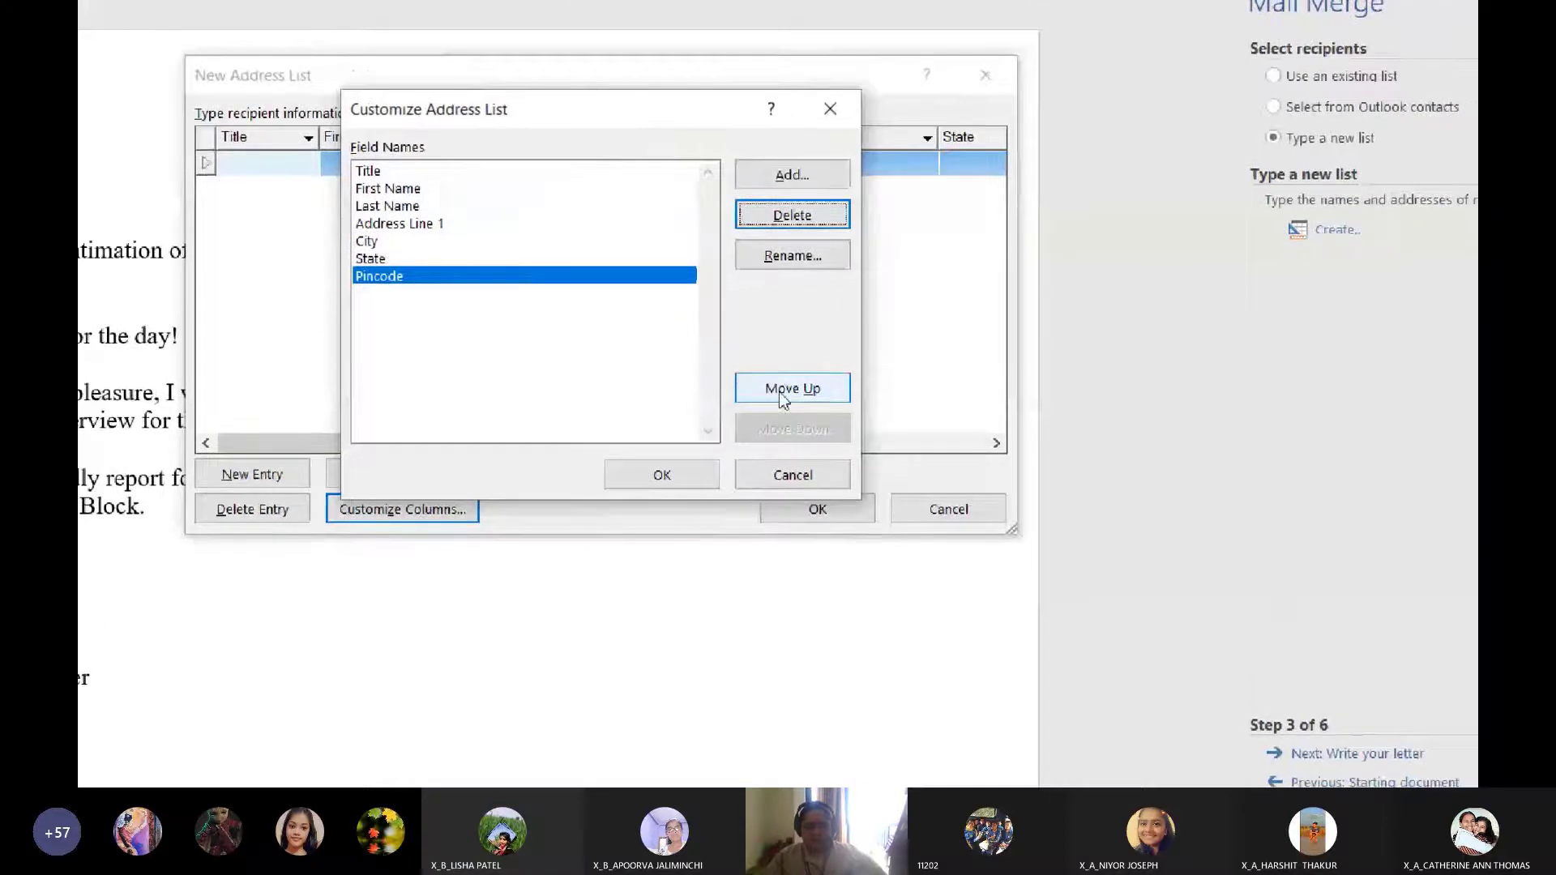
left_click(985, 474)
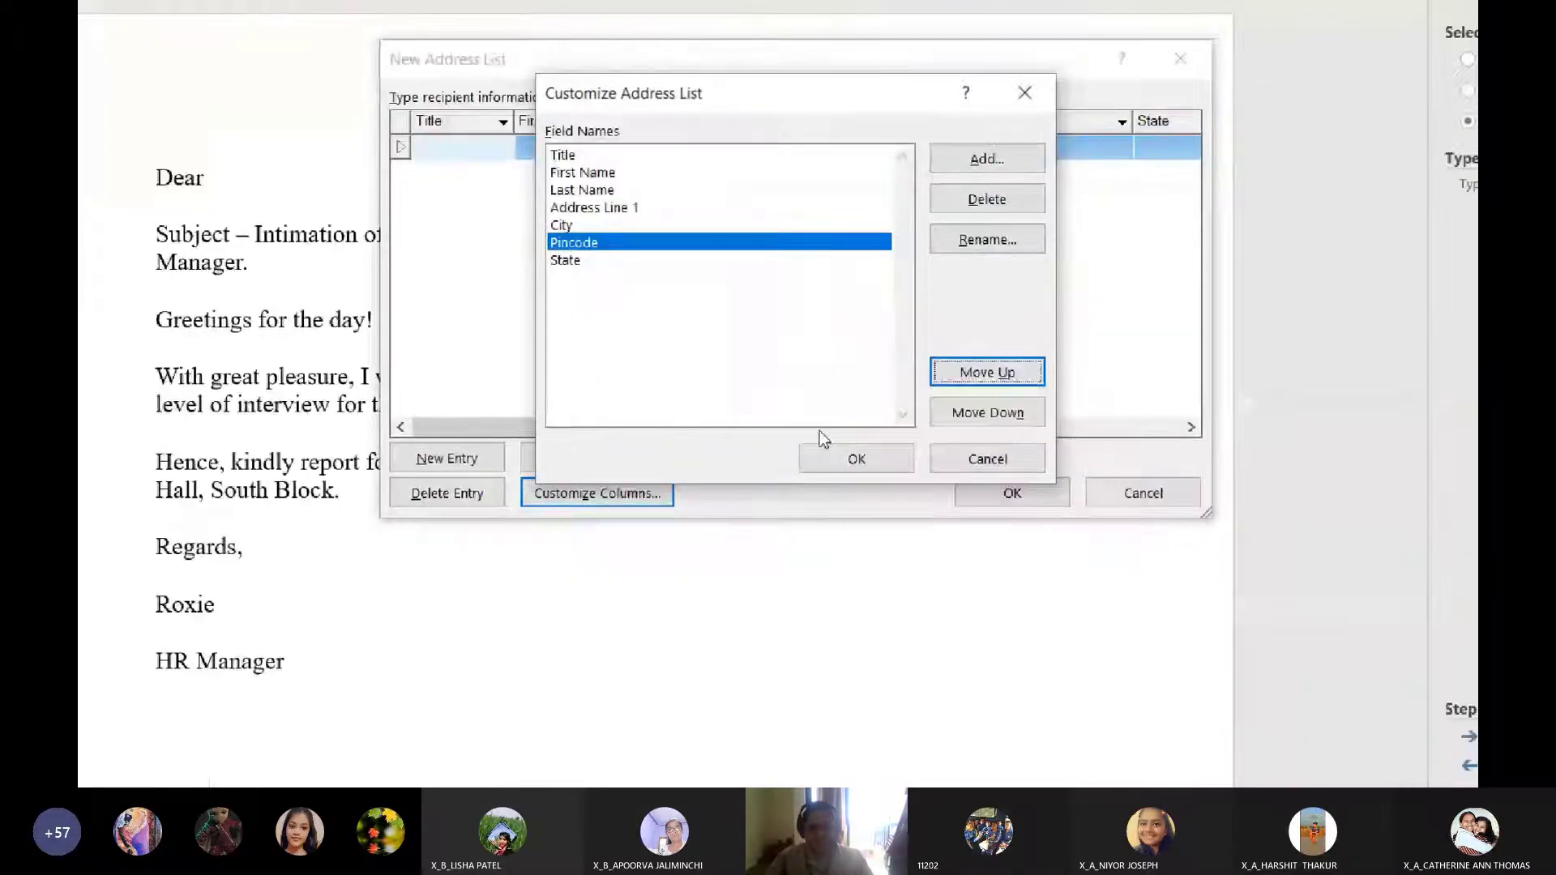
left_click(857, 457)
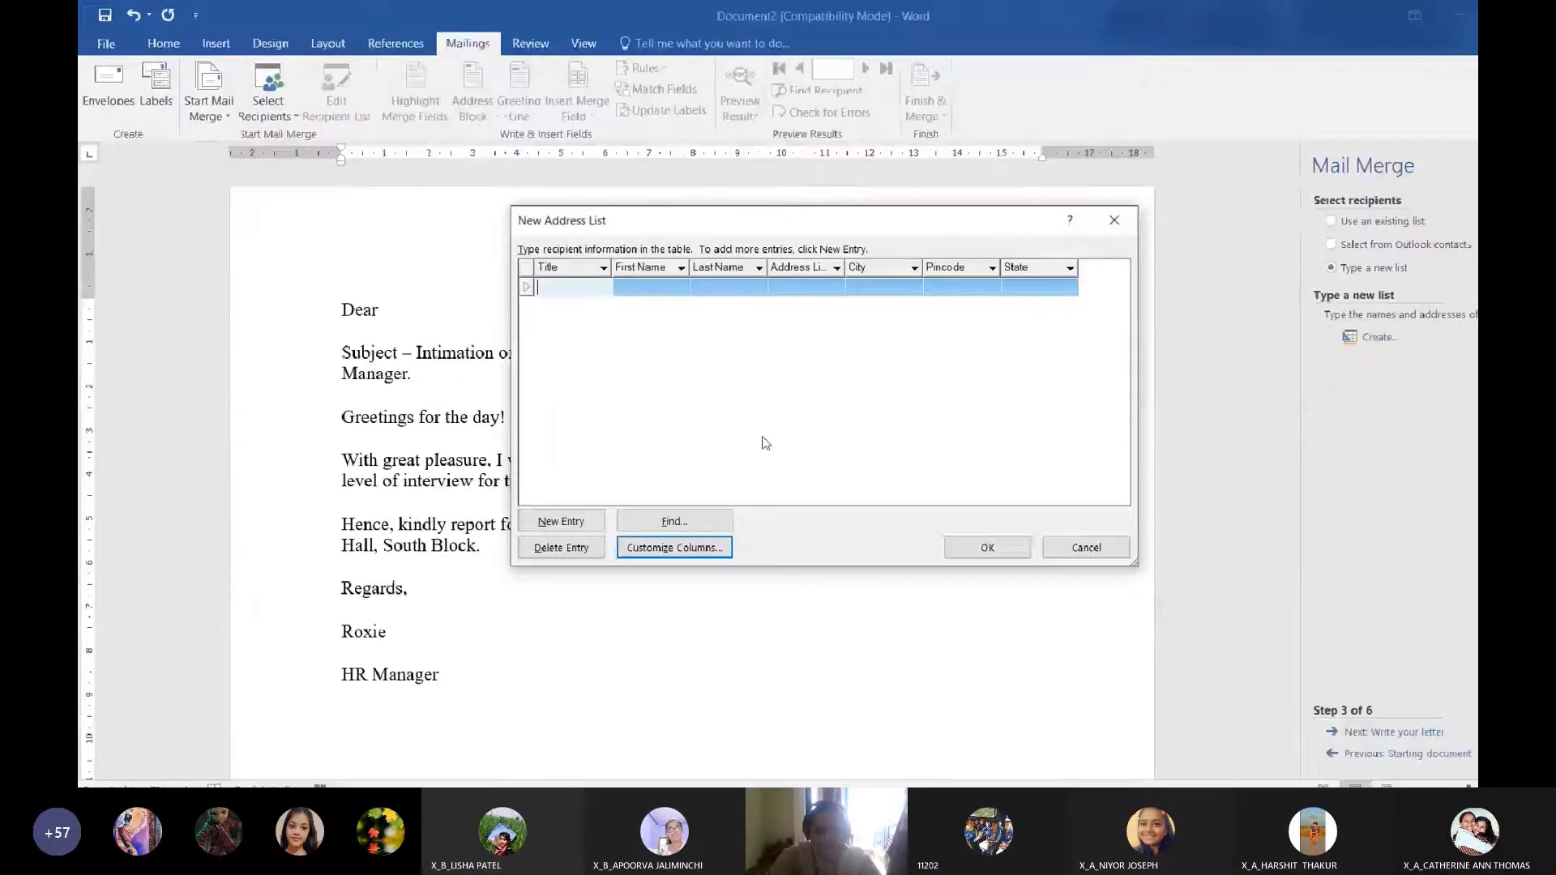
Arrange the Notepad mailing list and the New Address List windows side by side
left_click(681, 776)
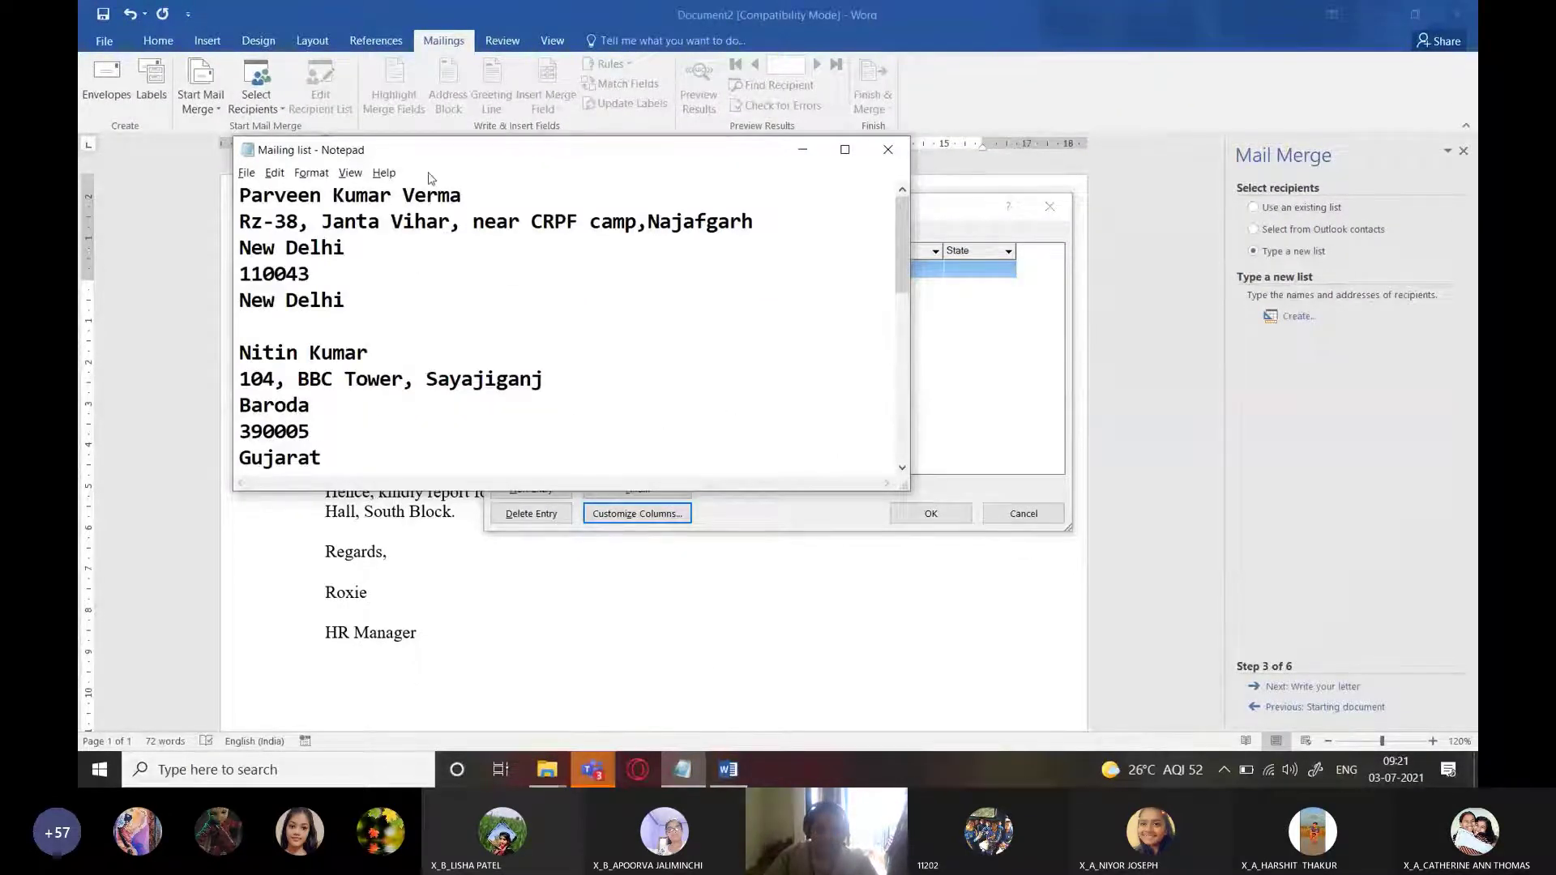
left_click_drag(414, 154, 878, 209)
left_click_drag(685, 206, 436, 226)
left_click(682, 770)
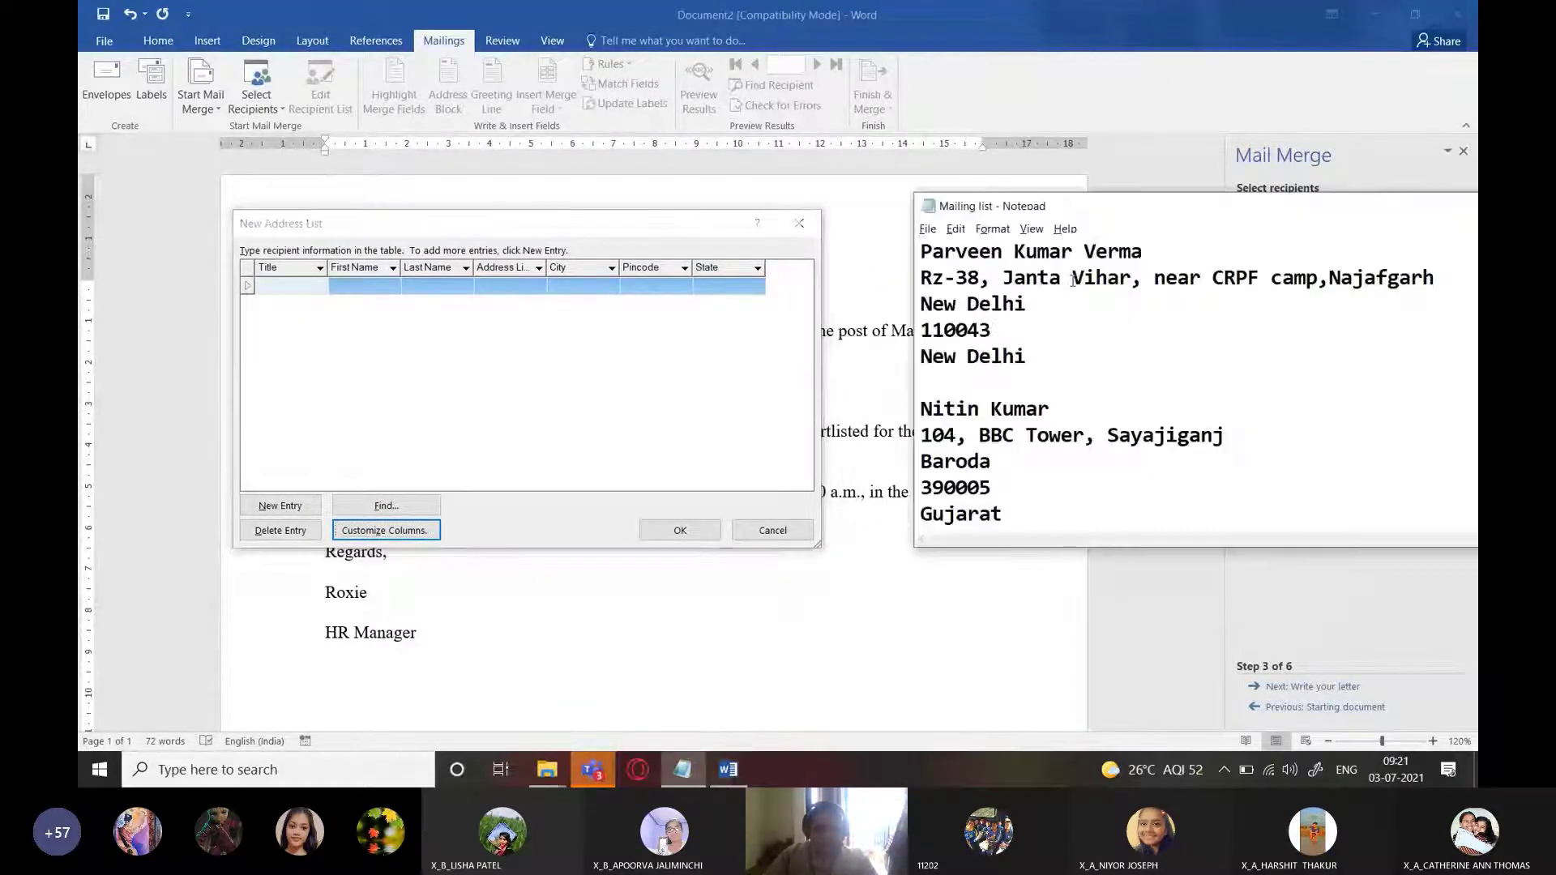
left_click_drag(999, 215, 927, 222)
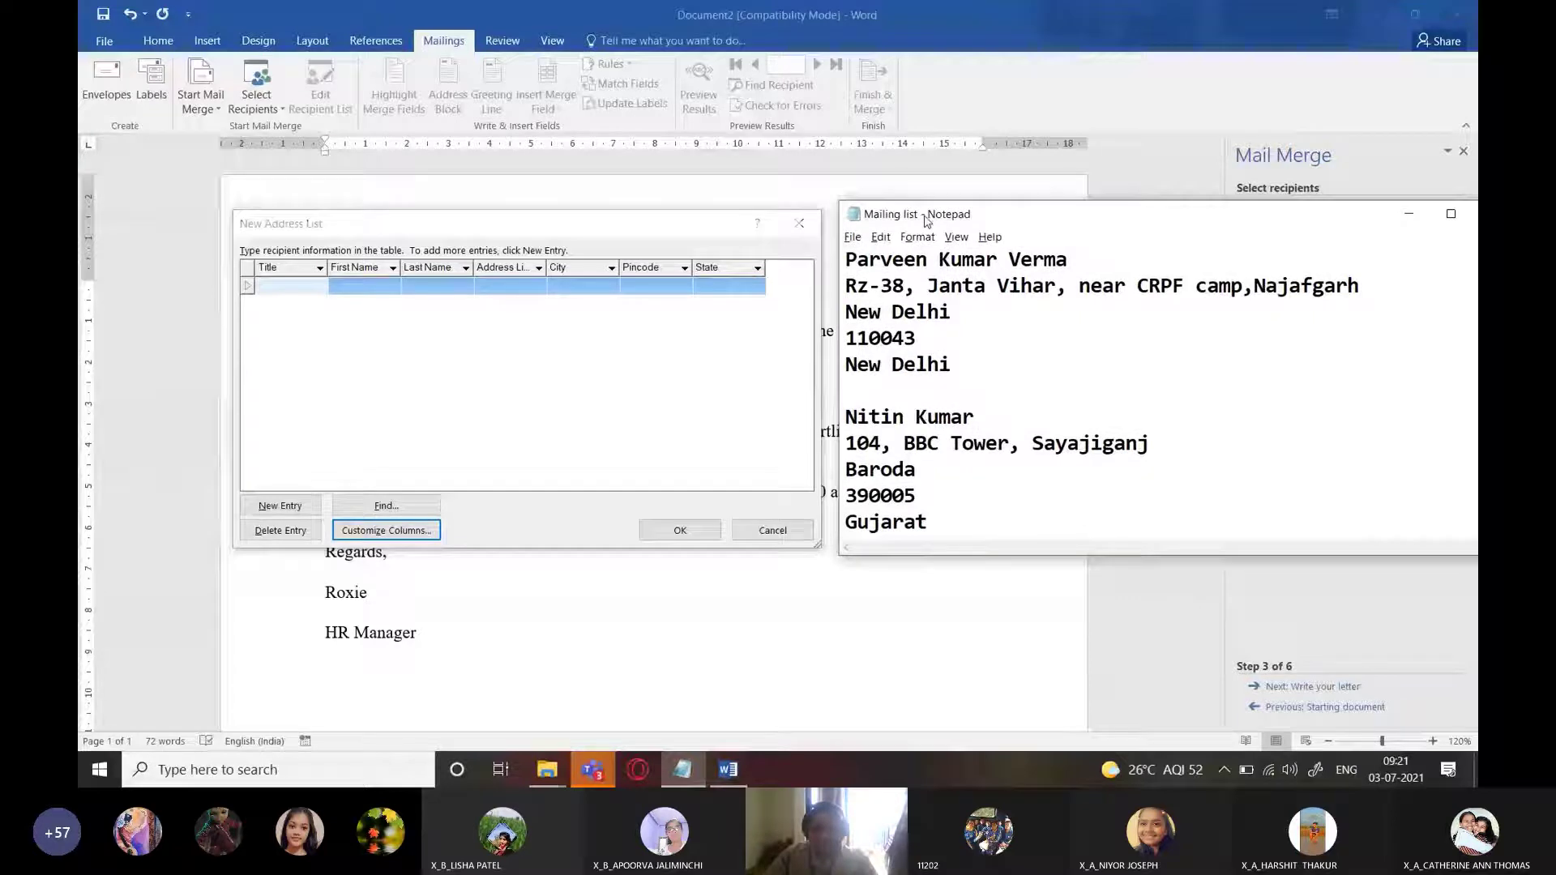
left_click(970, 15)
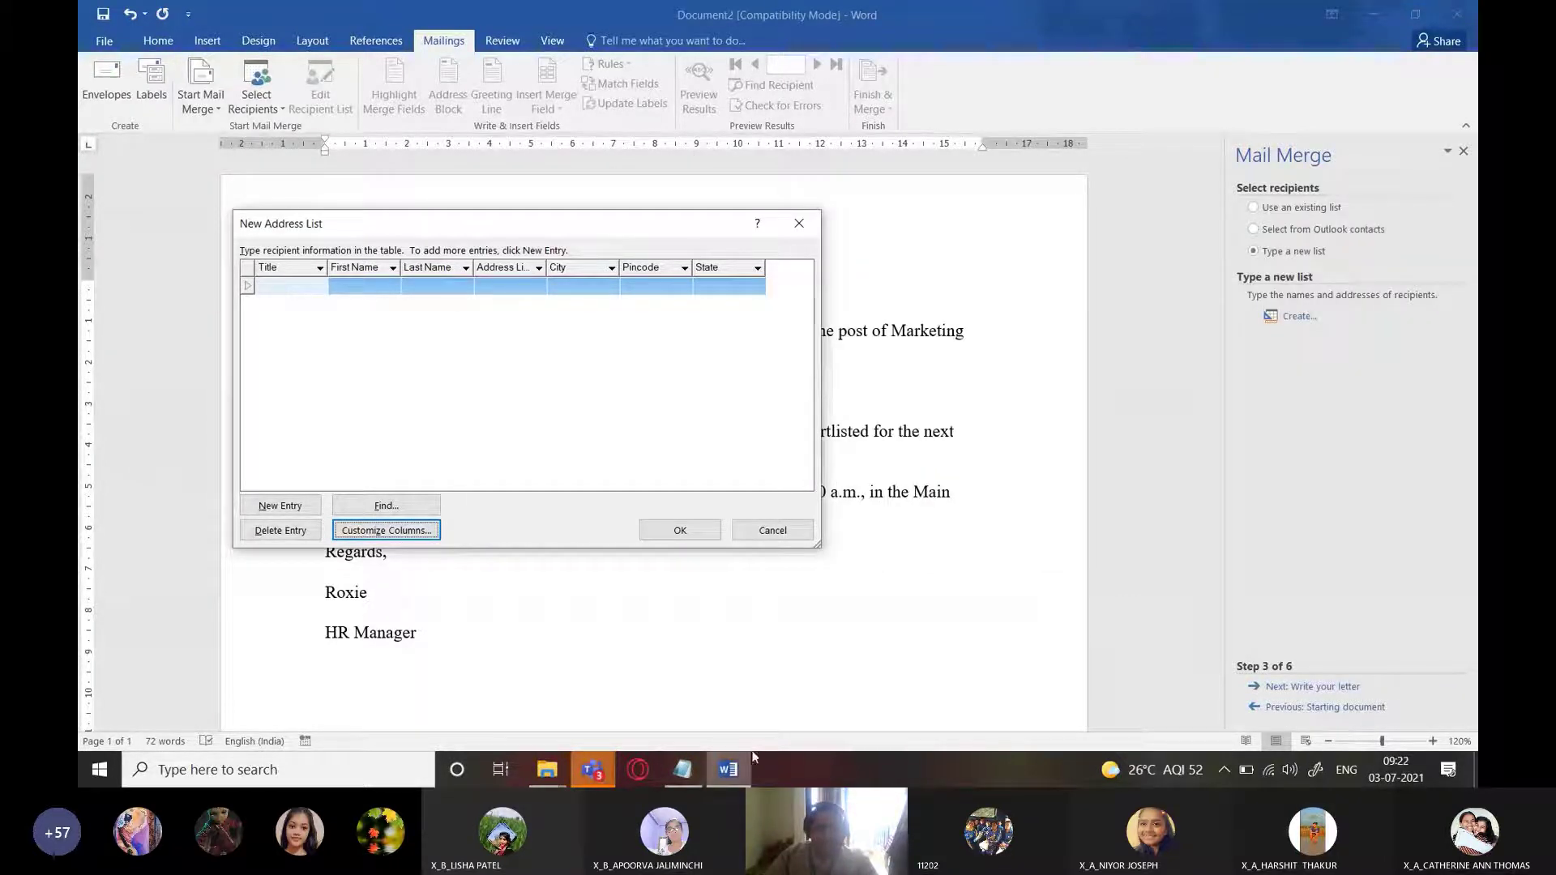
left_click_drag(658, 236, 781, 276)
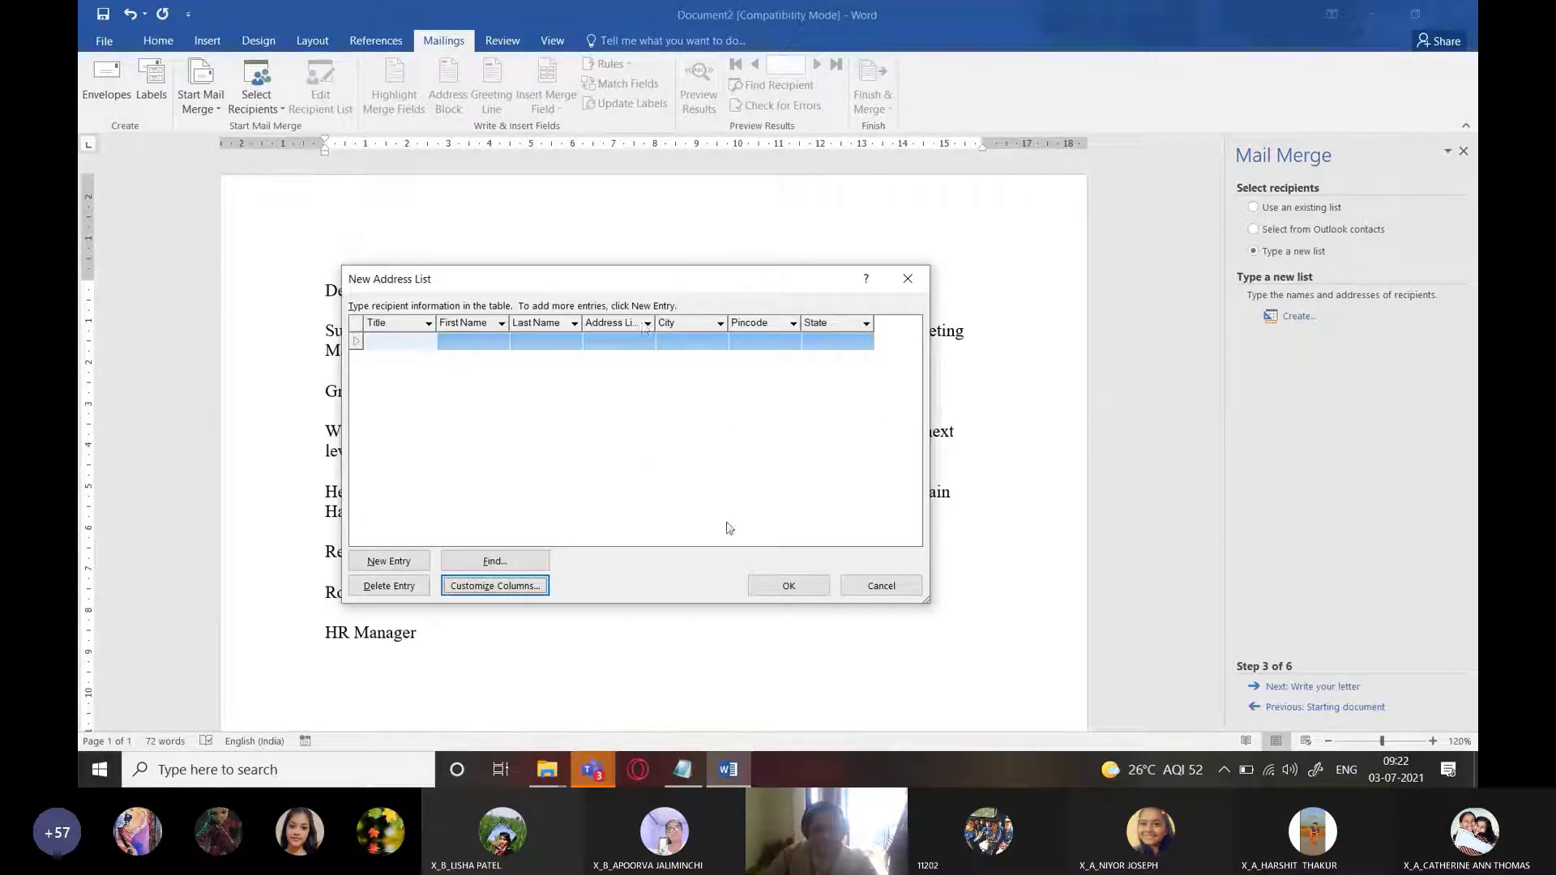
left_click(683, 770)
left_click_drag(960, 202, 1031, 191)
left_click_drag(791, 289, 734, 246)
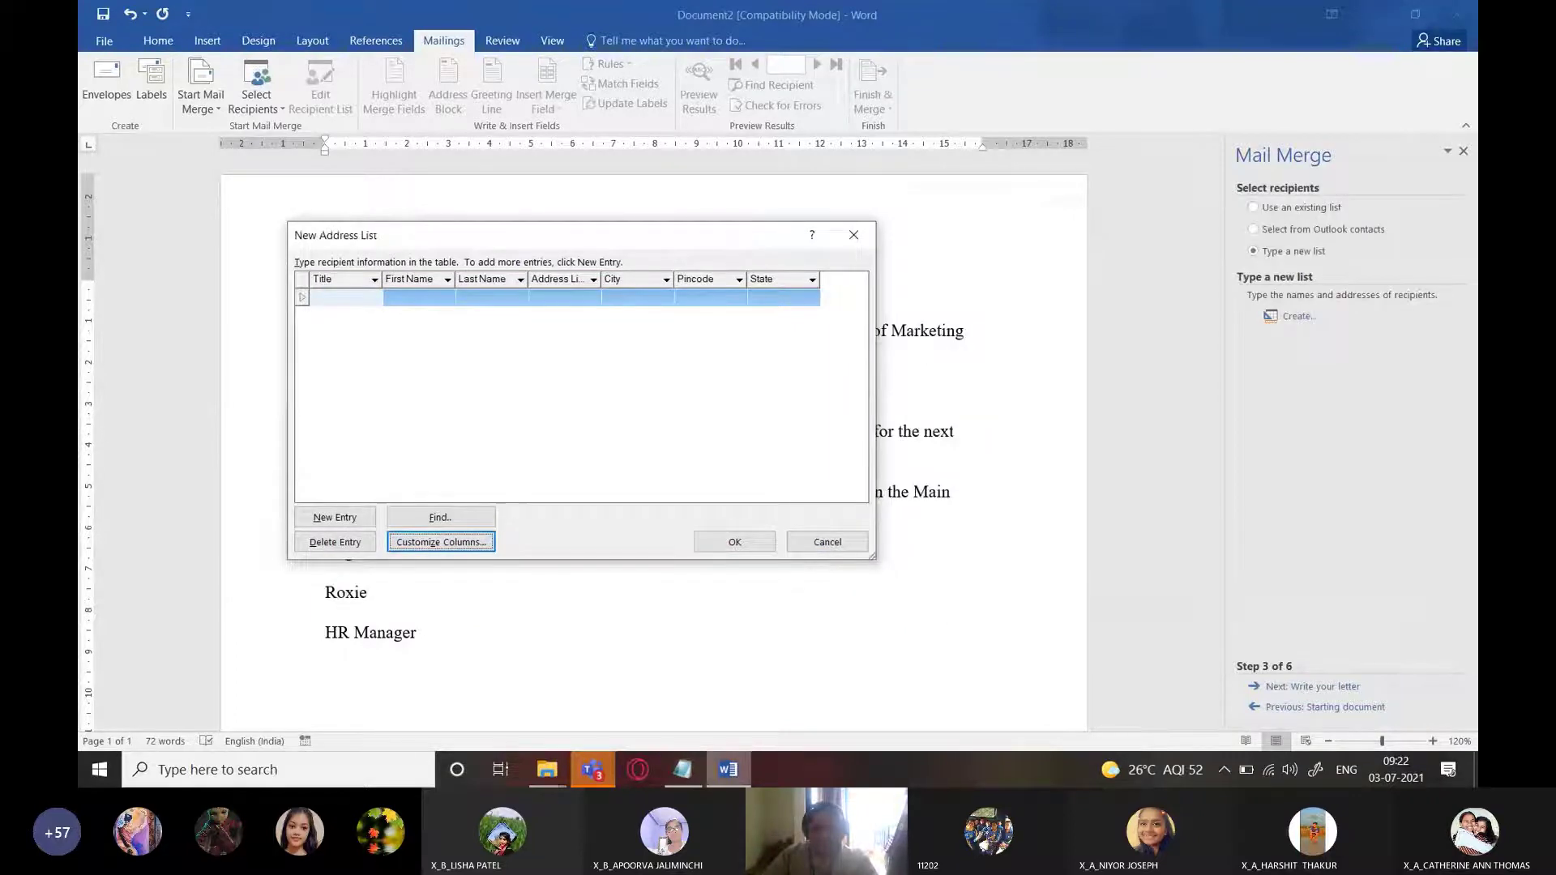
key("alt+Tab")
Fill the first entry with title Mr, the candidate's first name and last name
left_click_drag(917, 248, 1068, 247)
key("ctrl+c")
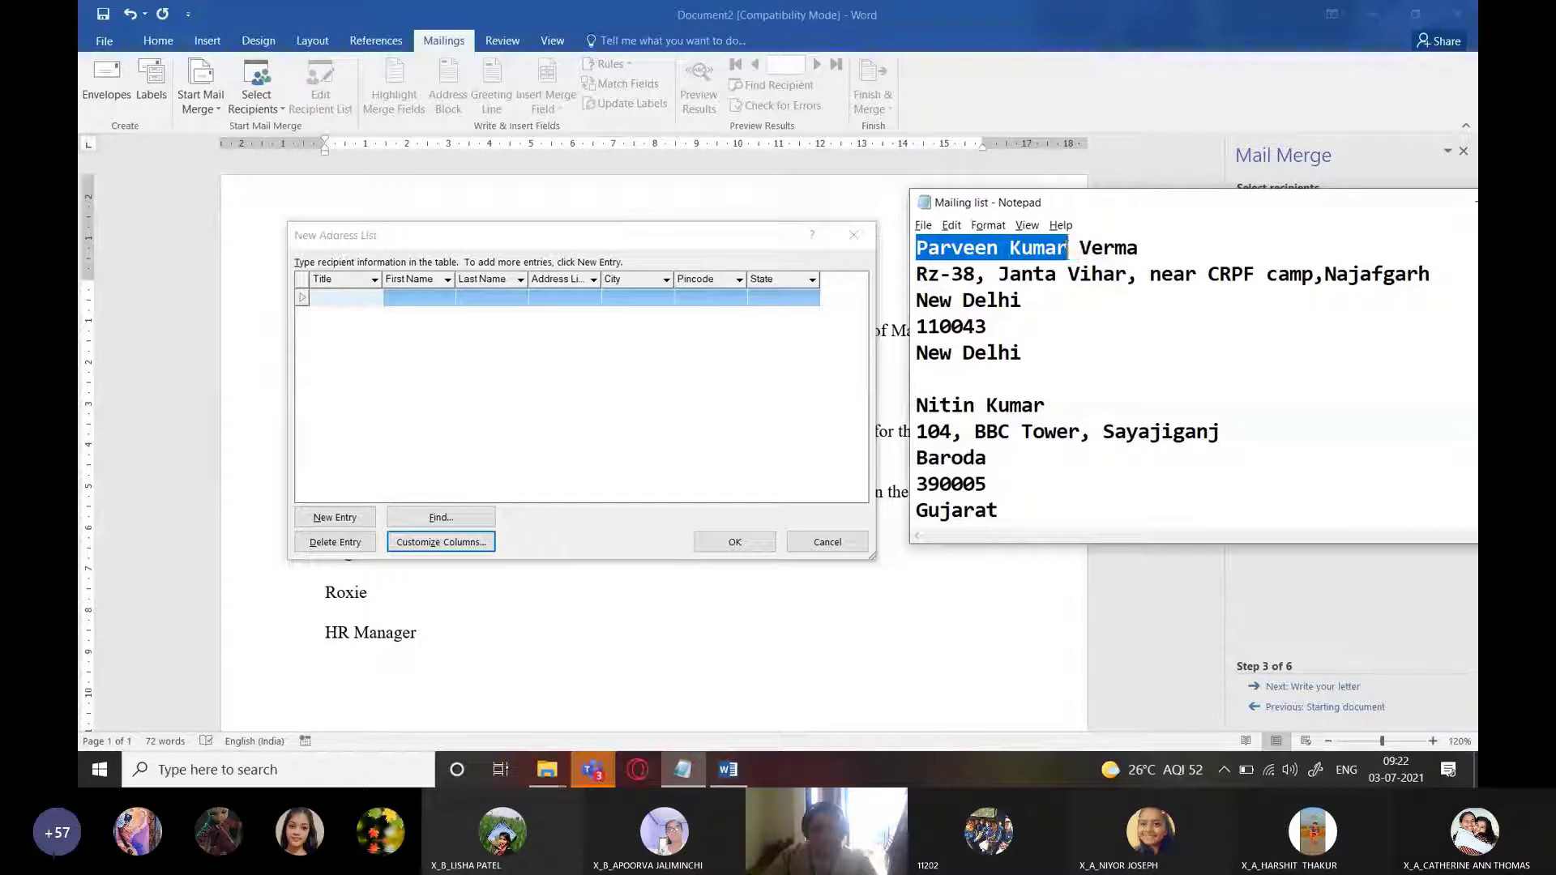
left_click(355, 296)
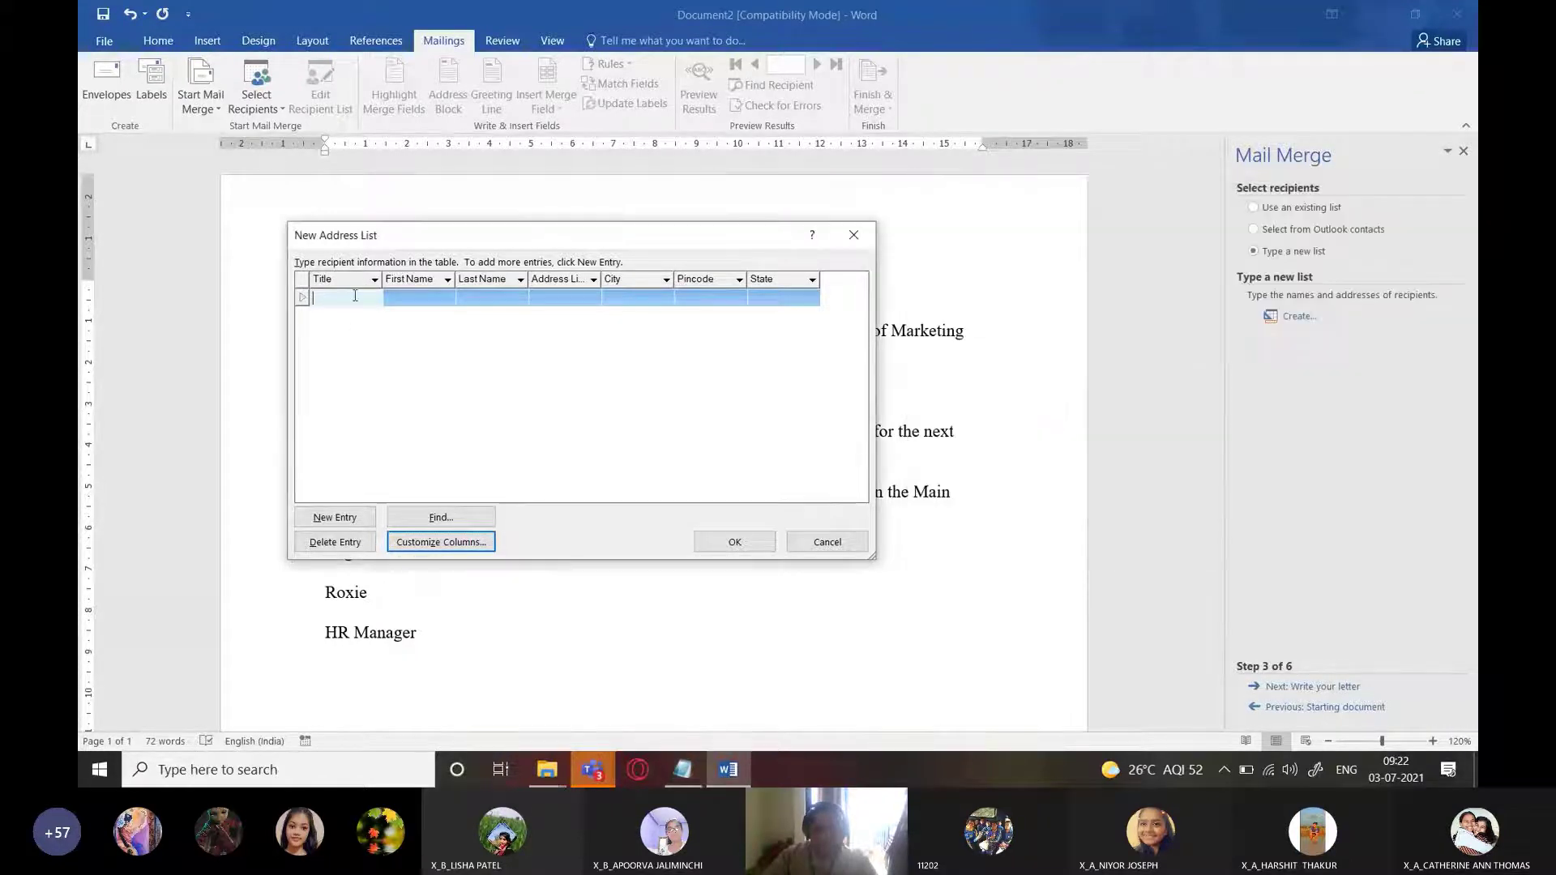
type("Mr")
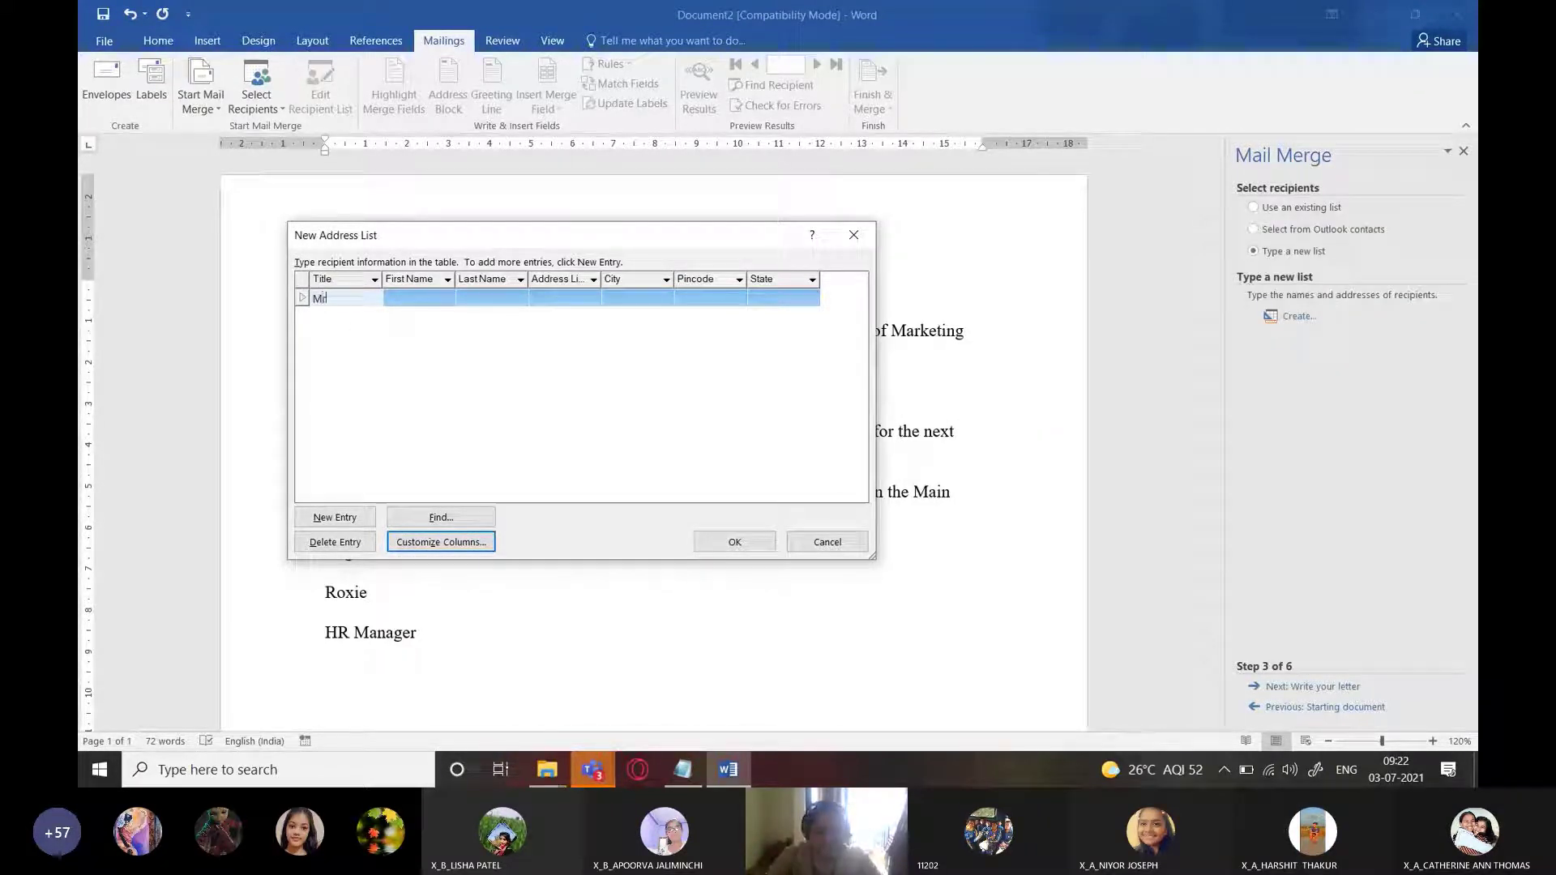
key("Tab")
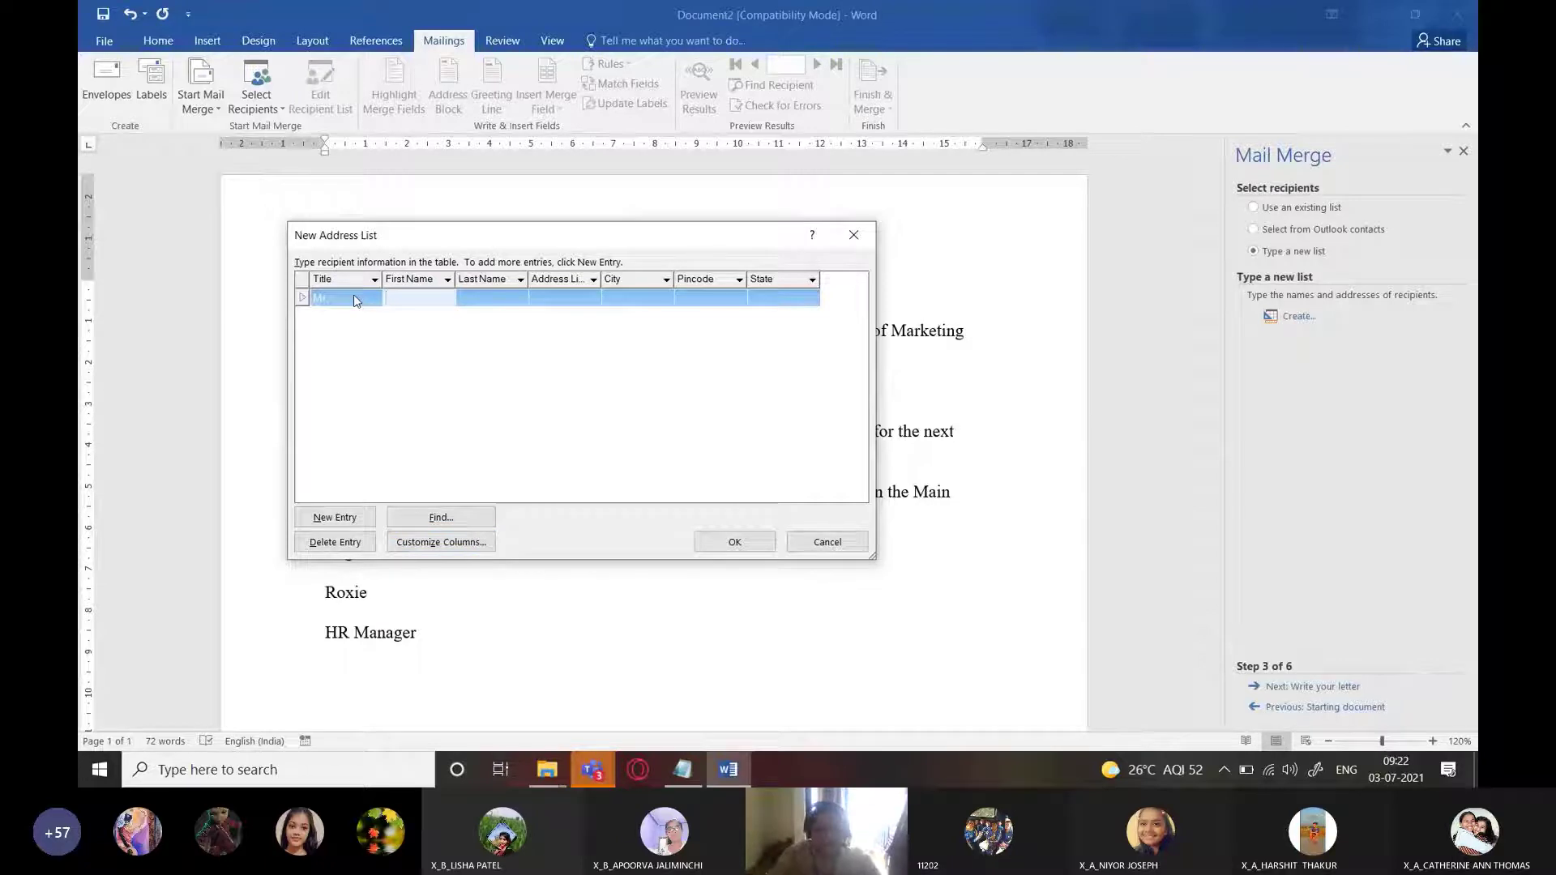
key("ctrl+v")
key("Tab")
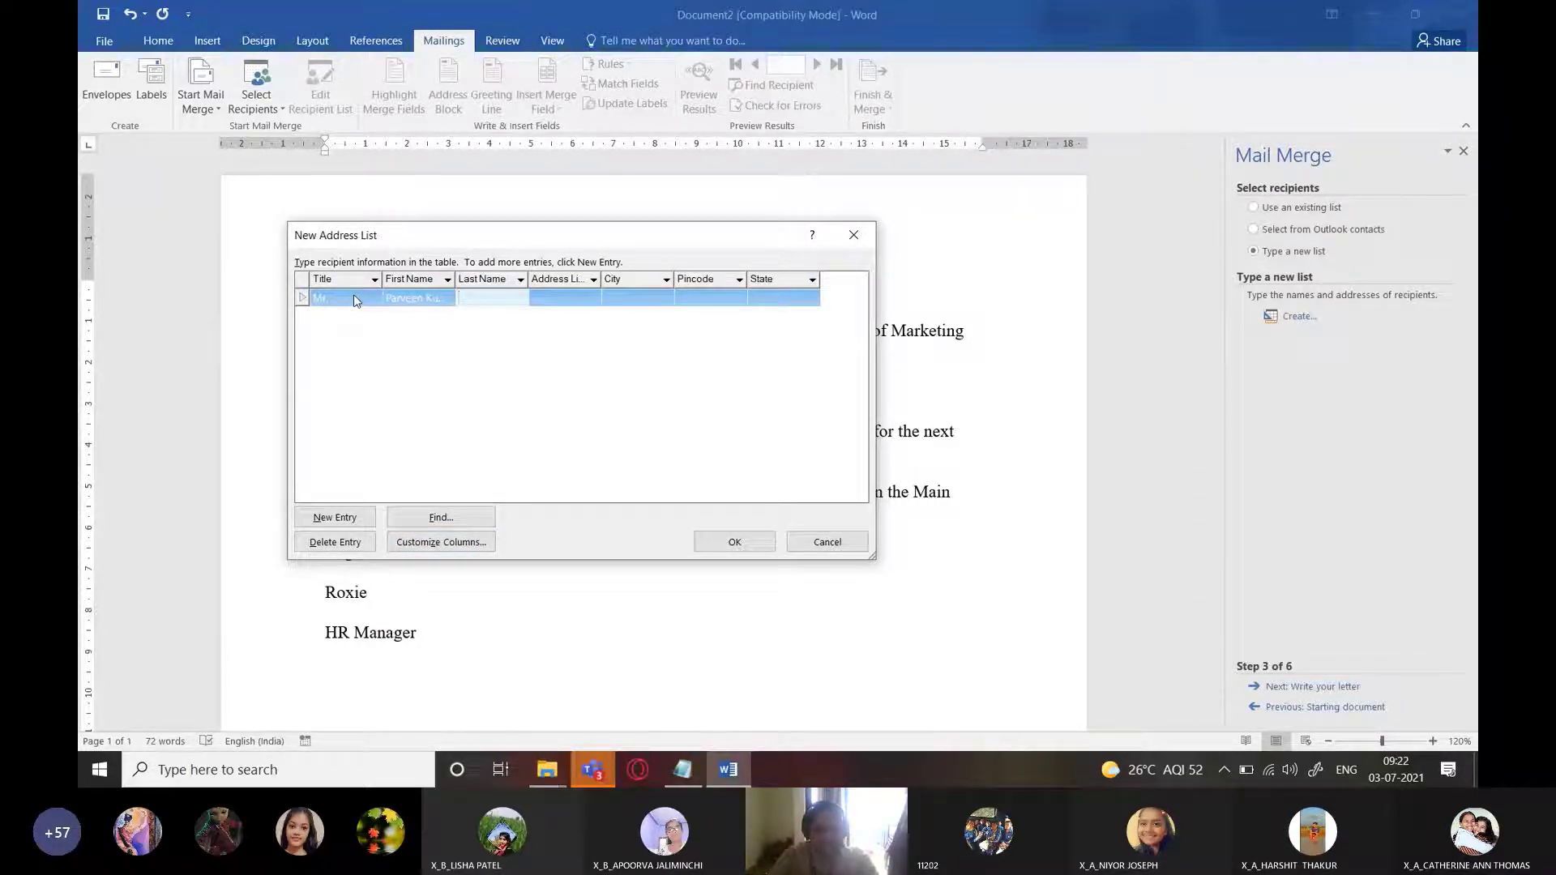
type("Verma")
key("Tab")
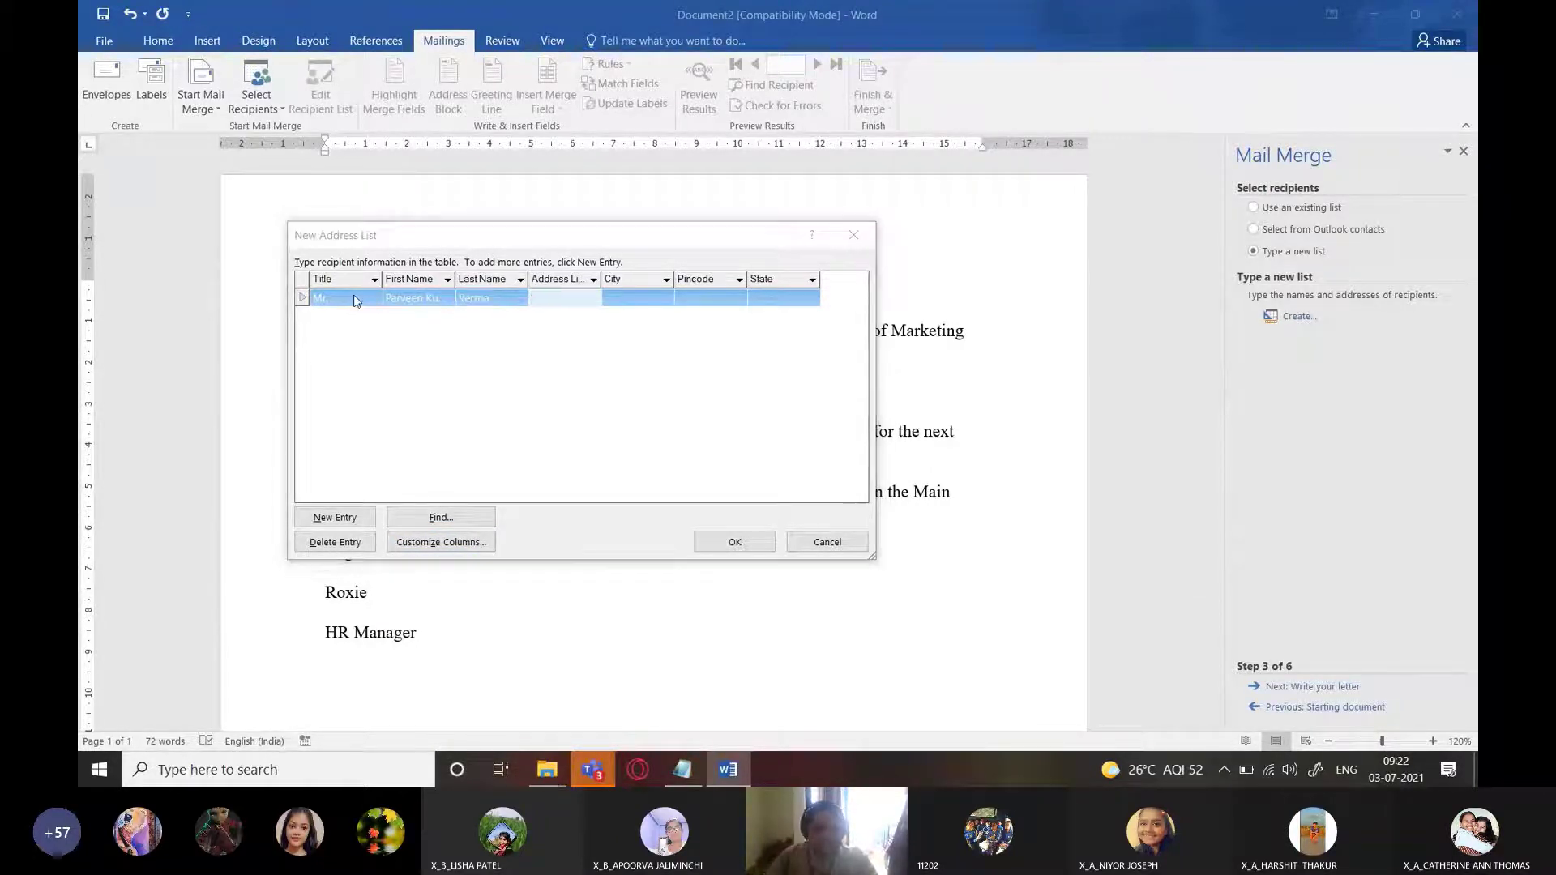
Paste the first candidate's street address and enter New Delhi as the city
key("alt+Tab")
left_click_drag(917, 274, 1432, 276)
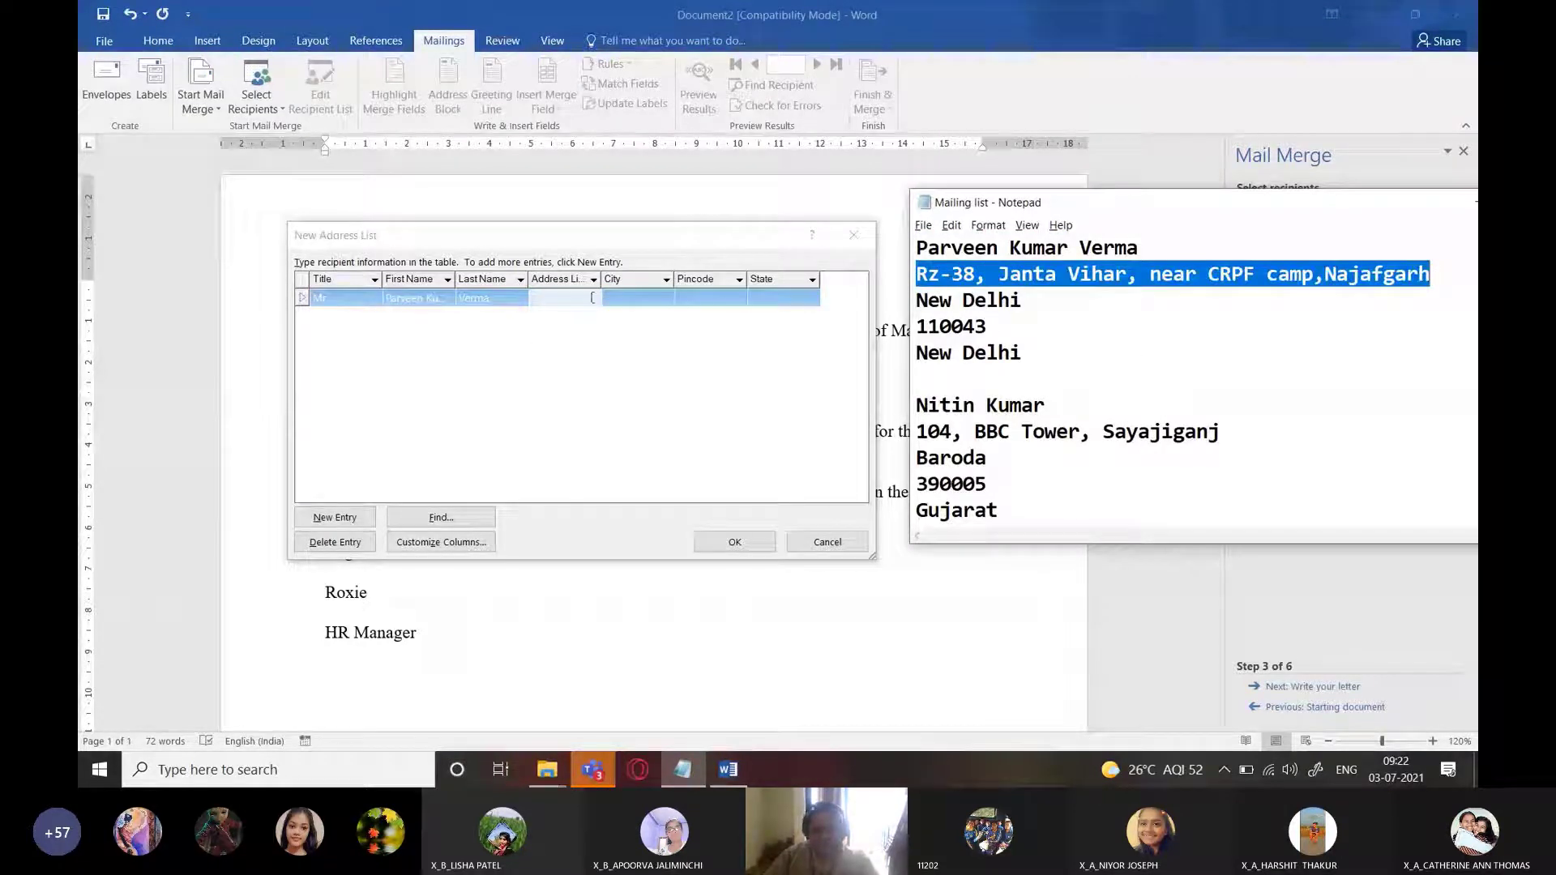
left_click(558, 299)
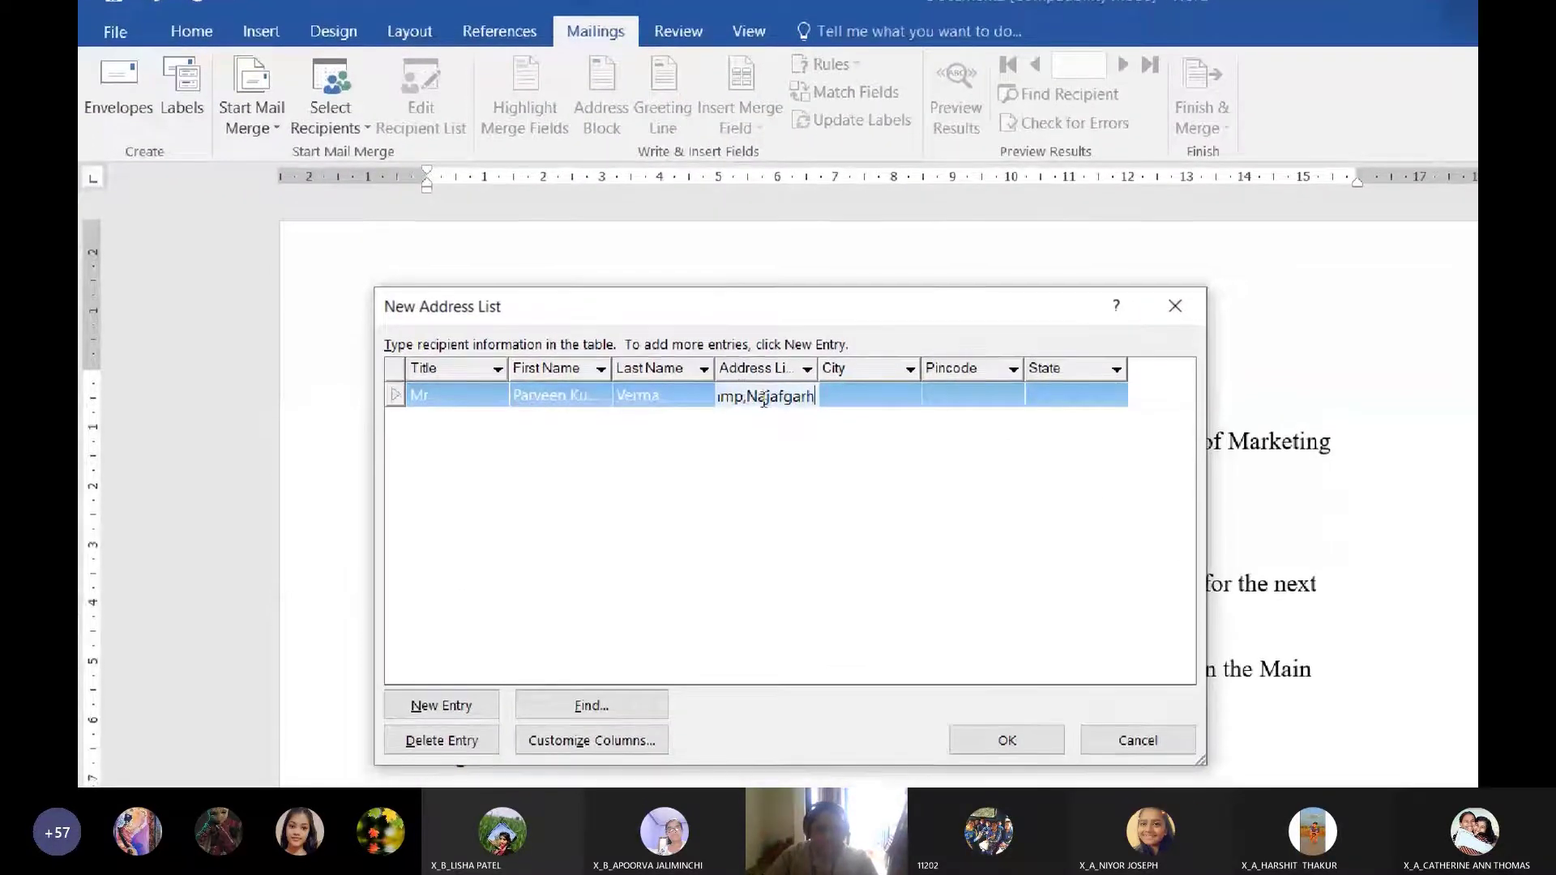
key("Left")
key("Left")
key("Left")
key("Left")
key("Left")
key("Left")
key("Left")
key("Left")
key("Left")
key("Left")
key("Left")
key("Left")
key("Left")
key("Left")
key("Left")
key("Left")
key("Left")
key("Left")
key("Left")
key("Left")
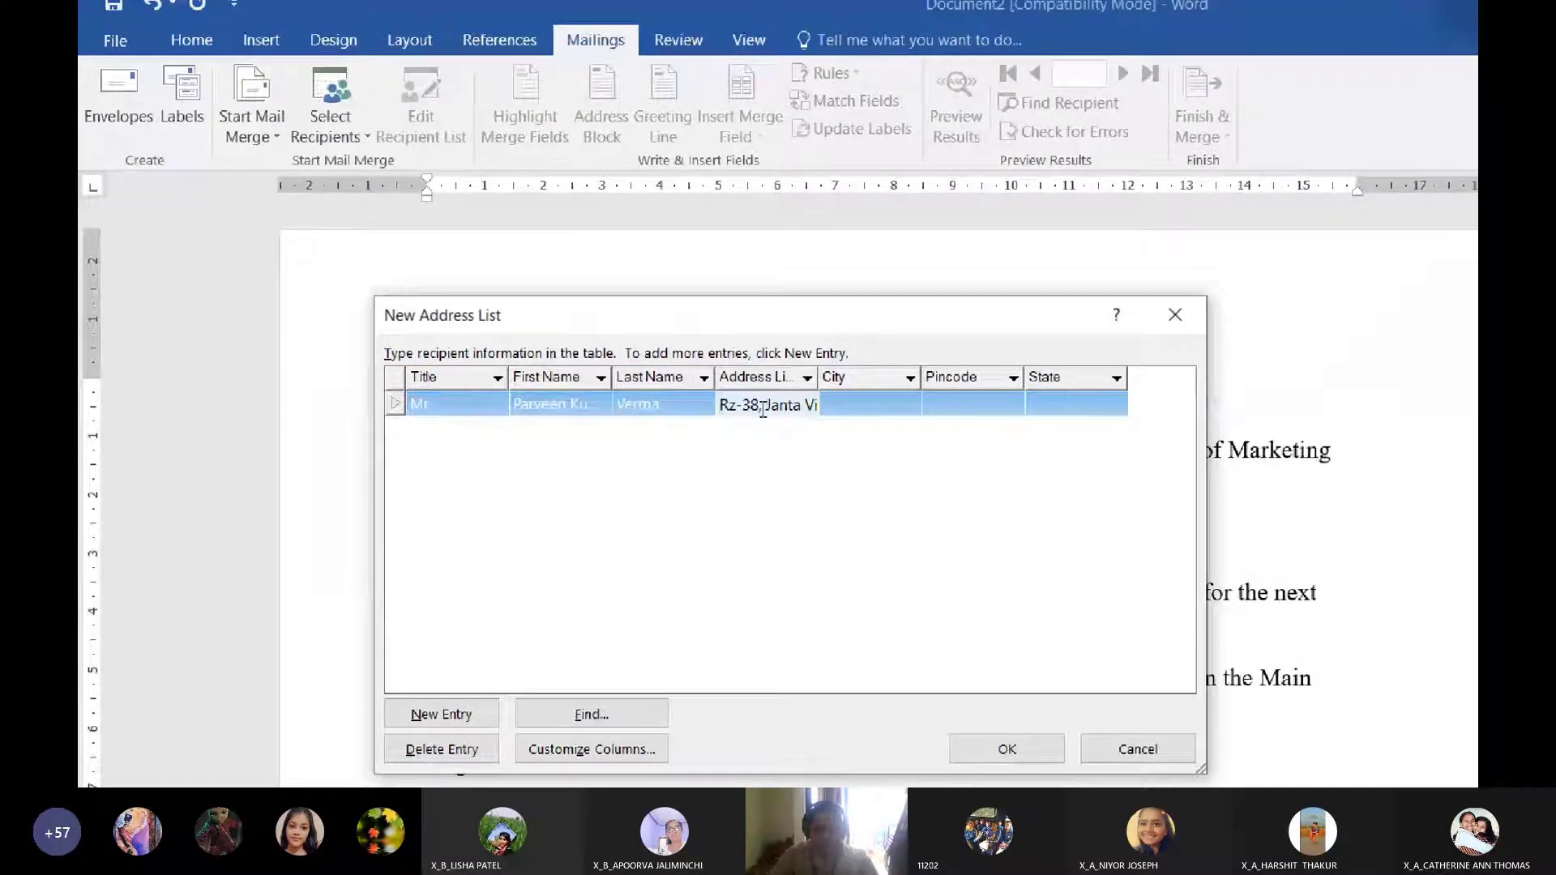
key("Right")
key("Right")
key("Right")
key("Right")
key("Right")
key("Right")
key("Right")
key("Right")
key("Right")
key("Right")
key("Right")
key("Right")
key("Right")
key("Right")
key("Right")
key("Right")
key("Right")
key("Right")
key("Right")
key("Right")
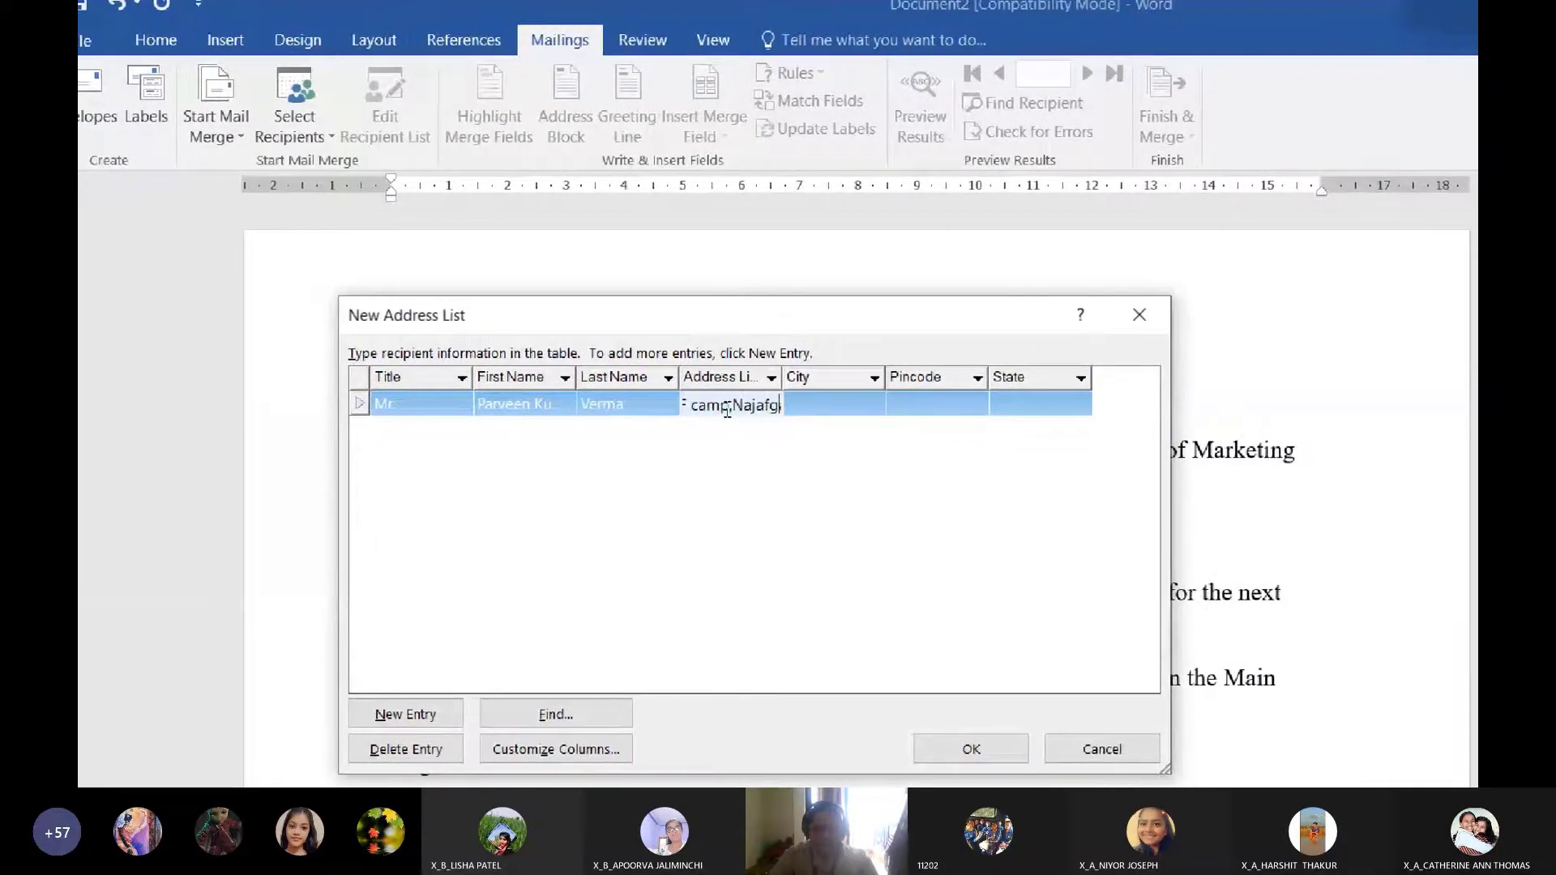
left_click(836, 403)
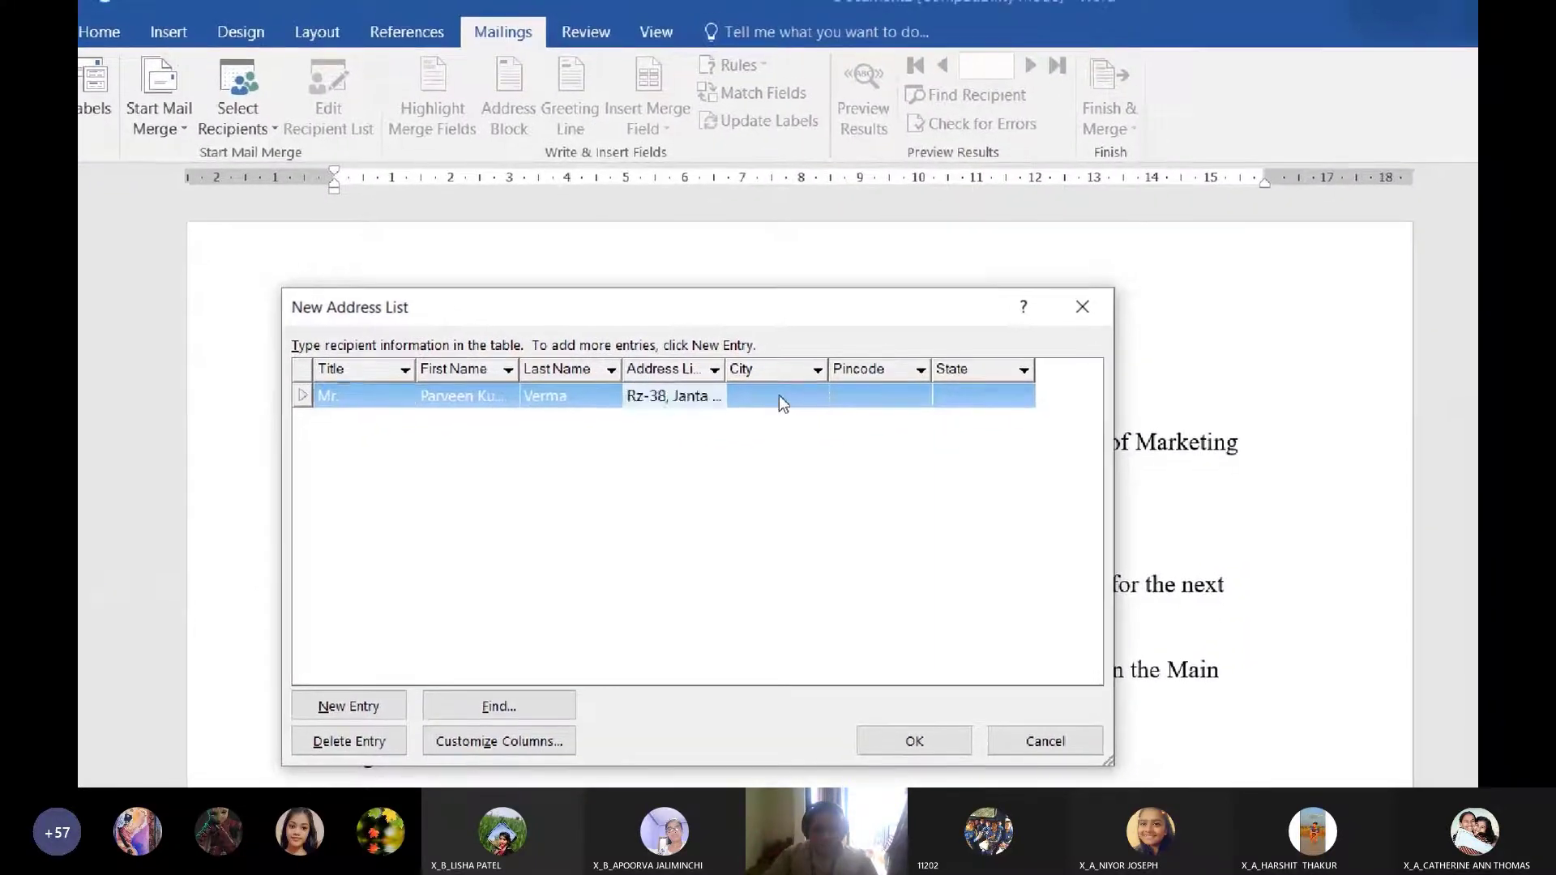
type("New Del")
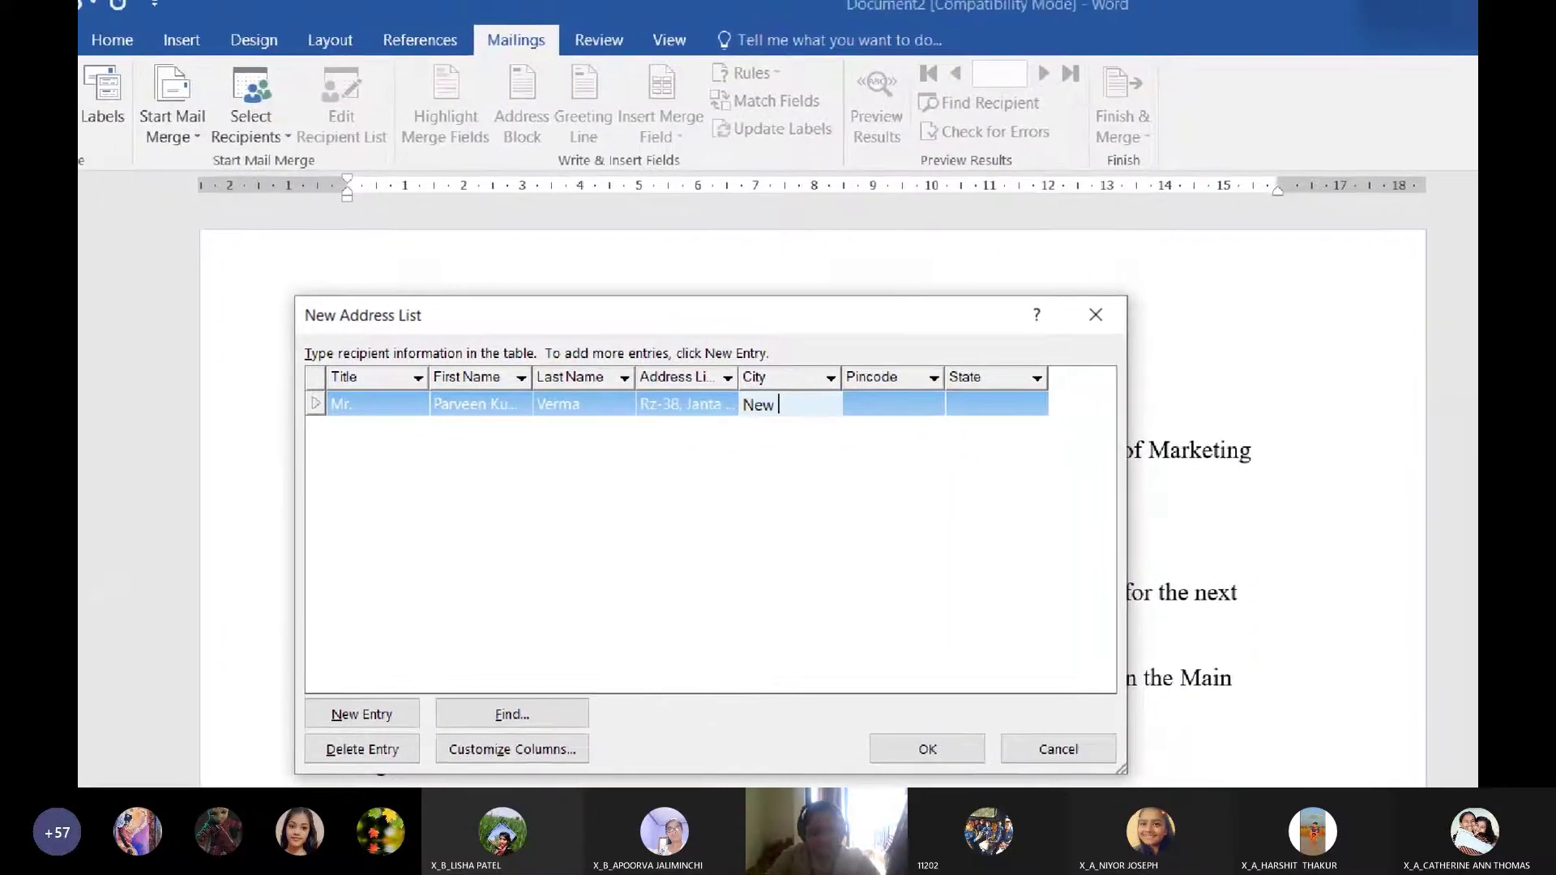
type("hi")
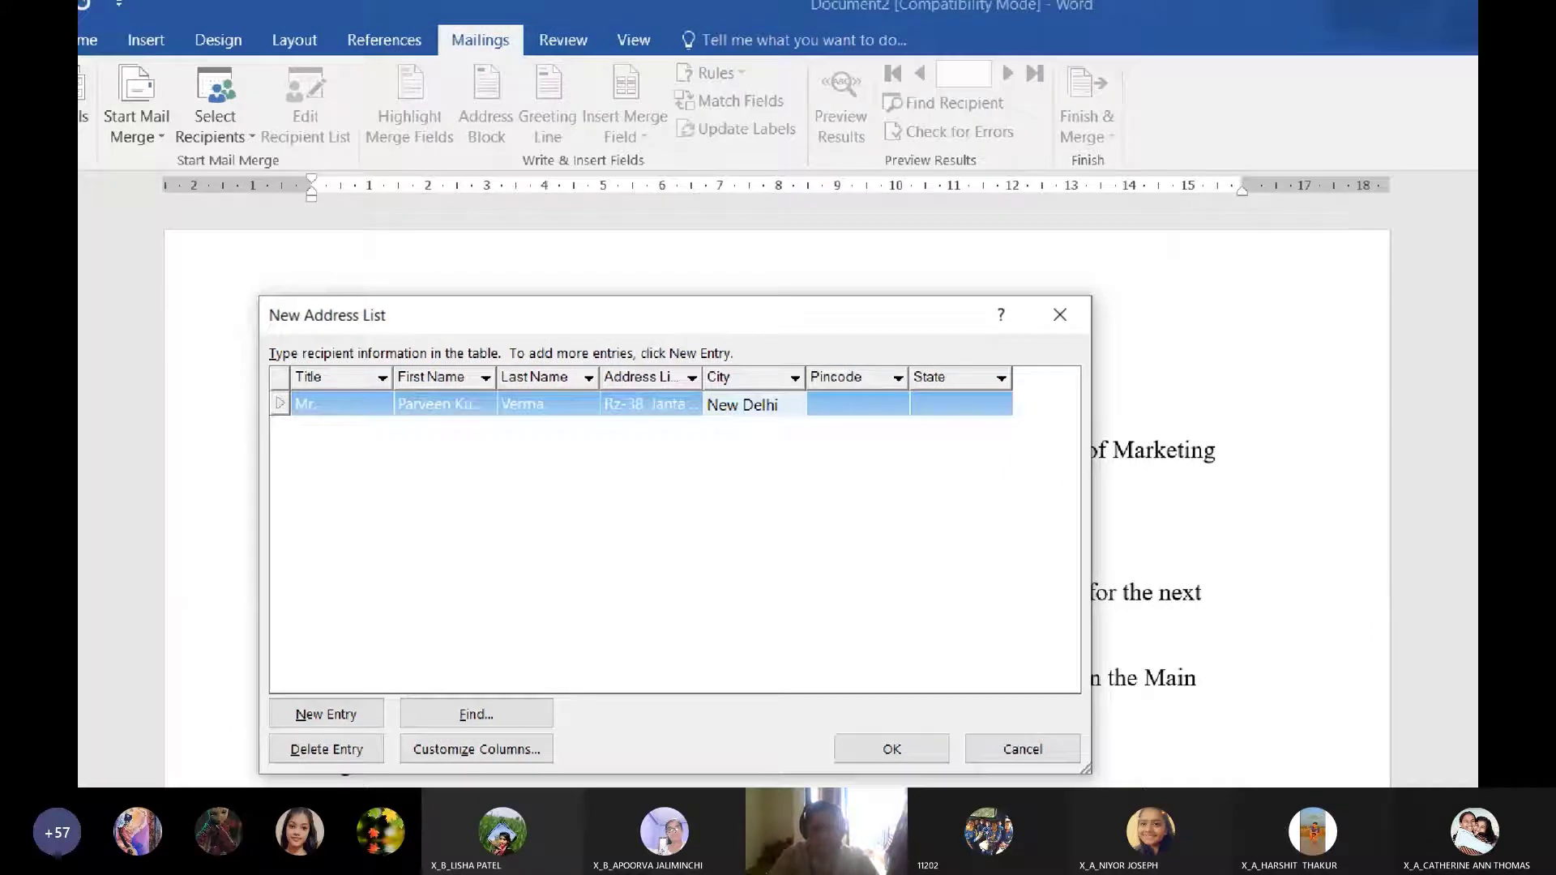
key("Tab")
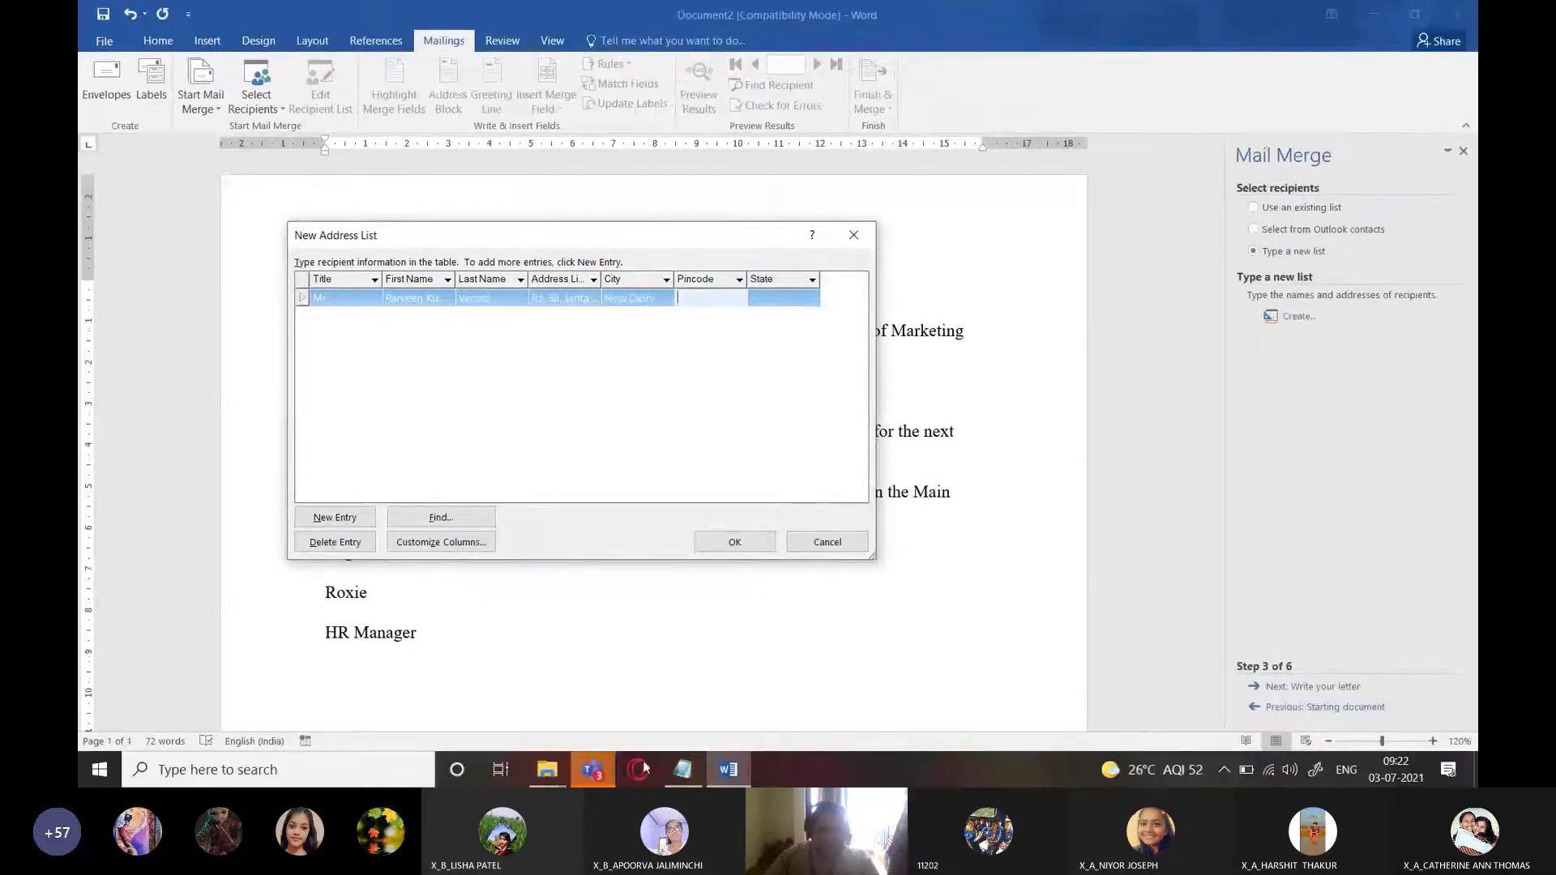
Paste pincode 110043 from the mailing list and type New Delhi as the state
left_click(679, 770)
left_click_drag(1002, 325, 907, 328)
key("ctrl+c")
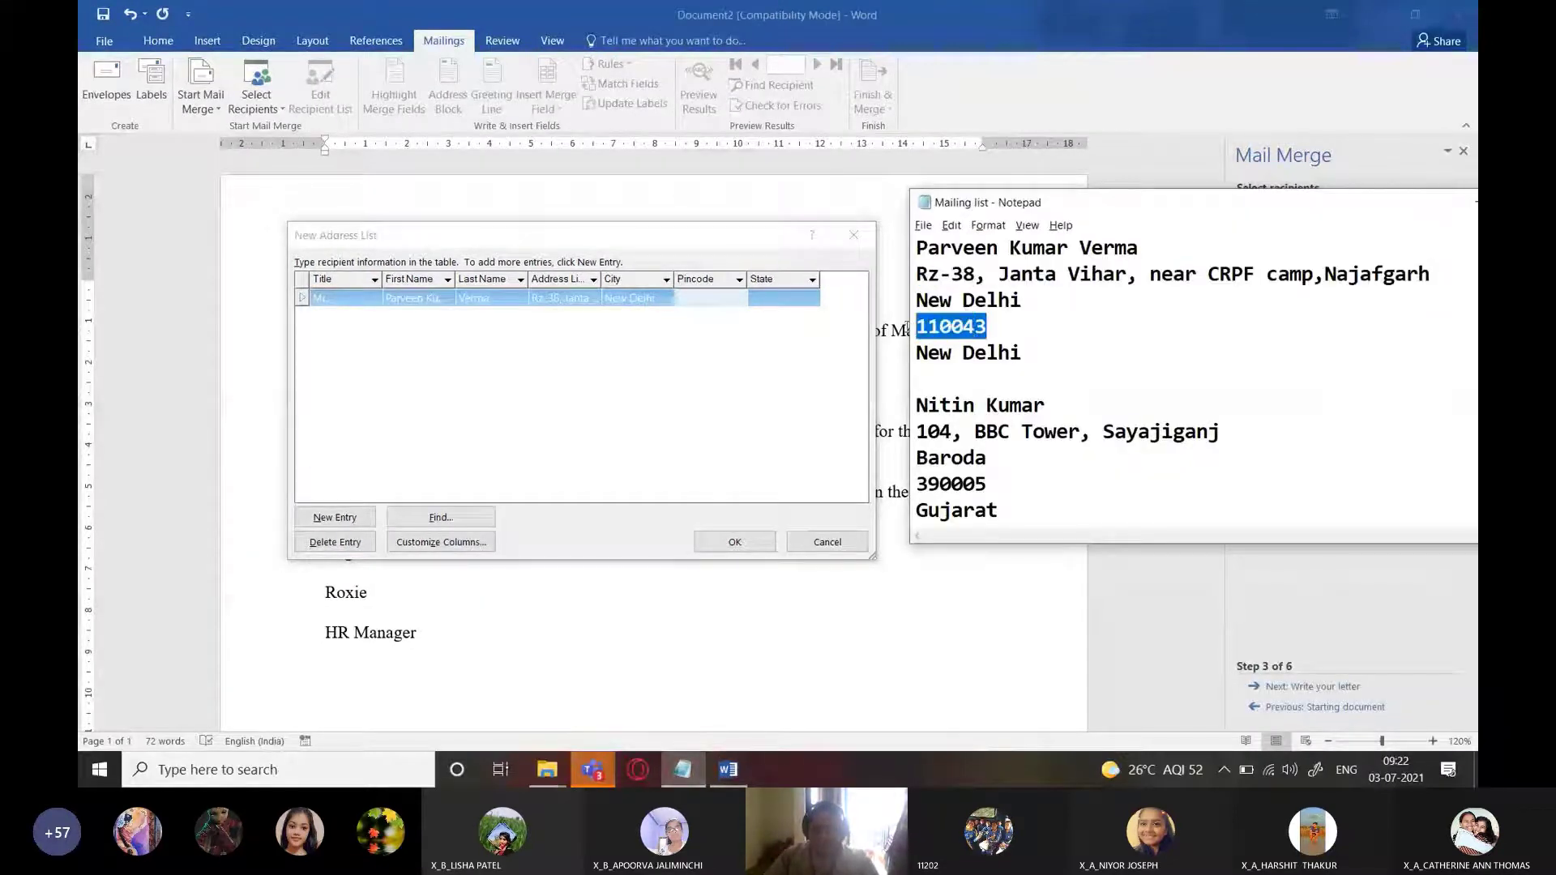
left_click(717, 297)
key("ctrl+v")
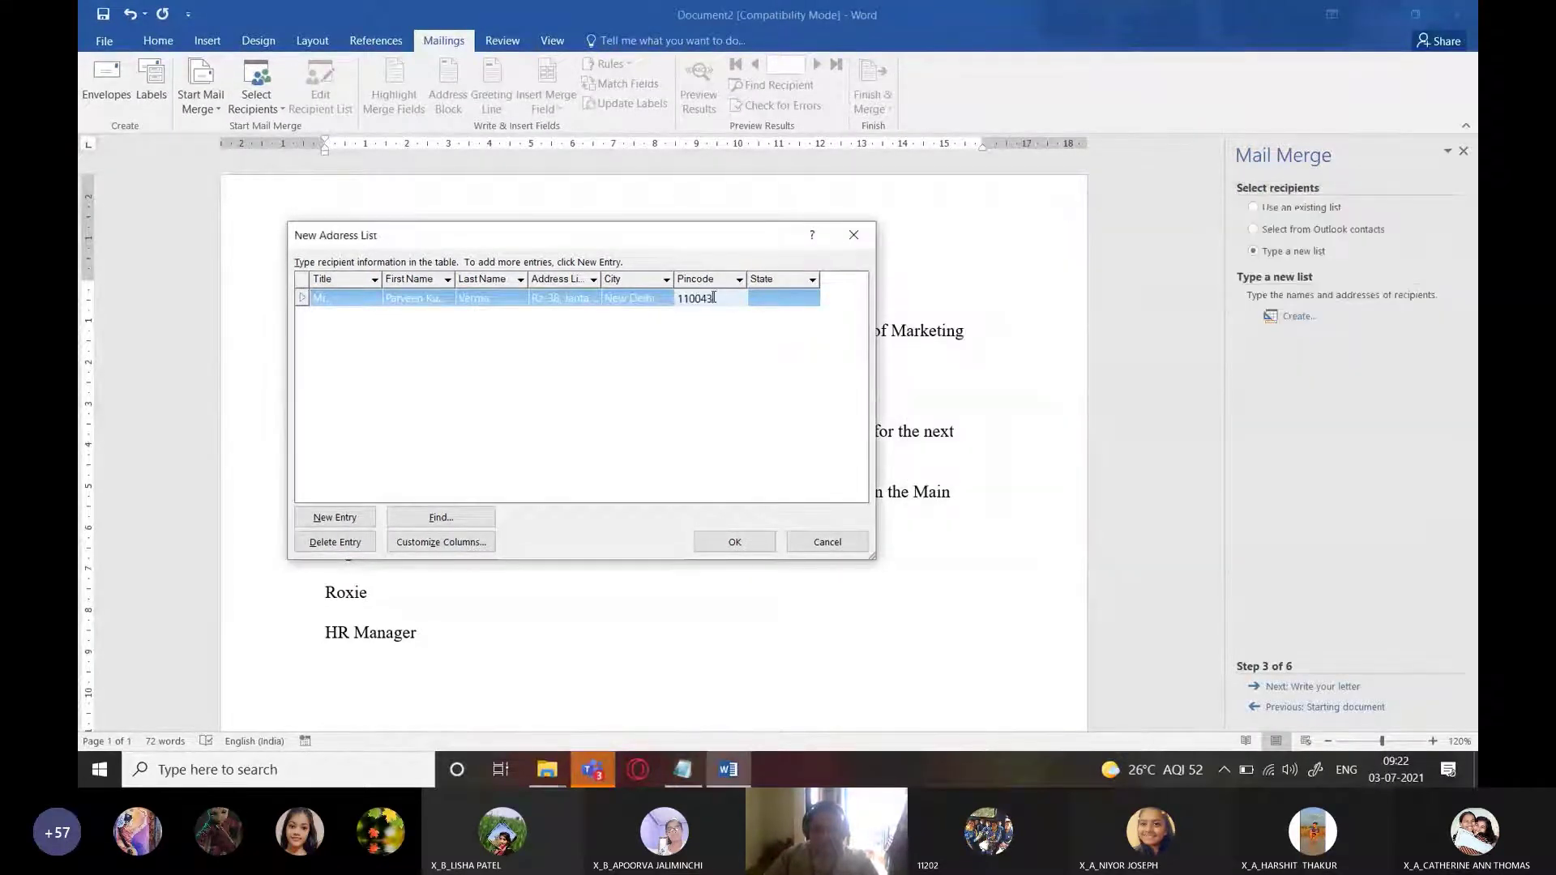
left_click(784, 297)
type("New Delhi")
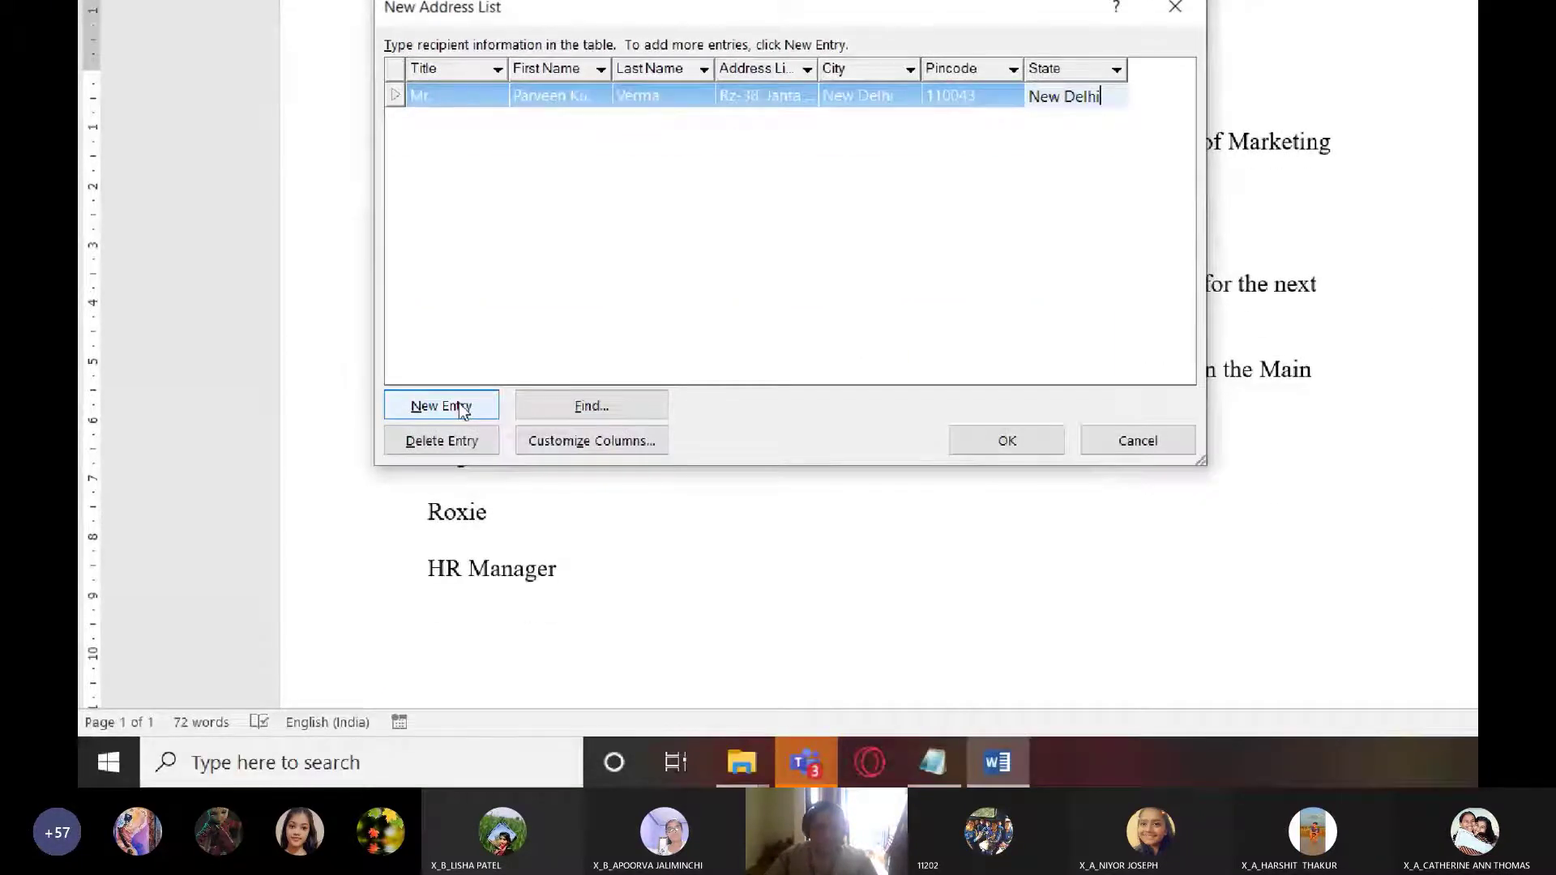
Add entries for the remaining recipients and delete the extra blank sixth row
left_click(462, 409)
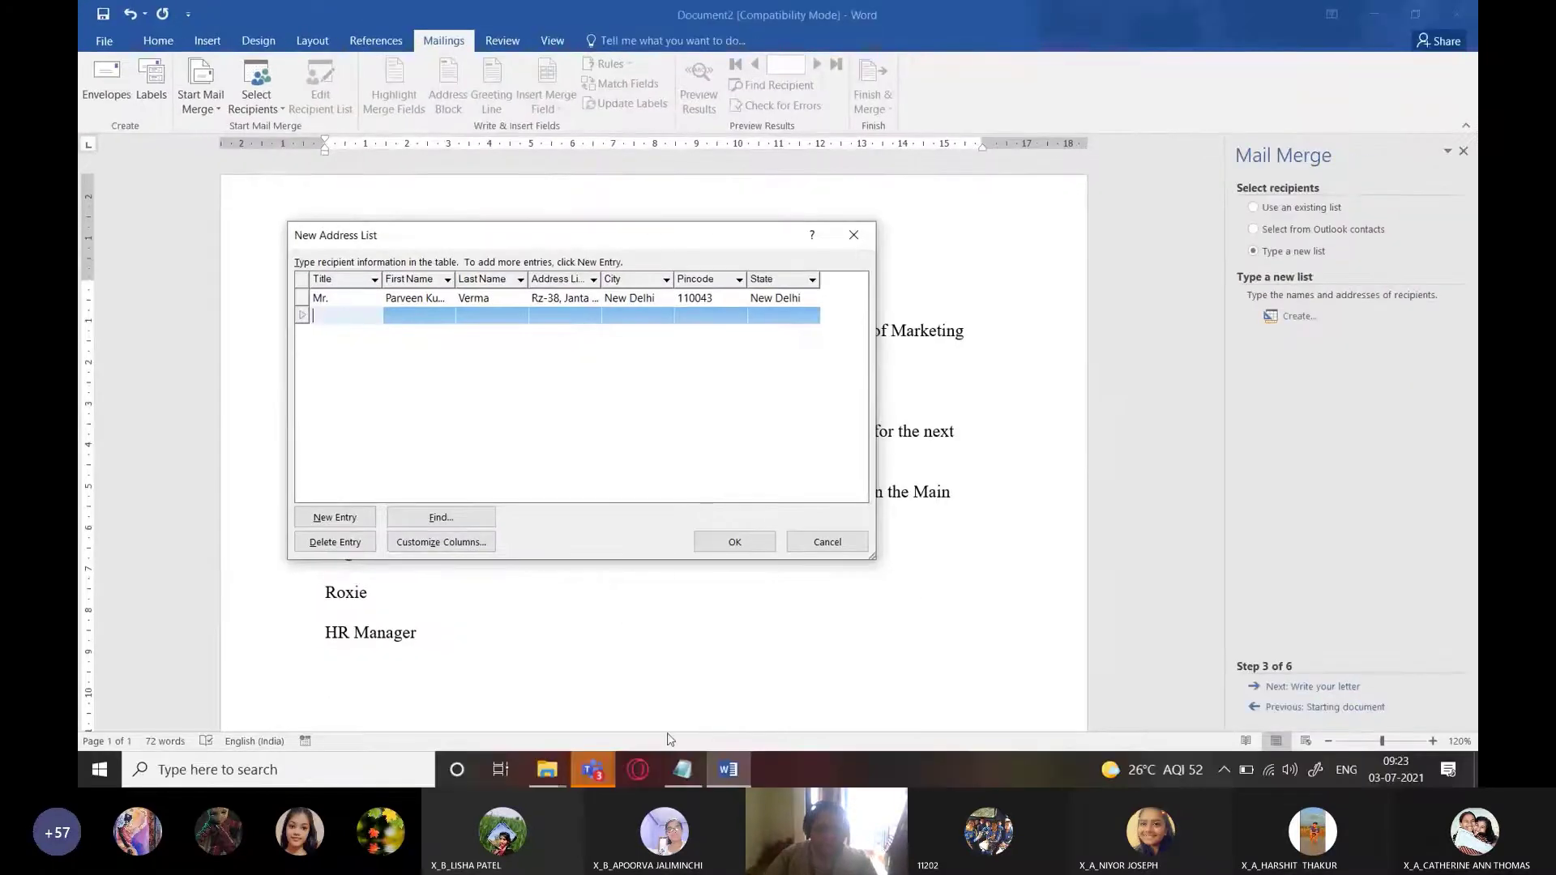
left_click(682, 770)
scroll(1053, 385, "down", 2)
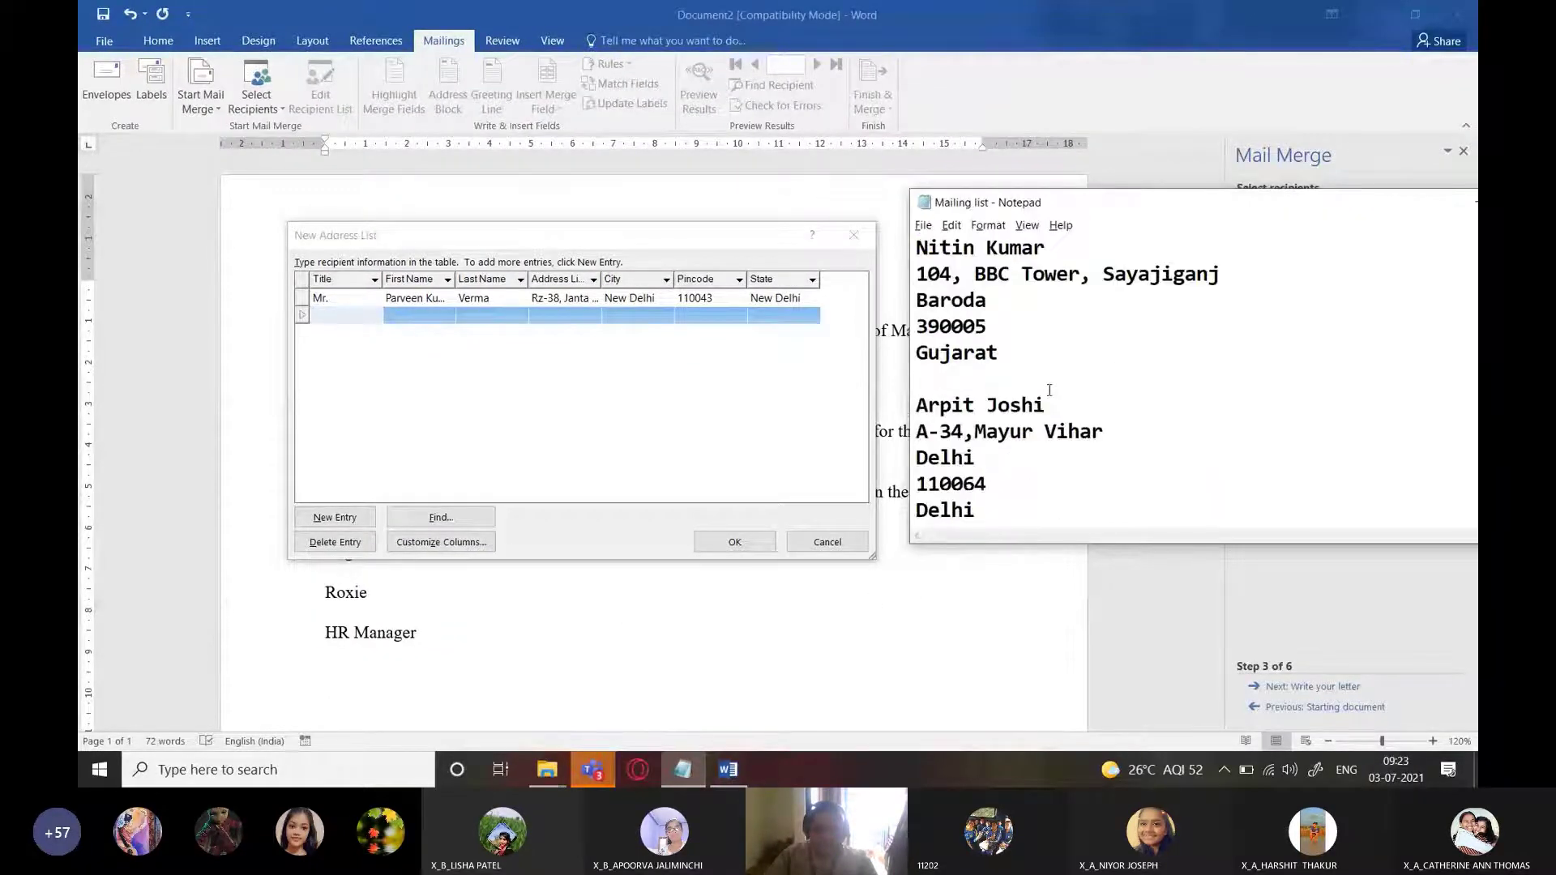
left_click(341, 316)
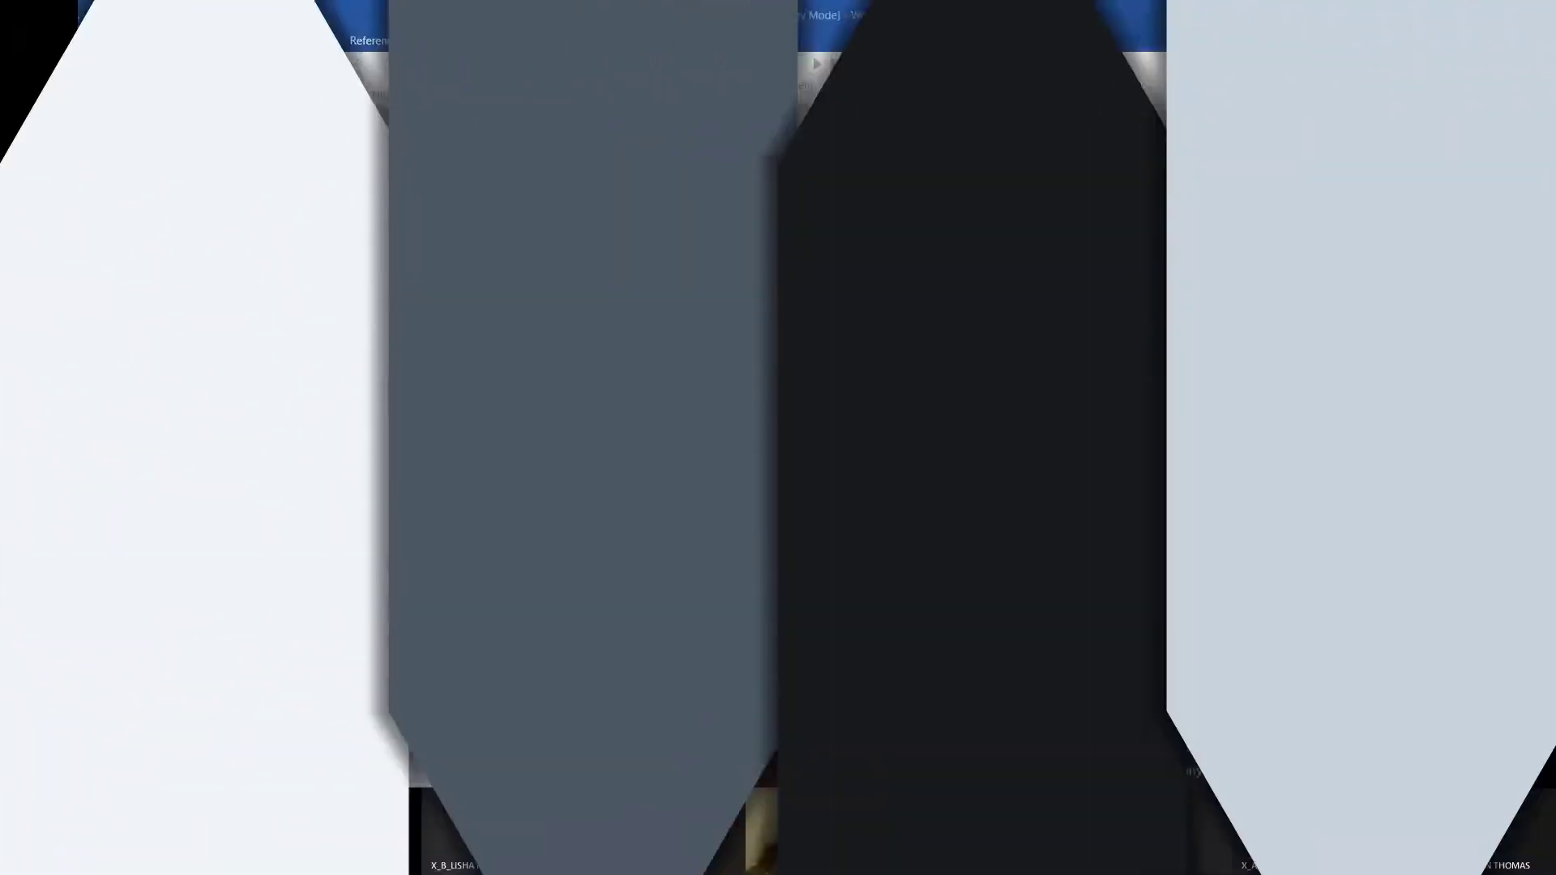
type("22300")
key("Tab")
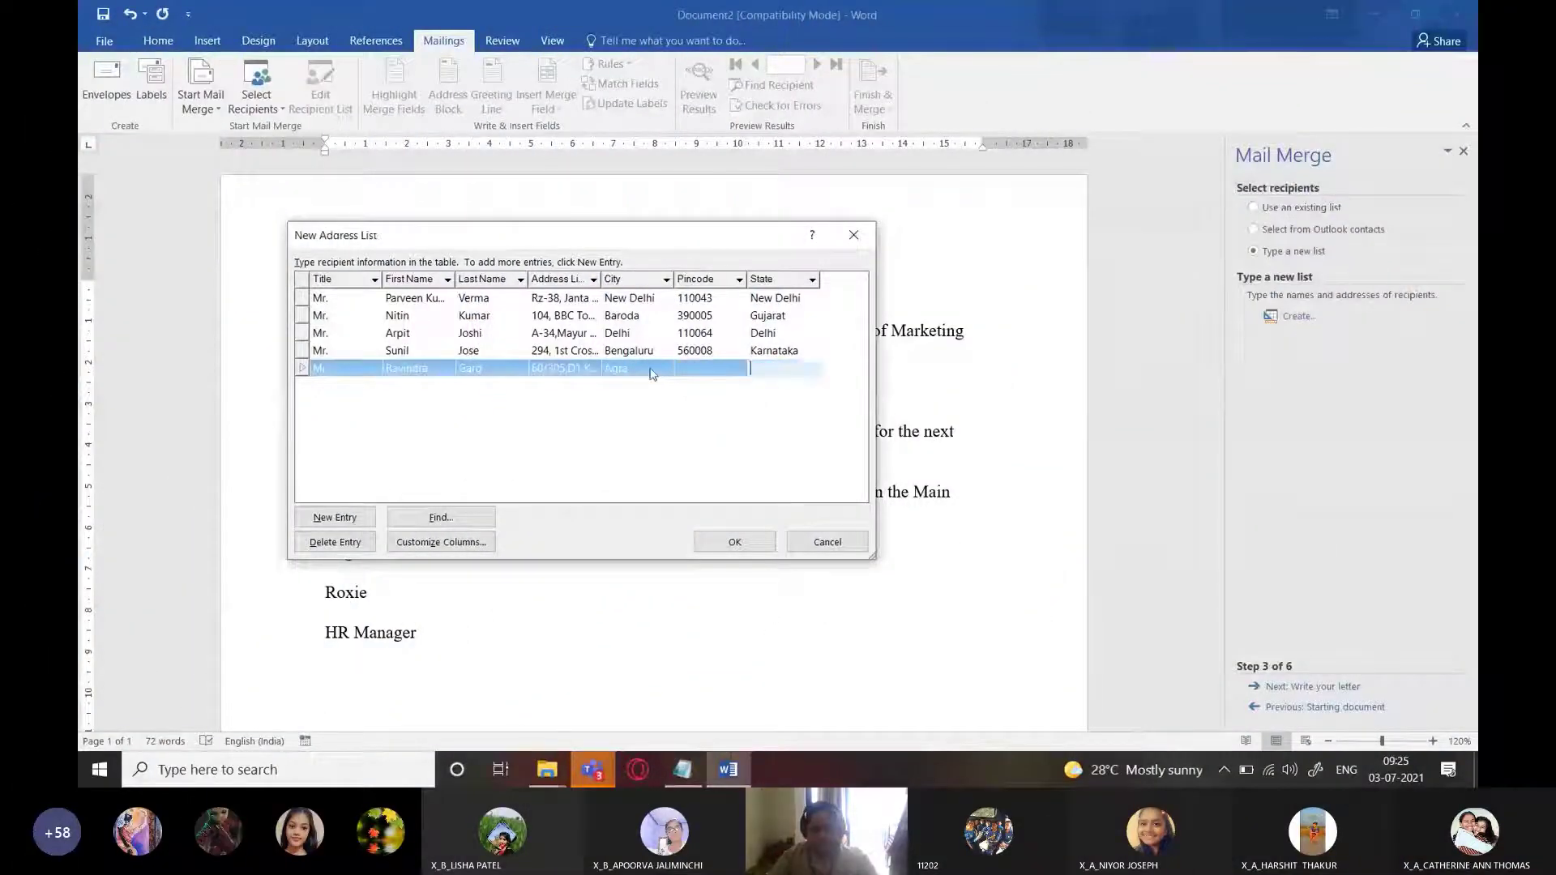
key("Tab")
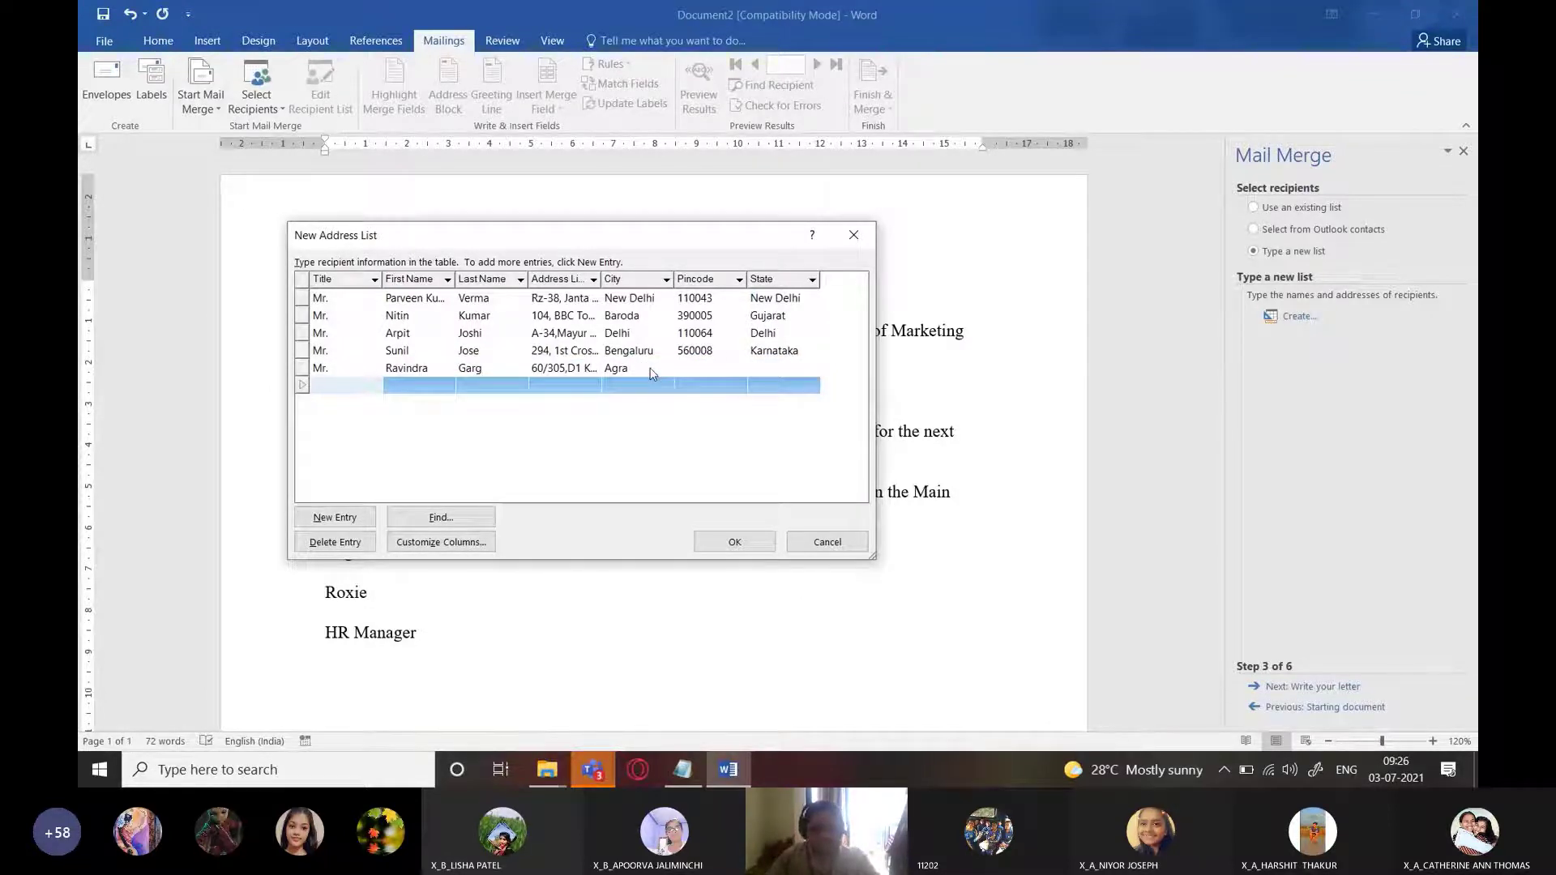
left_click(335, 542)
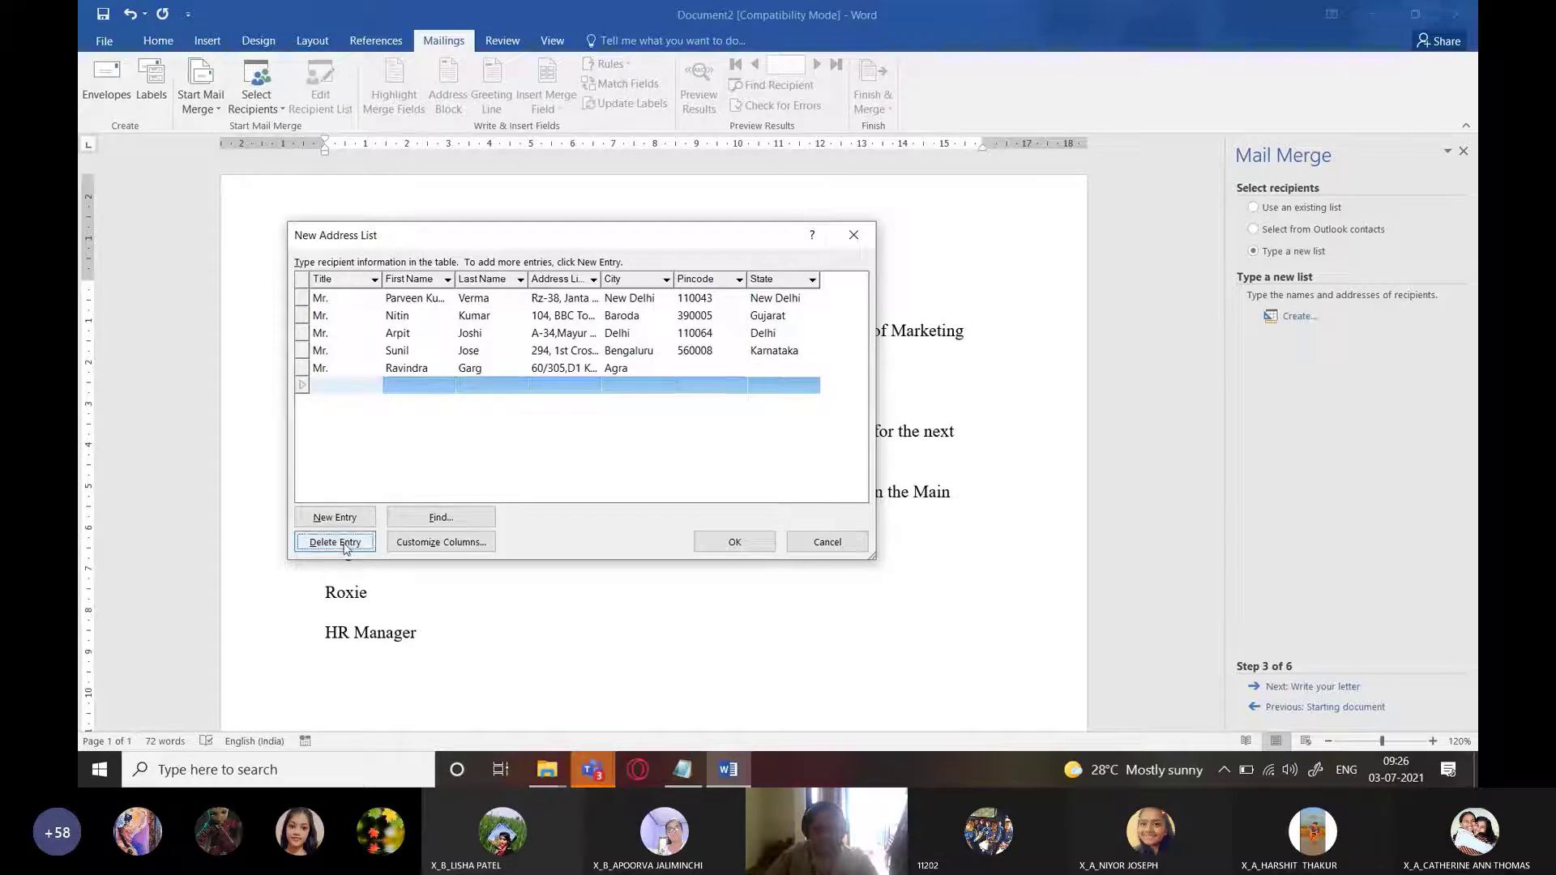
left_click(770, 439)
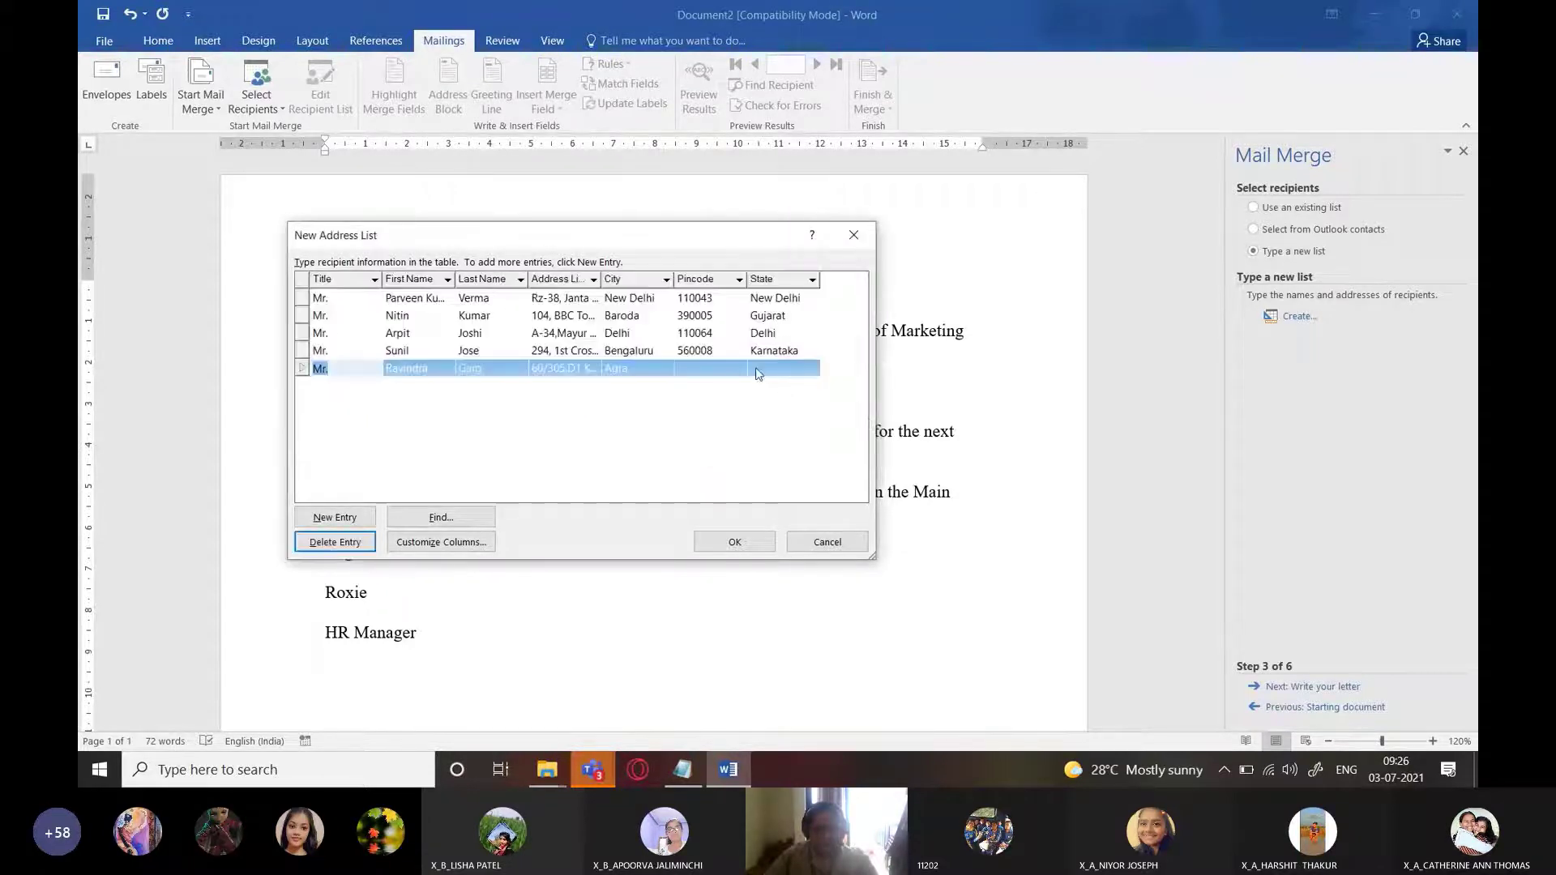
Paste pincode 223007 for the fifth recipient and enter UP as its state
left_click(712, 366)
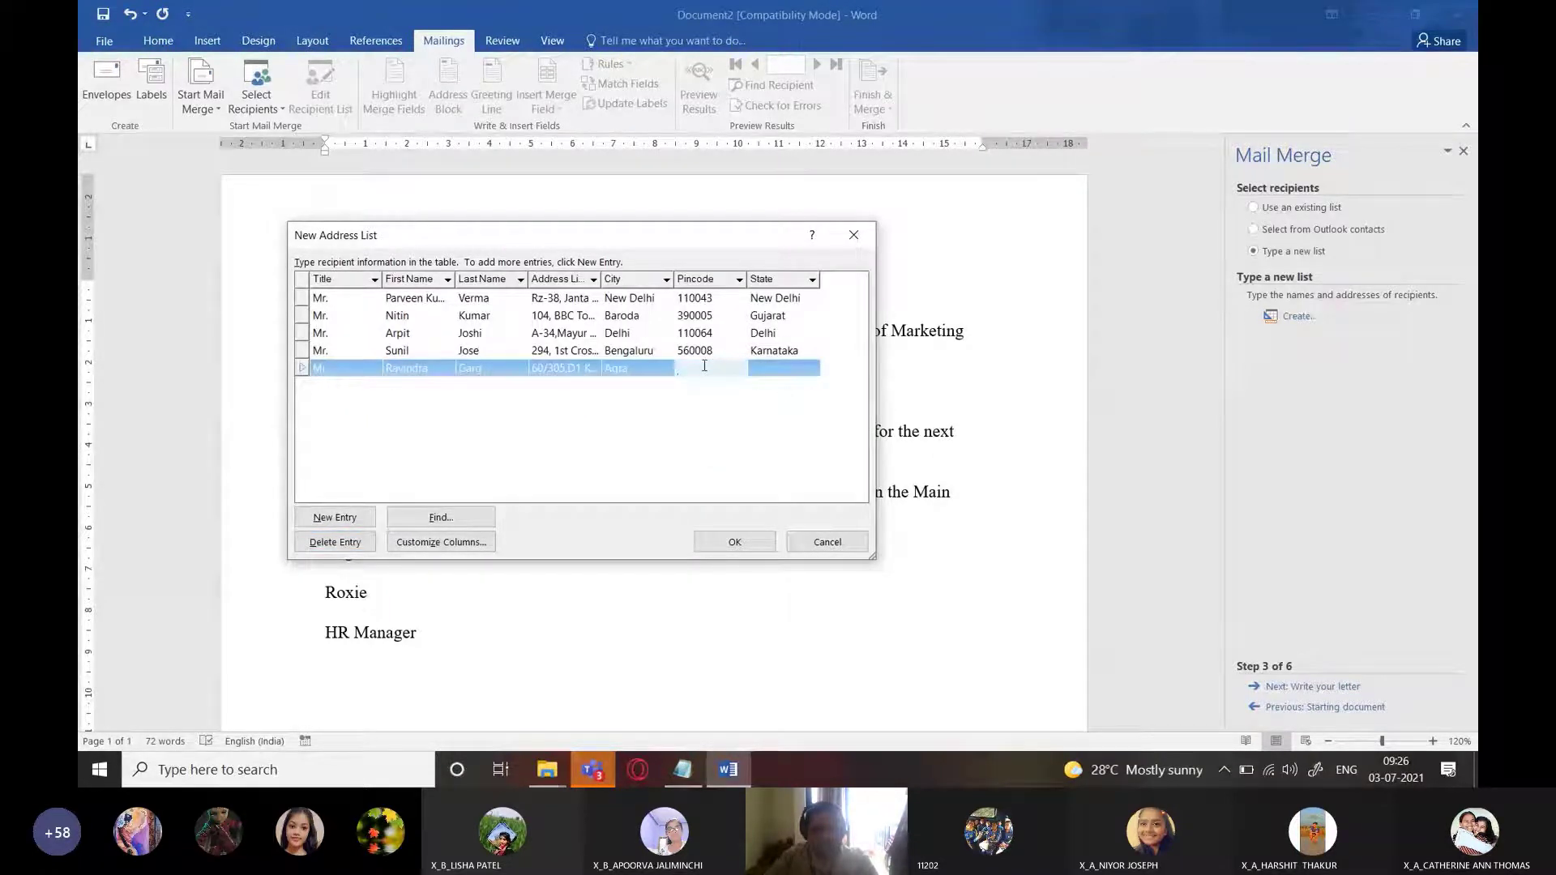
key("alt+Tab")
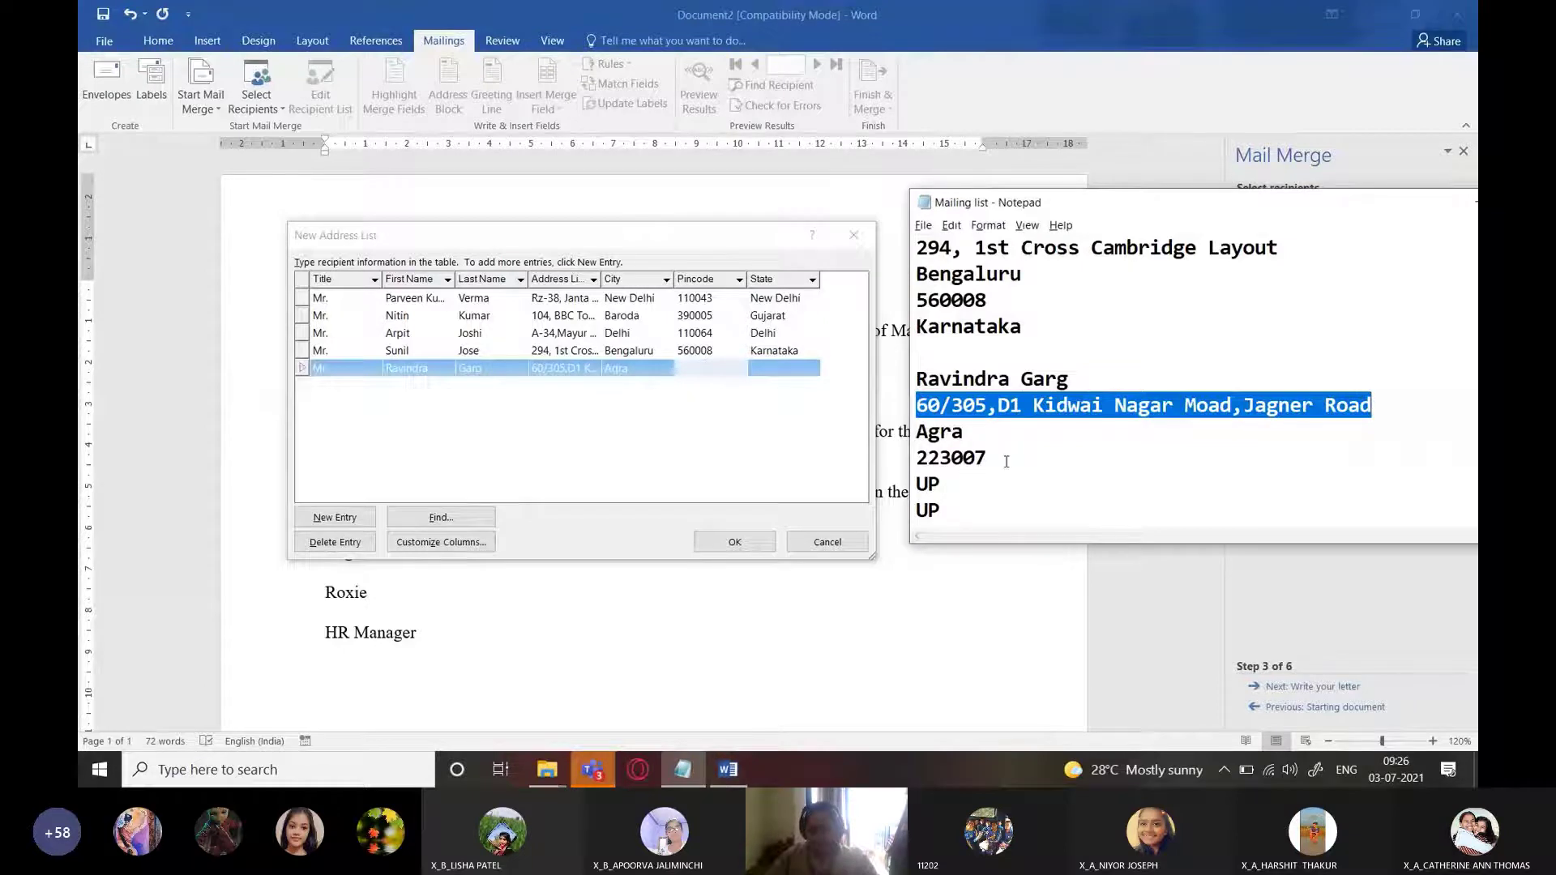
left_click_drag(988, 458, 912, 458)
key("ctrl+c")
left_click(689, 369)
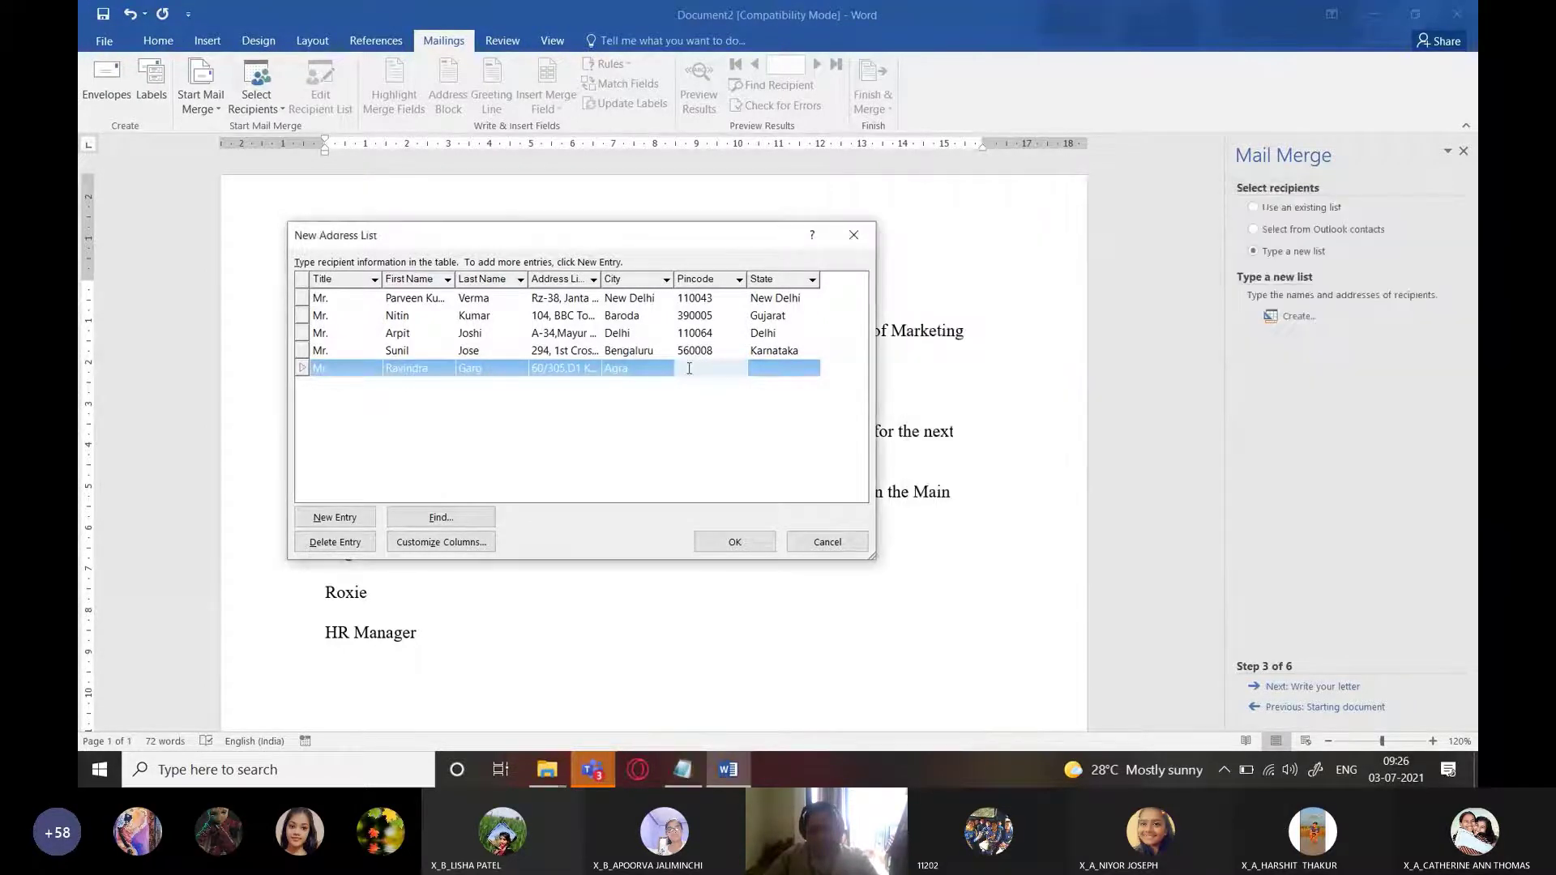
key("ctrl+v")
key("Tab")
type("UO")
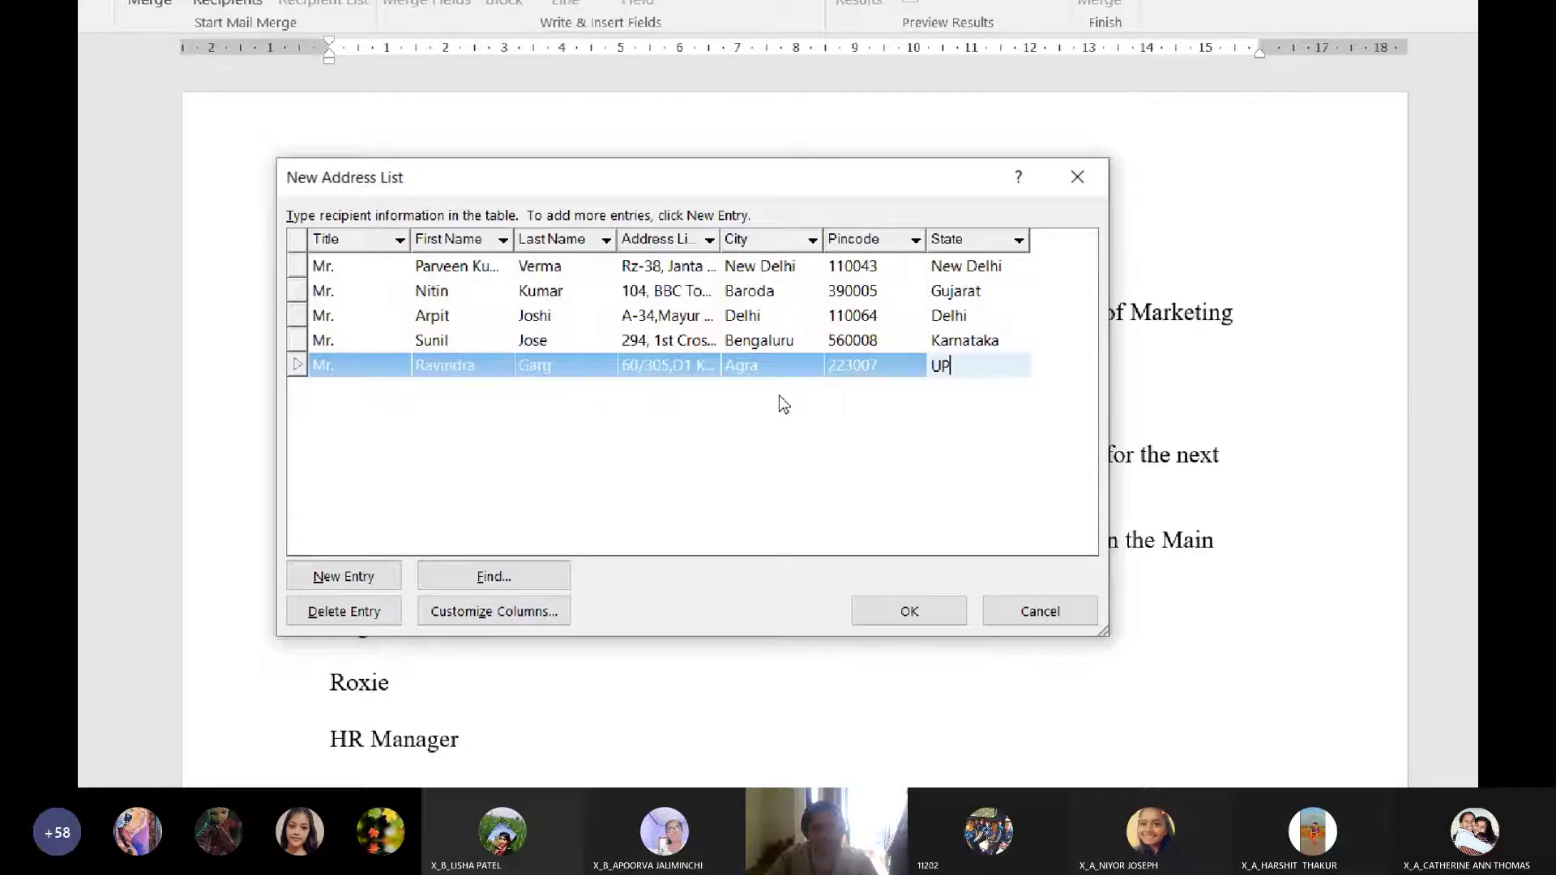
Accept the five-row address list and save it under the file name MyAddressList
left_click(910, 612)
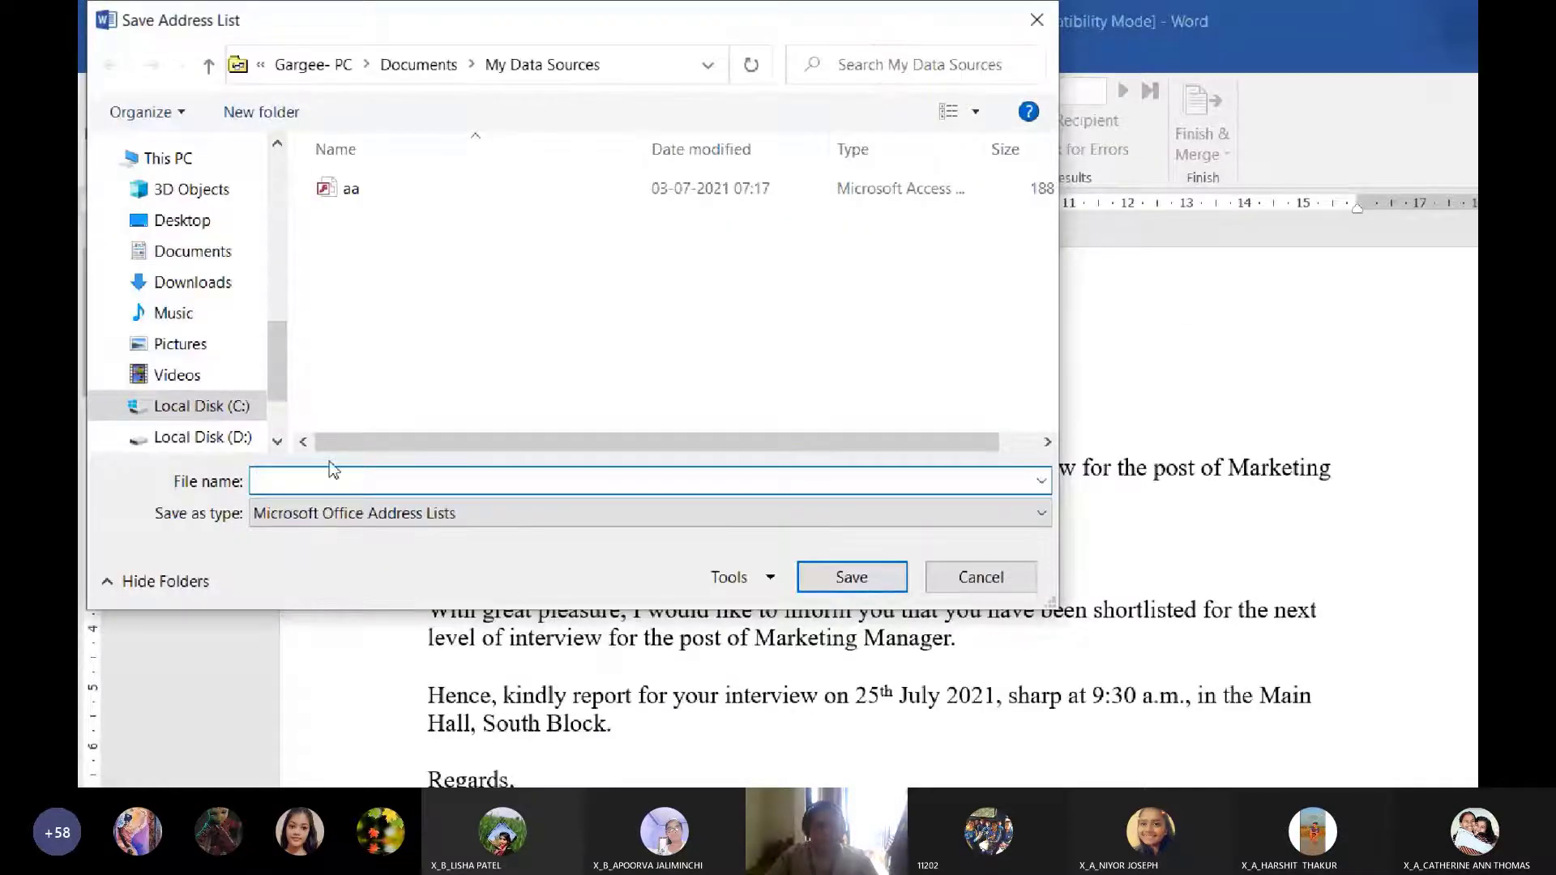
type("A")
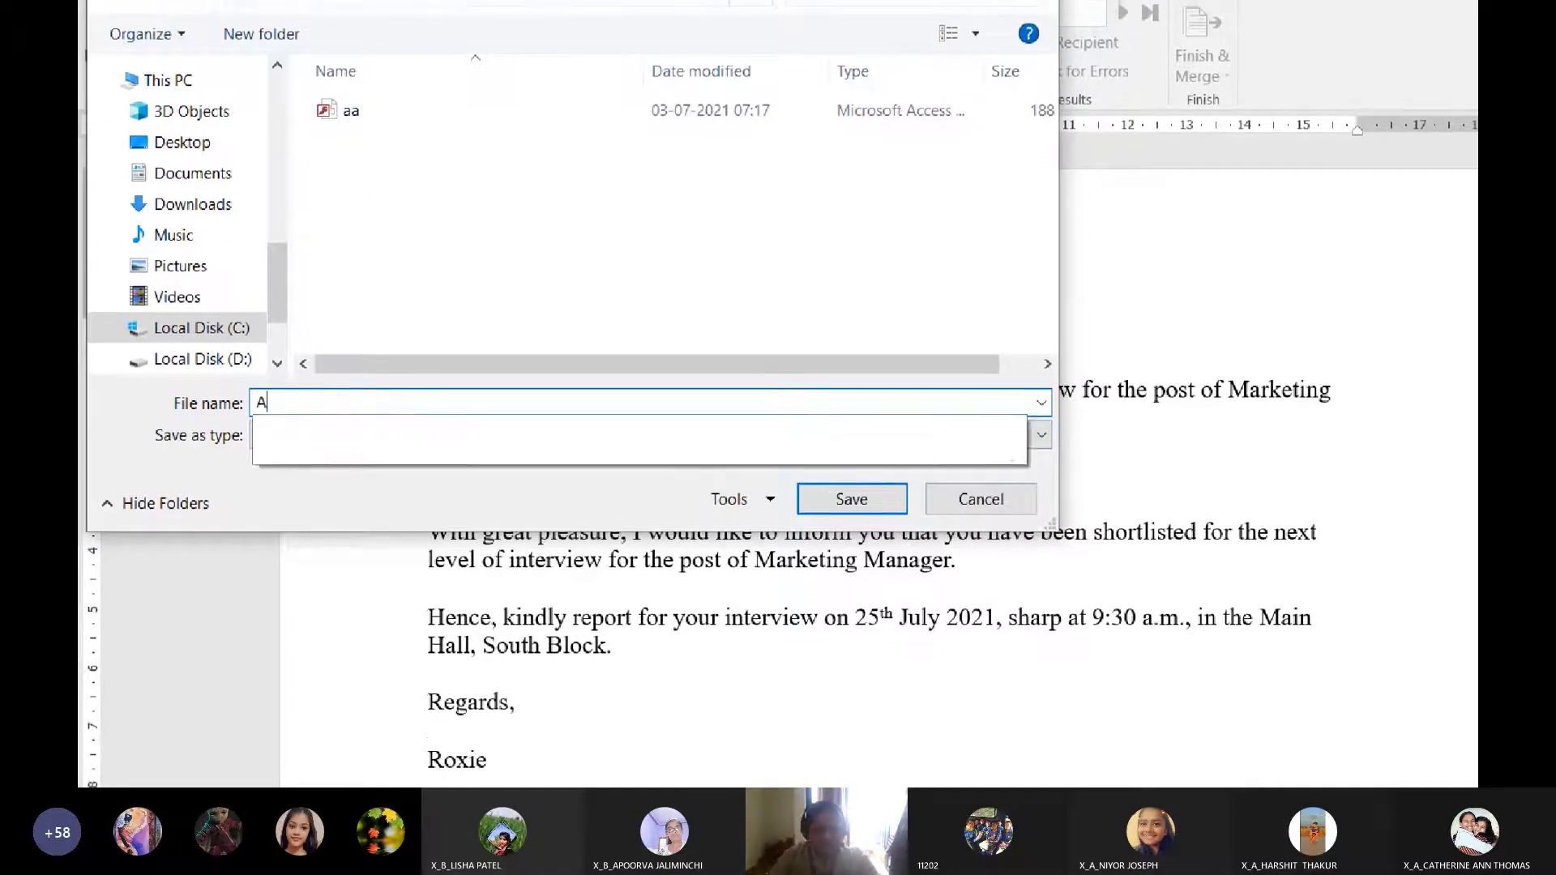
key("BackSpace")
type("MyAd")
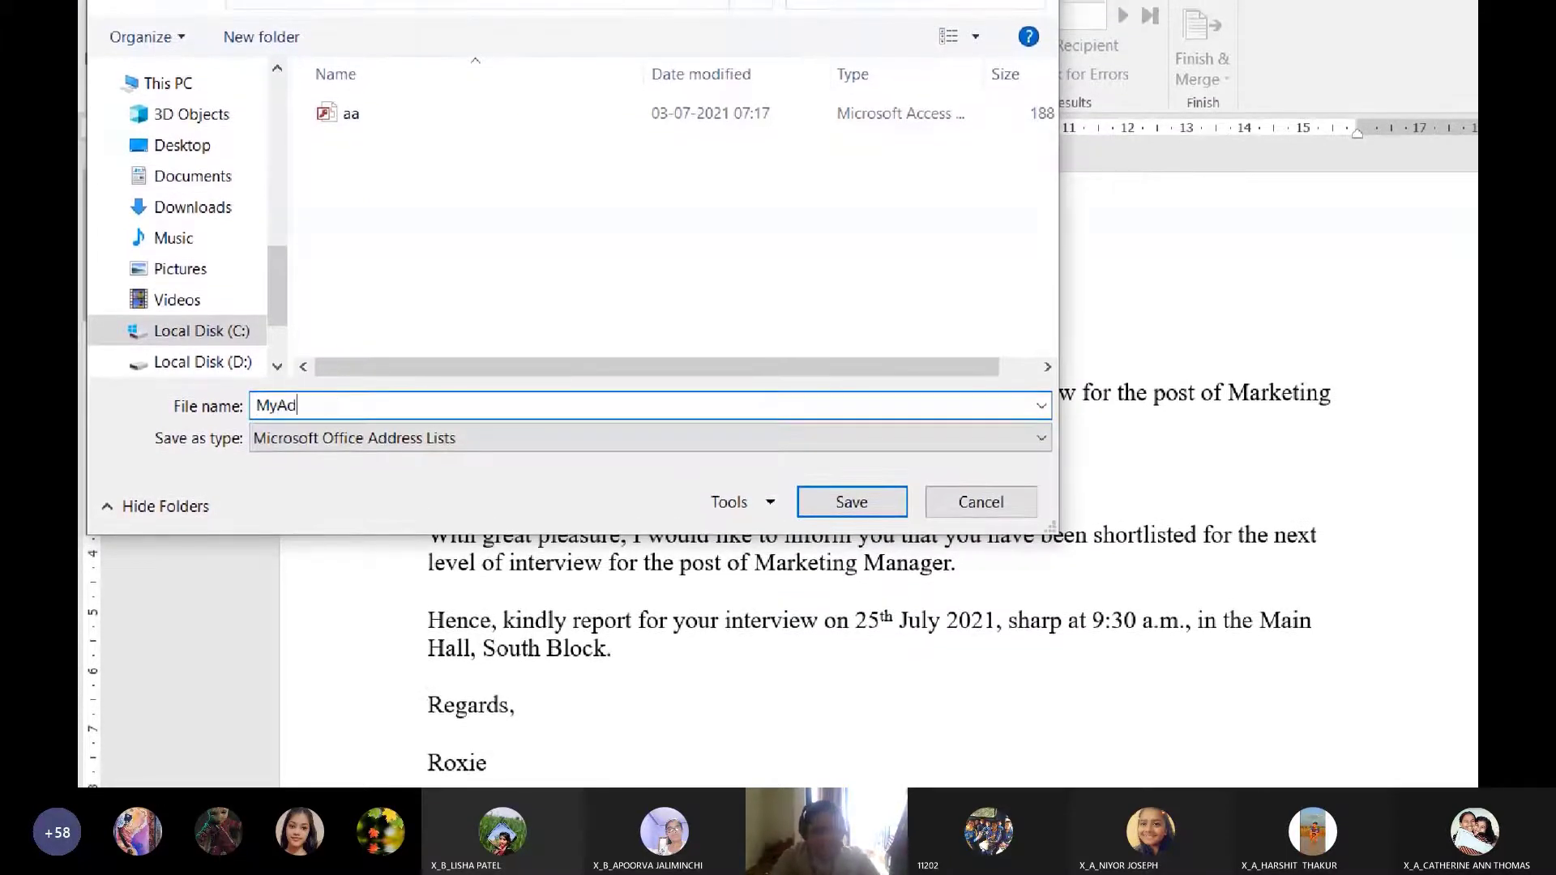
type("dressList")
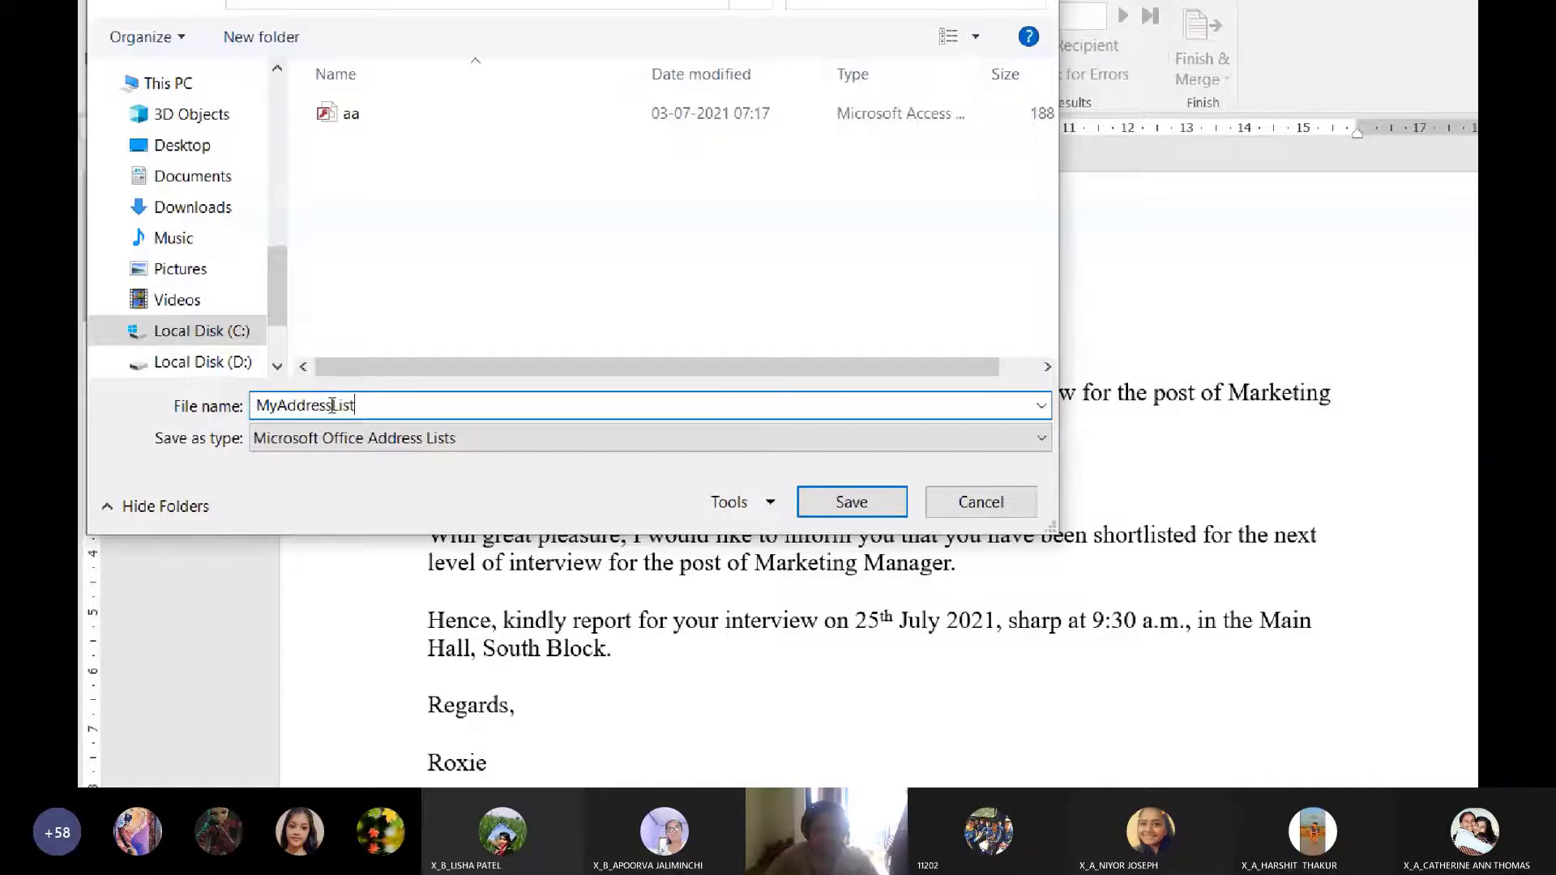
left_click(859, 502)
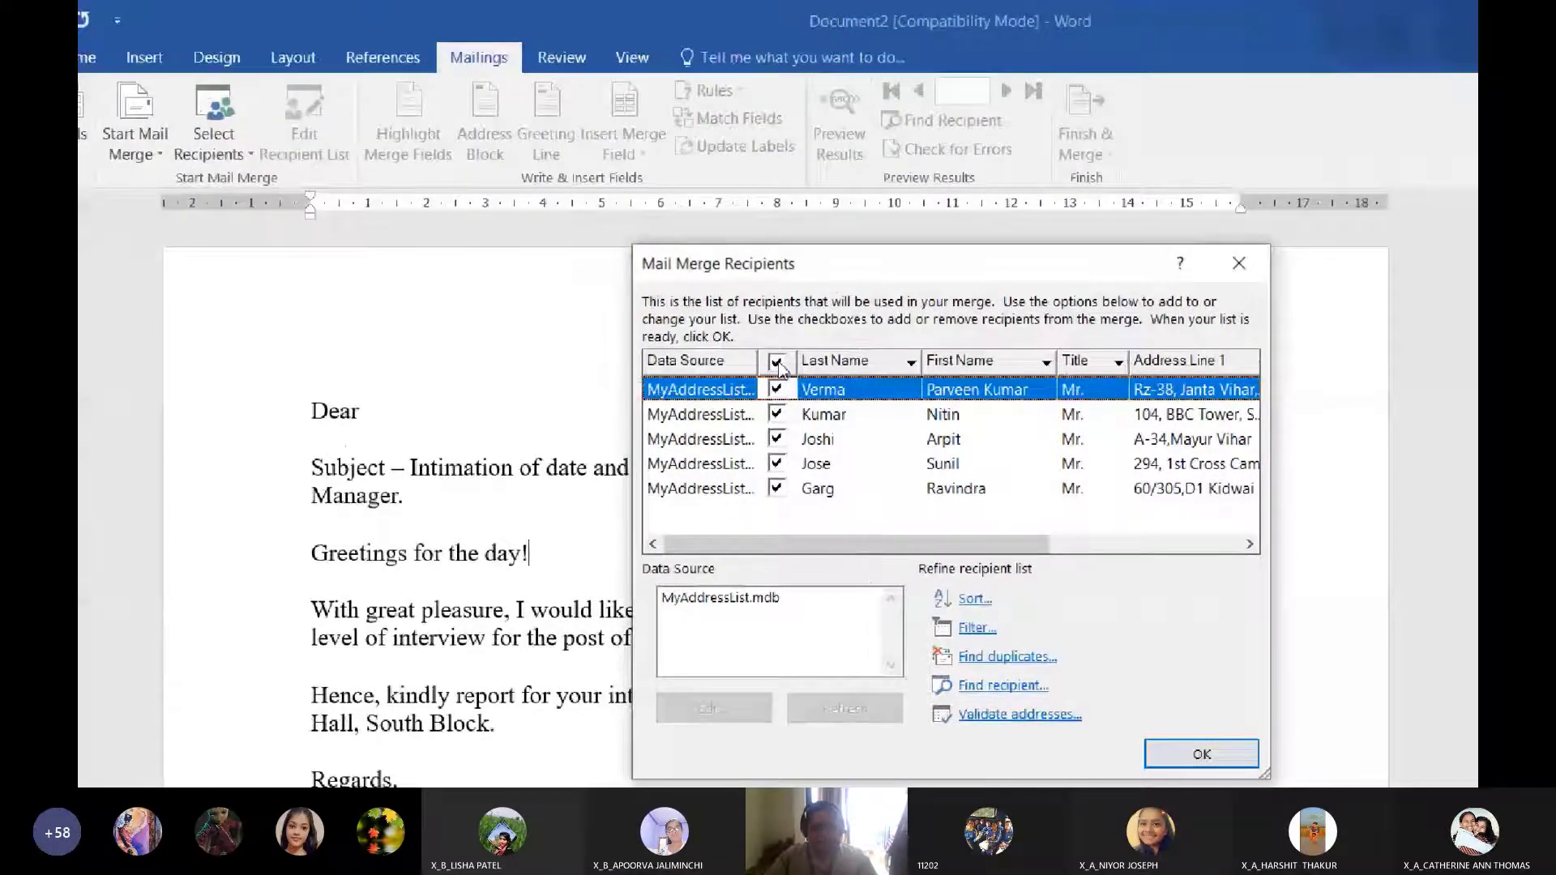
Leave all five MyAddressList recipients checked in Mail Merge Recipients and return to the letter
left_click(779, 364)
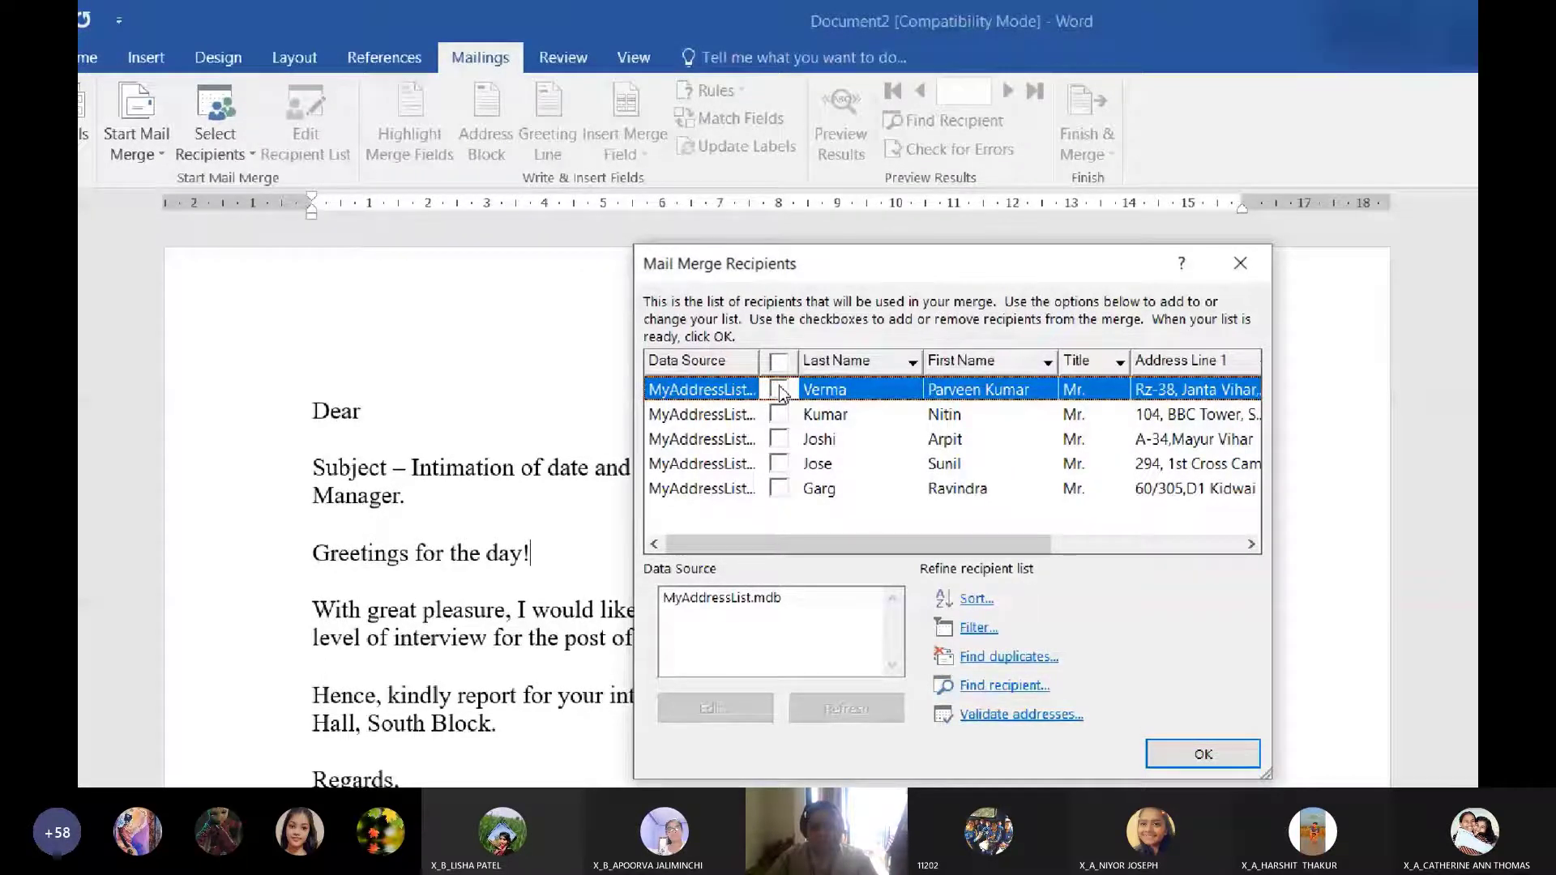
left_click(779, 391)
left_click(779, 464)
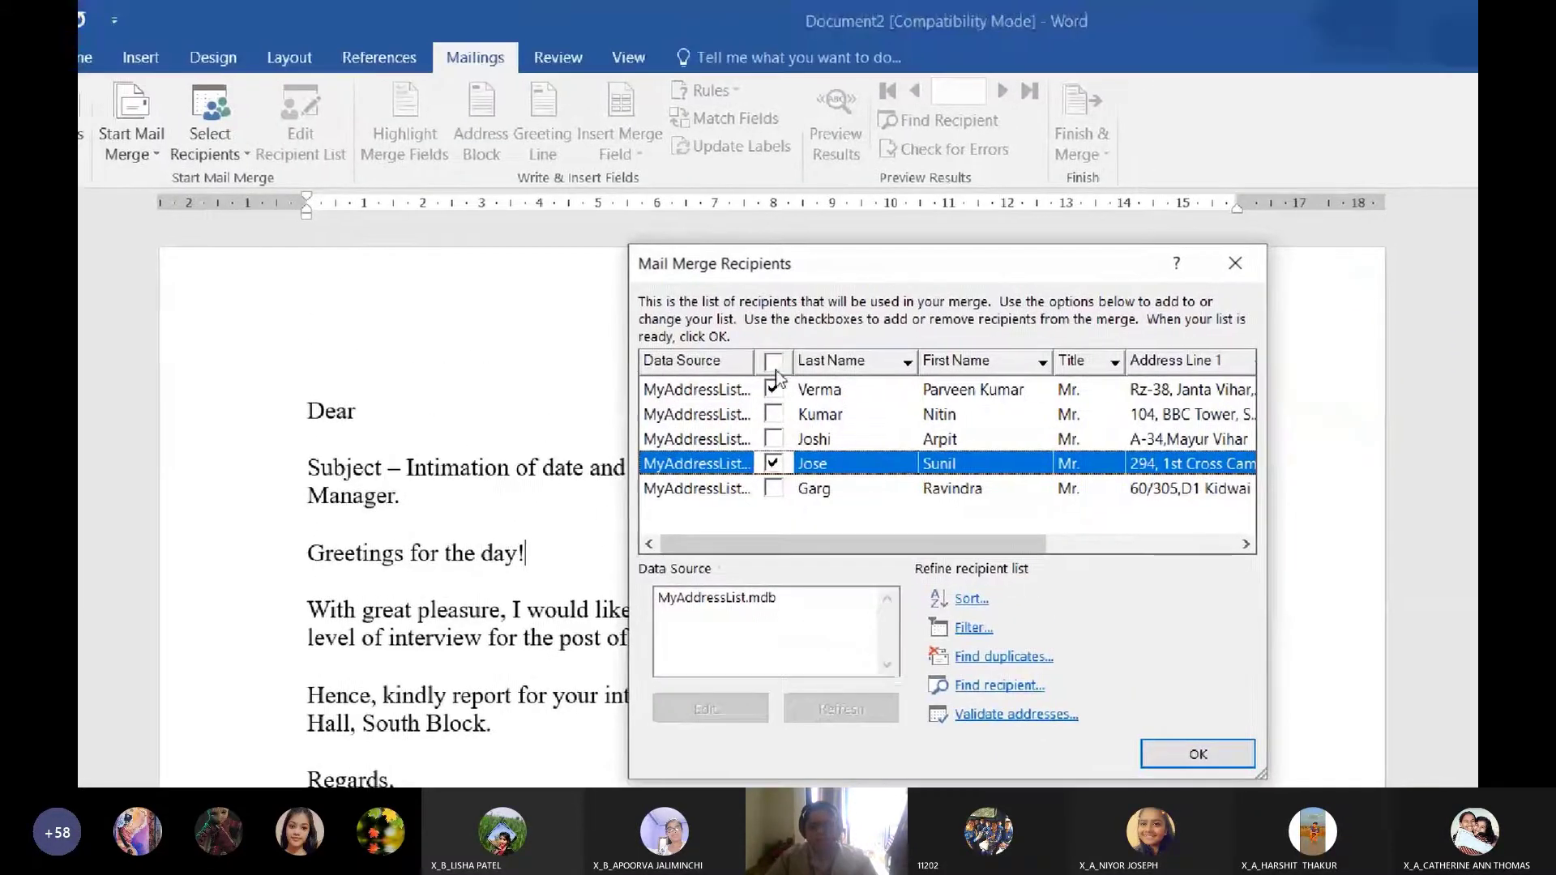
left_click(775, 365)
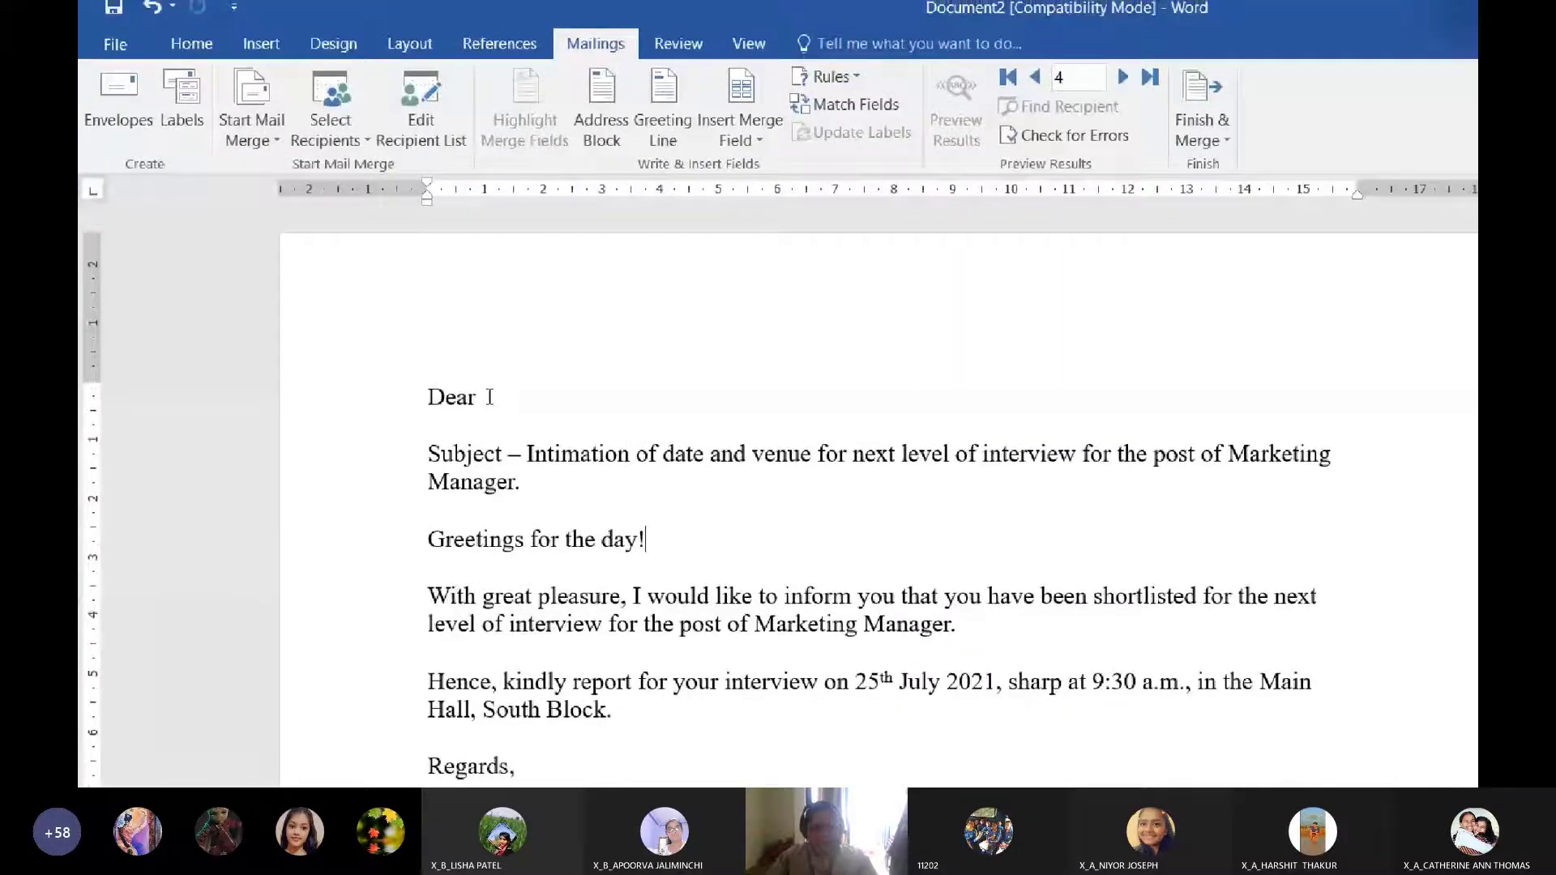
left_click(371, 413)
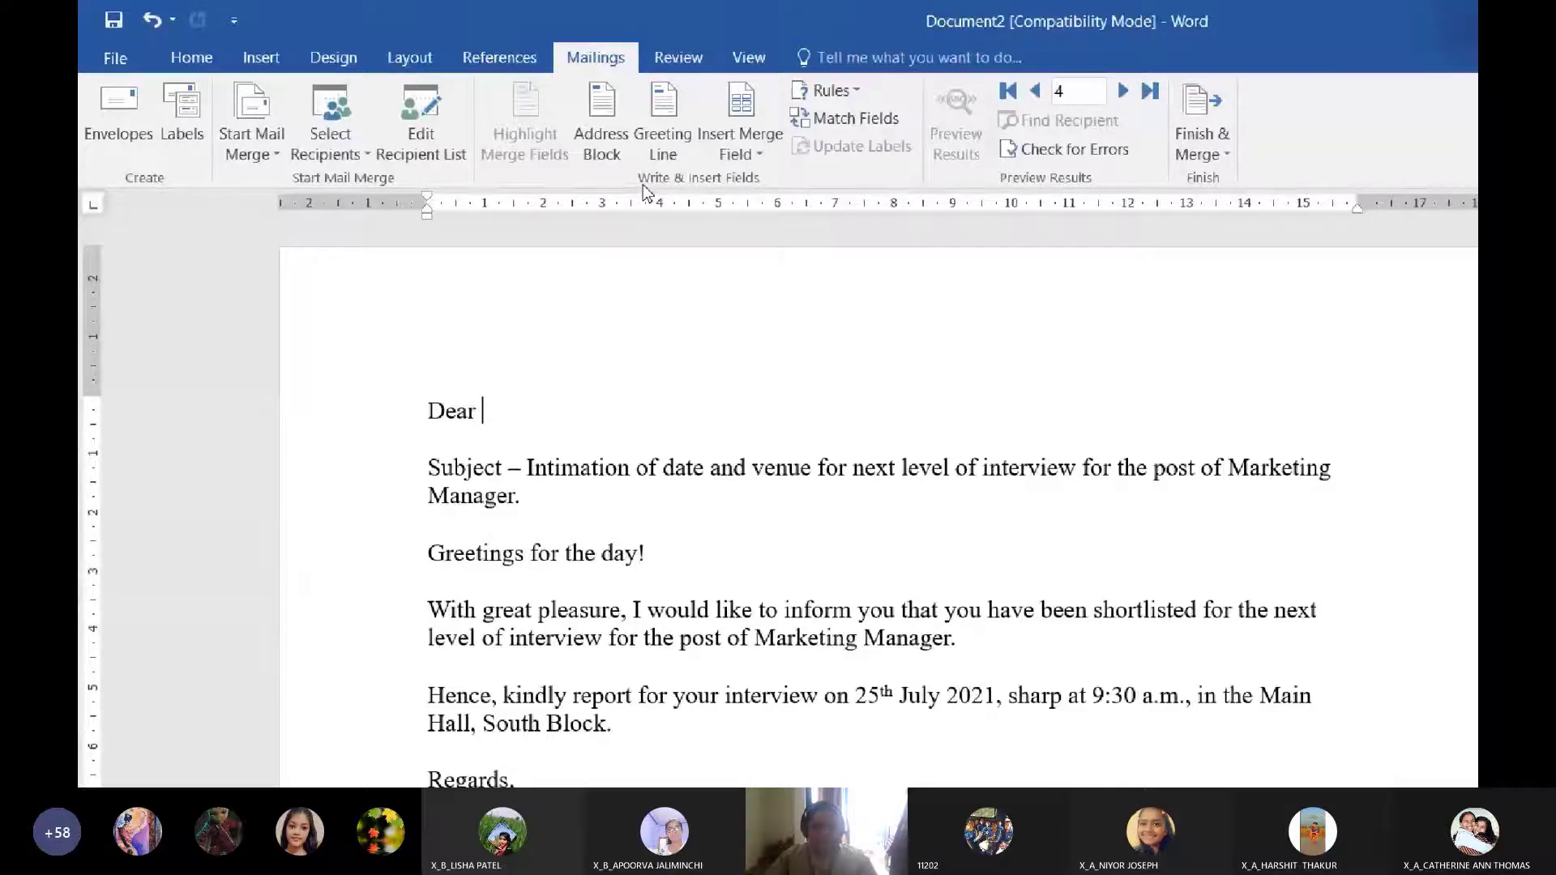
Complete the 'Dear' greeting with Title, First_Name and Last_Name merge fields and a comma
left_click(756, 143)
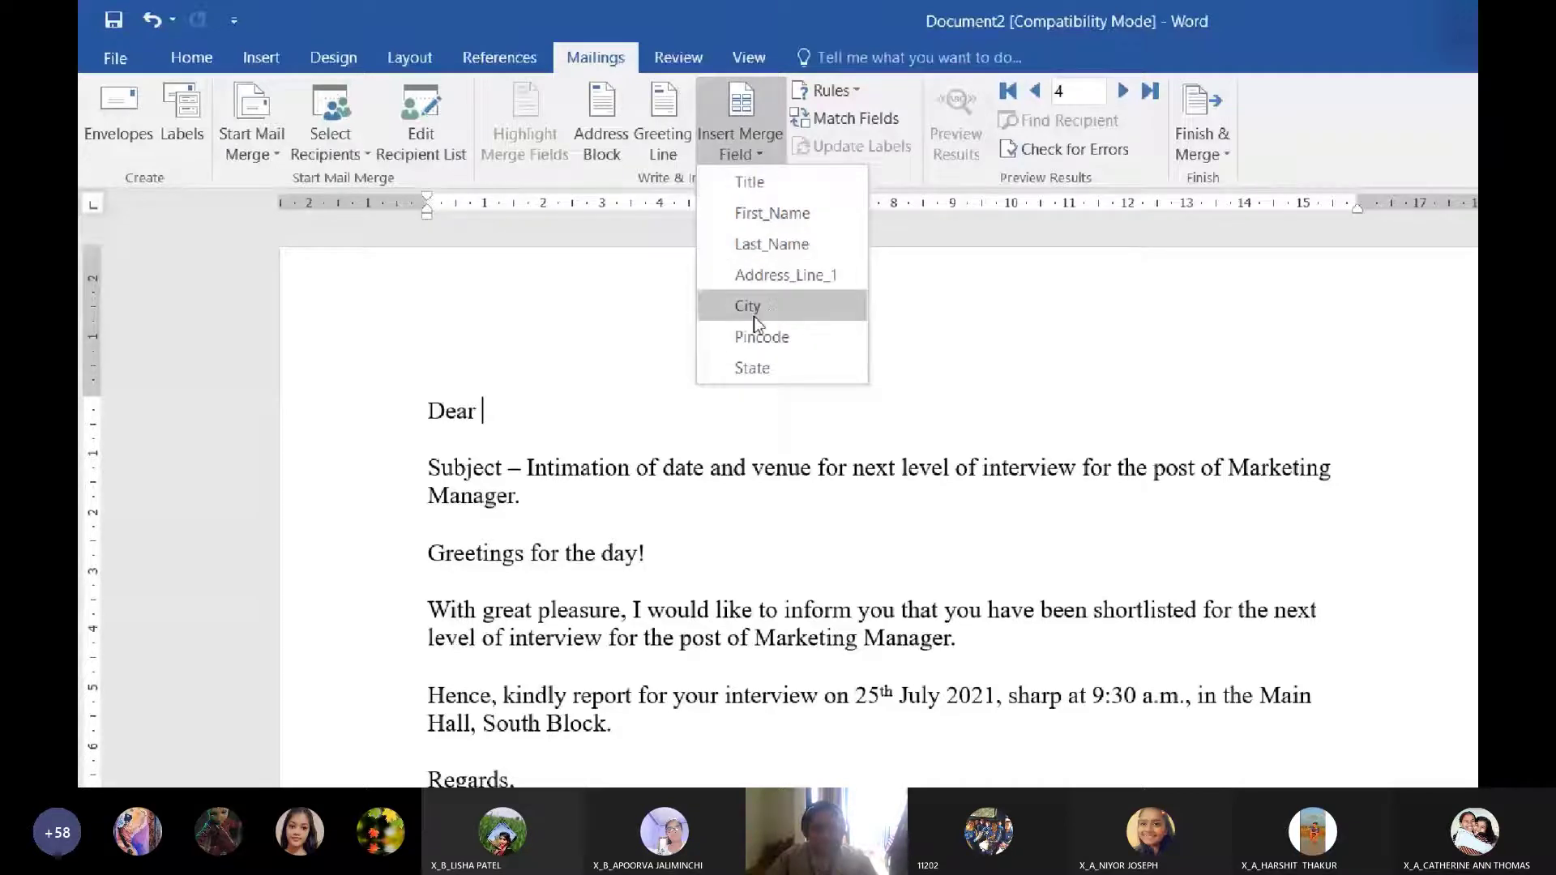
left_click(749, 183)
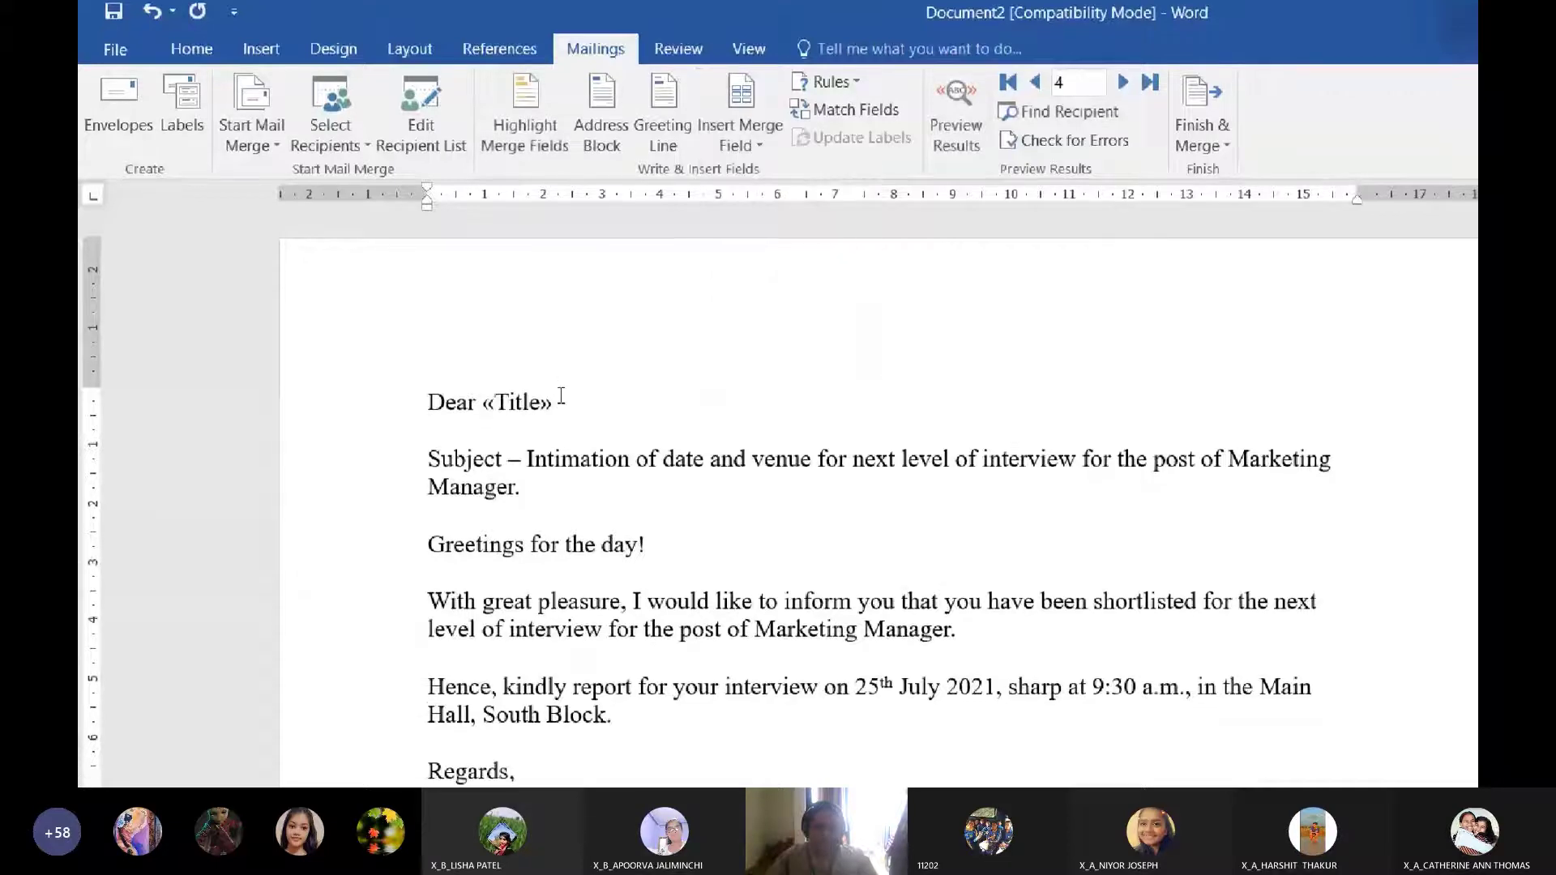
left_click(739, 152)
left_click(769, 208)
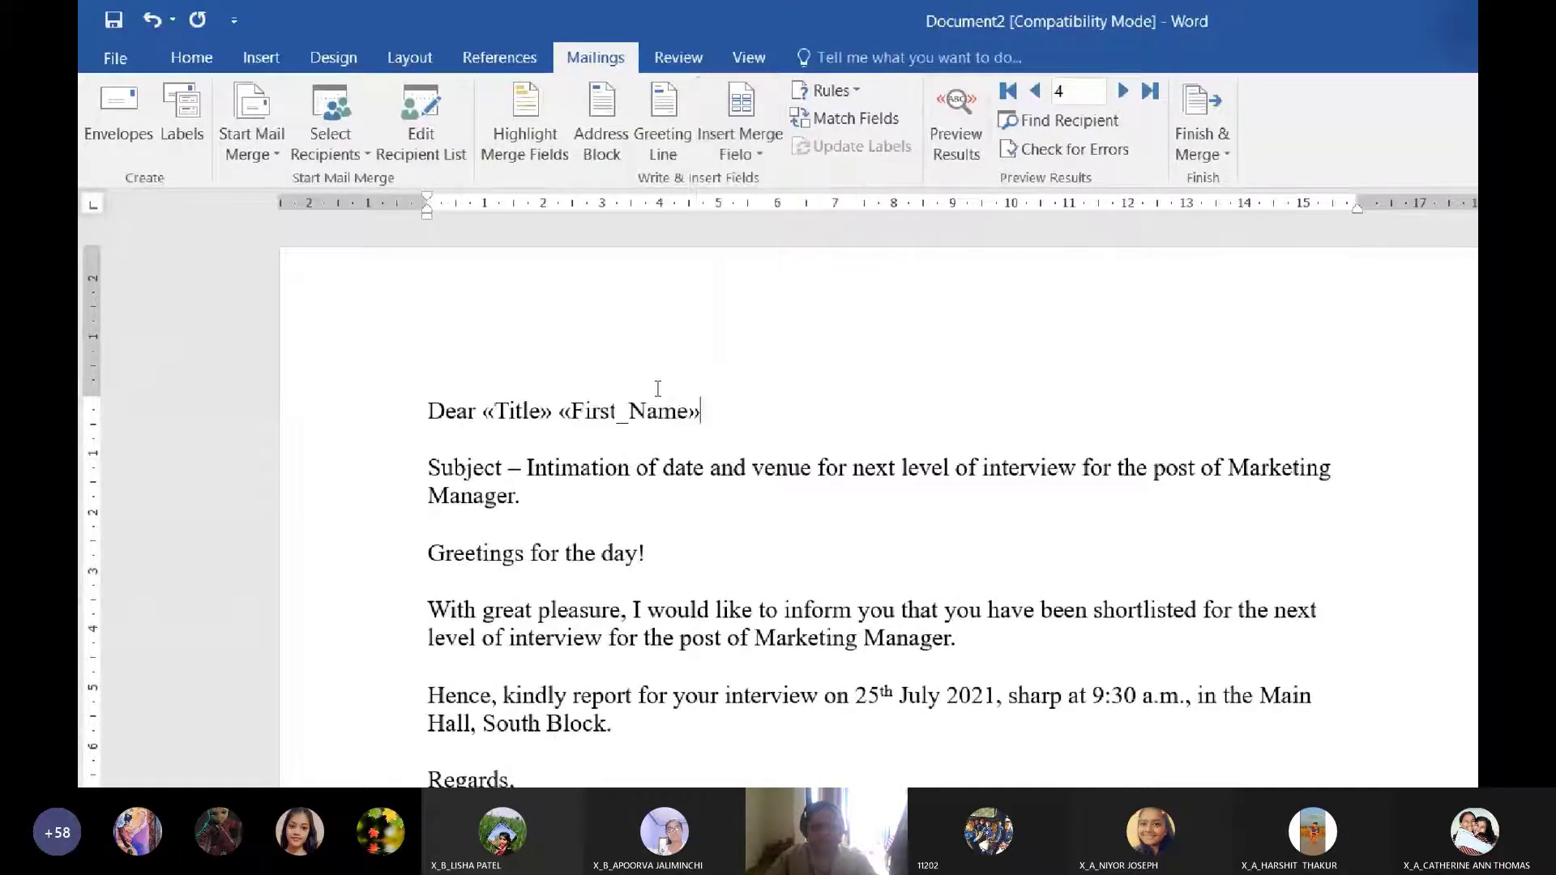
left_click(781, 135)
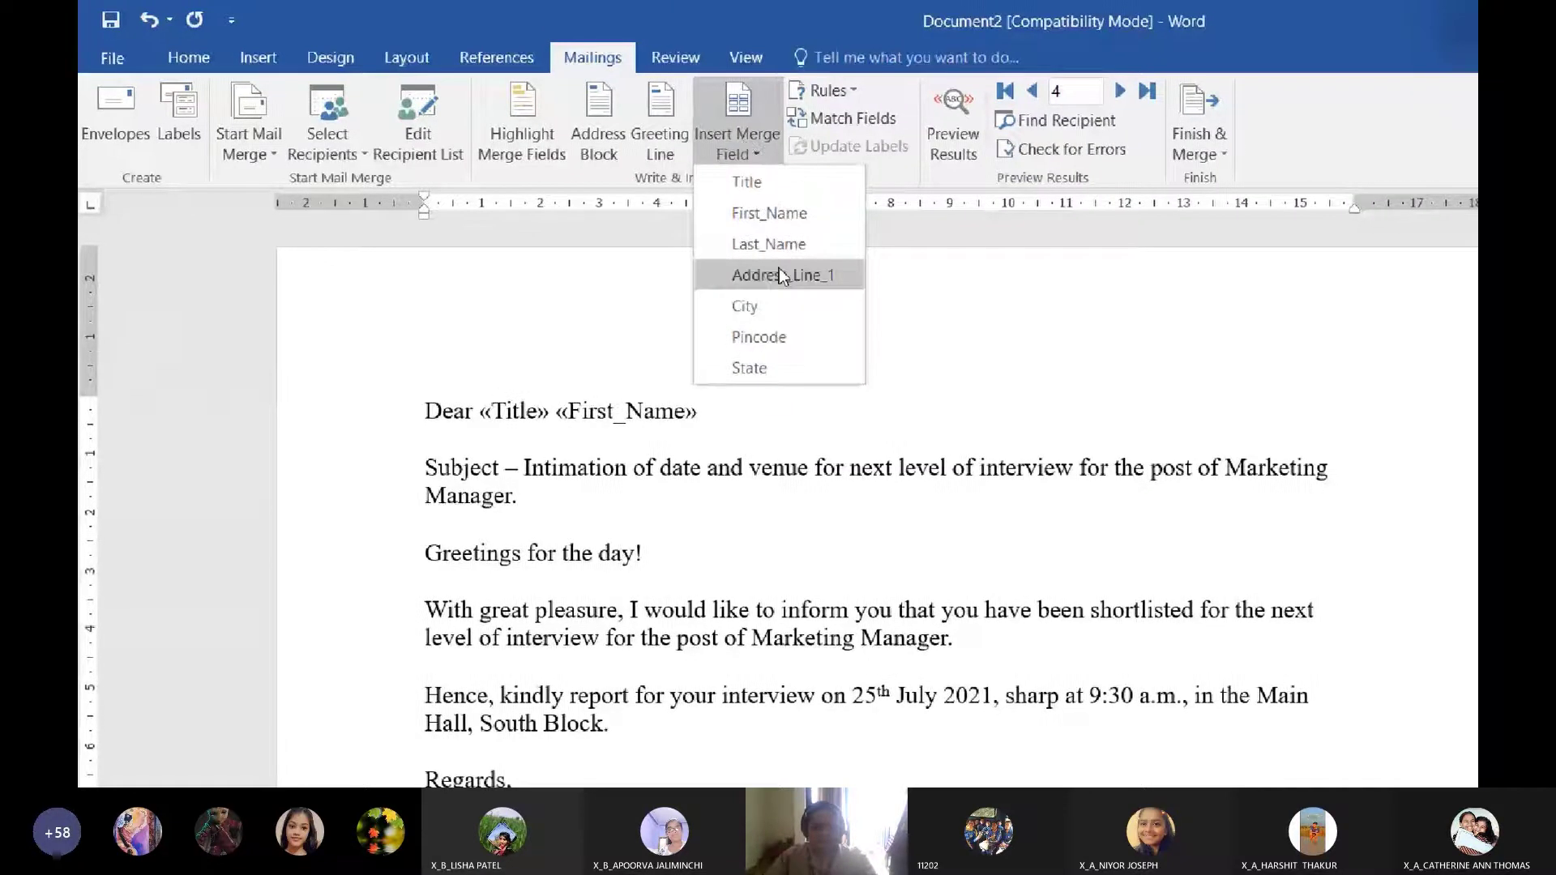
left_click(780, 240)
type(",")
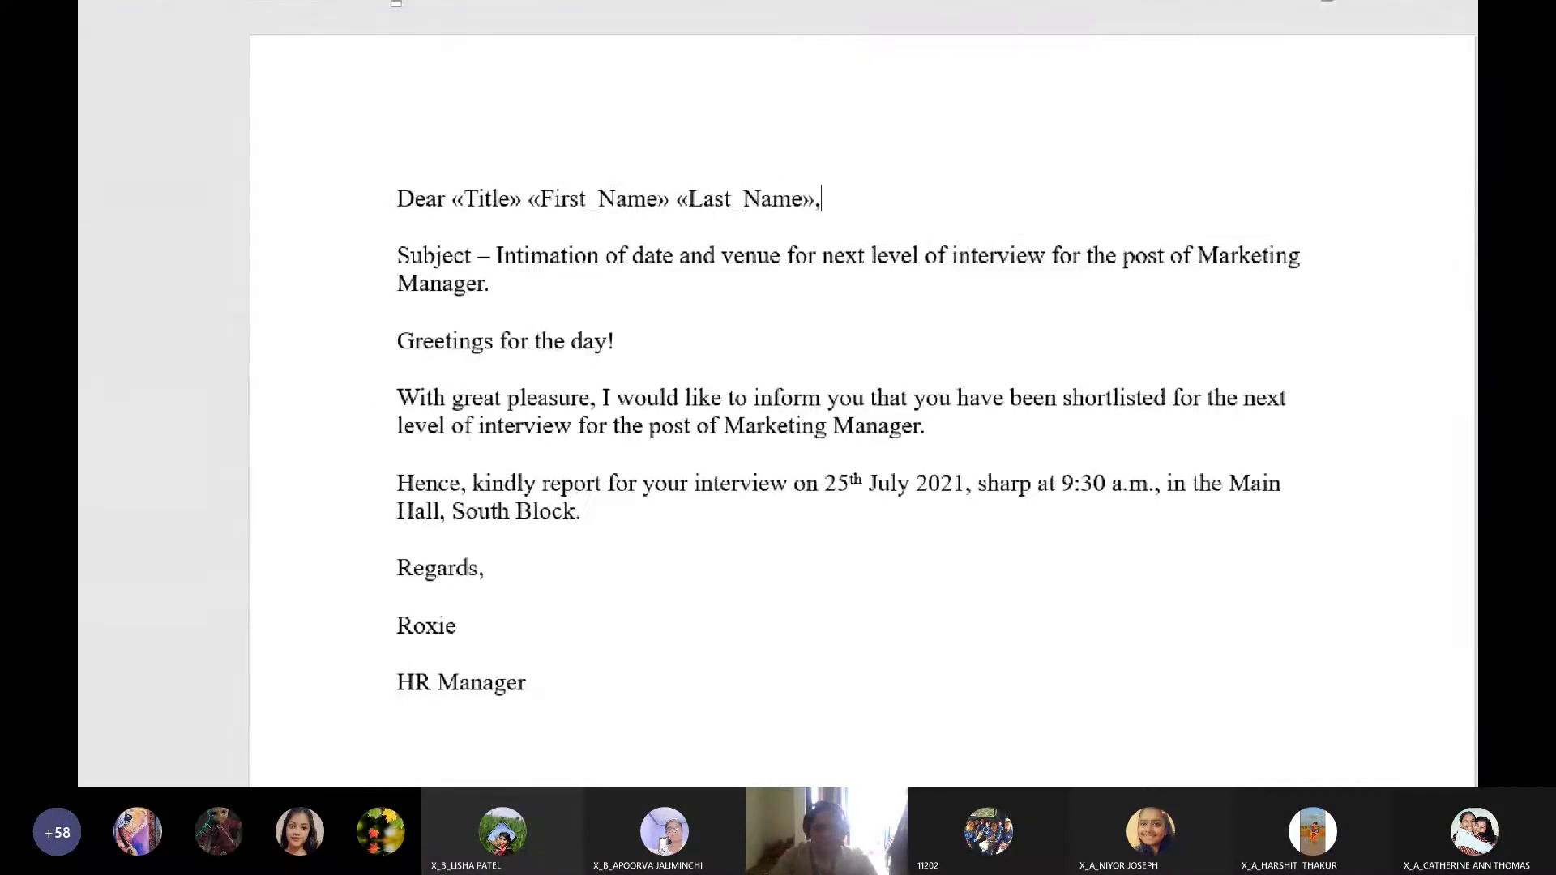
key("Return")
key("Return")
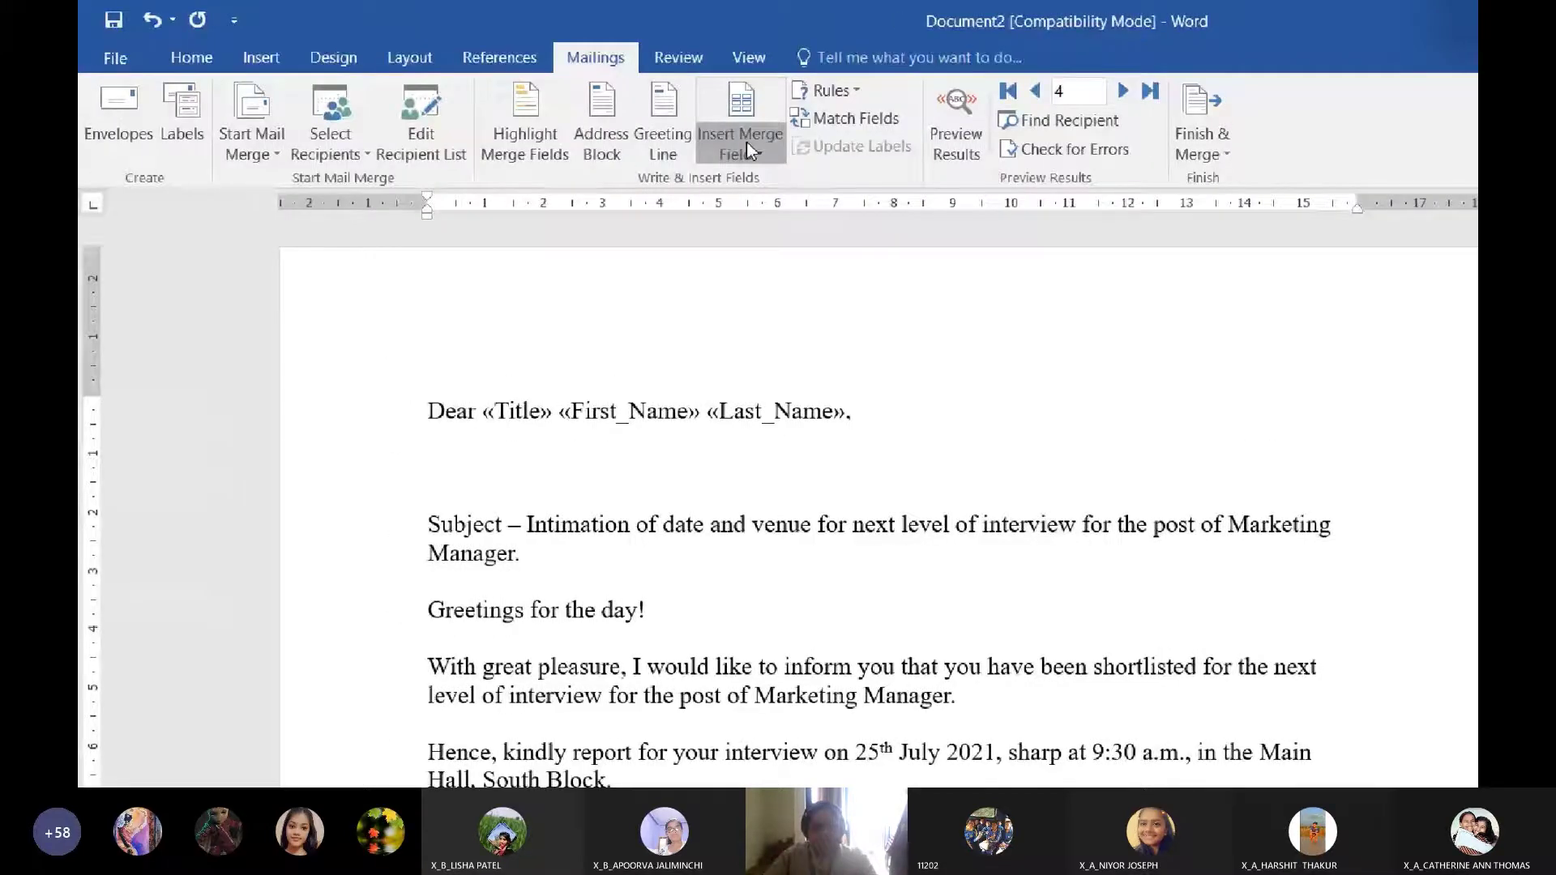
Add Address_Line_1, '- Pincode' and State merge fields on lines below, then preview results
left_click(746, 143)
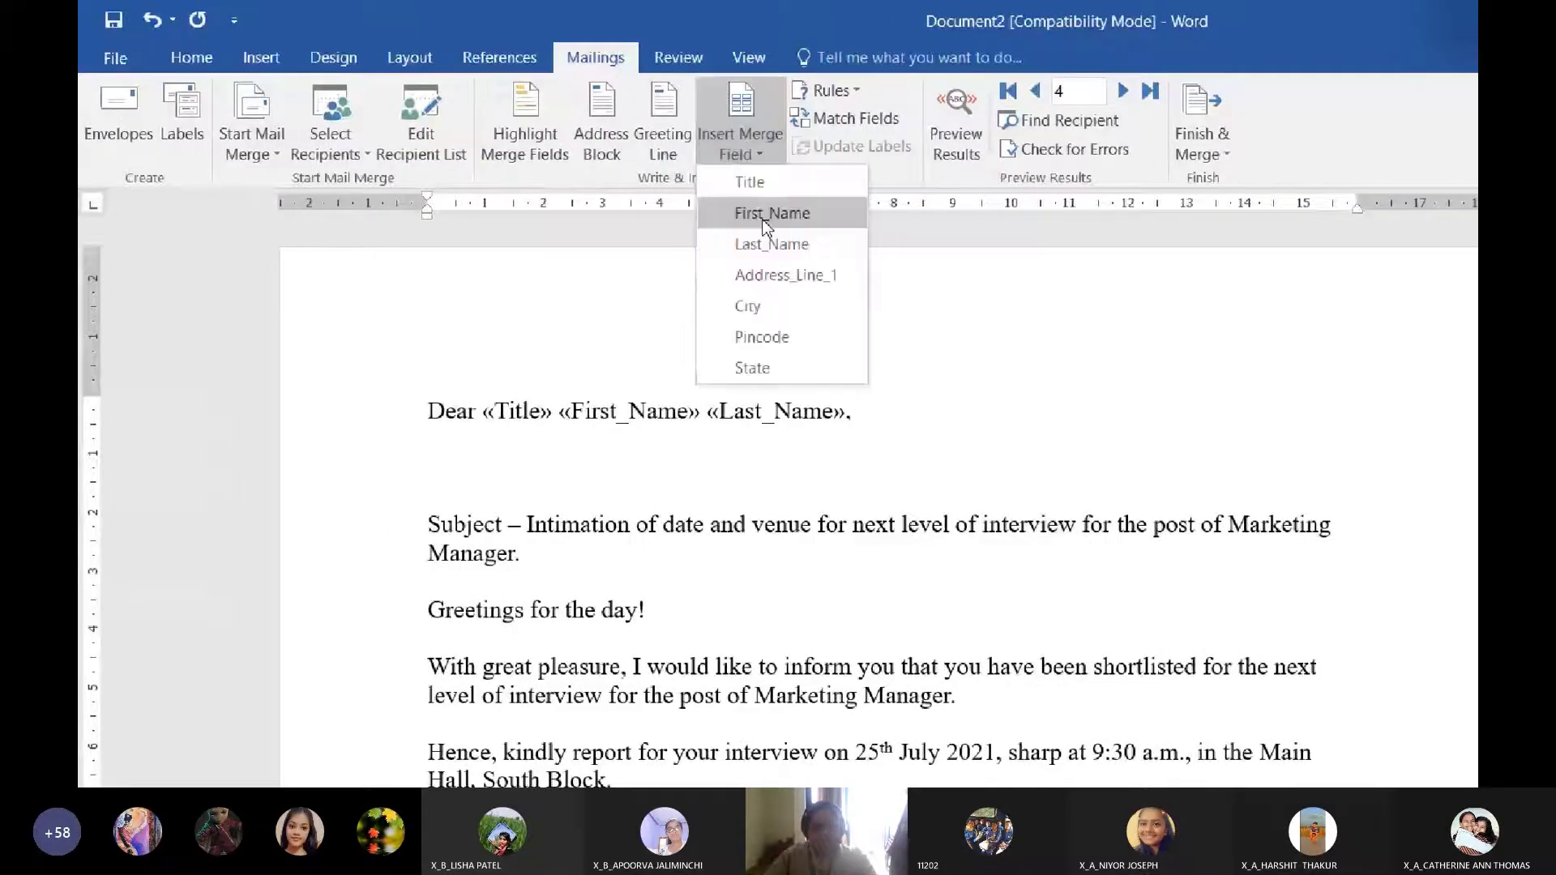
left_click(764, 276)
type(",")
key("Return")
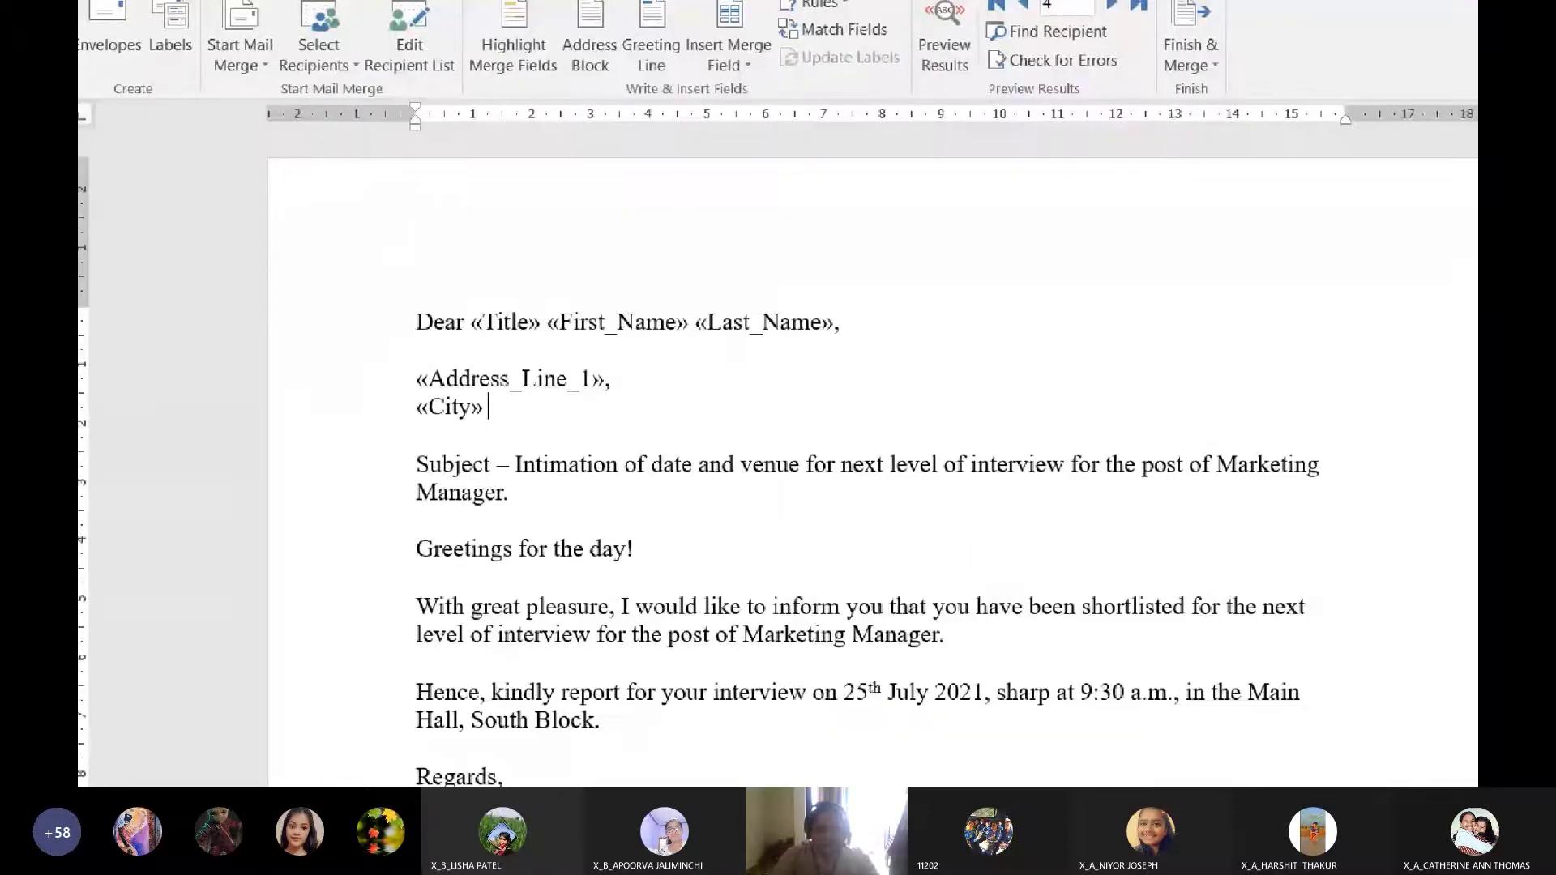
type("-")
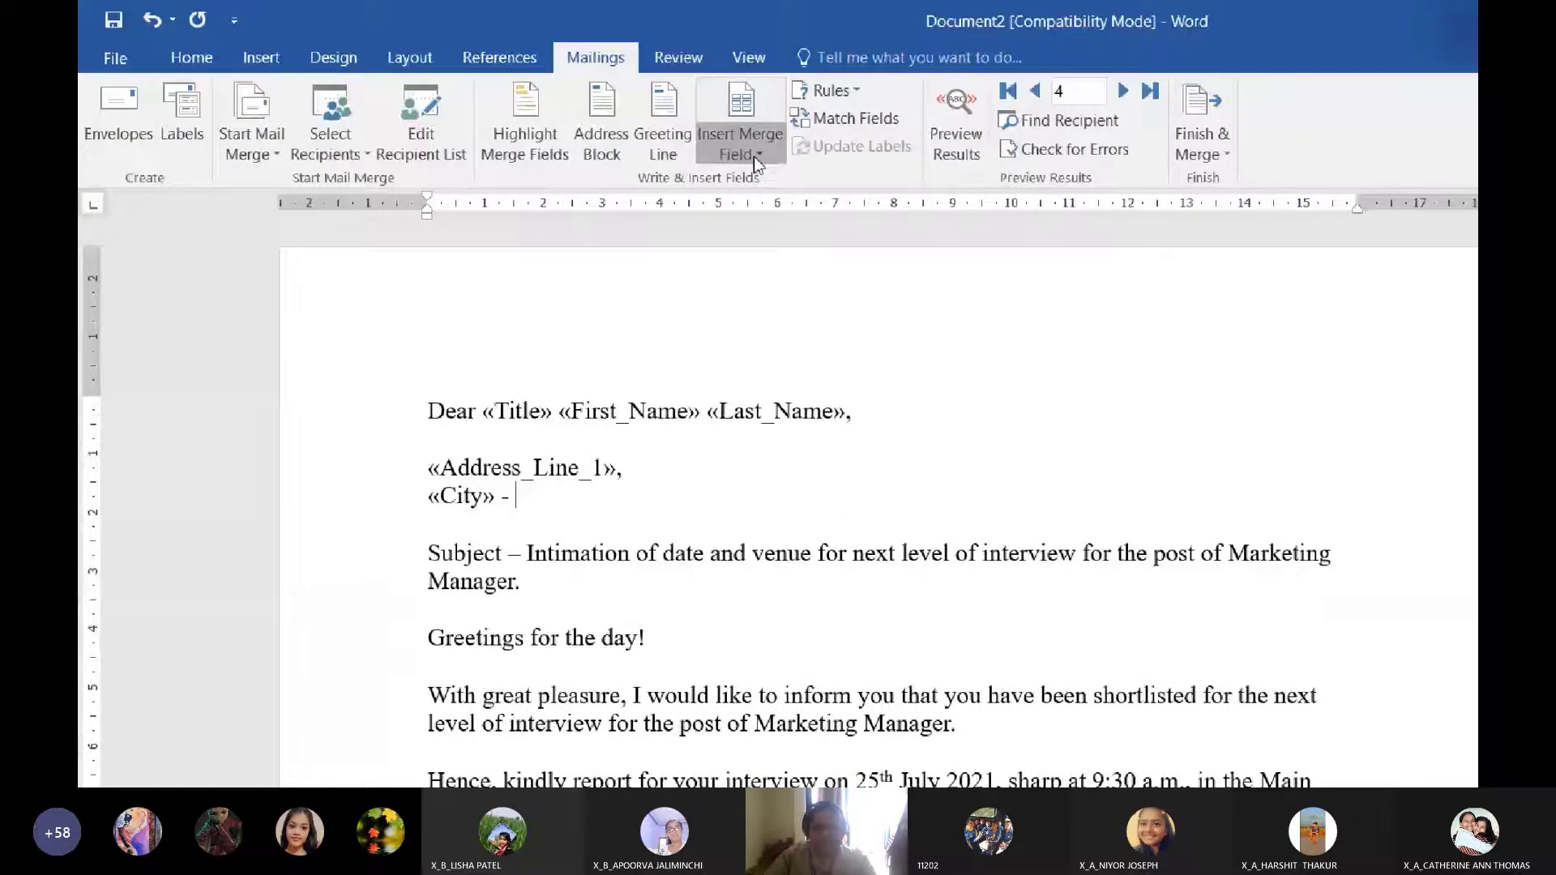
left_click(754, 154)
left_click(780, 349)
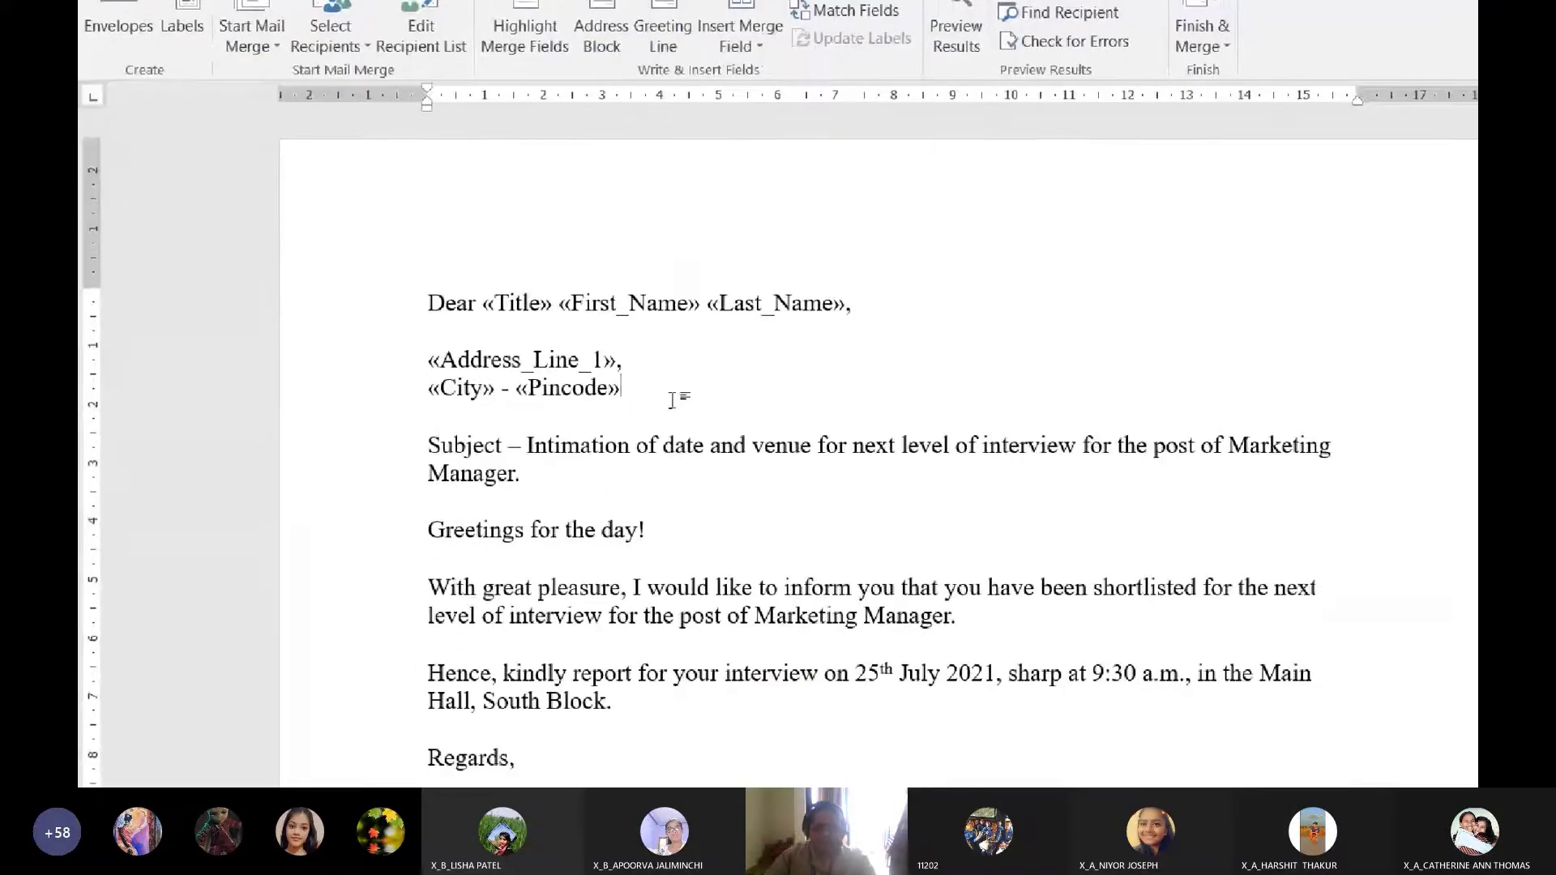
type(",")
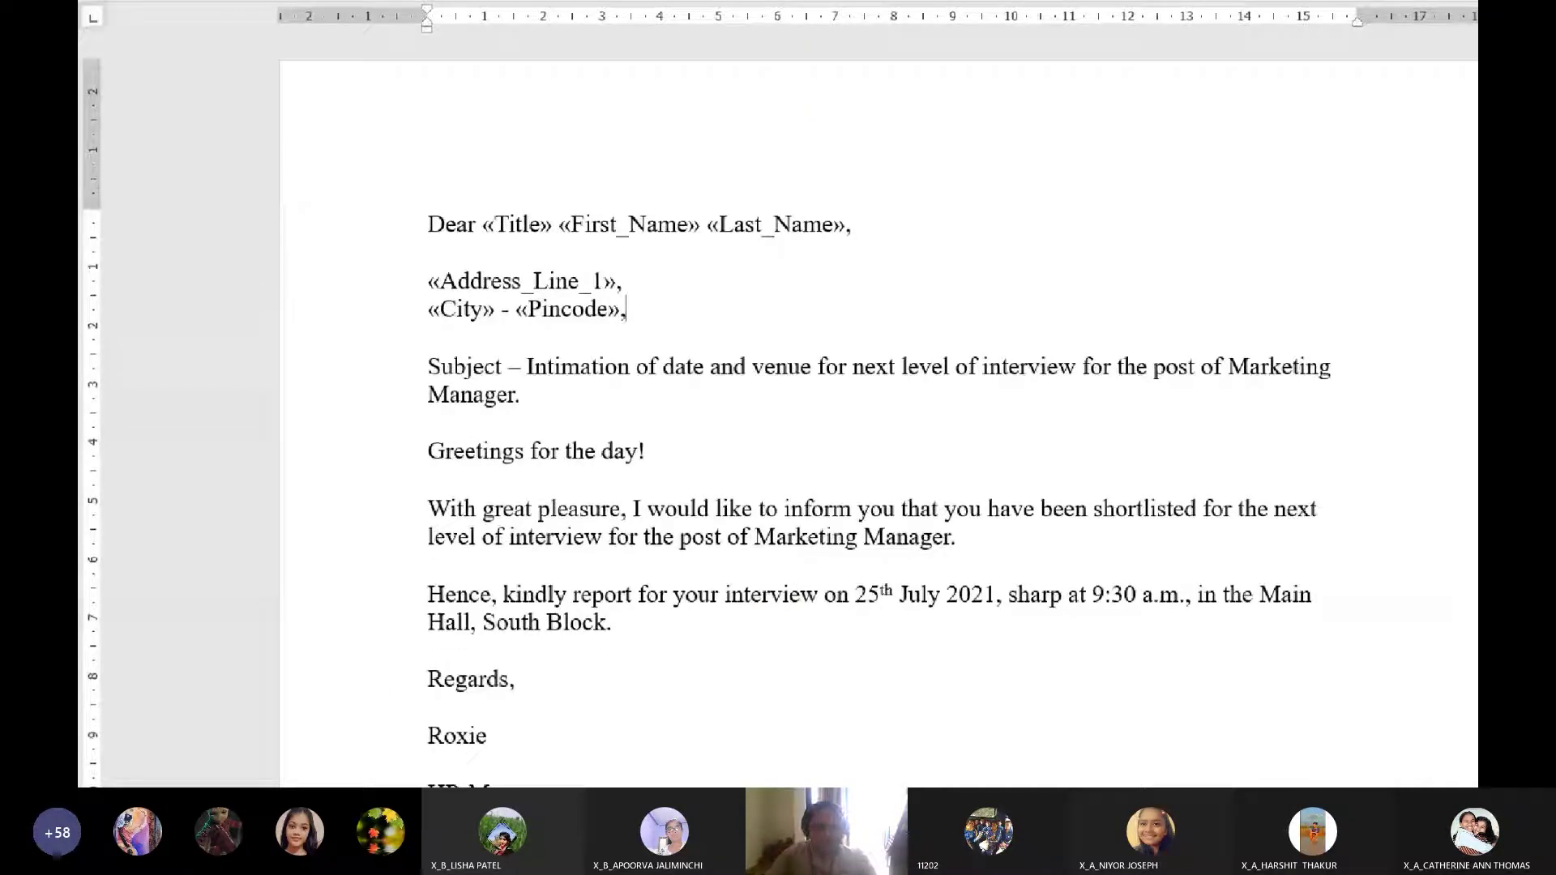
key("Return")
left_click(754, 154)
left_click(779, 364)
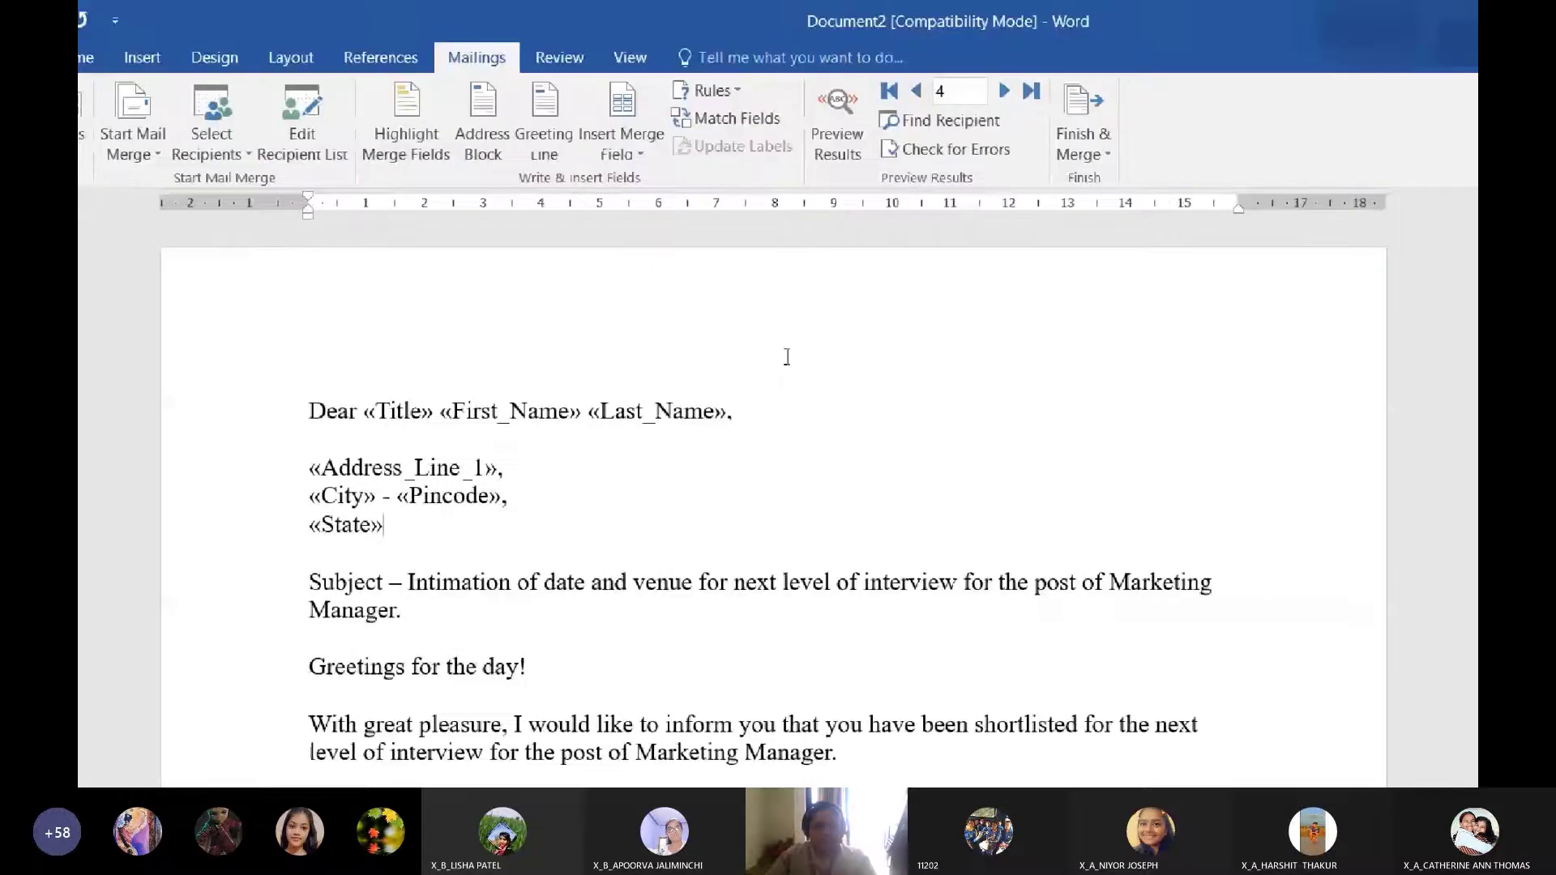
left_click(837, 141)
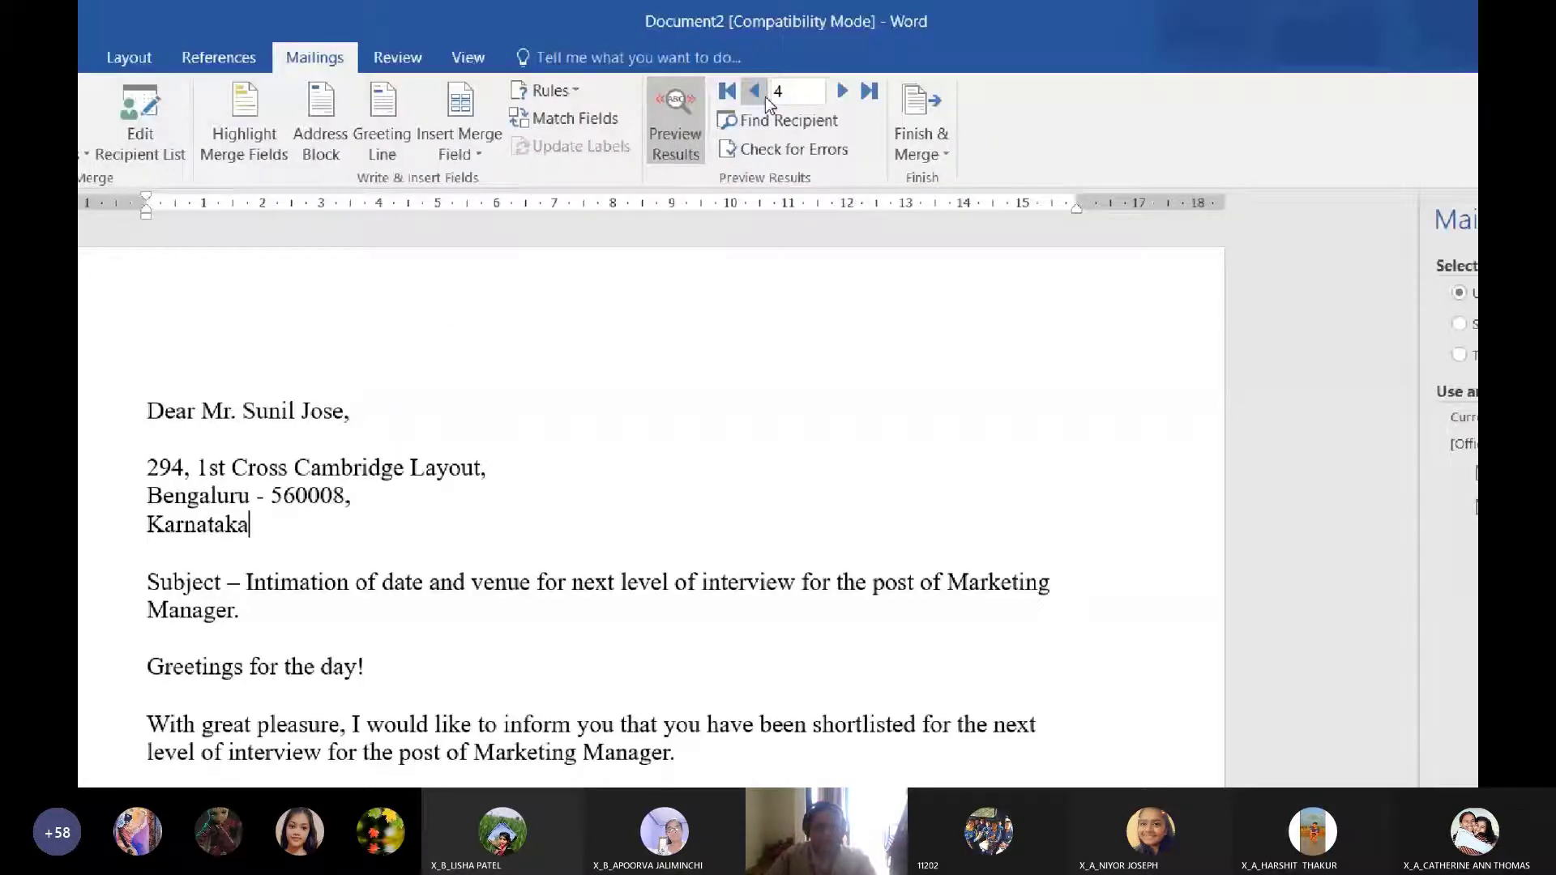
left_click(776, 91)
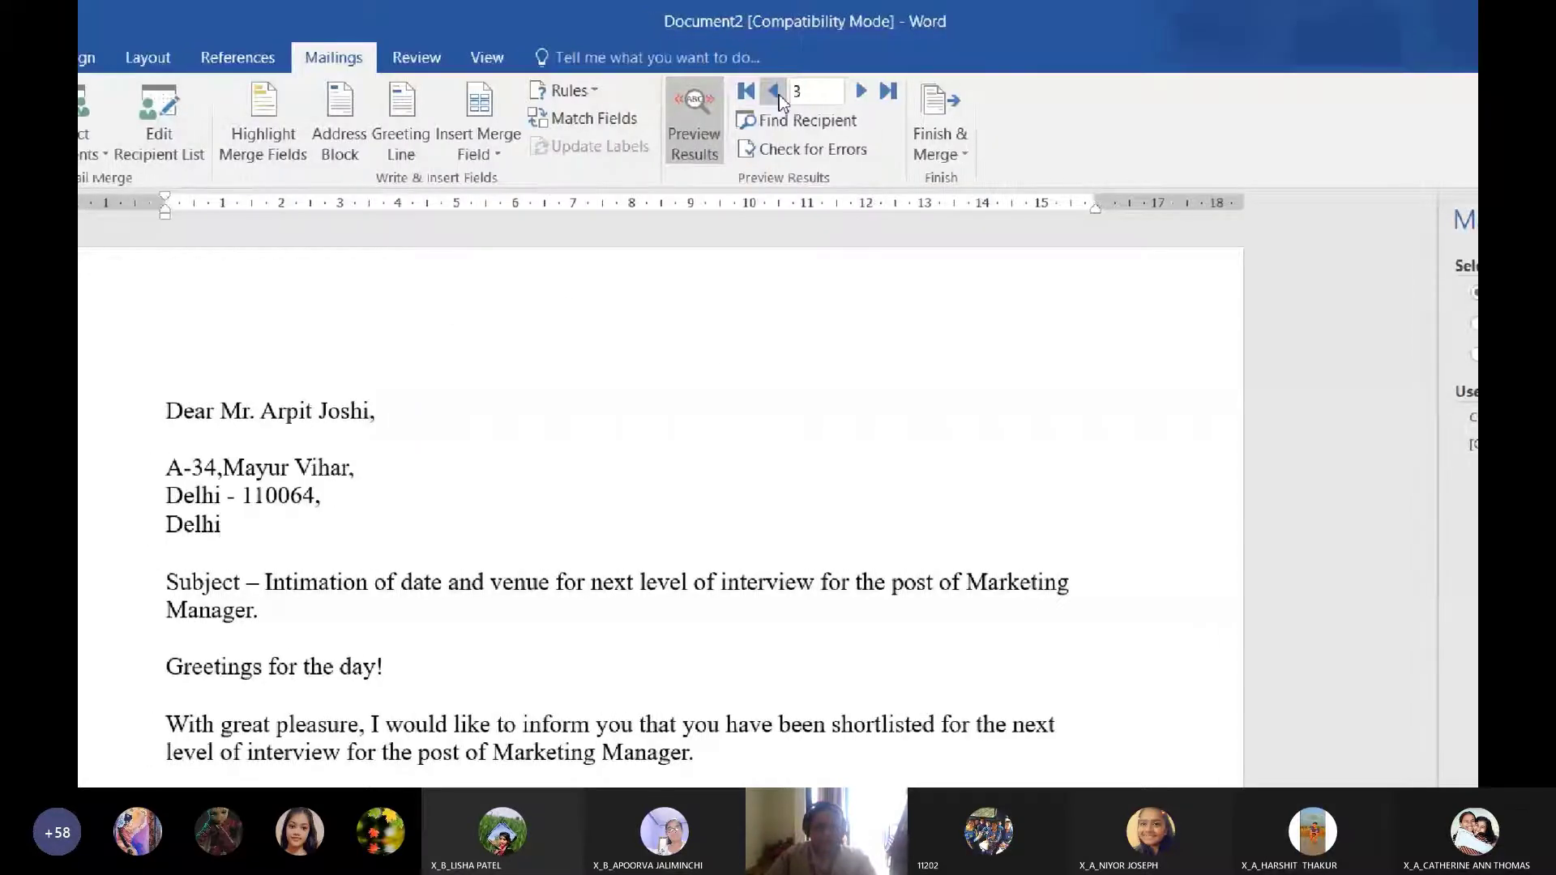
left_click(776, 91)
left_click(778, 99)
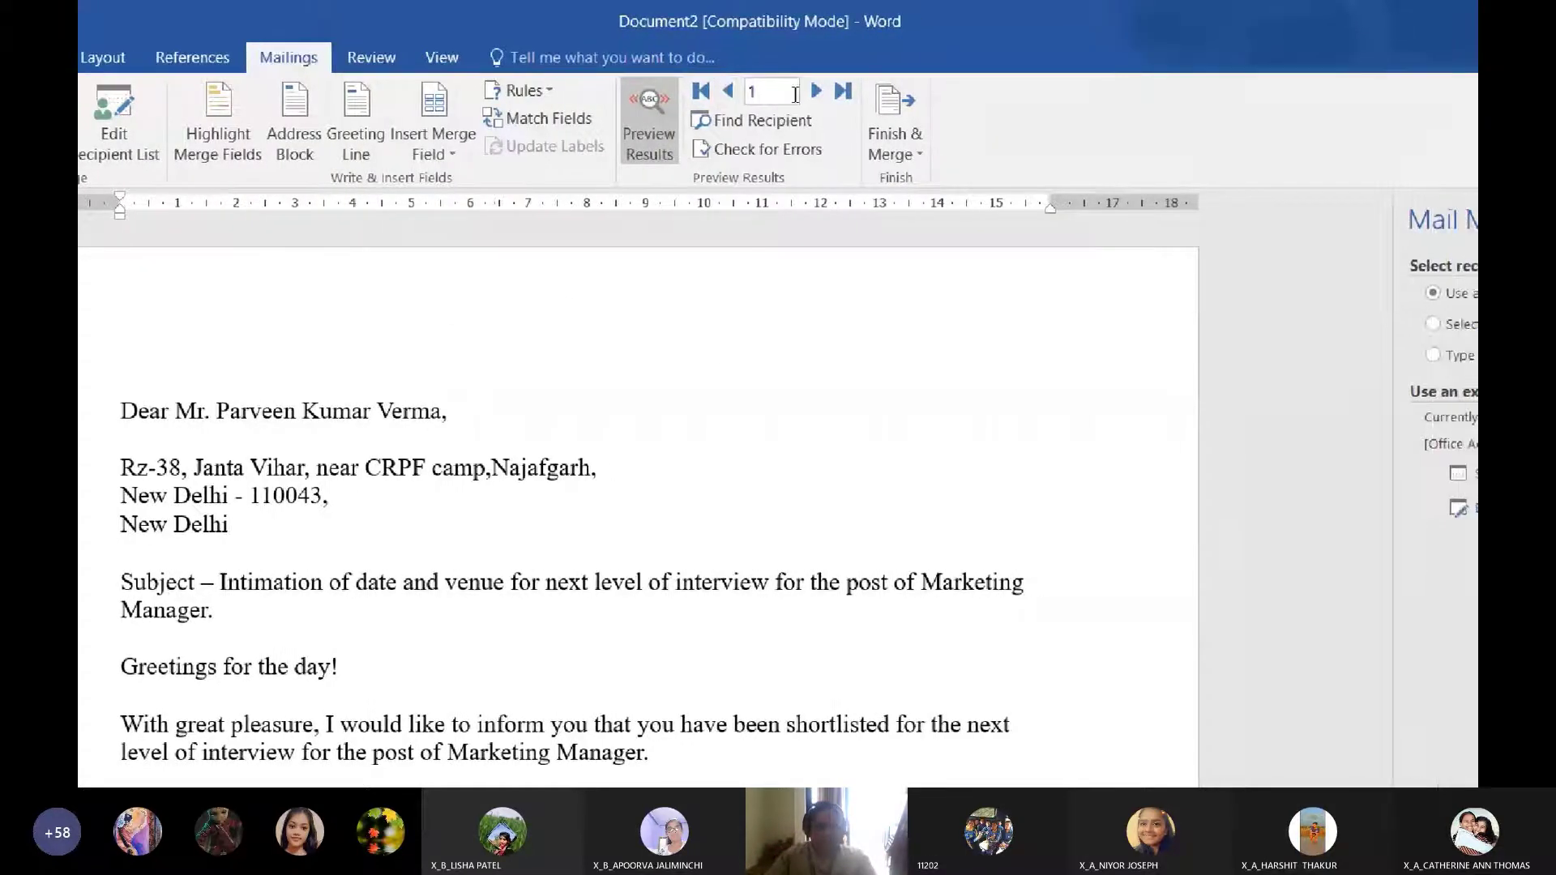
left_click(861, 99)
left_click(861, 99)
left_click(782, 102)
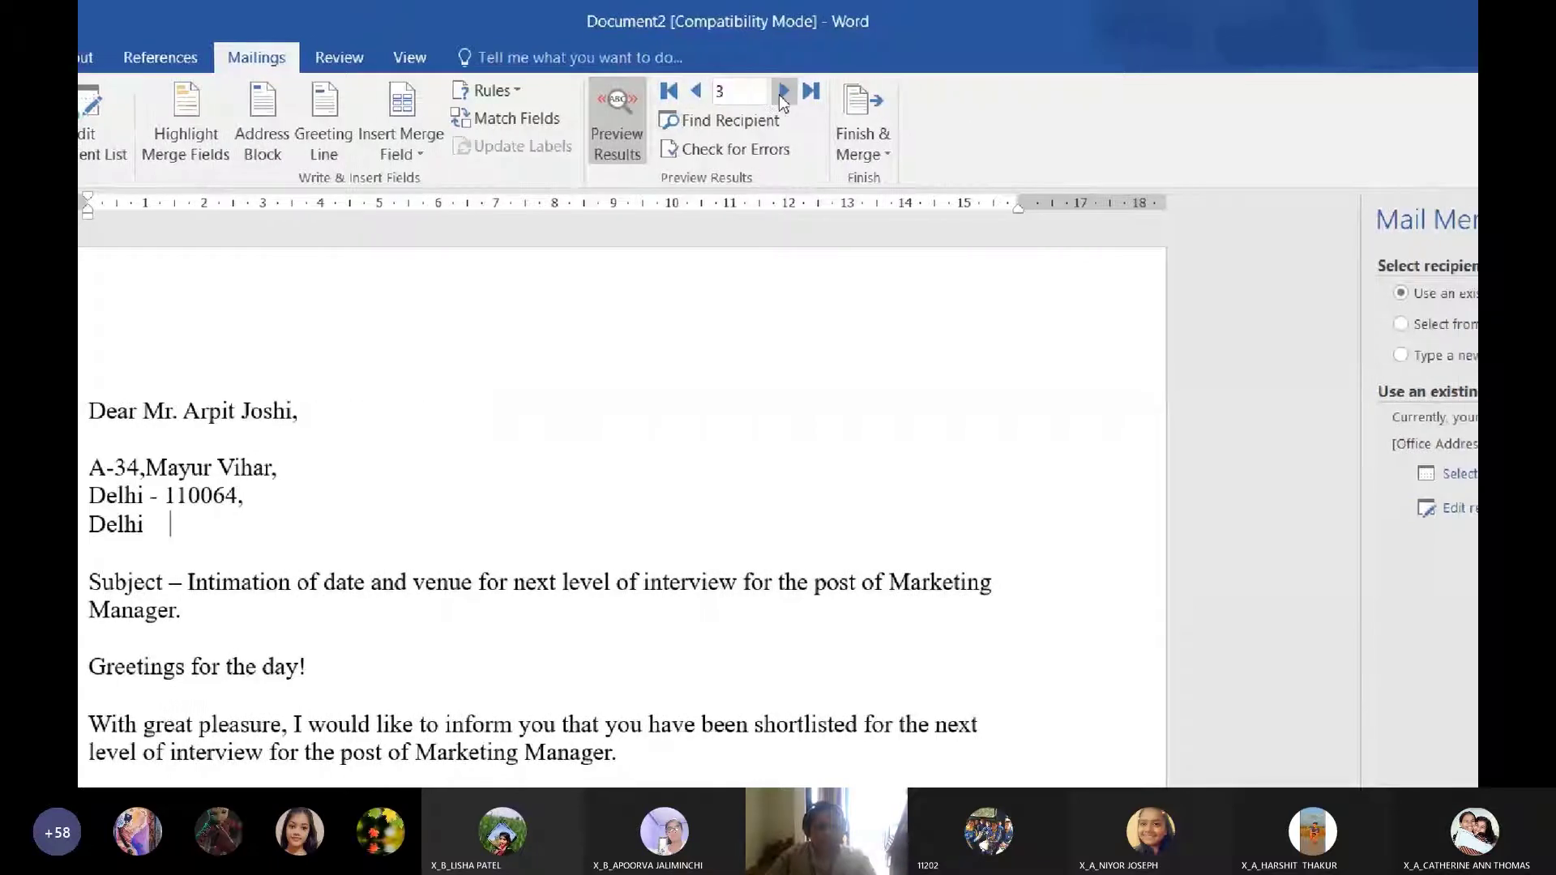
left_click(782, 93)
left_click(783, 93)
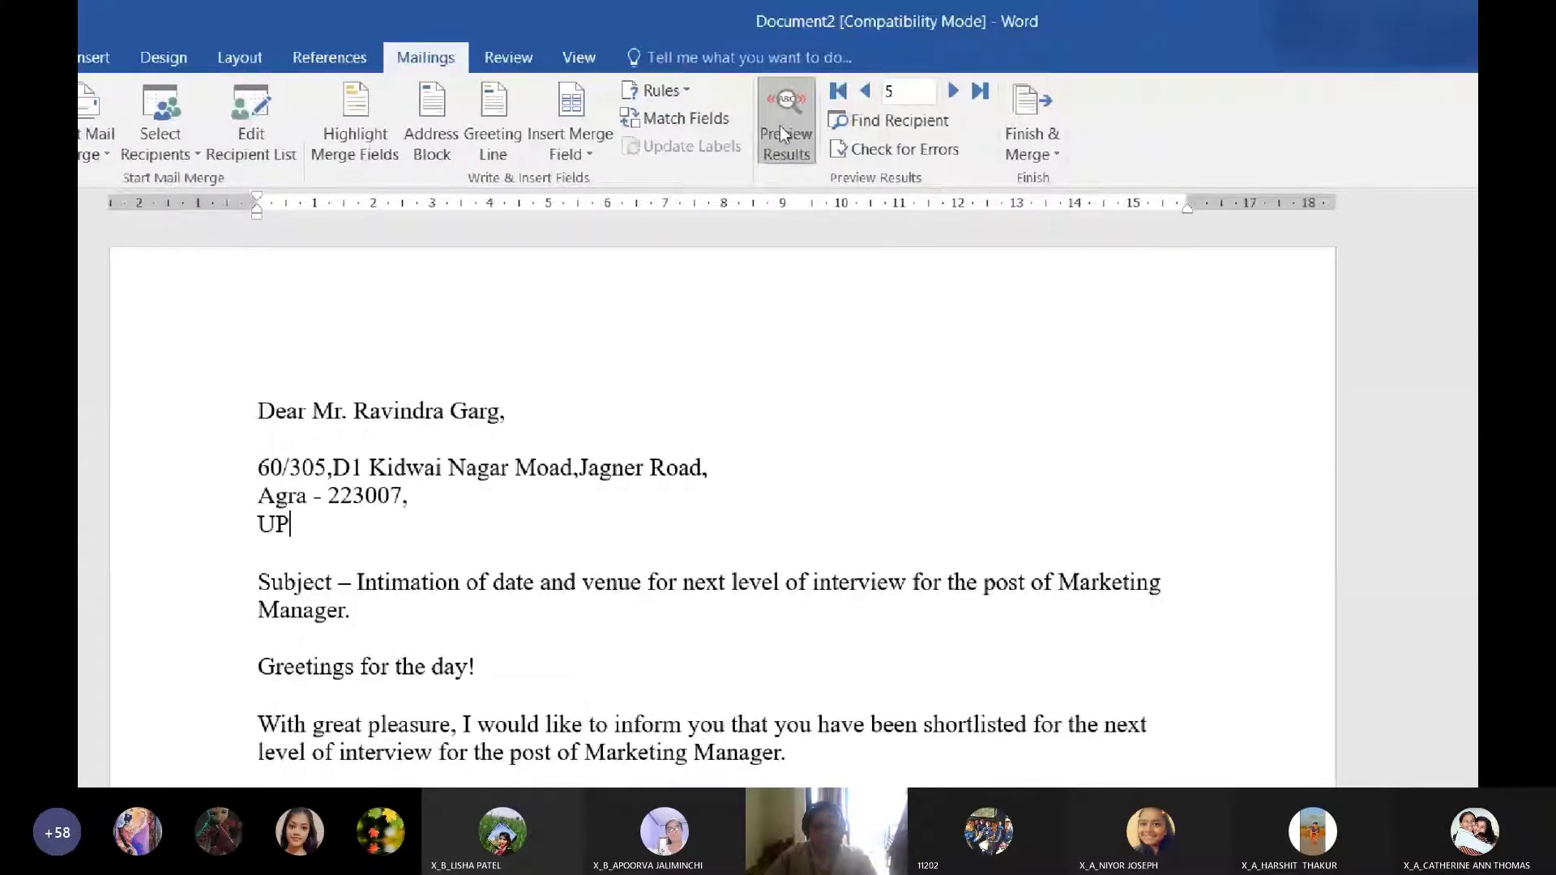
left_click(779, 125)
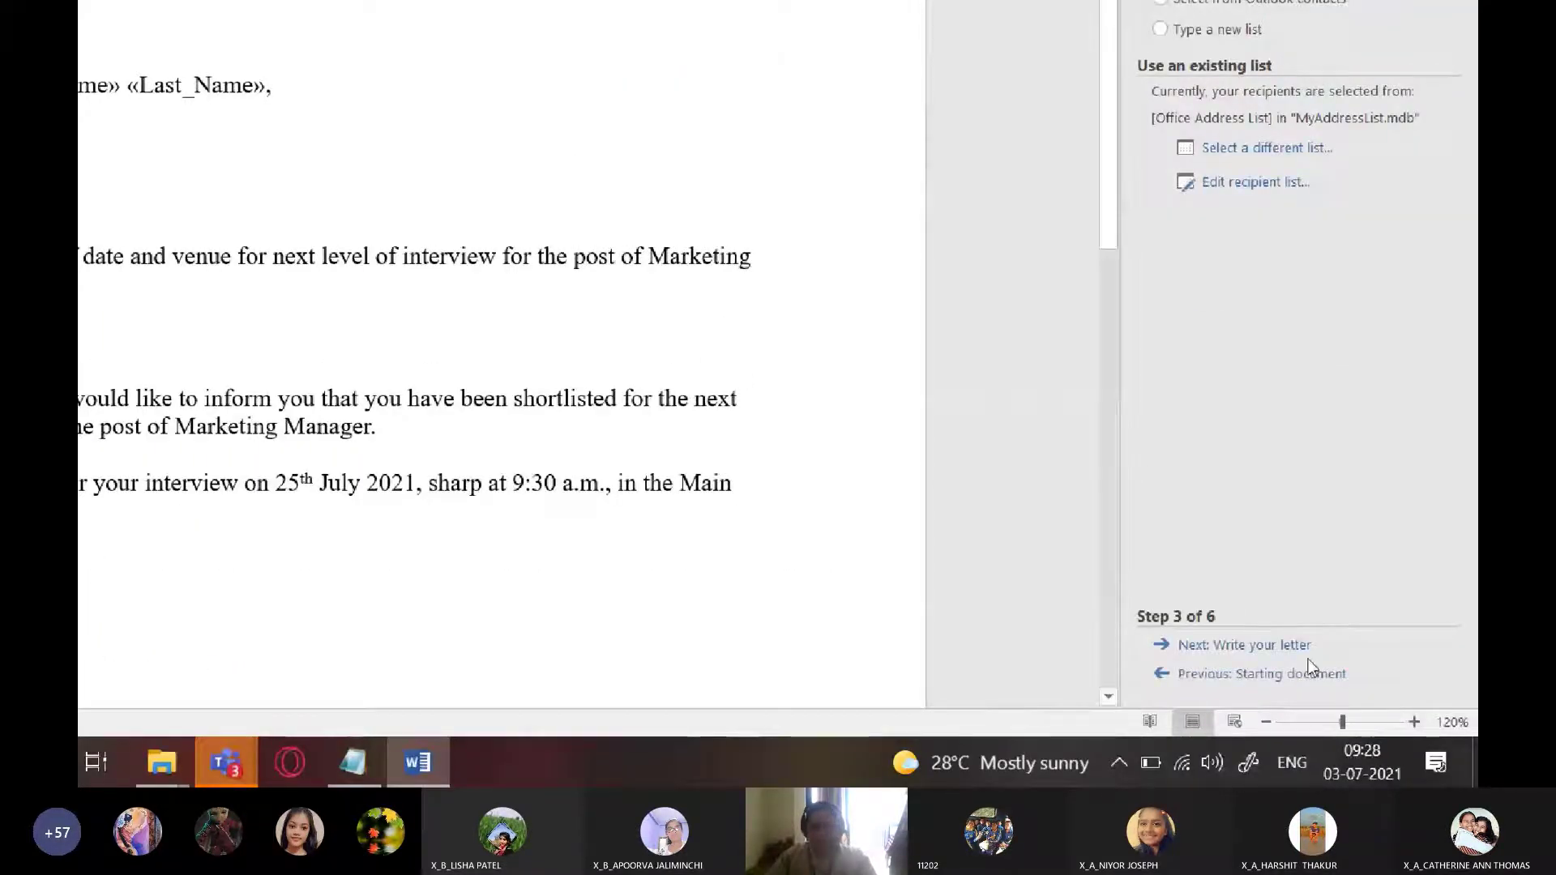
Advance to the preview step, browse back through three recipients' letters, then reach Complete the merge
left_click(1260, 649)
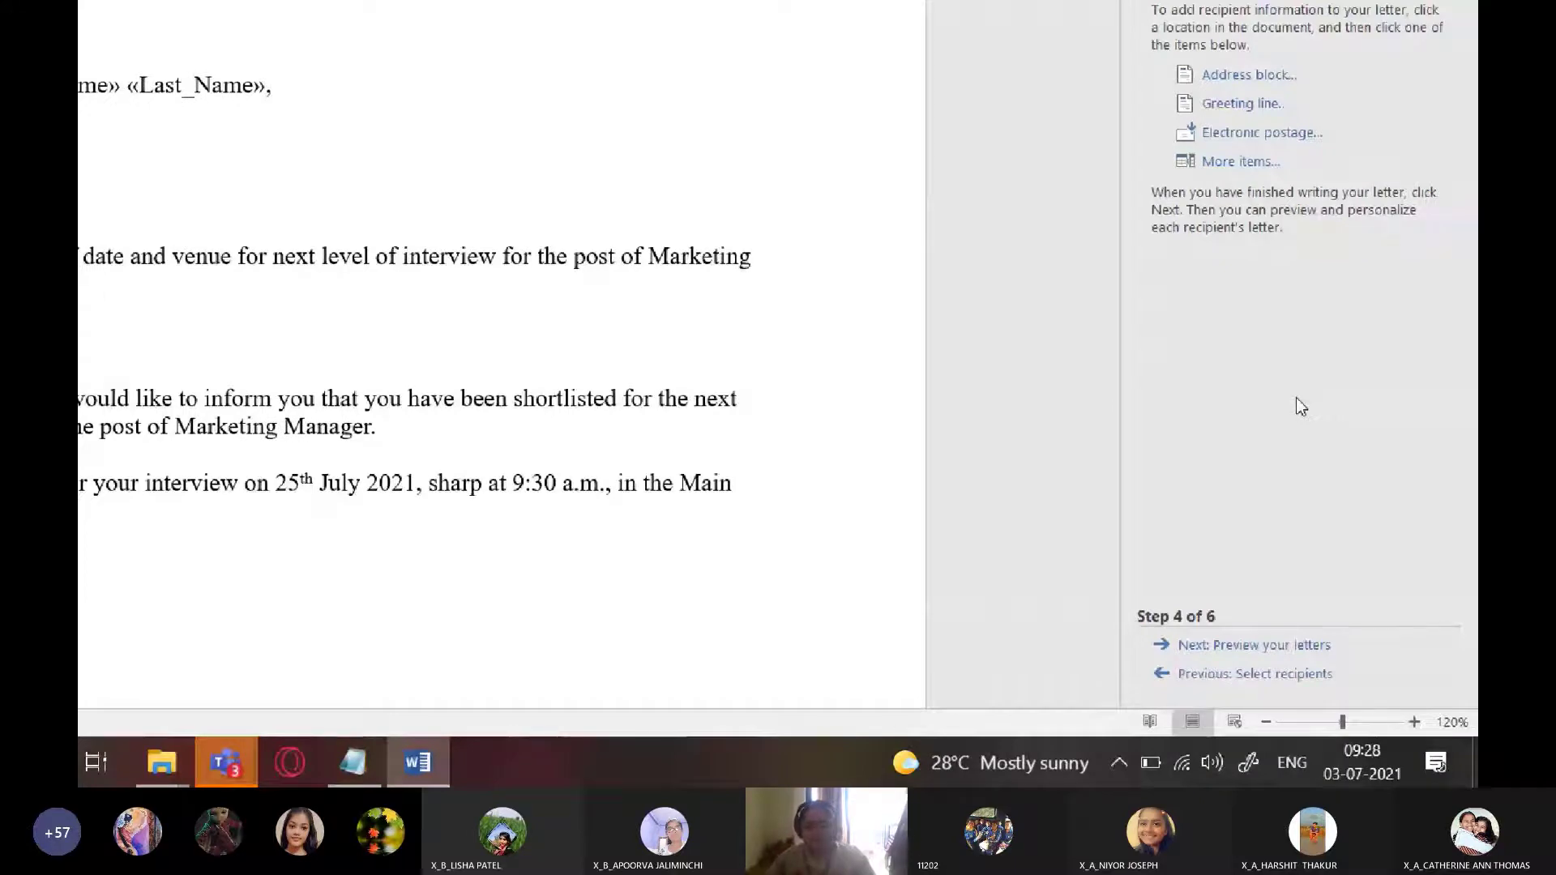
left_click(1260, 645)
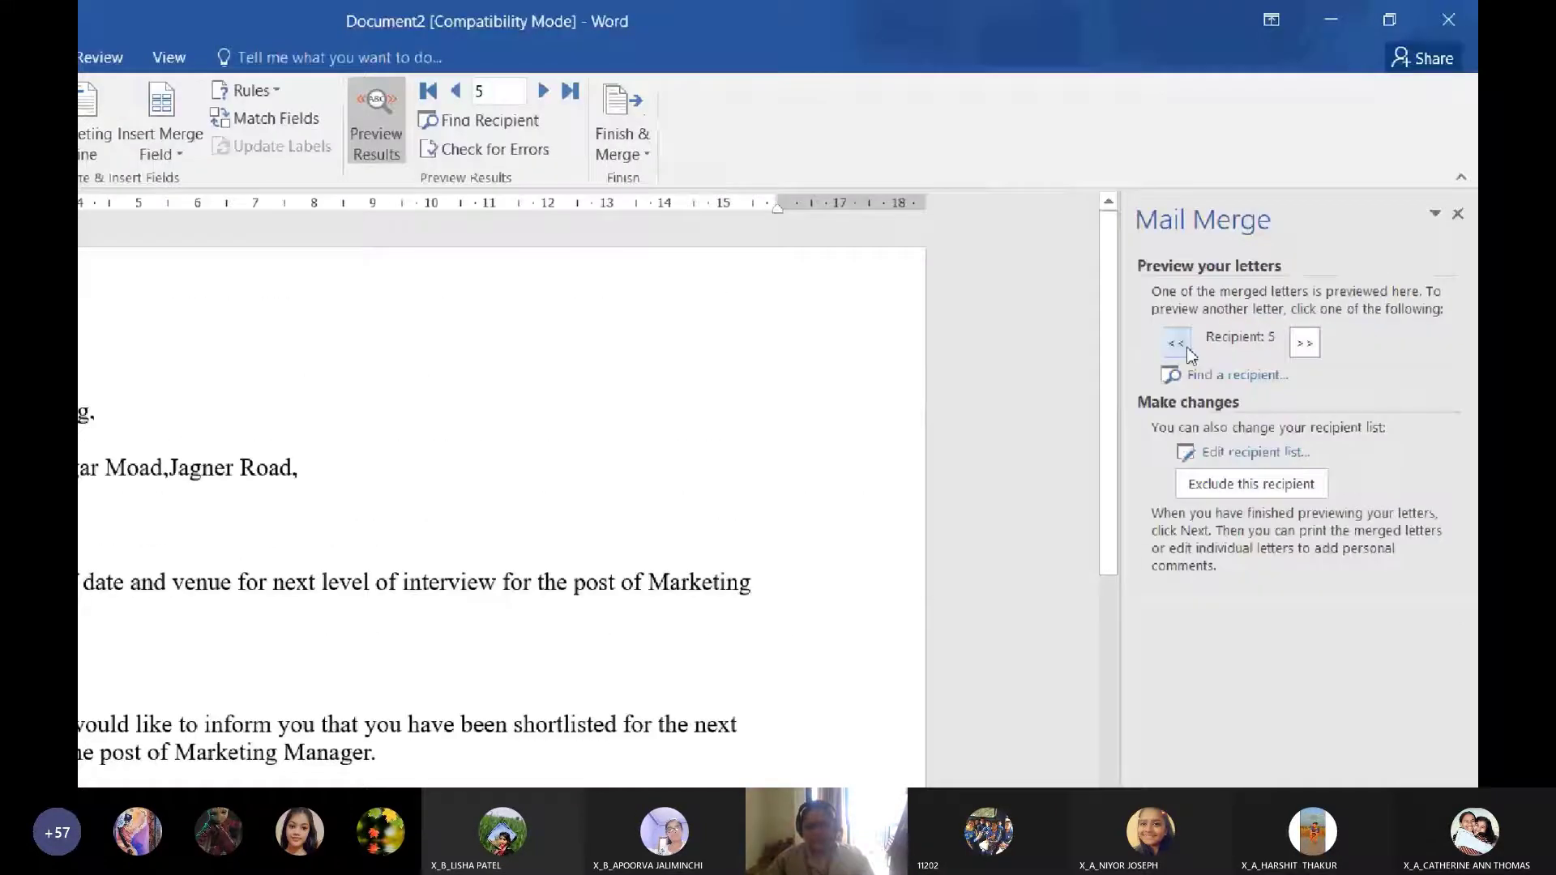
left_click(1177, 345)
left_click(1177, 345)
left_click(1177, 346)
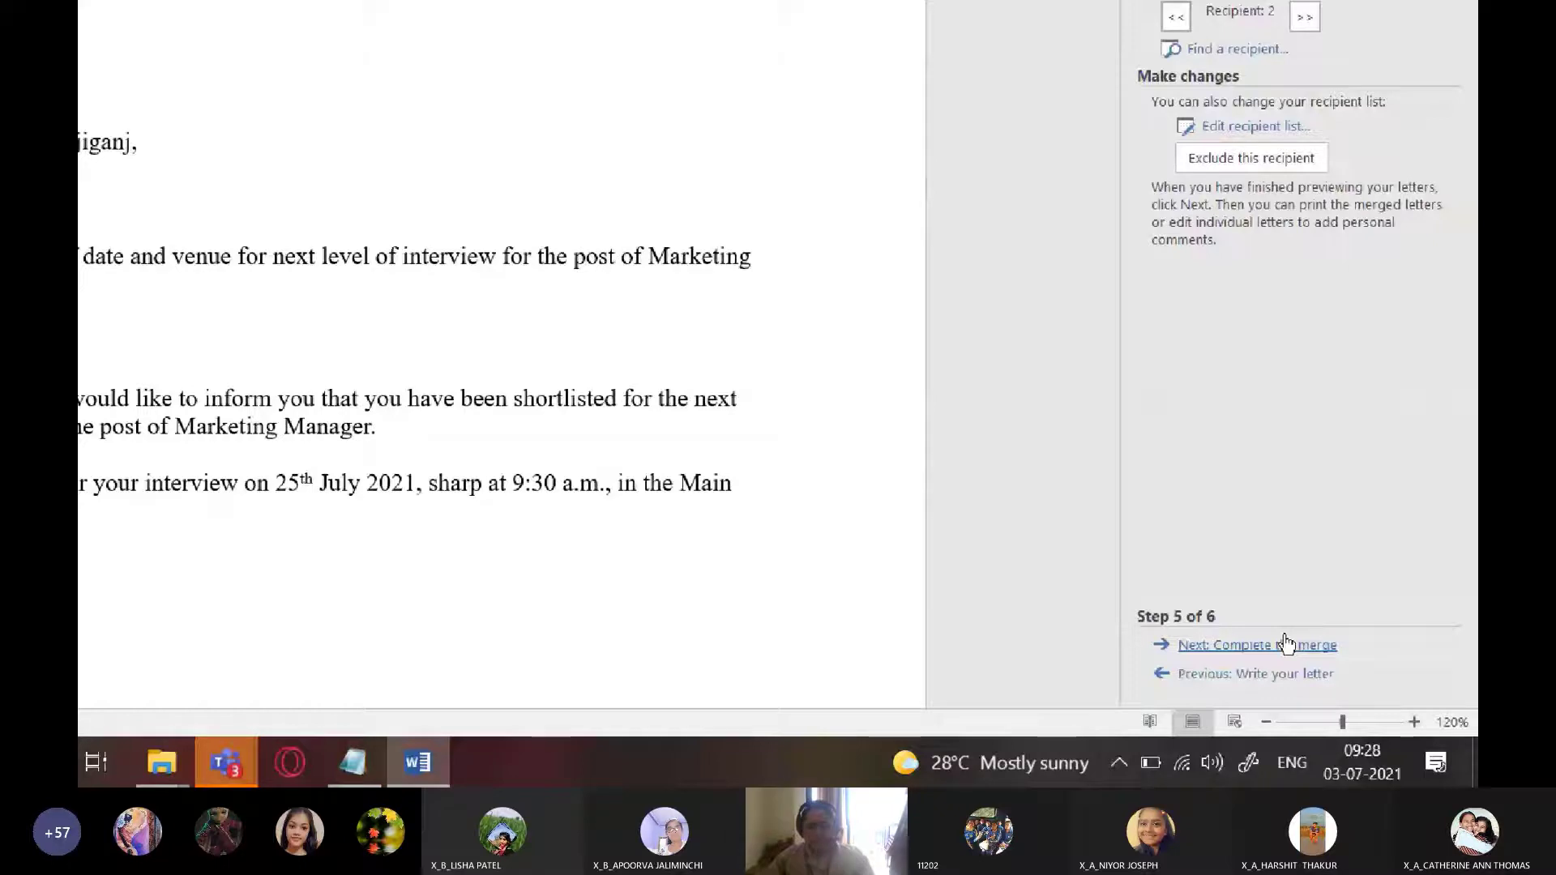
left_click(1287, 644)
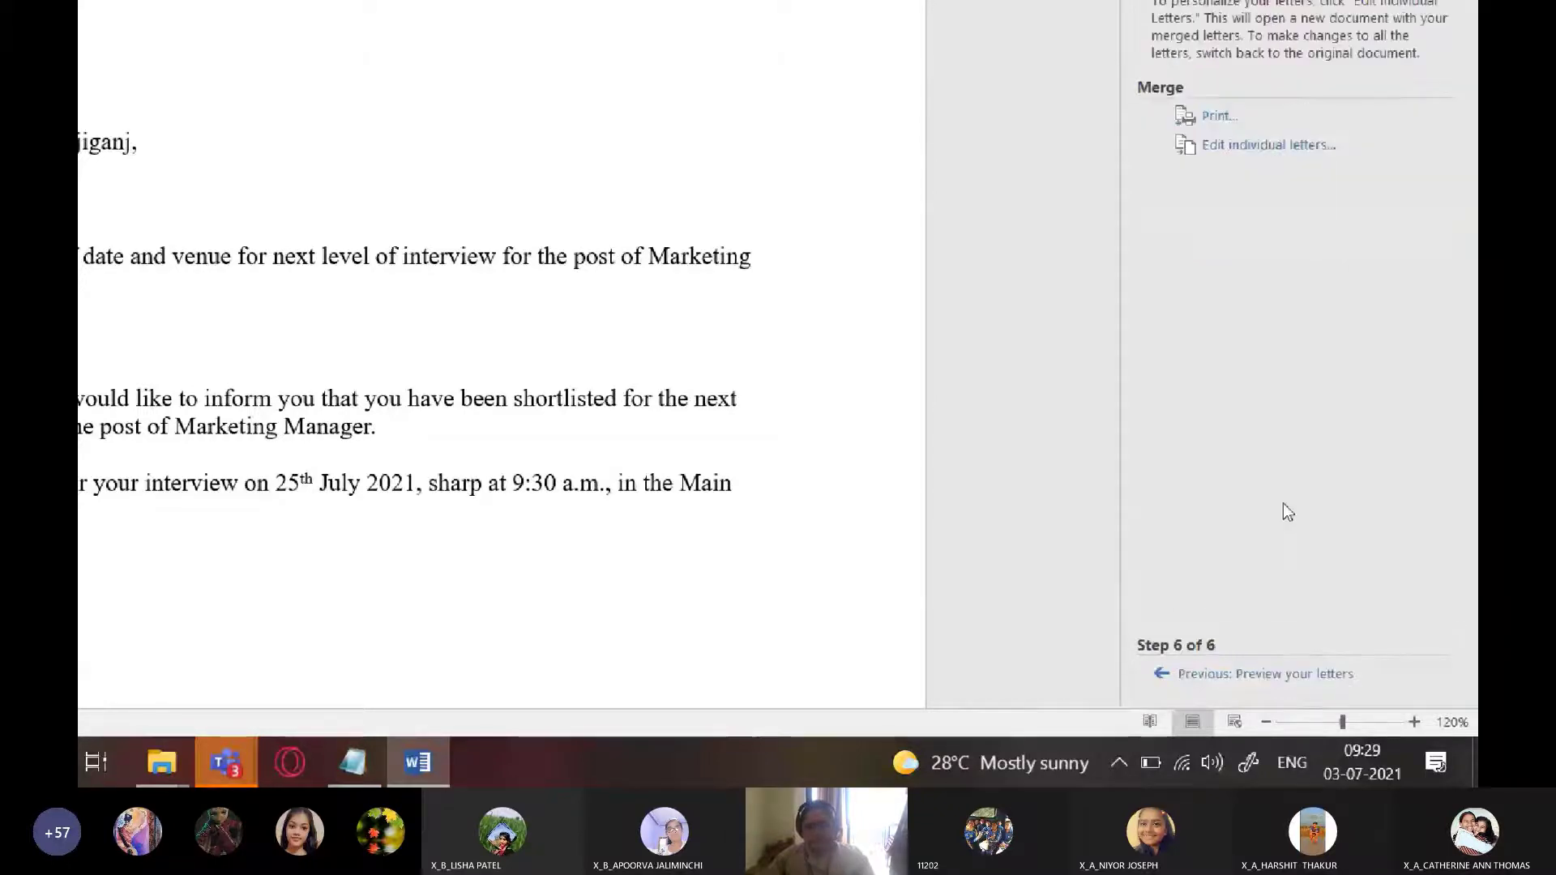
left_click(1257, 396)
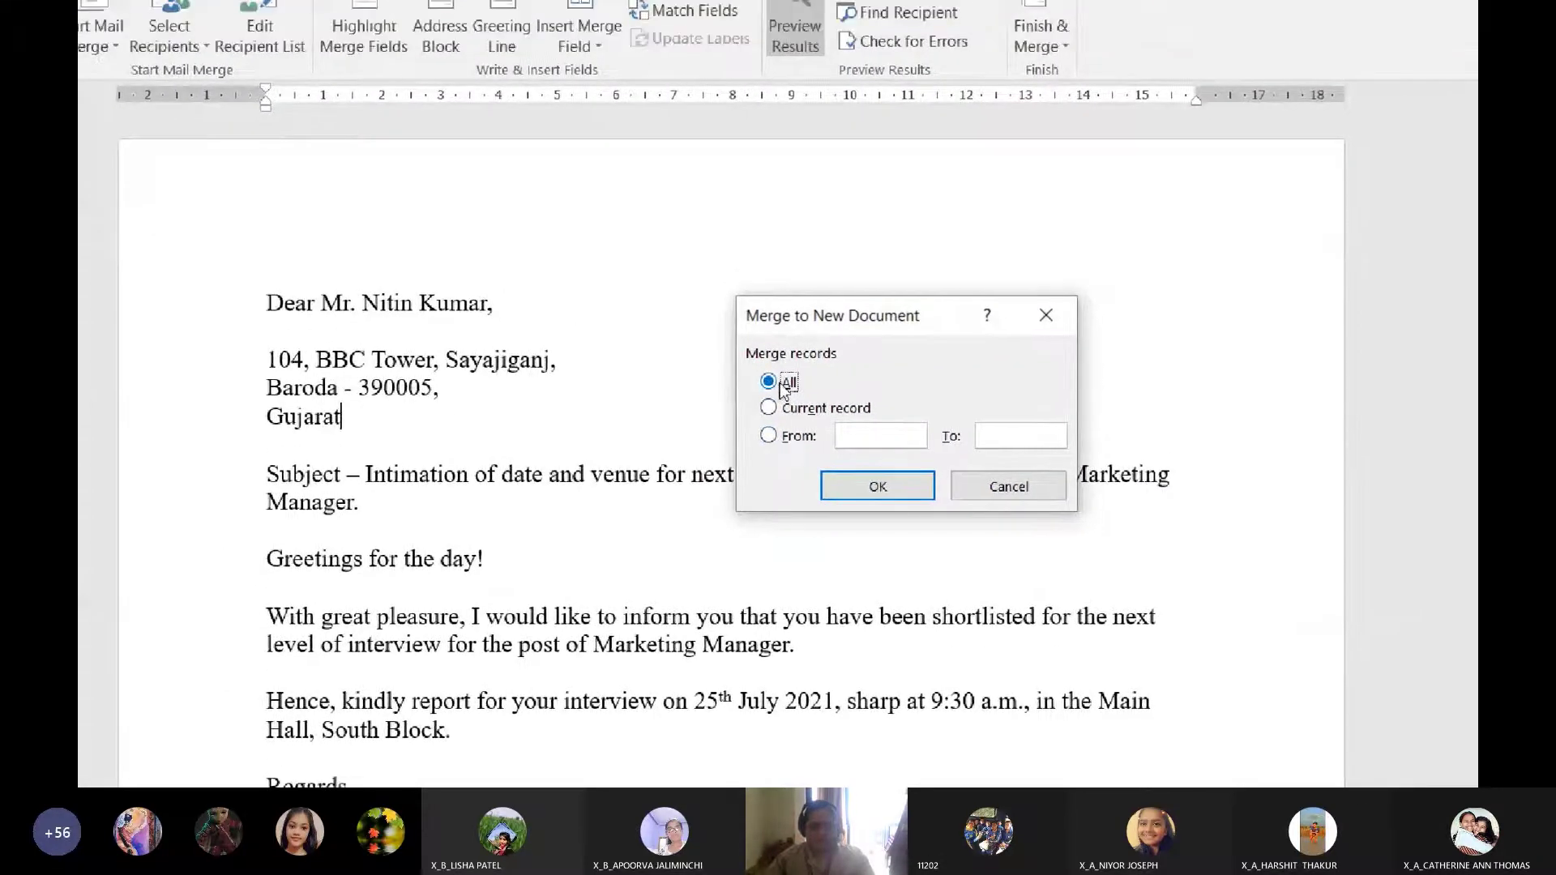
left_click(878, 502)
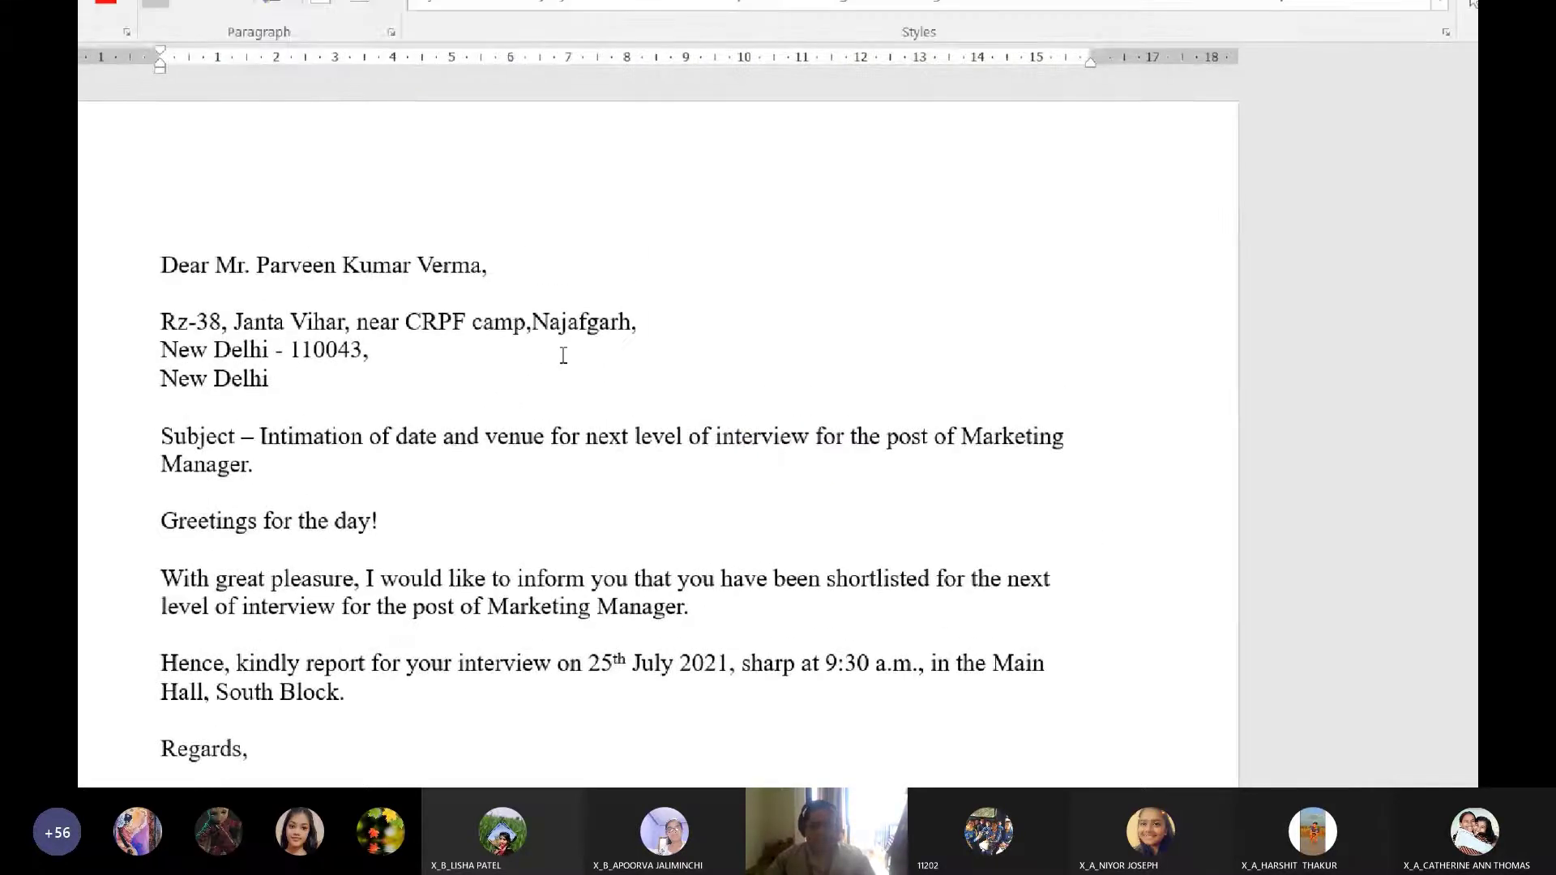
scroll(563, 355, "down", 10)
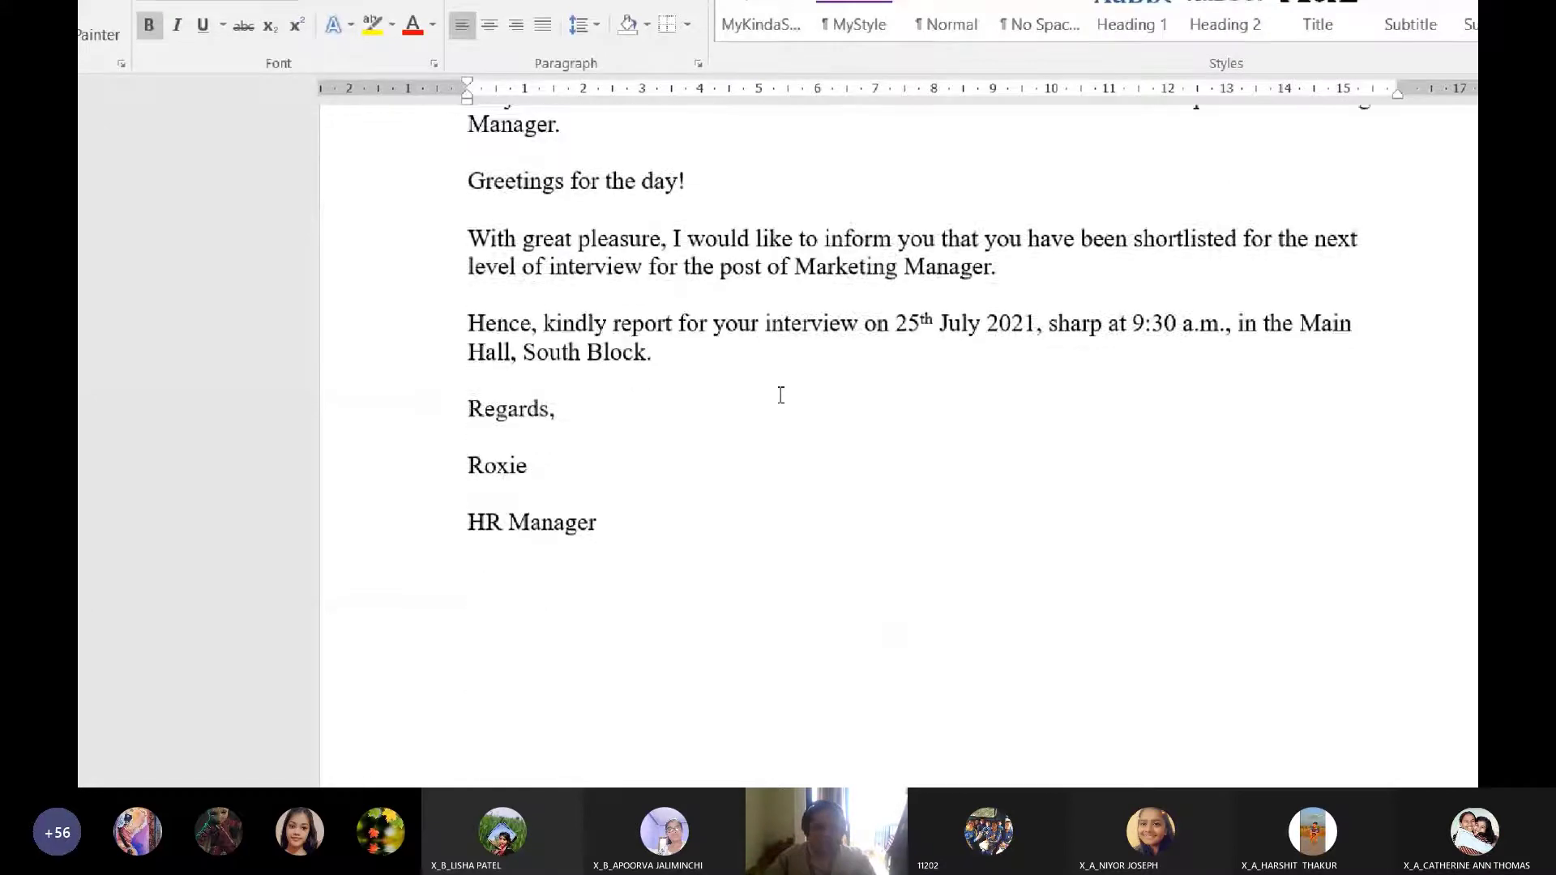
scroll(781, 395, "down", 15)
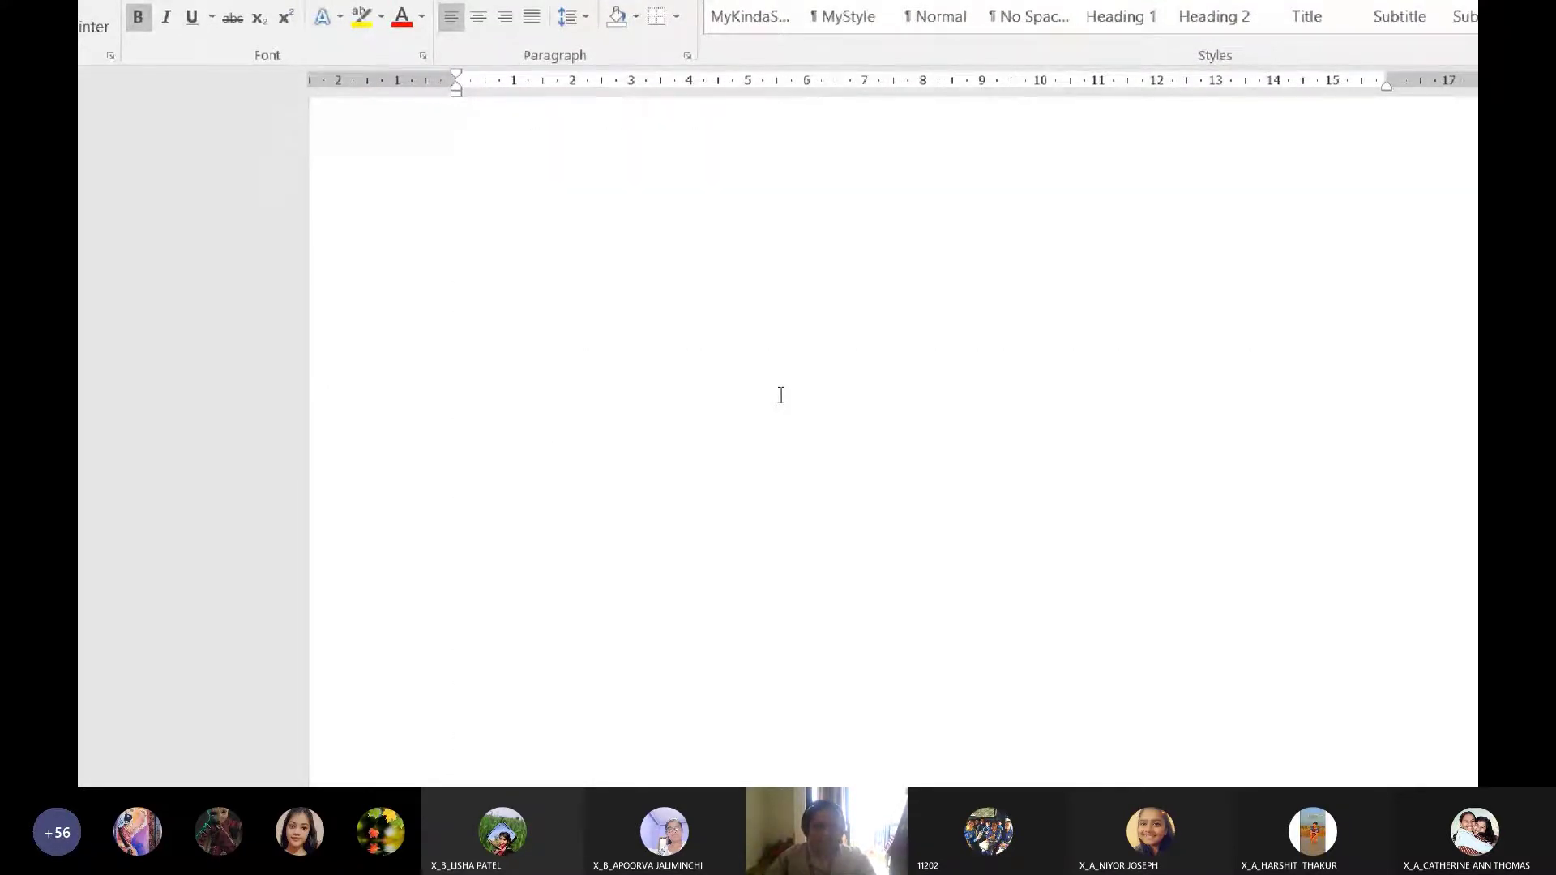
scroll(780, 395, "down", 12)
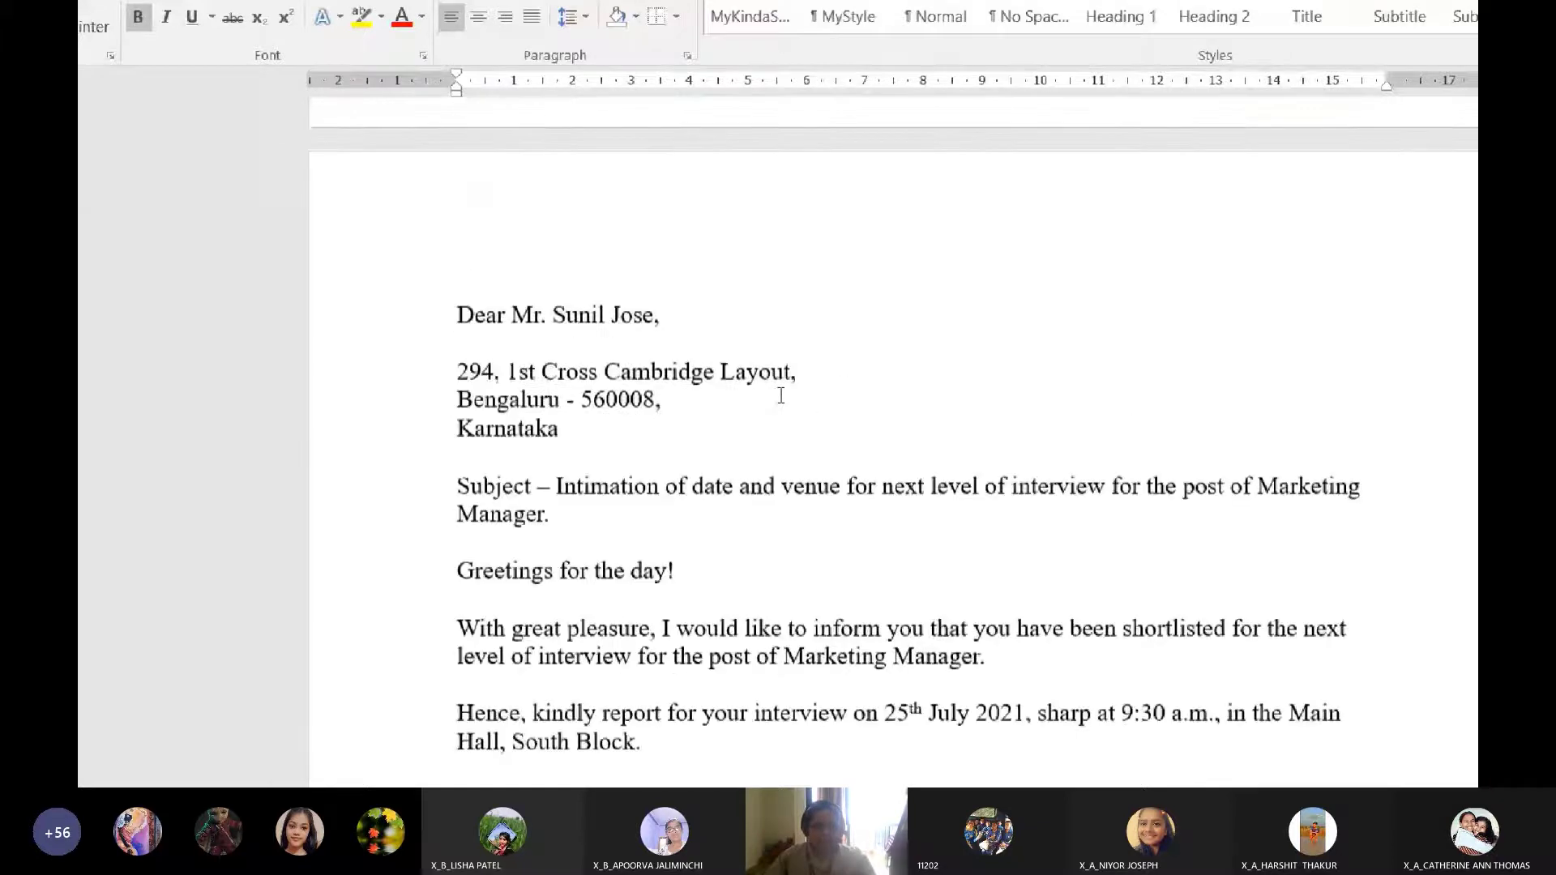
scroll(780, 395, "down", 12)
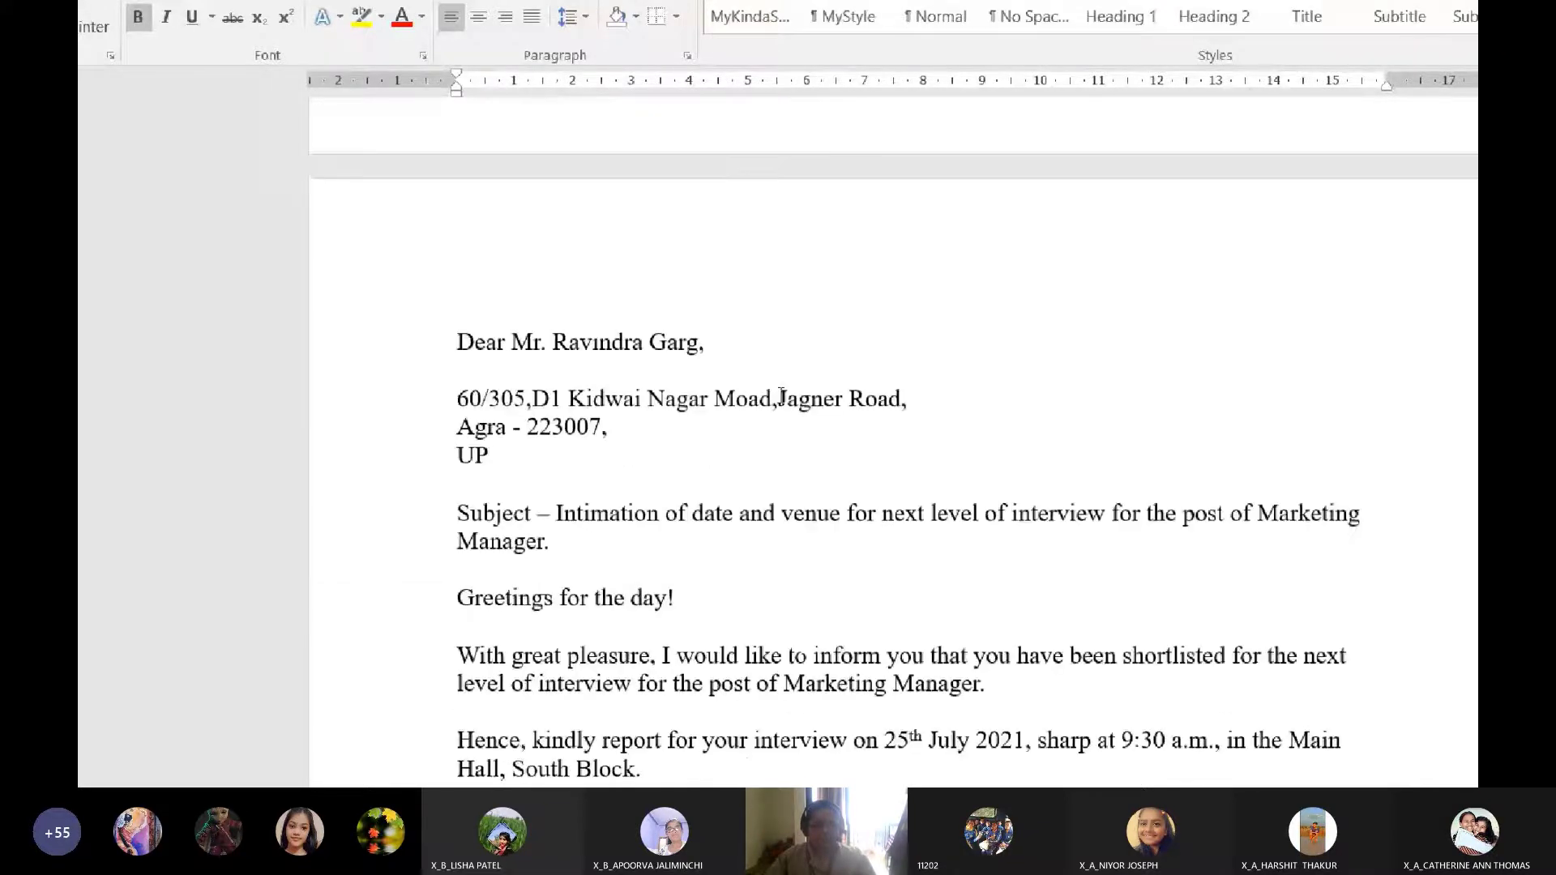
scroll(781, 395, "down", 10)
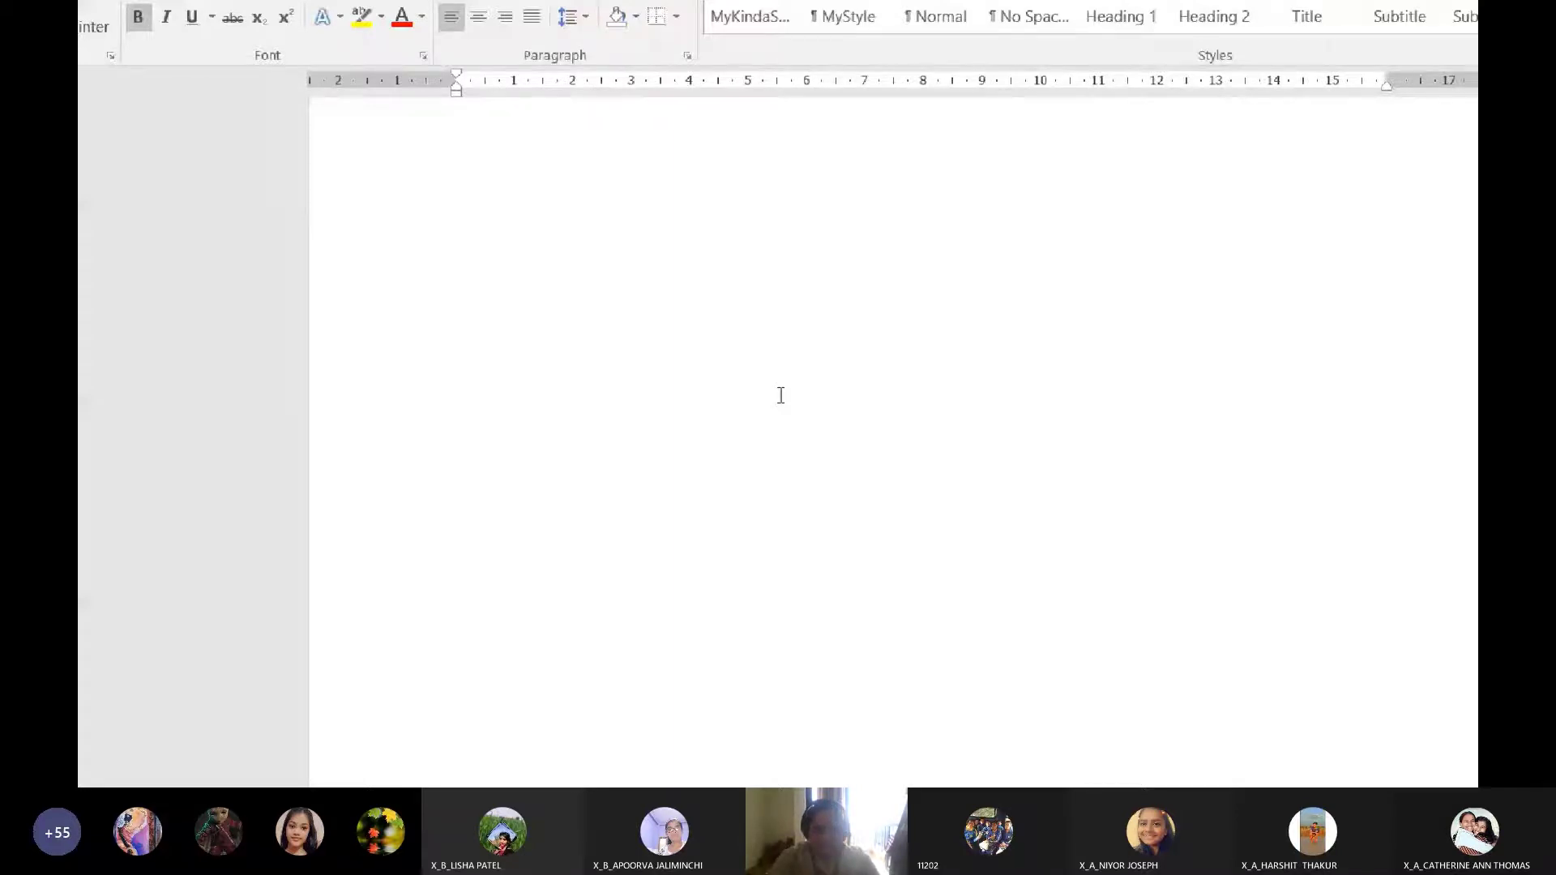
scroll(780, 395, "up", 5)
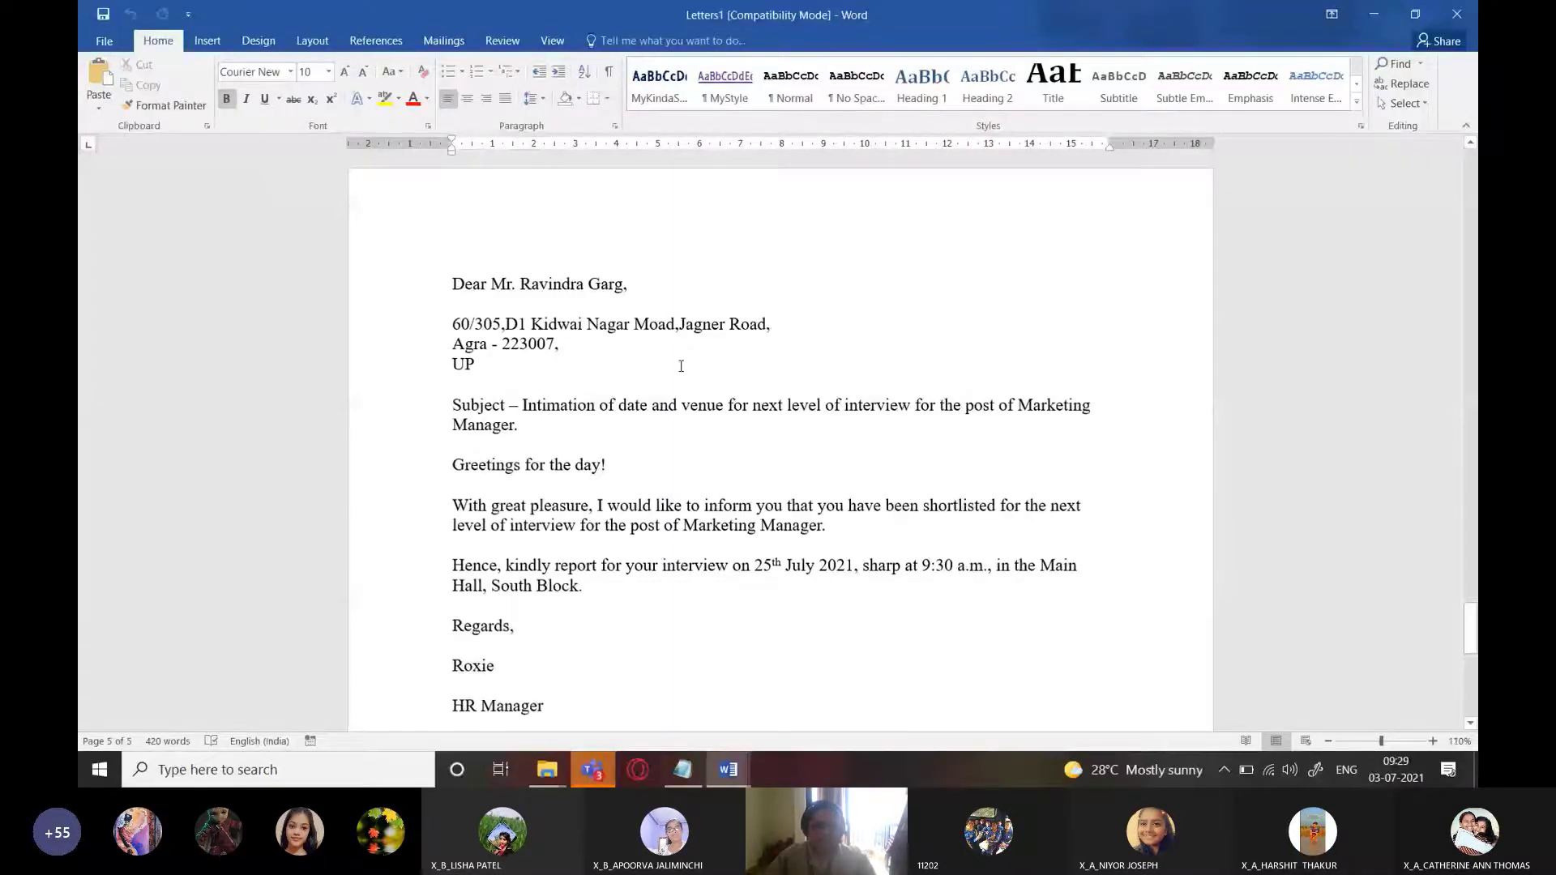
scroll(681, 365, "down", 8)
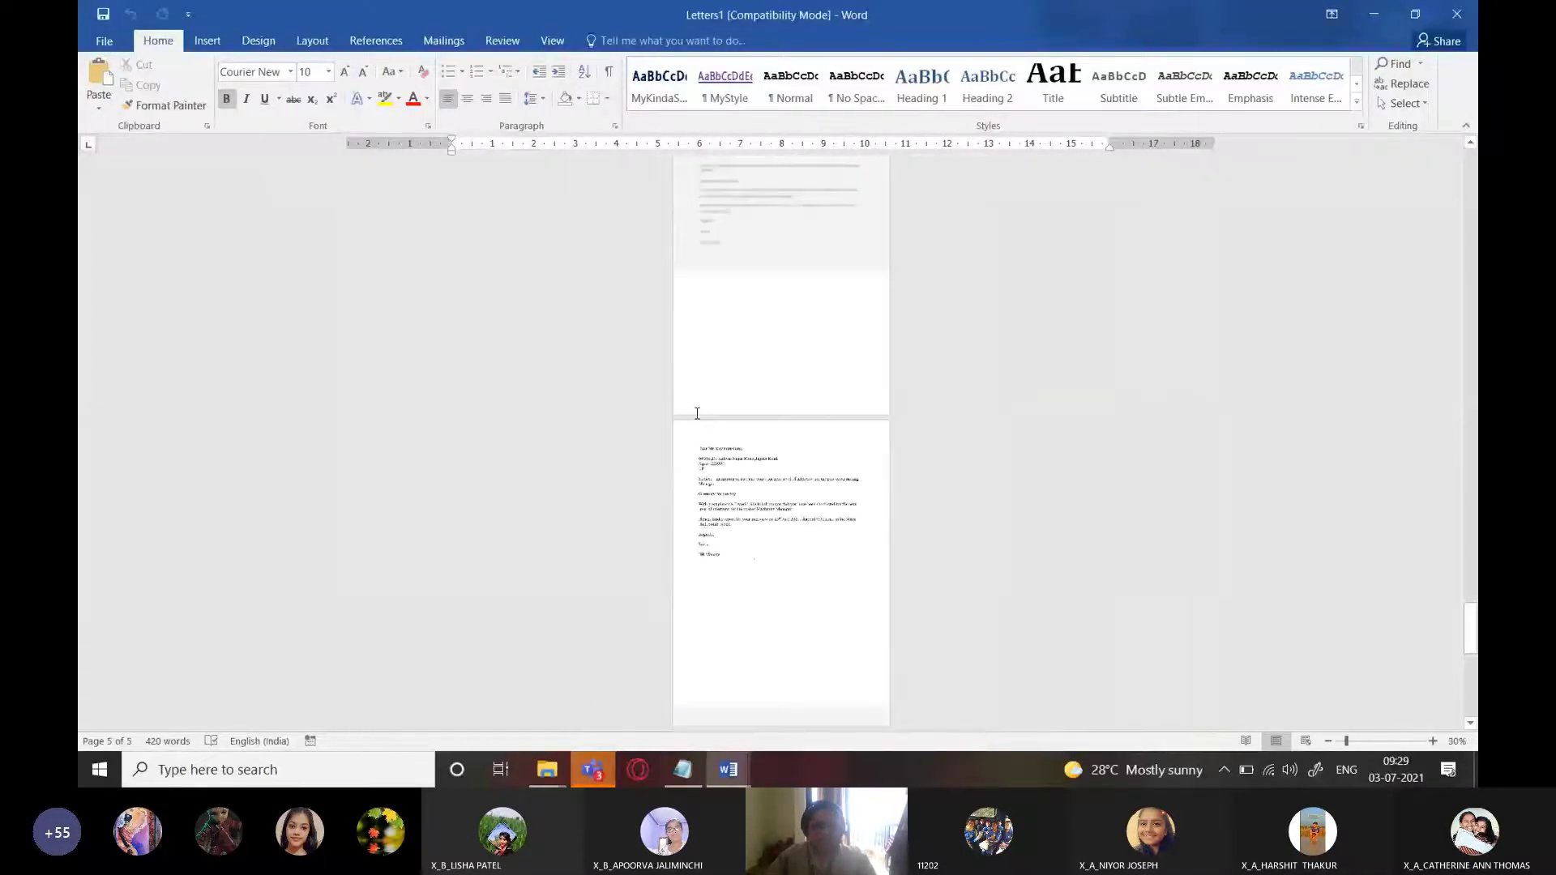
scroll(699, 418, "down", 2)
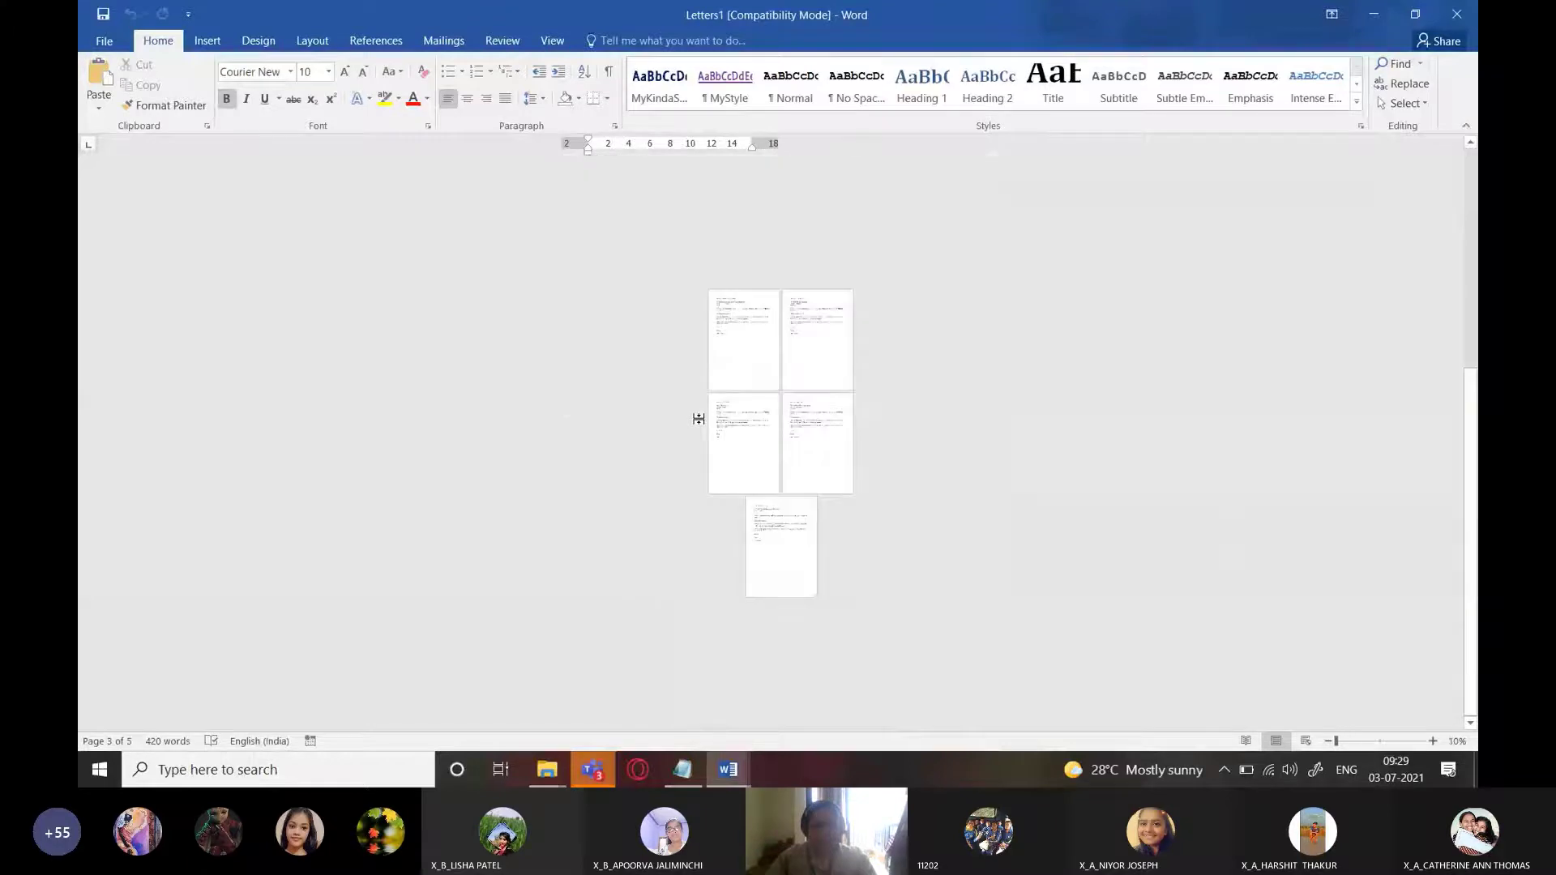
scroll(834, 440, "up", 2)
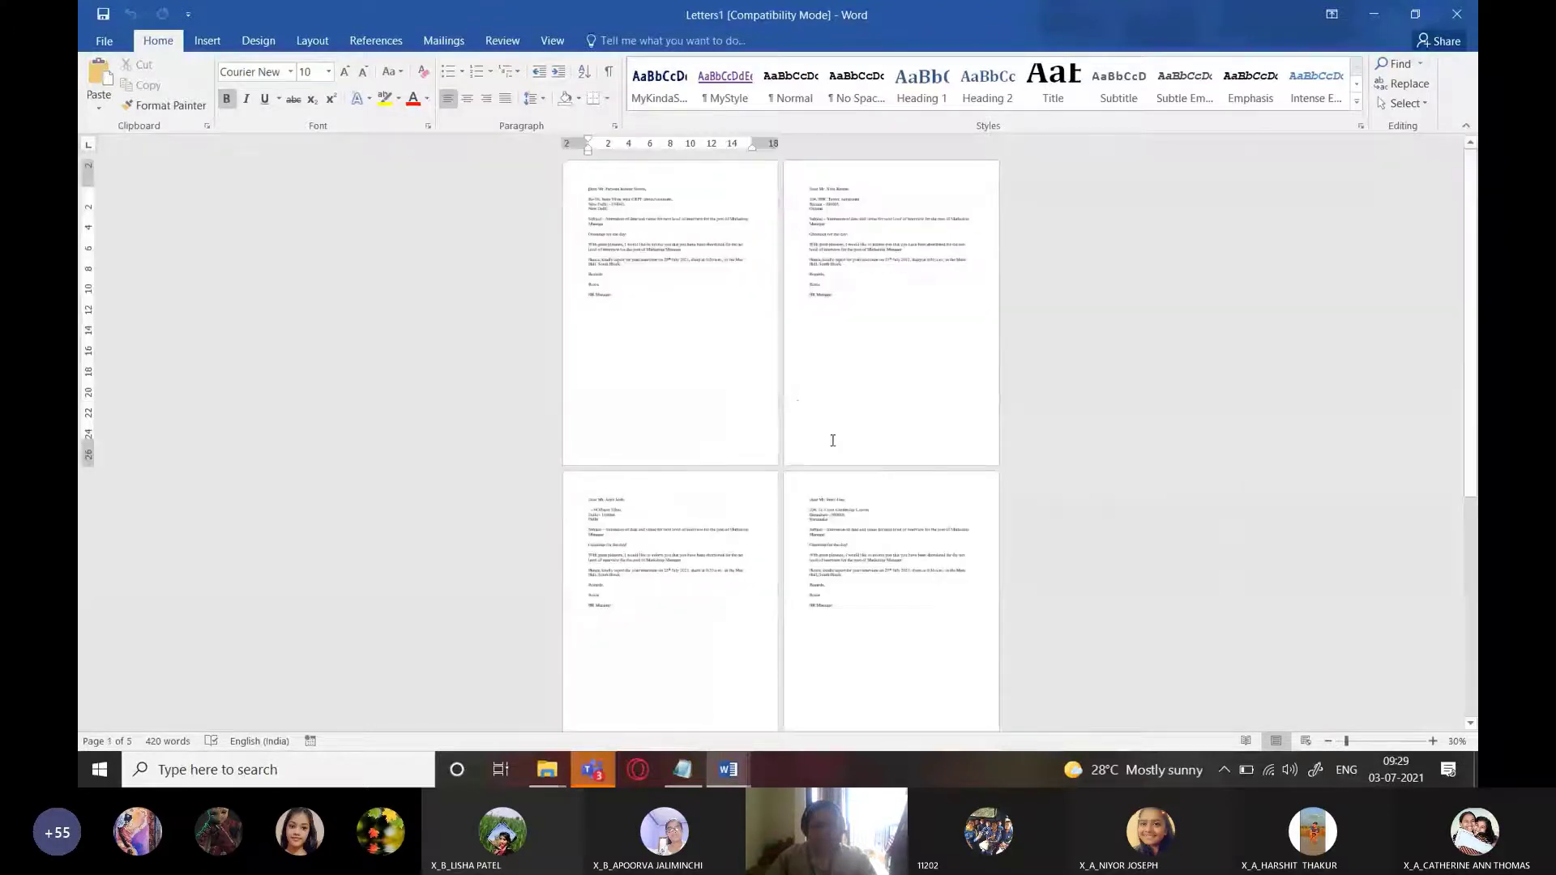
scroll(832, 440, "up", 14)
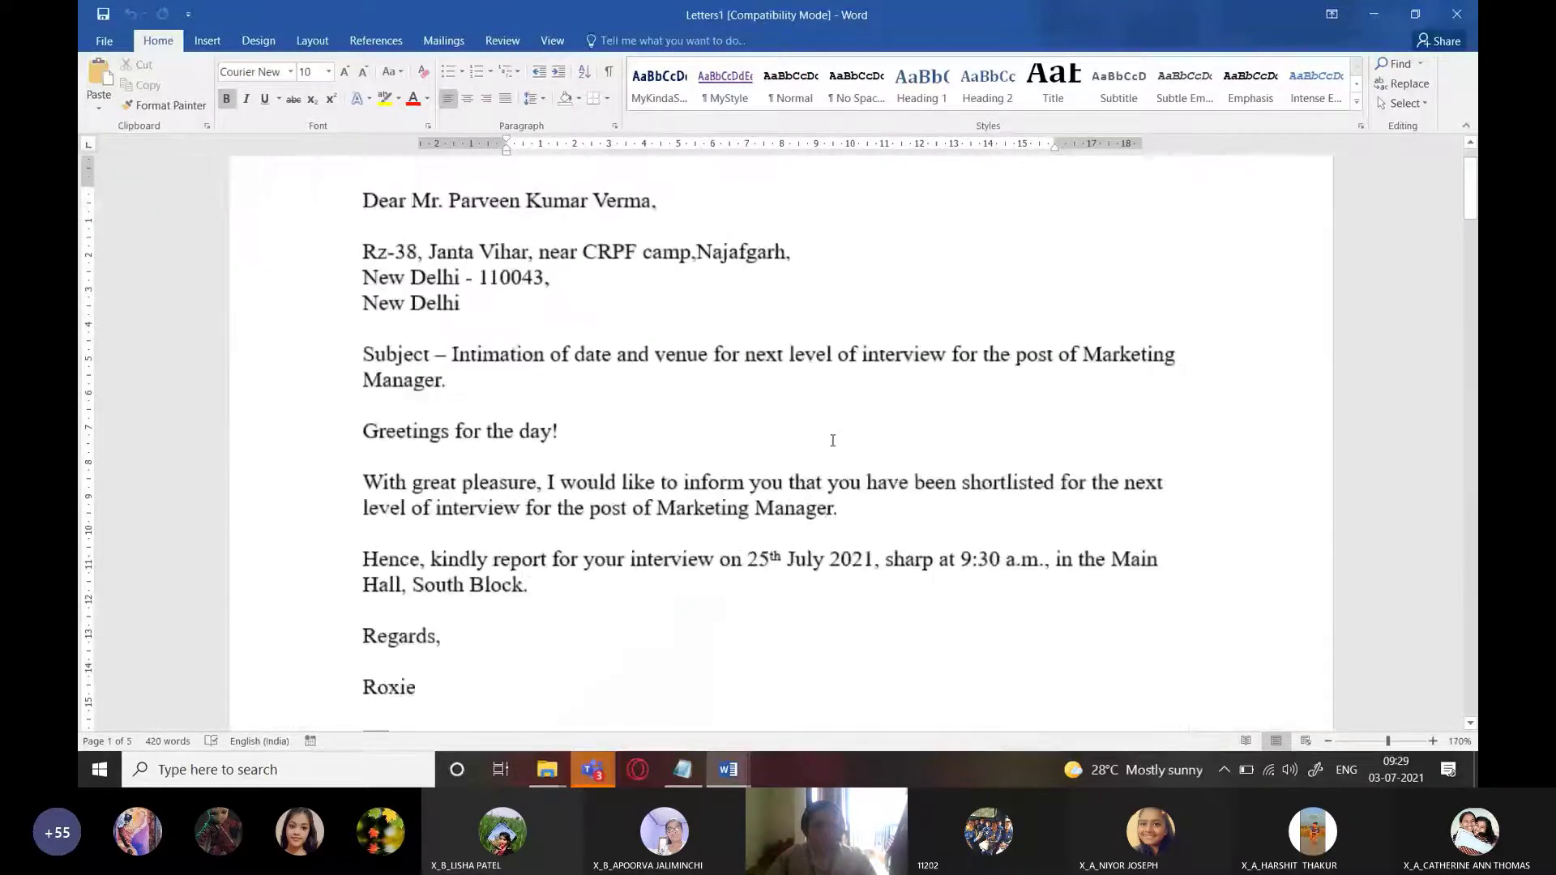
scroll(832, 441, "up", 2)
scroll(832, 440, "down", 9)
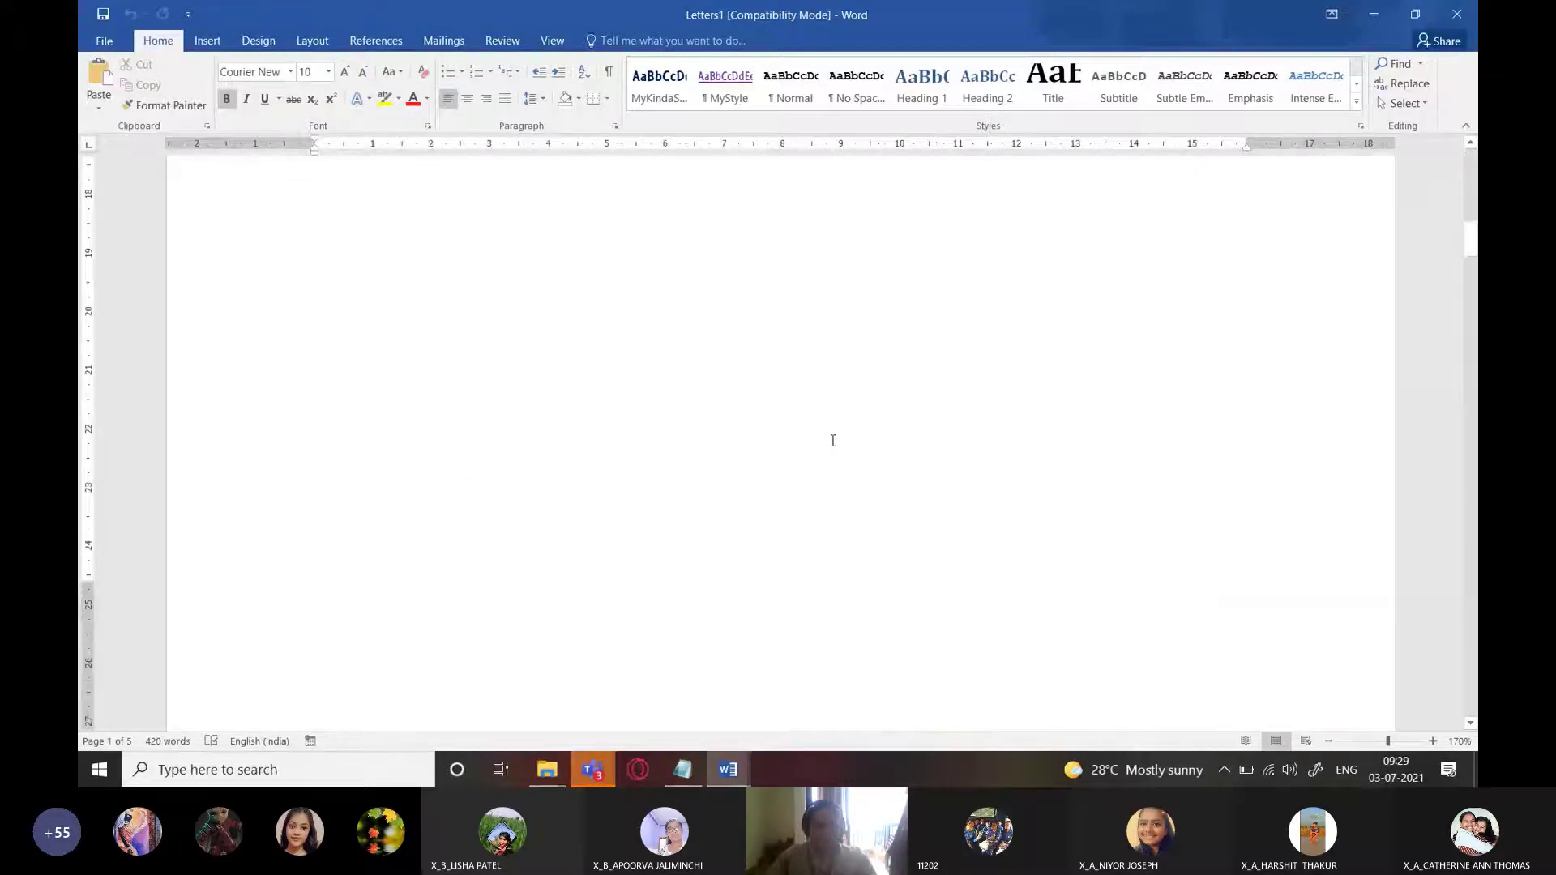
scroll(832, 440, "down", 5)
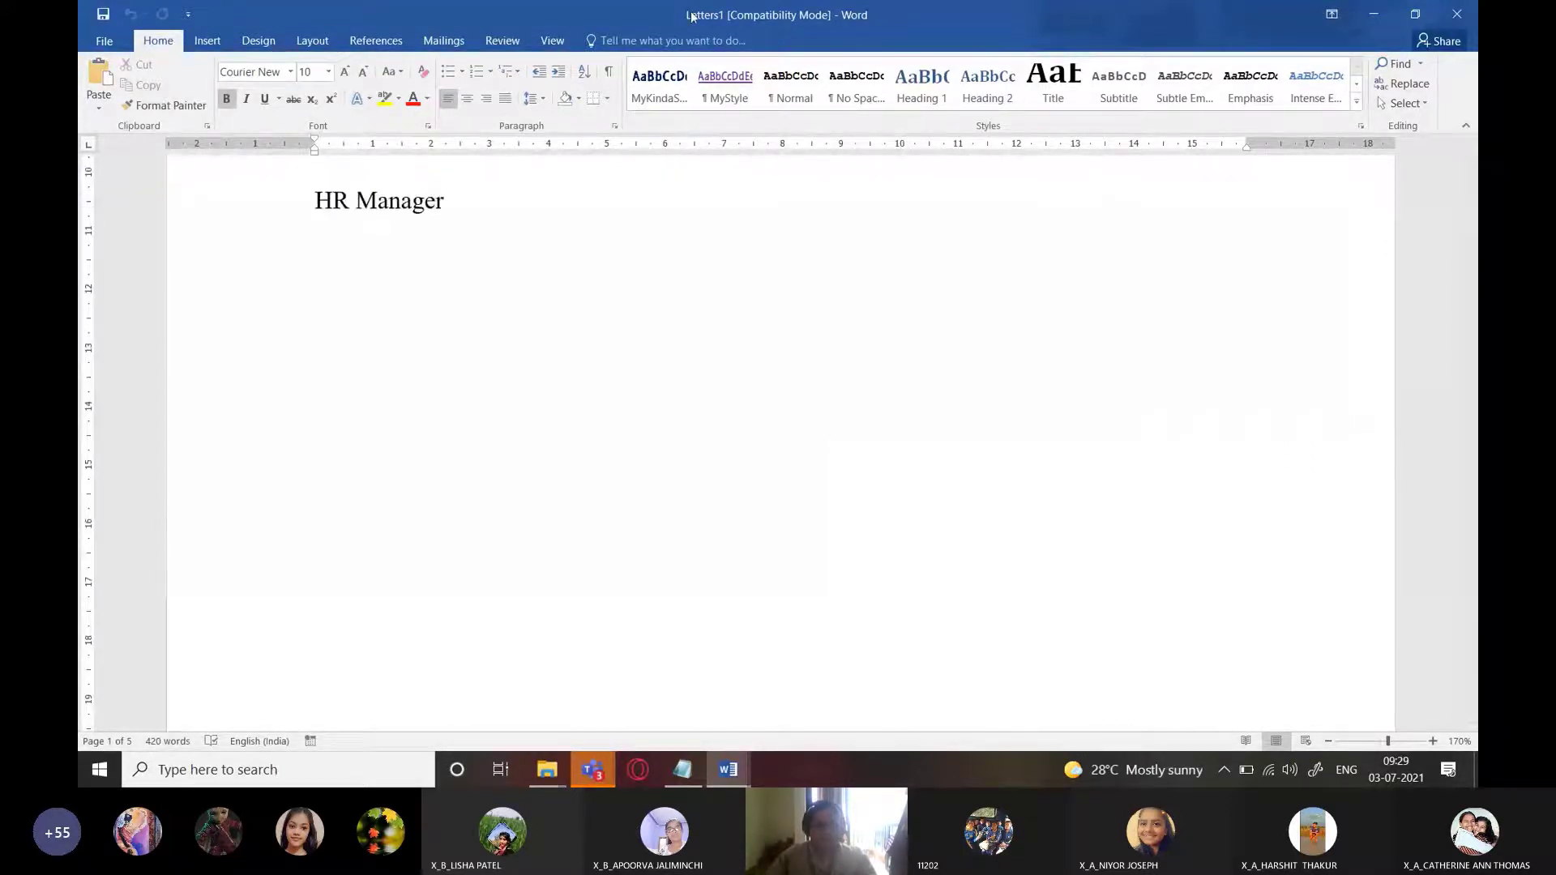
Save the merged letters as 'LetterDispatchedtoCandidates' in D:\MICROSOFT TEAMS ONLINE CLASS MATERIAL\CLASS 10\docs
left_click(105, 43)
left_click(118, 174)
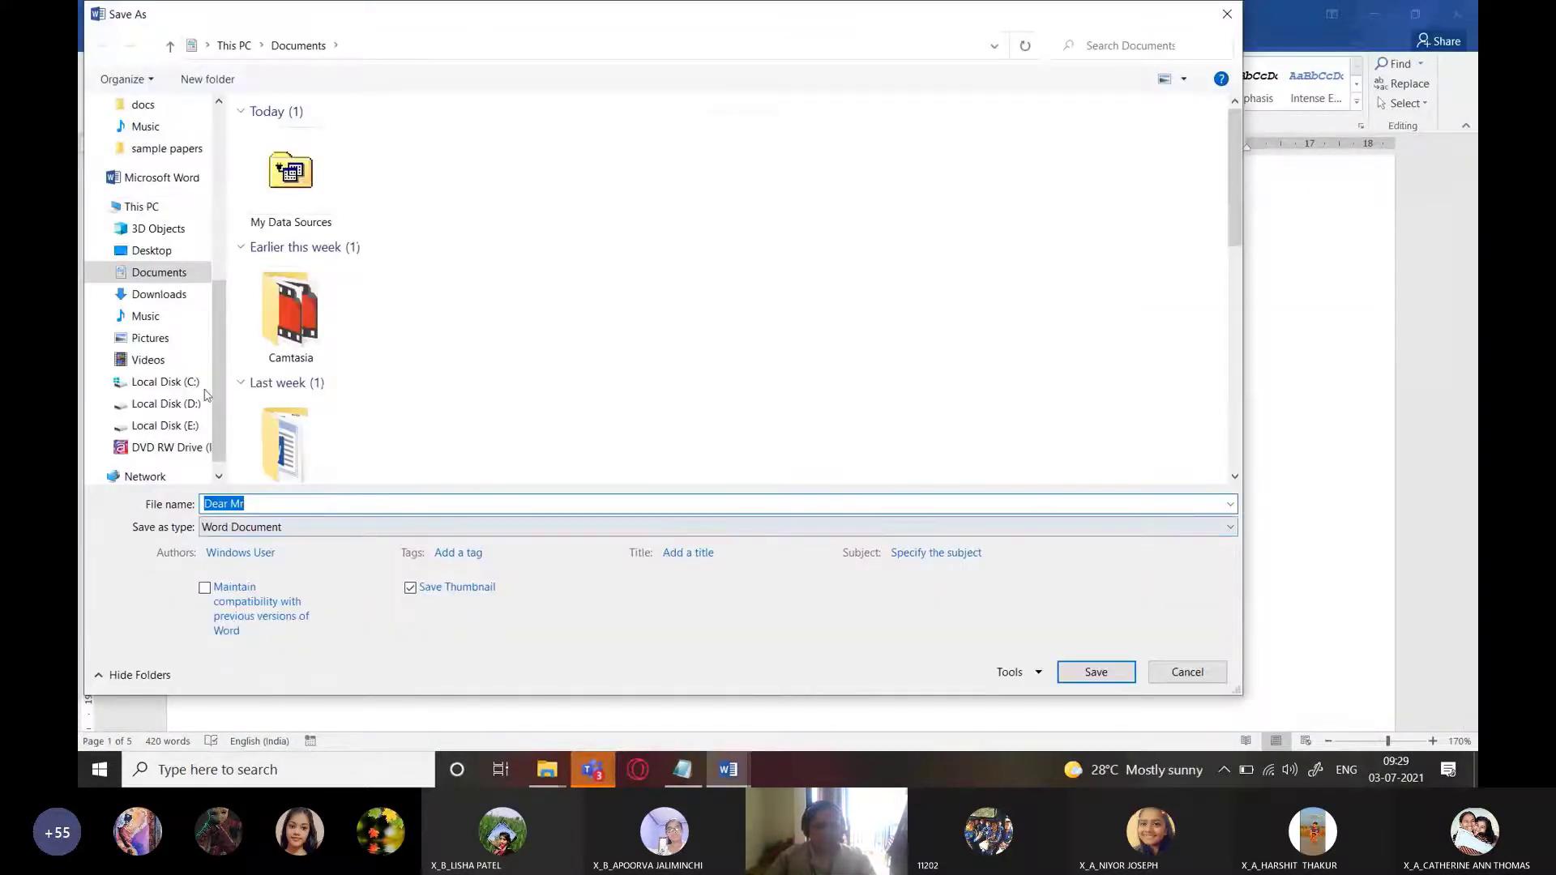
scroll(218, 354, "up", 5)
left_click(160, 214)
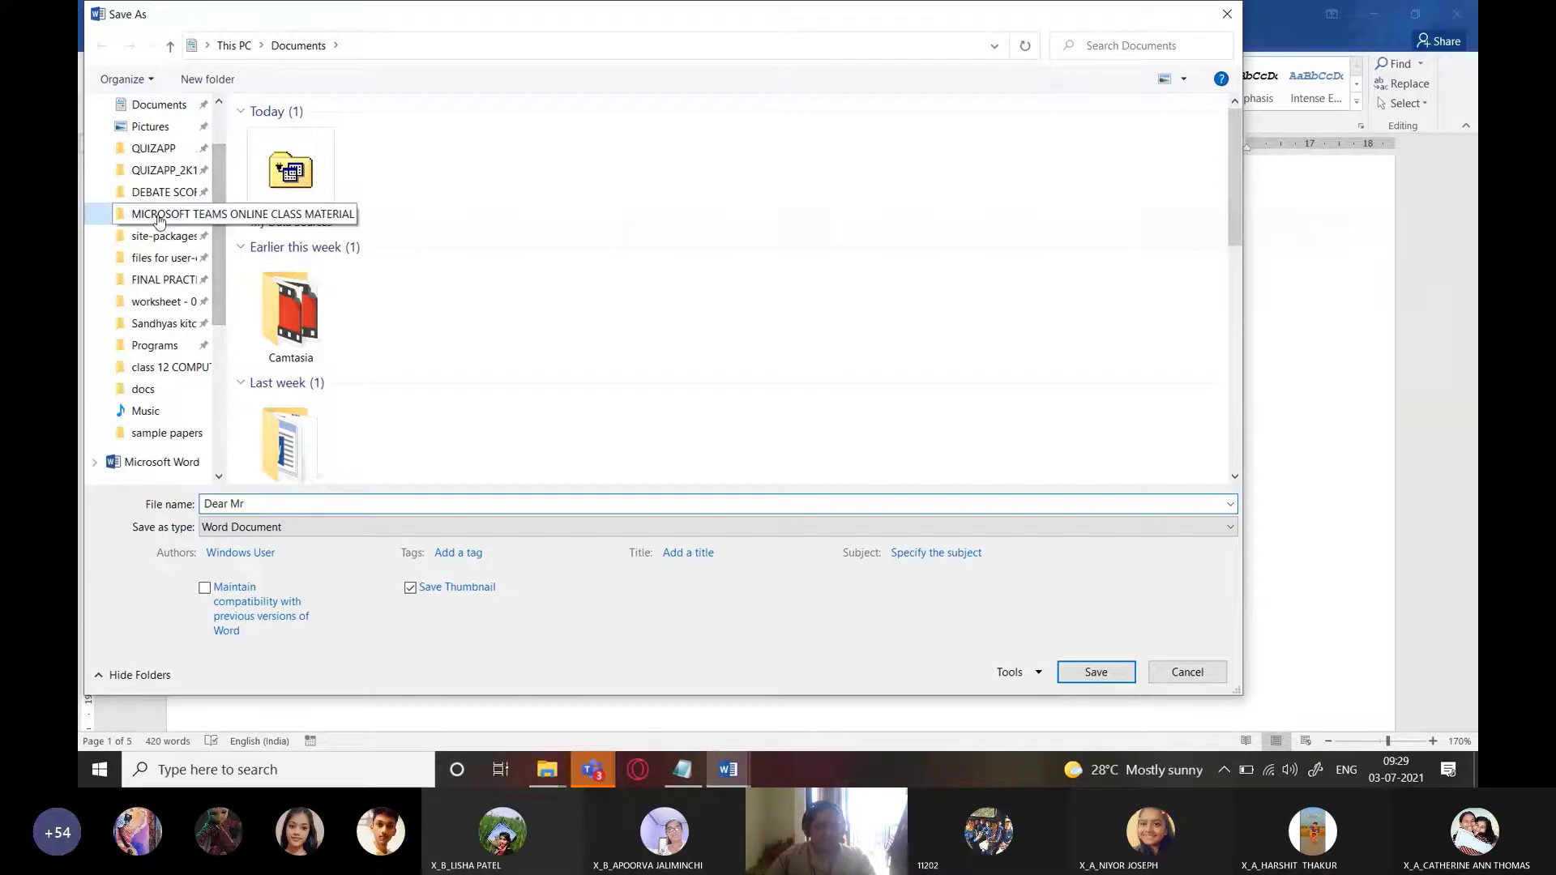
double_click(285, 212)
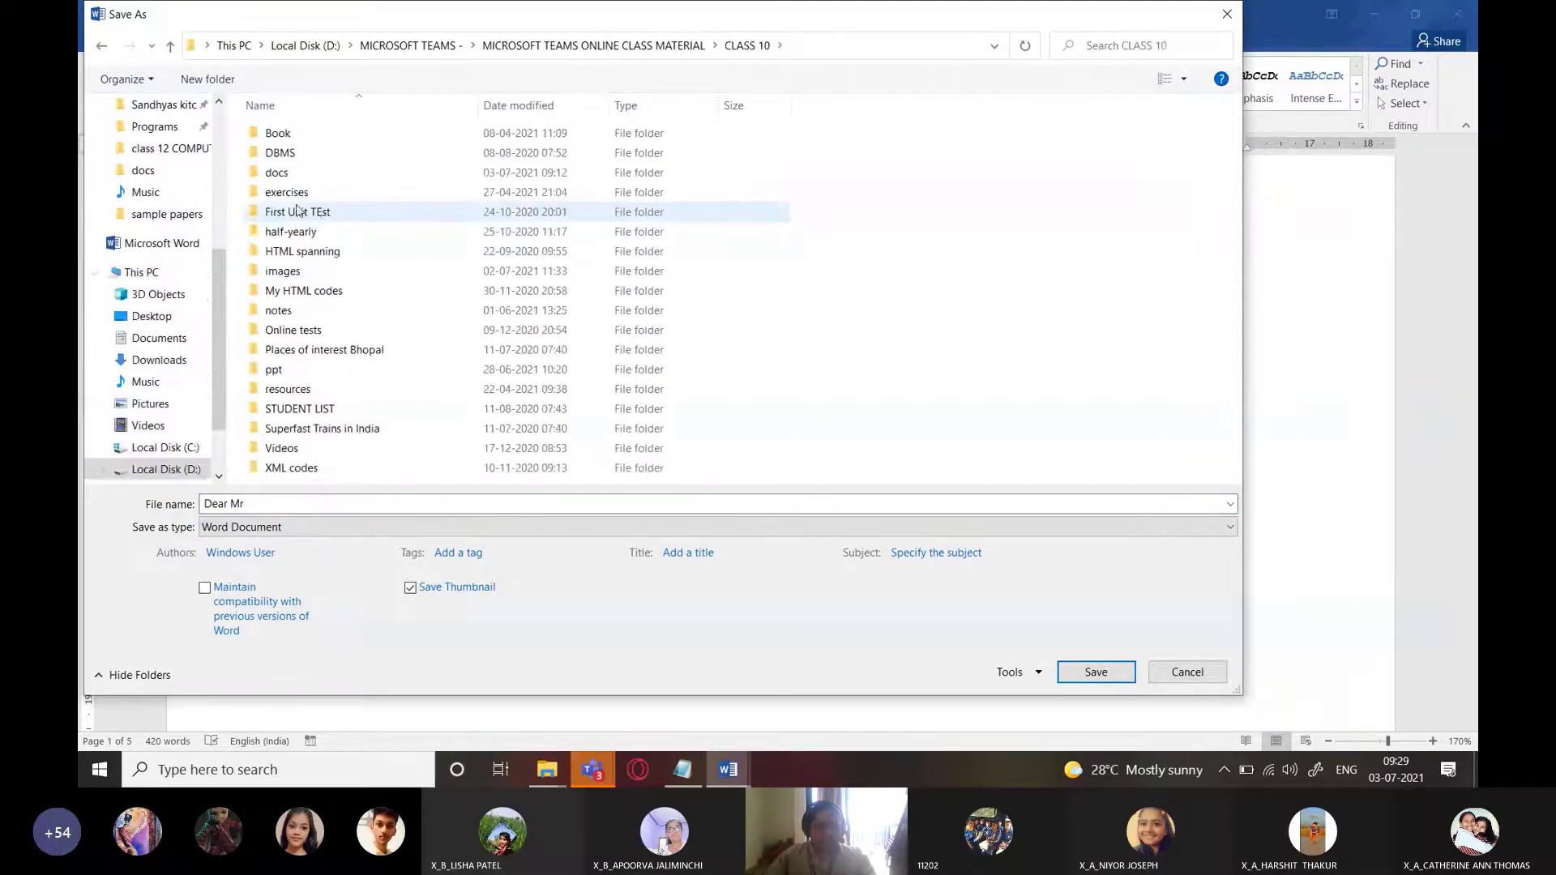
left_click(277, 174)
double_click(277, 174)
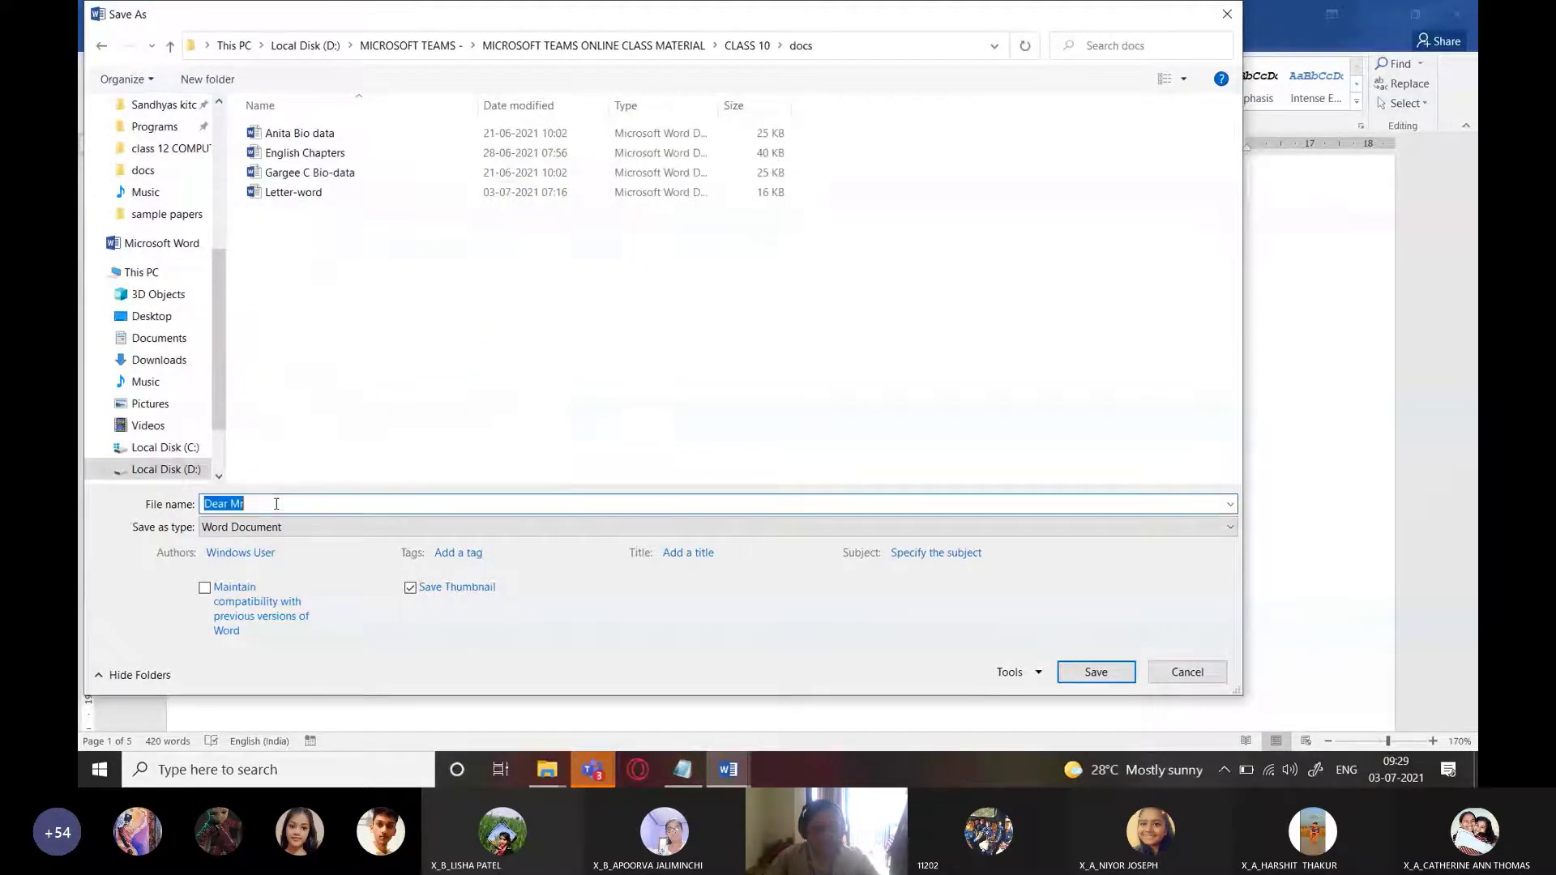
type("Letter")
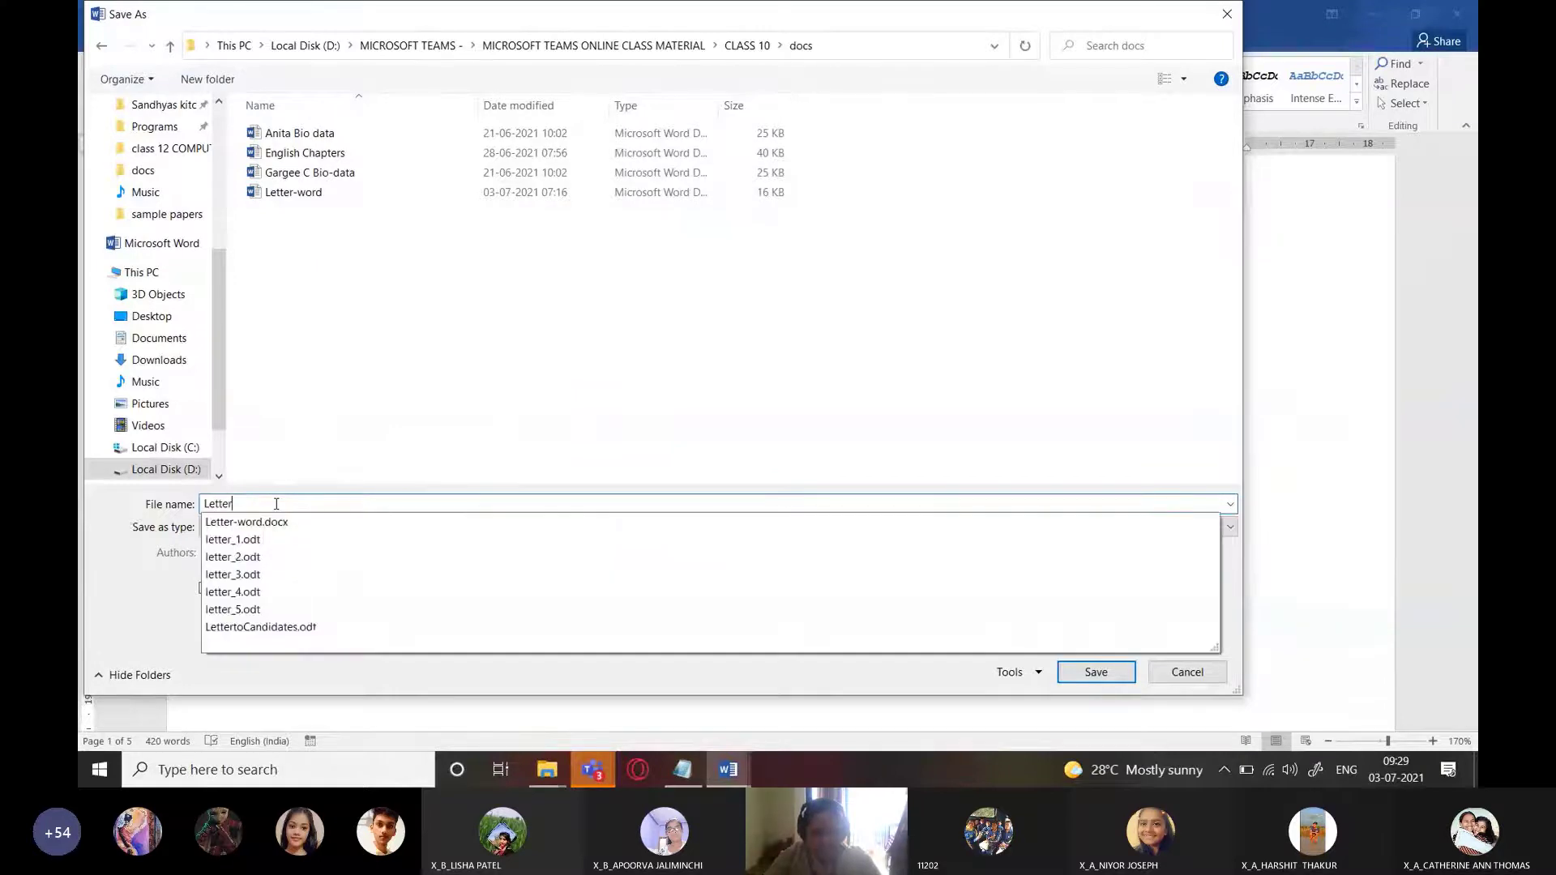
type("Dispatched")
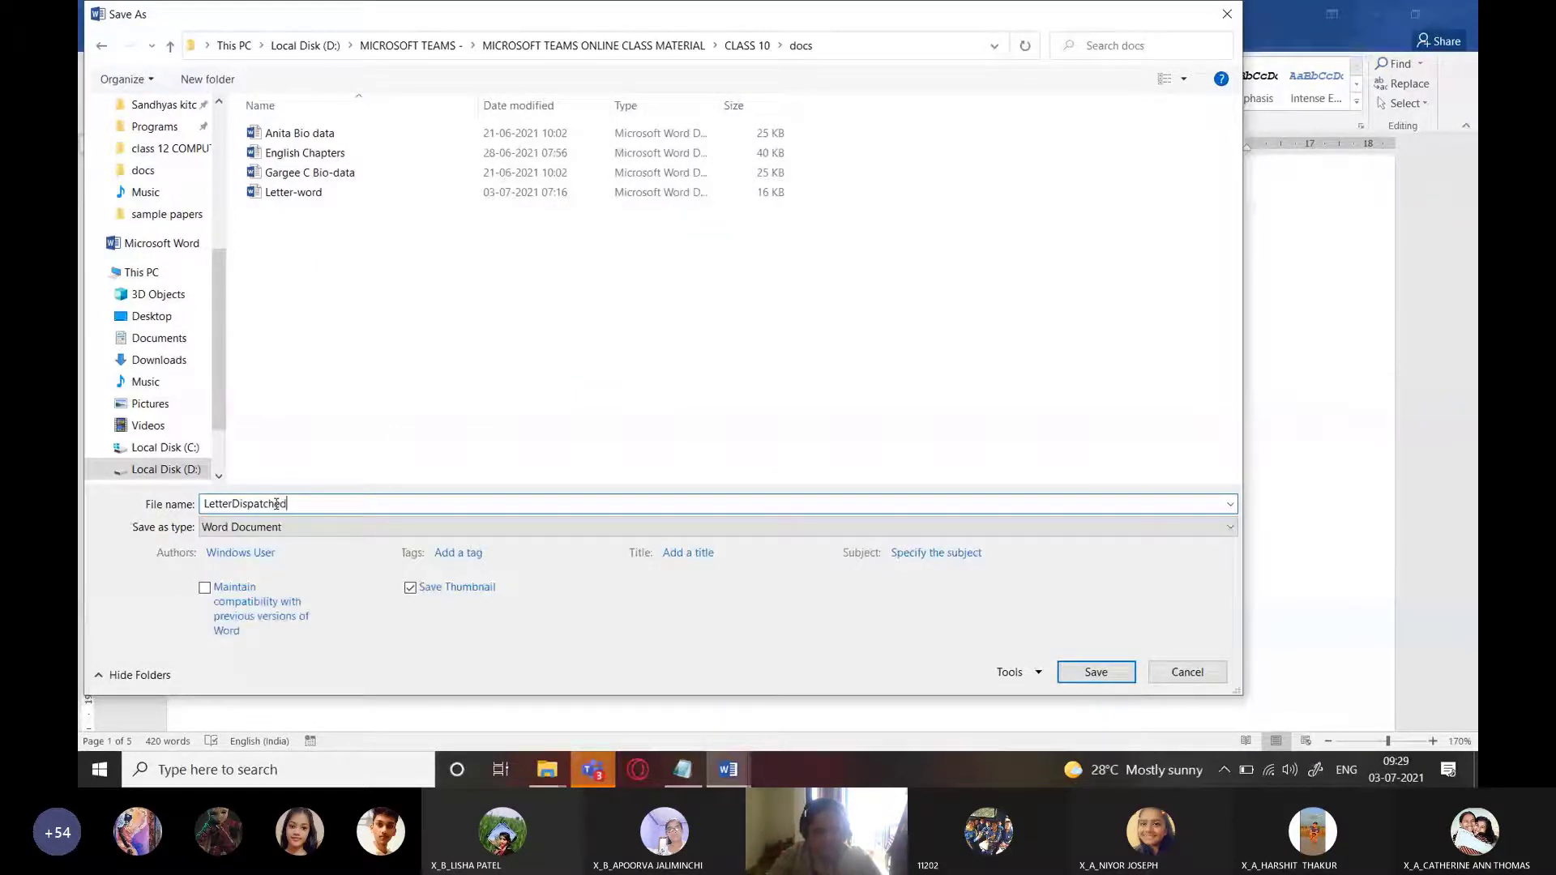
type("toCandidates")
left_click(1081, 673)
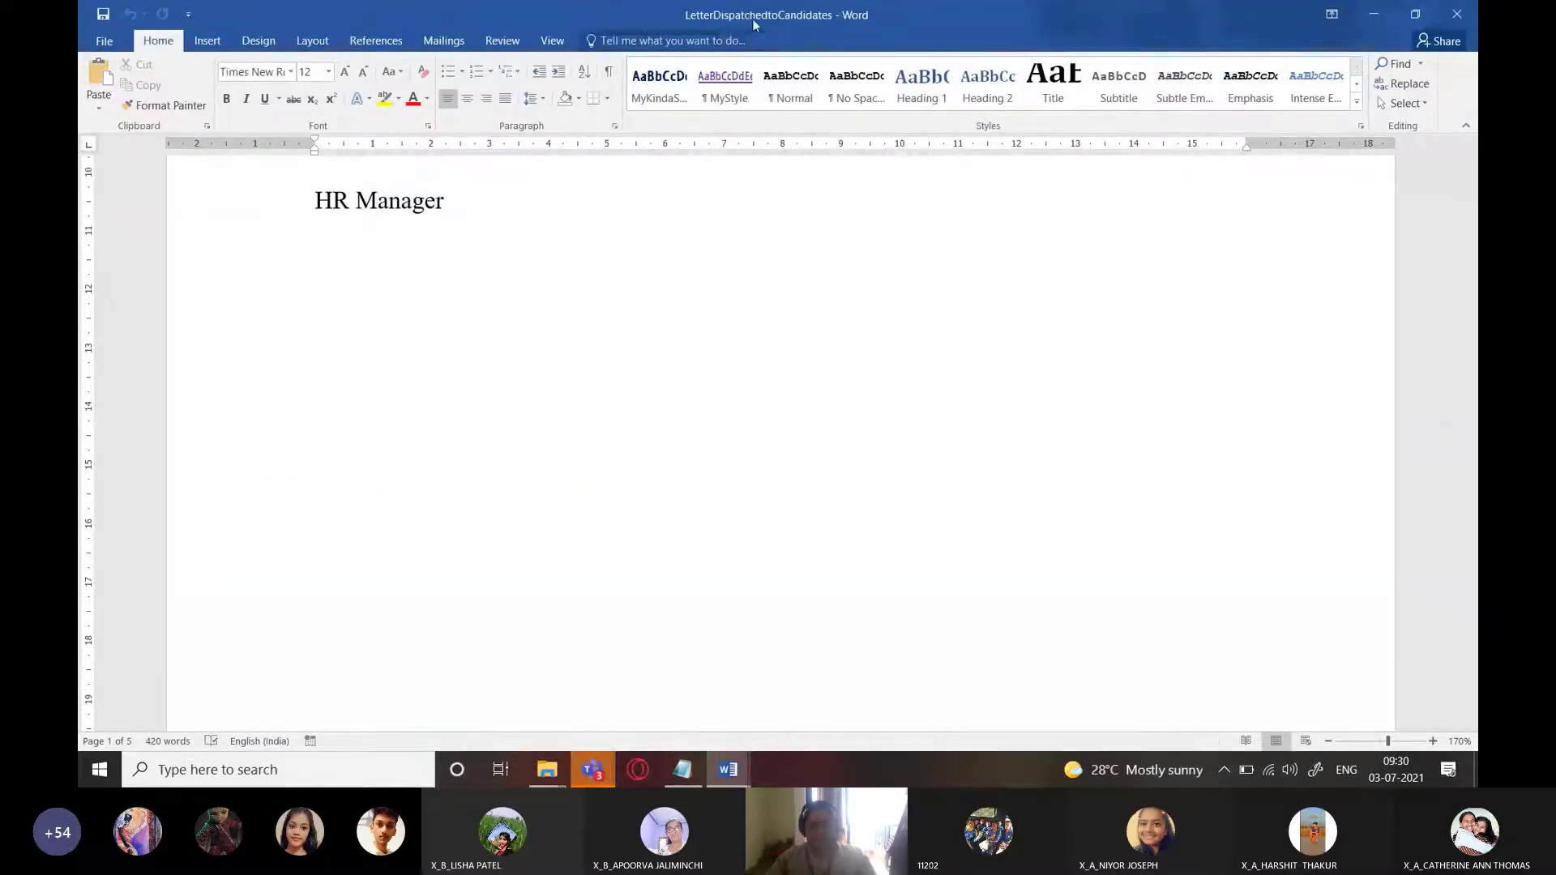
mouse_move(728, 769)
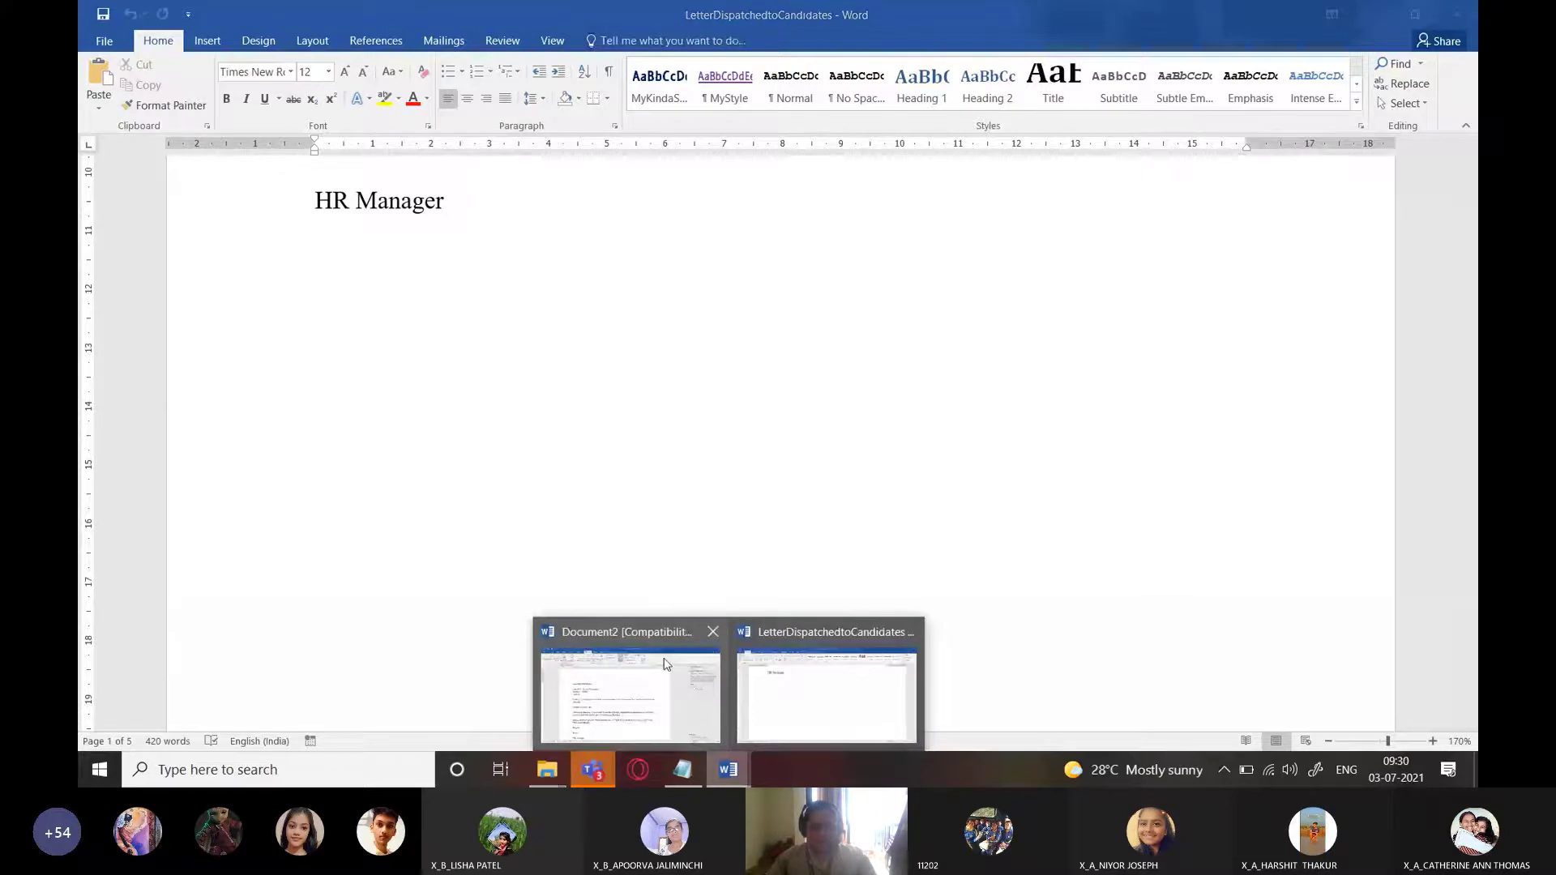
left_click(667, 663)
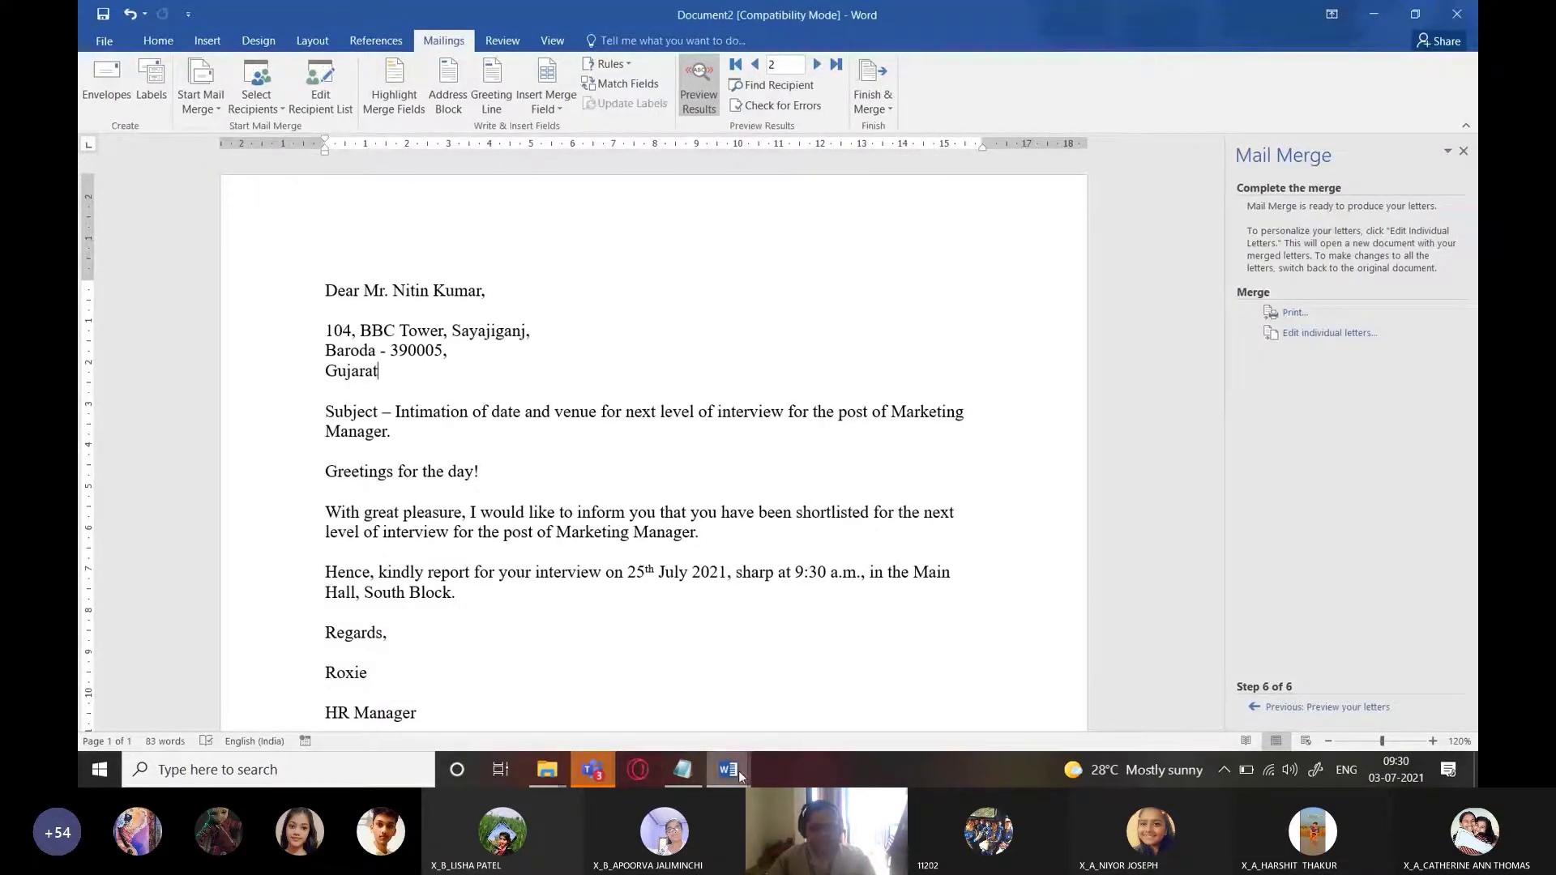
mouse_move(738, 771)
left_click(831, 681)
scroll(716, 496, "up", 9)
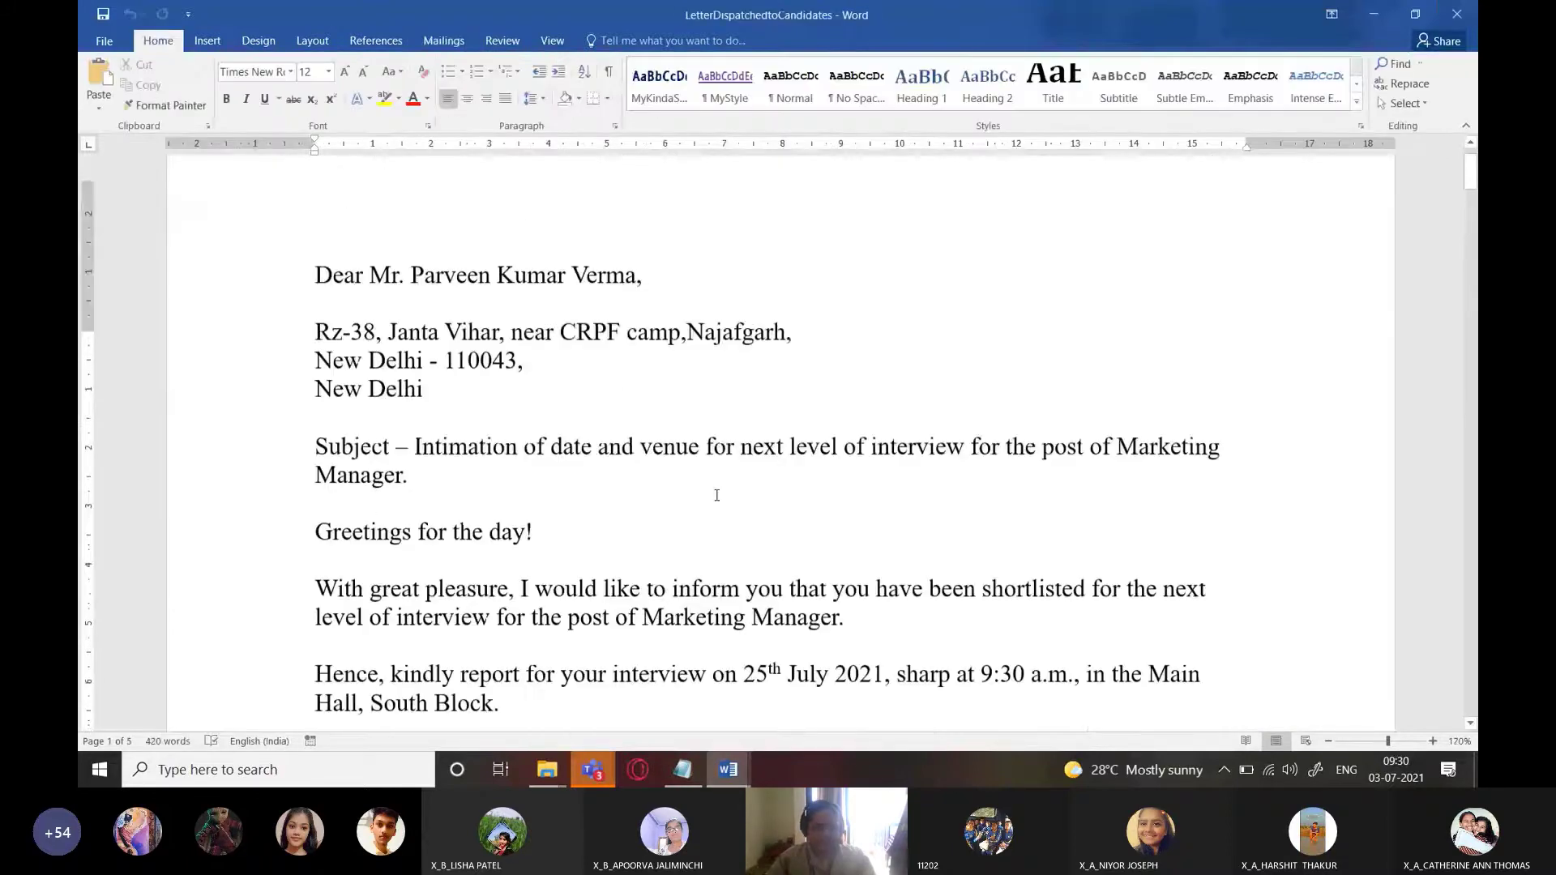
scroll(716, 495, "down", 20)
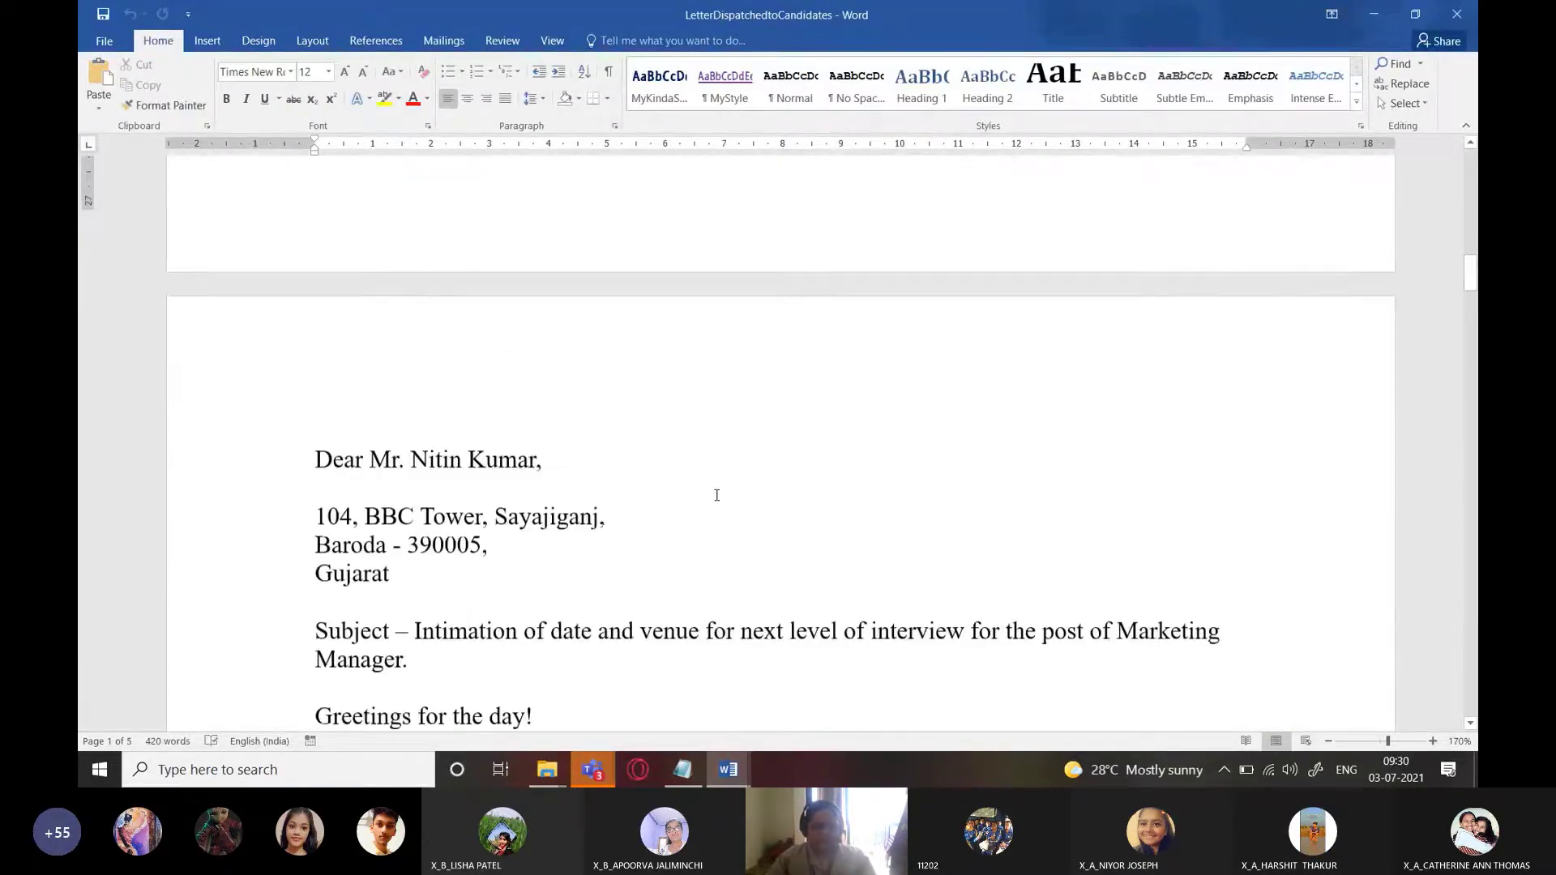
scroll(716, 496, "down", 20)
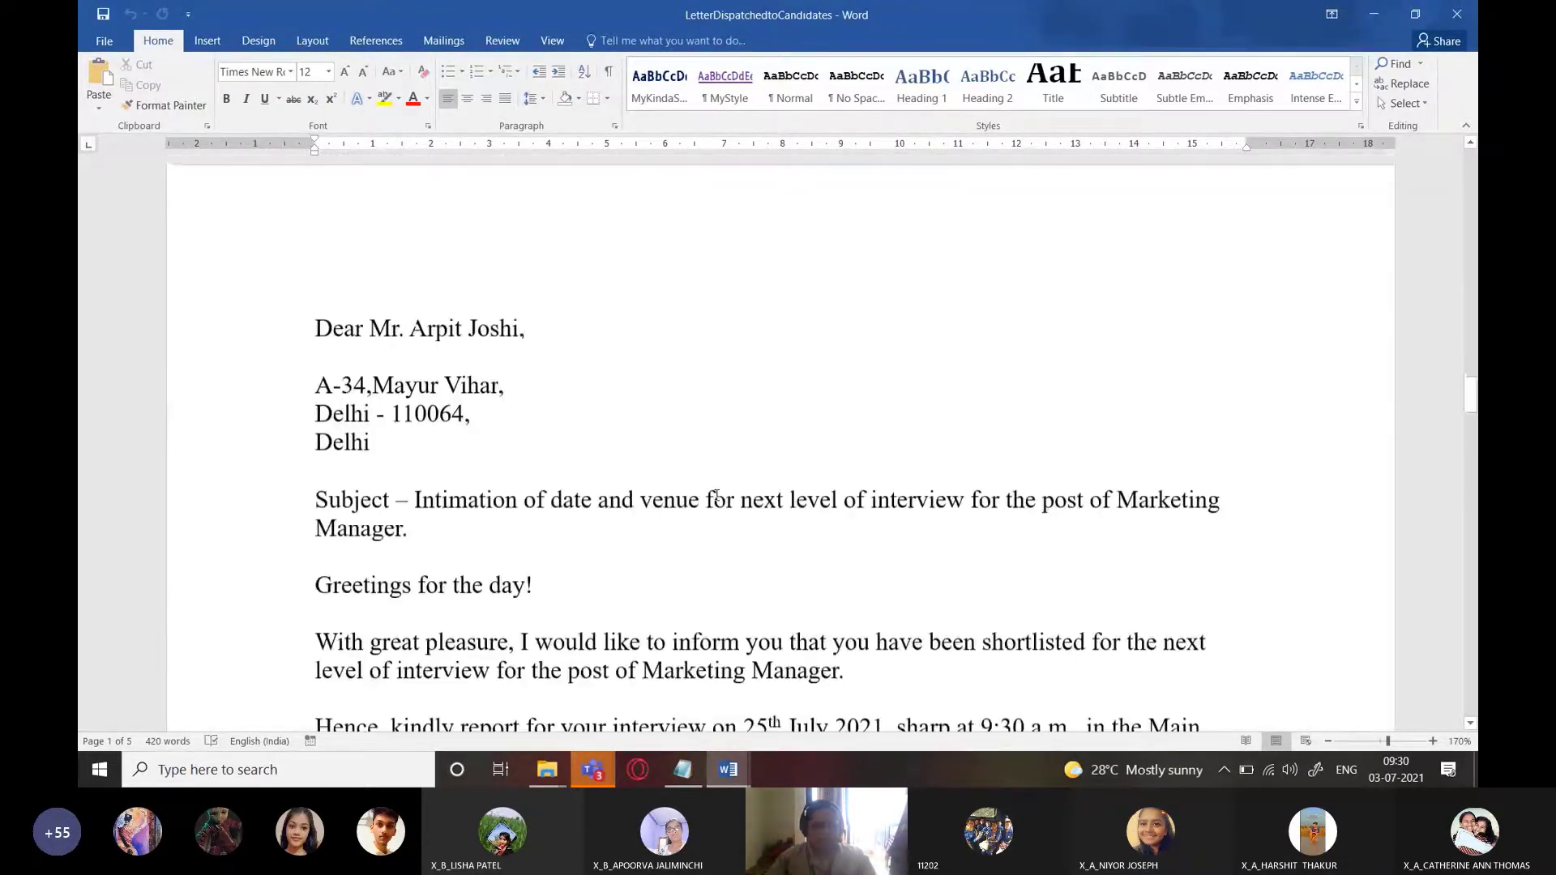
scroll(716, 496, "down", 2)
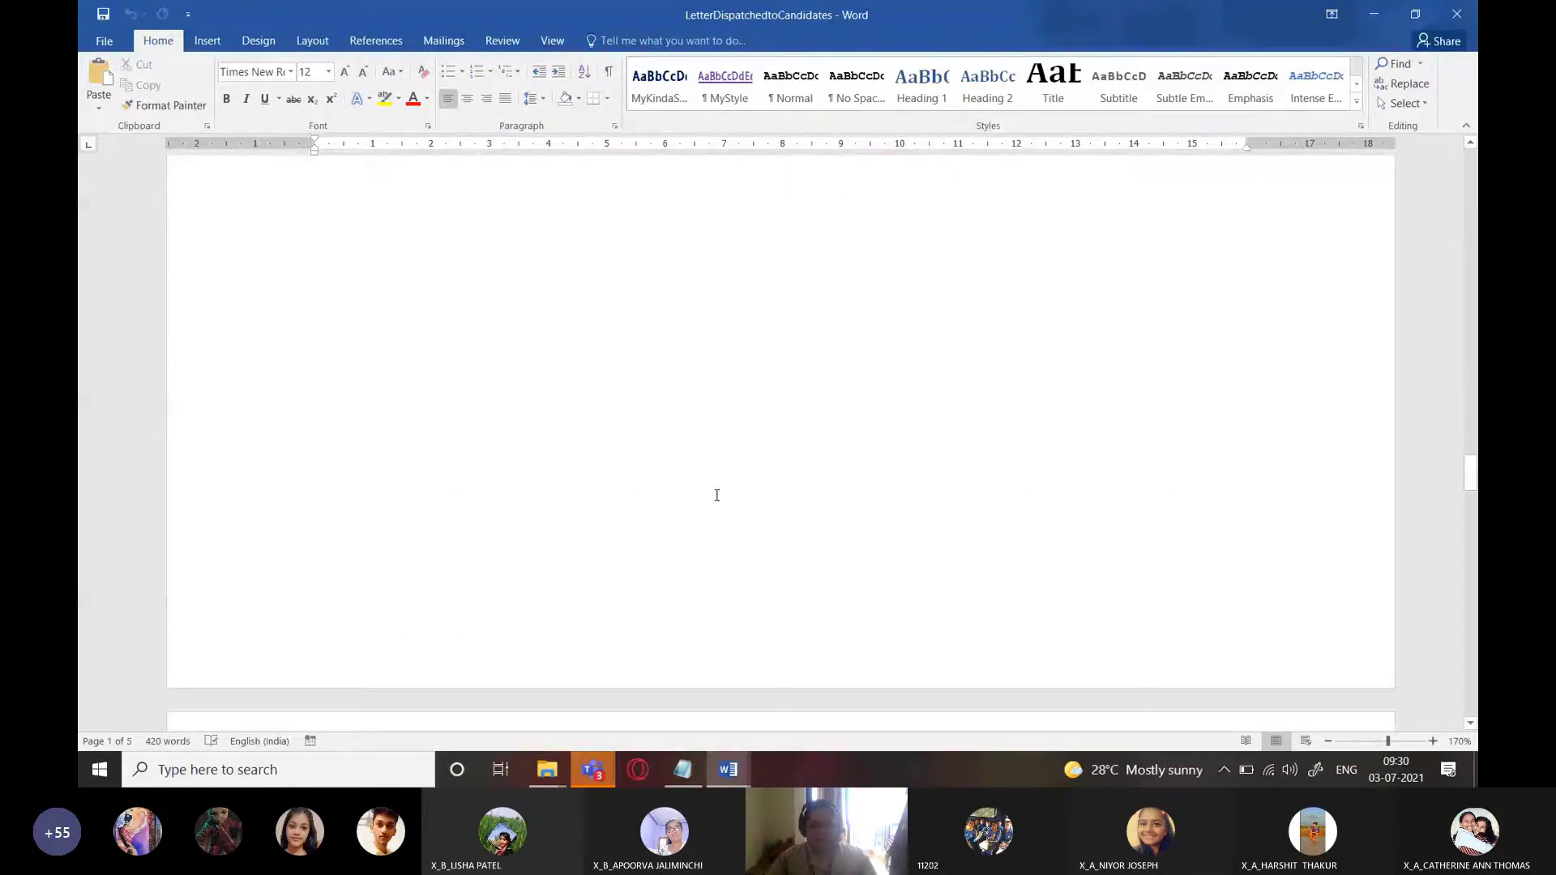
scroll(717, 496, "up", 10)
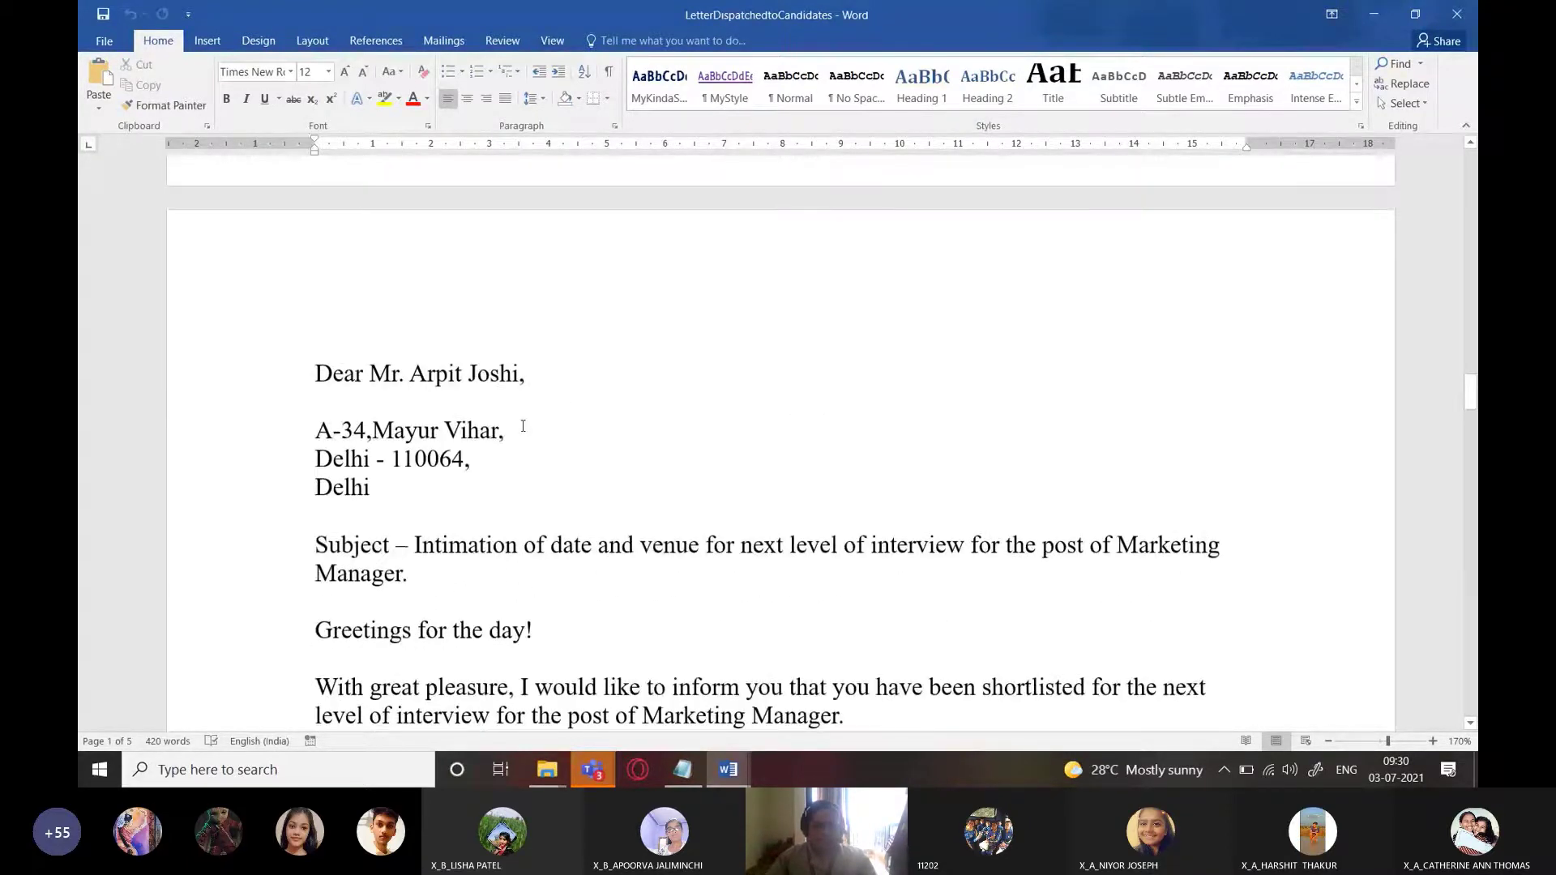
scroll(433, 415, "down", 5)
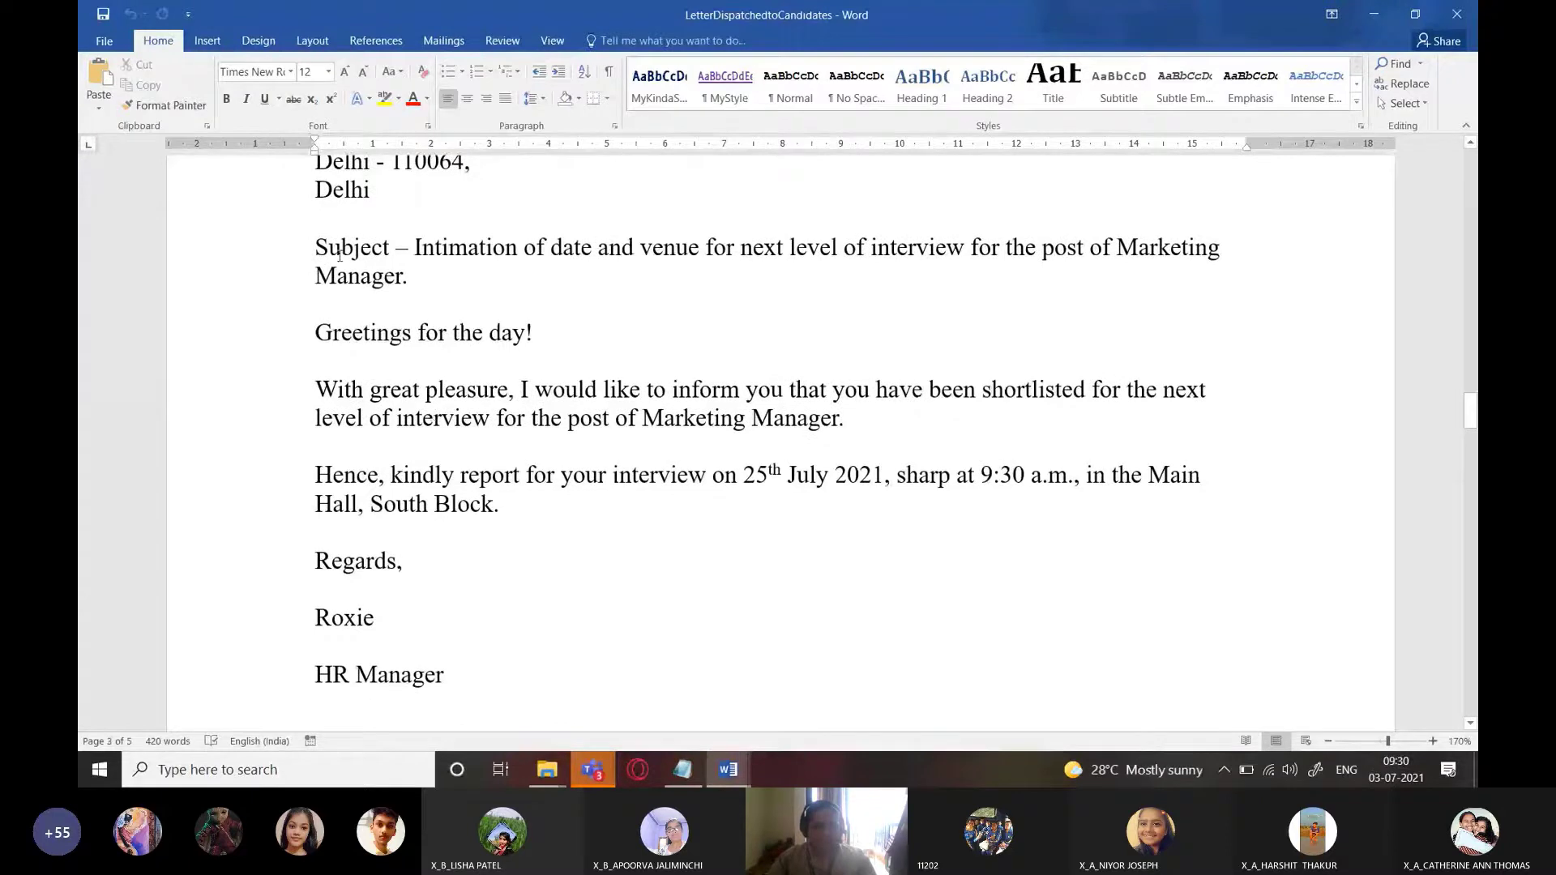
double_click(338, 256)
left_click(505, 511)
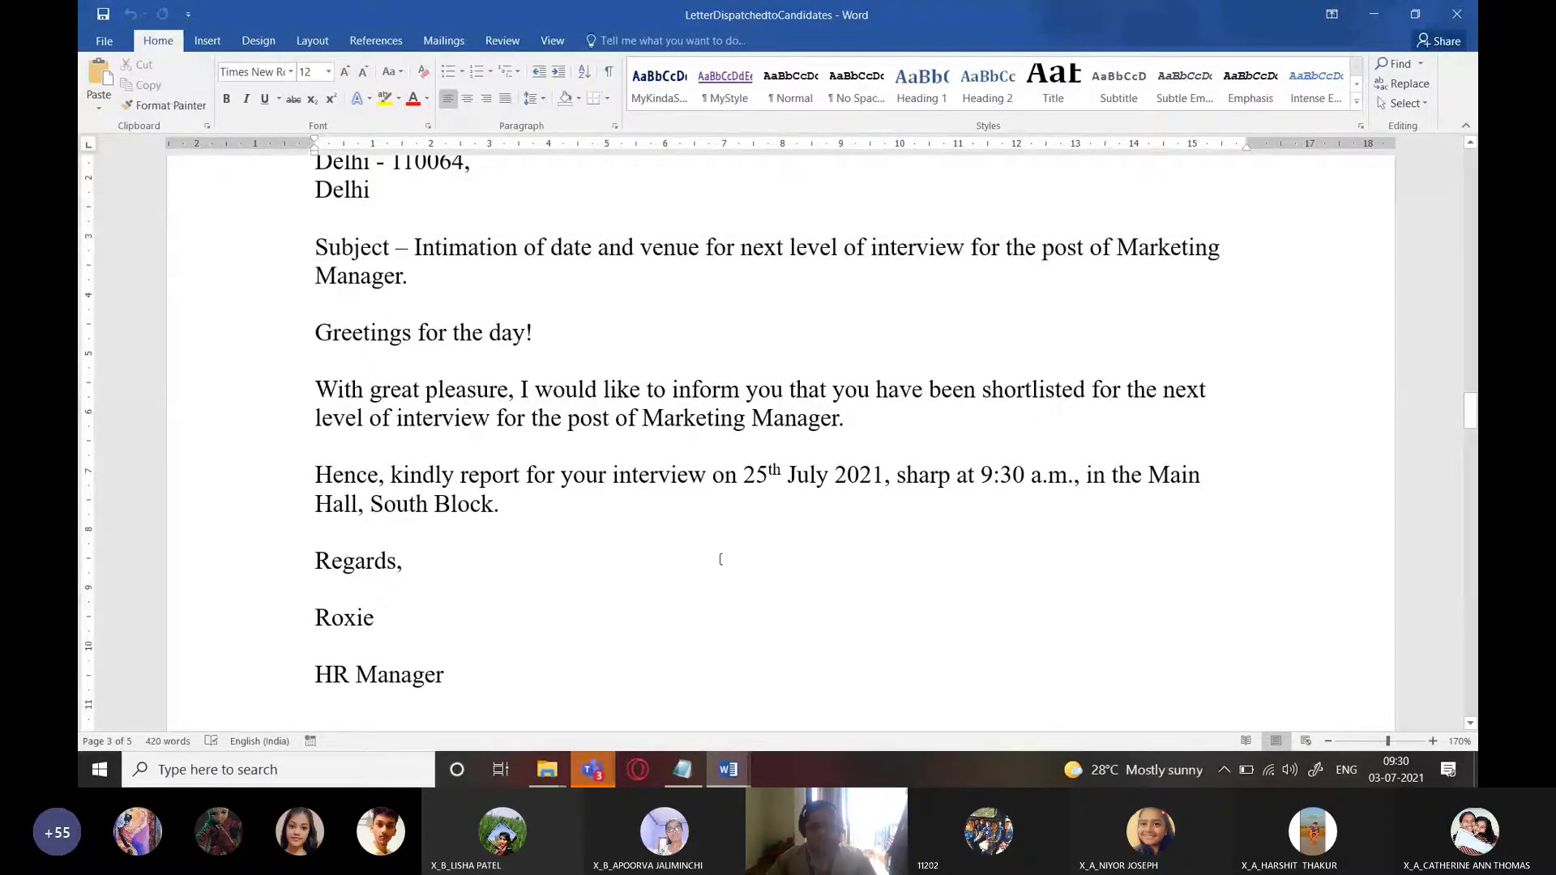
scroll(762, 572, "down", 5)
scroll(762, 572, "up", 3)
scroll(762, 573, "up", 2)
key("Return")
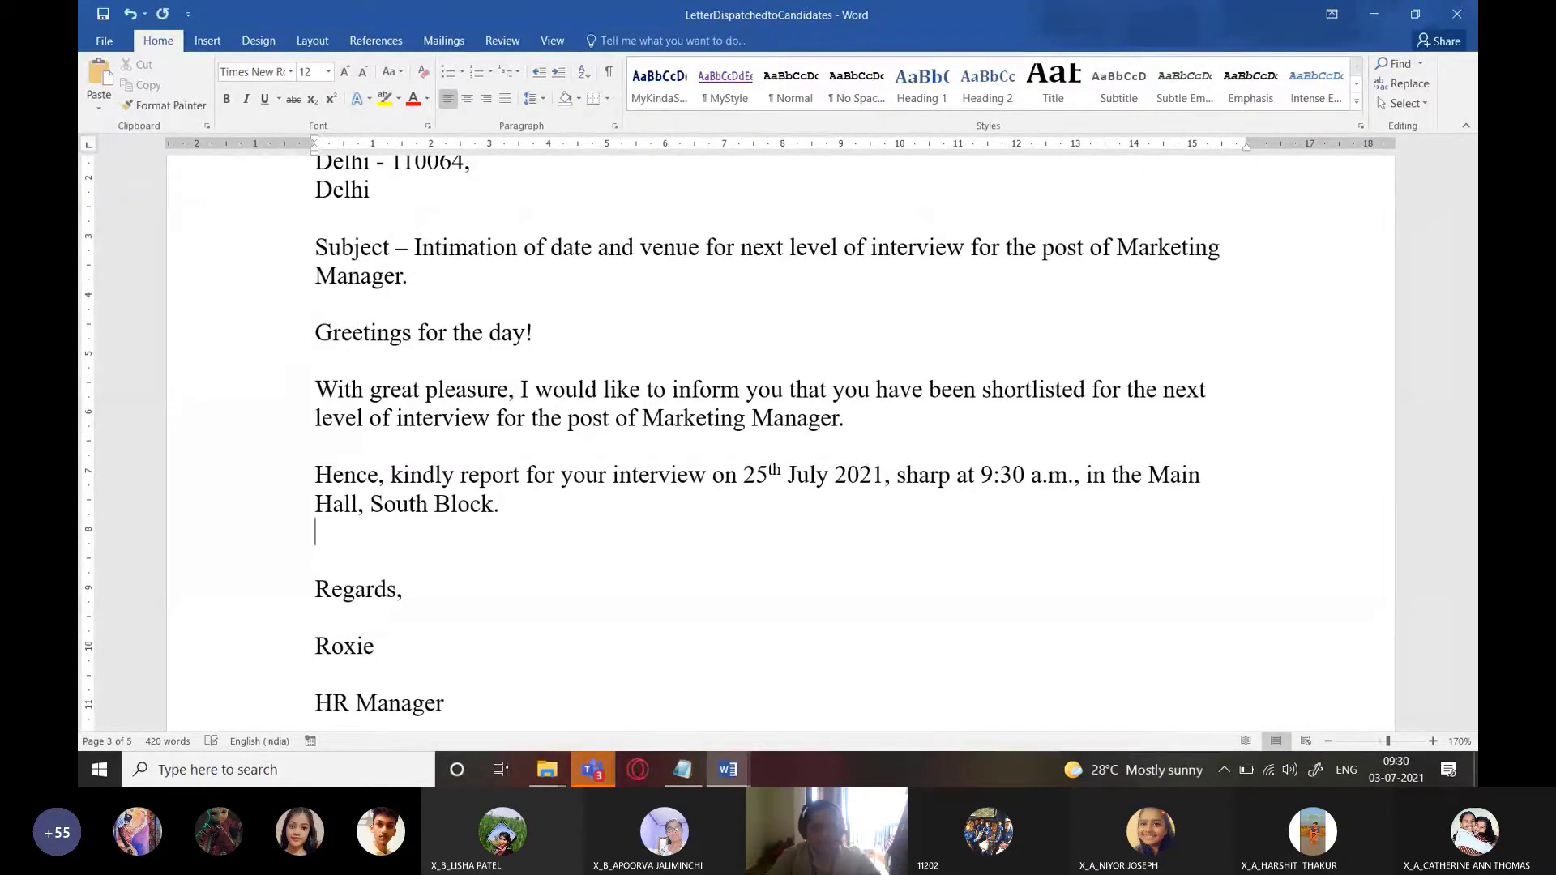
type(";lkf;df")
key("BackSpace")
key("BackSpace")
key("BackSpace")
key("BackSpace")
key("BackSpace")
key("BackSpace")
key("BackSpace")
key("Delete")
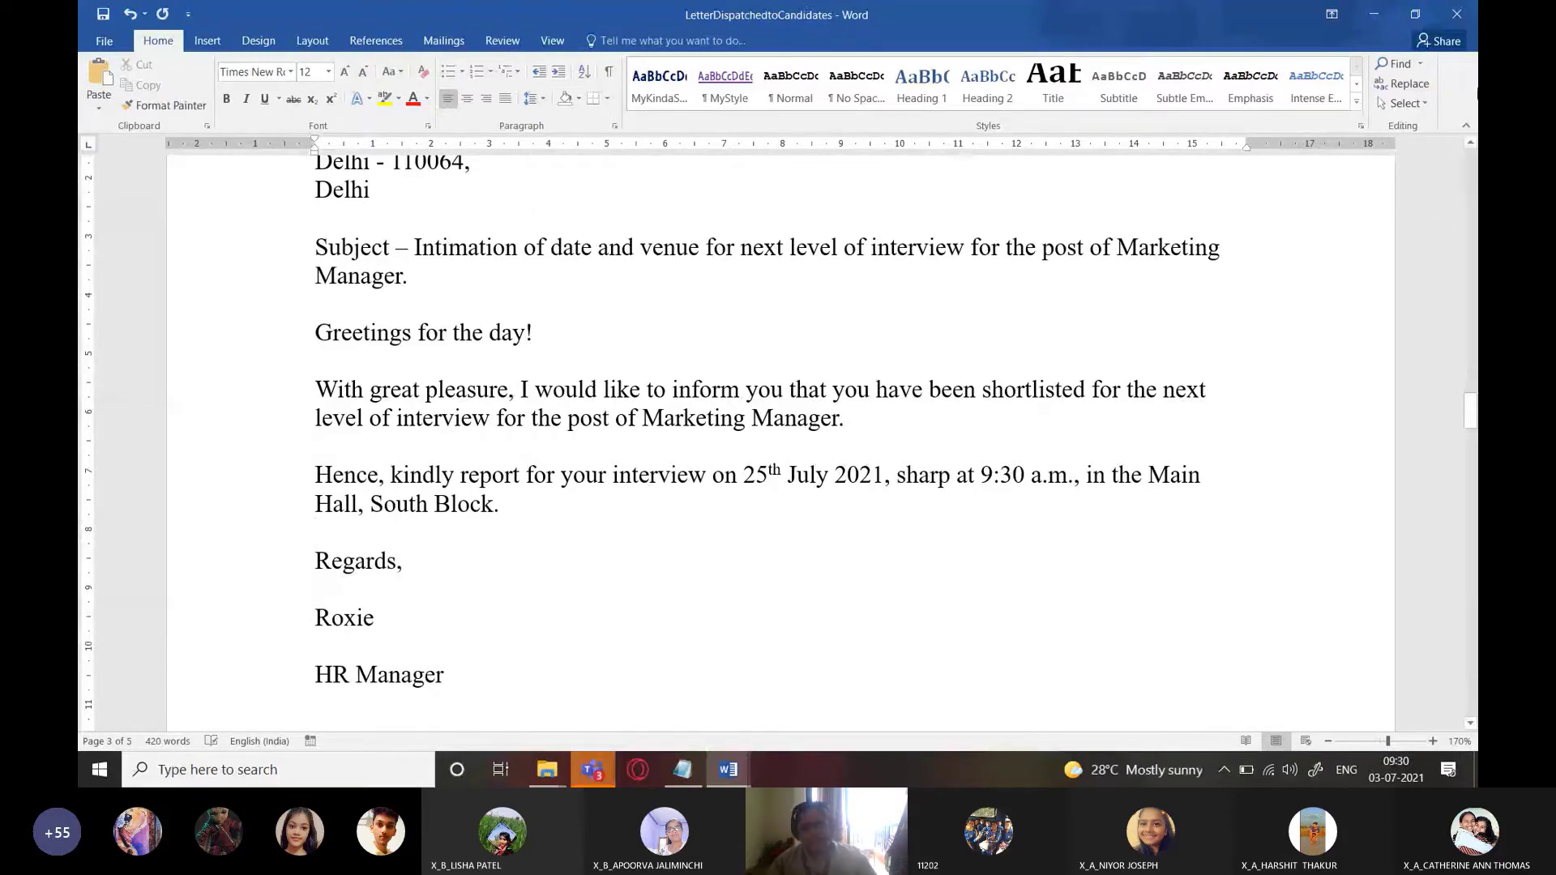